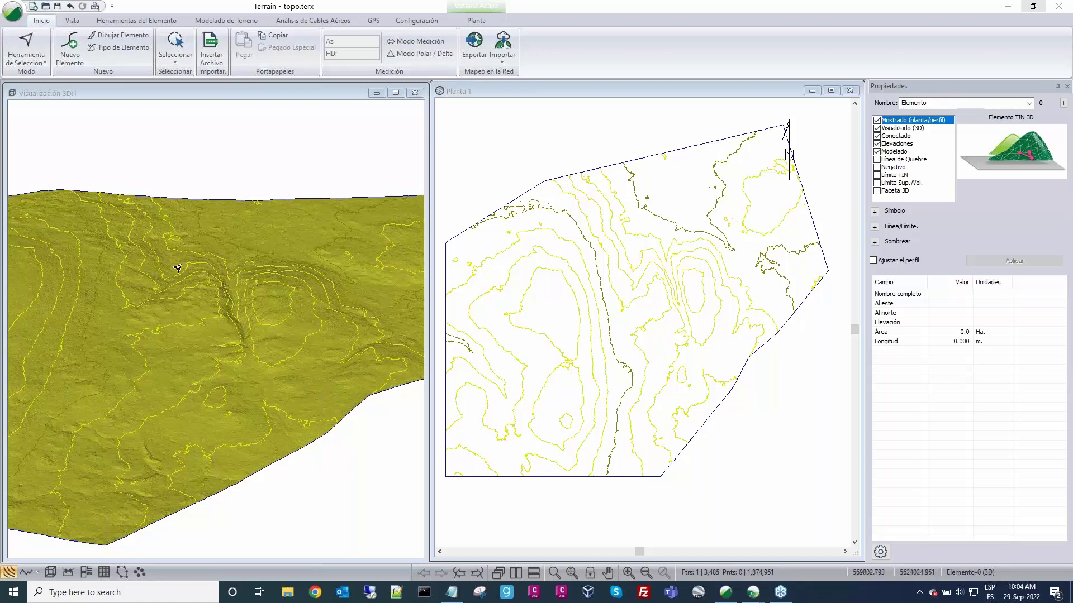
Step: Enable mouse tracking (Rastrear Mouse) in the 3D view's display options
right_click(181, 264)
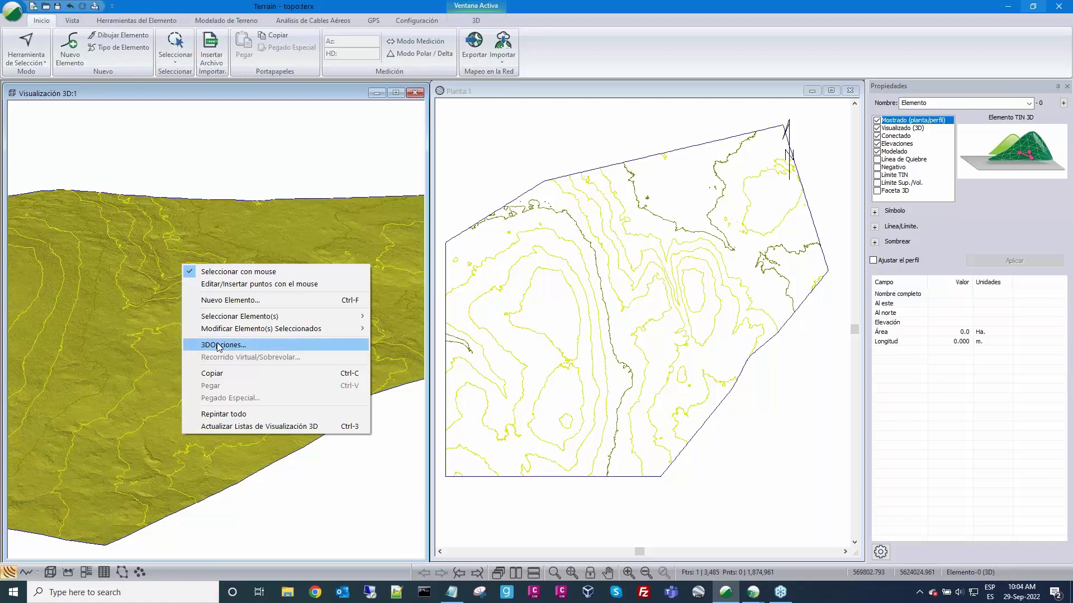
left_click(218, 346)
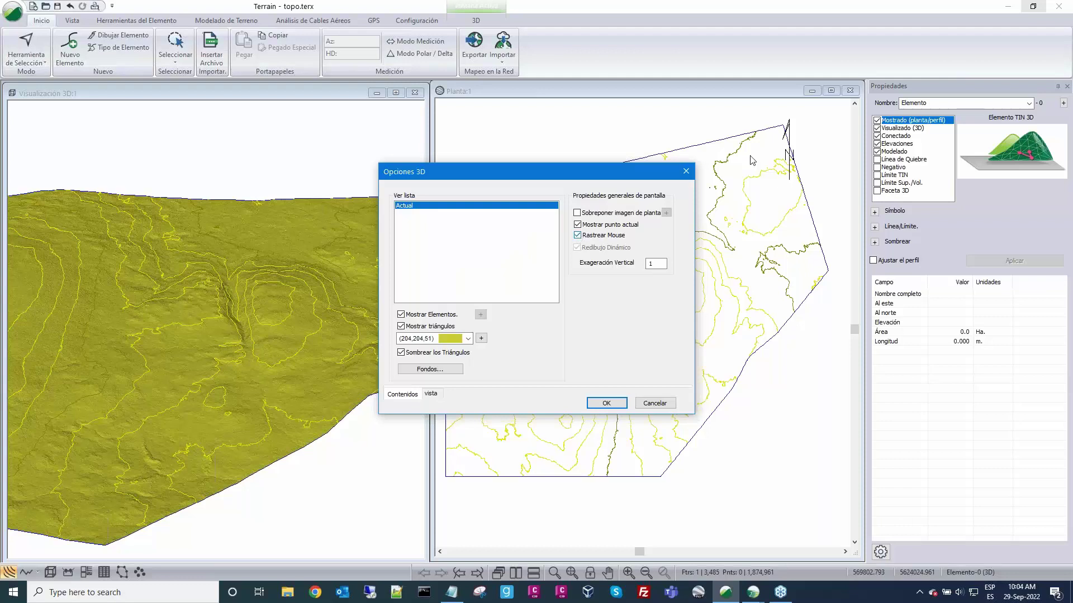
left_click(608, 405)
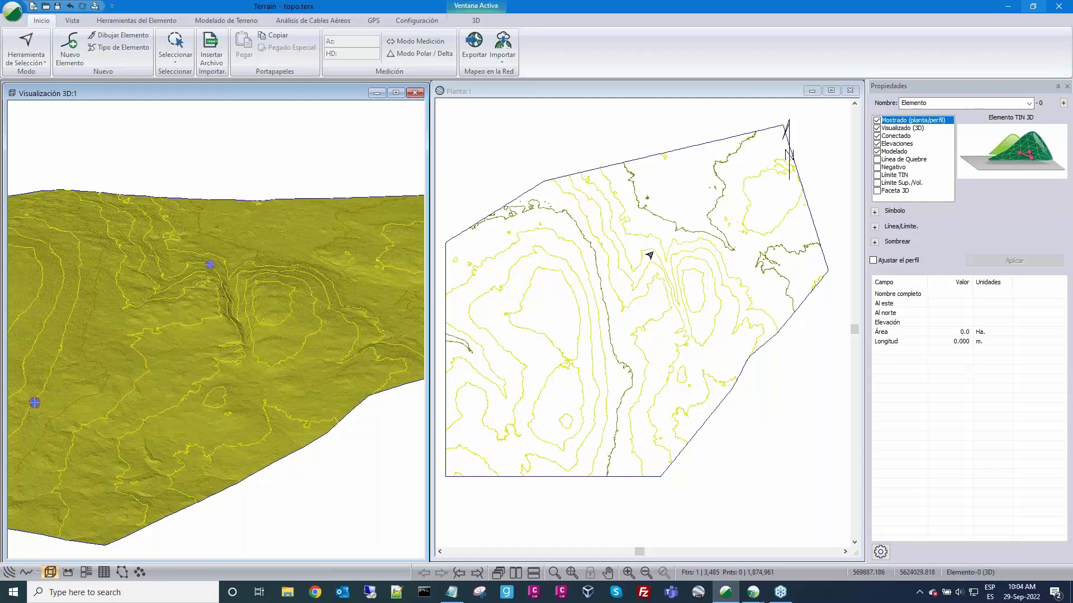
Step: Inspect the closed contour around the western hilltop in the plan view and compare its location in 3D
scroll(649, 256, "down", 1)
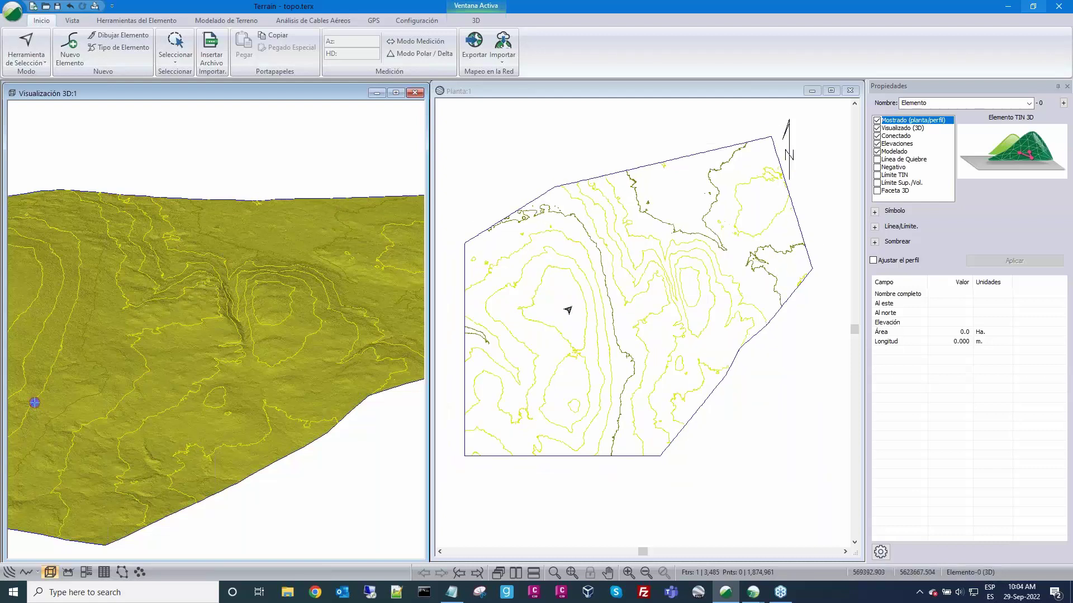
left_click(575, 289)
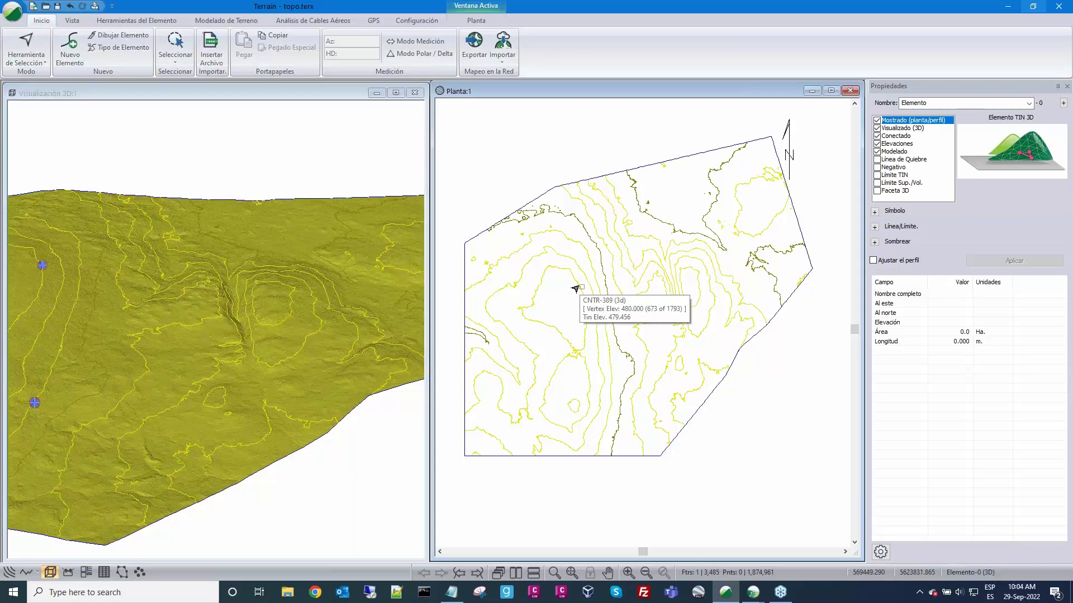
left_click(575, 289)
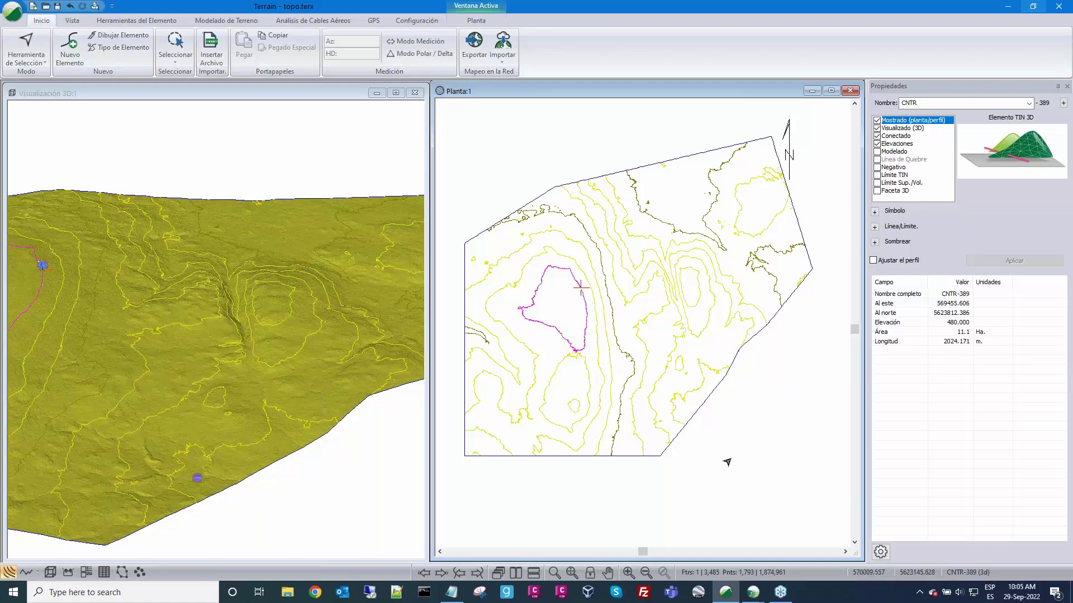
left_click(721, 436)
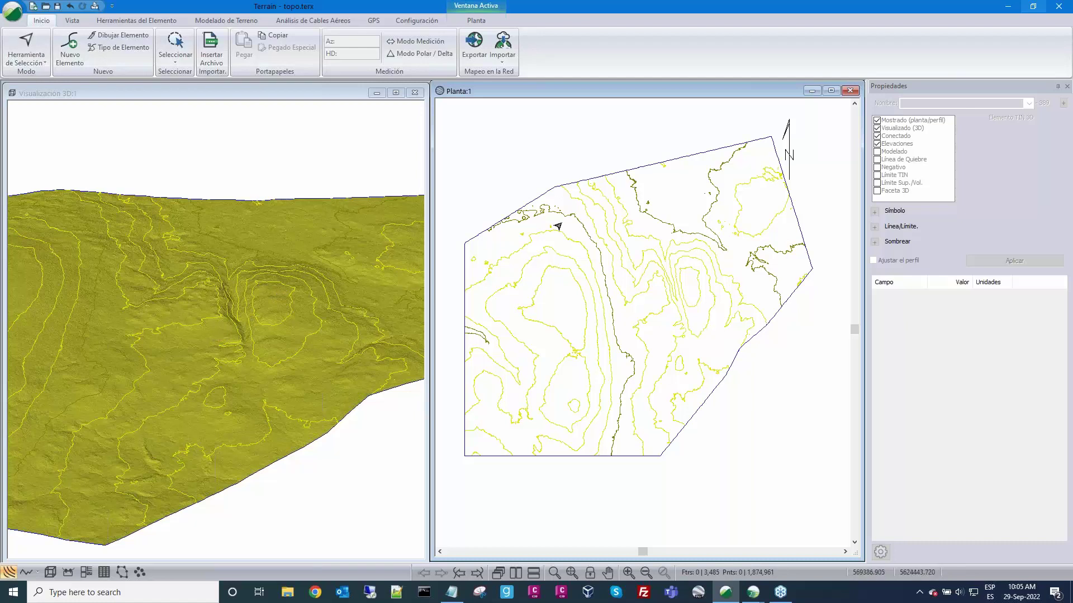
Step: Insert turbines.shp into the terrain, accepting the georeferenced projection settings
left_click(210, 53)
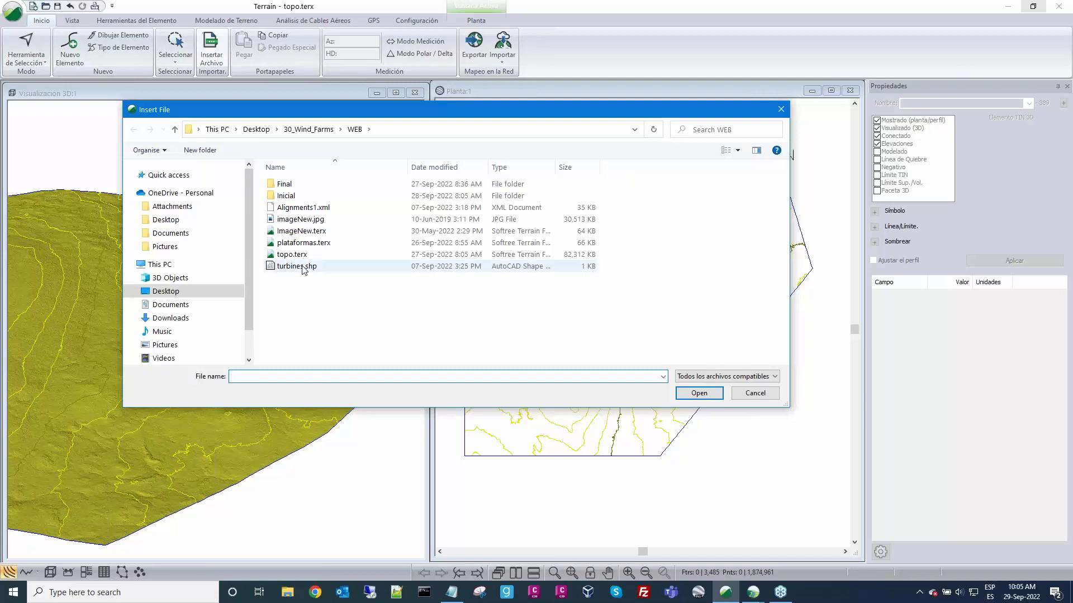
left_click(302, 268)
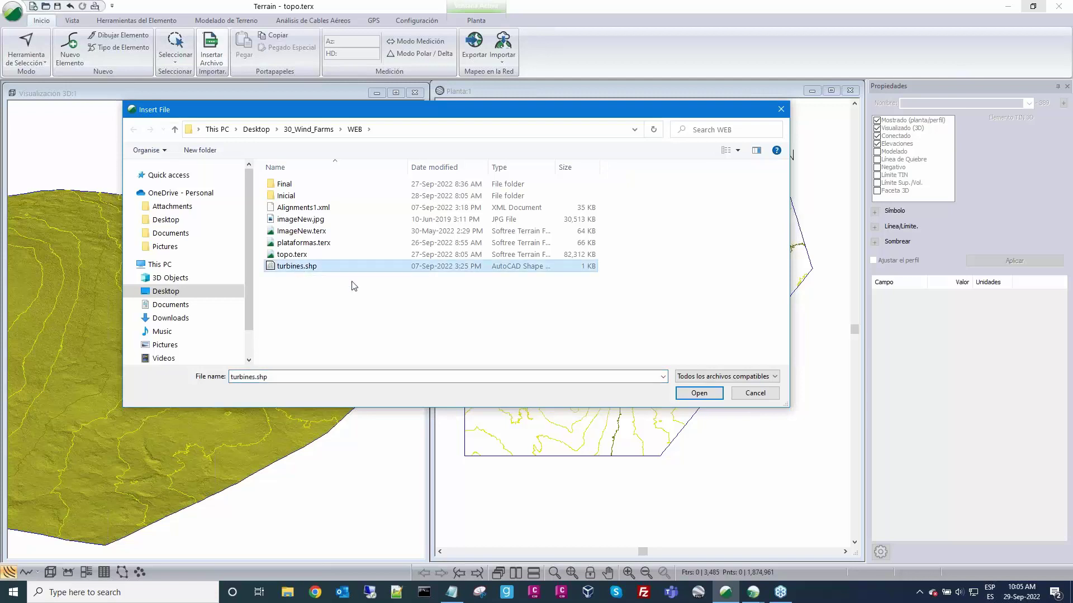
left_click(699, 393)
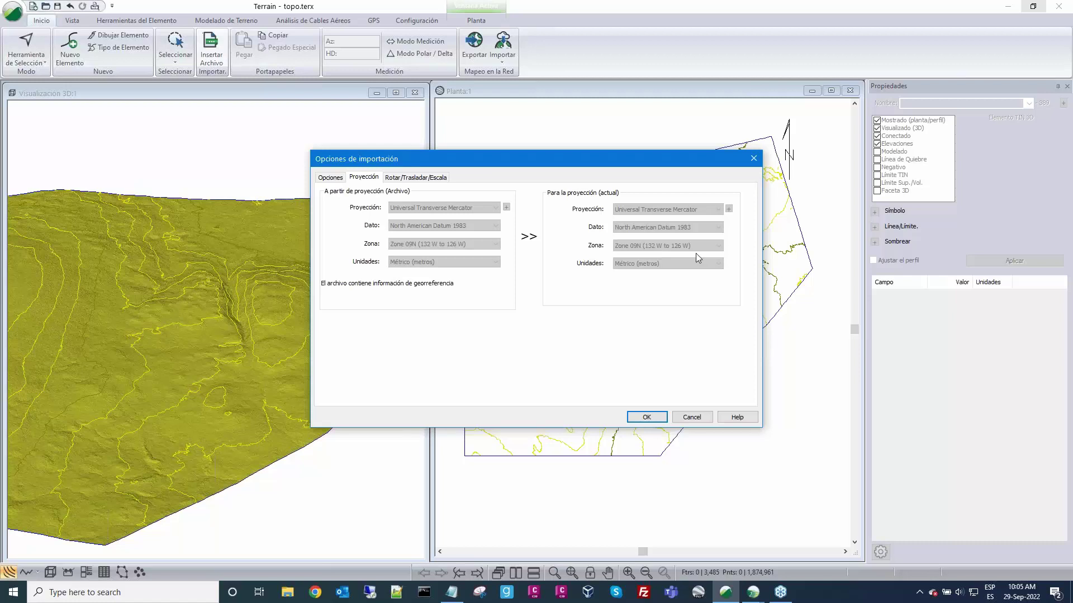
left_click(645, 417)
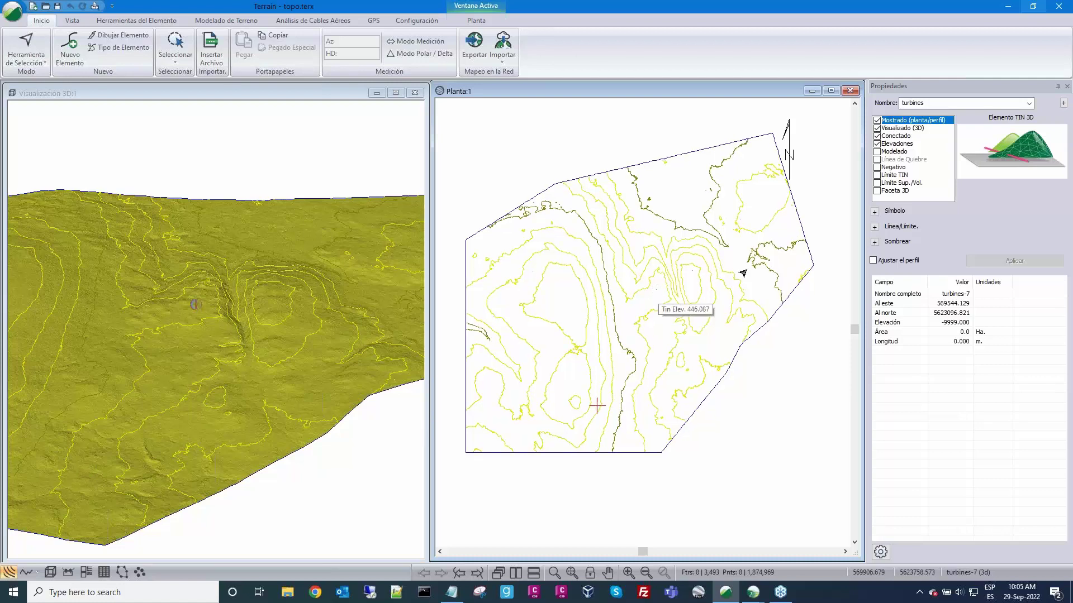
Step: Choose the Benchmark symbol in red (rojo) for the imported turbine points
left_click(874, 213)
left_click(1042, 221)
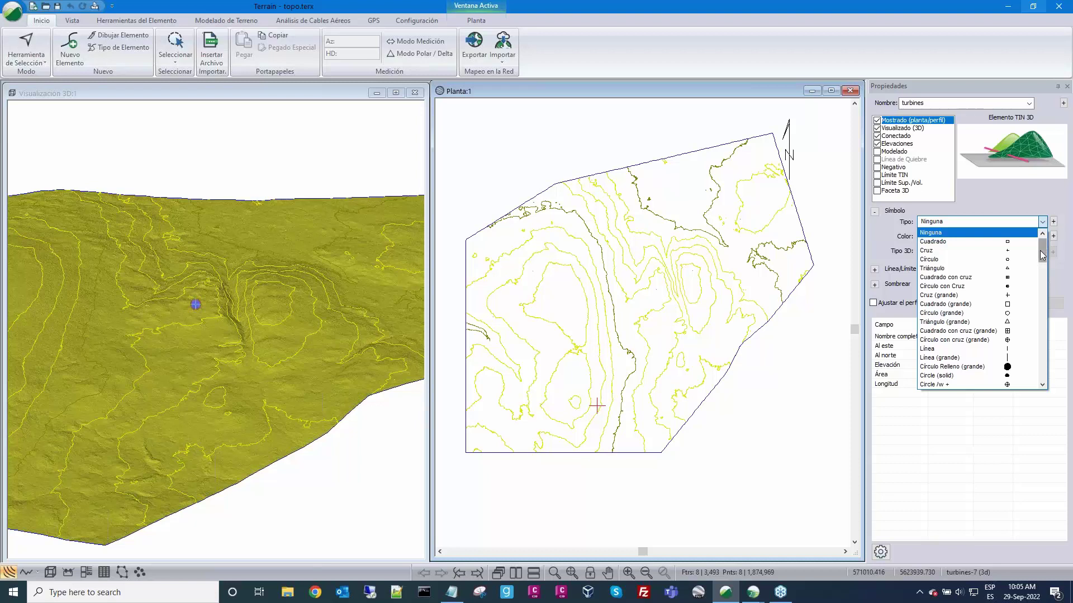
left_click_drag(1042, 245, 1043, 274)
left_click(961, 269)
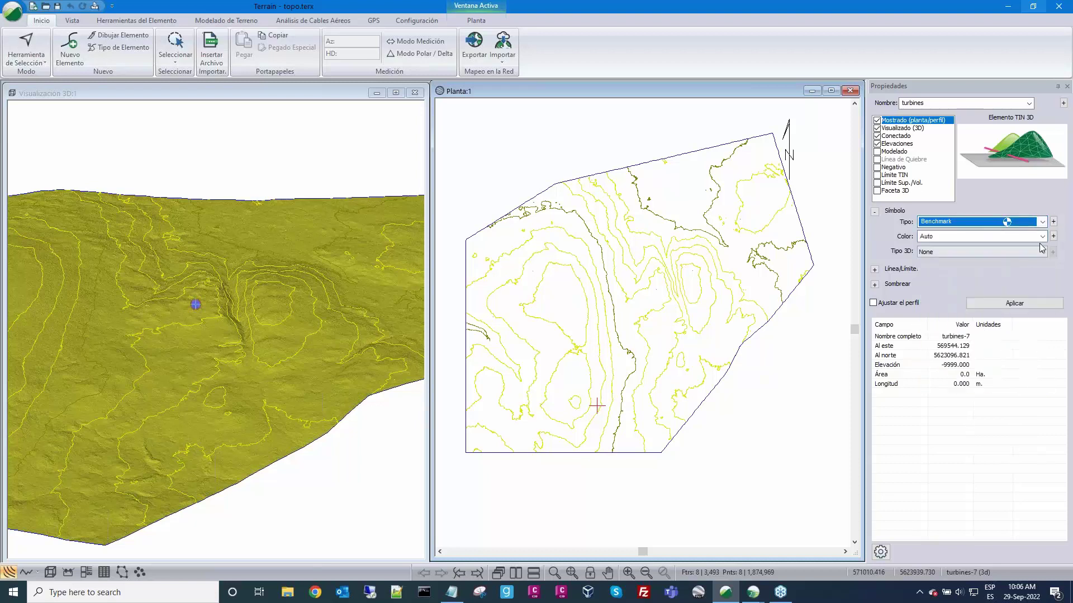
left_click(1005, 236)
left_click(1008, 328)
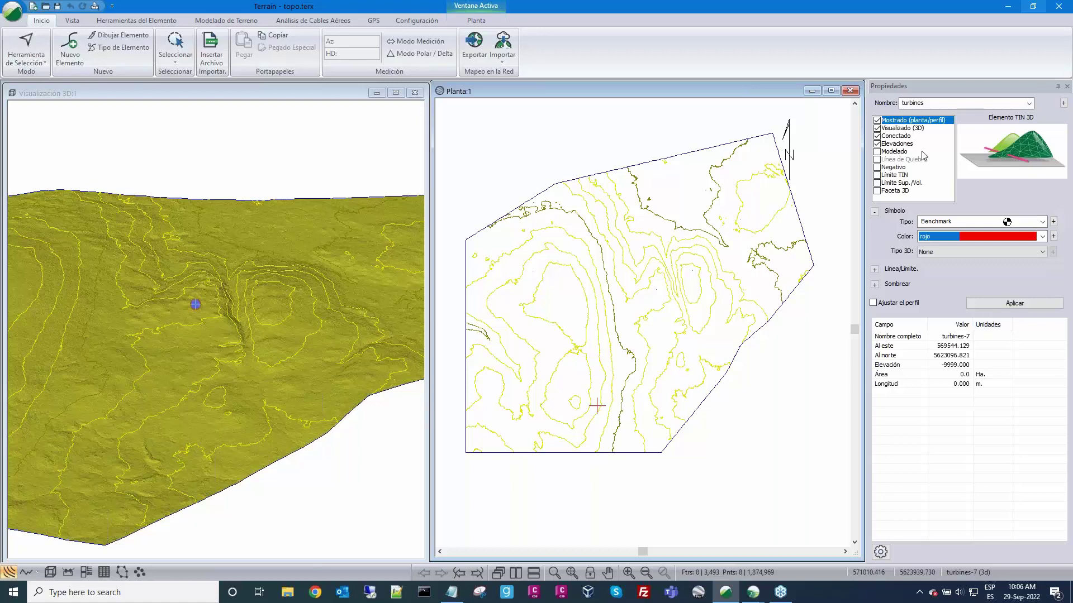
Step: Mark the turbine points as Modelado, turn off their Elevaciones property, and apply the changes
left_click(882, 151)
left_click(877, 151)
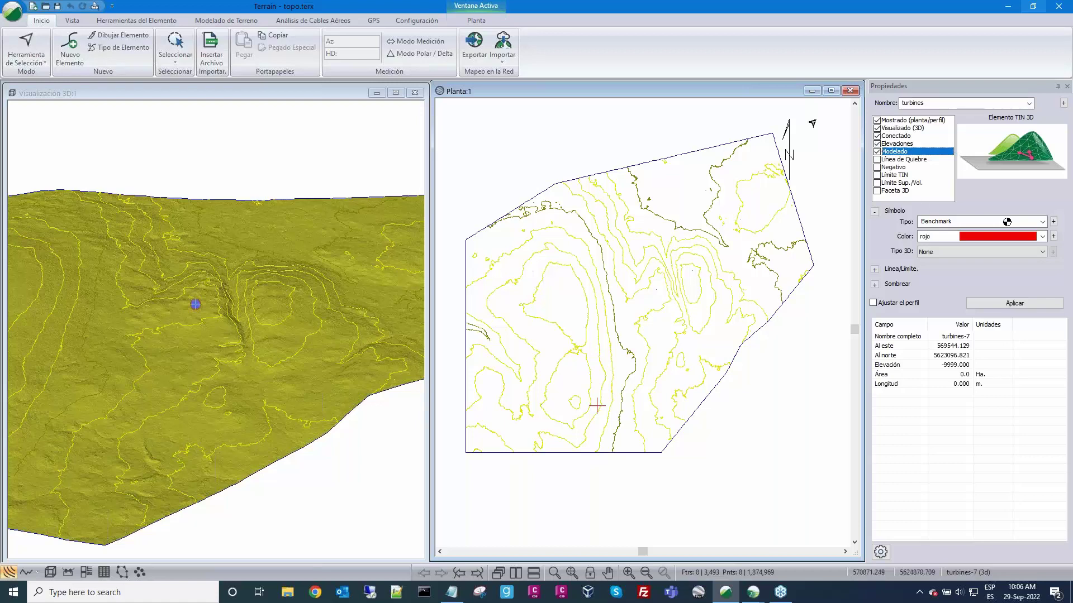
left_click(877, 144)
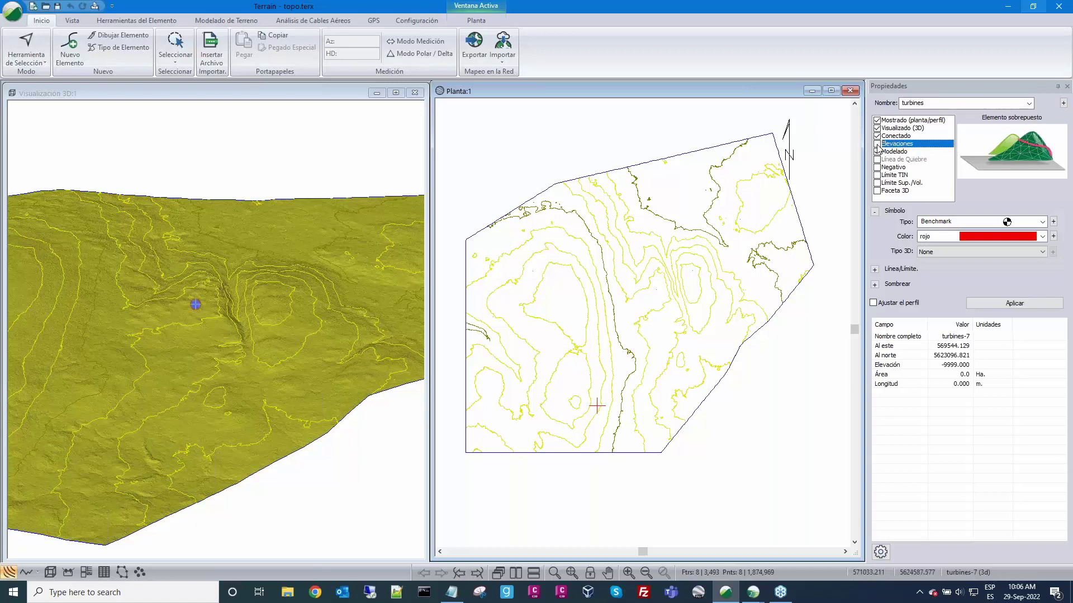
left_click(986, 306)
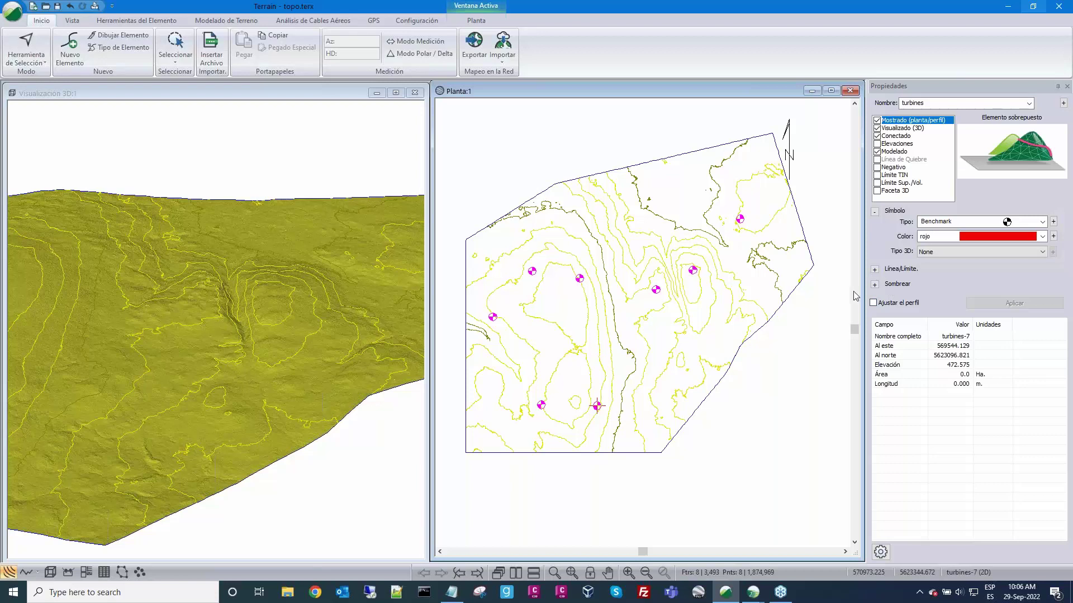
Step: Apply the Wind turbine 3D symbol type to the turbine points and check them in the 3D view
left_click(1043, 251)
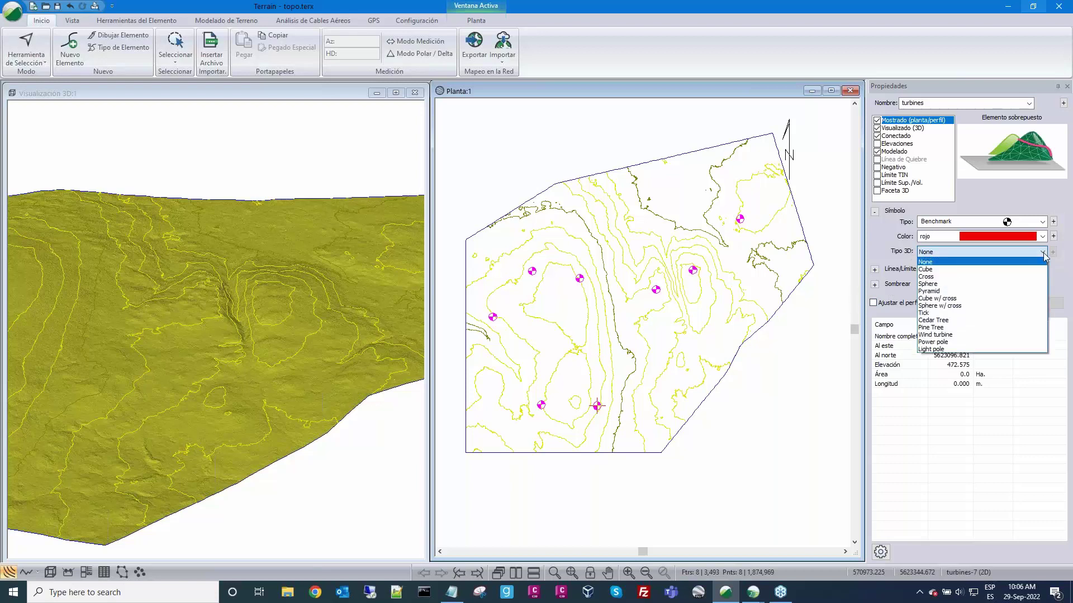
left_click(943, 334)
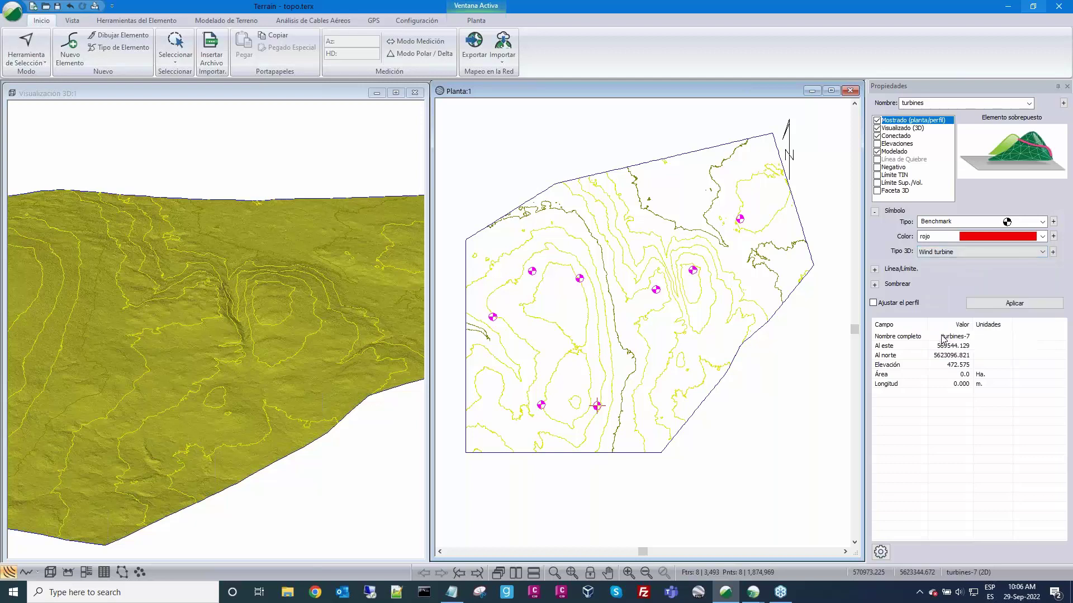
left_click(992, 304)
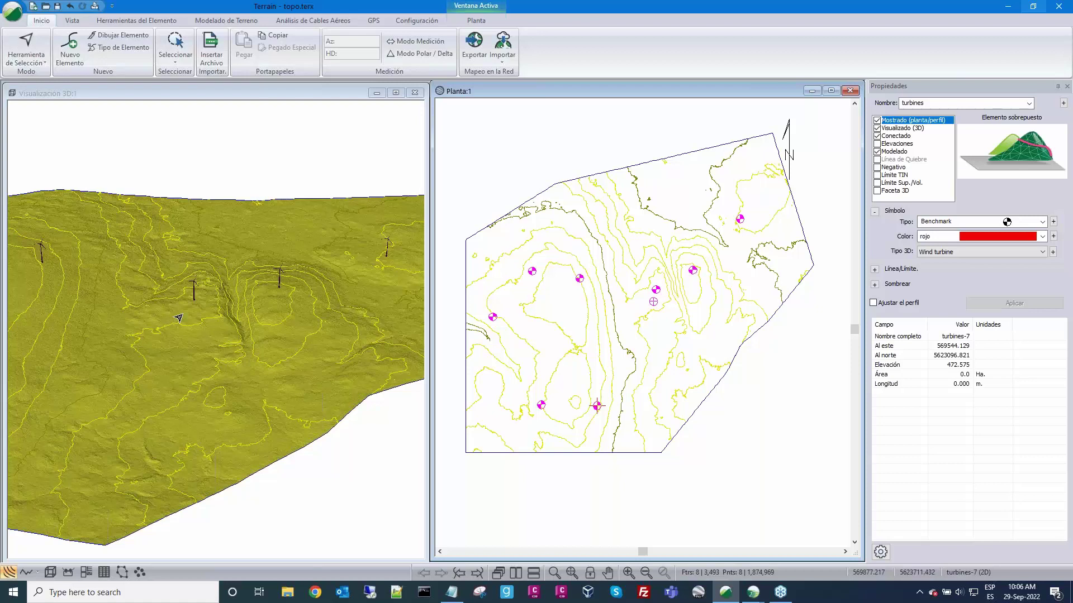
scroll(179, 316, "up", 2)
scroll(214, 321, "up", 2)
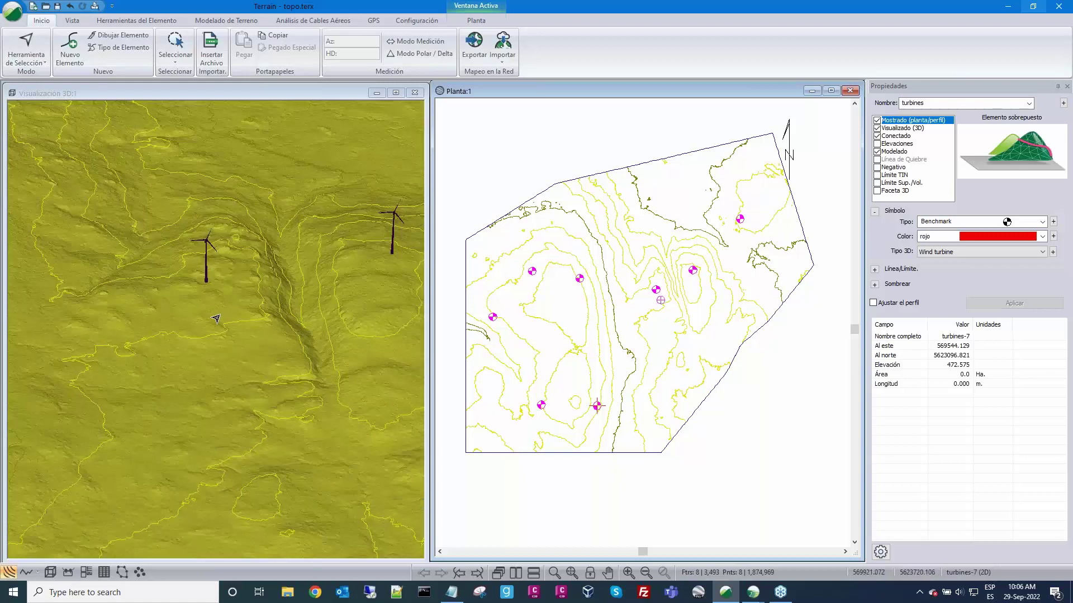
scroll(215, 322, "up", 2)
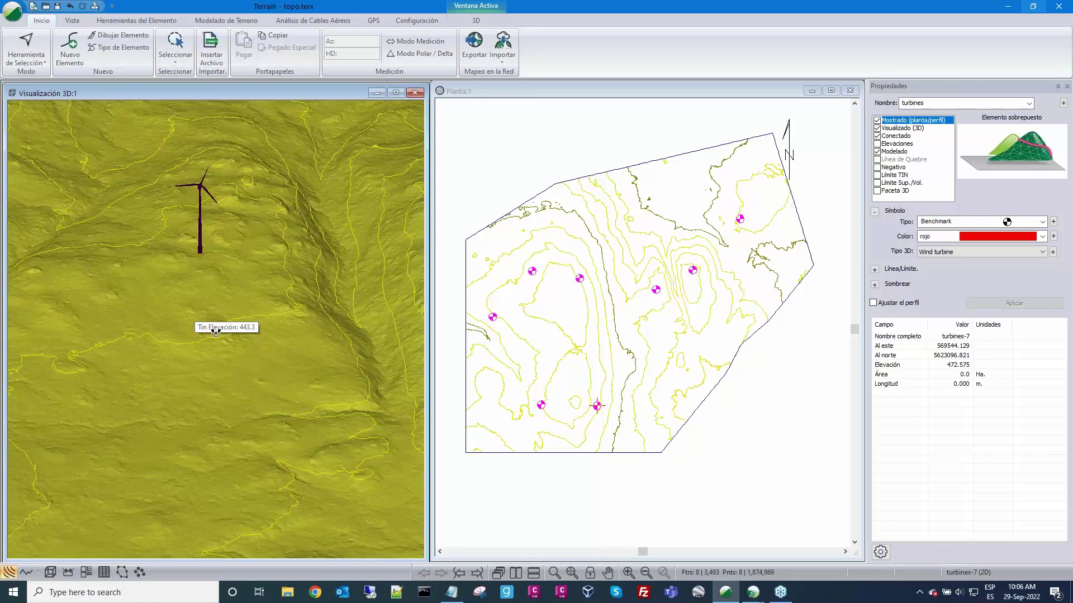
mouse_move(215, 333)
left_mouse_down()
mouse_move(216, 344)
mouse_move(253, 302)
left_mouse_up()
scroll(253, 302, "down", 2)
middle_click_drag(252, 302, 264, 324)
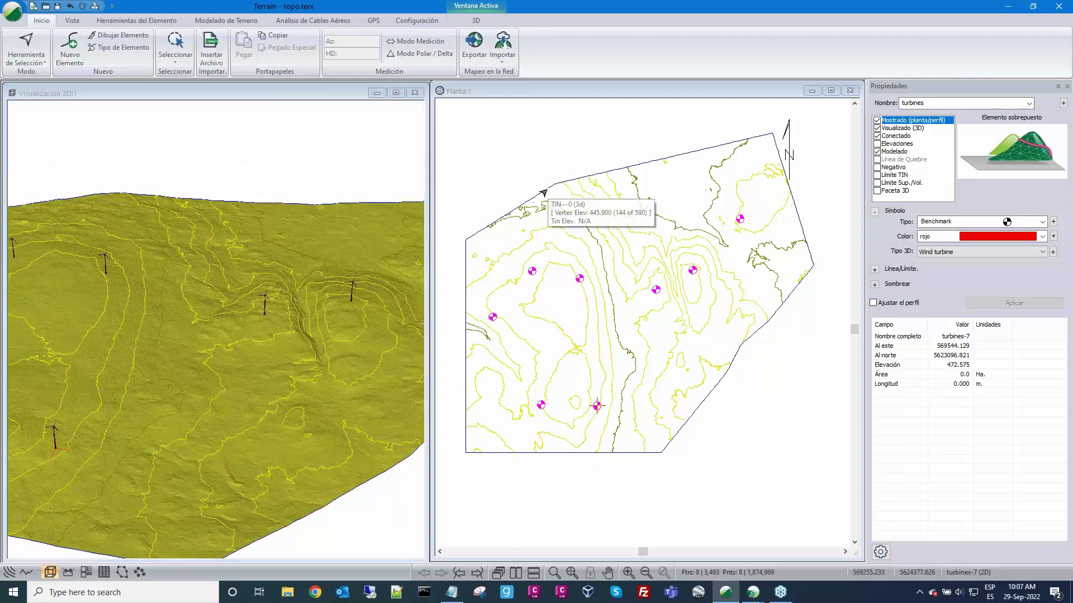
Step: Select the TIN boundary in the plan view and open the live map (WMTS) import
left_click(544, 191)
scroll(553, 184, "down", 1)
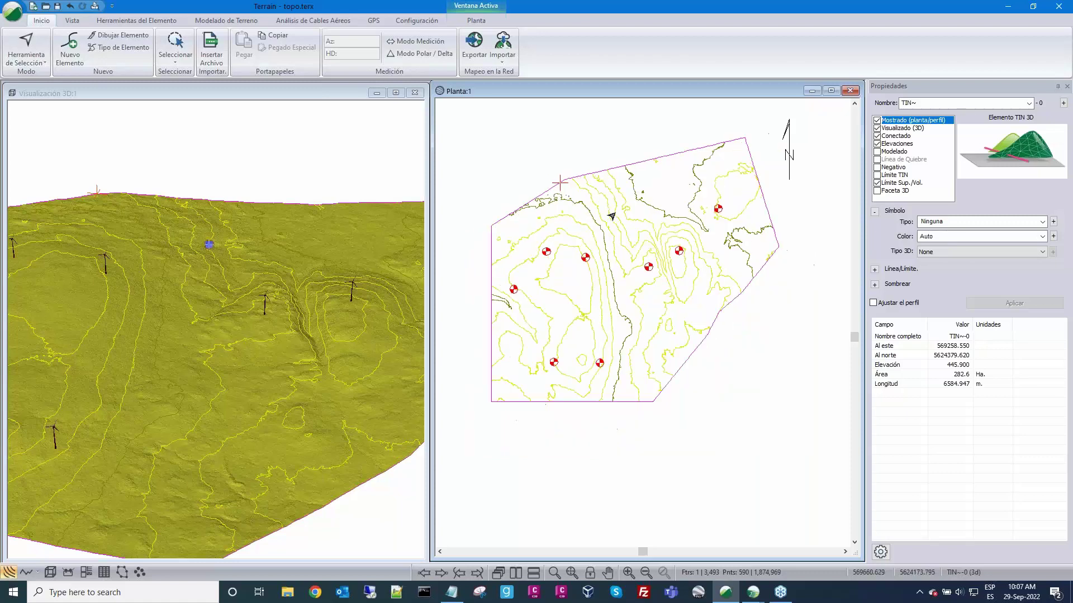
left_click(503, 44)
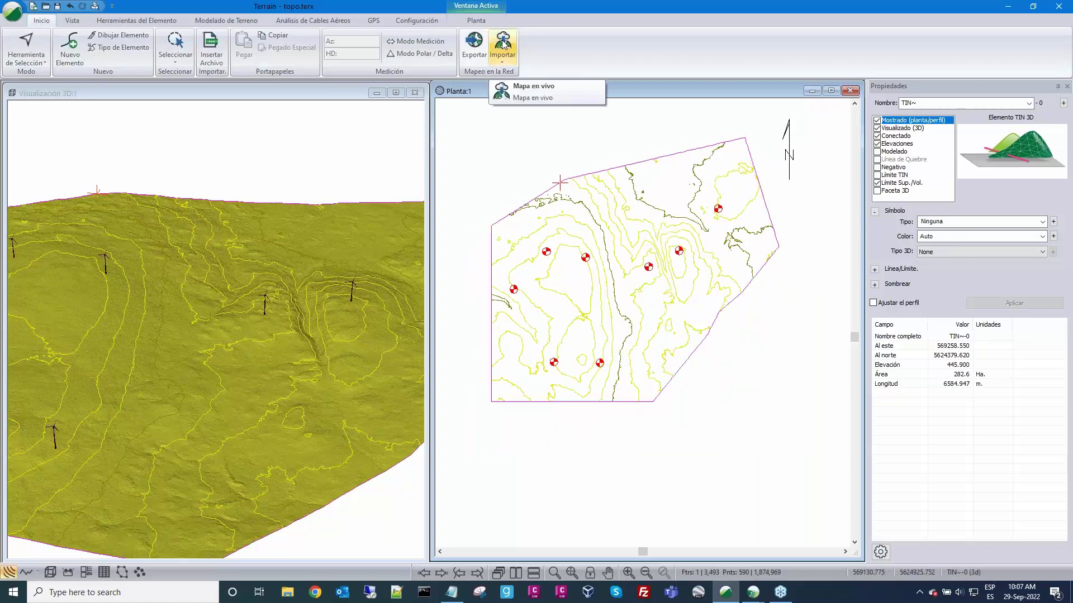
left_click(502, 45)
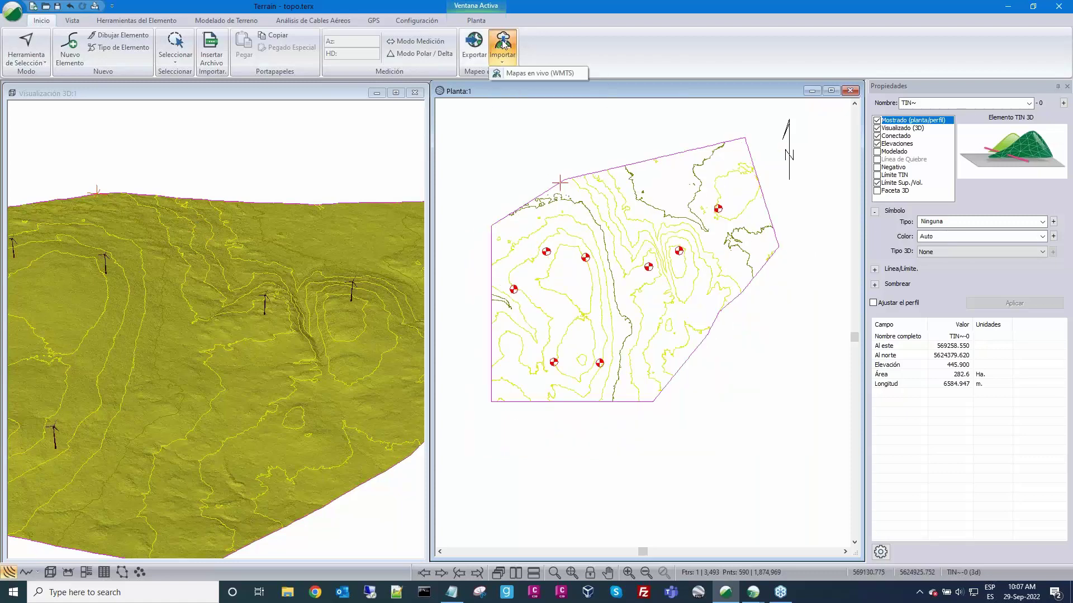
left_click(514, 75)
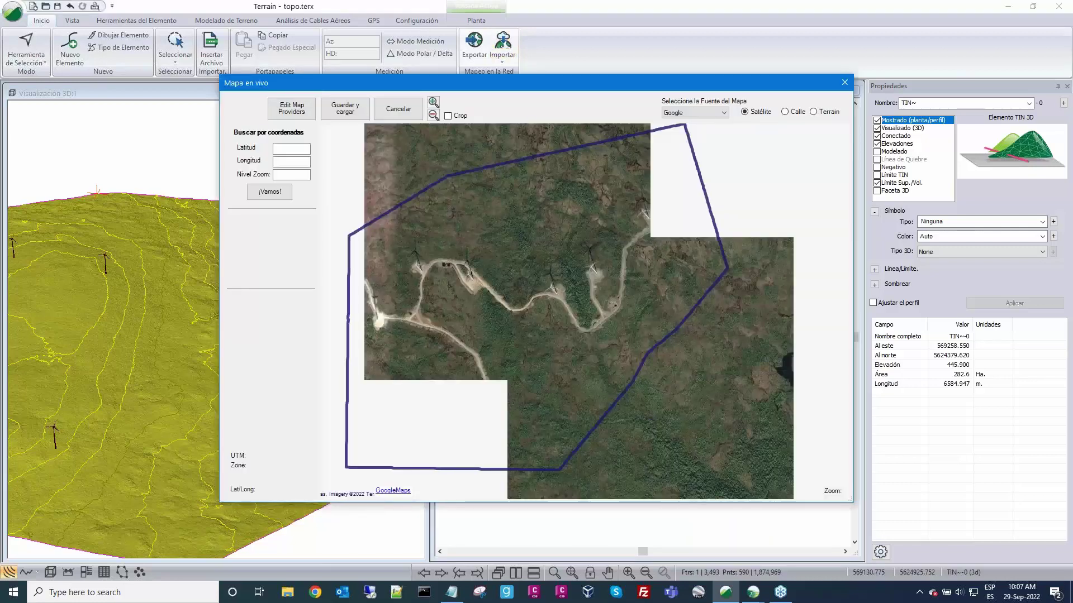
Step: Frame the whole site boundary in the live map and set the map source to Bing
scroll(536, 296, "down", 1)
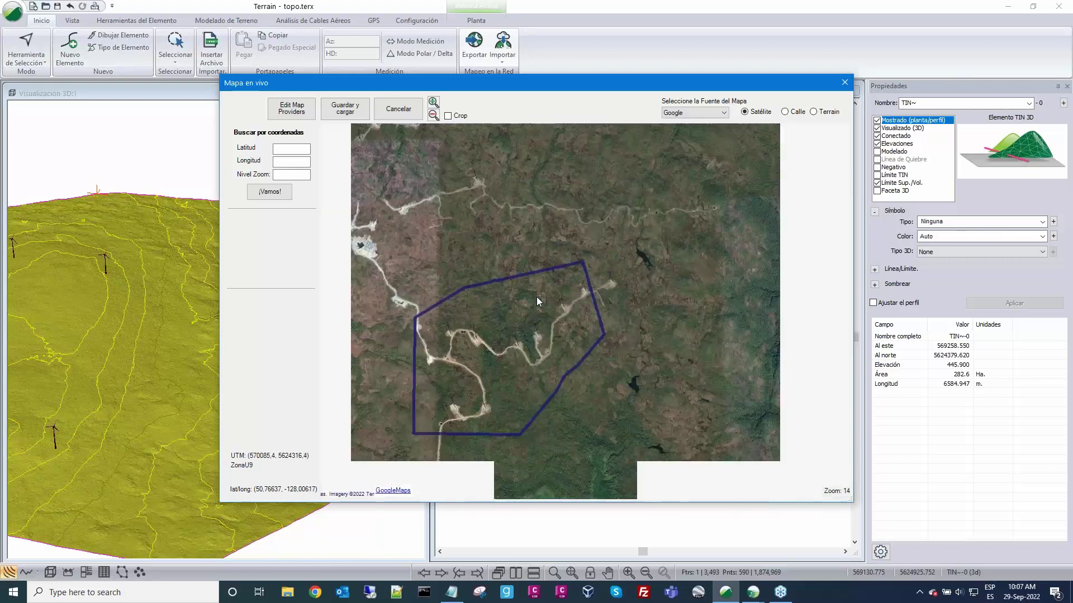
left_click_drag(531, 323, 584, 251)
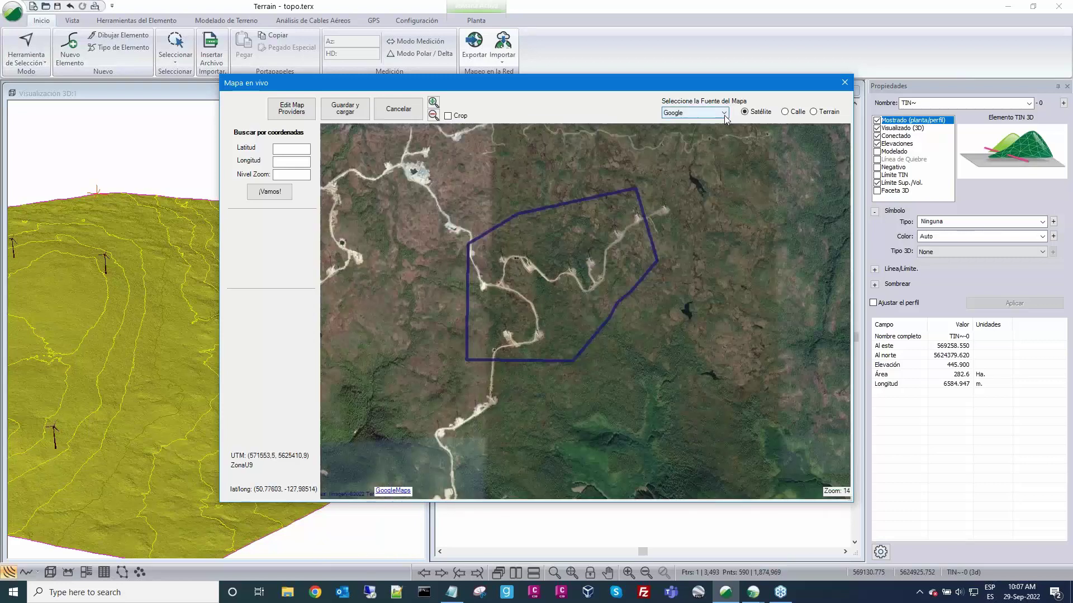
left_click(723, 115)
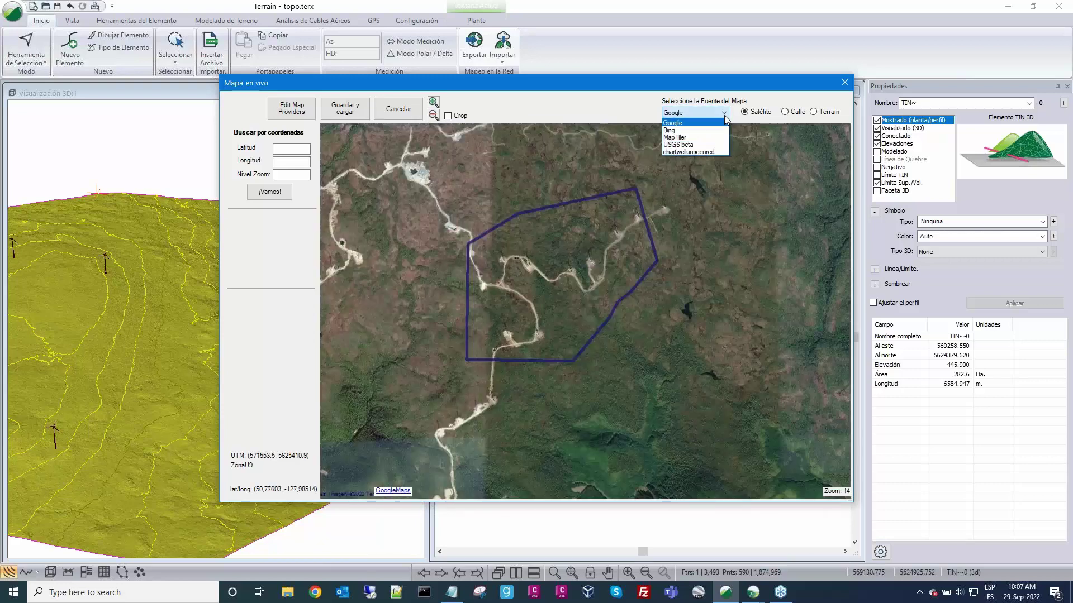
left_click(677, 130)
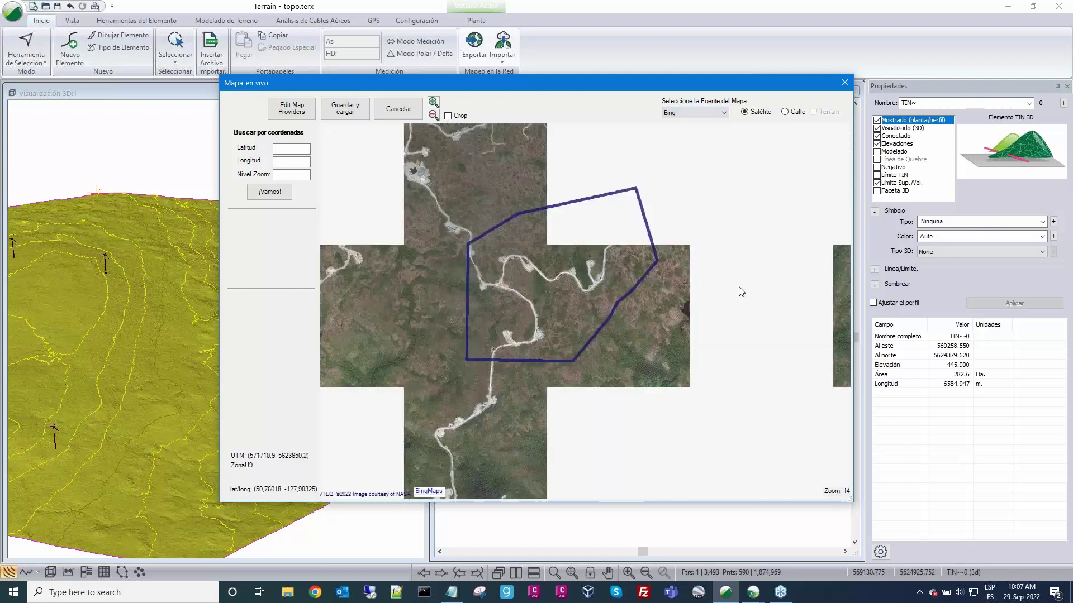
Step: Crop the Bing satellite map to a rectangle around the whole site boundary, then save and load the image
left_click(448, 116)
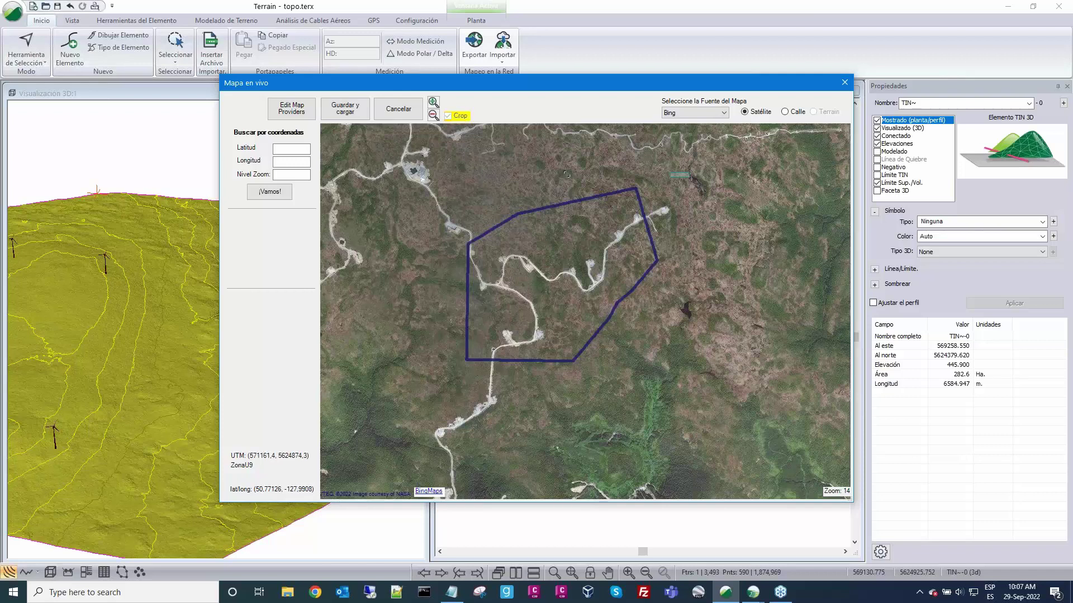
left_click_drag(566, 174, 424, 387)
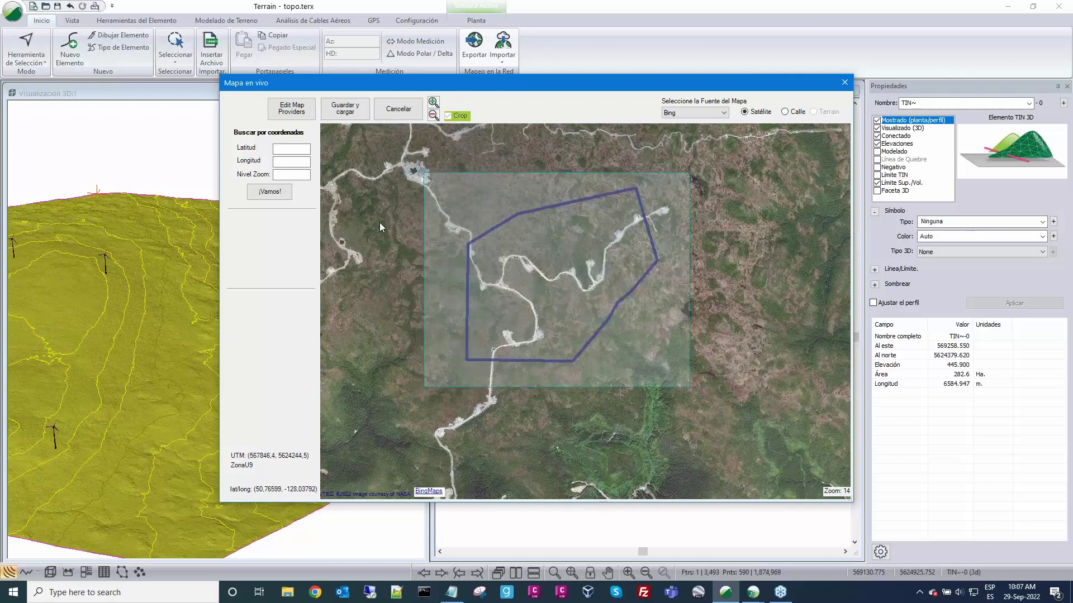
left_click(346, 110)
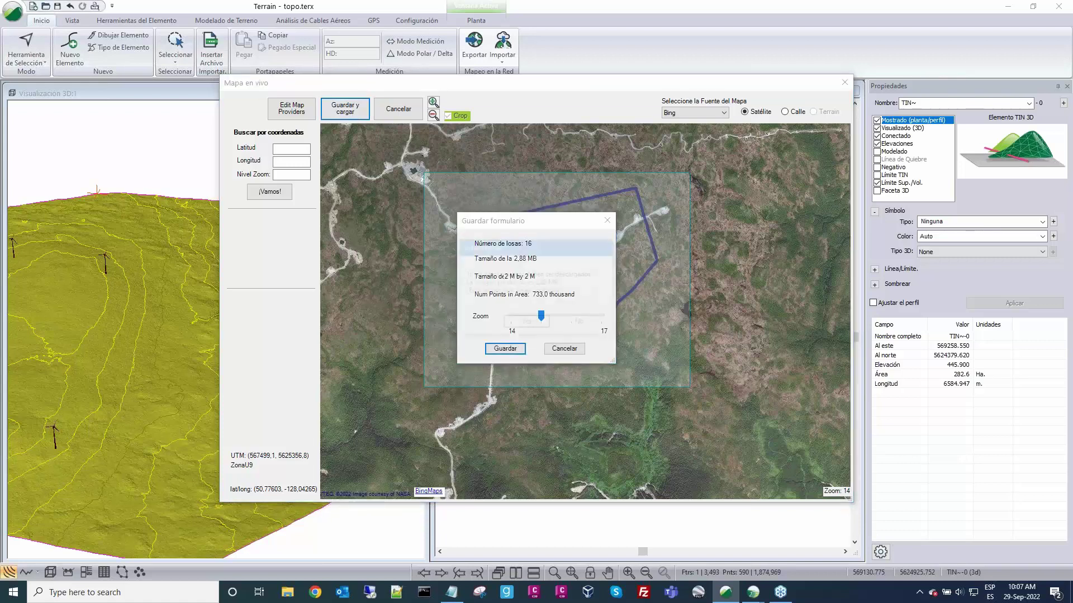
left_click(505, 348)
left_click(535, 322)
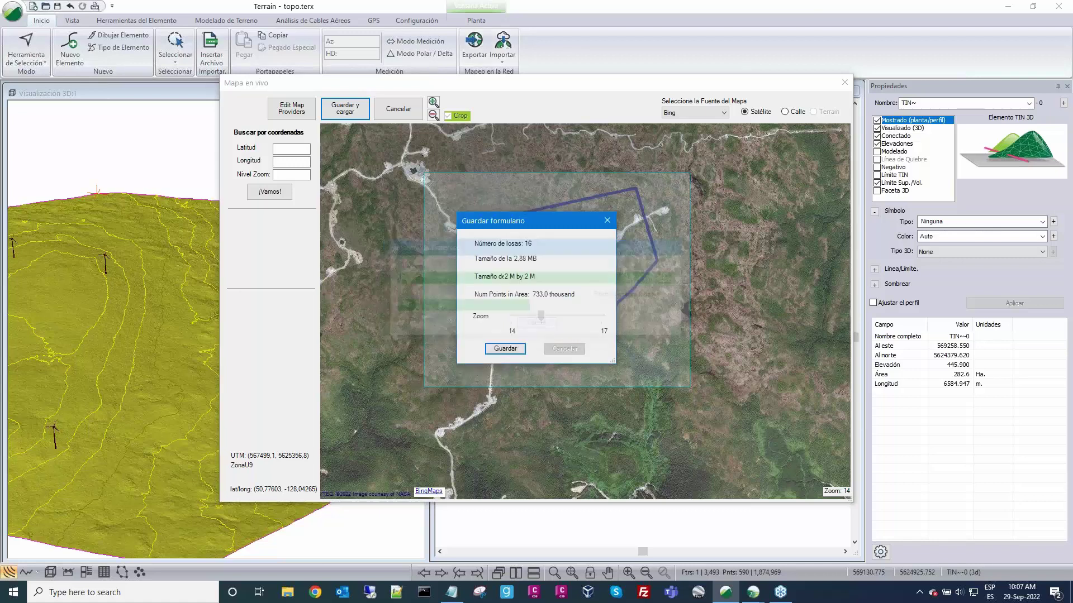
Step: Save the satellite image as image.jpg in the WEB folder and load it as background with the coordinate transformation applied
left_click_drag(663, 243, 474, 179)
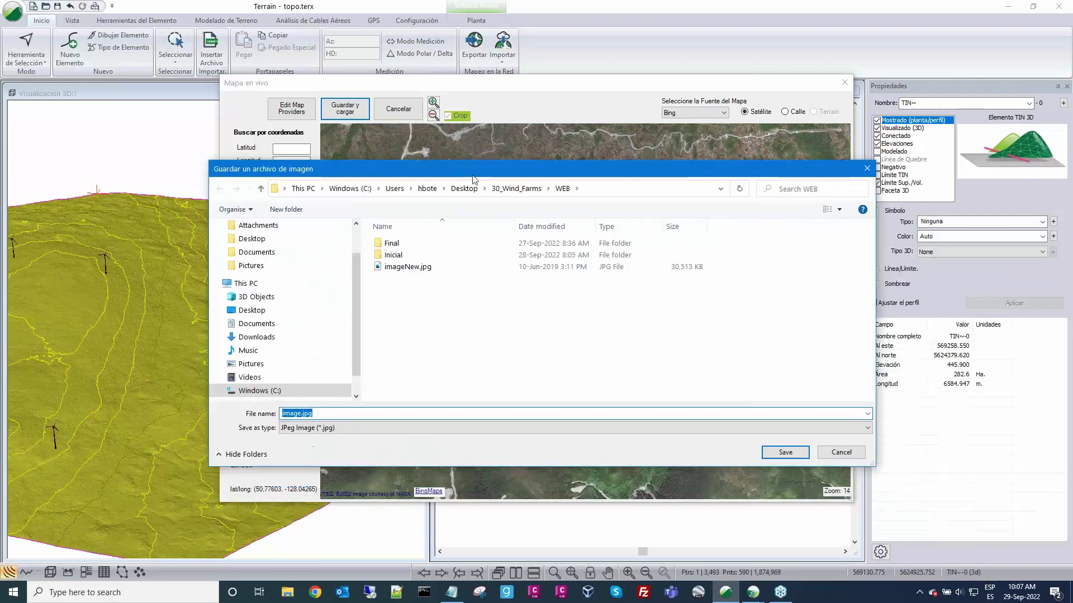
left_click(783, 456)
left_click(636, 426)
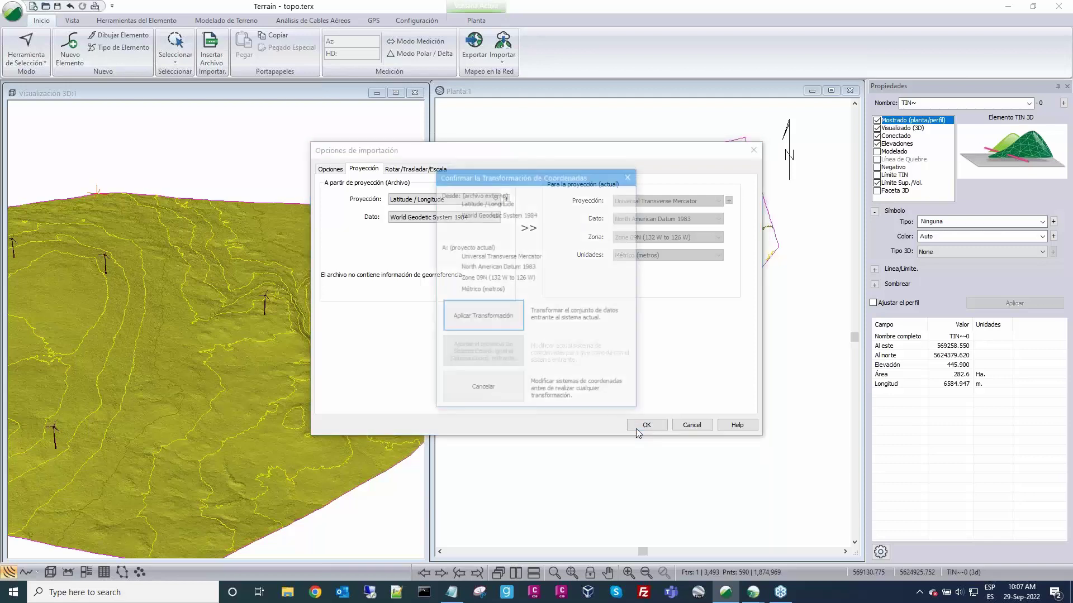
left_click(496, 317)
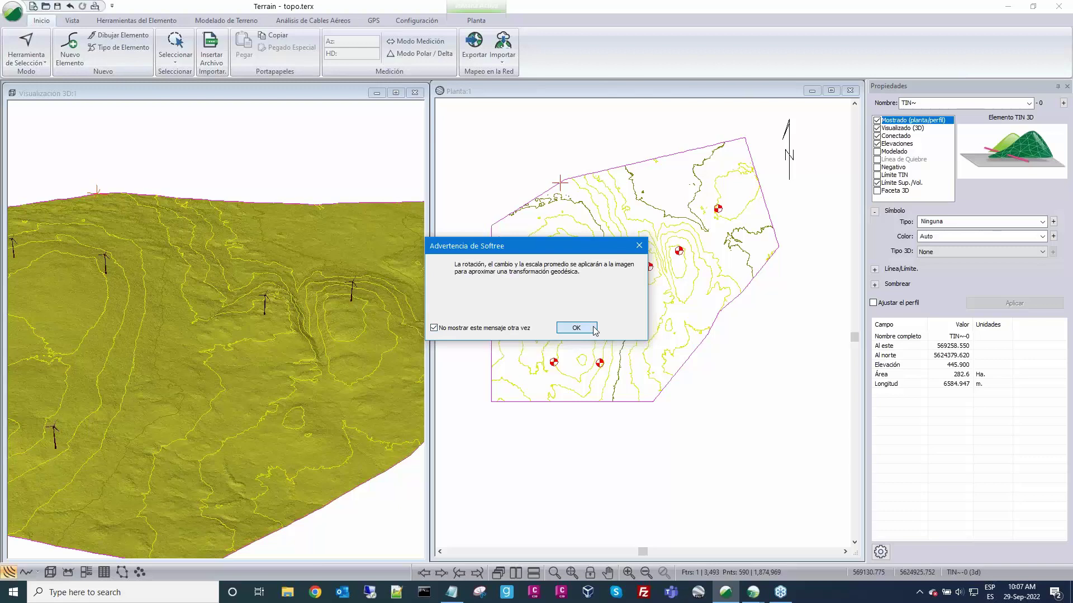
key("Return")
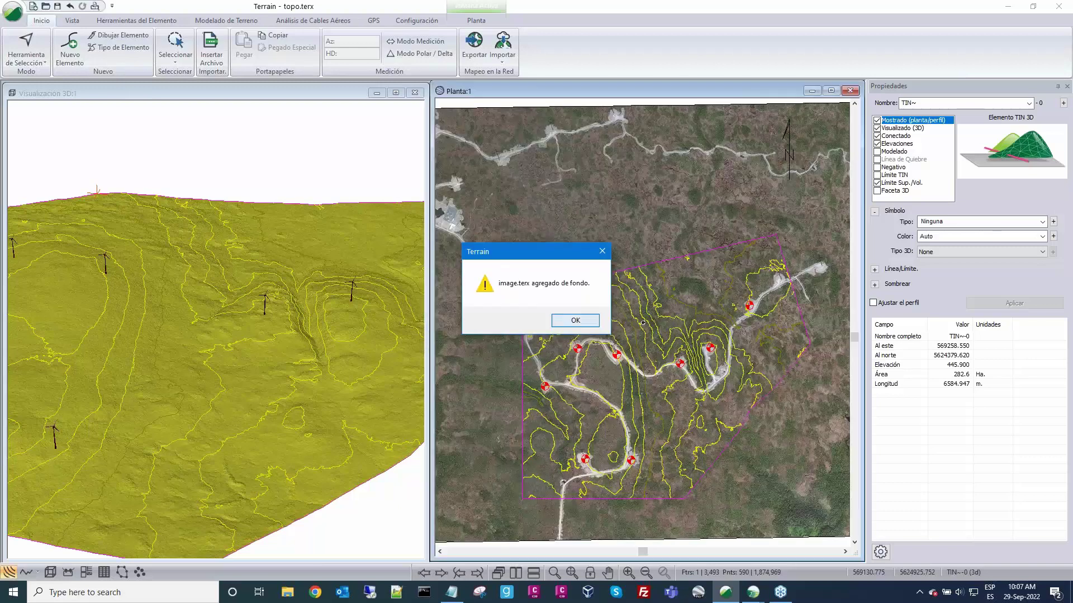
key("Return")
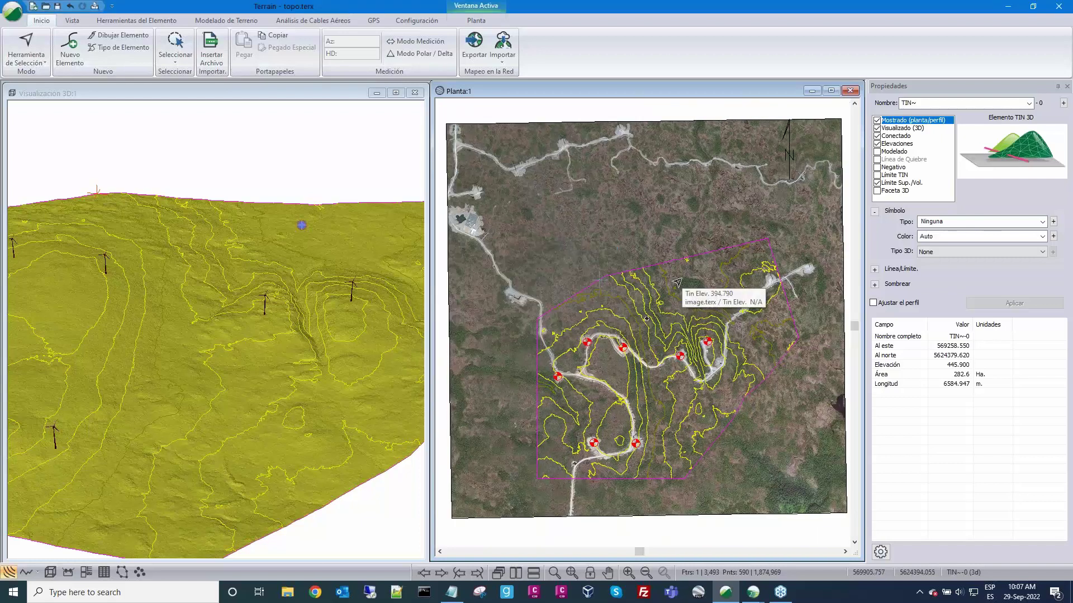
scroll(677, 283, "up", 1)
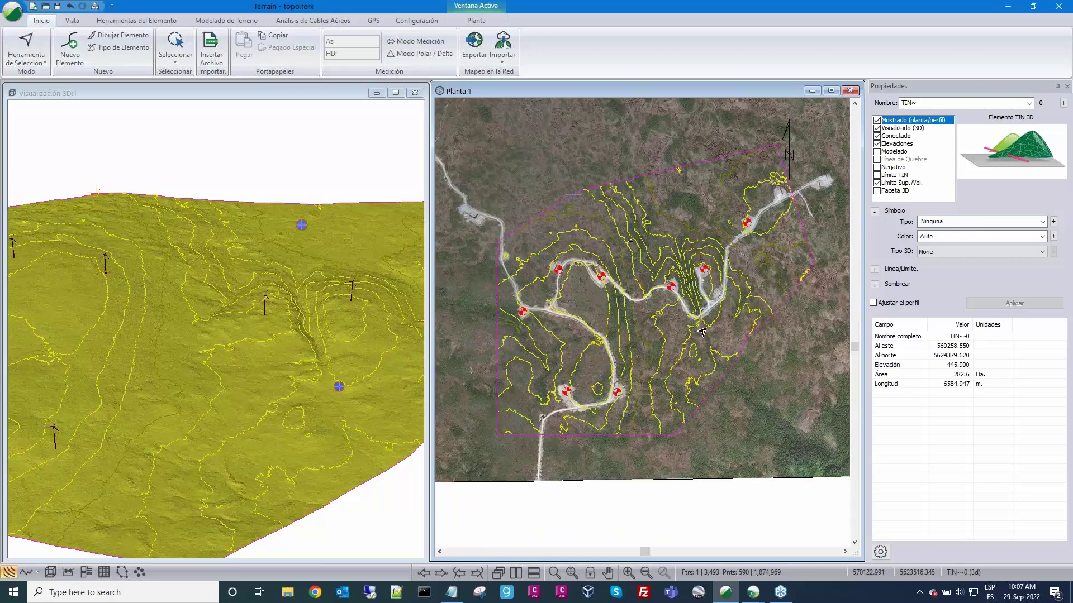
middle_click_drag(706, 276, 695, 250)
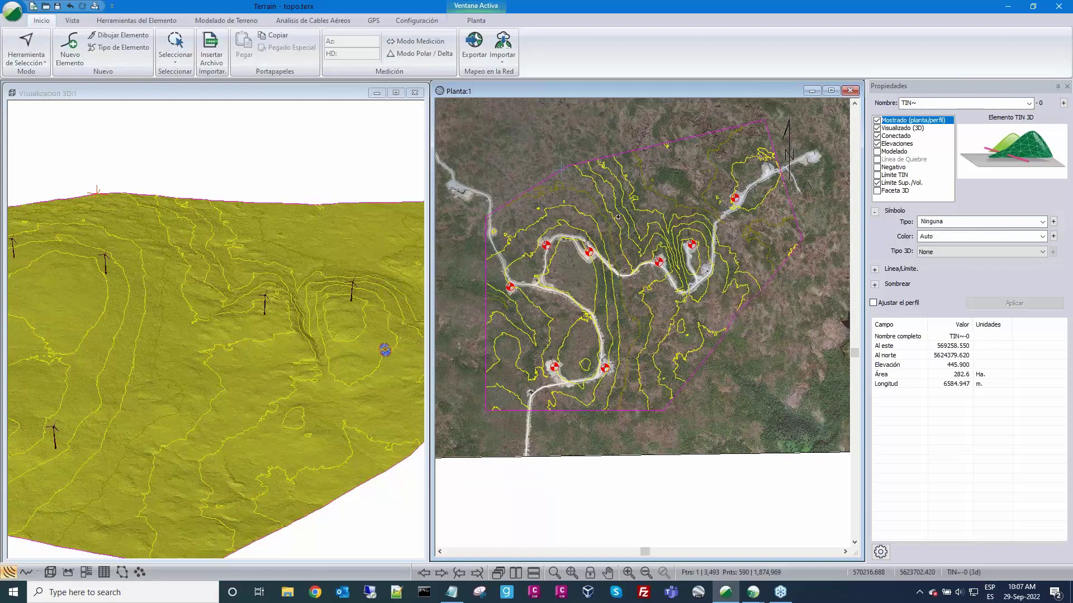
scroll(710, 274, "up", 1)
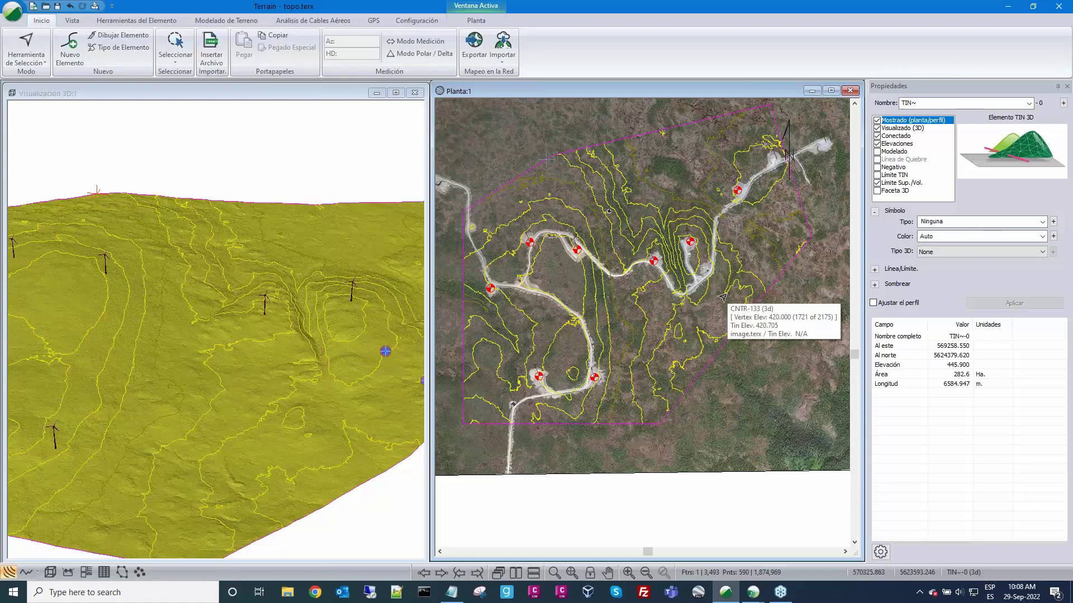
scroll(722, 297, "down", 1)
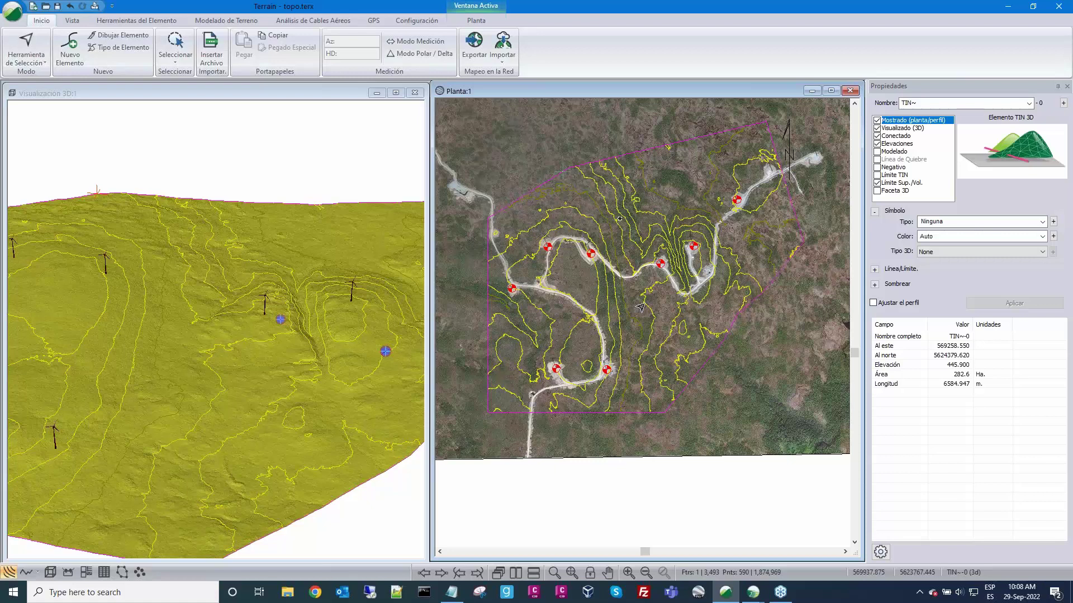
left_click(209, 45)
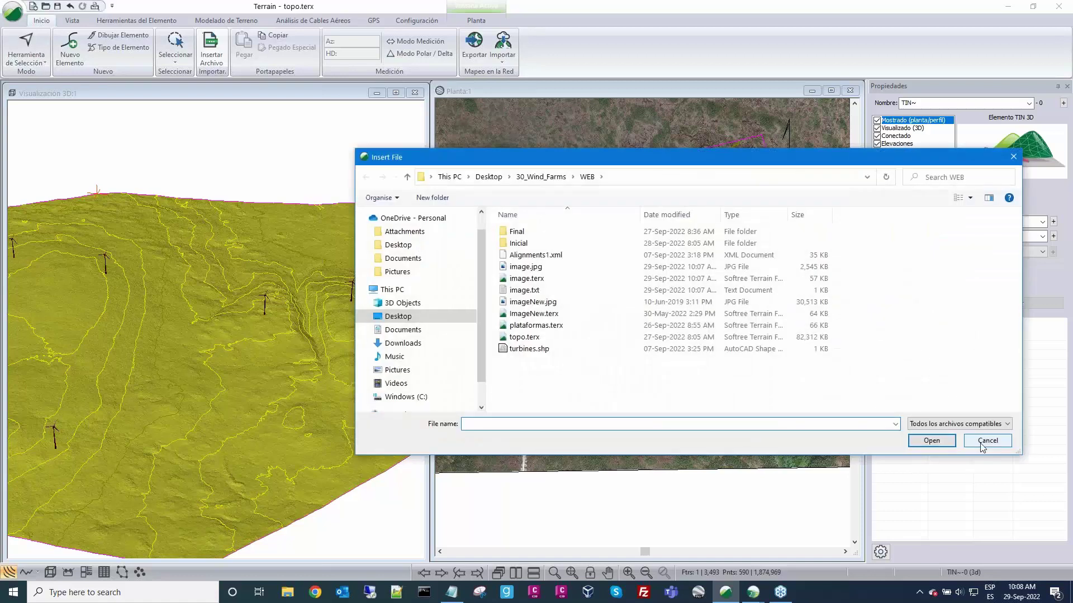
left_click(982, 446)
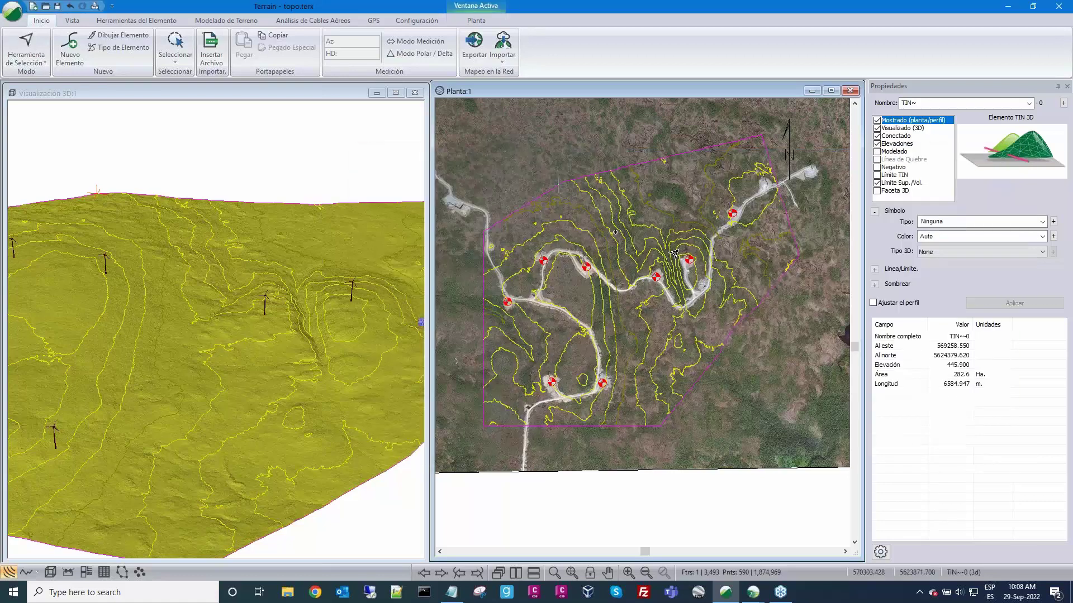
Step: Add plataformas.terx to the background files of the plan window
scroll(674, 254, "up", 1)
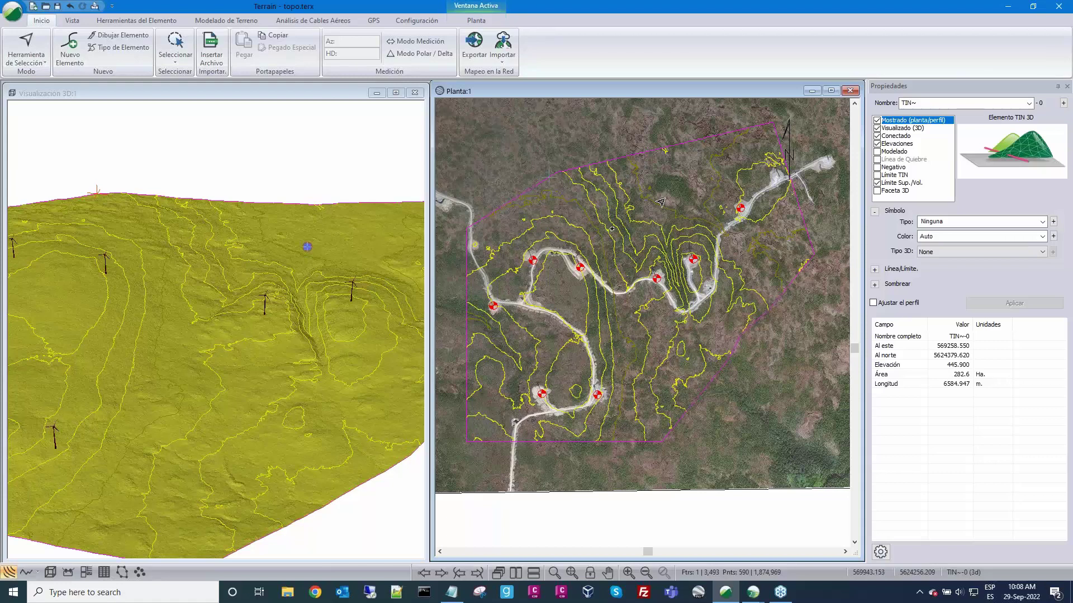
right_click(668, 211)
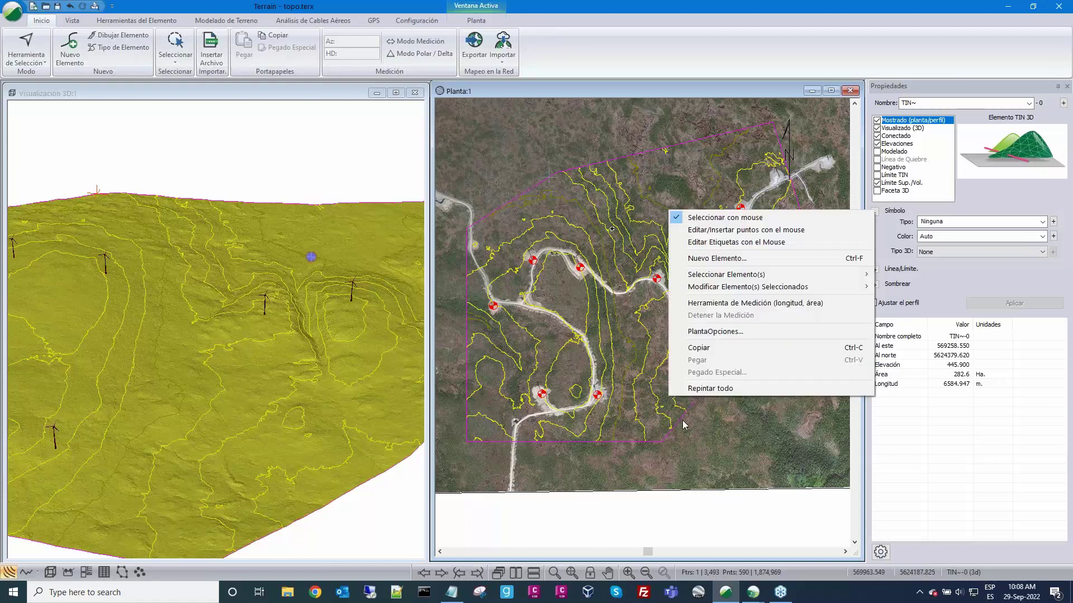
left_click(716, 332)
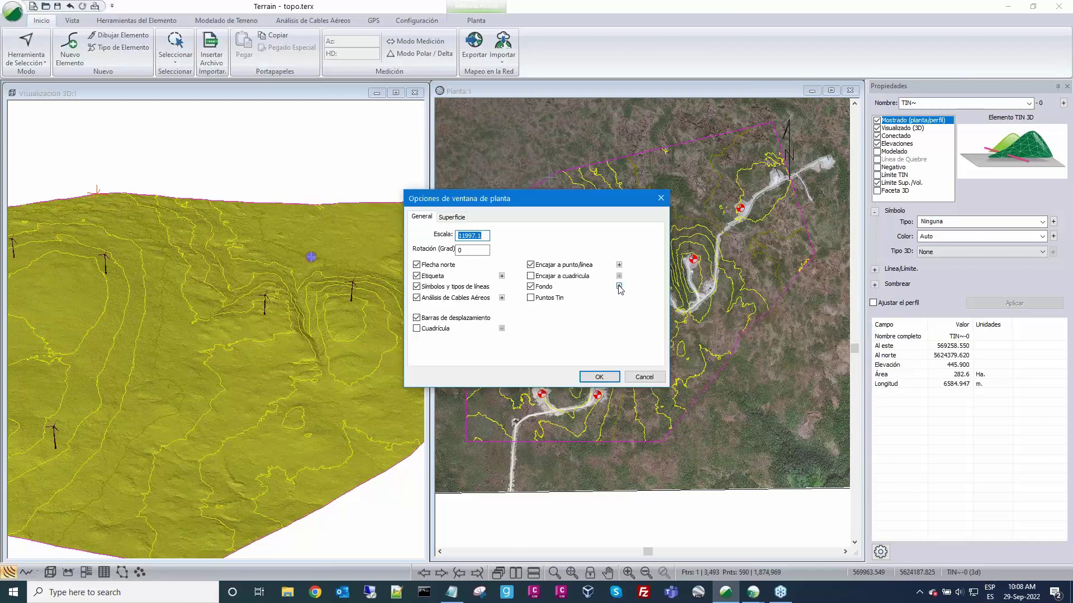
left_click(479, 236)
left_click(630, 244)
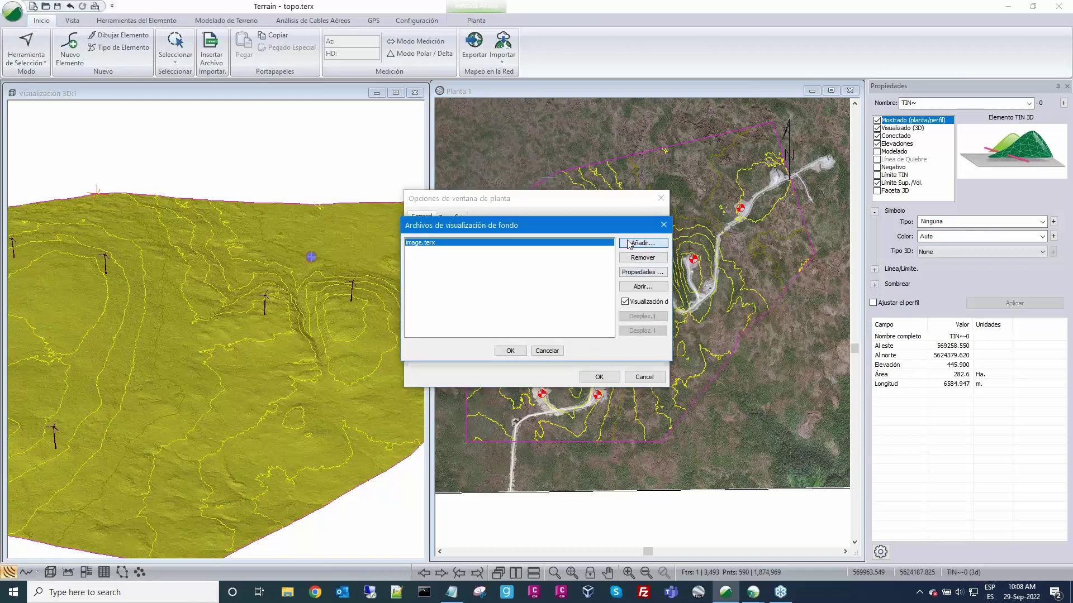
left_click_drag(607, 246, 439, 209)
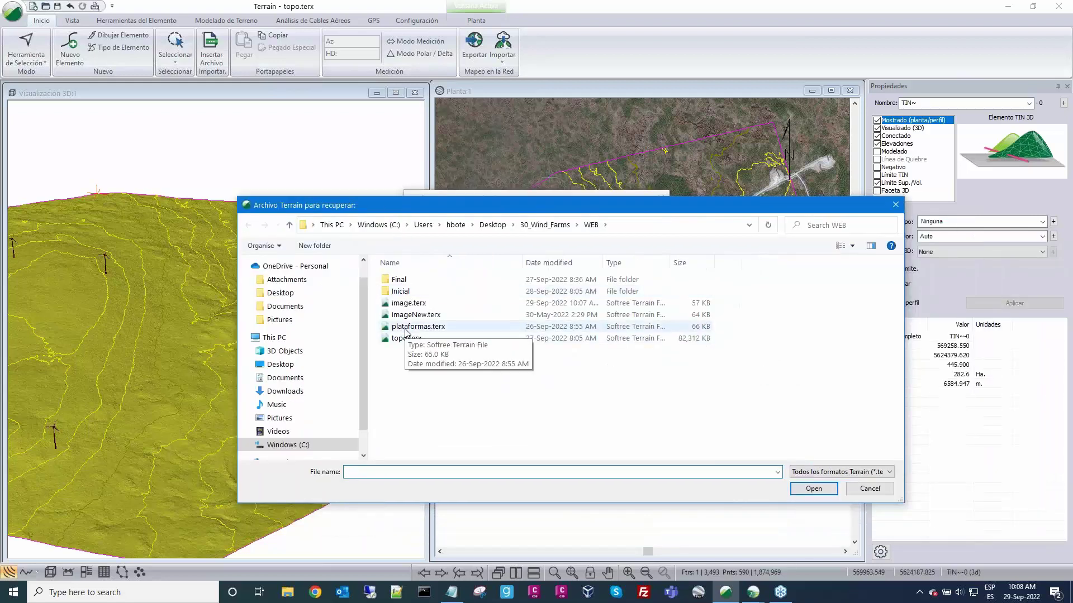
left_click(406, 331)
left_click(800, 493)
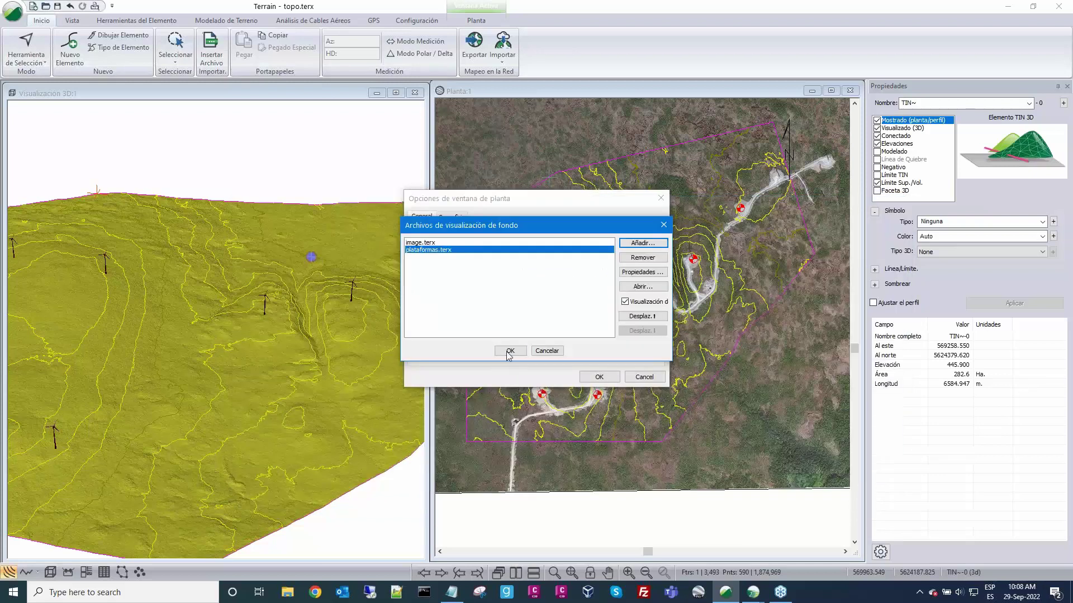
left_click(510, 349)
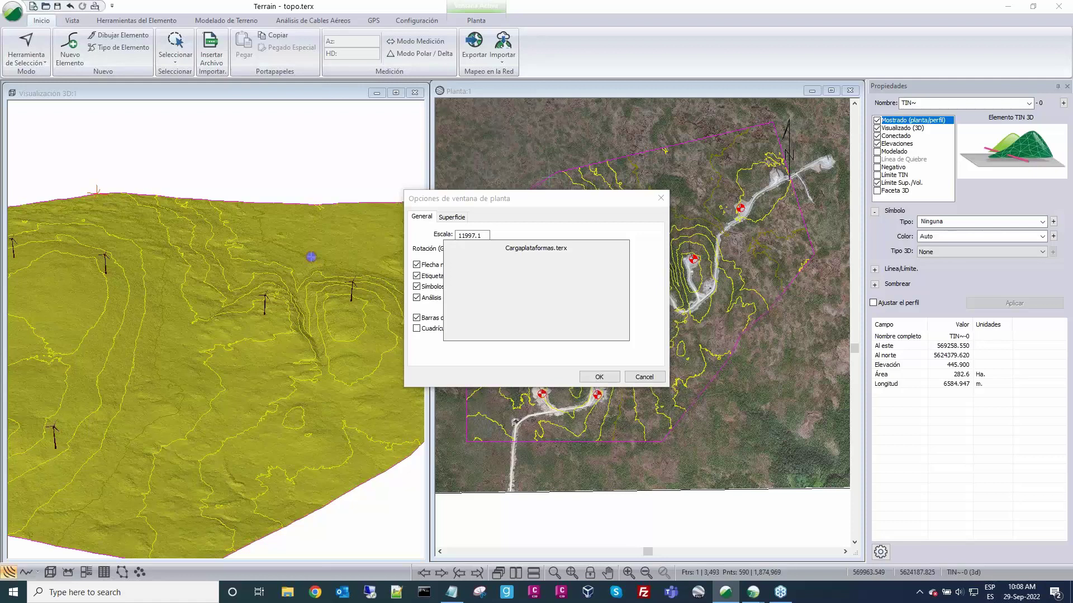
Step: Examine the platform outlines around the northeastern turbines against the satellite image and the access road in the plan view
scroll(752, 225, "up", 2)
scroll(752, 225, "down", 1)
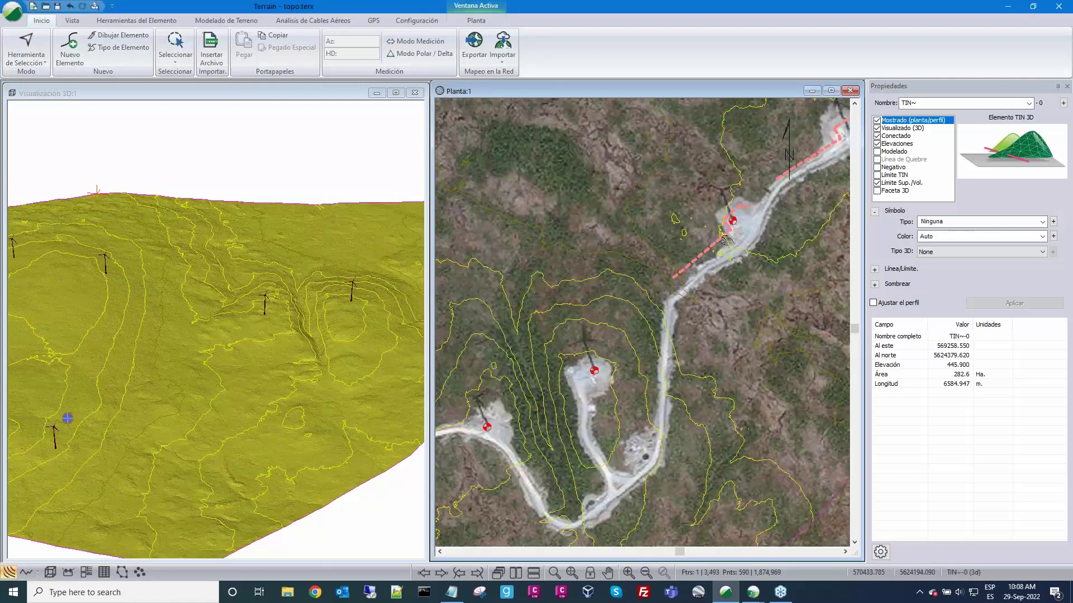
middle_click_drag(725, 239, 668, 286)
scroll(660, 296, "up", 1)
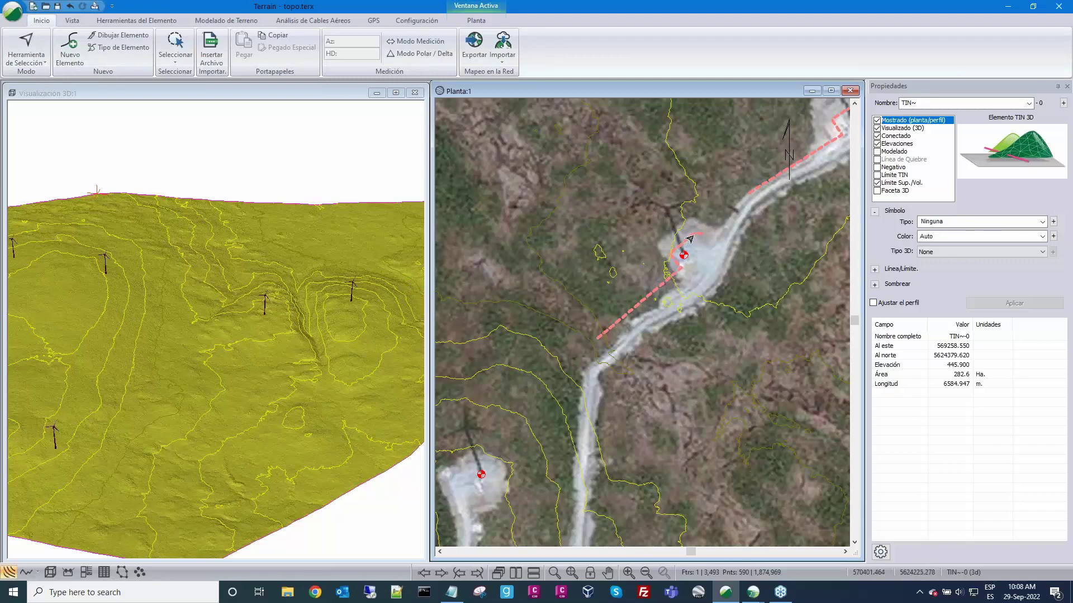
mouse_move(688, 239)
scroll(692, 238, "down", 1)
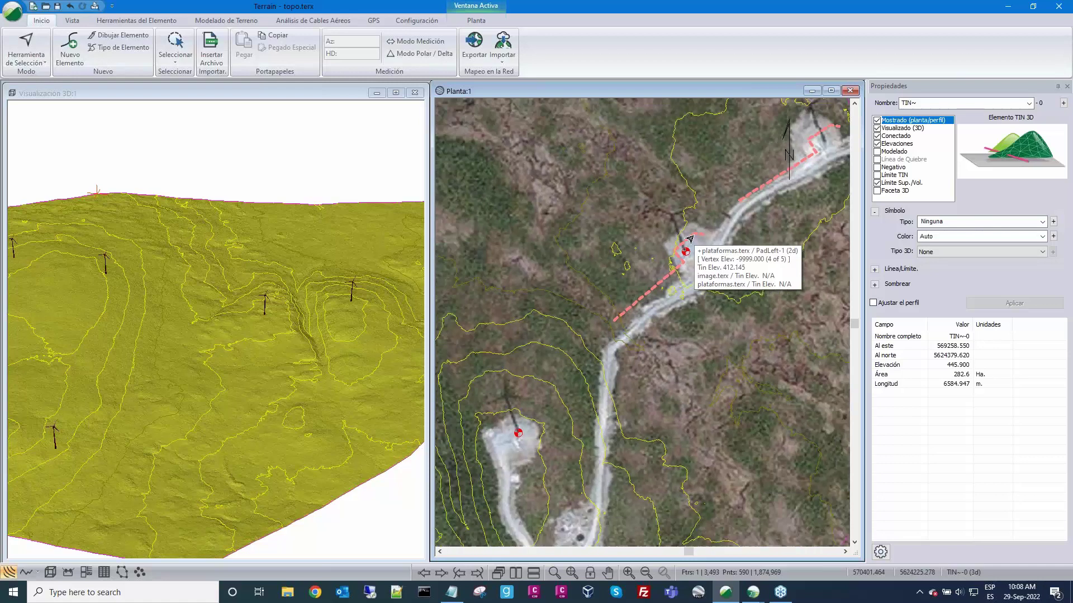
scroll(710, 294, "down", 1)
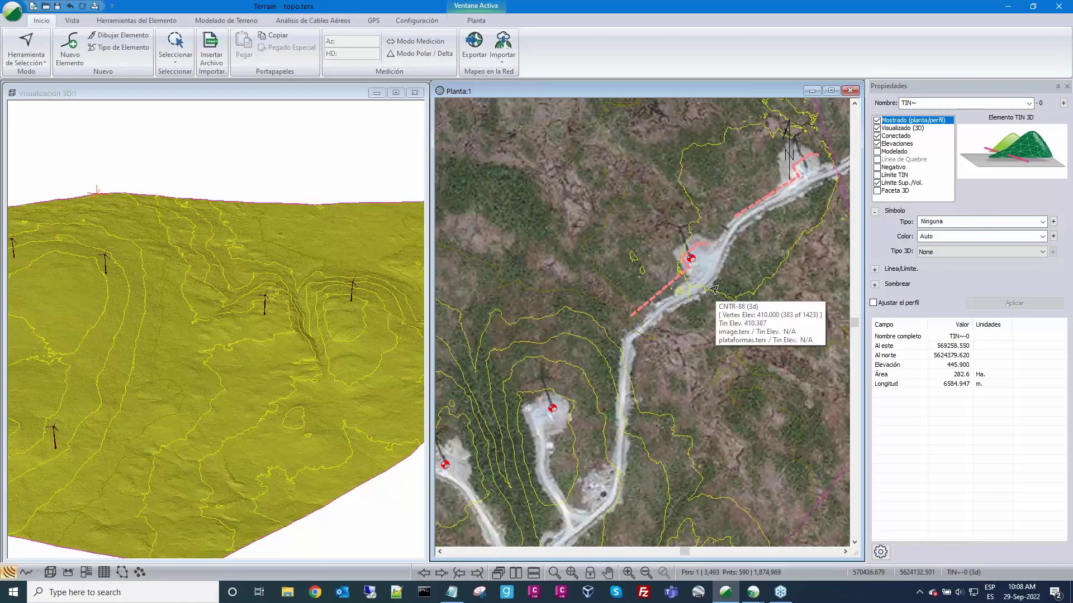
middle_click_drag(699, 256, 671, 272)
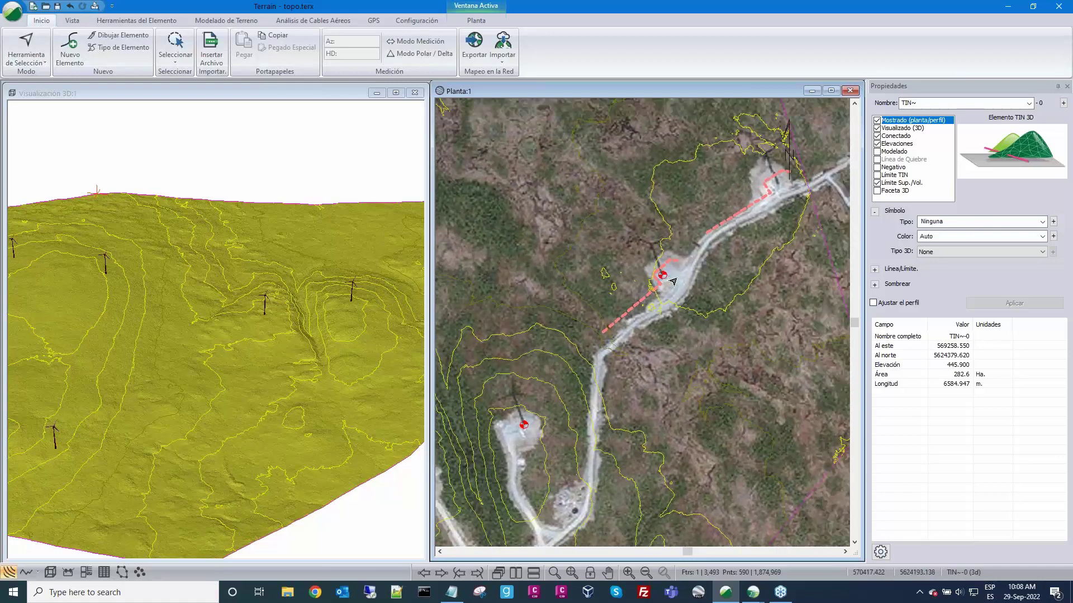
scroll(674, 277, "down", 1)
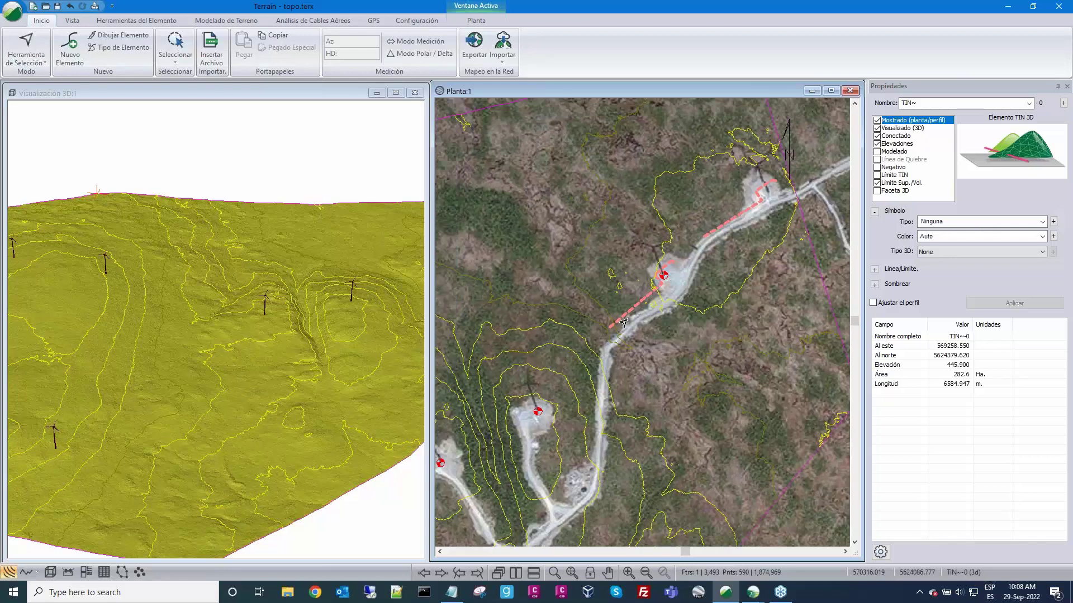
middle_click_drag(622, 319, 640, 309)
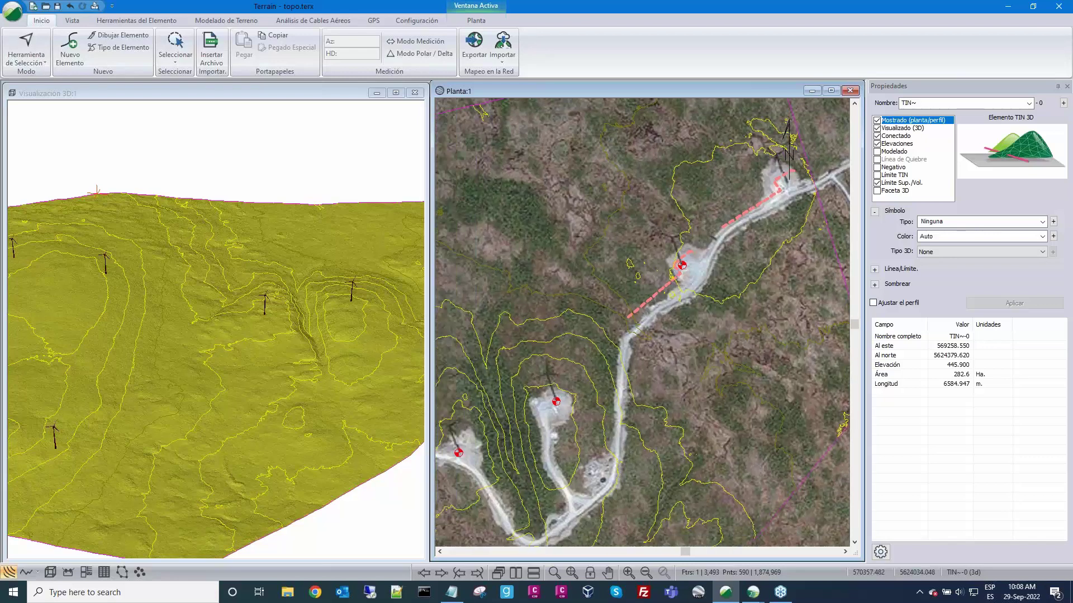
scroll(649, 320, "up", 3)
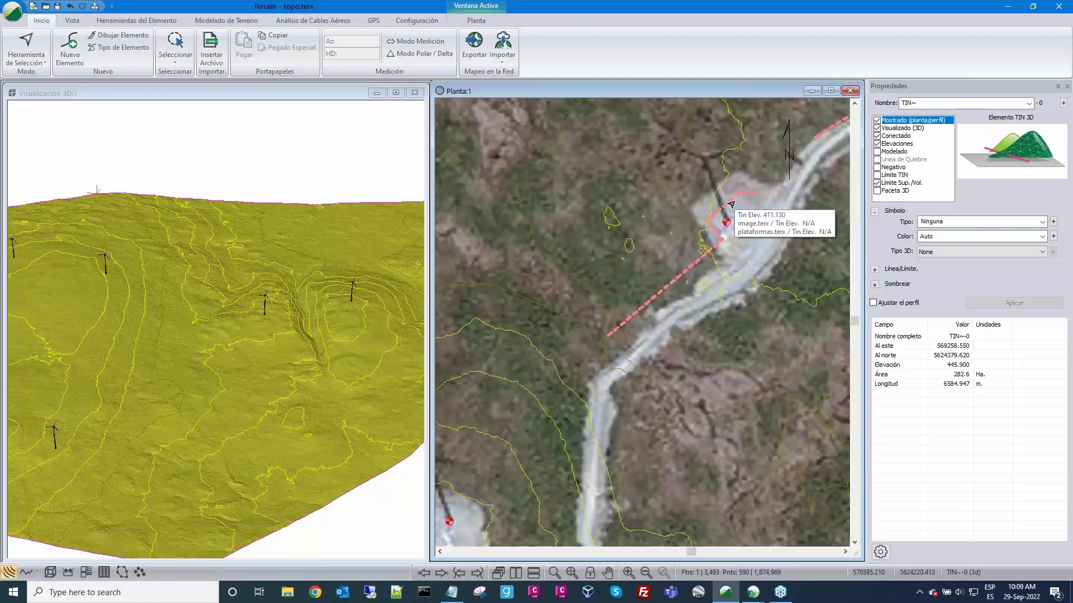
scroll(731, 204, "down", 1)
scroll(731, 205, "down", 3)
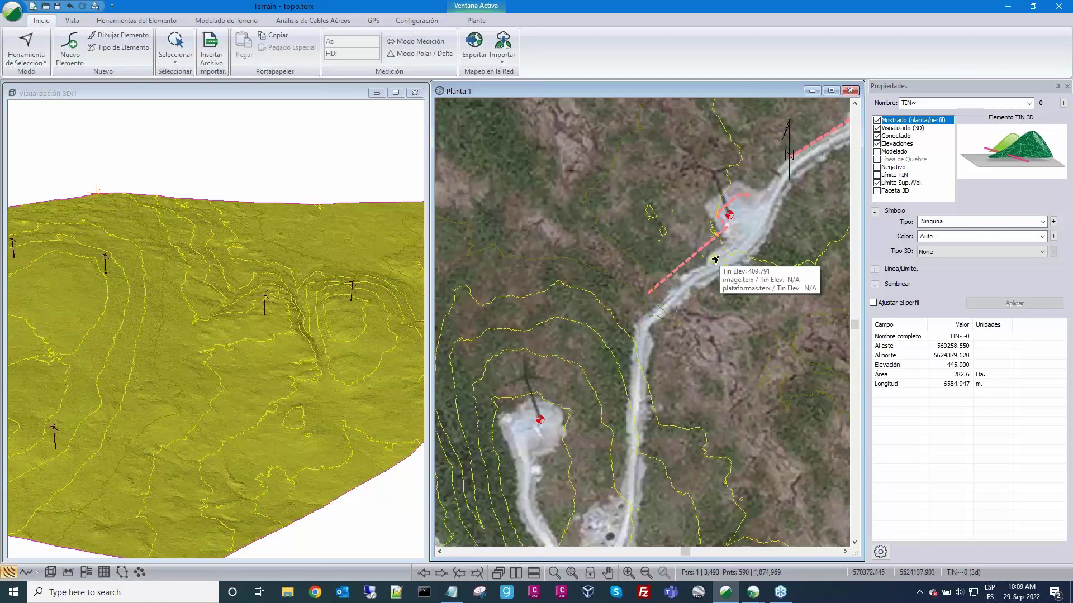
middle_click_drag(714, 259, 669, 294)
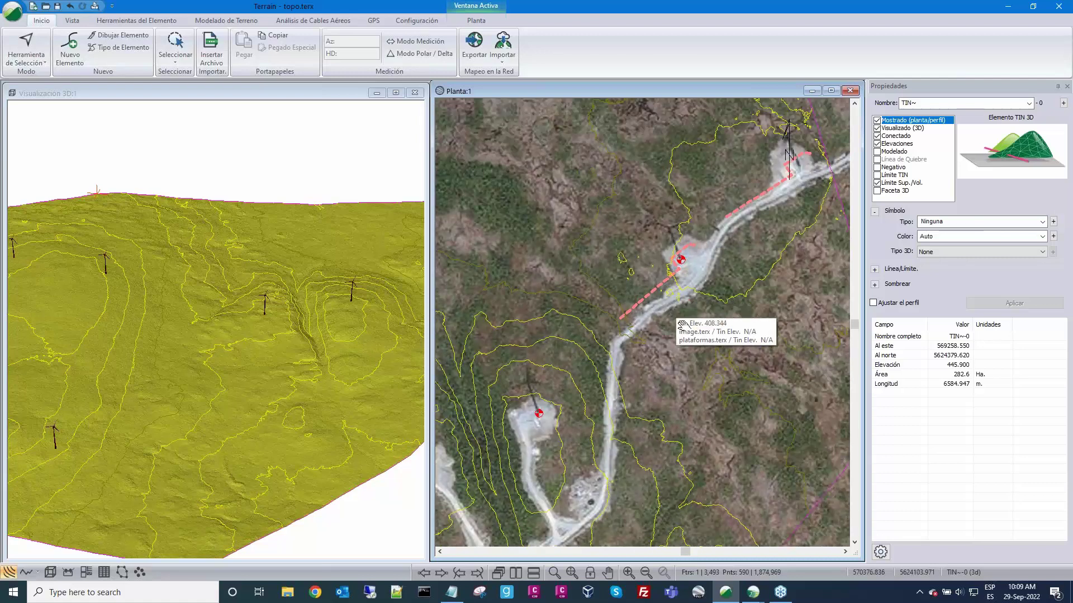
middle_click_drag(682, 324, 691, 340)
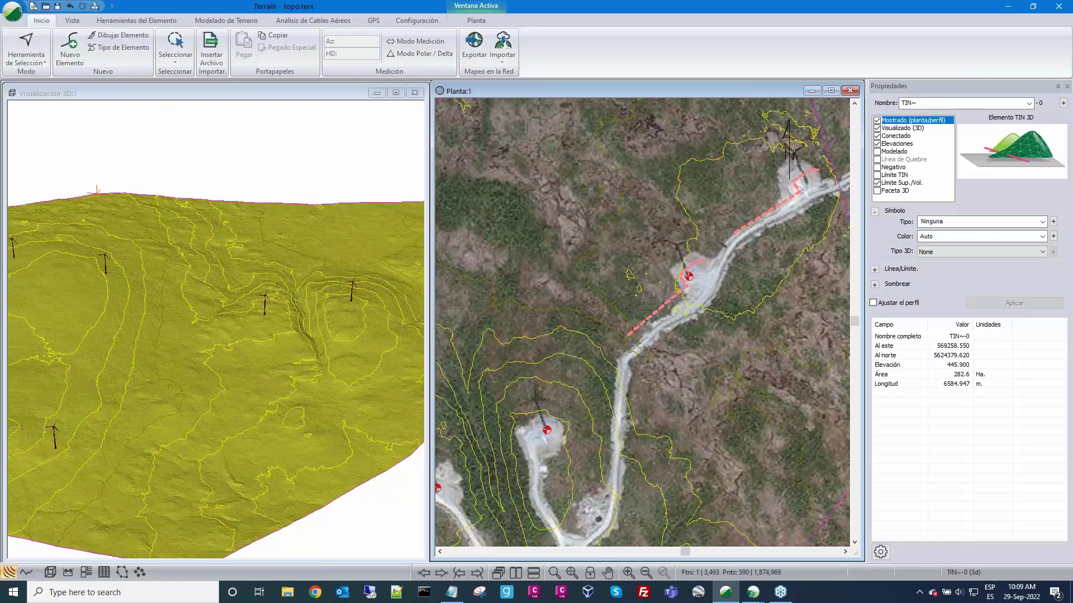
Step: Create a draped element with Elevaciones off and Modelado on, drawing a two-point line about 164 m long on the far 3D terrain
left_click(72, 47)
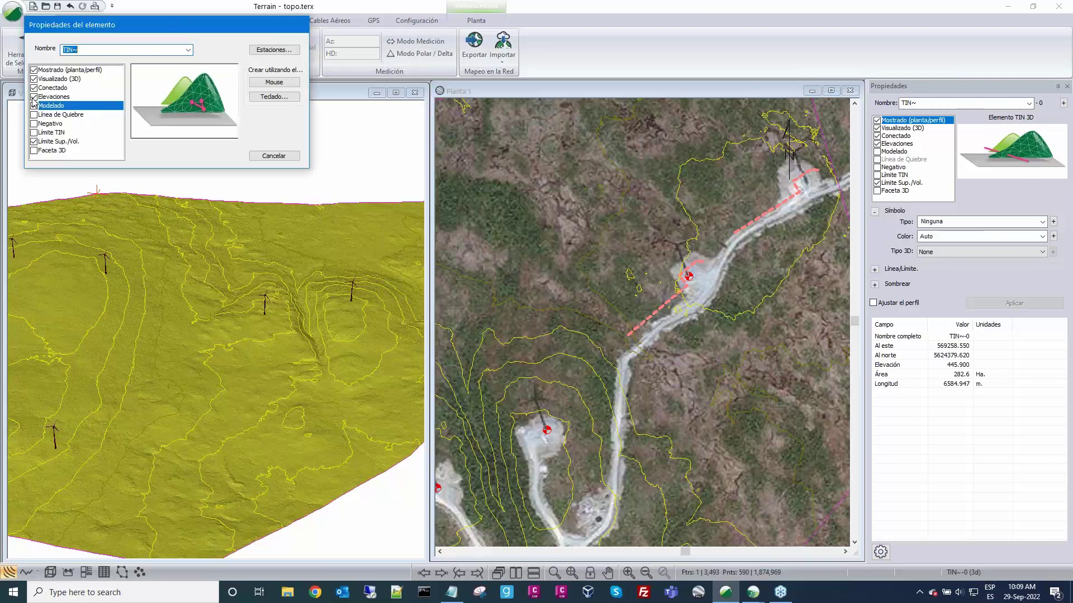
left_click(275, 84)
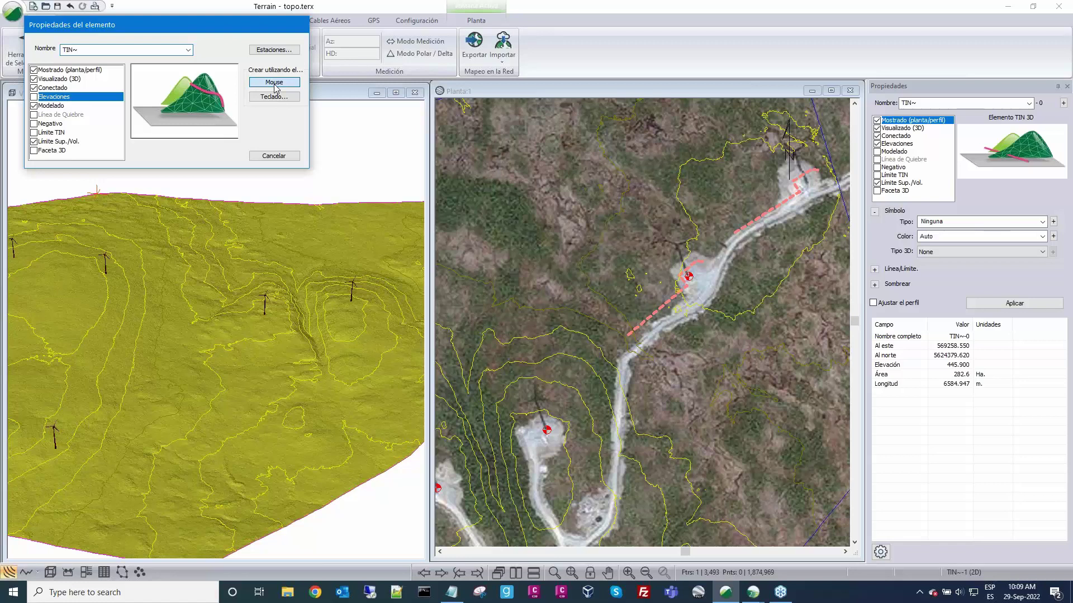
left_click(355, 228)
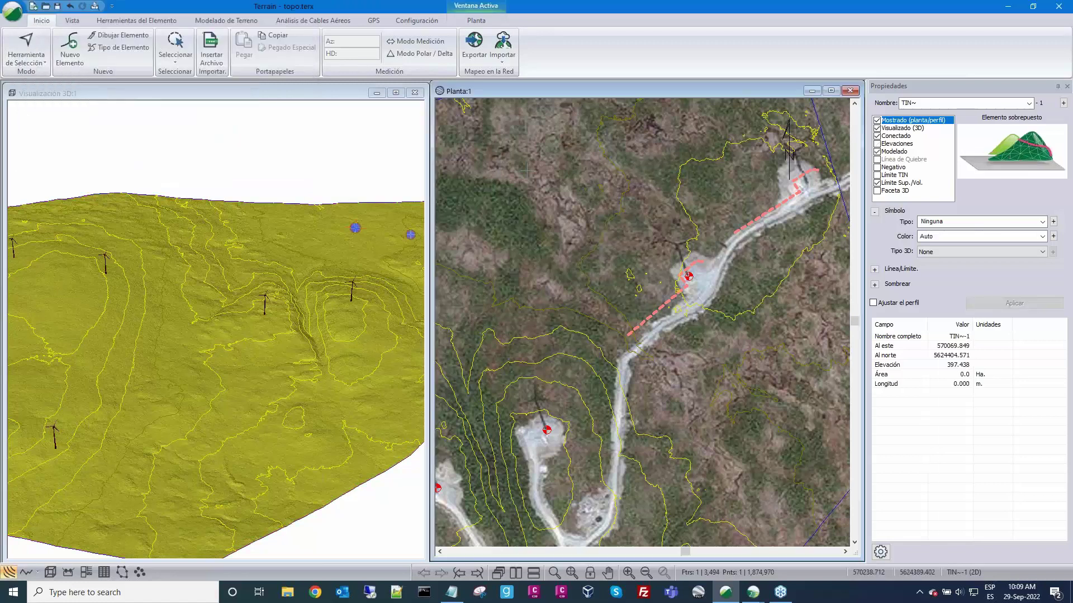
left_click(409, 231)
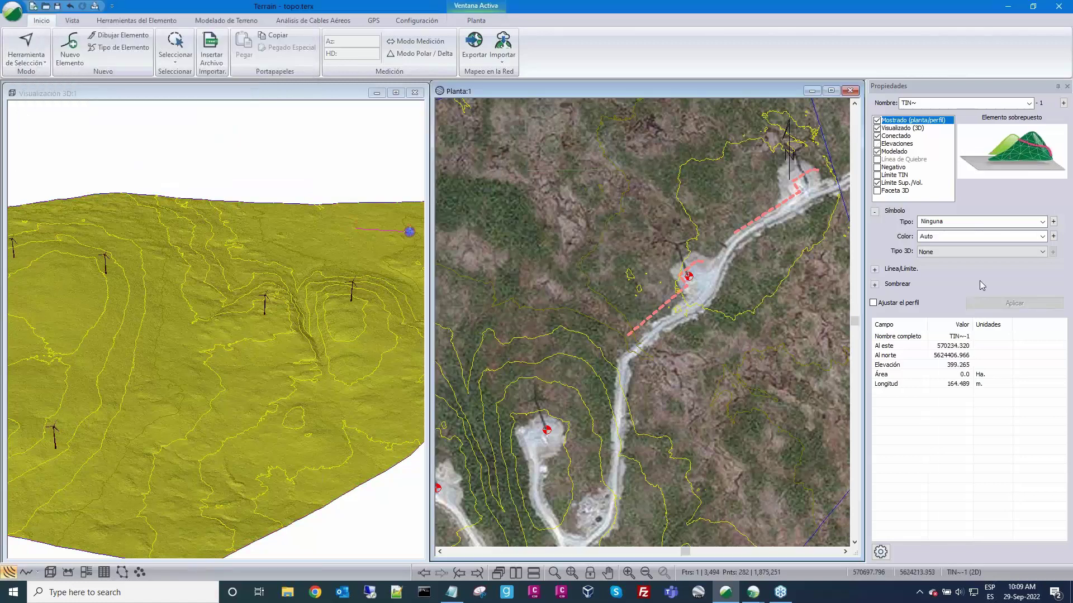
Step: Set the draped line's line type to 4 - guión-punto-punto and apply it
left_click(874, 269)
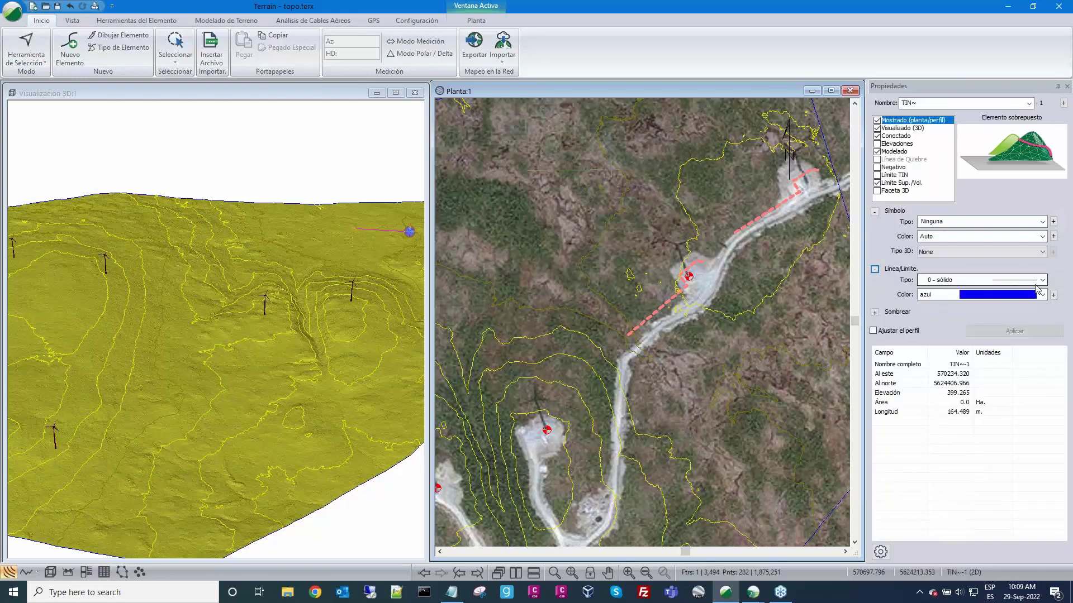
left_click(1042, 282)
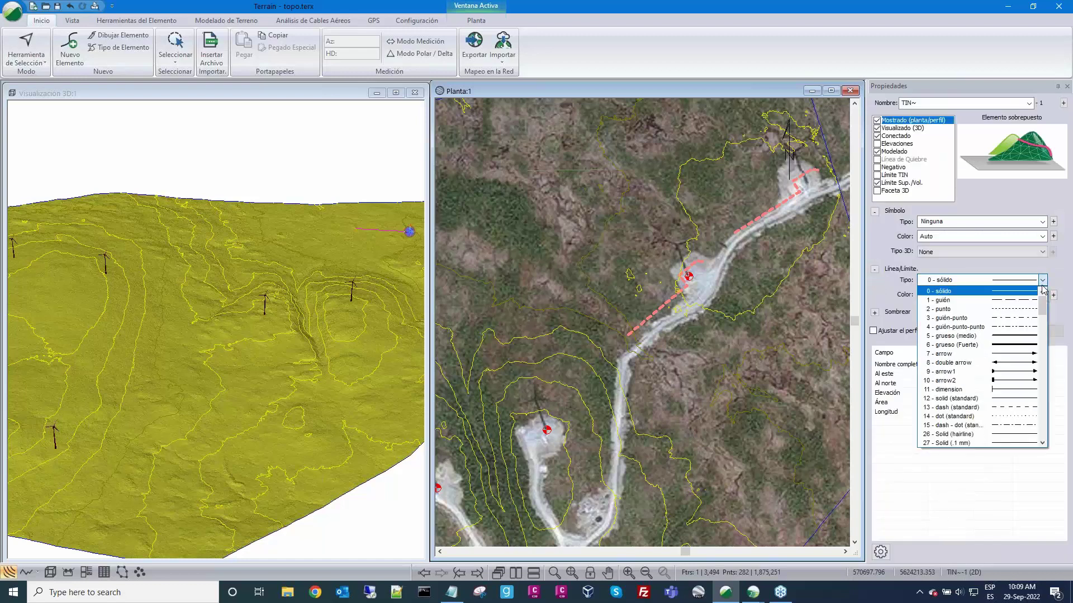
left_click(1021, 333)
left_click(1018, 332)
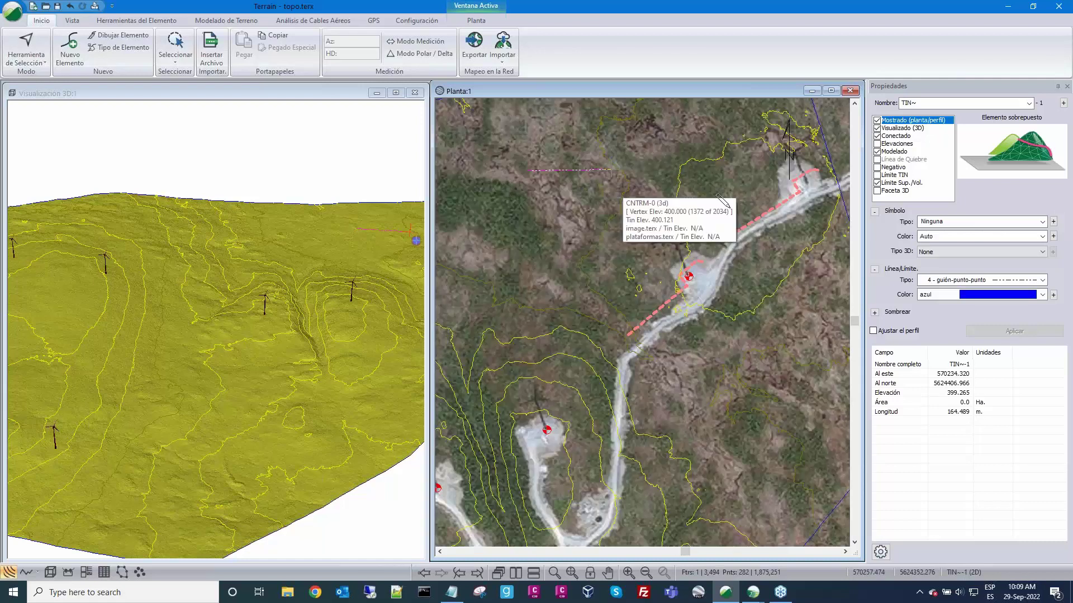
Step: Set the draped line's line type to 6 - grueso (Fuerte) and apply it
left_click(1042, 280)
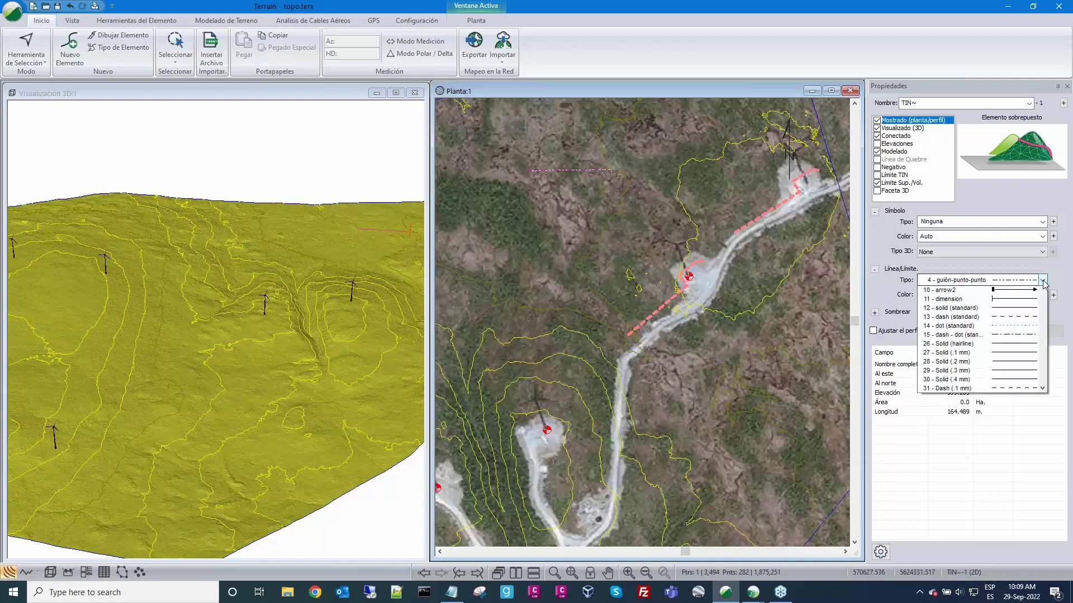
left_click(1032, 309)
left_click(1019, 333)
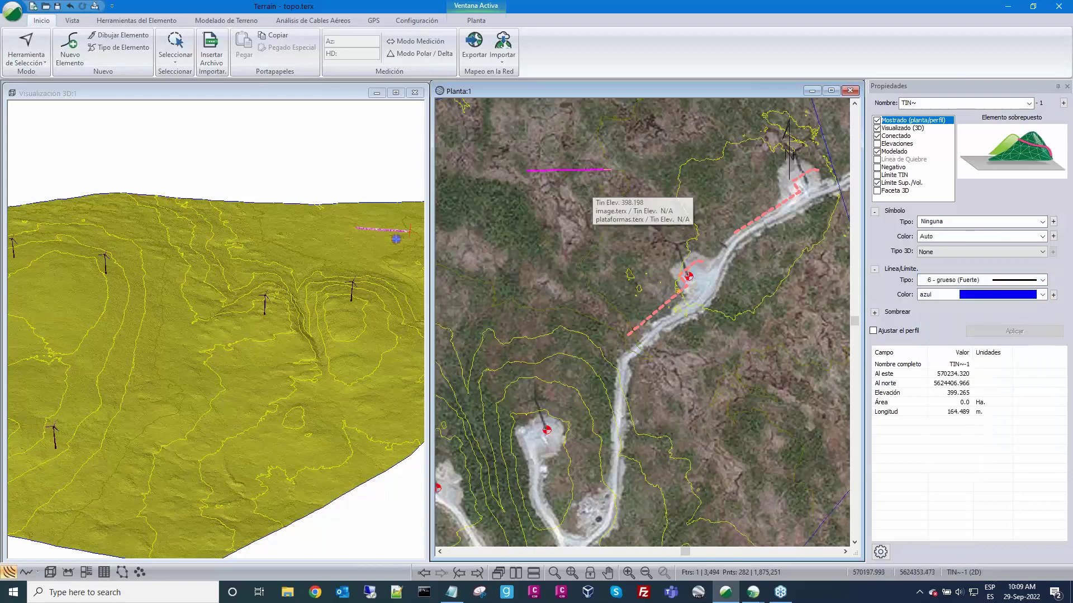
Step: Extend the draped line eastward with three more vertices to a total length of about 390 m and finish drawing
left_click(610, 170)
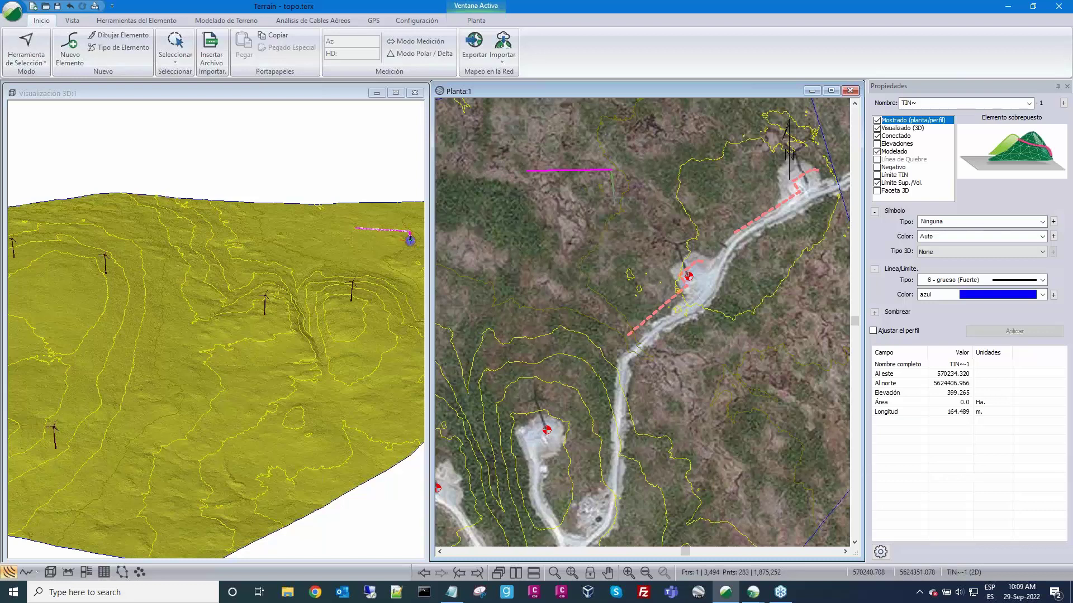
left_click(610, 141)
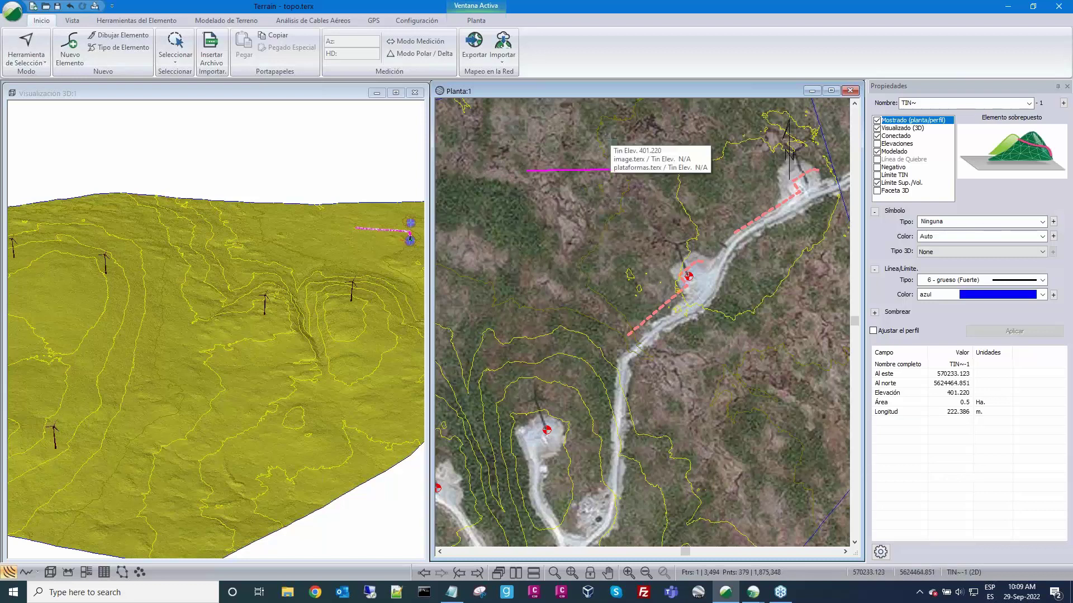
left_click(665, 138)
left_click(686, 161)
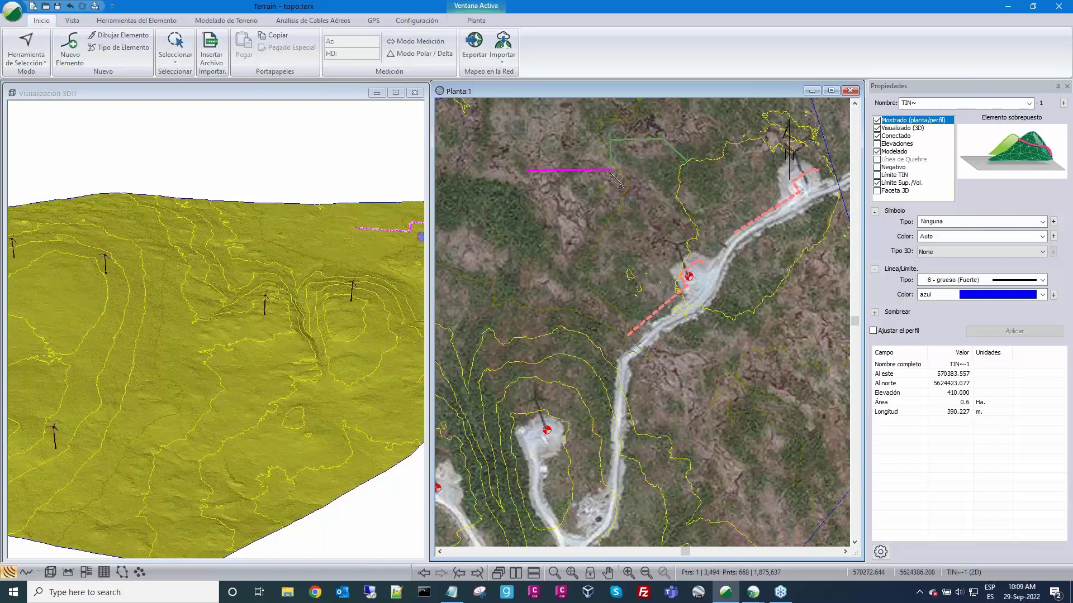
right_click(637, 204)
left_click(662, 208)
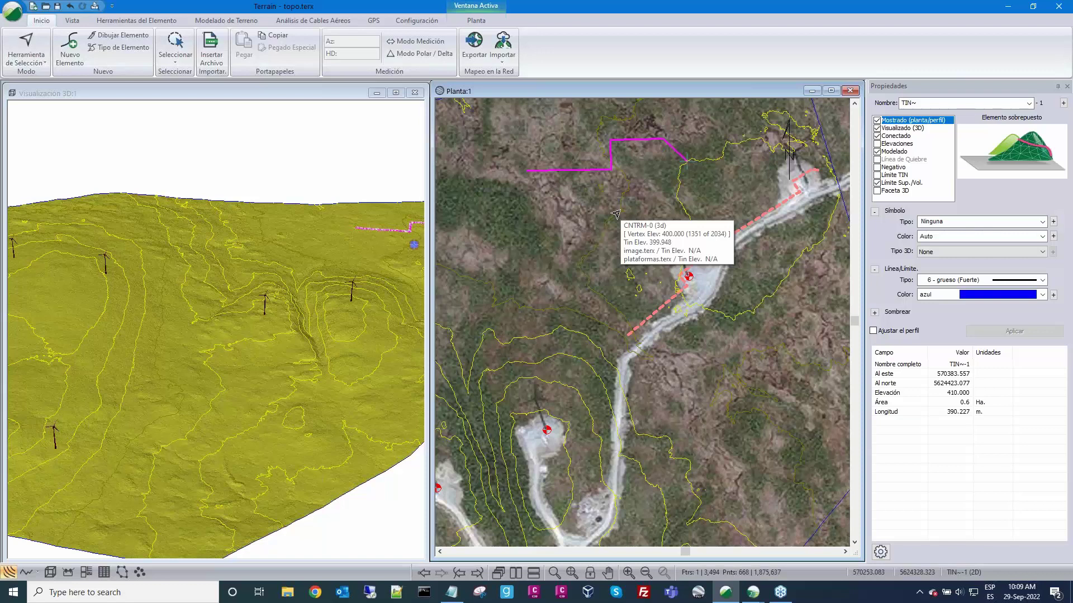
Step: Open the coordinate list of the blue draped line and show it in Survey format, keeping the line visible in the plan
left_click(620, 209)
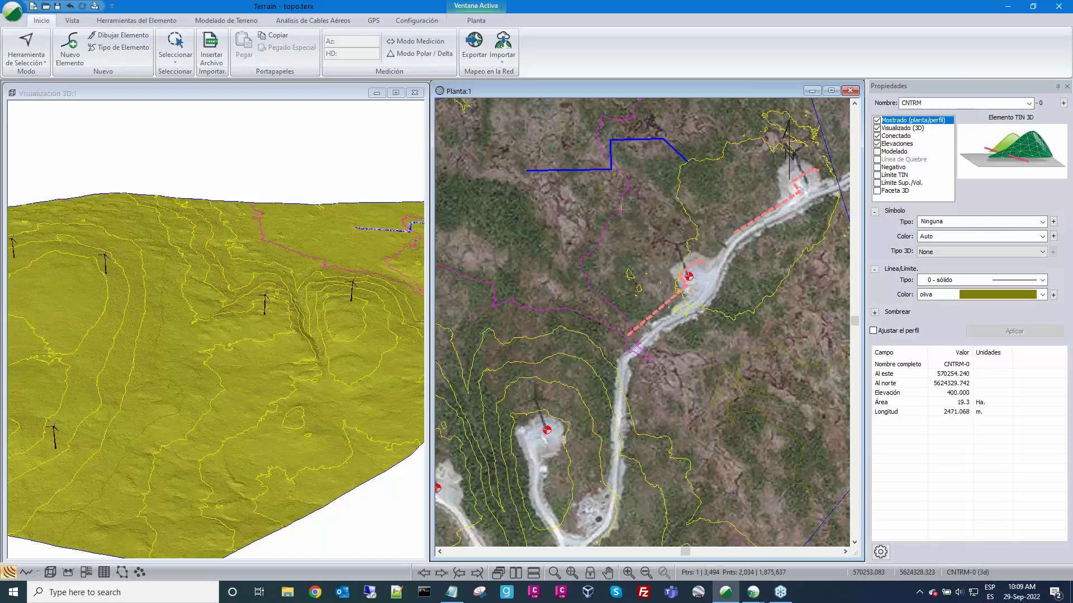
left_click(547, 171)
scroll(557, 180, "down", 1)
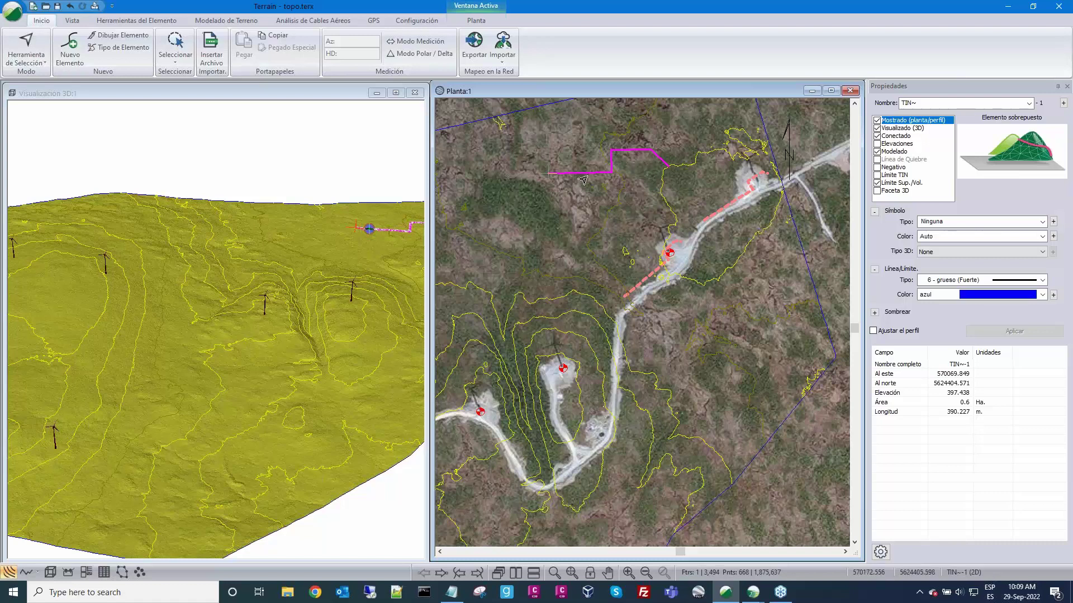
left_click(137, 20)
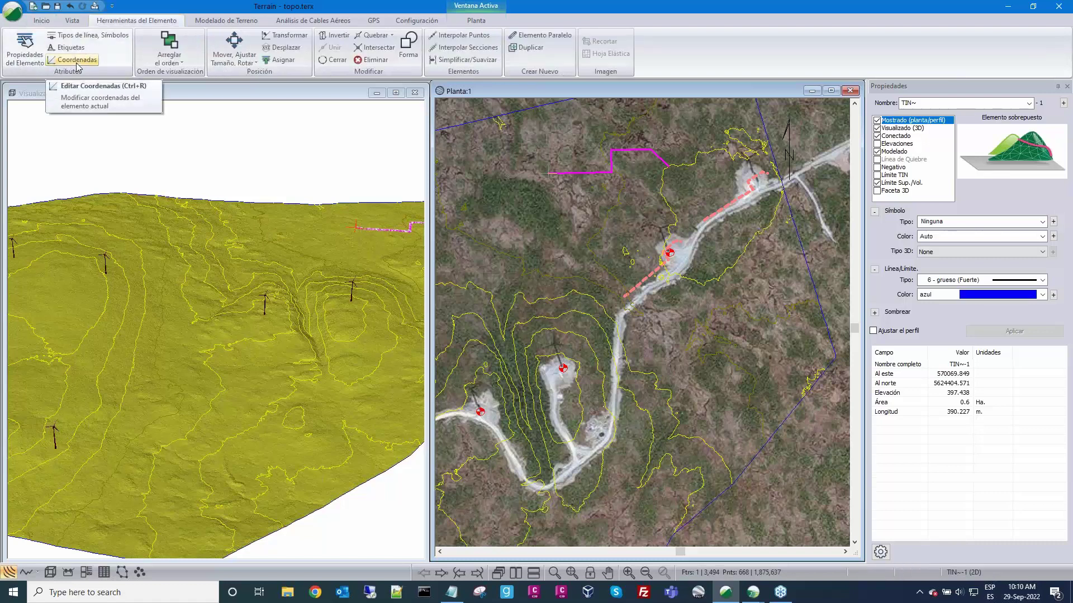
left_click(76, 62)
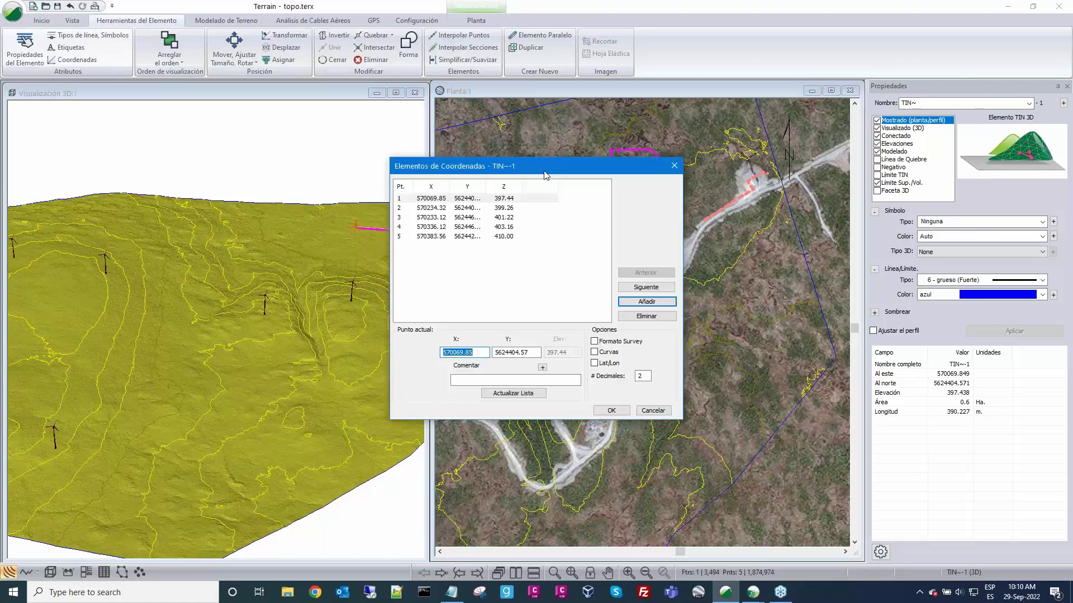
left_click_drag(546, 174, 286, 63)
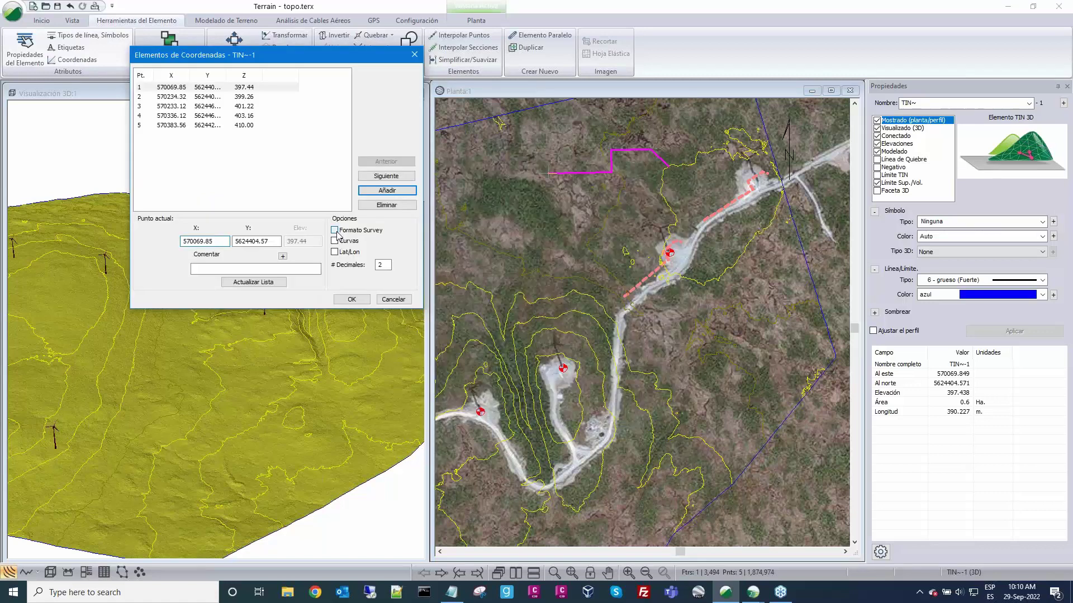
left_click(336, 231)
left_click_drag(390, 59, 446, 63)
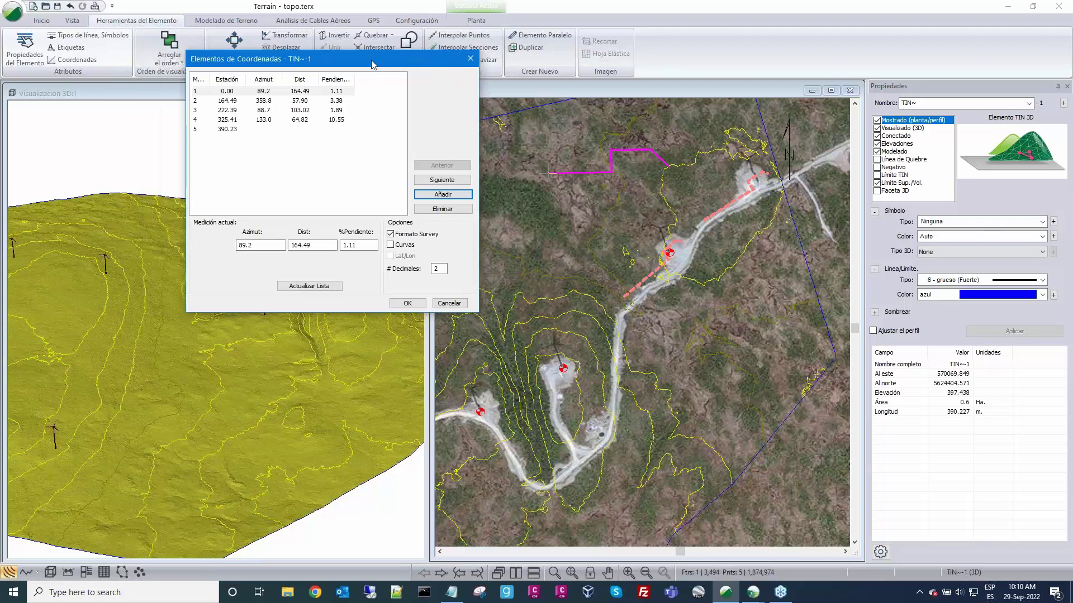
left_click_drag(373, 64, 319, 62)
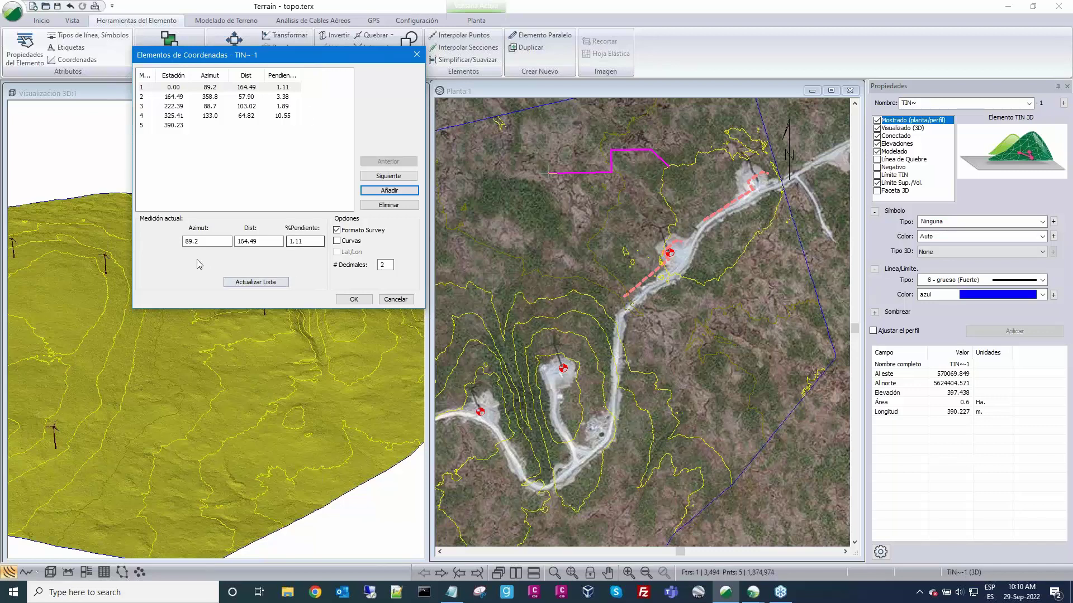
Step: Try an azimuth of 90.0 for the draped line's first segment and cancel the coordinate edits
left_click(185, 242)
type("90")
key("Delete")
key("Delete")
key("Right")
key("Delete")
type("0")
left_click(247, 285)
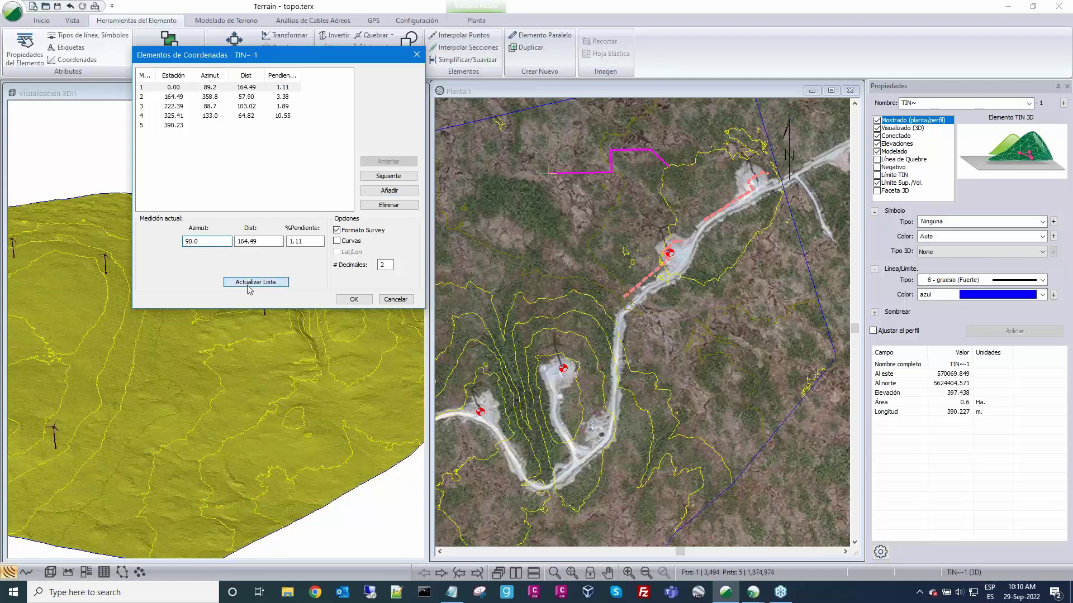
left_click(183, 98)
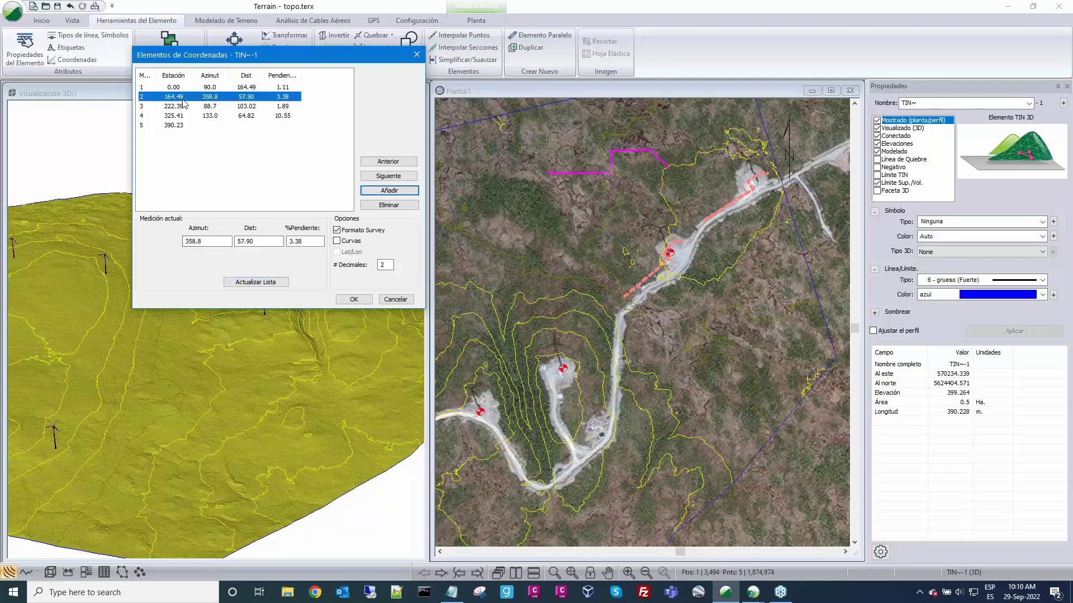
left_click(401, 303)
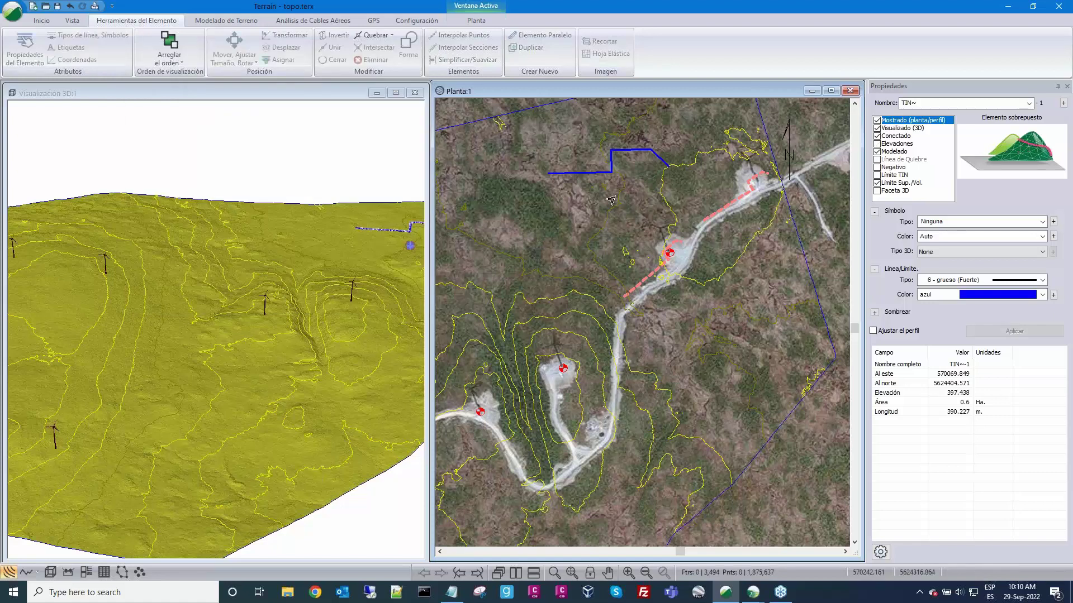
Step: Try moving and rotating the draped line by rectangle in the plan, and delete the line
left_click(595, 174)
left_click(233, 58)
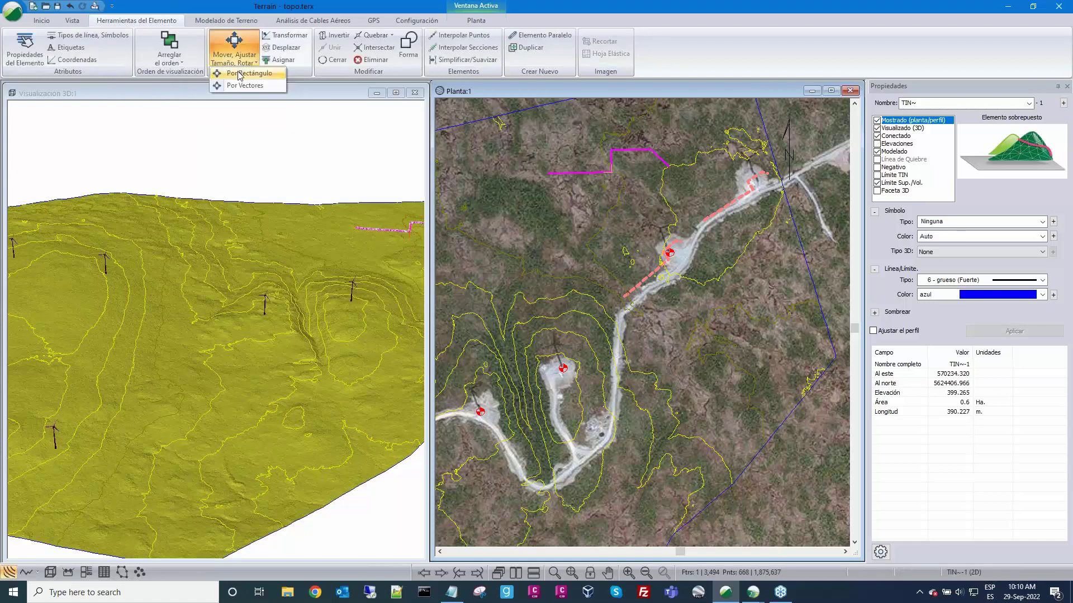
left_click(239, 74)
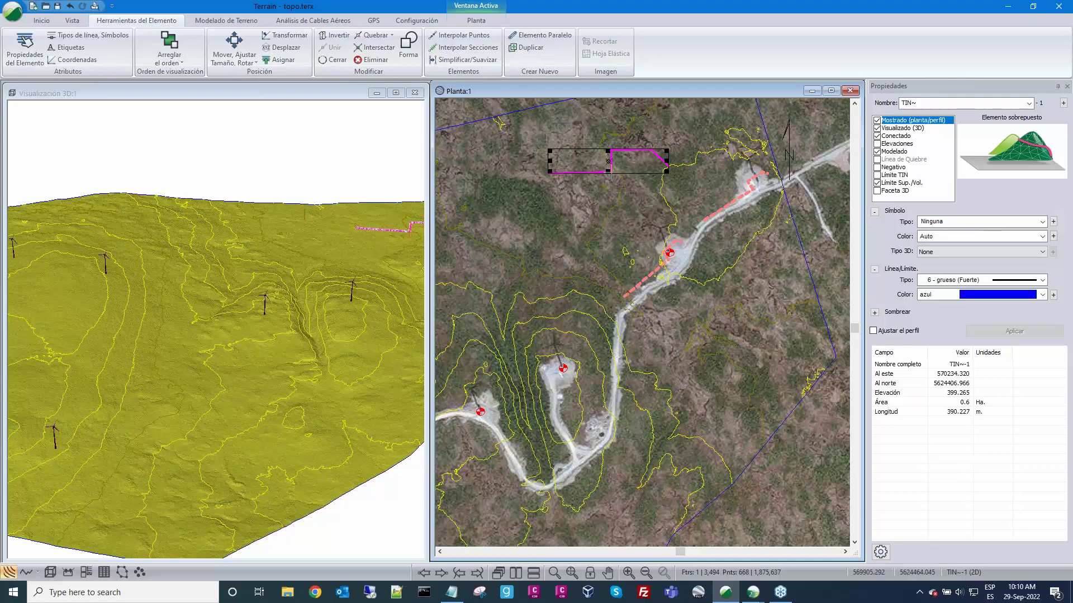
left_click(568, 197)
left_click(660, 224)
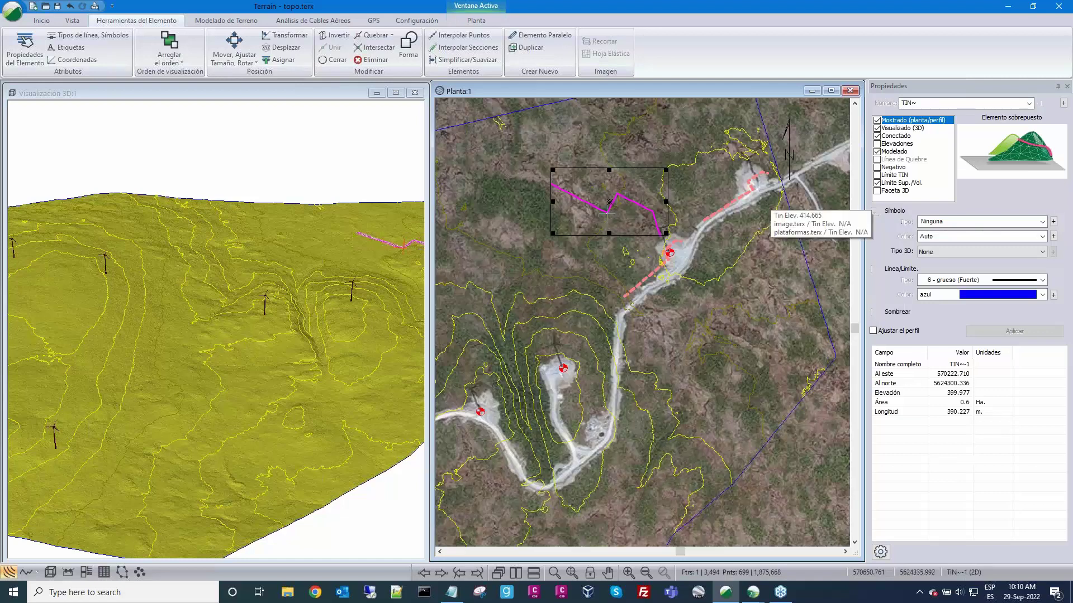
key("Delete")
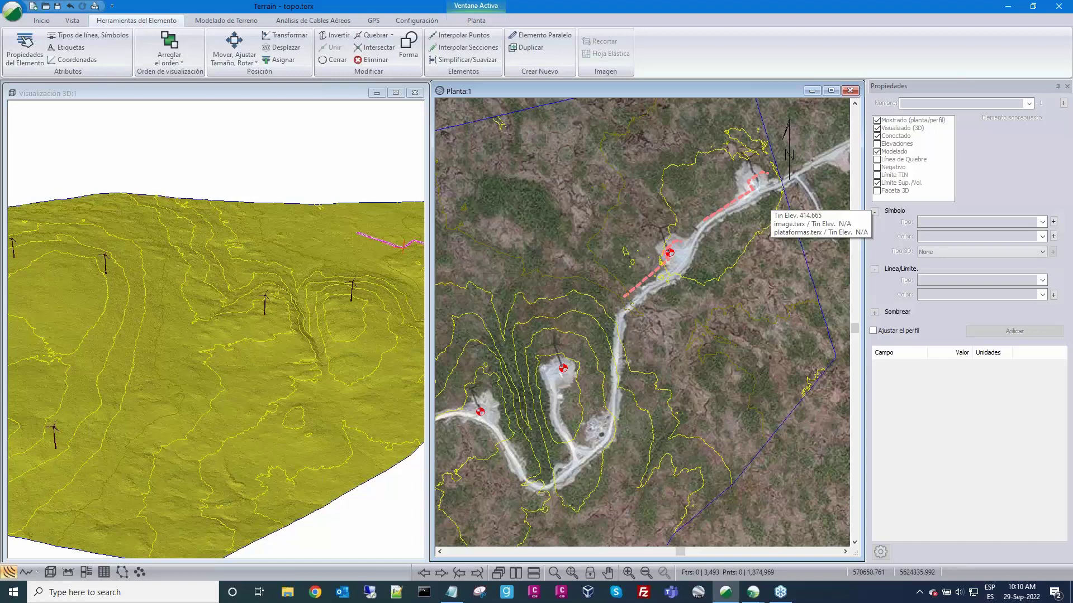
Step: Examine the access road, turbine positions and contours in the plan view out to the terrain boundary
scroll(702, 272, "down", 3)
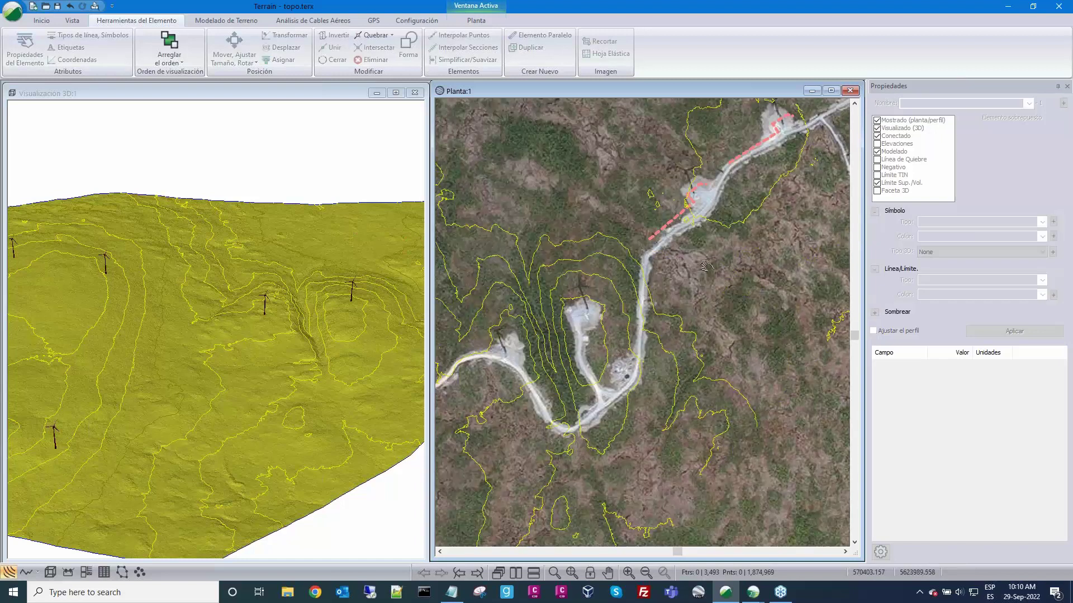
scroll(680, 331, "up", 1)
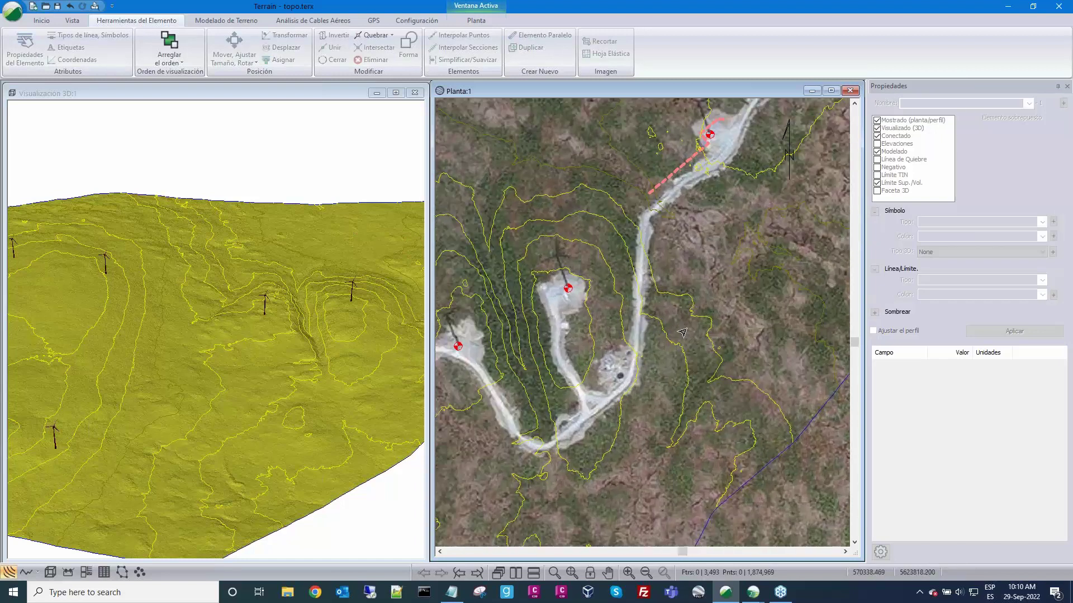
scroll(682, 333, "left", 1)
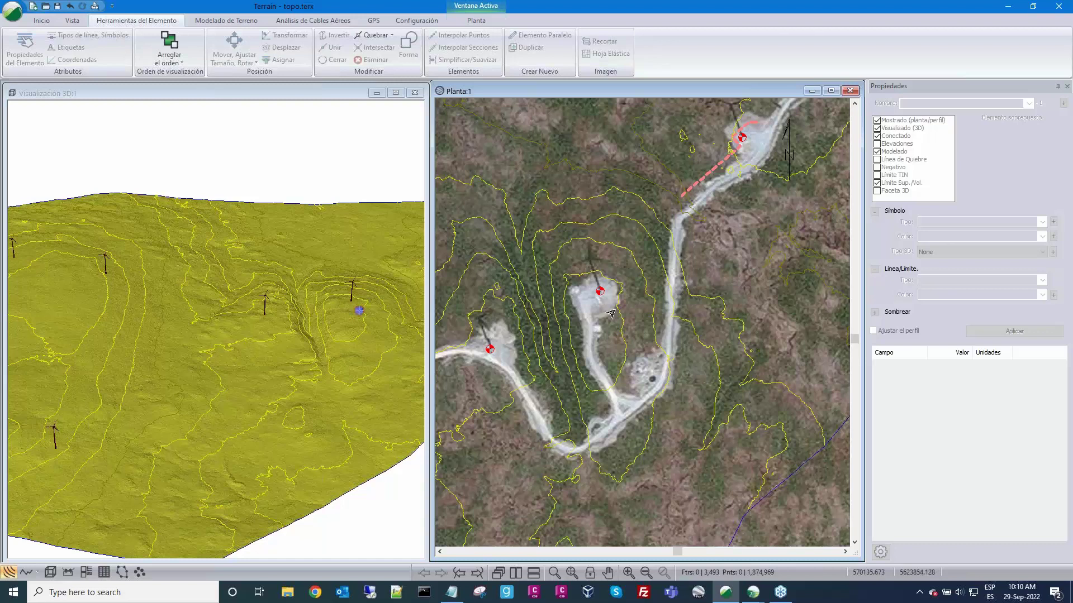
middle_click_drag(682, 149, 584, 255)
scroll(585, 255, "down", 1)
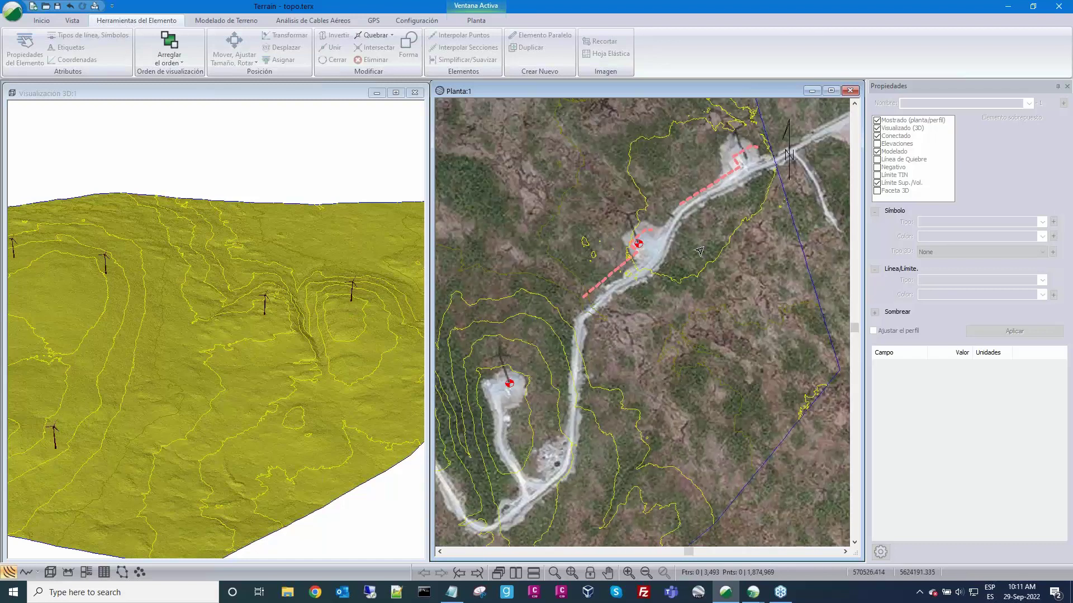
scroll(701, 248, "down", 3)
middle_click_drag(718, 252, 757, 228)
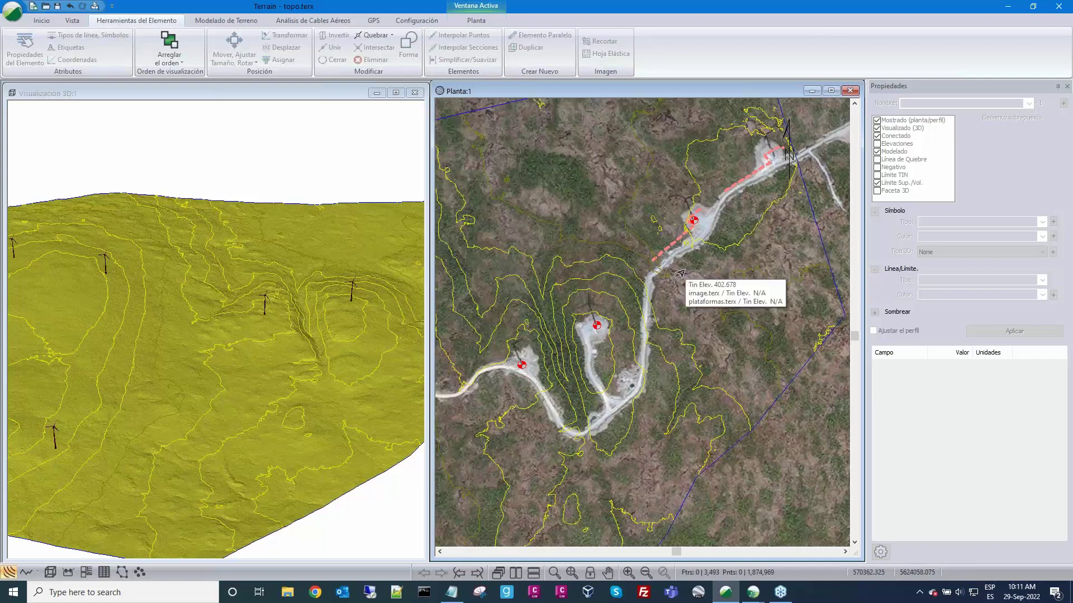
scroll(681, 268, "down", 3)
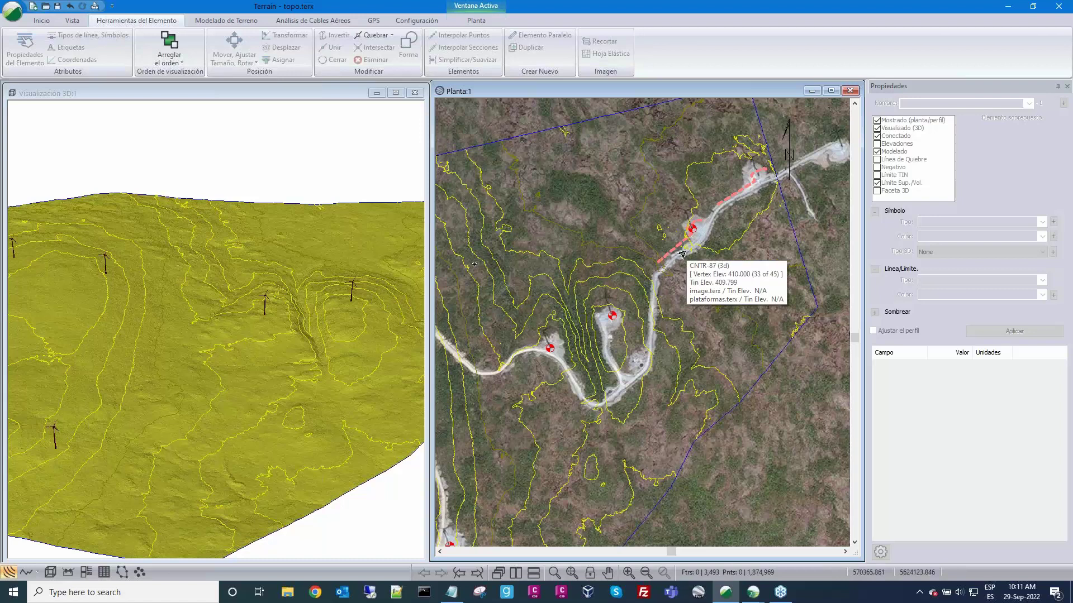
scroll(682, 254, "down", 1)
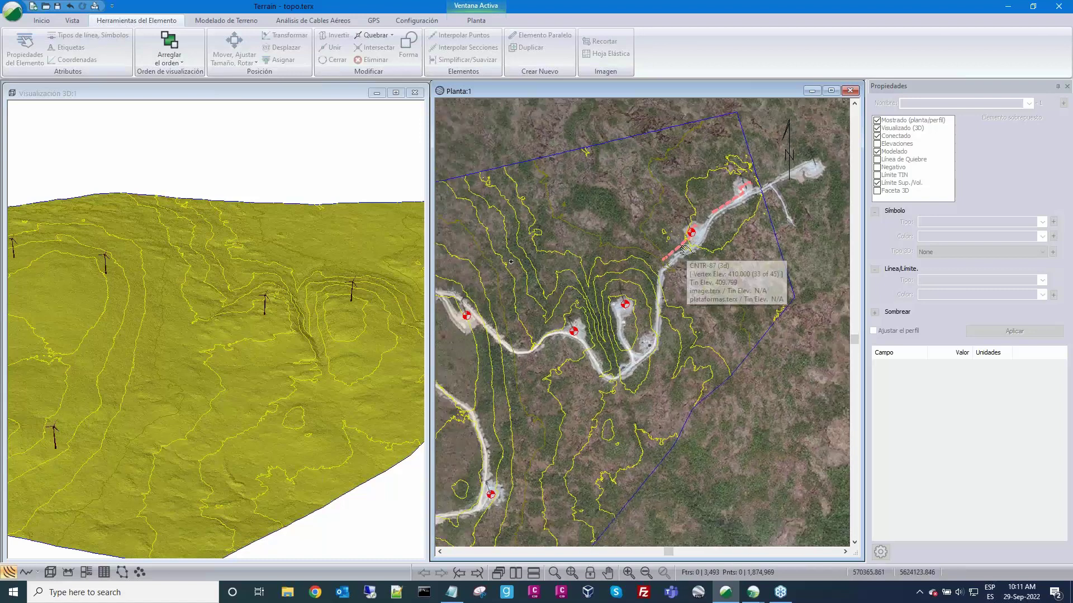
middle_click_drag(684, 250, 709, 240)
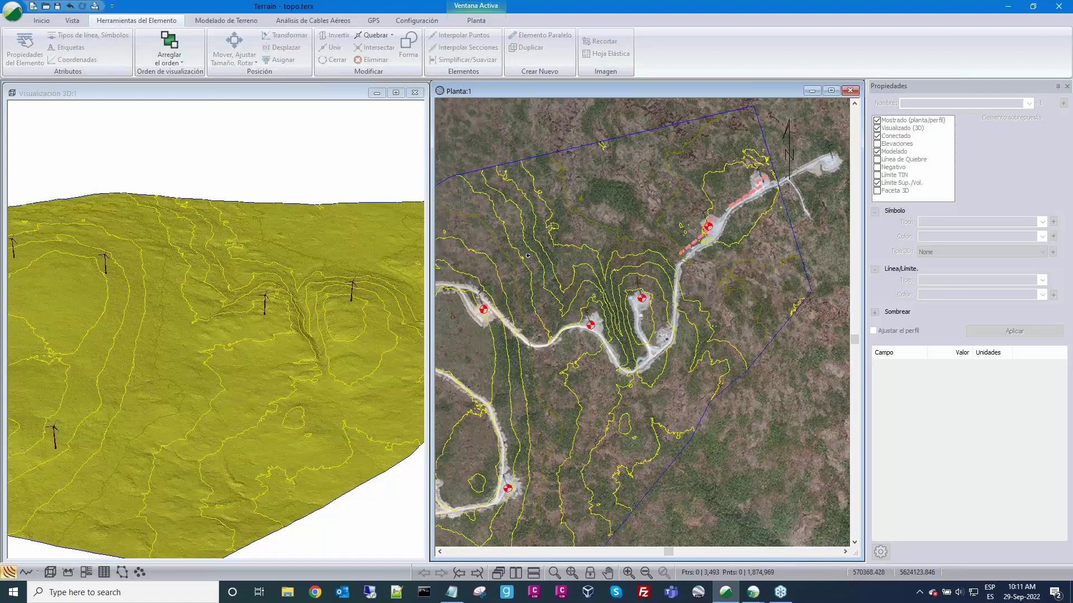
scroll(709, 241, "down", 1)
Step: Save the terrain model as topo2 in the WEB folder
left_click(13, 12)
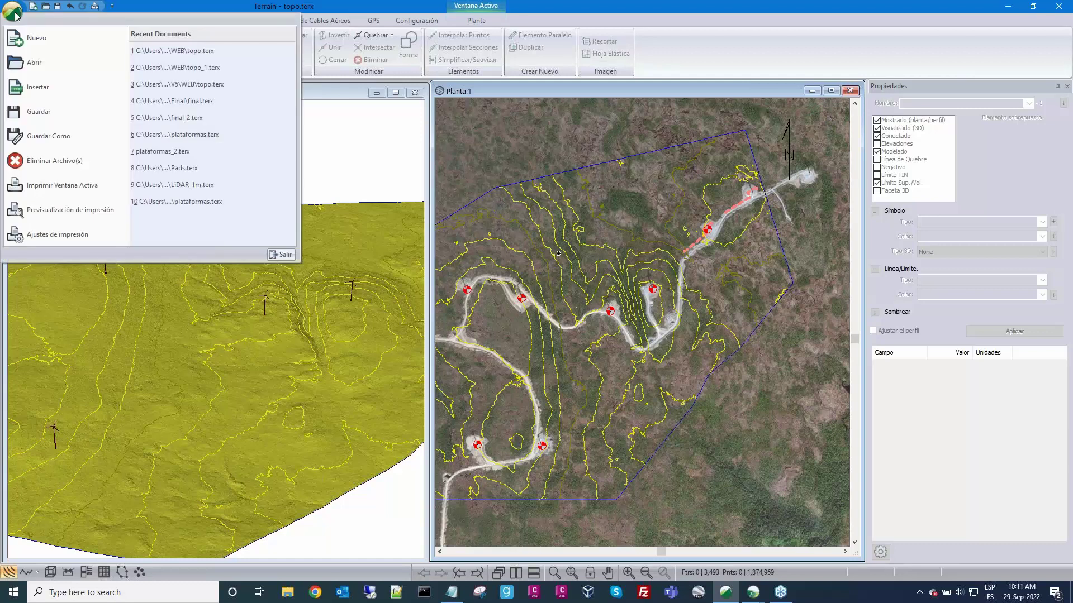
left_click(44, 143)
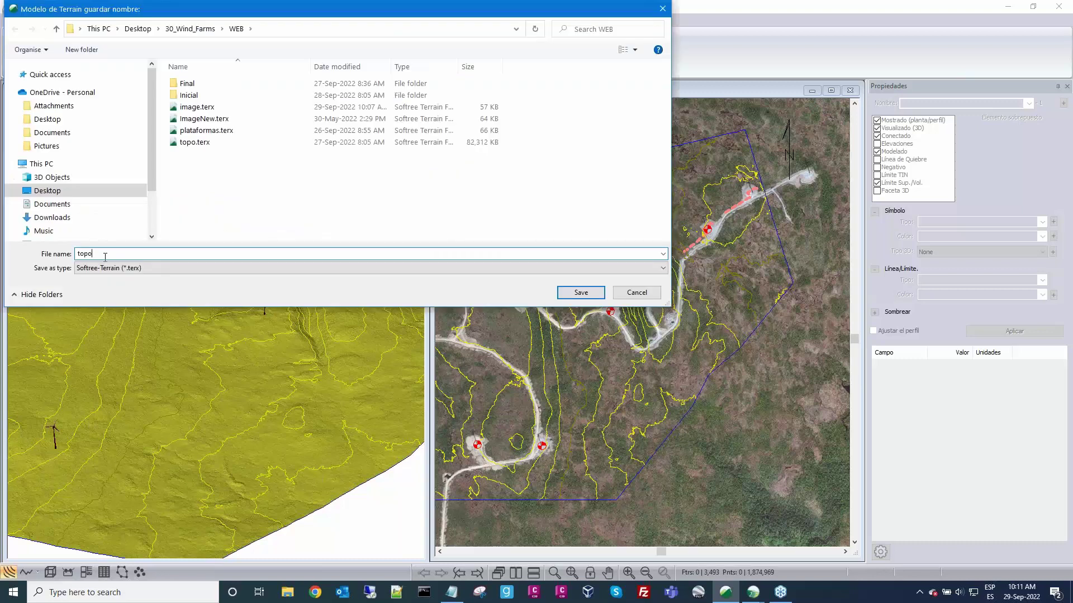
type("2")
left_click(581, 294)
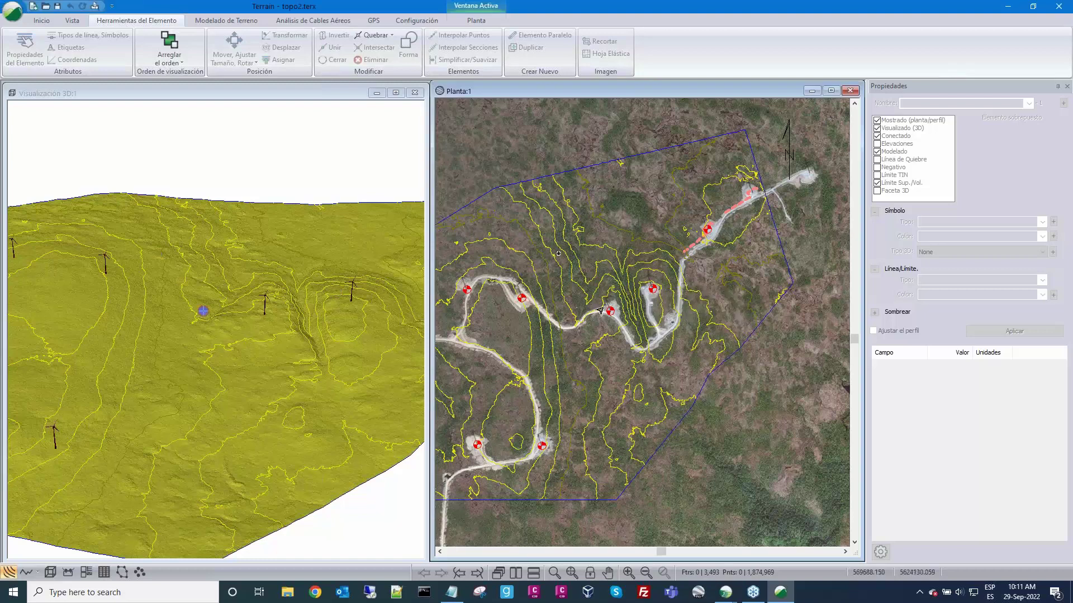
mouse_move(727, 597)
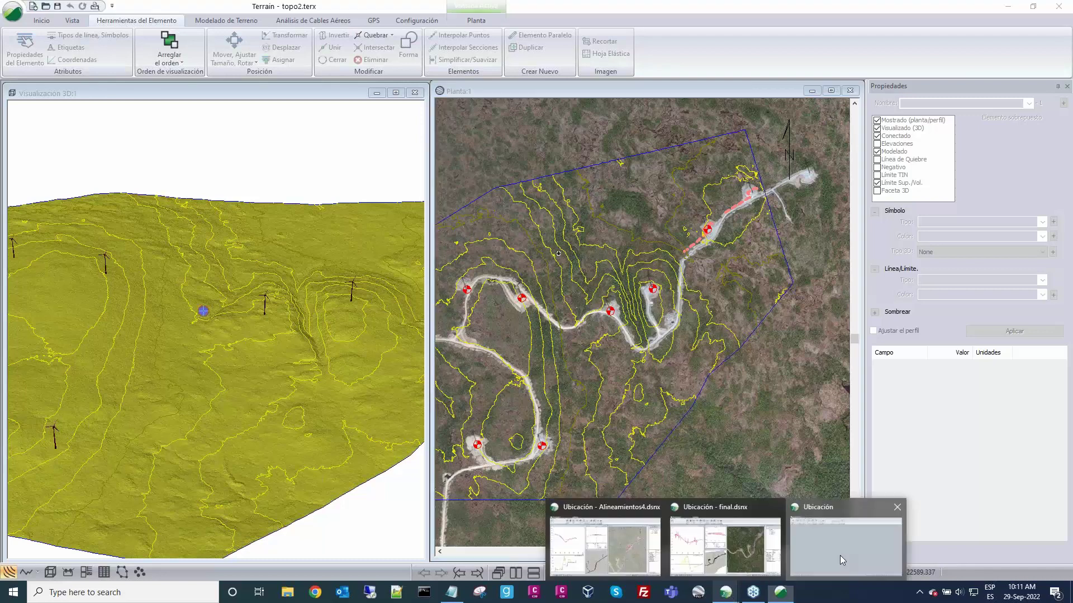
left_click(848, 545)
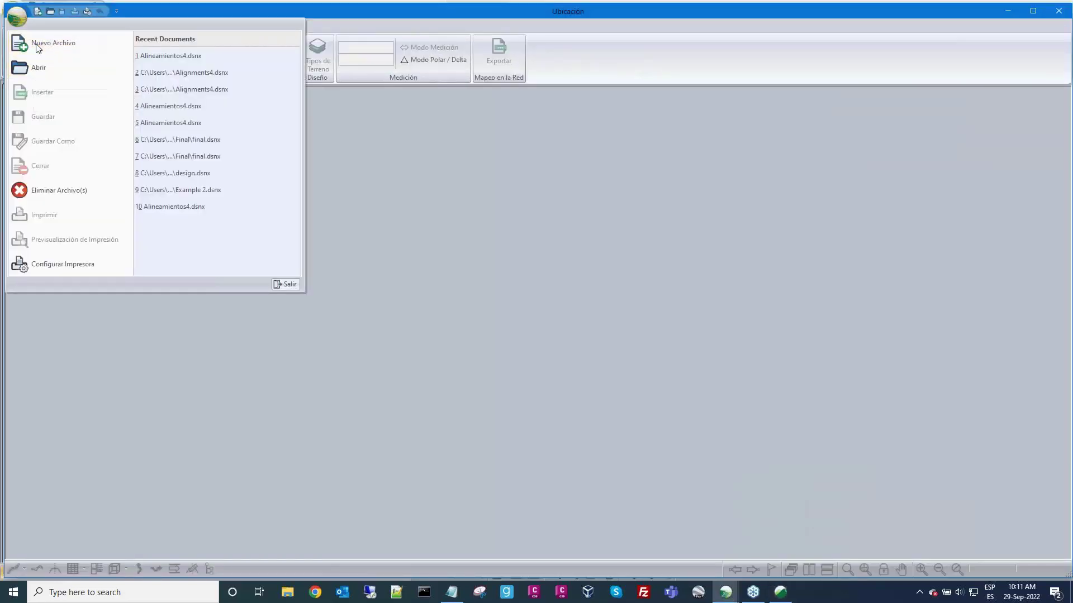
left_click(36, 44)
left_click(565, 260)
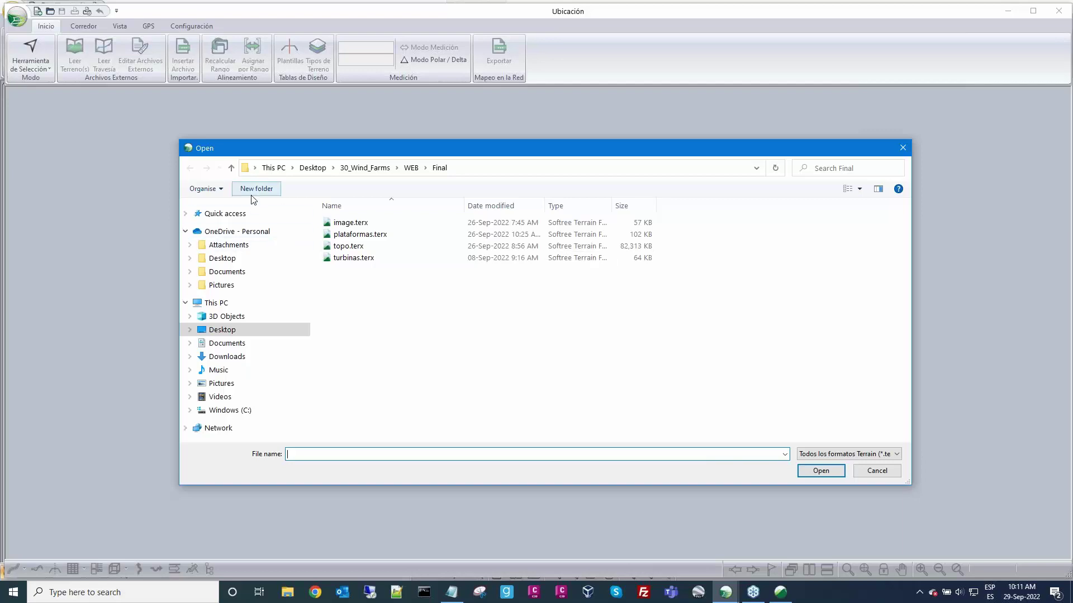
left_click(872, 475)
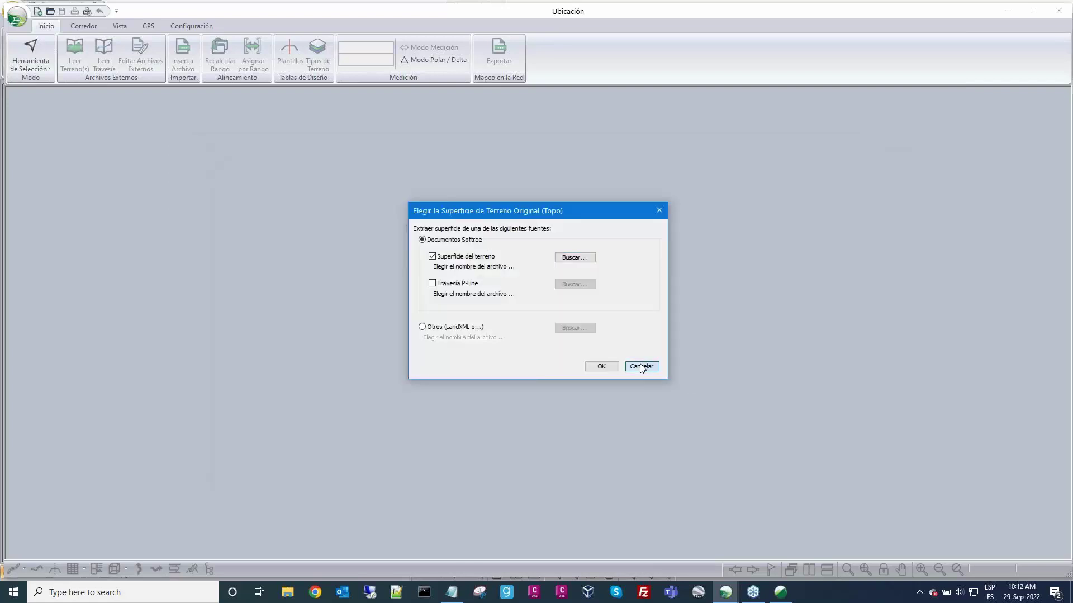
left_click(640, 367)
Step: Switch to Terrain and check the folder where the topo2 model is saved, without saving it again
mouse_move(782, 596)
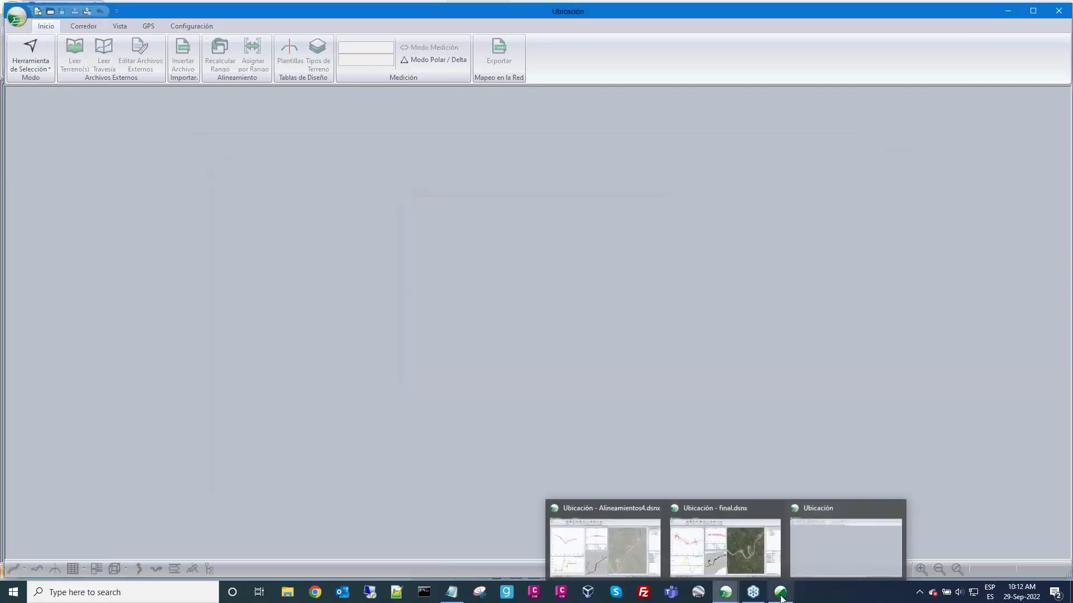
left_click(774, 560)
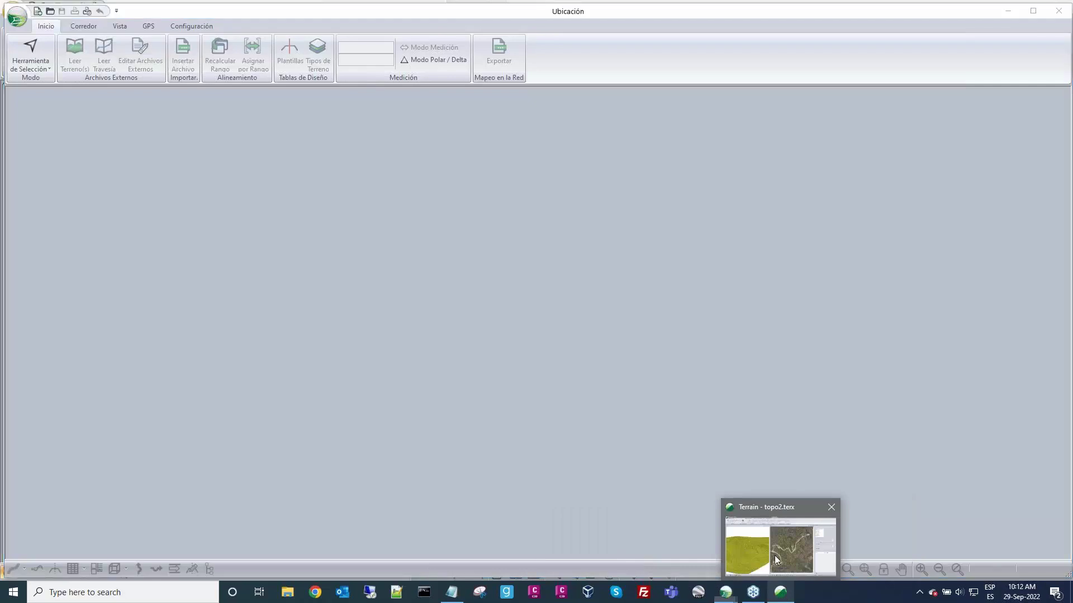
left_click(775, 560)
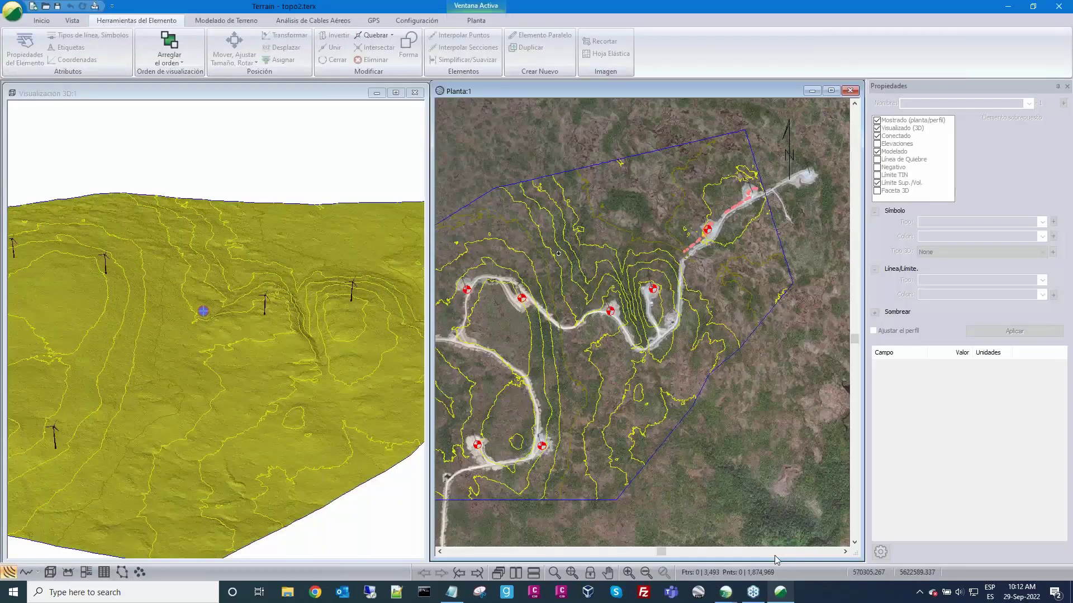
left_click(12, 12)
left_click(49, 136)
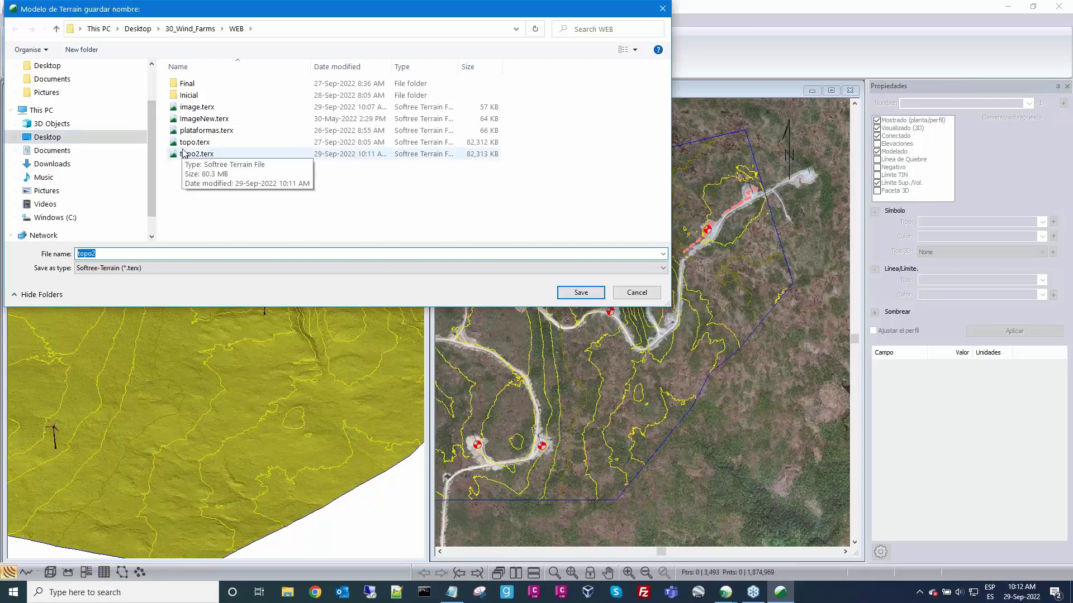
left_click(637, 294)
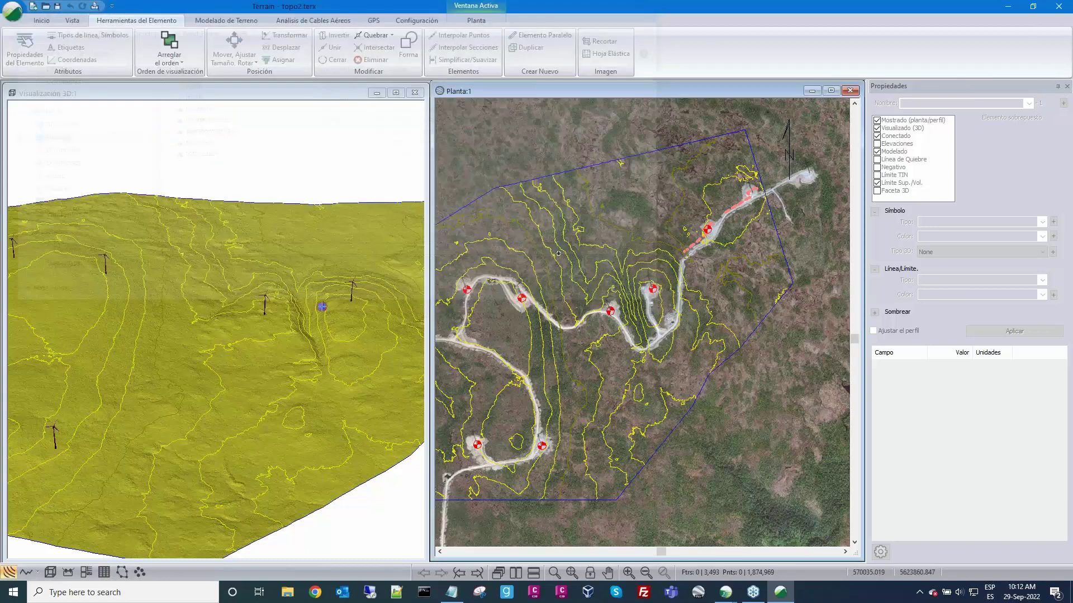
left_click(725, 593)
left_click(844, 542)
left_click(17, 16)
left_click(40, 68)
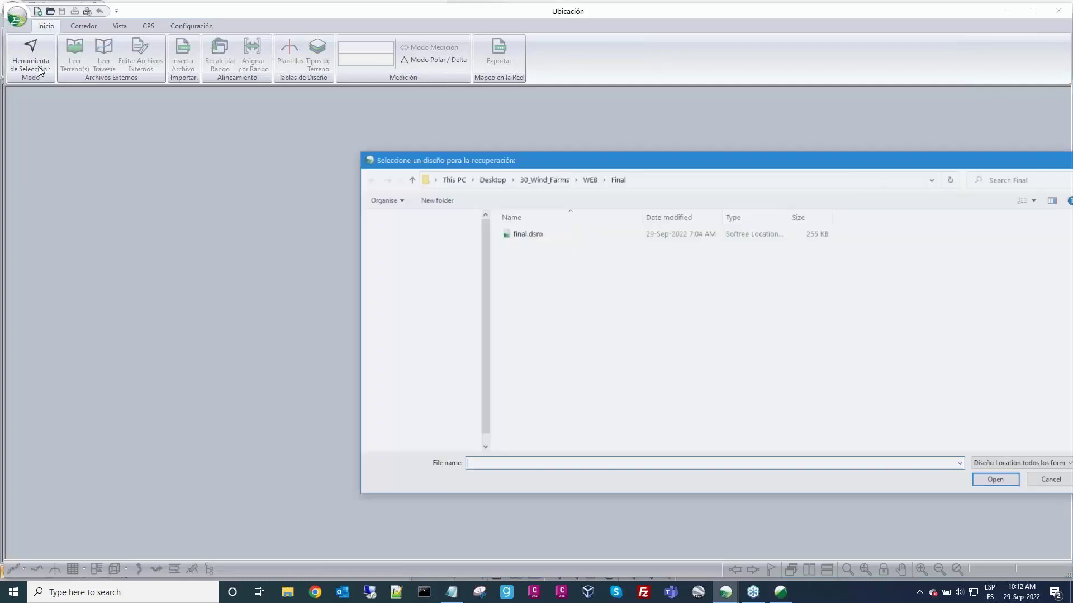
left_click_drag(548, 158, 359, 129)
left_click(222, 150)
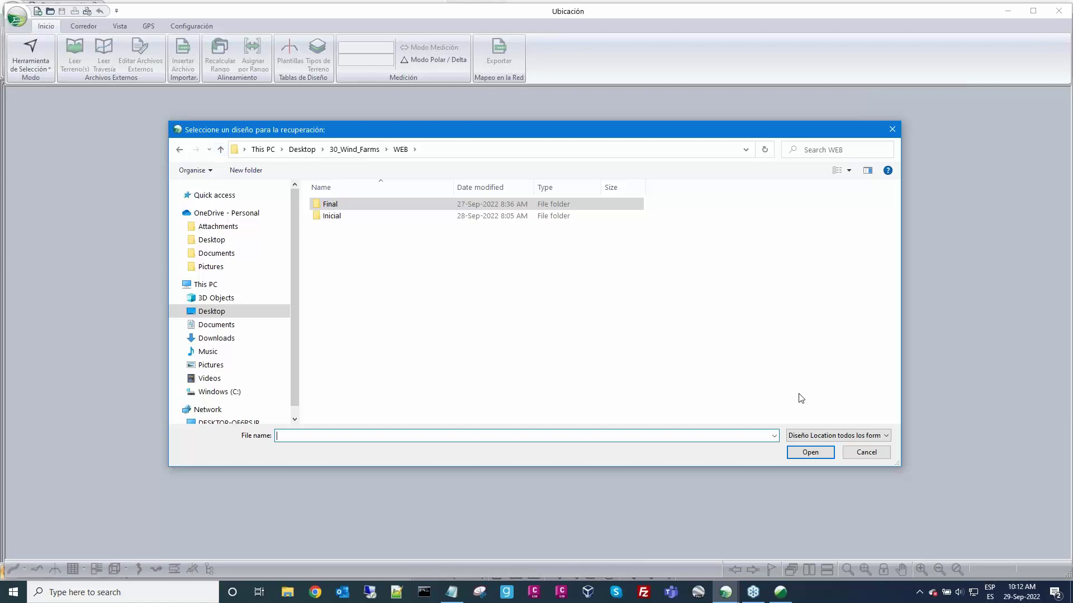
left_click(859, 455)
Step: Switch to Terrain and start a new blank model in place of topo2
left_click(780, 592)
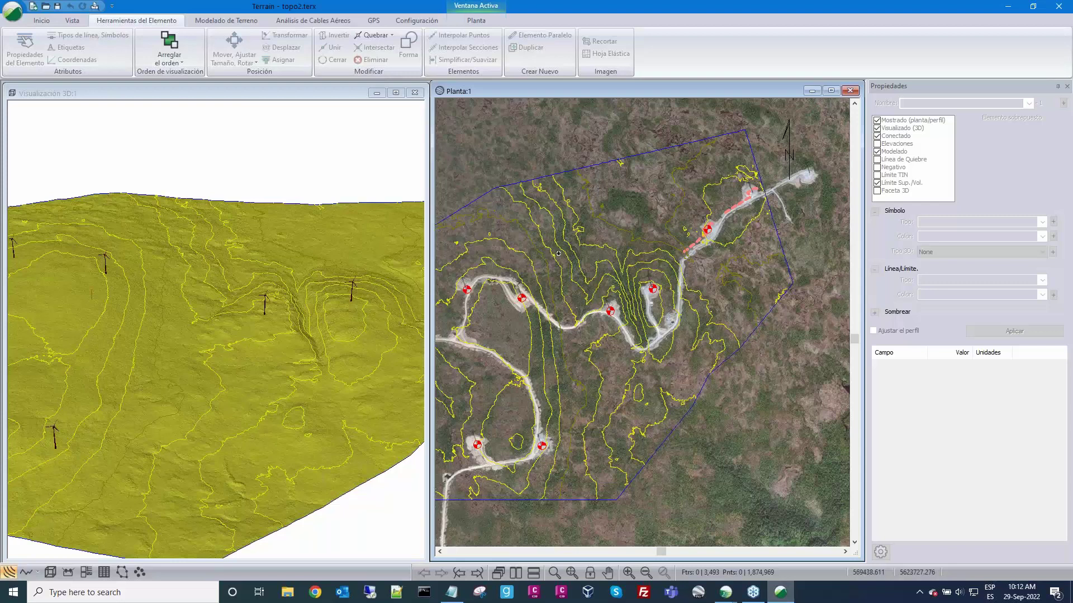
left_click(13, 11)
left_click(28, 38)
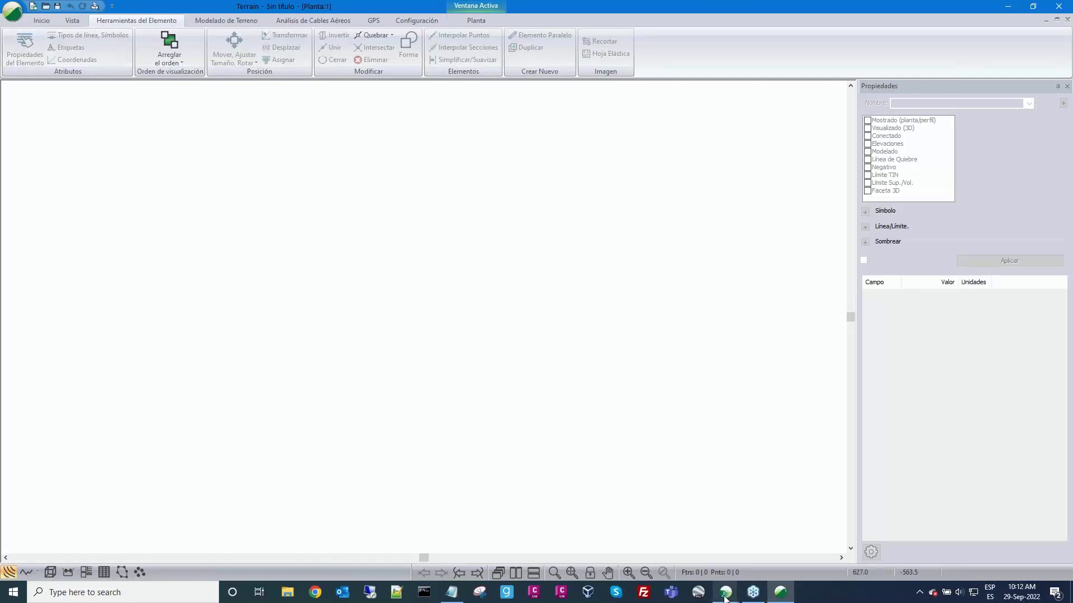
Step: In the empty Ubicación window, create a new design using topo2.terx from the WEB folder as the original terrain surface
mouse_move(725, 598)
left_click(816, 558)
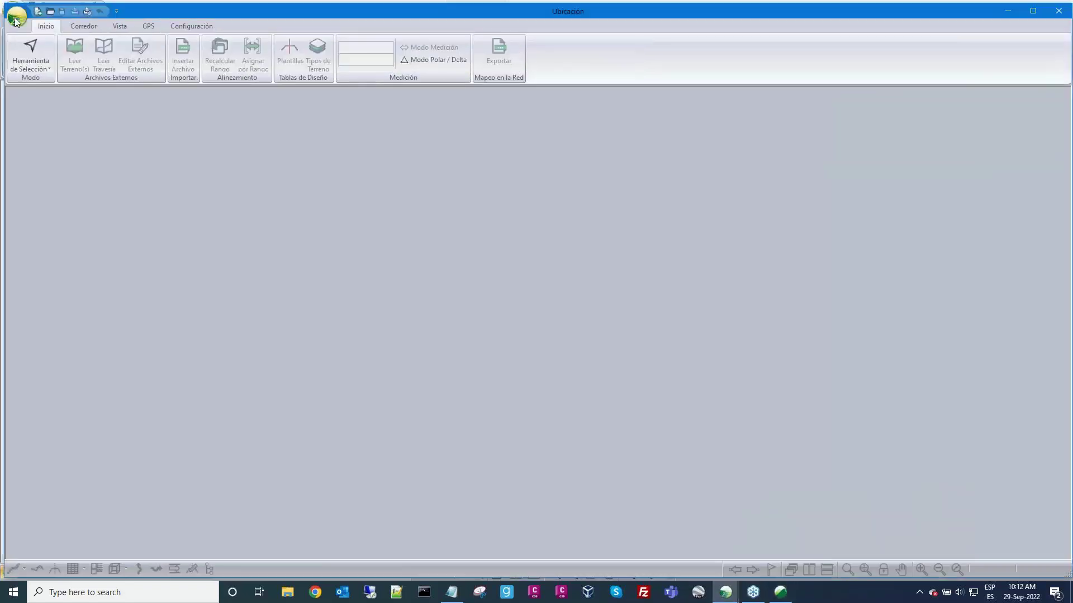
left_click(17, 16)
left_click(33, 43)
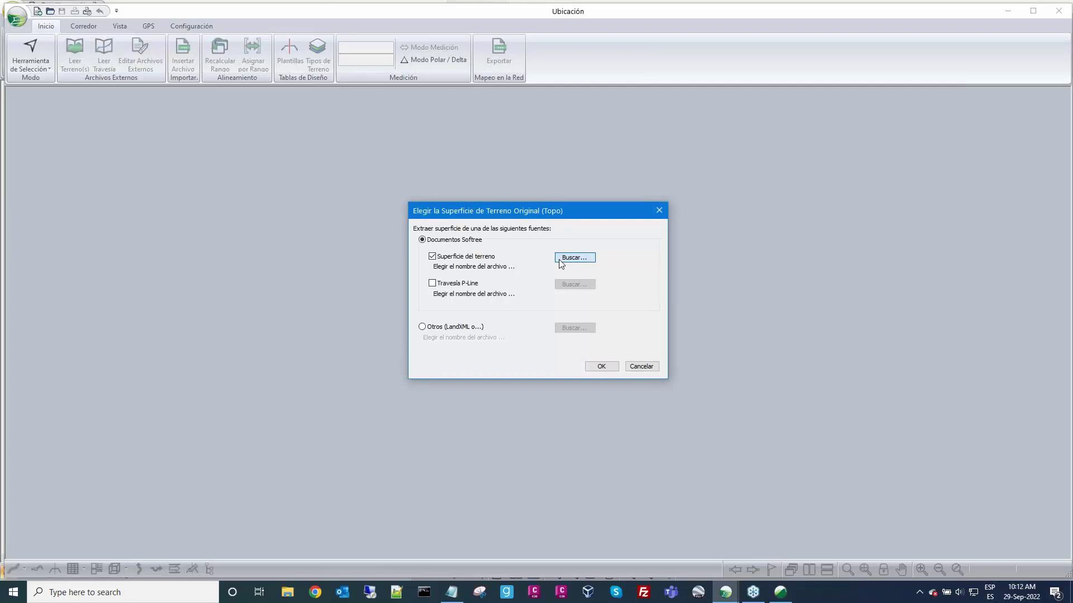
left_click(566, 258)
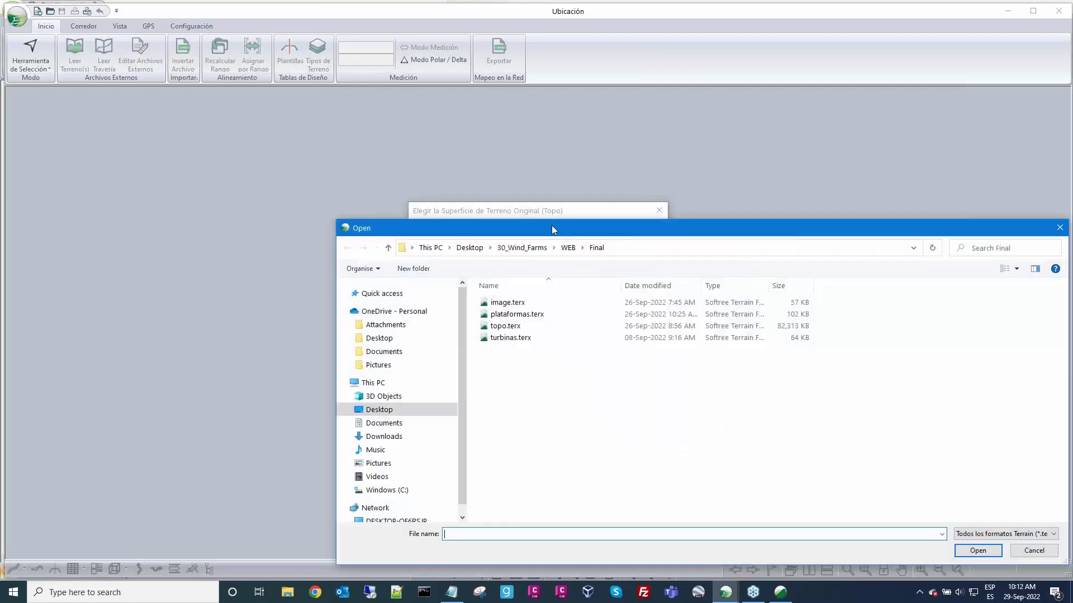
left_click_drag(386, 182, 213, 121)
left_click(129, 143)
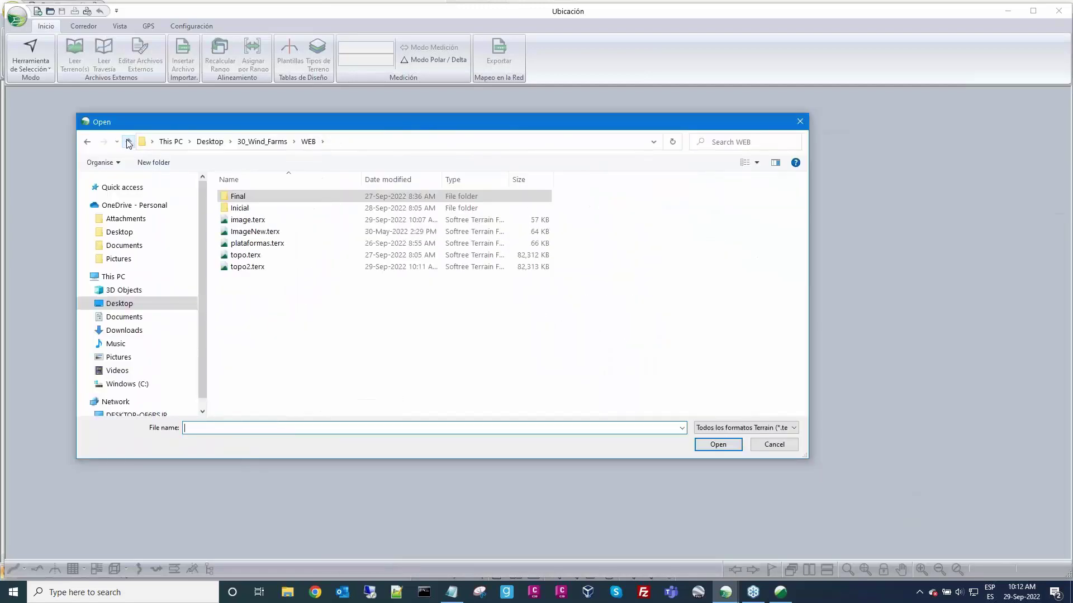
left_click(251, 267)
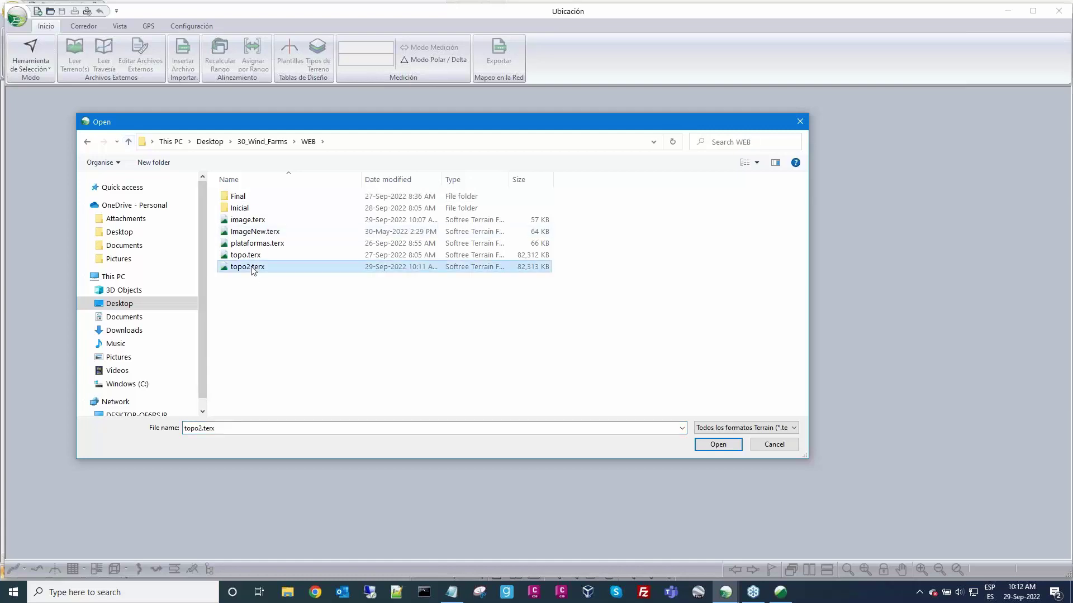
left_click(716, 445)
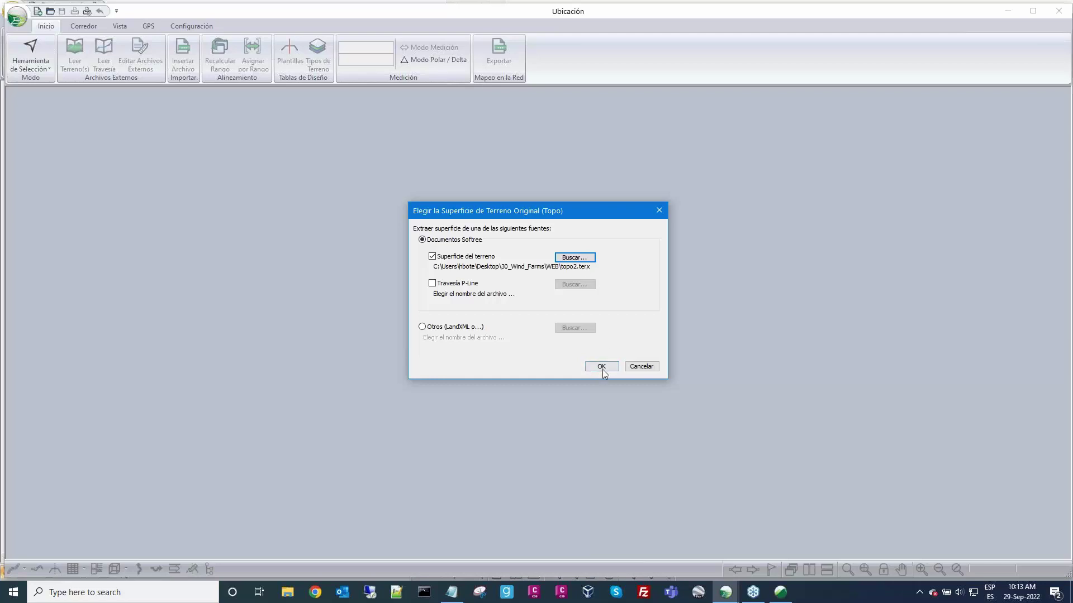
left_click(602, 366)
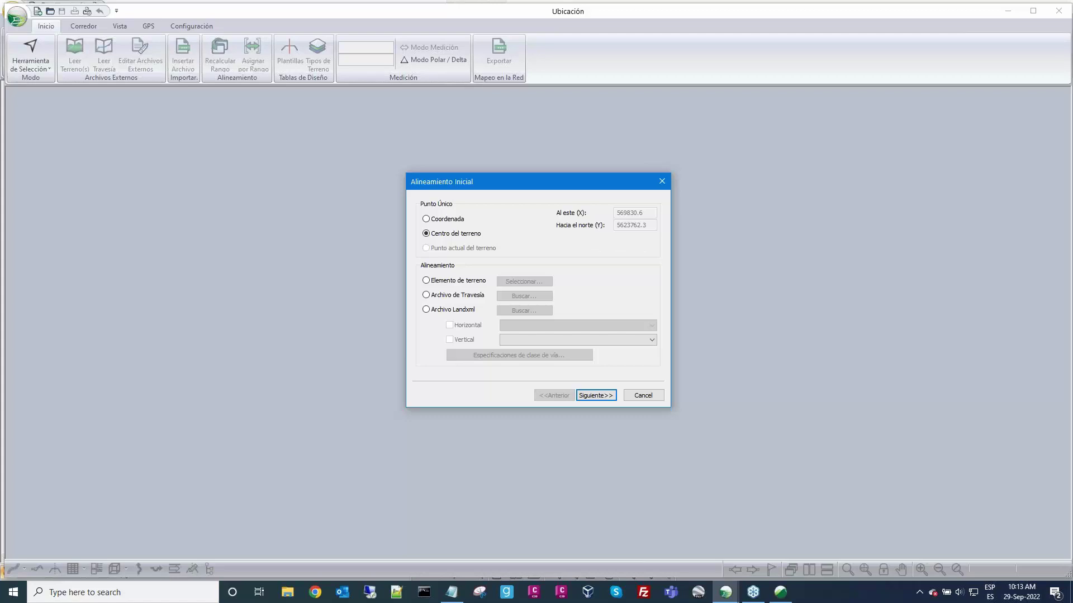
Step: Create the initial alignment from LandXML file Alignments1.xml with horizontal H-align1 and vertical FGCenter, using the default standard template
left_click(426, 310)
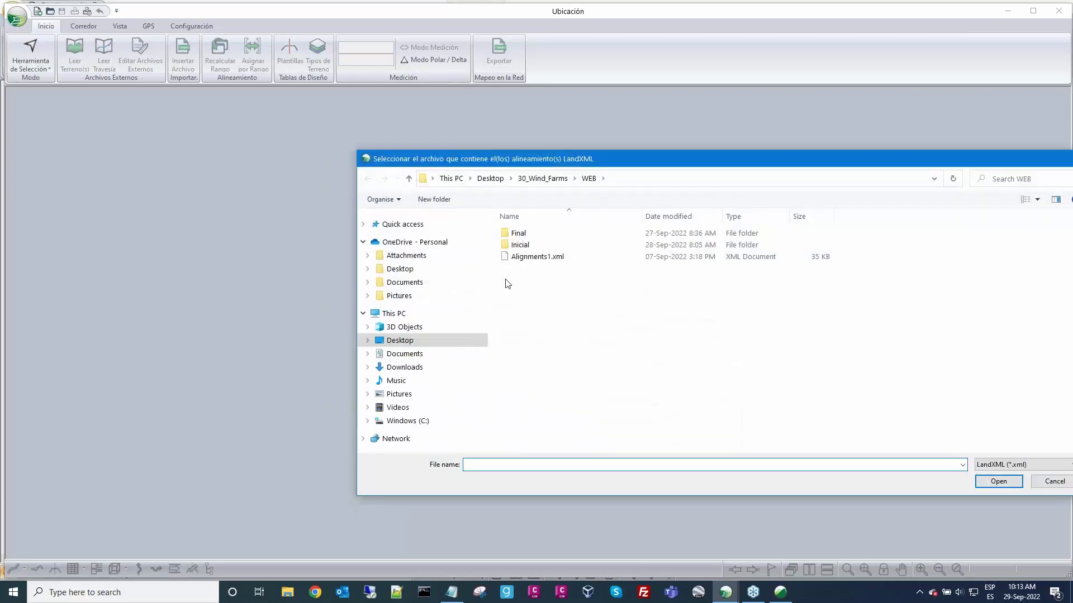
left_click(535, 257)
left_click(997, 481)
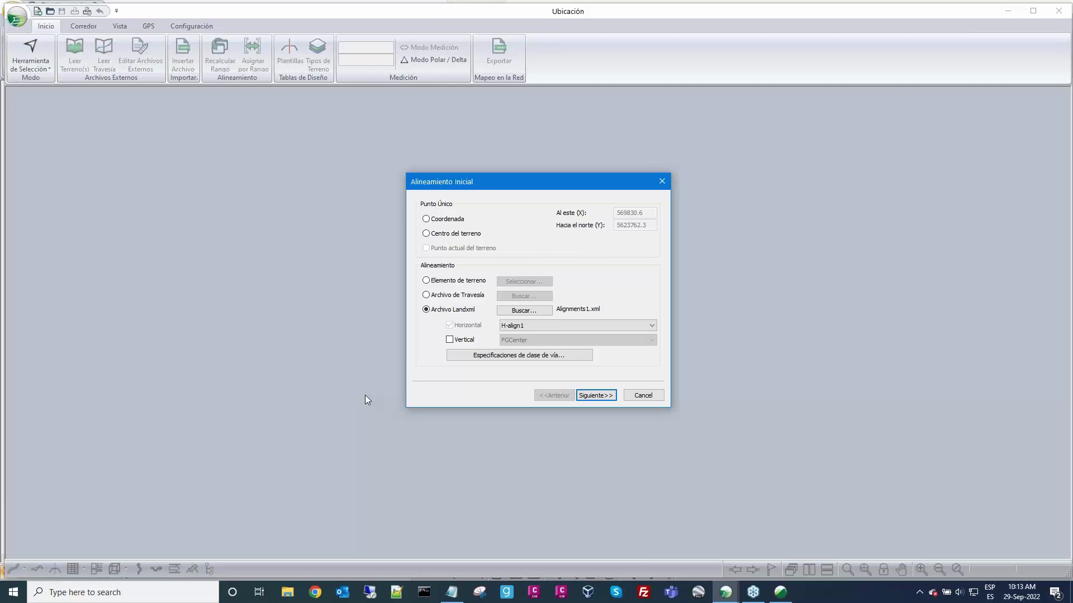
left_click_drag(542, 190, 482, 150)
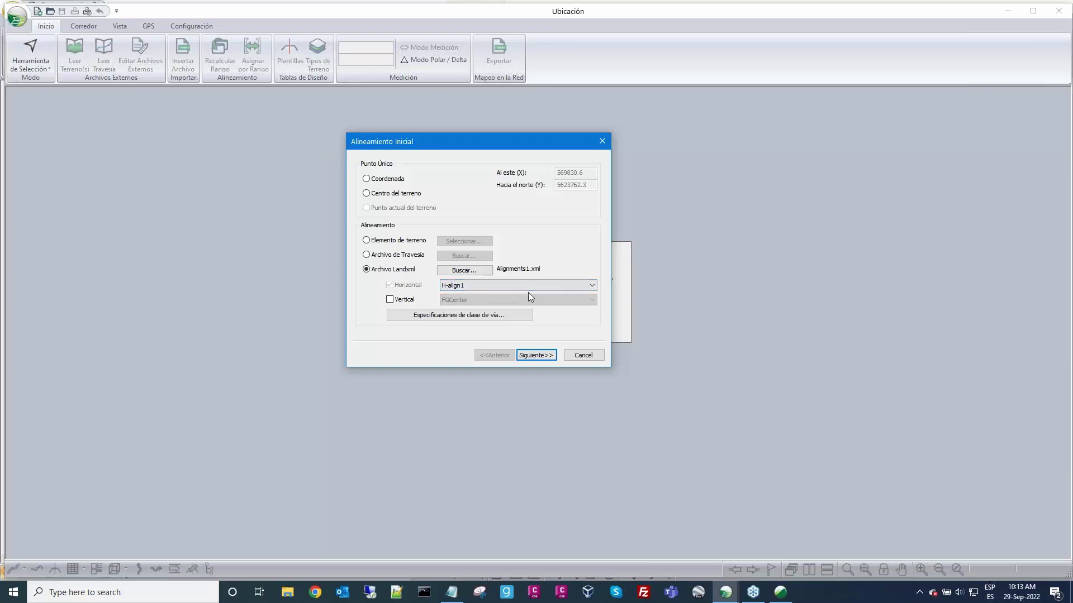
left_click(390, 300)
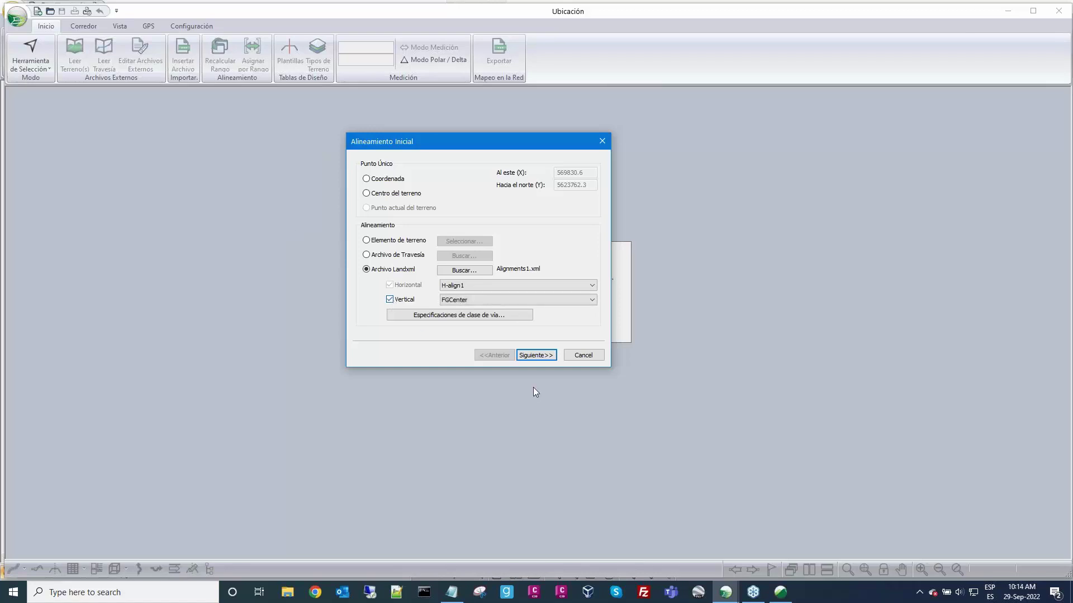
left_click(536, 356)
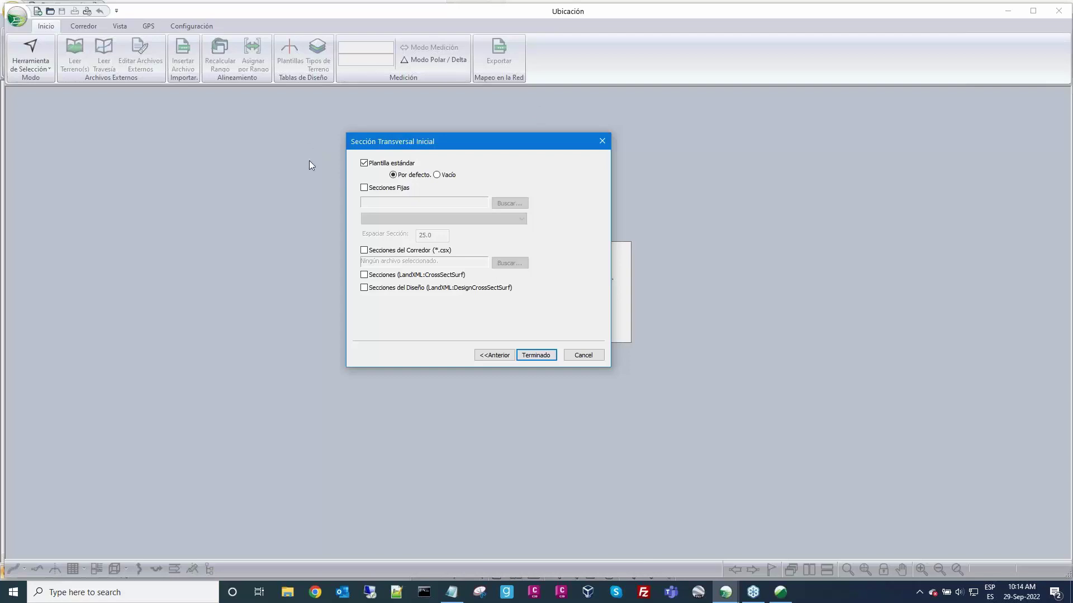
left_click(536, 358)
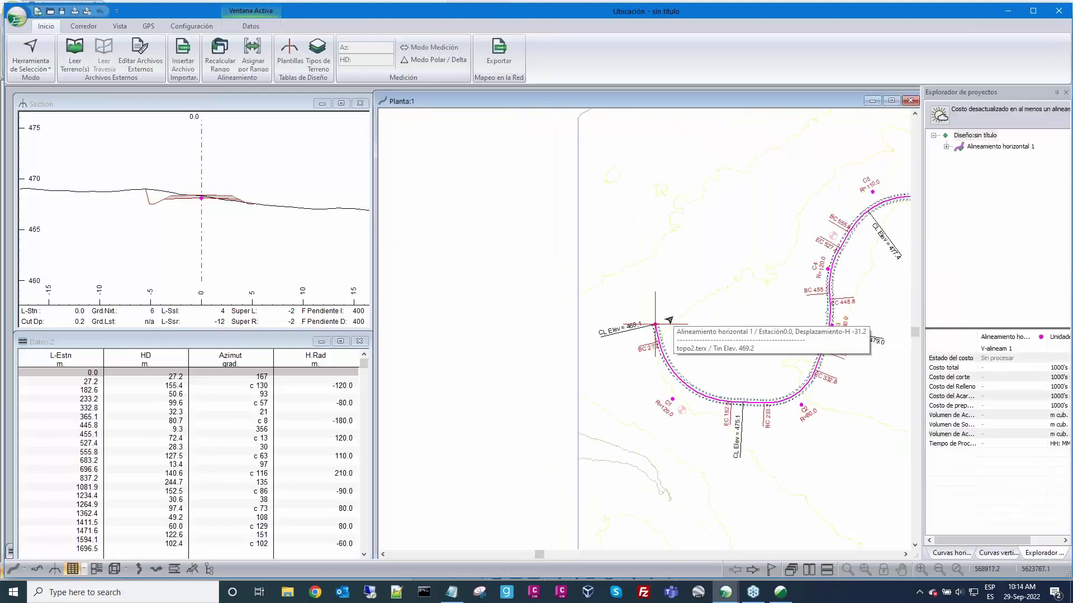
Step: Examine the imported road alignment's curves in the plan and its cross section at station 0.0
middle_click_drag(669, 320, 471, 326)
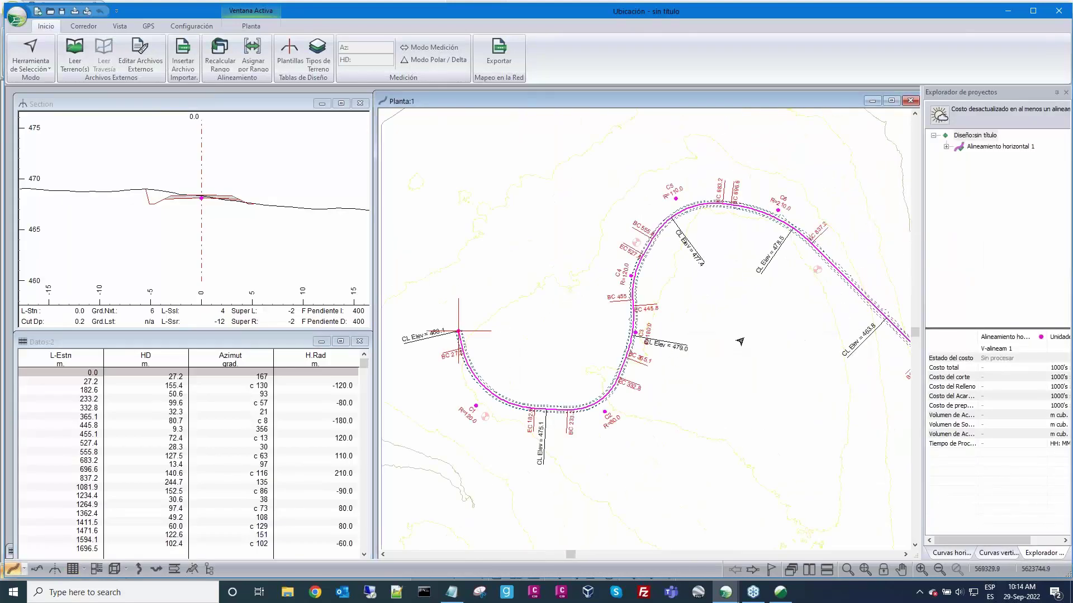
scroll(740, 341, "down", 1)
middle_click_drag(739, 341, 664, 302)
scroll(654, 306, "down", 1)
scroll(653, 306, "up", 1)
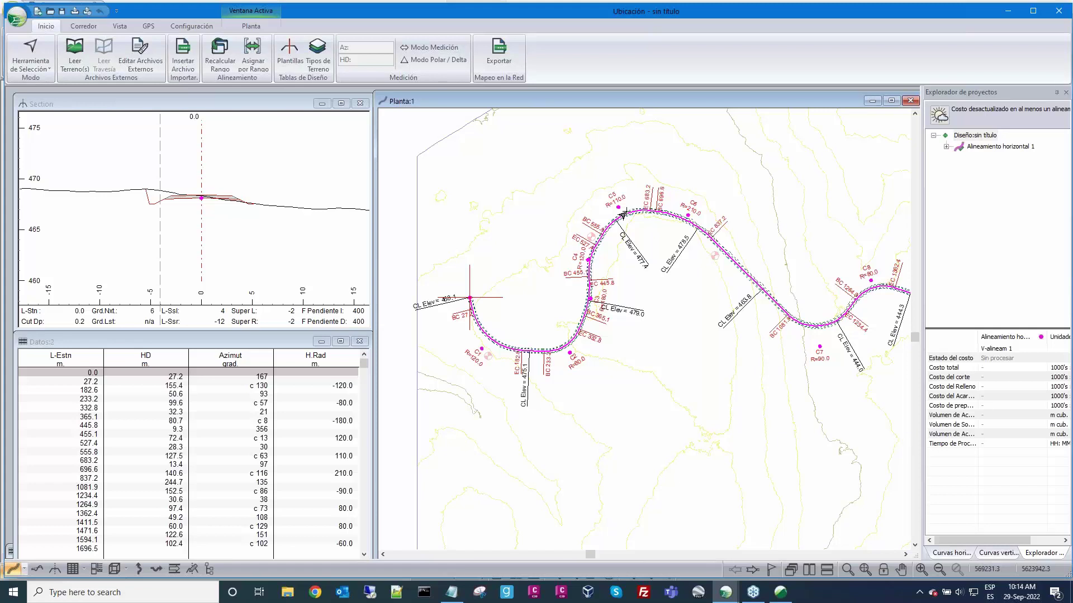
scroll(782, 318, "down", 1)
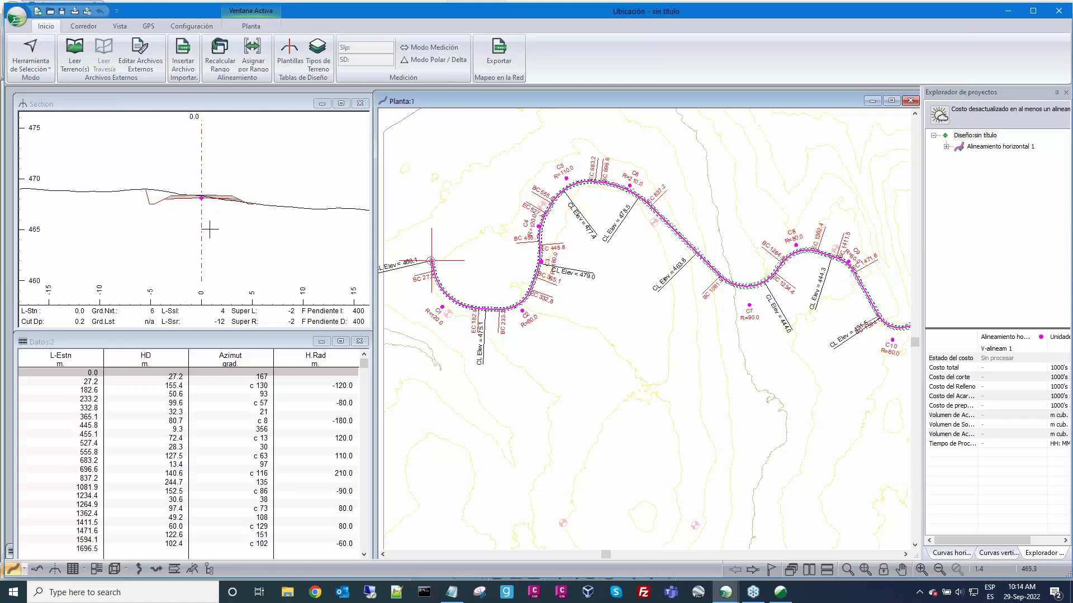
scroll(219, 236, "up", 1)
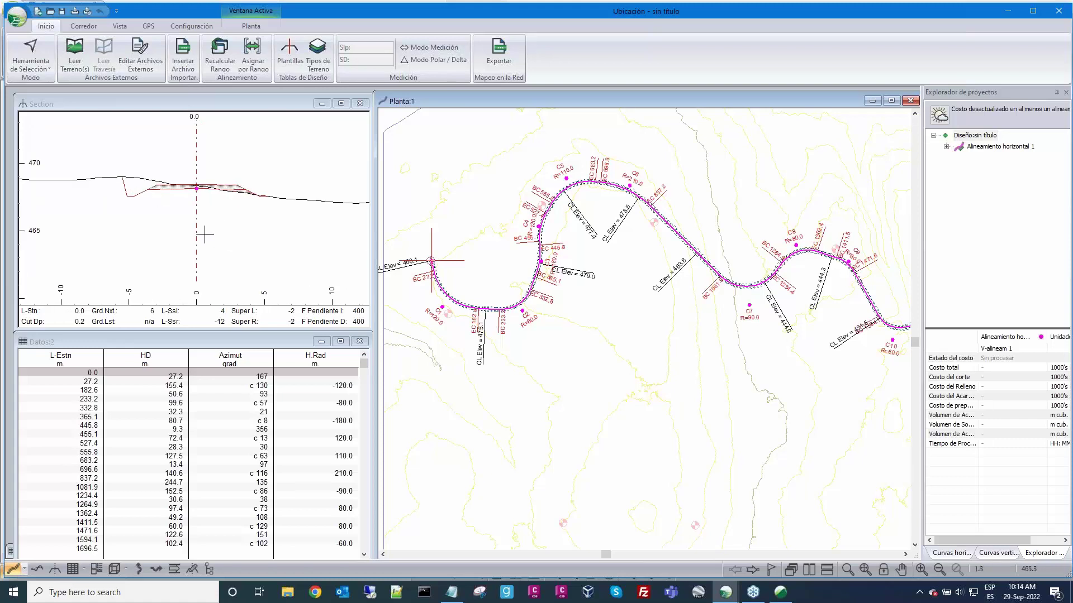
Step: Display the alignment's longitudinal profile and examine it alongside the cross section
left_click(37, 570)
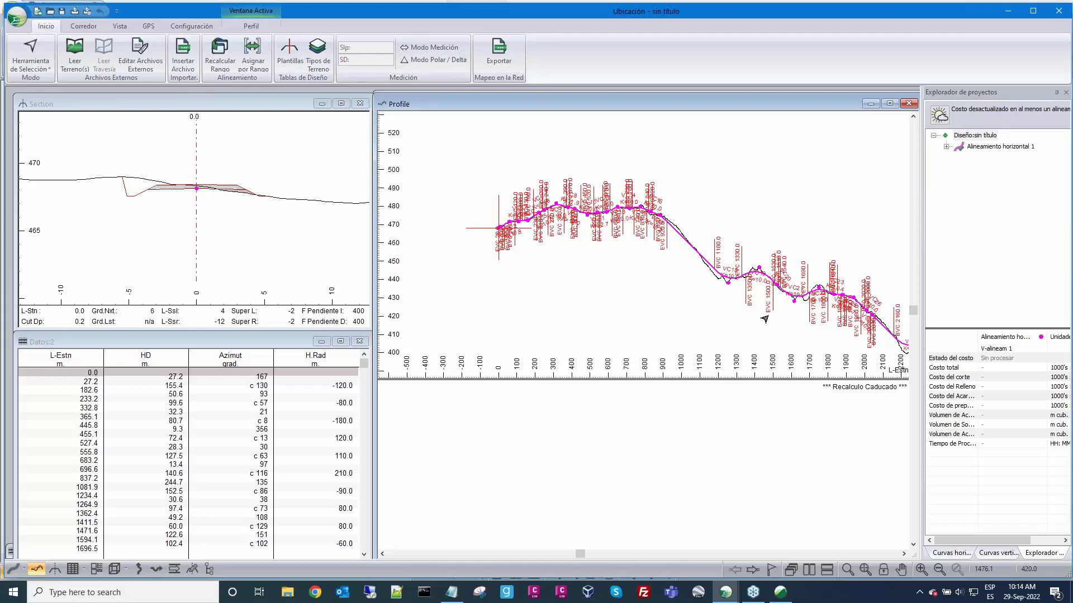
left_click_drag(764, 319, 695, 264)
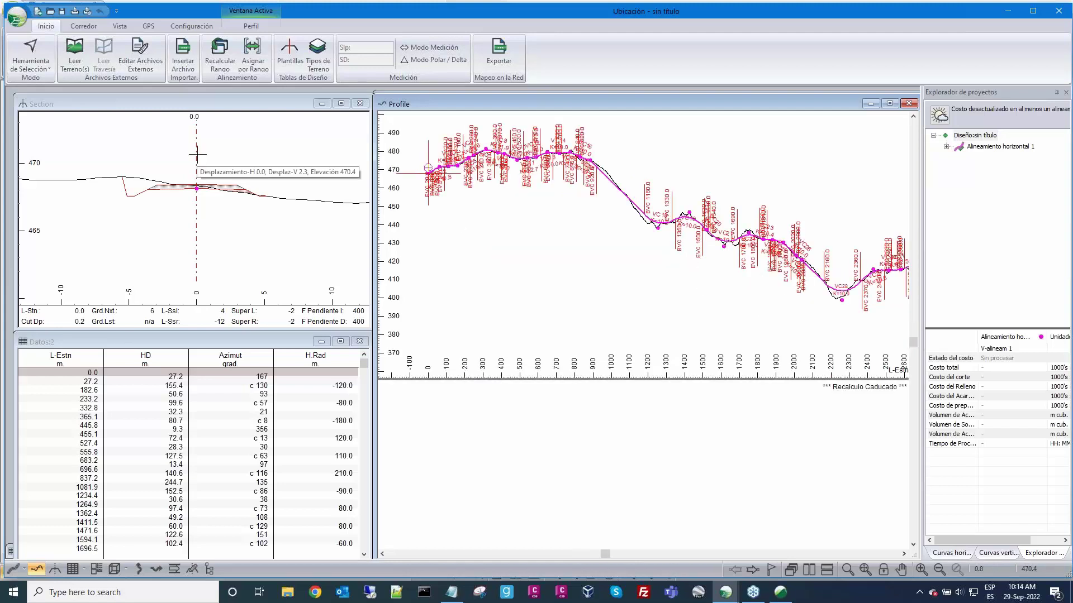
left_click_drag(225, 109, 220, 107)
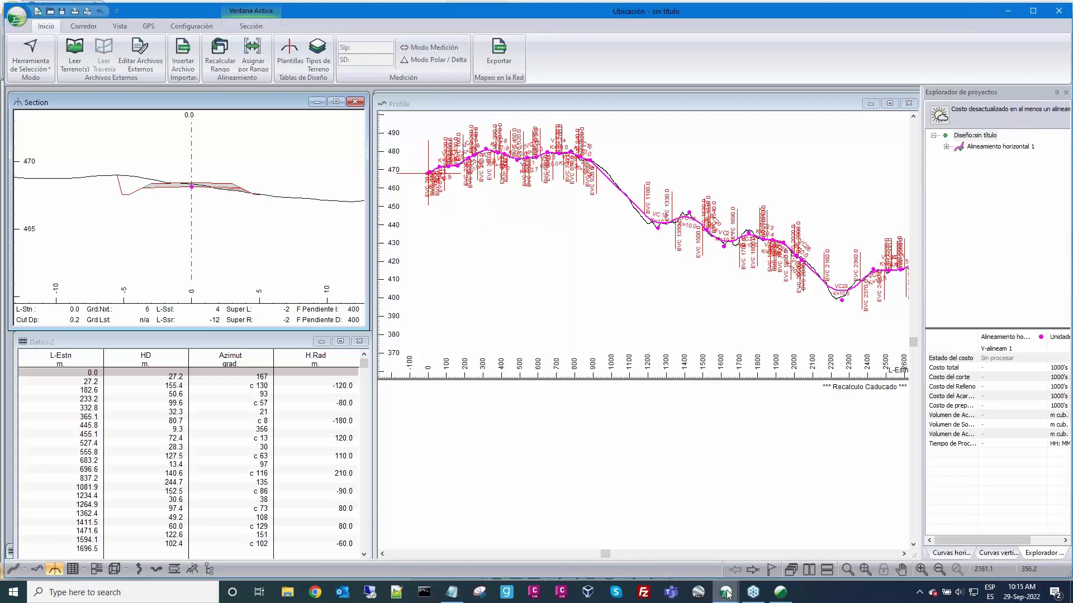
Step: Switch to the Alineamientos4.dsnx design
mouse_move(730, 596)
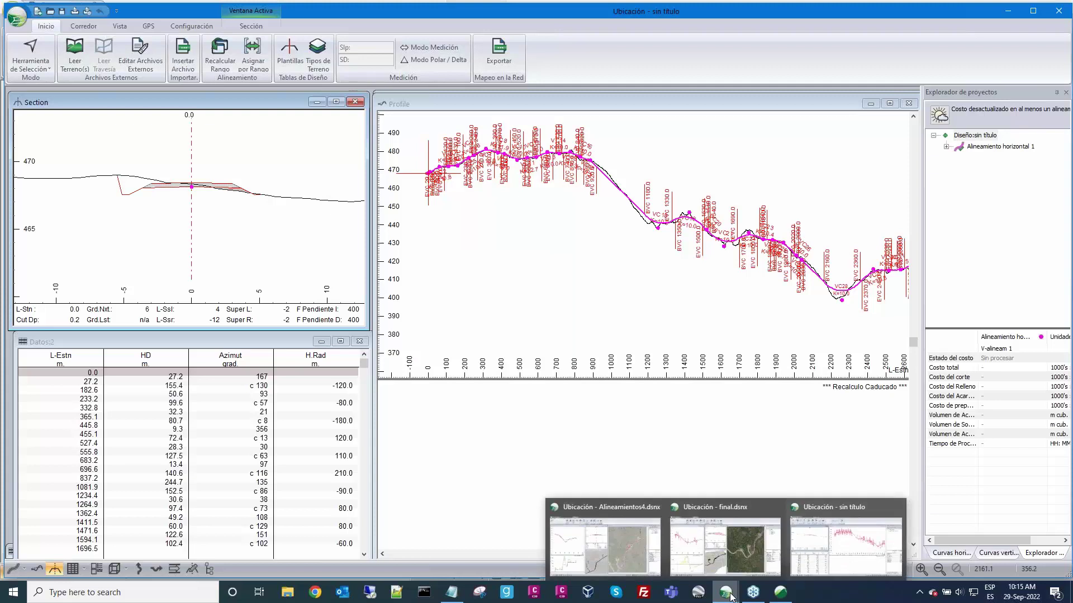
left_click(606, 538)
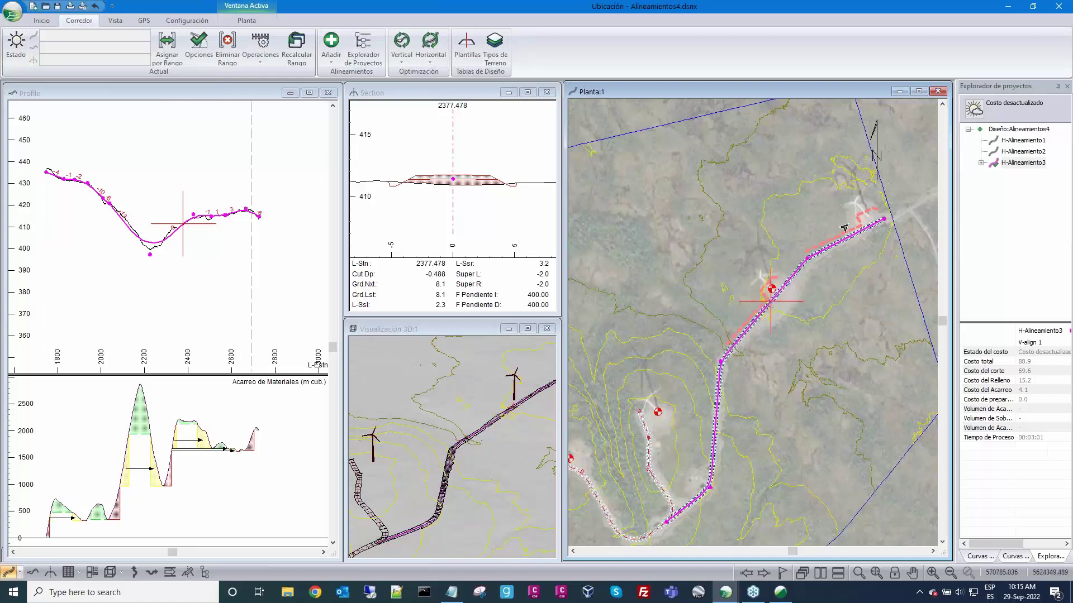
Step: View the whole wind farm layout in the plan and make H-Alineamiento1 the current alignment
scroll(843, 226, "down", 2)
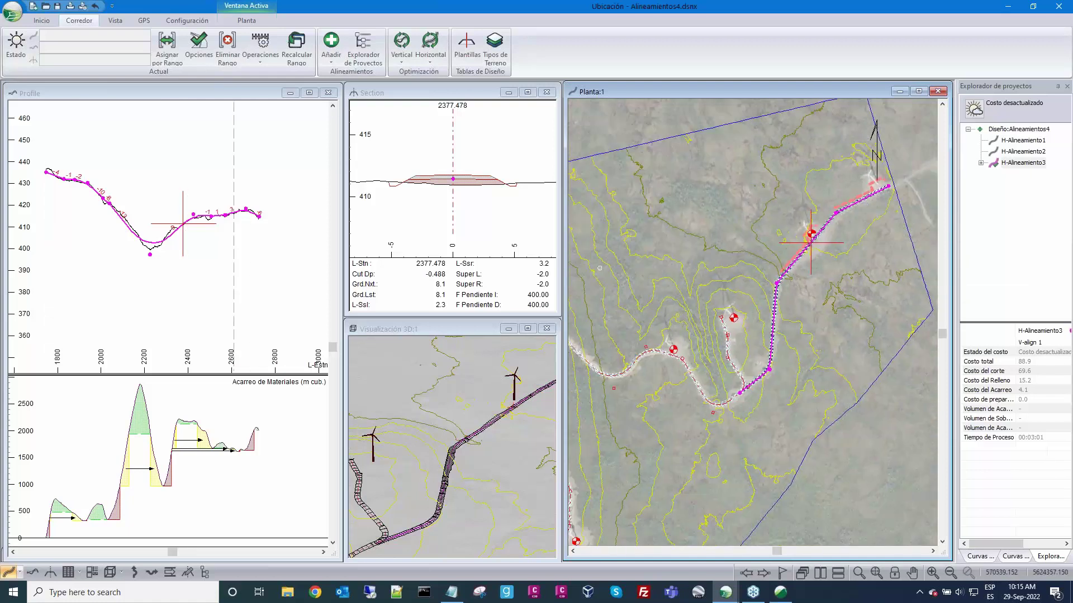
scroll(804, 273, "down", 2)
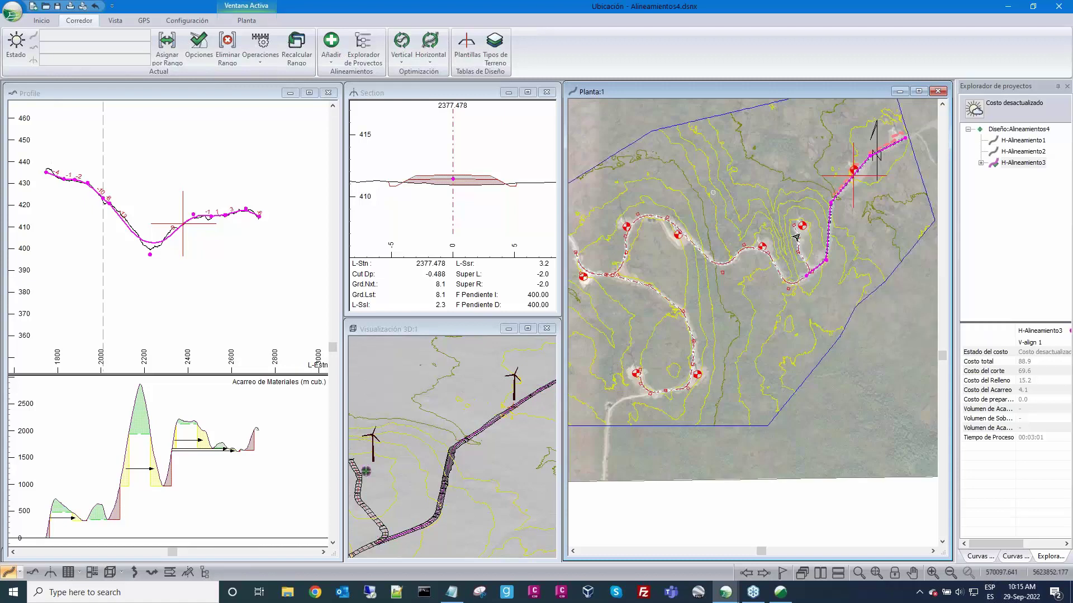
middle_click_drag(724, 268, 778, 244)
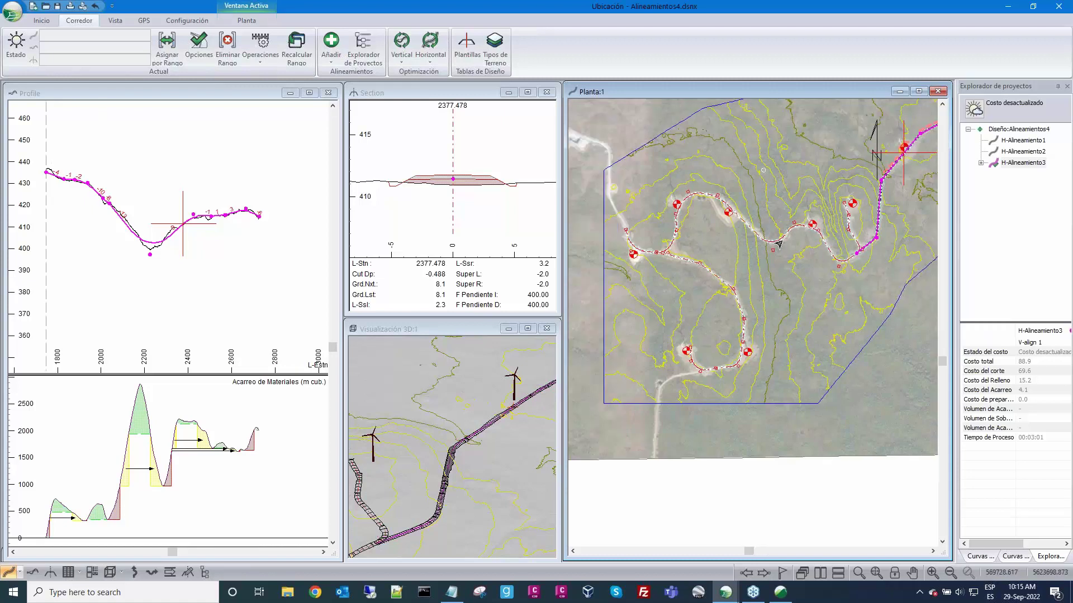
double_click(1023, 140)
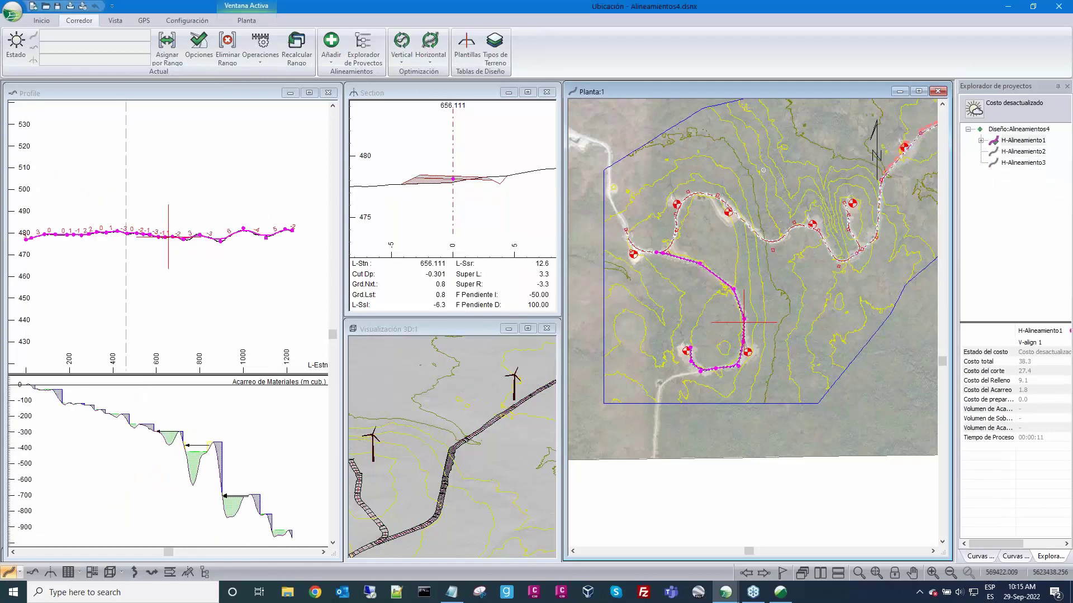
Step: Make H-Alineamiento2 the current alignment and examine its final stretch up to the turbine in the plan
left_click(1020, 152)
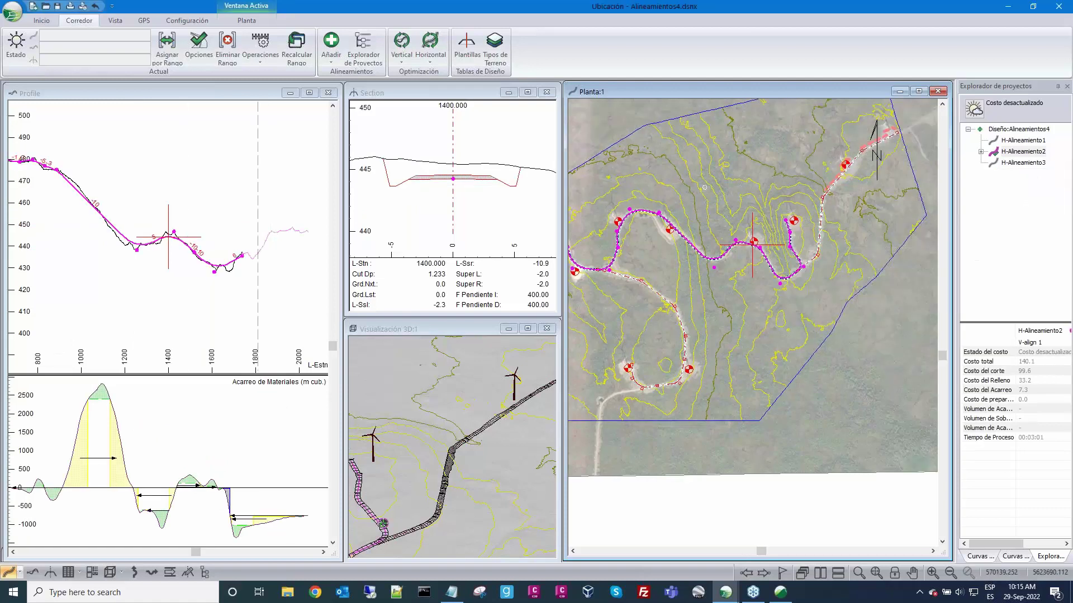
scroll(828, 235, "up", 2)
scroll(828, 235, "up", 3)
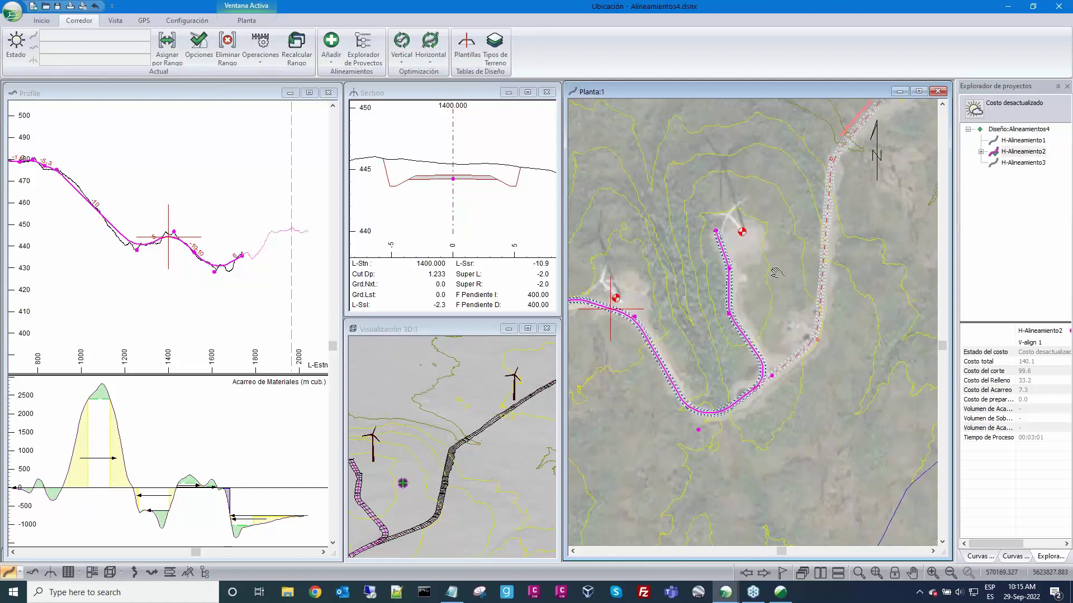
scroll(776, 272, "up", 2)
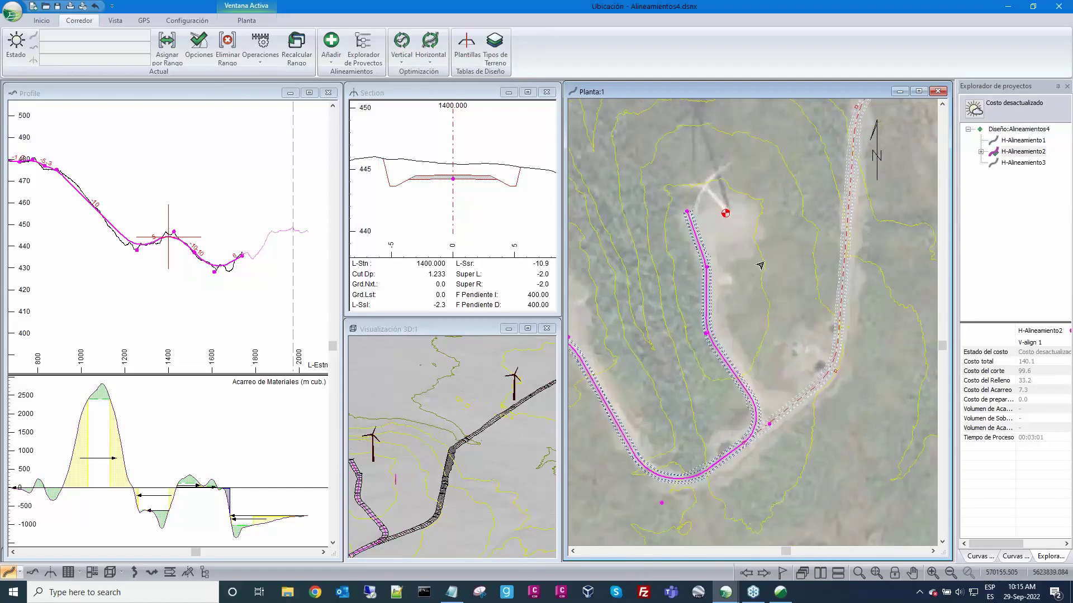
mouse_move(722, 181)
scroll(762, 226, "down", 1)
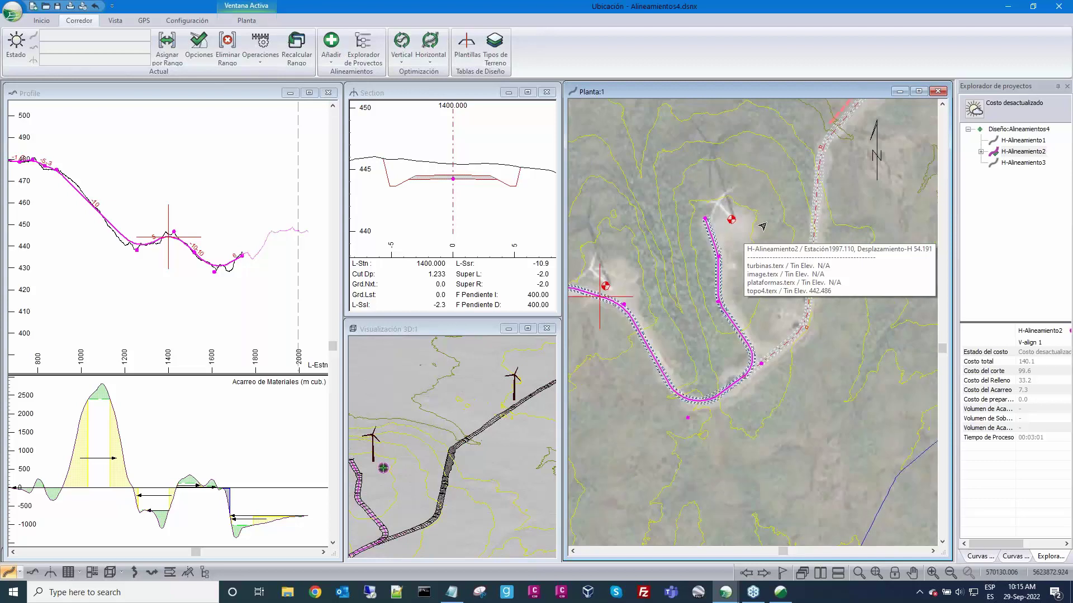
scroll(762, 226, "down", 1)
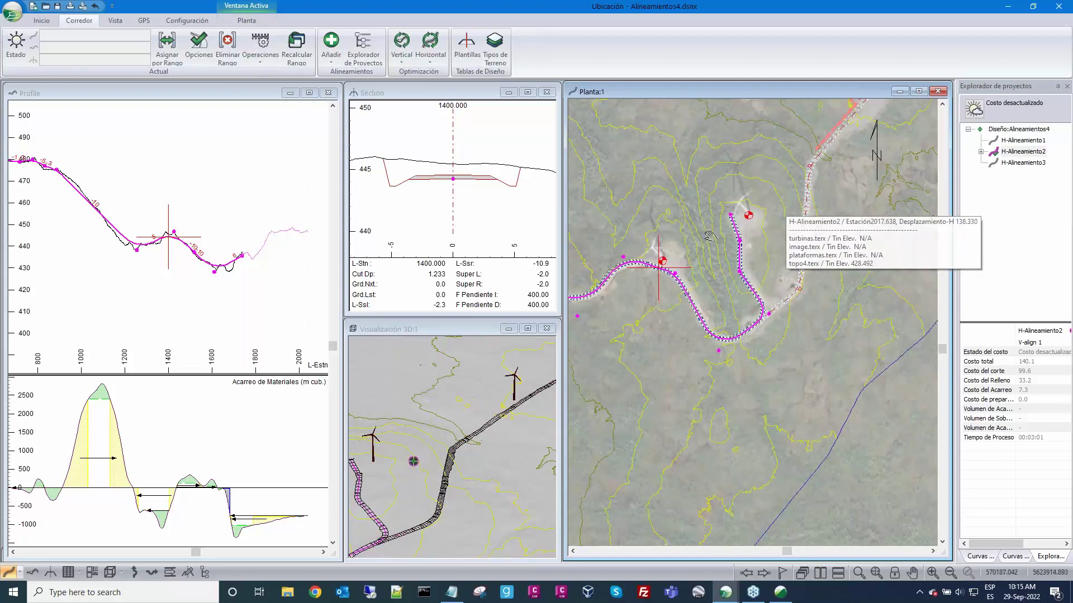
middle_click_drag(710, 235, 698, 240)
Step: Make H-Alineamiento3 the current alignment and bring its stretch beside the turbine platforms into close view
left_click(1020, 164)
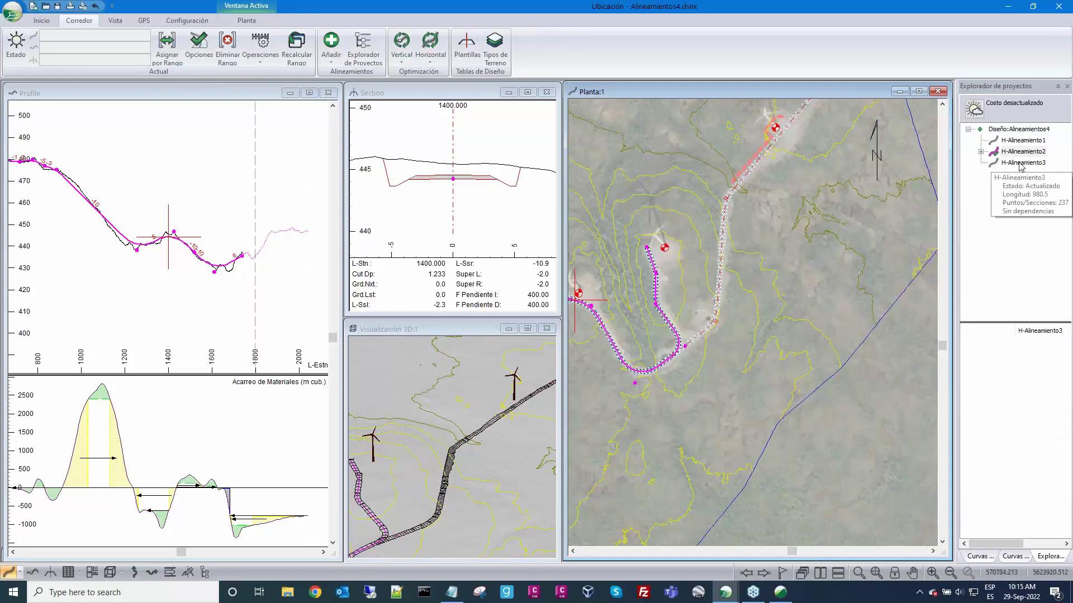
double_click(1020, 164)
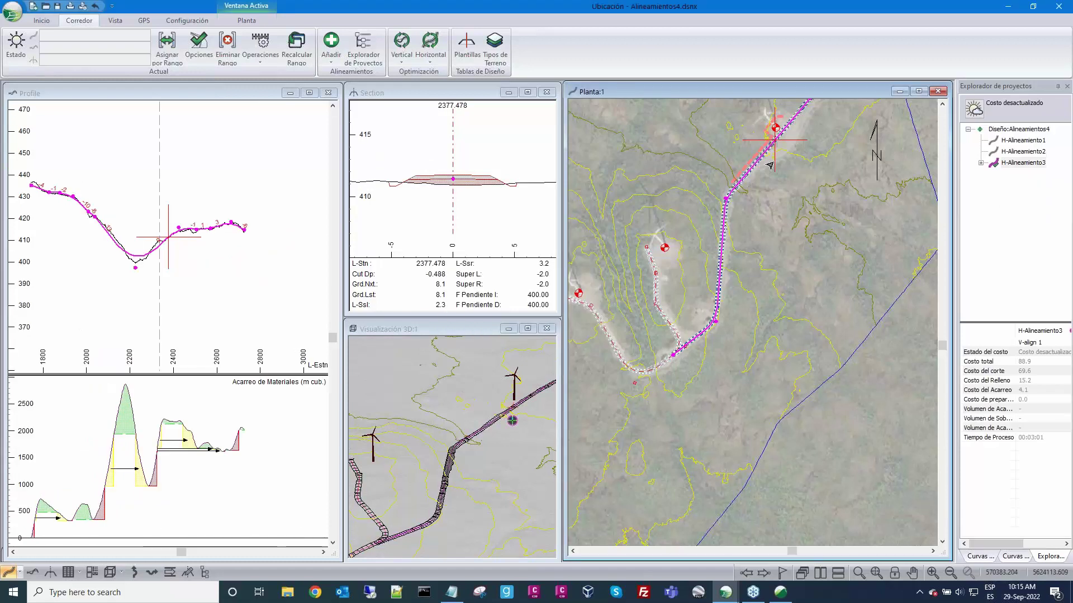
scroll(770, 166, "down", 1)
middle_click_drag(782, 251, 747, 264)
scroll(718, 265, "up", 2)
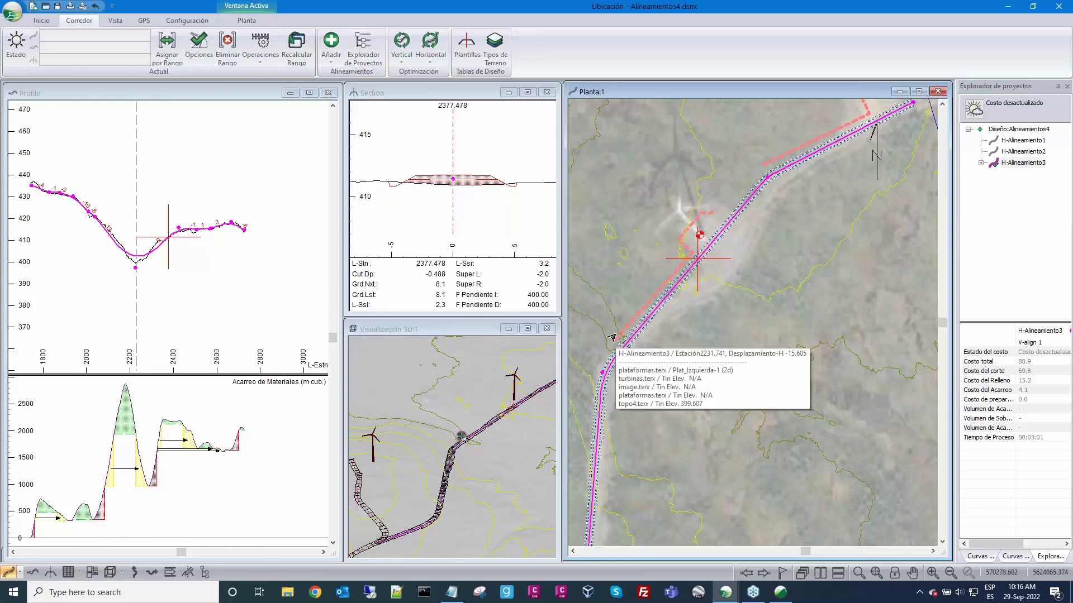
Step: Examine the dashed turbine platform outlines beside H-Alineamiento3 and the alignment's full route in the plan
scroll(793, 236, "down", 1)
middle_click_drag(793, 233, 818, 214)
scroll(844, 175, "up", 1)
scroll(784, 286, "down", 1)
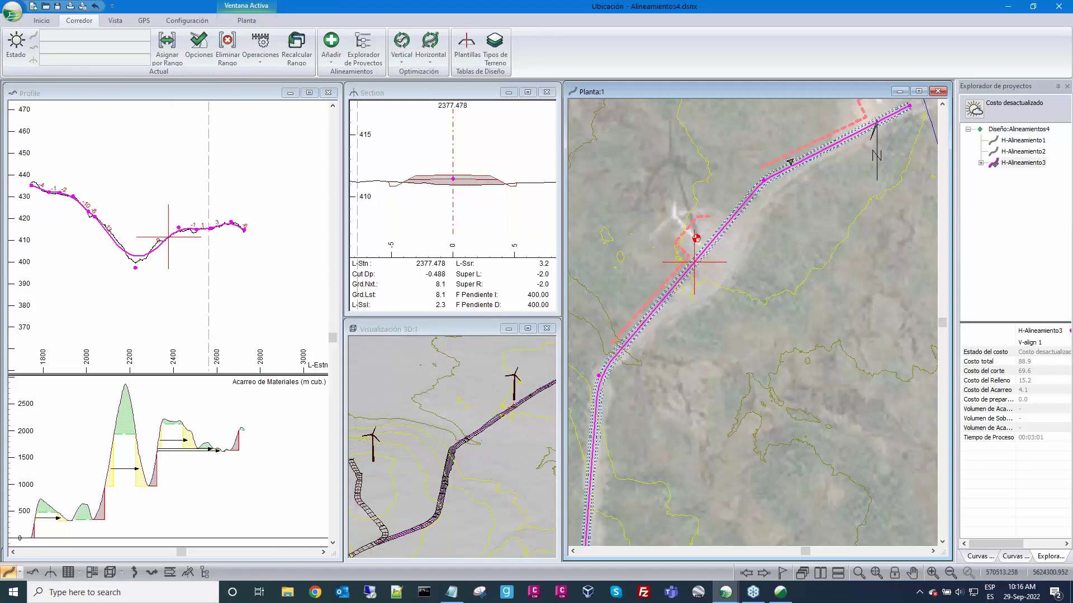
scroll(781, 236, "down", 1)
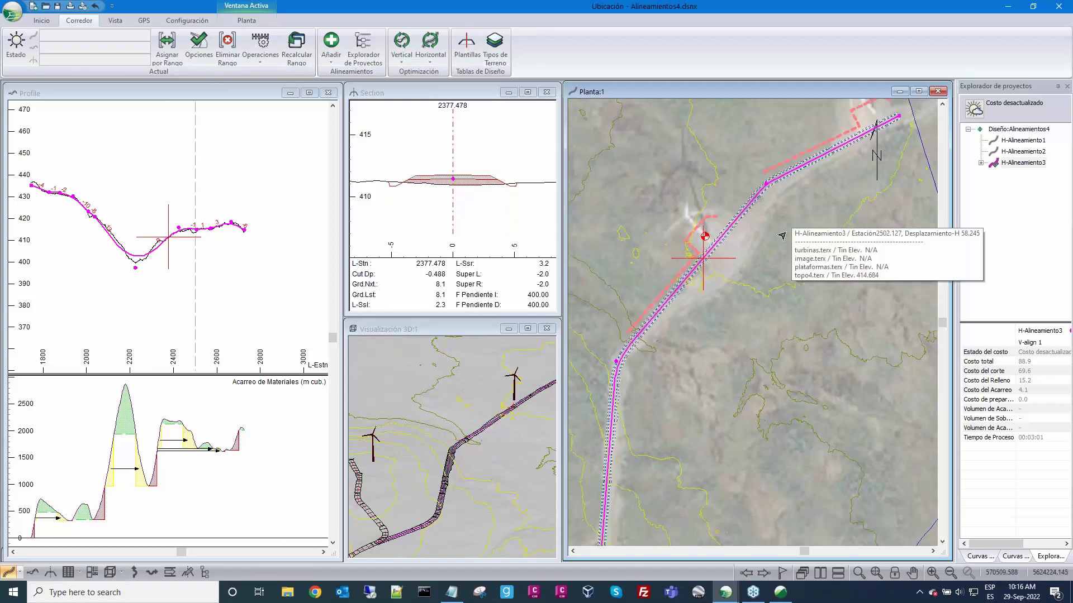
middle_click_drag(777, 239, 778, 249)
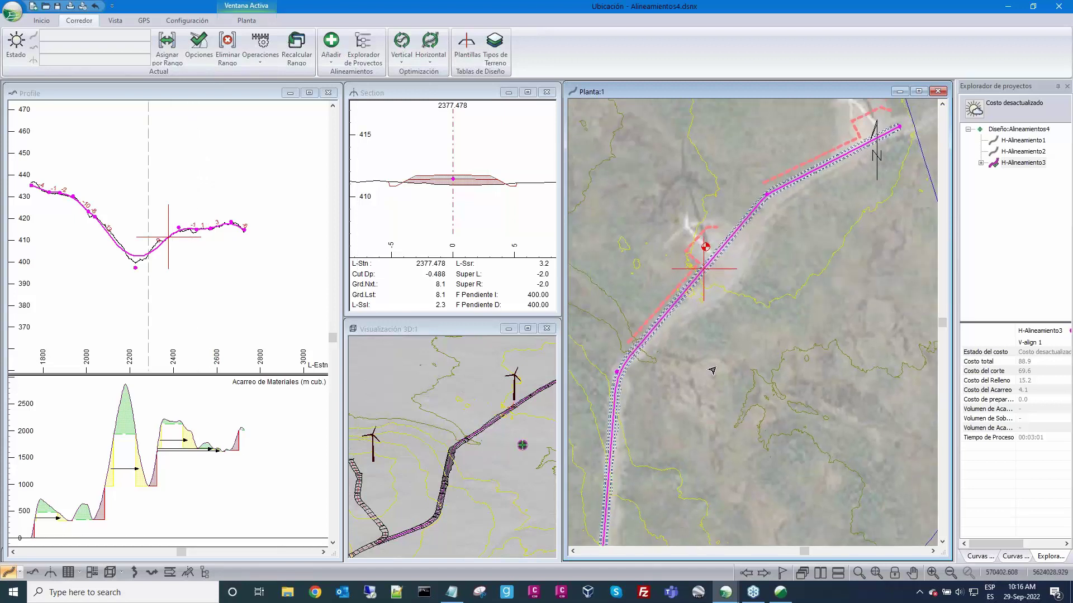
scroll(779, 336, "up", 2)
scroll(778, 337, "down", 3)
scroll(778, 336, "down", 1)
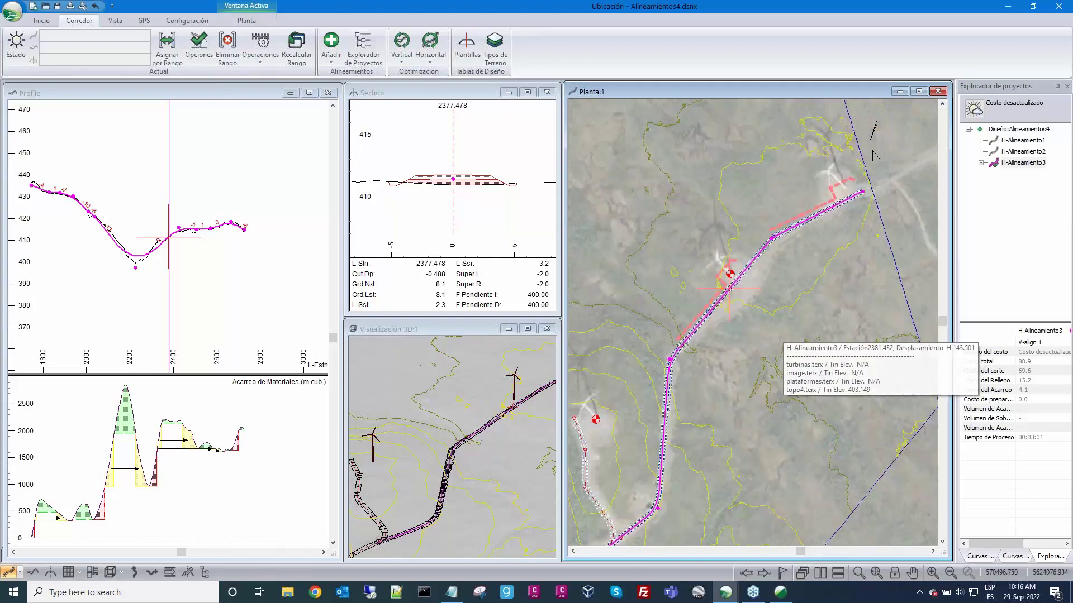
middle_click_drag(790, 285, 823, 208)
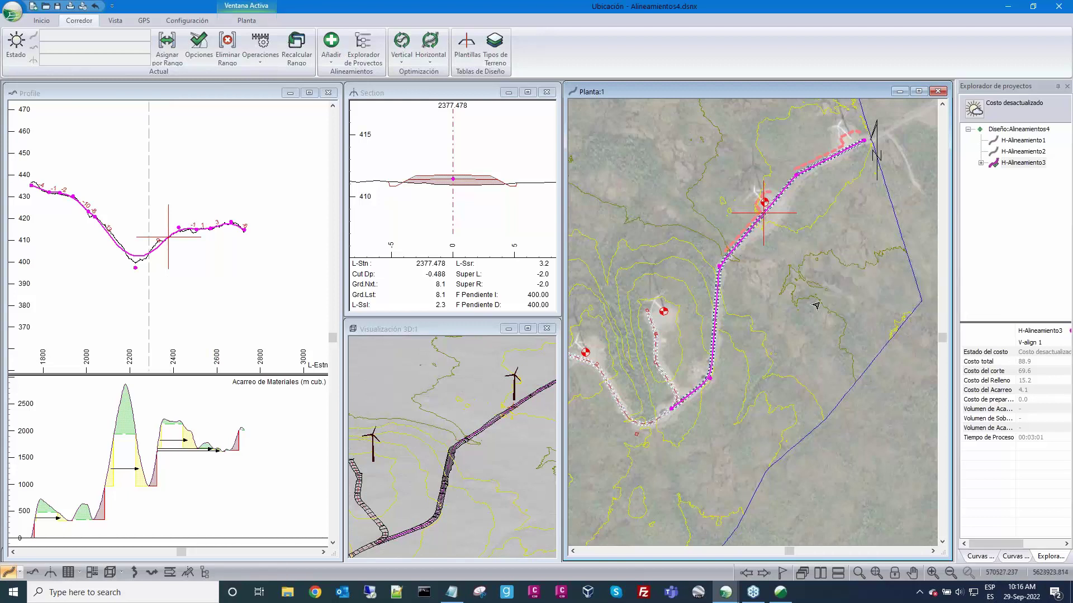
mouse_move(821, 311)
Step: Examine the surfacing and fill layers of H-Alineamiento3's cross section at station 2377.478
scroll(455, 186, "up", 2)
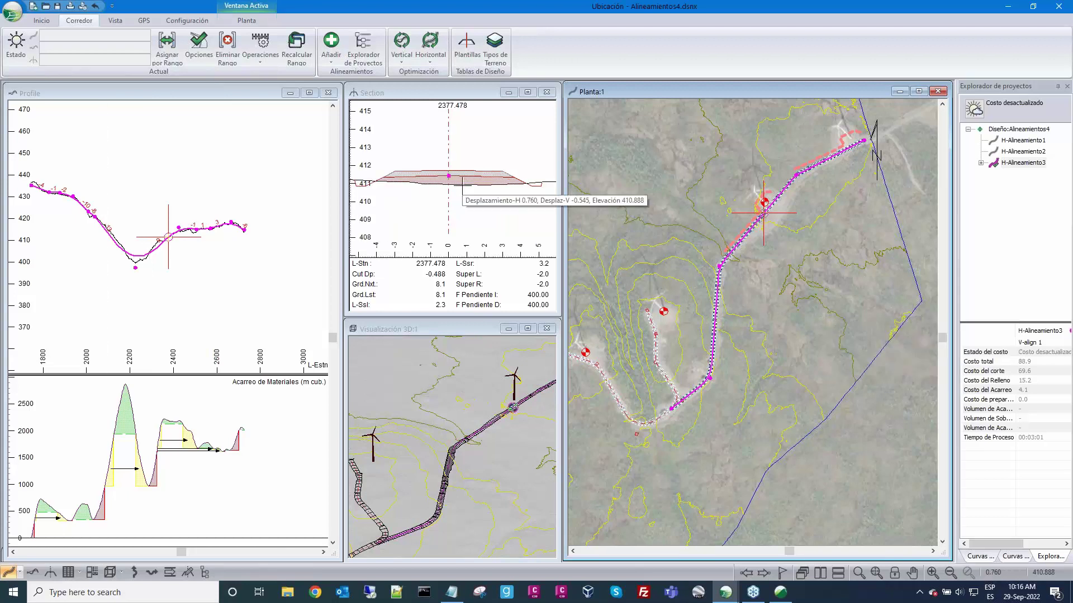
scroll(462, 185, "down", 2)
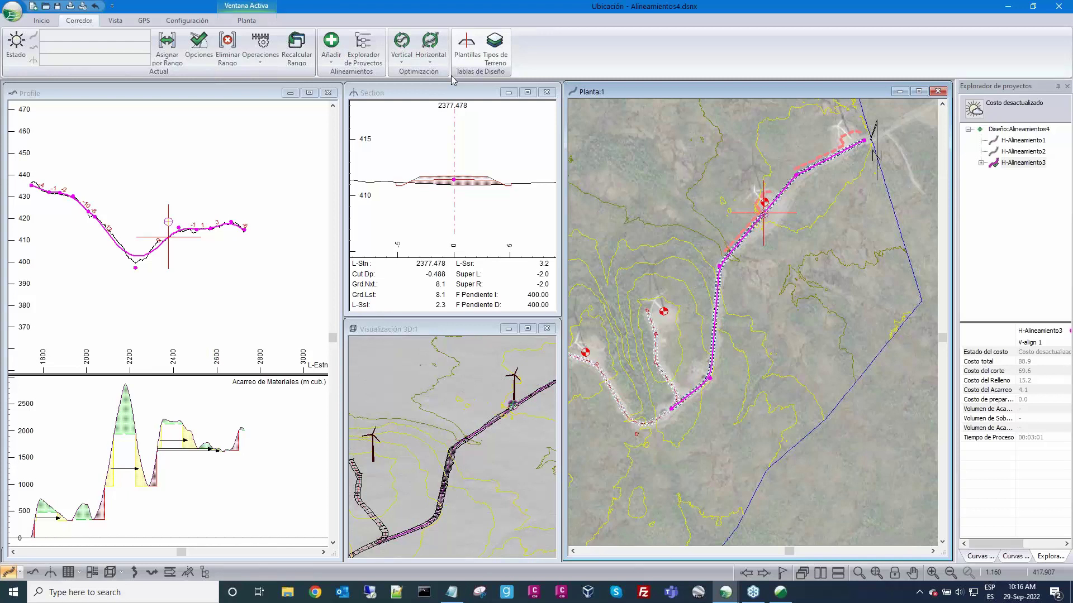
scroll(468, 189, "up", 2)
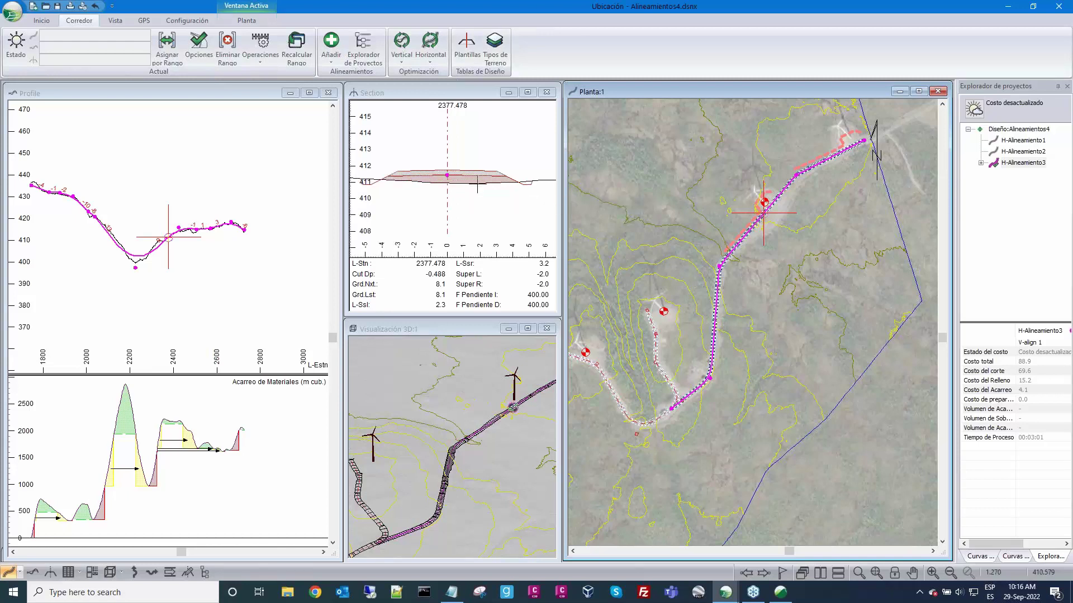
left_click(437, 192)
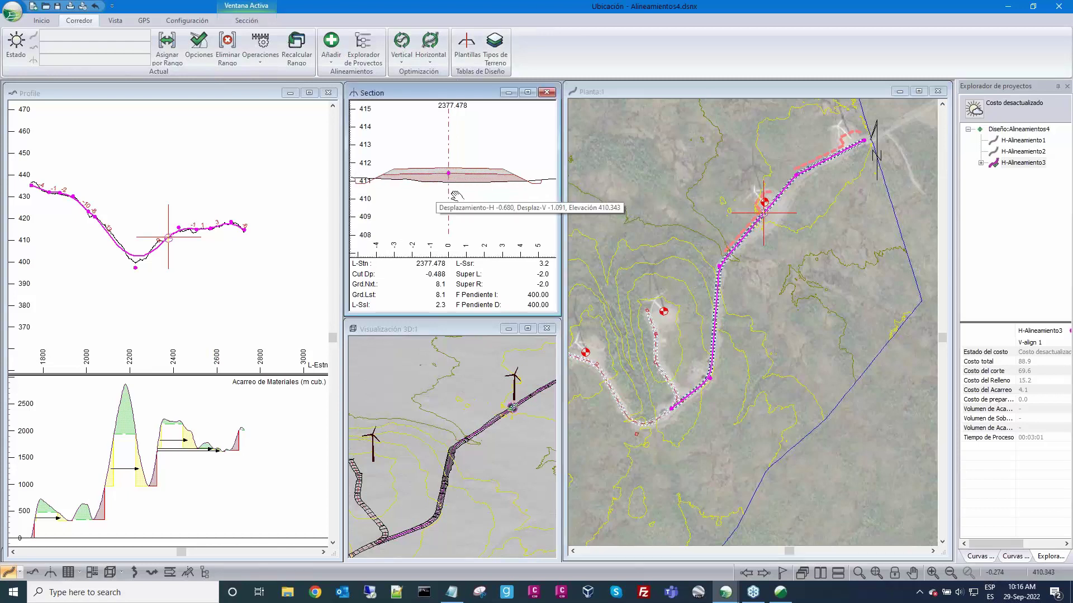
scroll(457, 194, "up", 2)
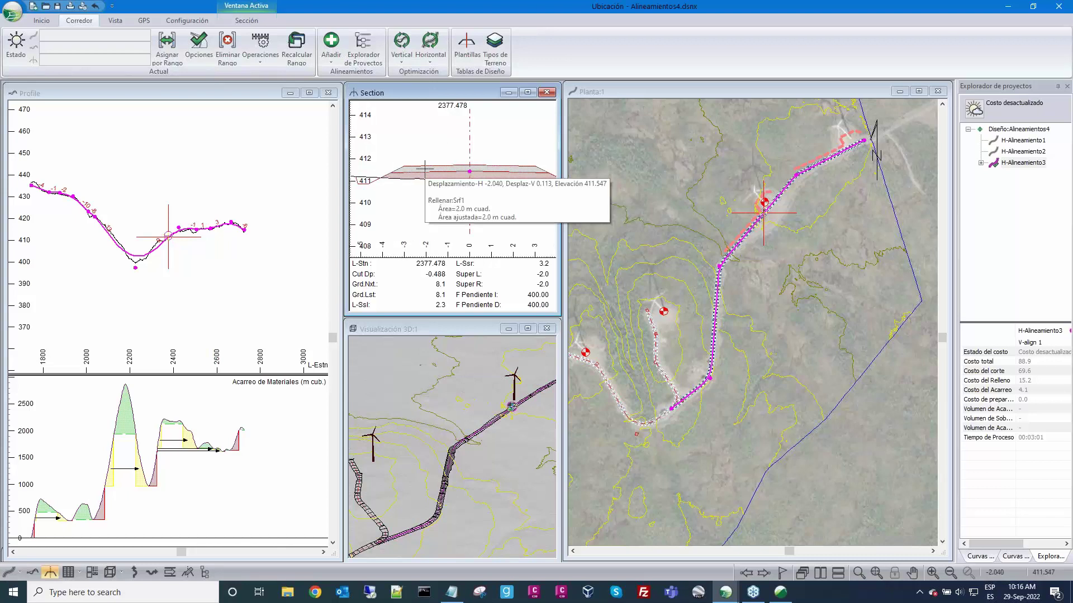
scroll(425, 170, "up", 2)
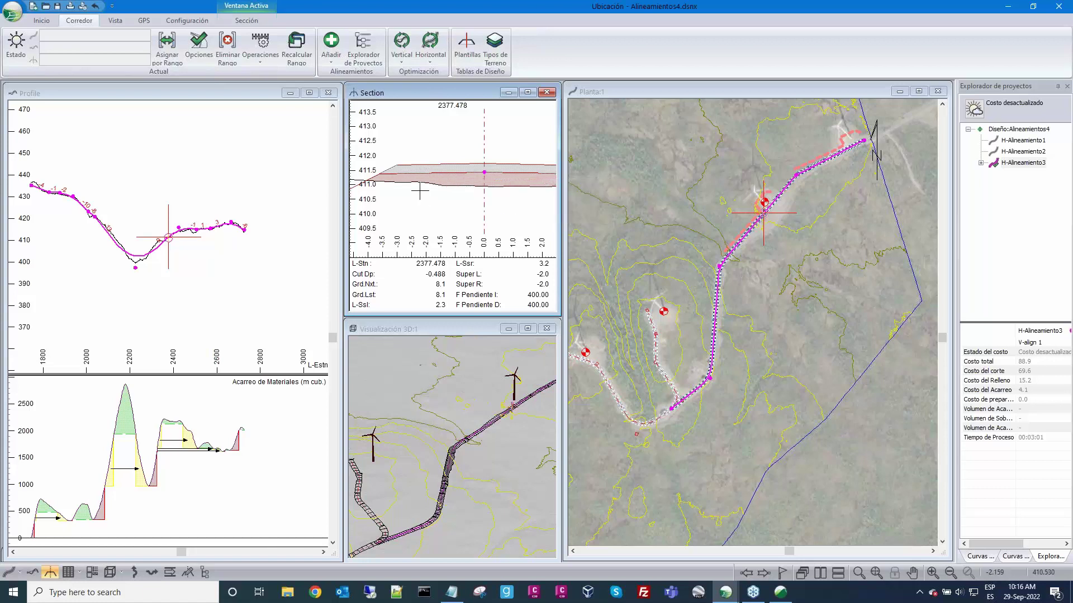
mouse_move(441, 184)
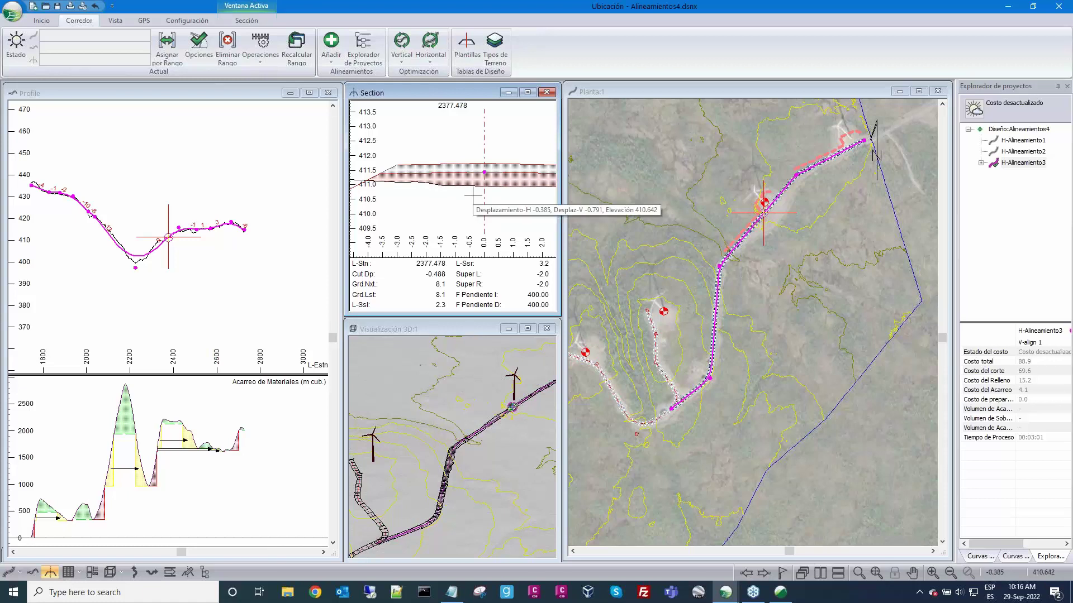
scroll(472, 195, "down", 2)
middle_click_drag(475, 191, 463, 194)
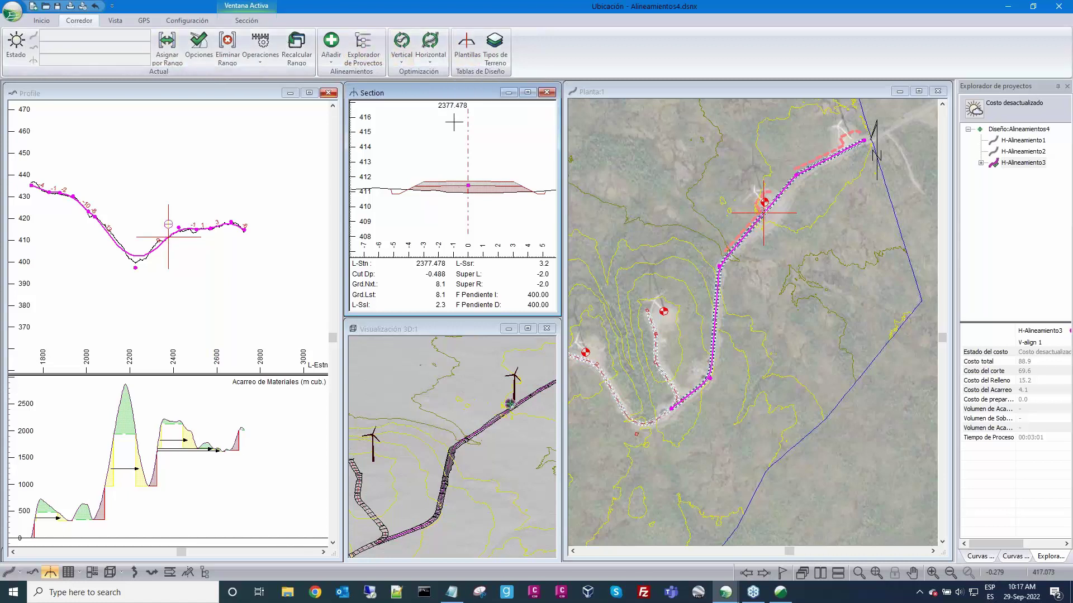
Step: Open the template editor and compare the DF - Rural template with RES - Resource Low Volume, checking its section's points and layers
left_click(467, 50)
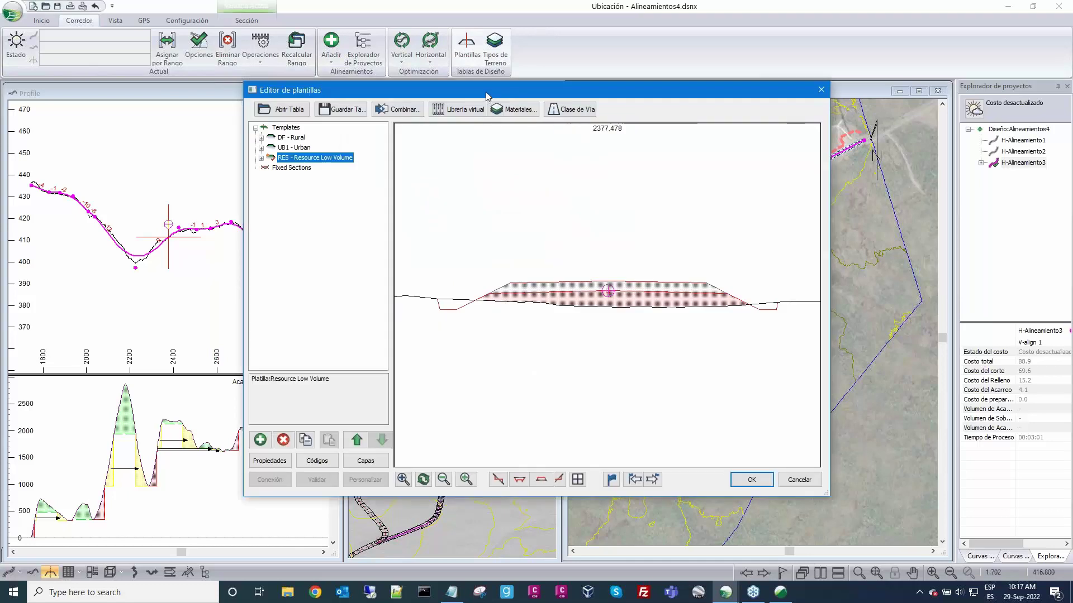
left_click_drag(487, 96, 540, 82)
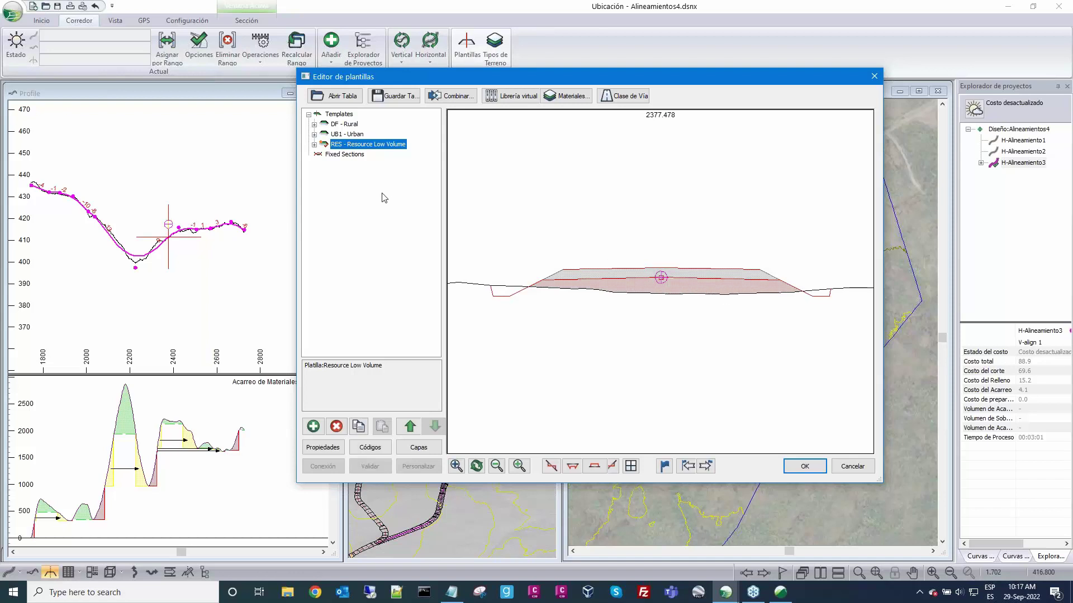
left_click(335, 125)
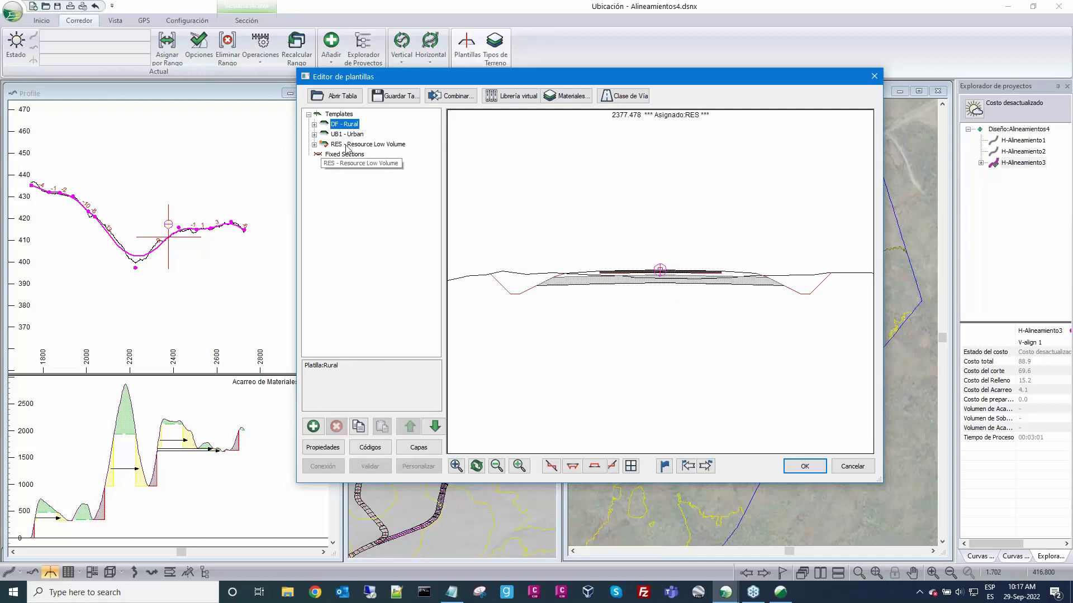
left_click(346, 145)
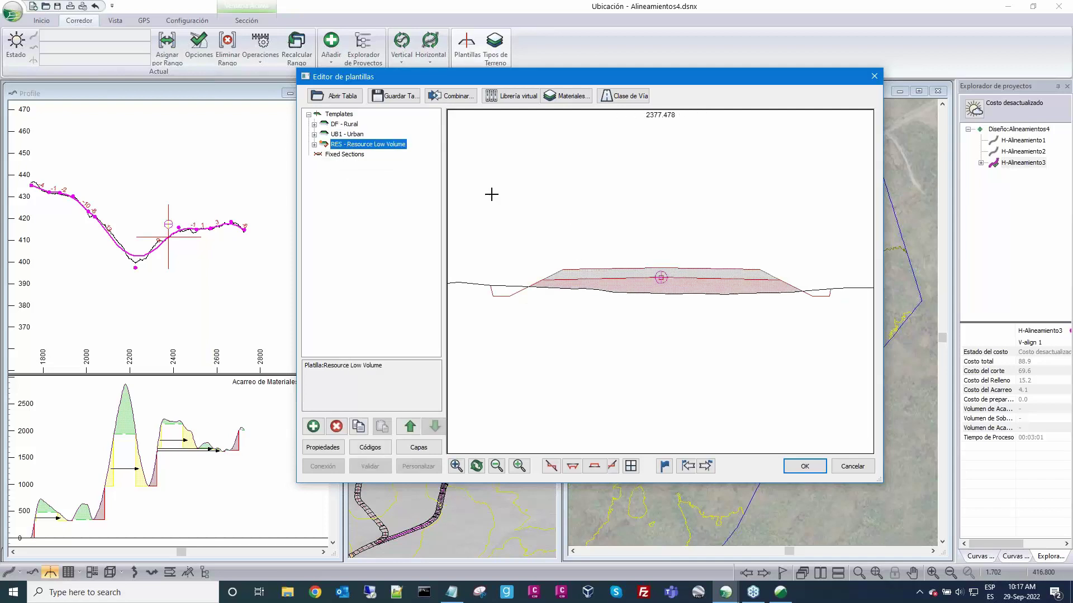
mouse_move(491, 194)
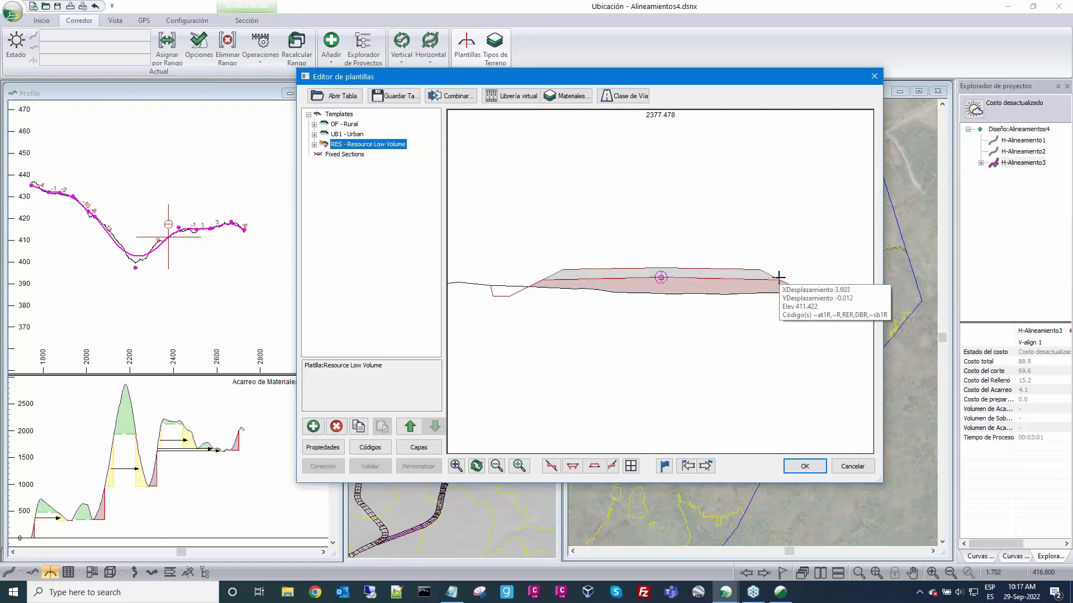
mouse_move(778, 285)
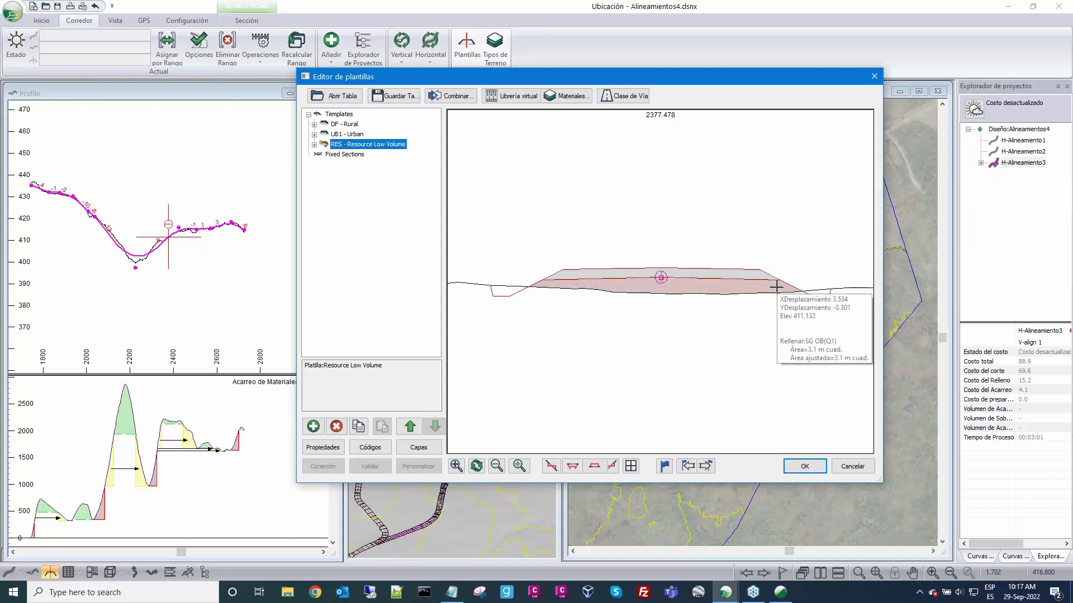
mouse_move(462, 247)
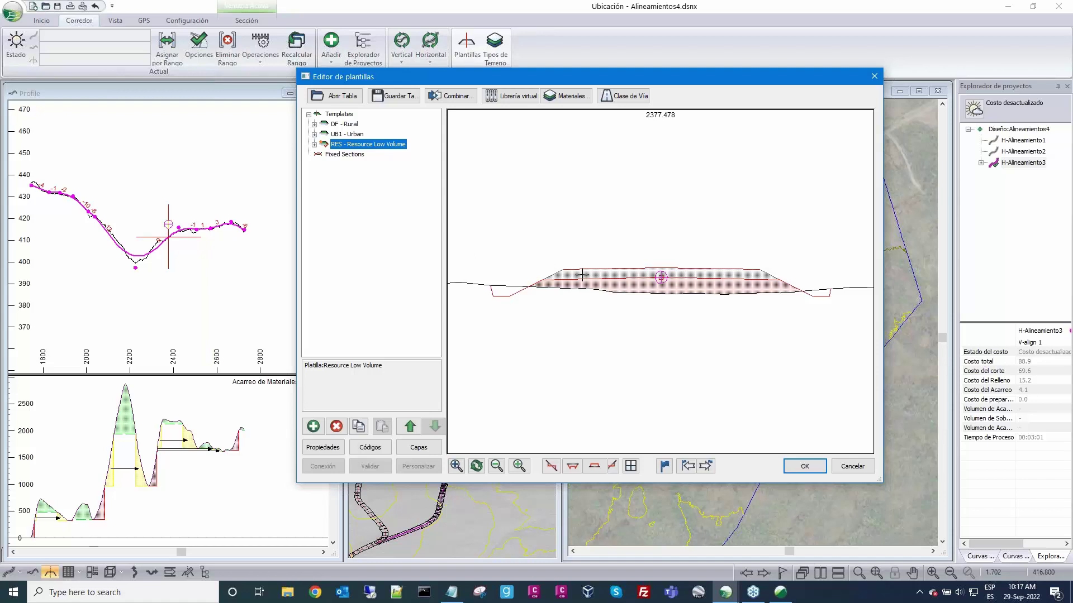
mouse_move(581, 274)
Step: Review the component categories in the virtual template library, then close it without retrieving any
left_click(515, 102)
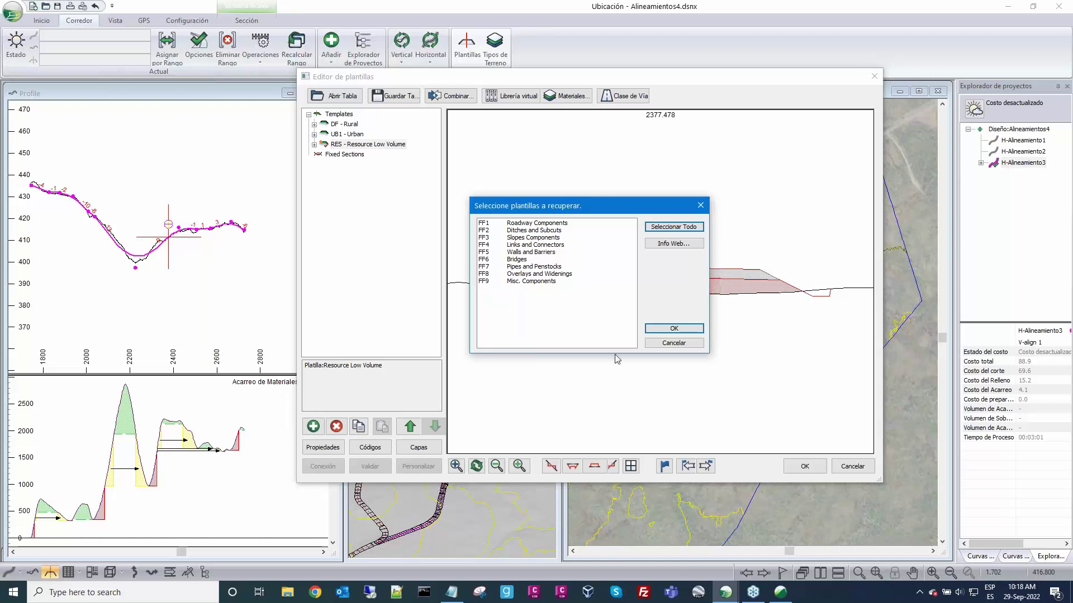
left_click(652, 343)
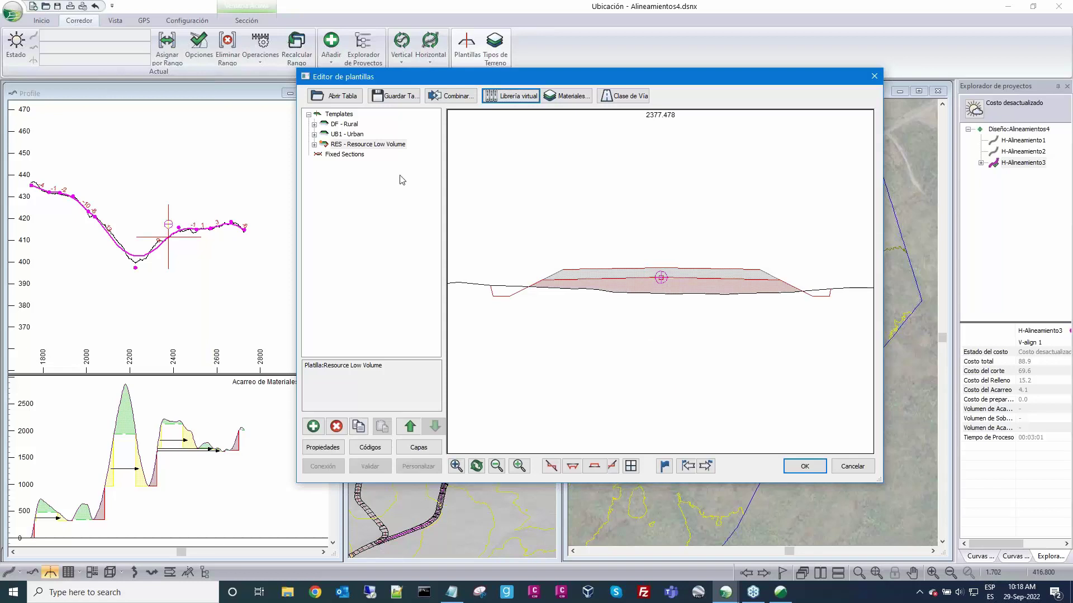
Step: Merge the EOL - Eólica con Plataforma template from EOLICA_PLATAFORMA.tpl into the current template table
left_click(451, 97)
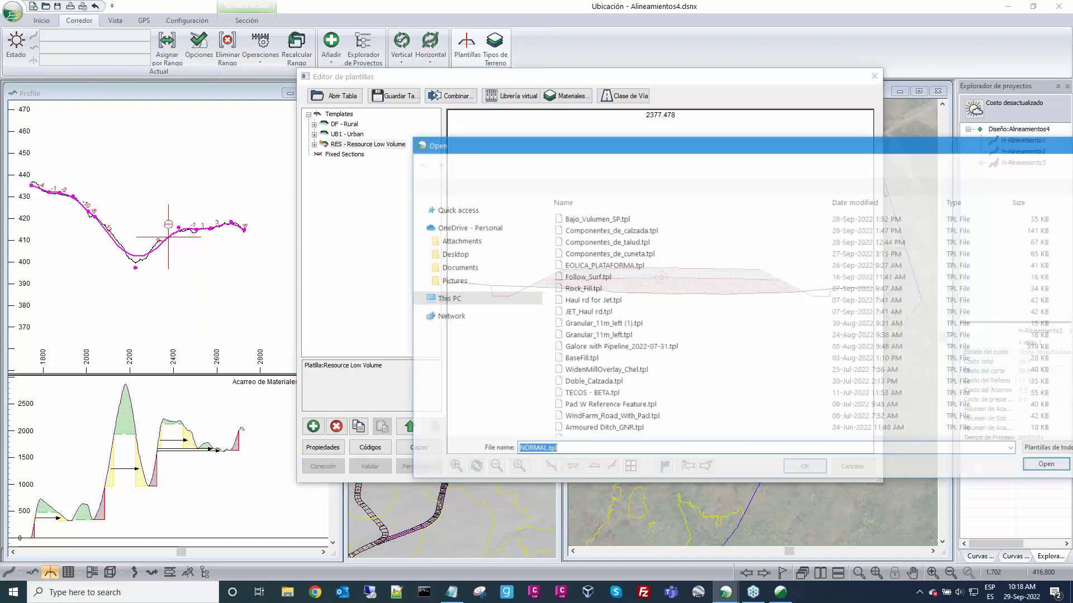
left_click(598, 266)
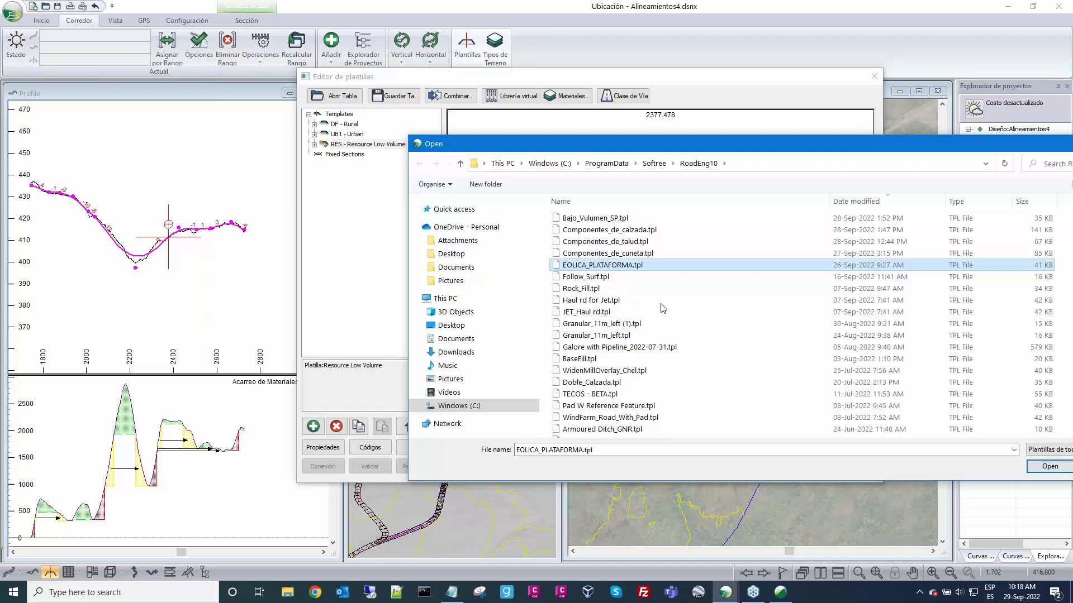
left_click(1035, 471)
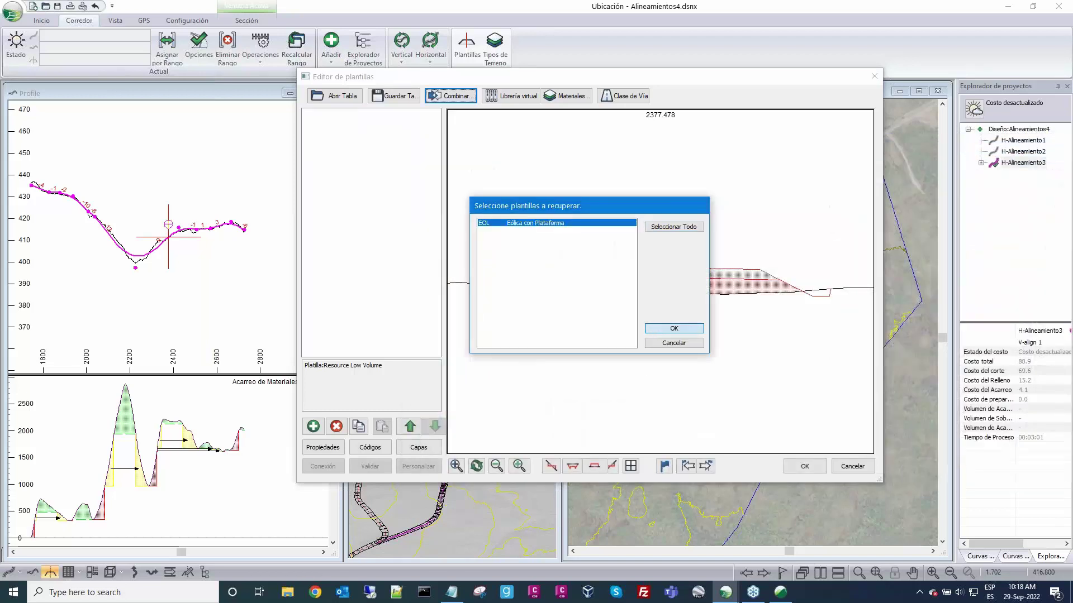
left_click(674, 328)
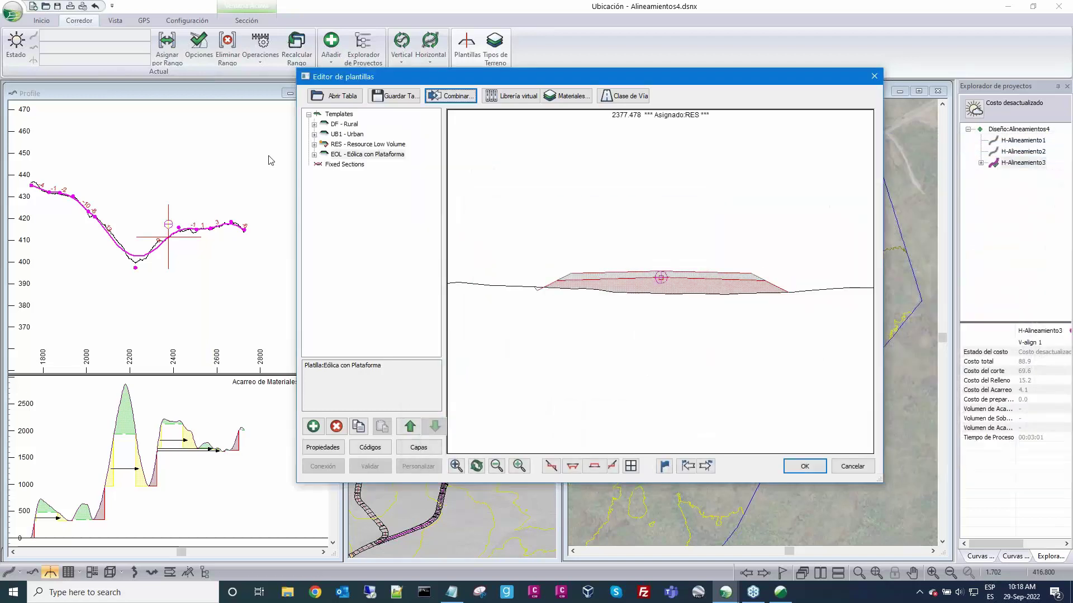
Step: Inspect the left road-and-pad component of the EOL template, checking its PadOffsetOutside parameter without changing its properties
left_click(339, 156)
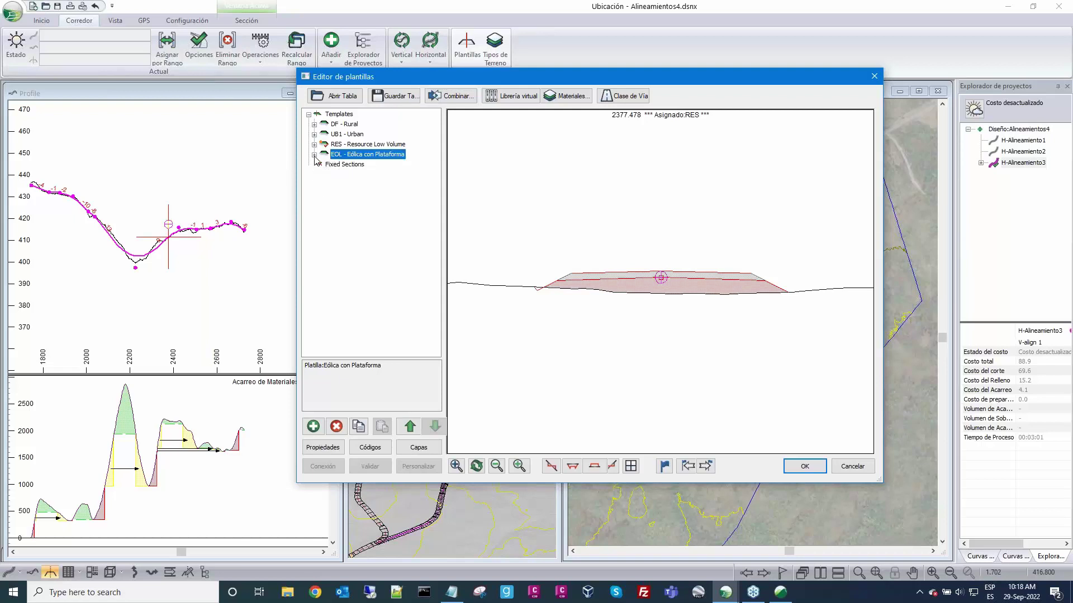
left_click(314, 155)
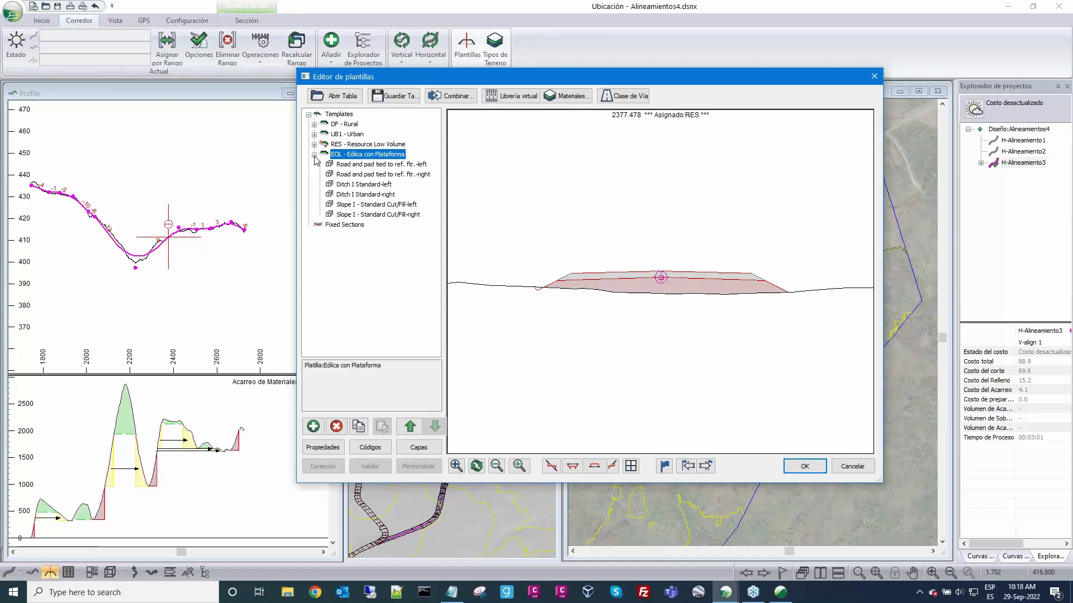
left_click(351, 165)
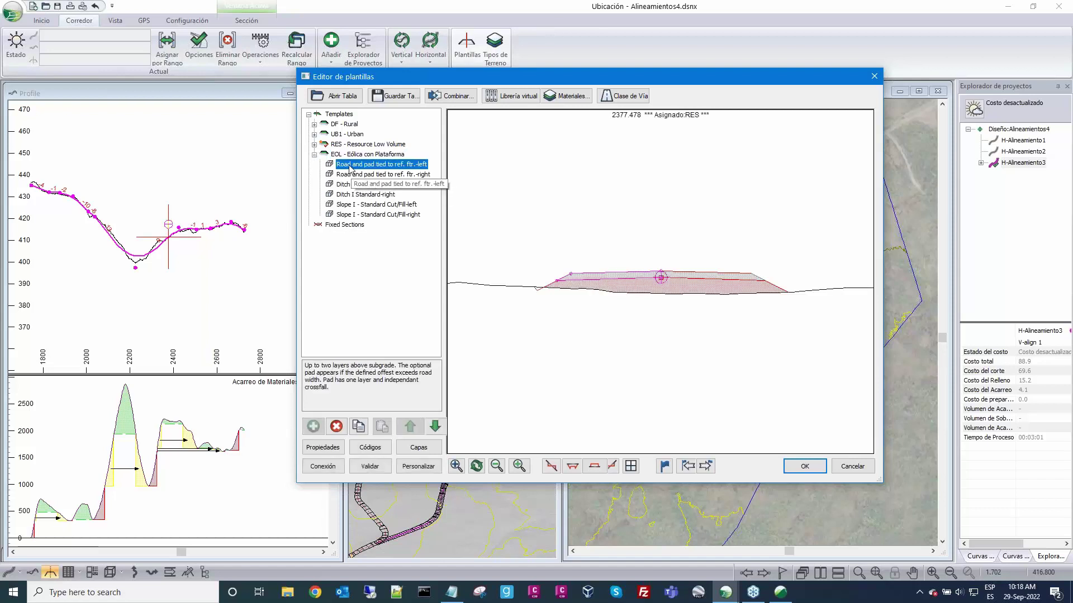
left_click(324, 449)
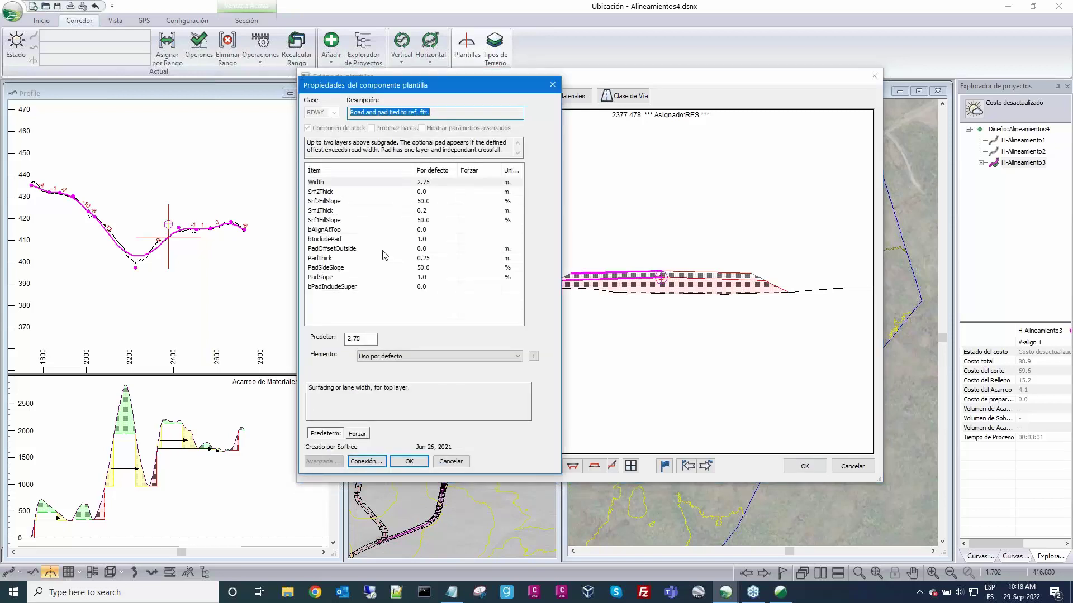
left_click(384, 249)
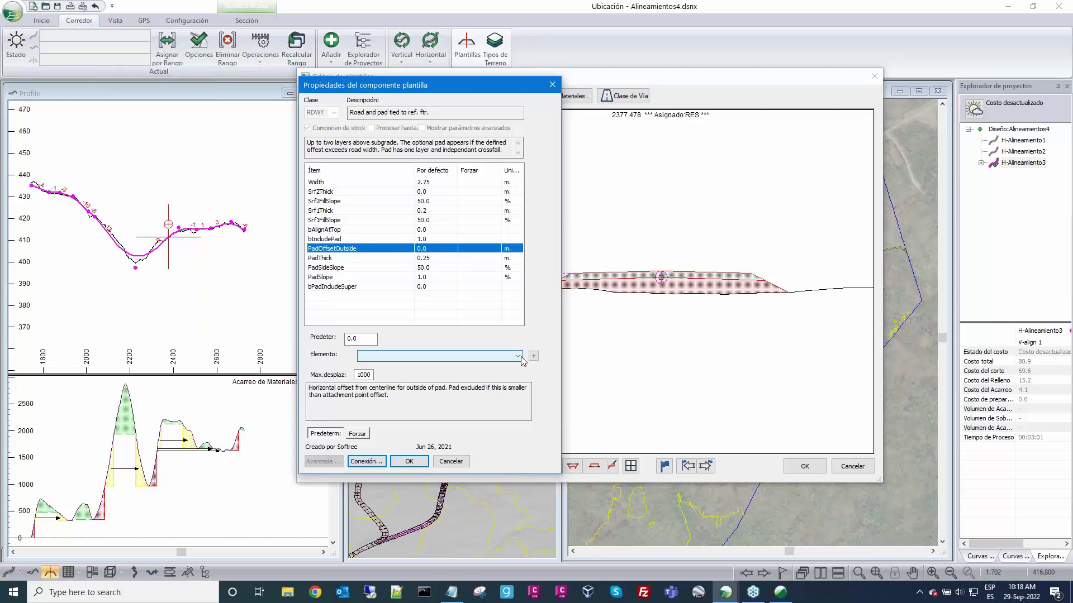
left_click(450, 462)
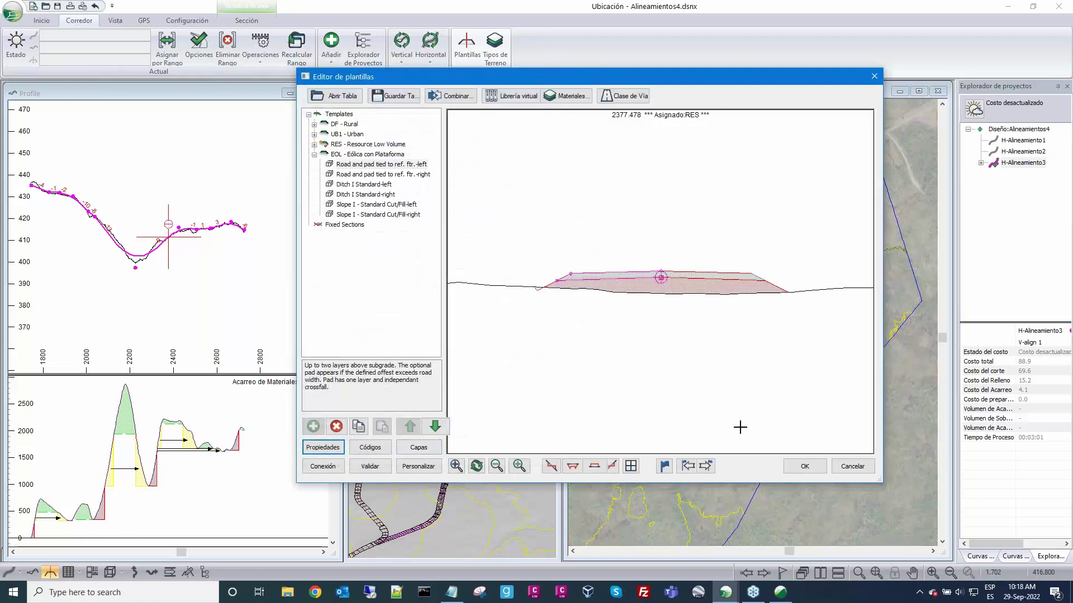
Step: Accept the updated templates and assign EOL Eólica con Plataforma to the full range of H-Alineamiento3, recalculating the alignment and cost
left_click(802, 470)
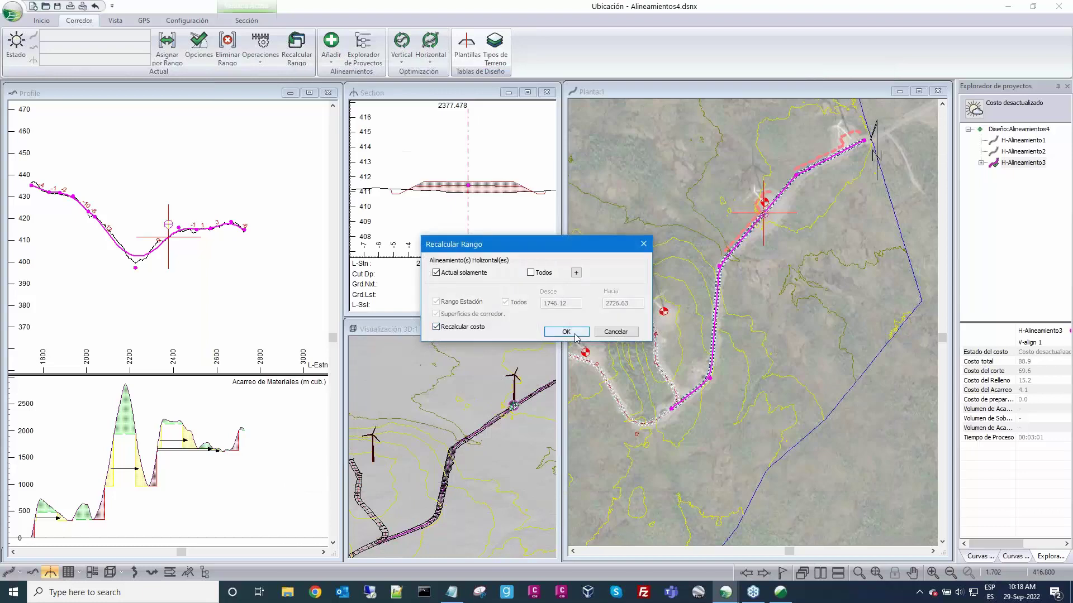
left_click(566, 332)
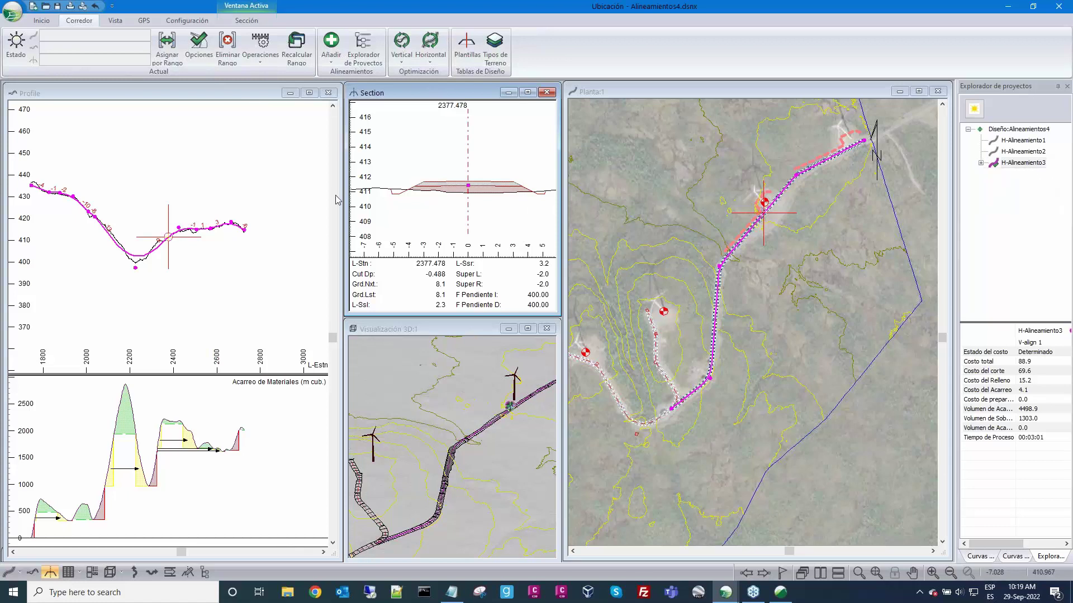
left_click(167, 48)
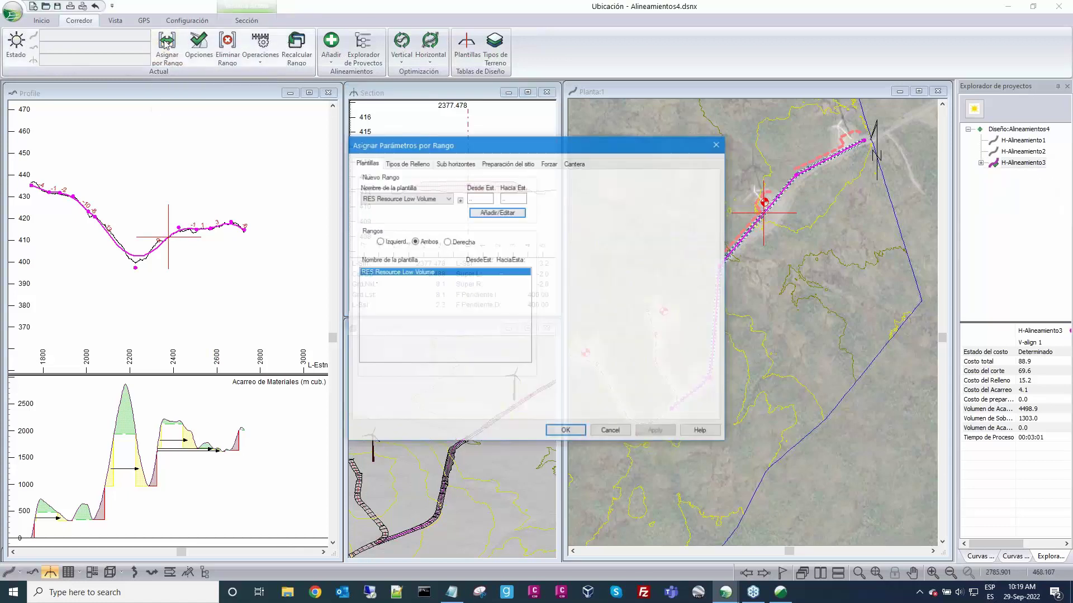
left_click(447, 198)
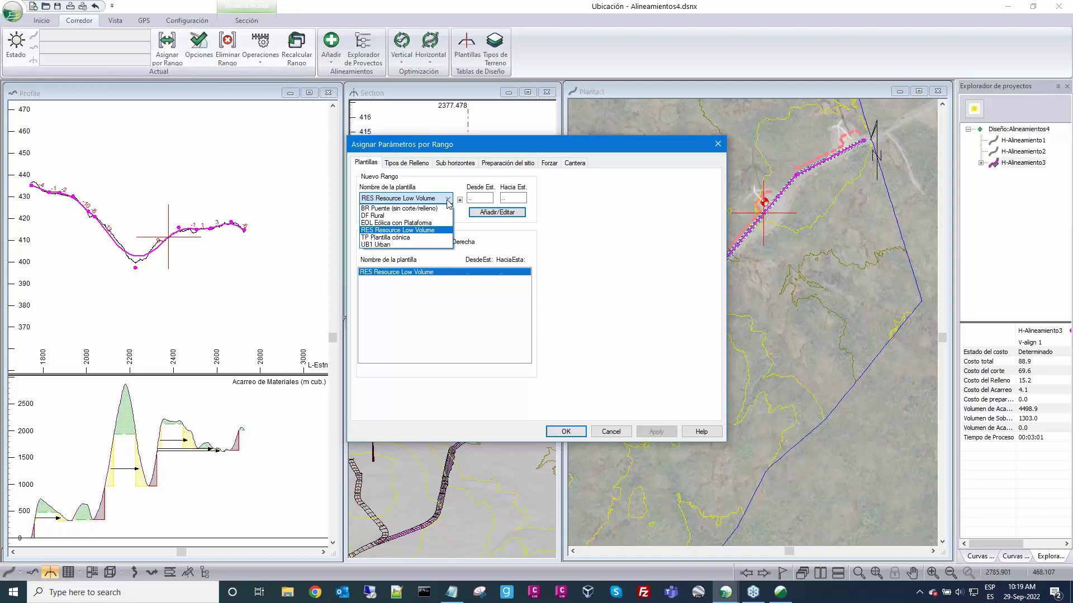
left_click(375, 224)
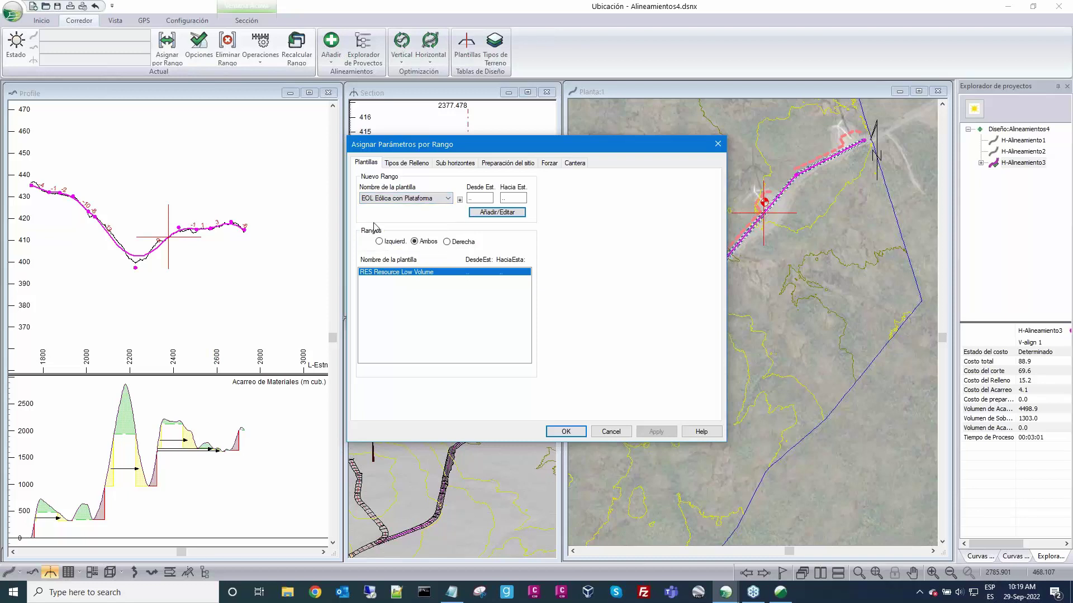
left_click(491, 212)
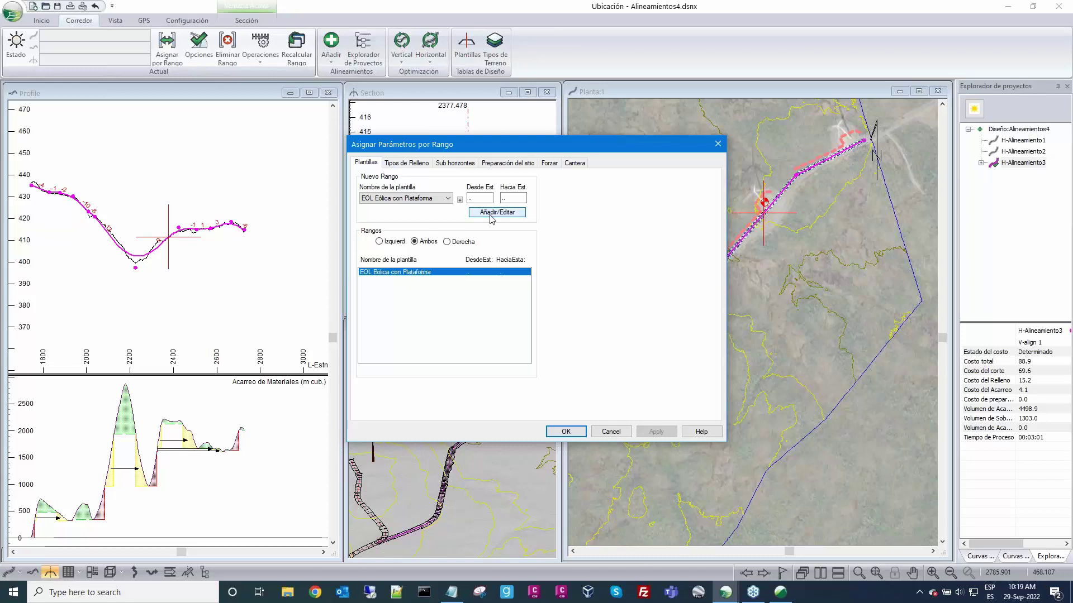
left_click(564, 431)
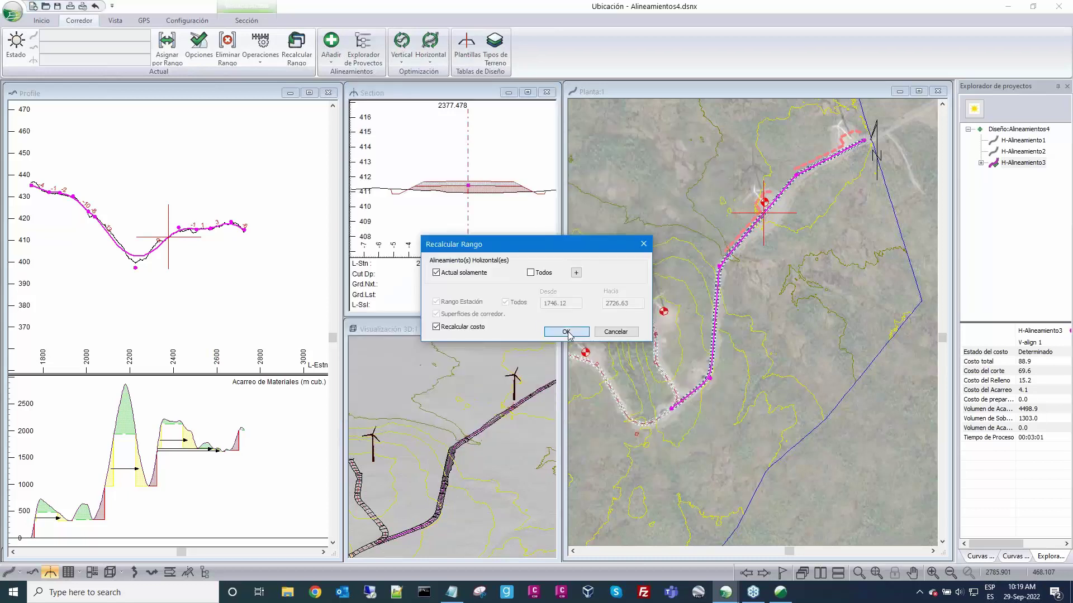
left_click(565, 332)
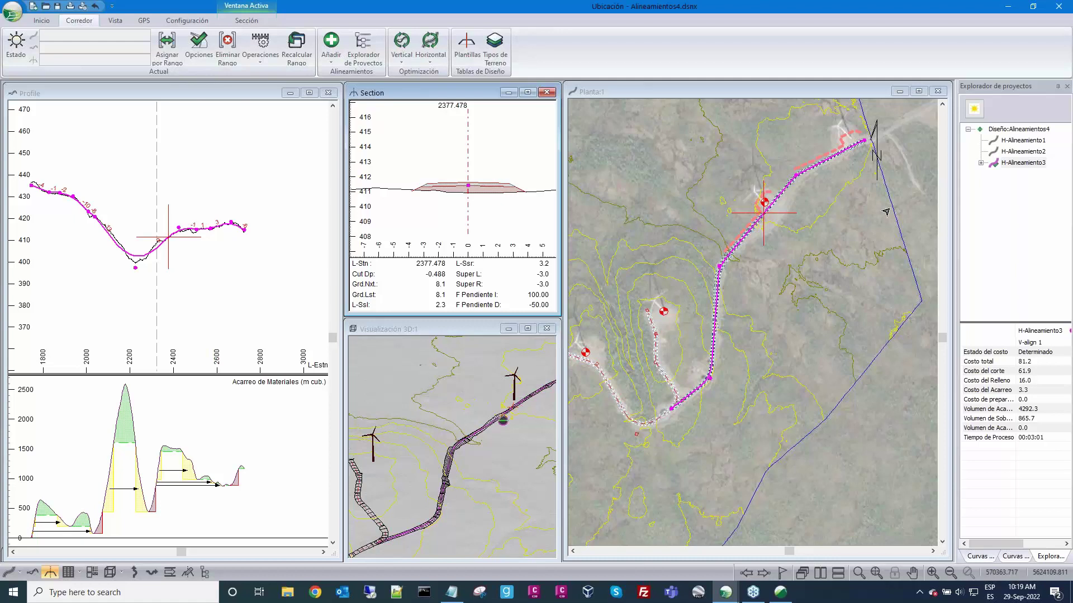
Step: Make H-Alineamiento2 current and assign EOL Eólica con Plataforma to its full range, recalculating the alignment and cost
left_click(1015, 156)
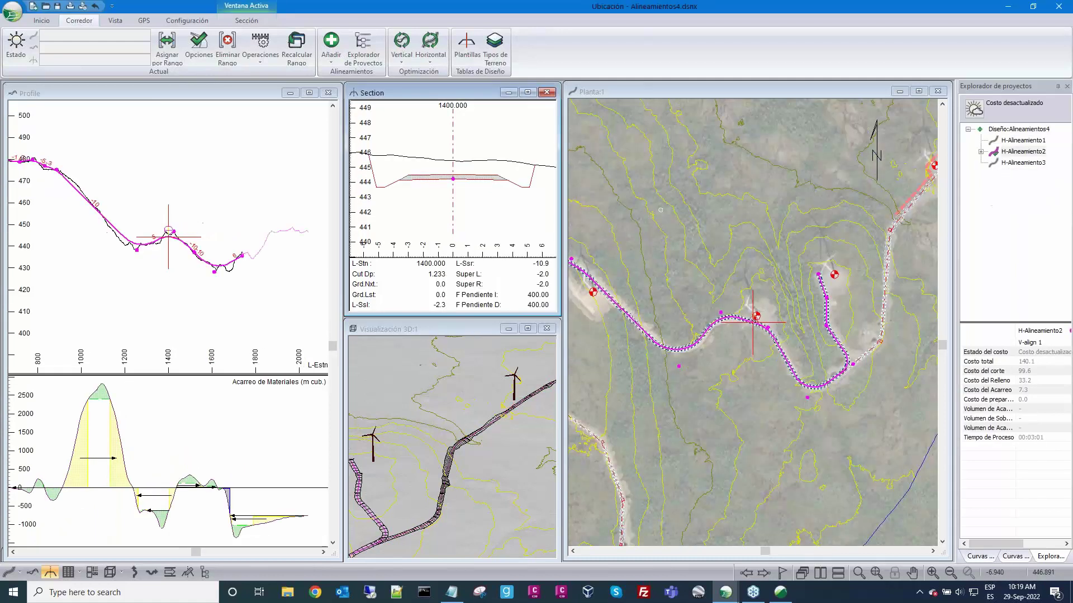
left_click(167, 49)
left_click(449, 199)
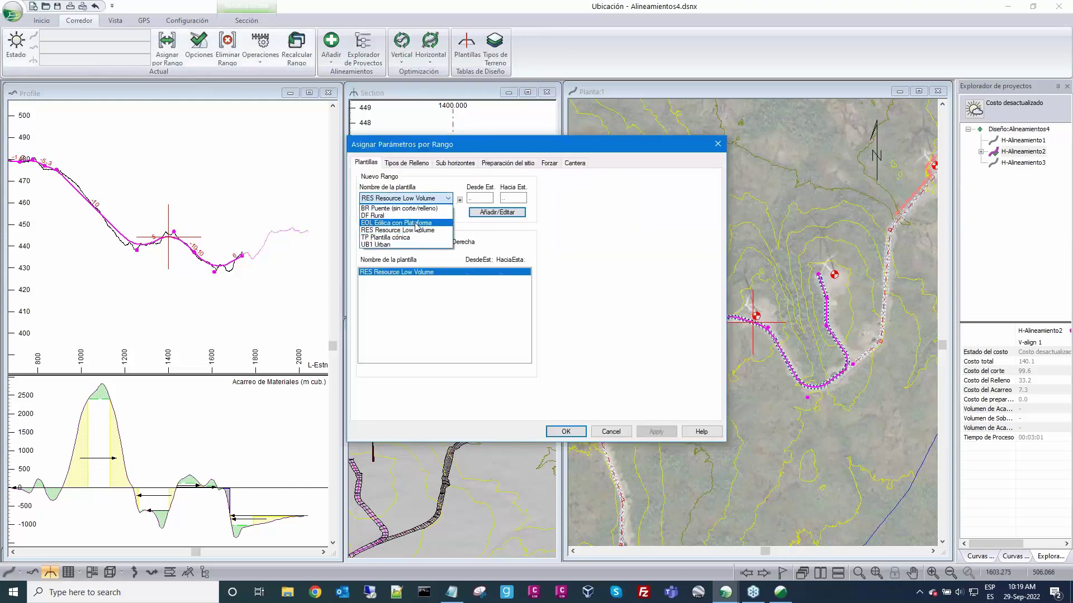
left_click(416, 222)
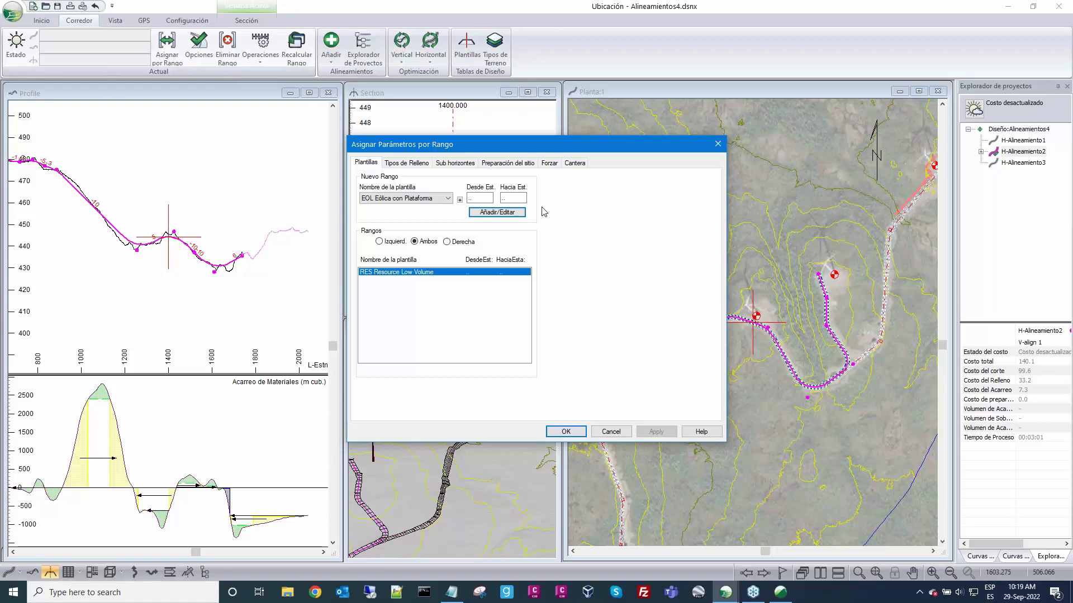
left_click(497, 213)
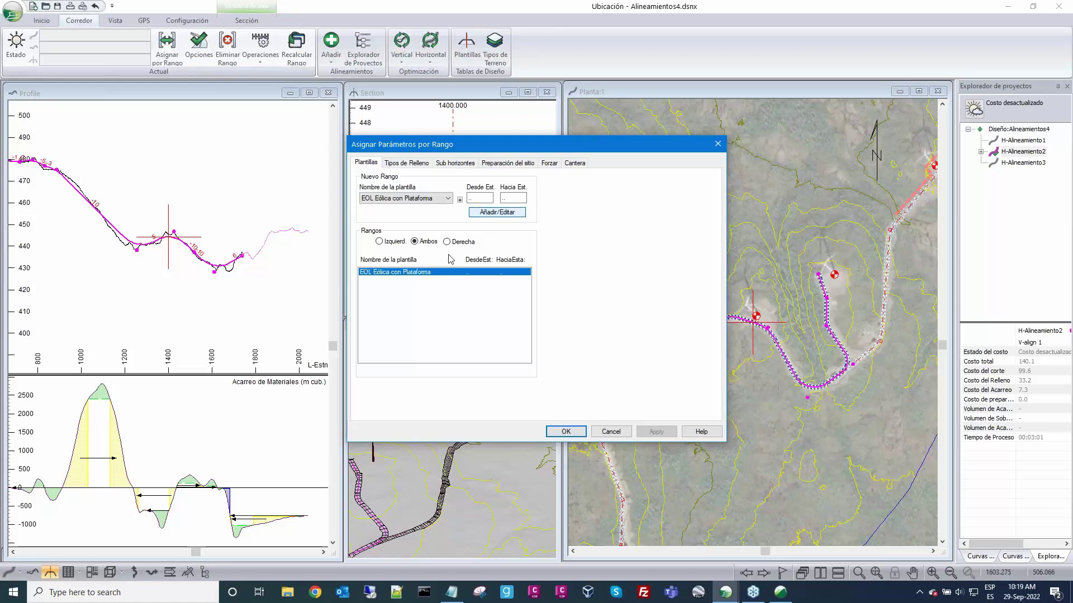
left_click(566, 432)
left_click(565, 332)
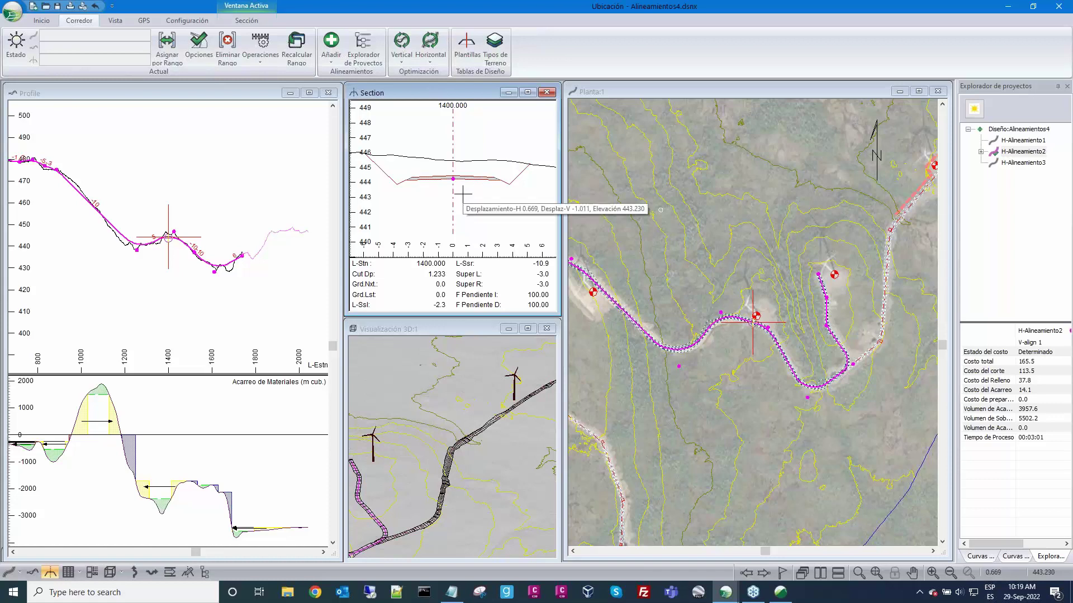
Step: Examine the turbine sites along H-Alineamiento2 in the plan, focusing on the turbine pad area at the alignment's end
scroll(716, 303, "down", 1)
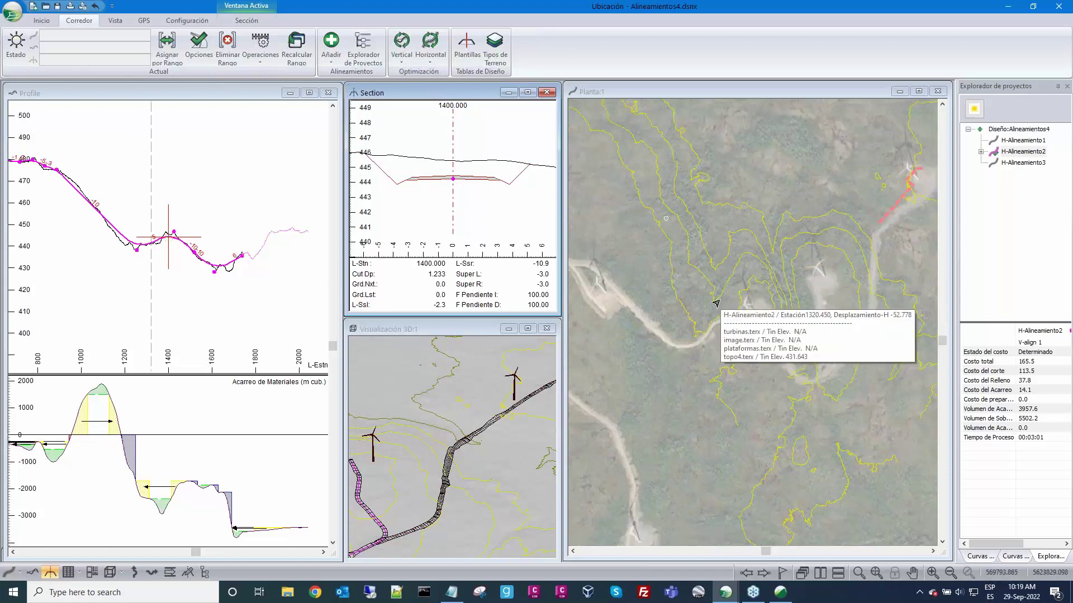
scroll(668, 268, "down", 1)
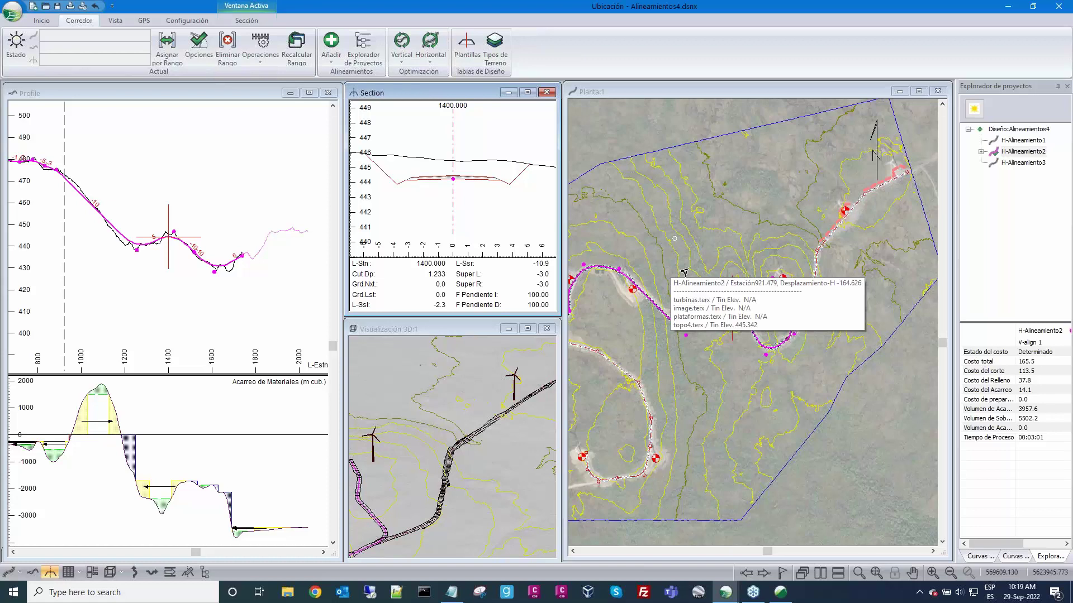
scroll(821, 296, "up", 1)
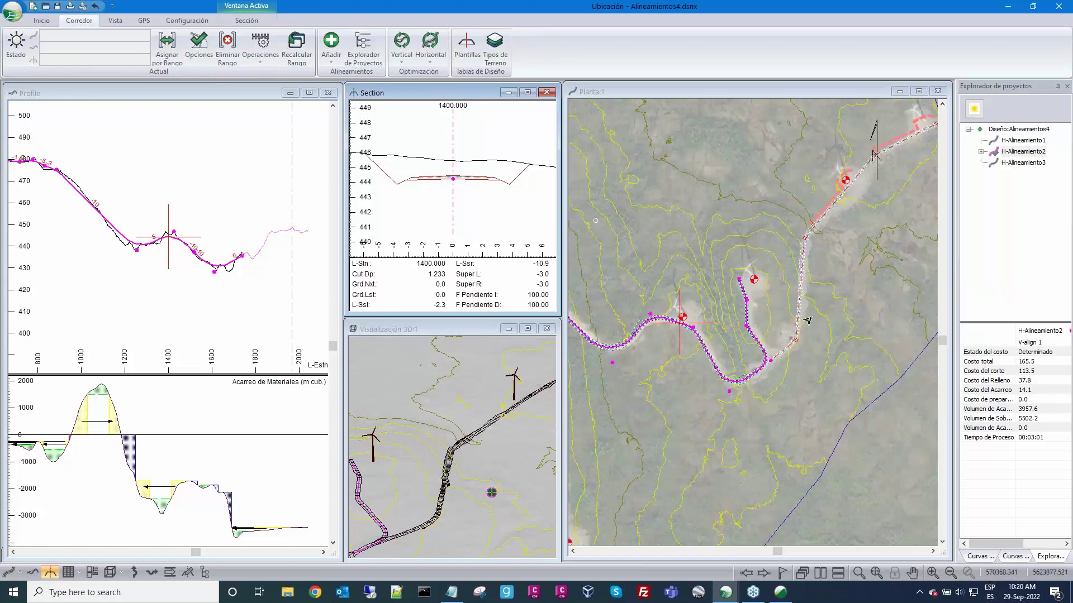
scroll(796, 326, "up", 1)
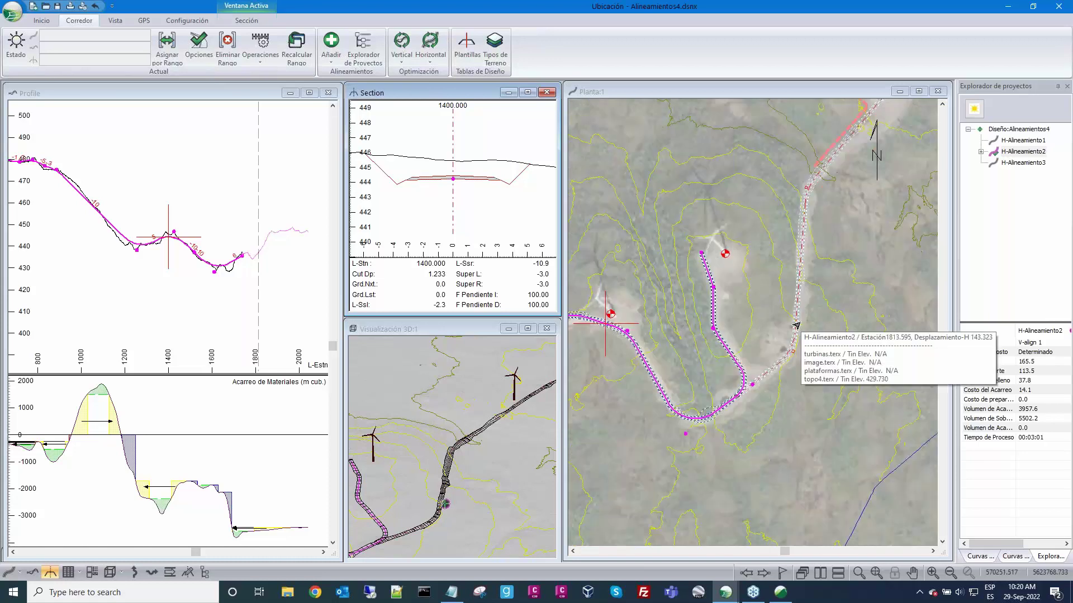
left_click(743, 296)
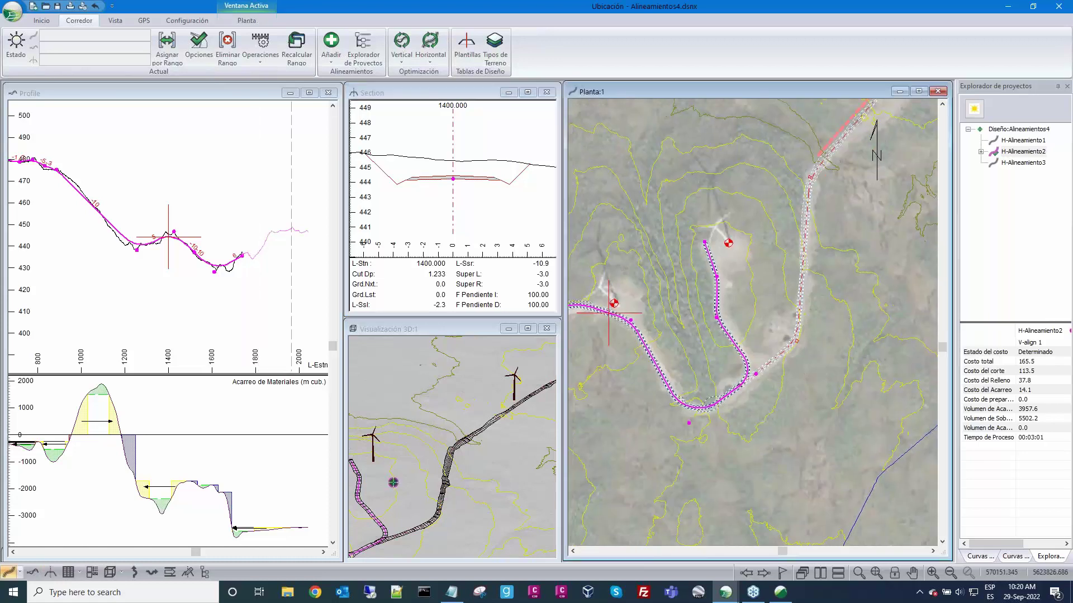
scroll(718, 217, "up", 1)
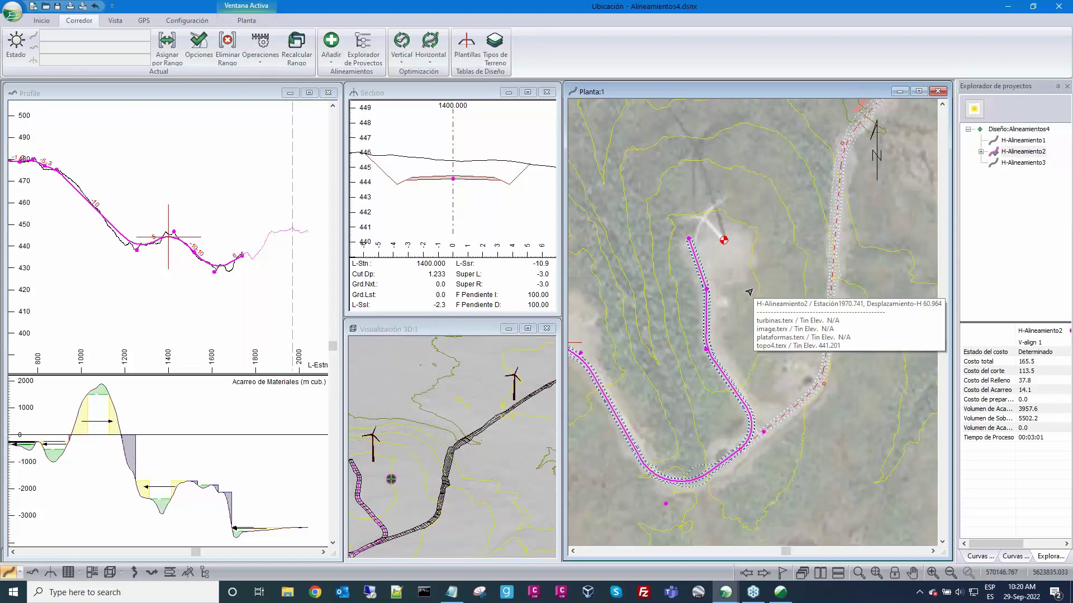
scroll(749, 292, "up", 1)
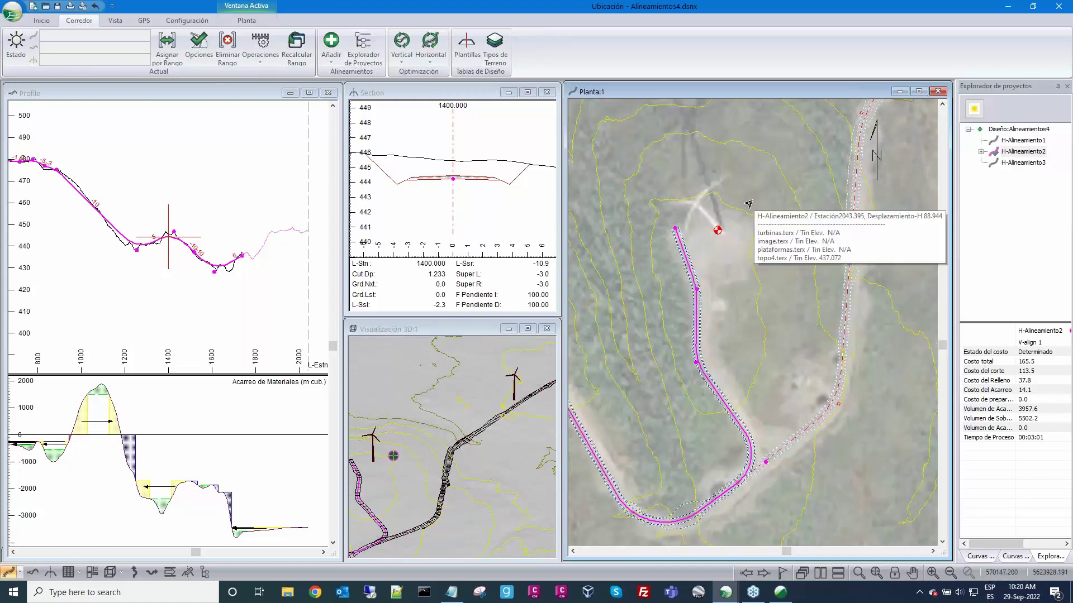
Step: Make H-Alineamiento1 current and add a new horizontal alignment named Plataforma_1, shown in the background
left_click(1014, 144)
double_click(1014, 141)
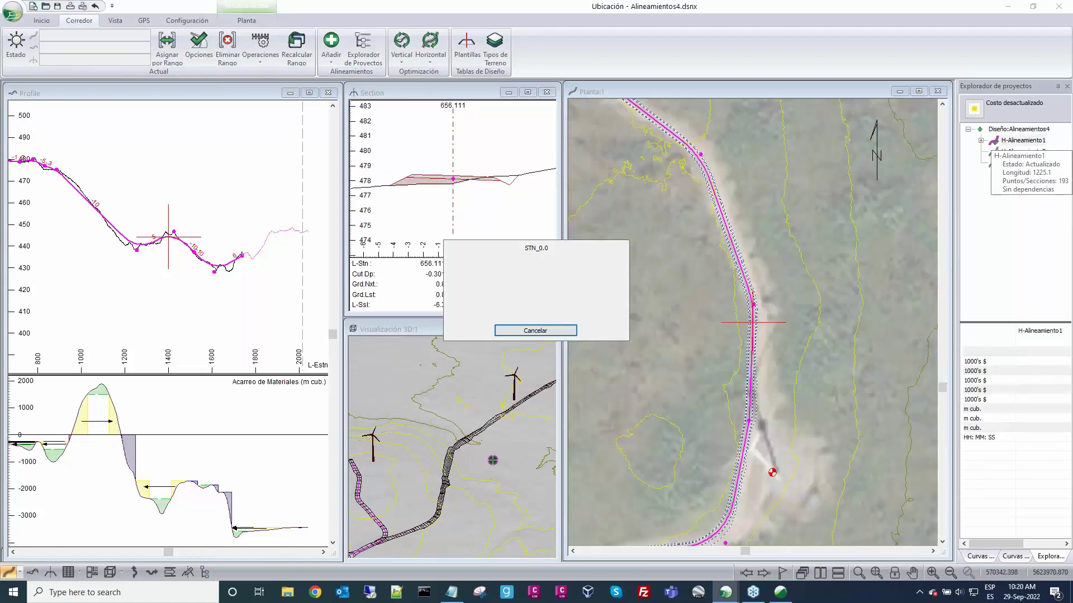
right_click(1004, 144)
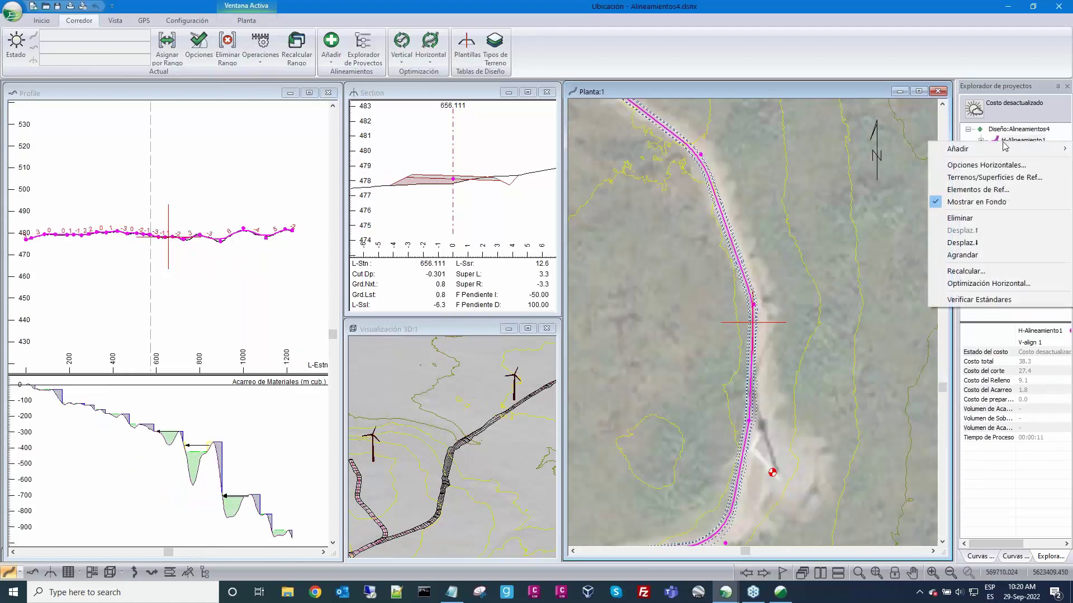
mouse_move(984, 148)
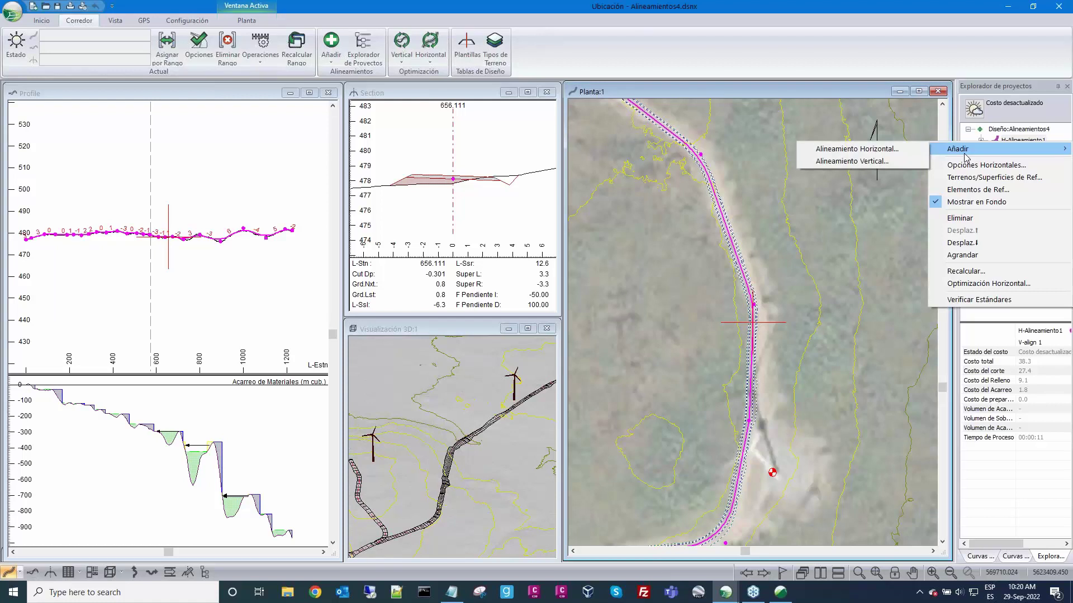
left_click(817, 149)
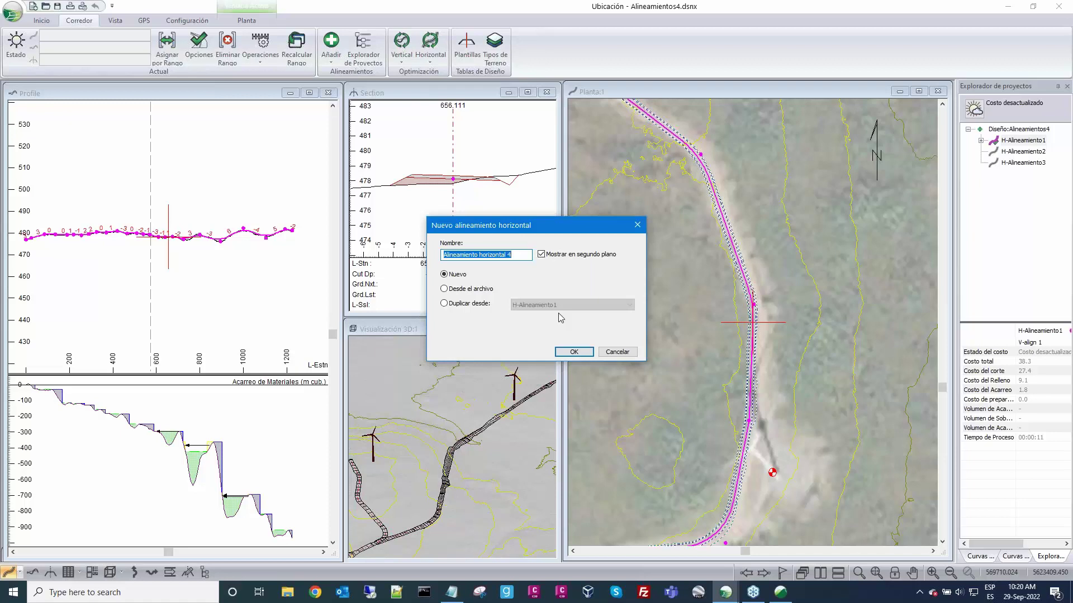
type("Plataforma_1")
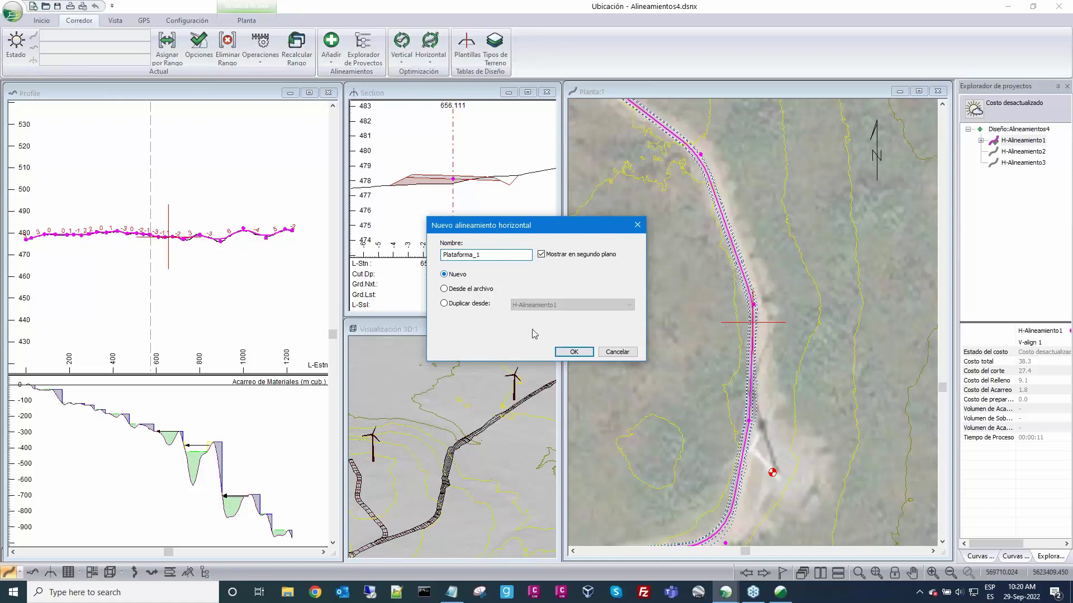
left_click(572, 352)
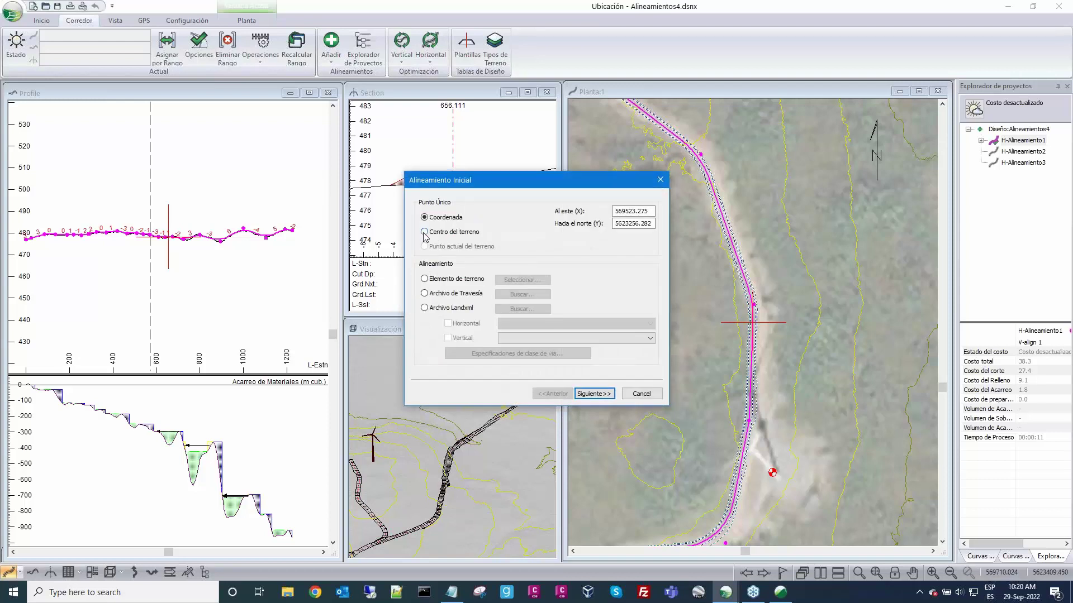
Step: Start Plataforma_1 from the terrain centre (Centro del terreno) with an empty (Vacío) standard template and finish creating the alignment
left_click(425, 233)
left_click(591, 394)
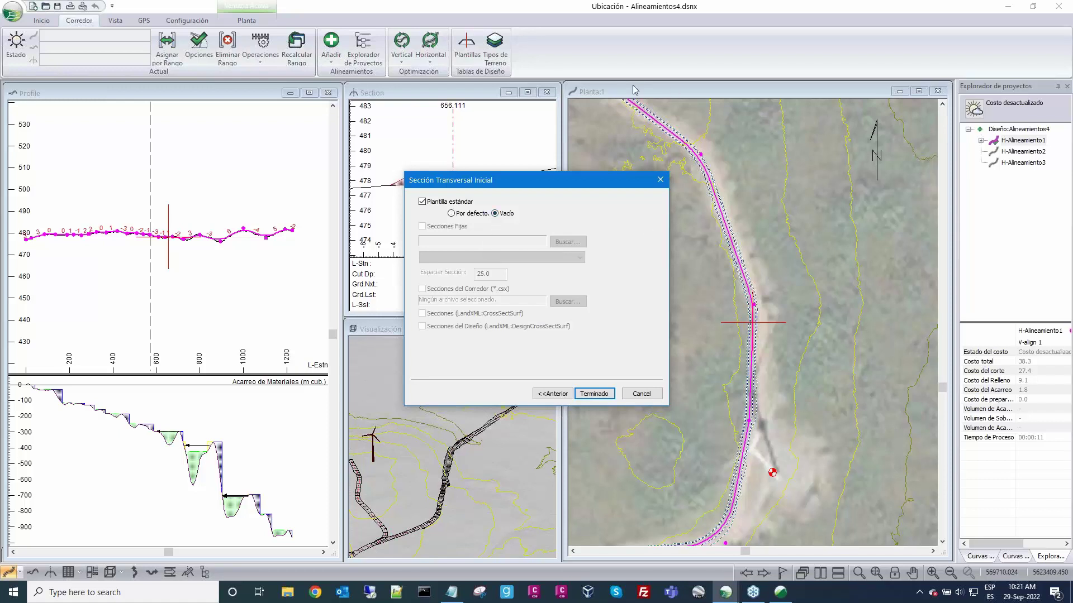
left_click(594, 393)
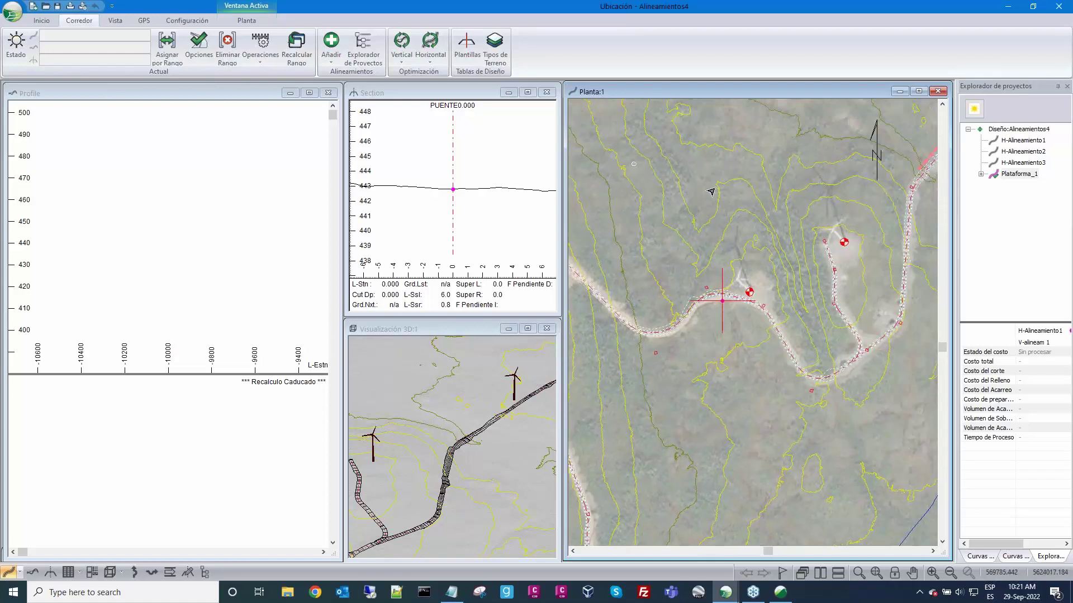
Step: Draw the Plataforma_1 alignment with four IPs, about 72 m long, around the east side of the turbine at H-Alineamiento2's end
right_click(747, 199)
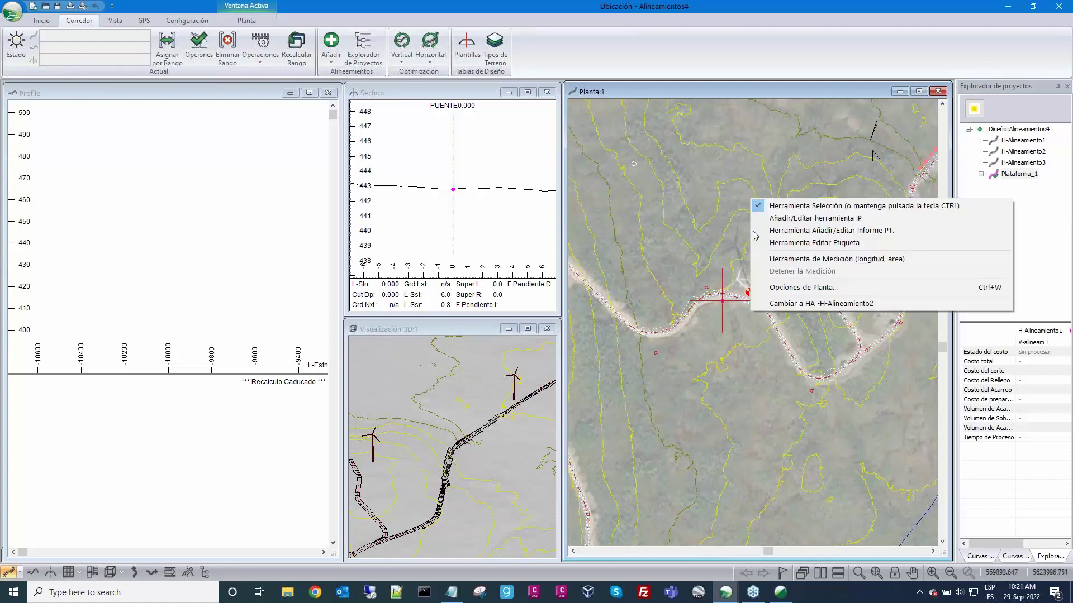
left_click(763, 224)
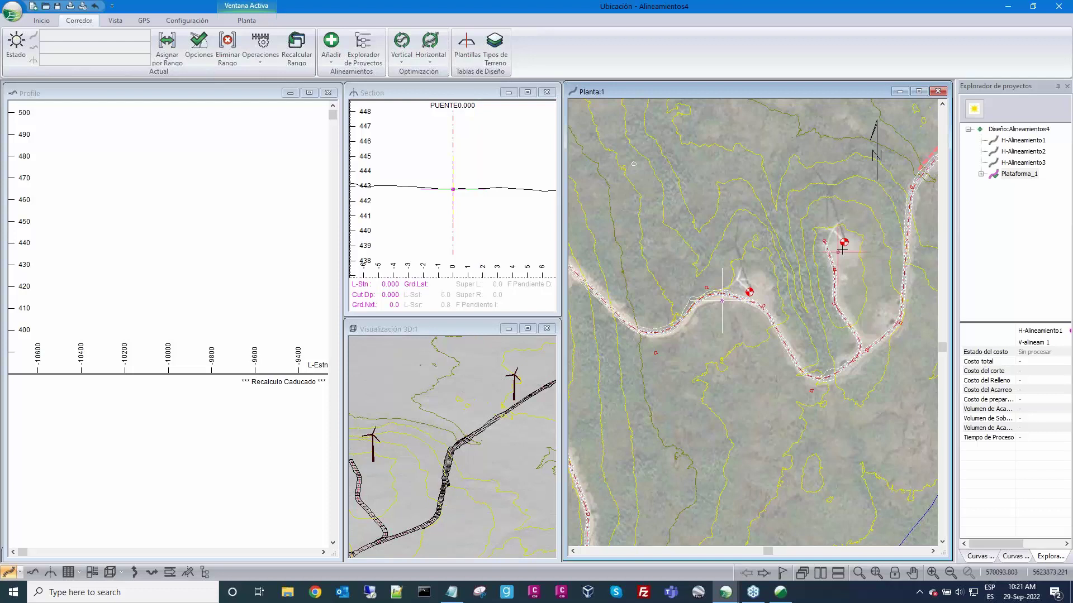
scroll(858, 246, "up", 4)
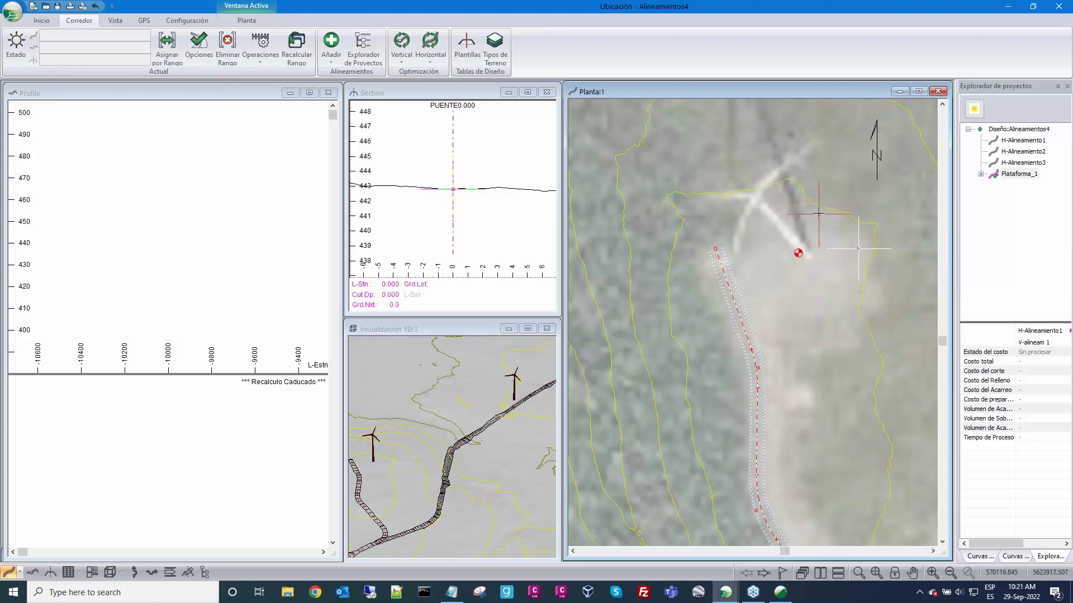
mouse_move(858, 248)
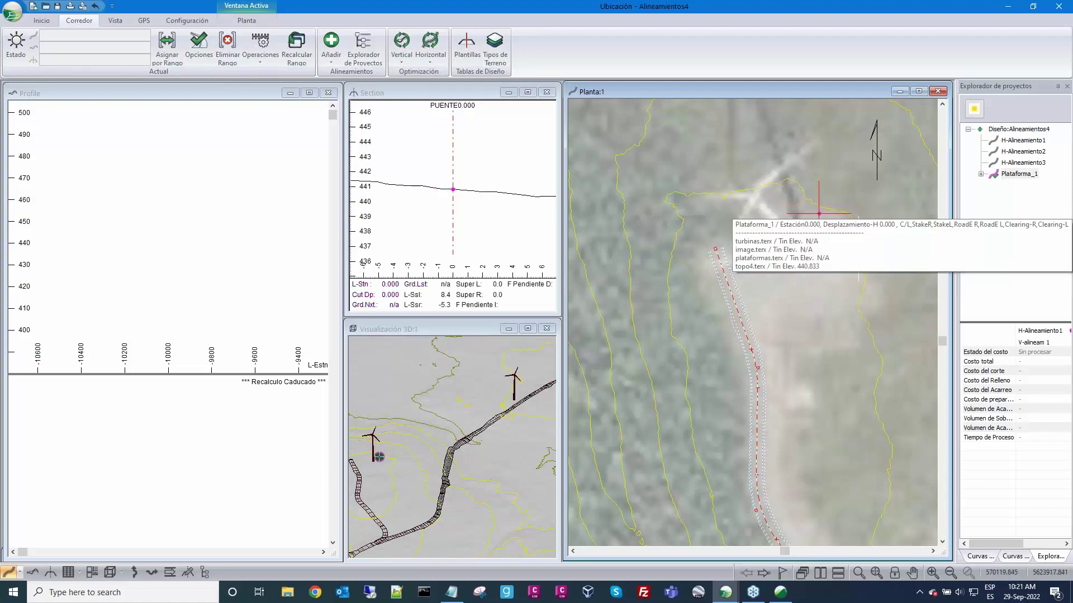
left_click(858, 248)
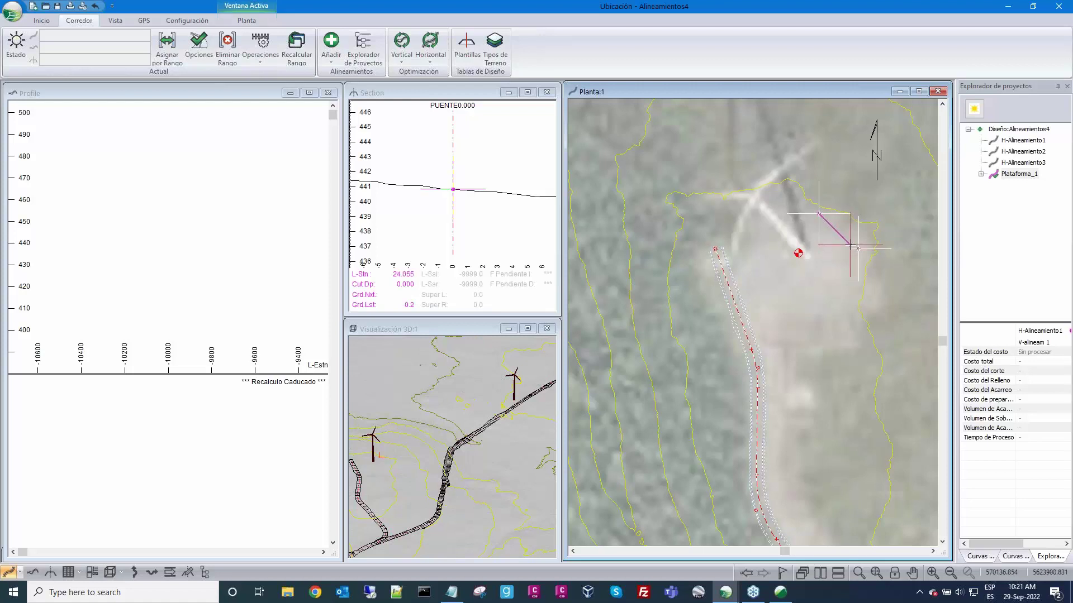
left_click(858, 248)
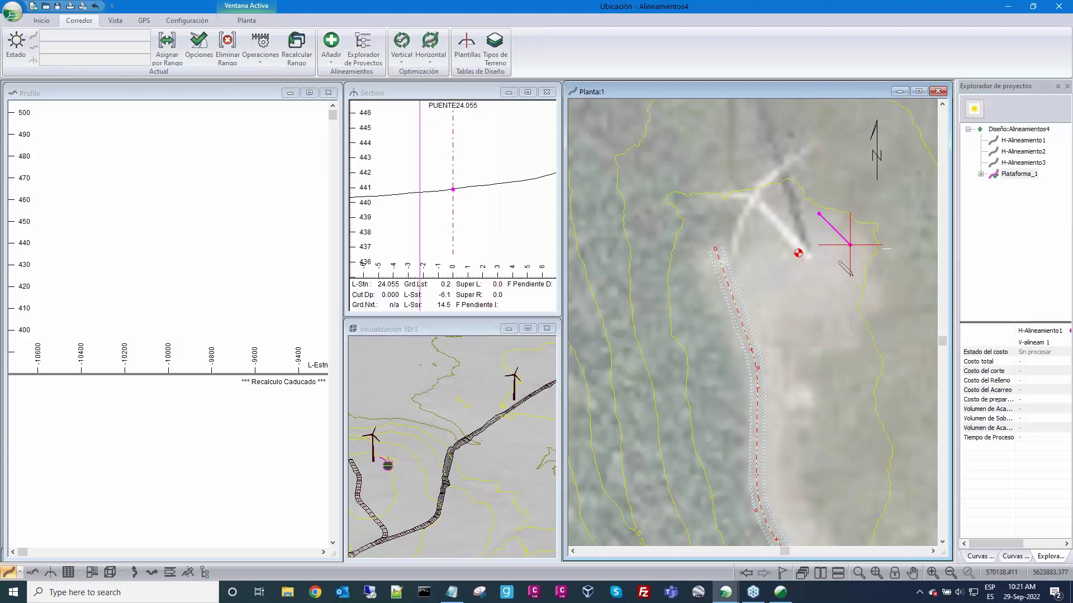
left_click(851, 281)
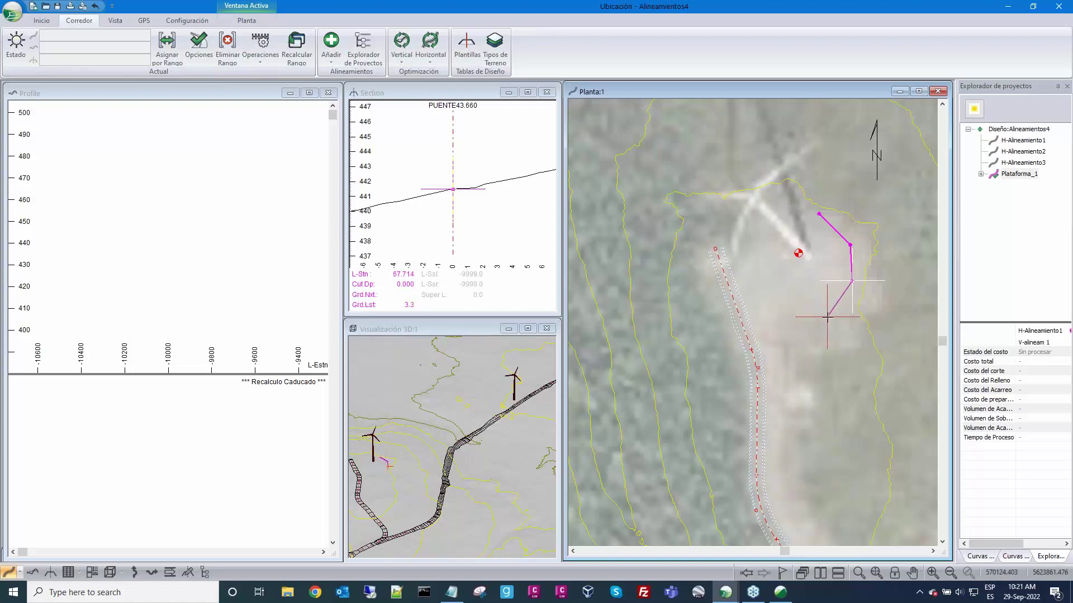
left_click(828, 326)
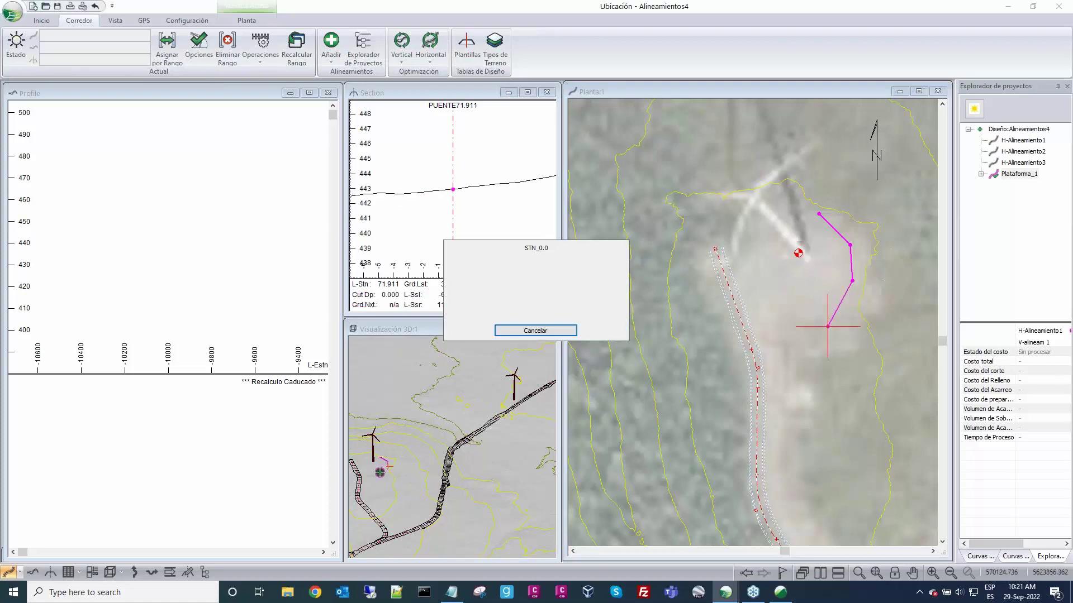
middle_click_drag(847, 163, 834, 144)
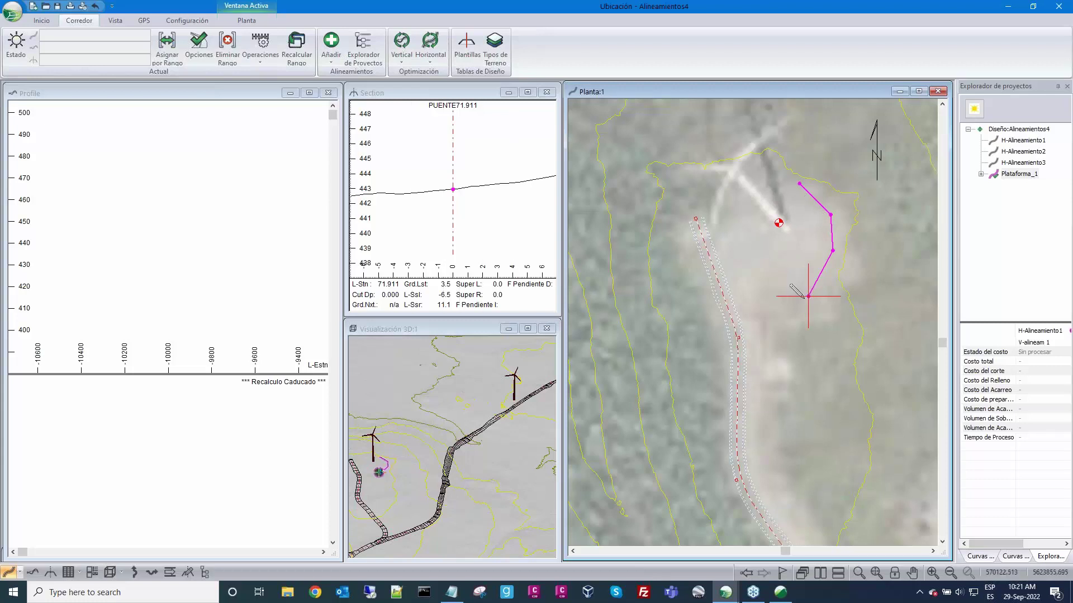
right_click(821, 335)
left_click(847, 343)
Step: Apply a circular curve with a 30 m radius at the second IP of Plataforma_1
mouse_move(737, 326)
mouse_move(807, 294)
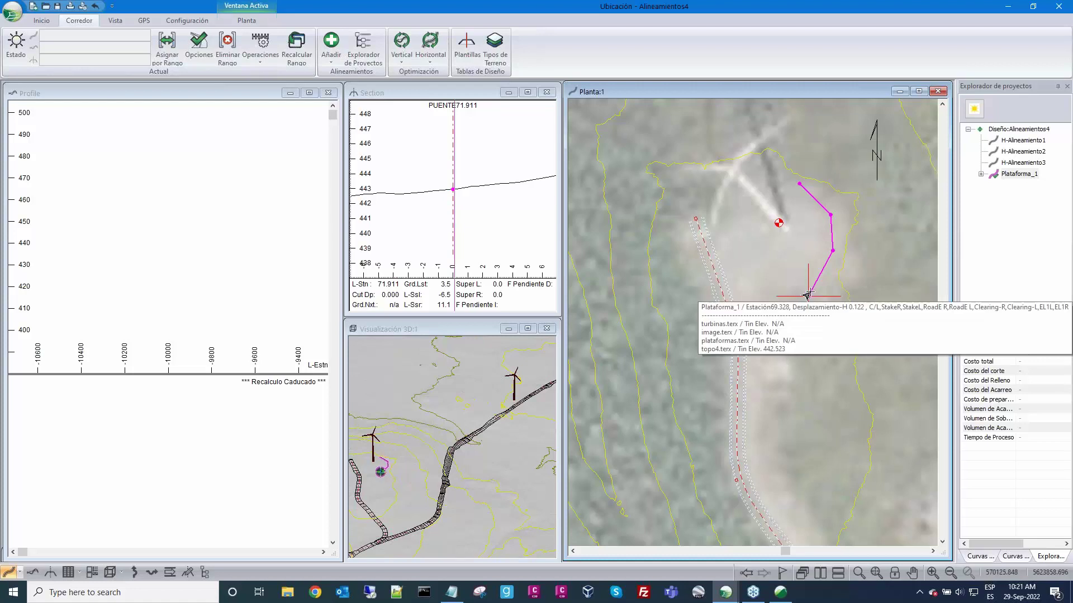
mouse_move(700, 220)
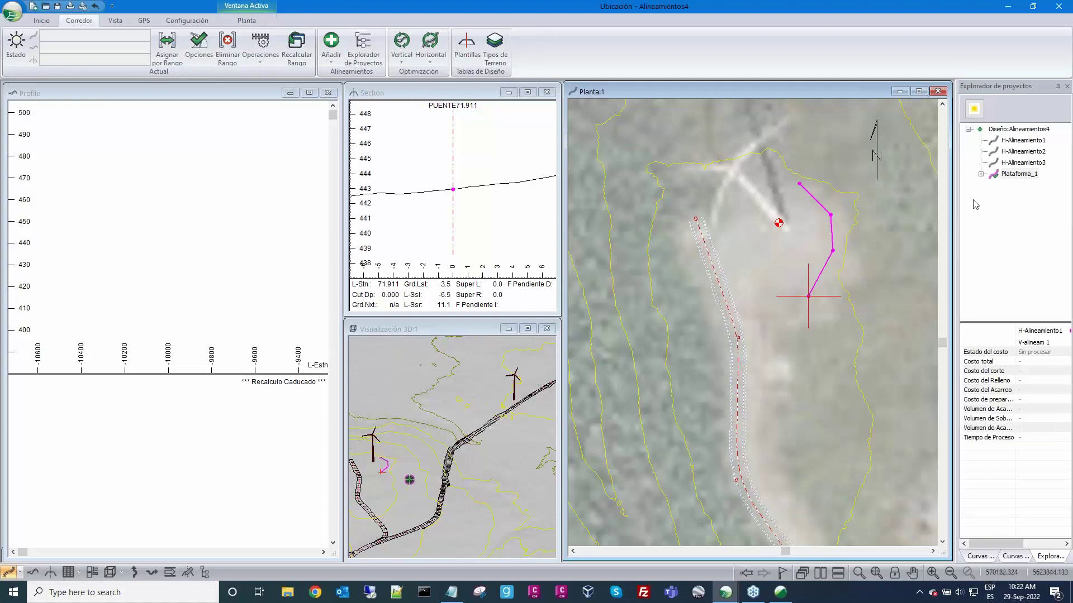
mouse_move(1015, 176)
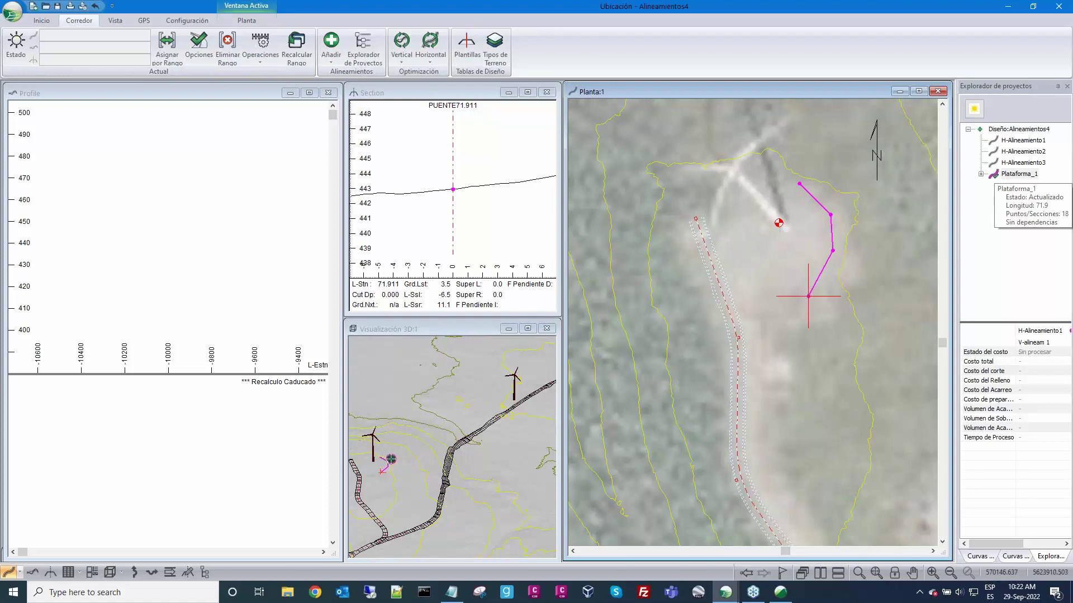
left_click(798, 186)
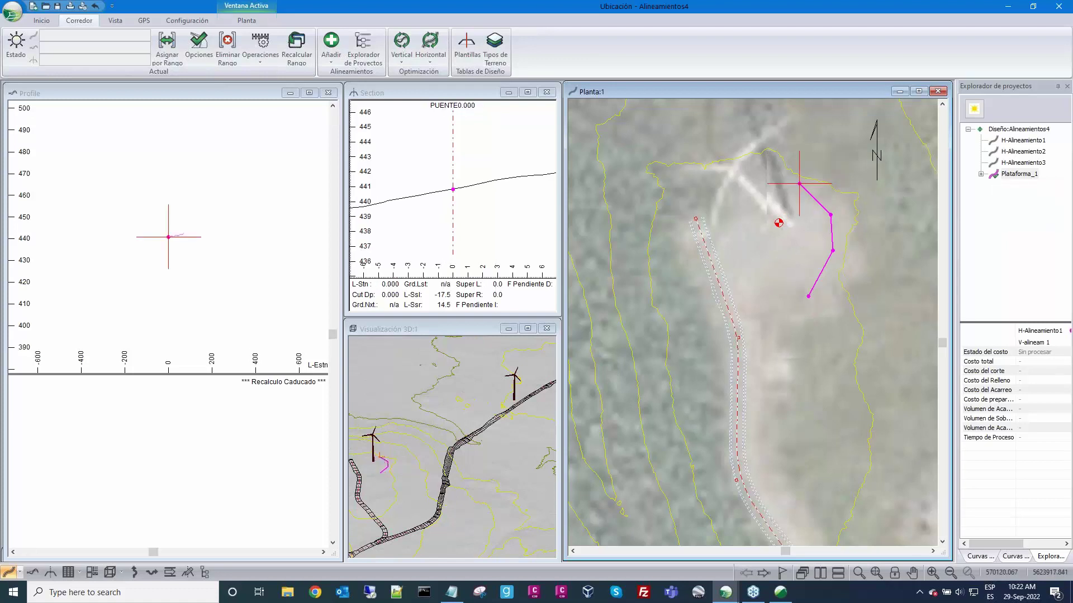
left_click(985, 558)
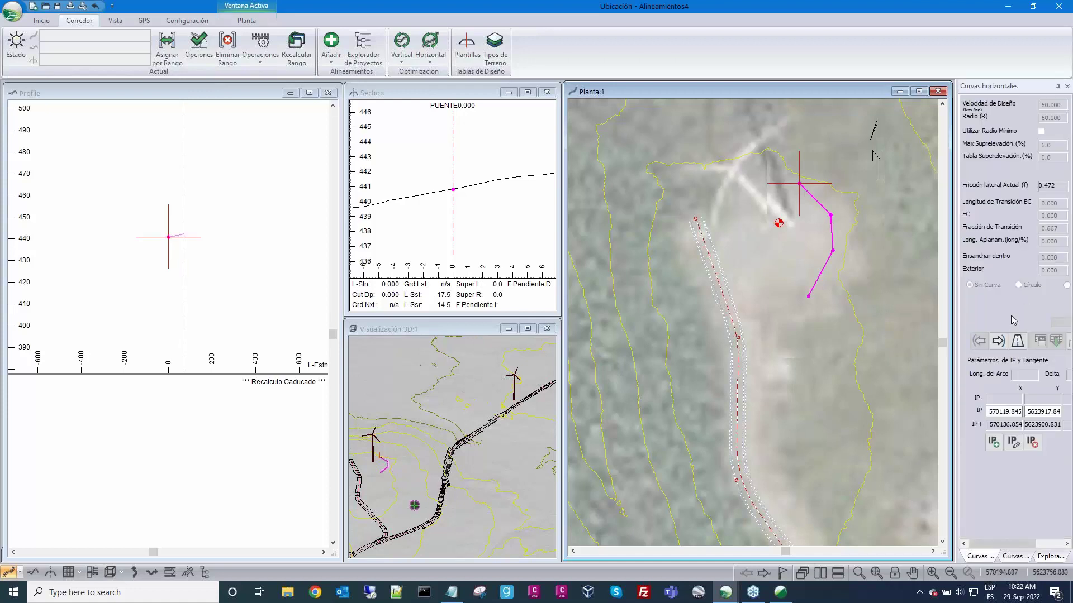
left_click(998, 341)
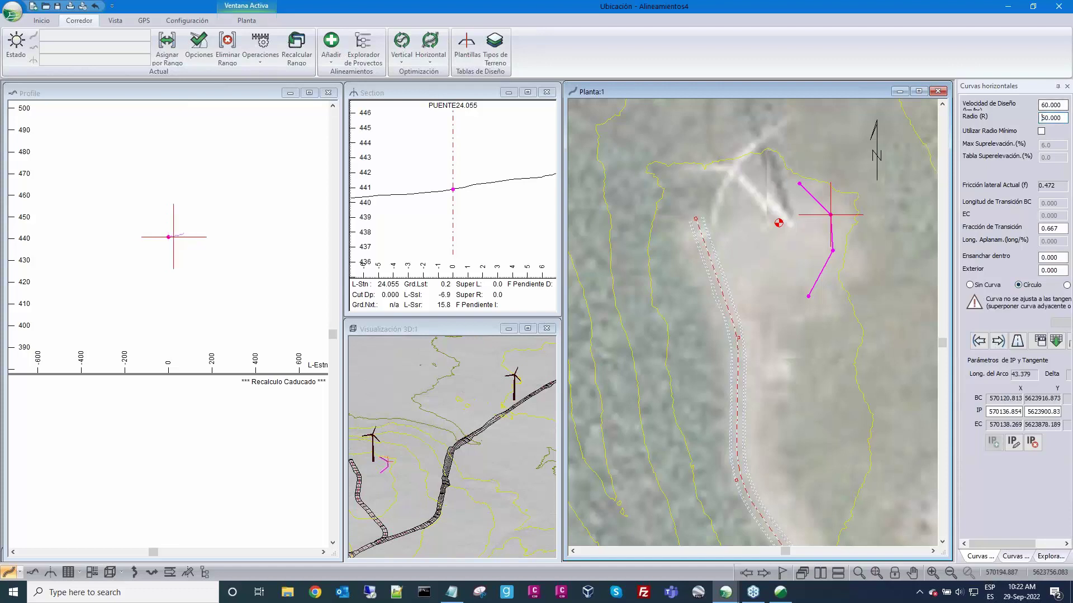
type("3")
key("Delete")
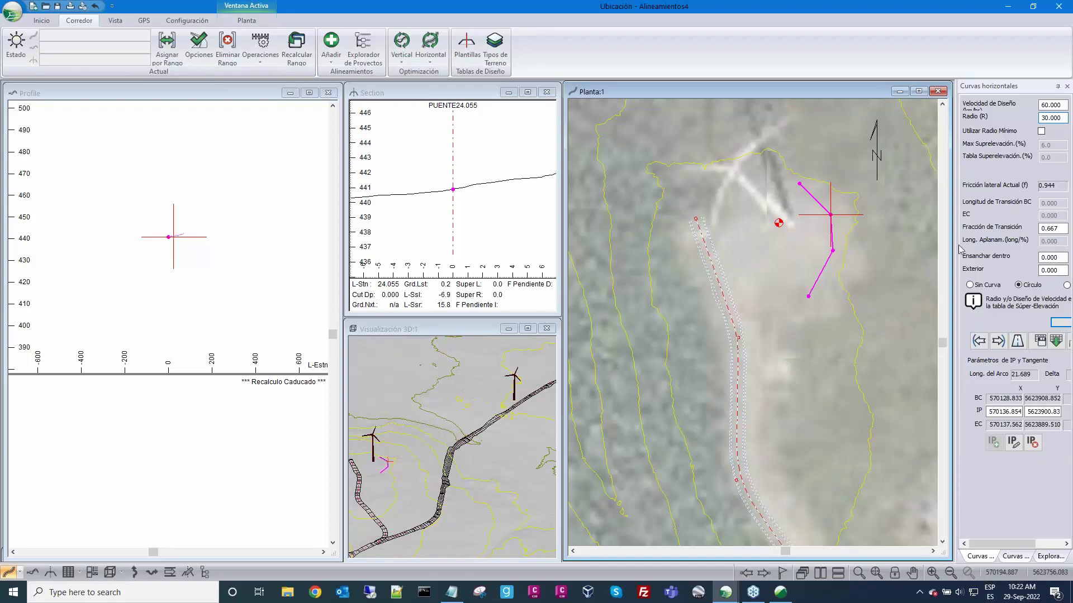
left_click_drag(948, 251, 914, 322)
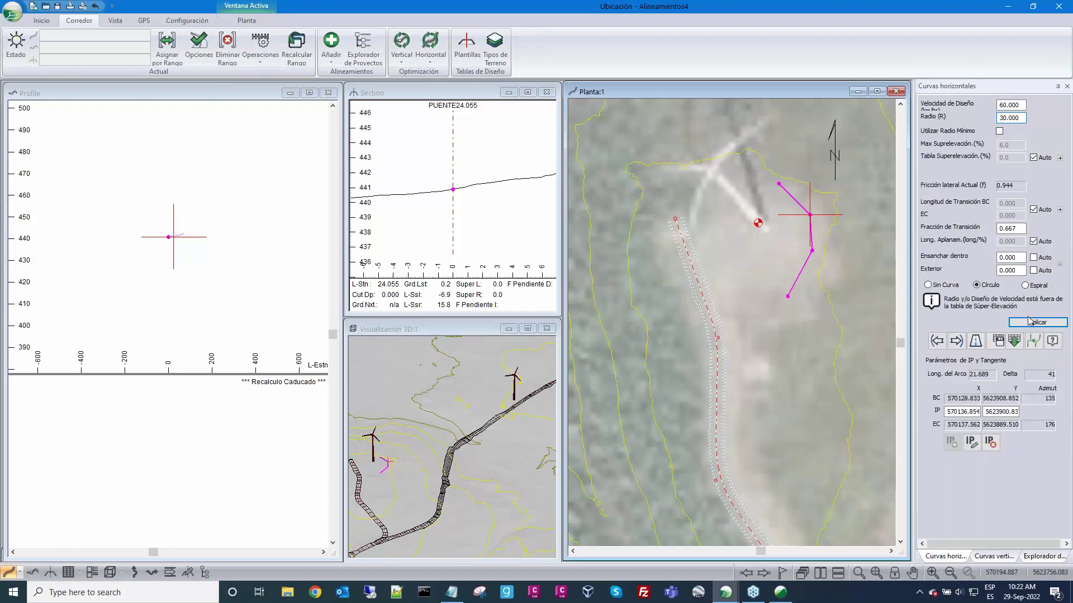
left_click(1031, 324)
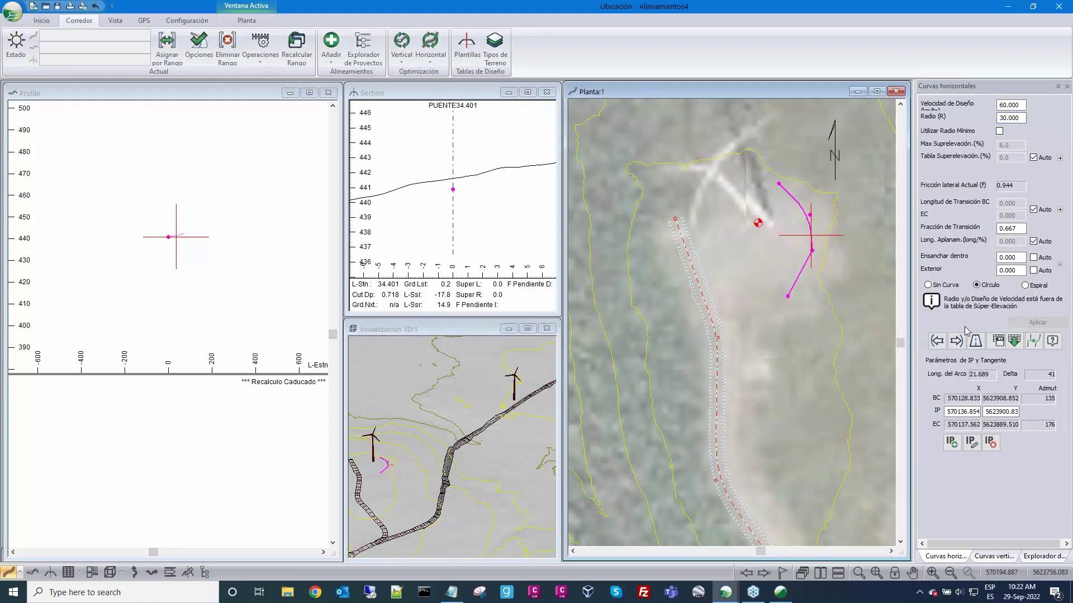
Step: Apply a circular curve with a 20 m radius at the third IP of Plataforma_1
left_click(977, 285)
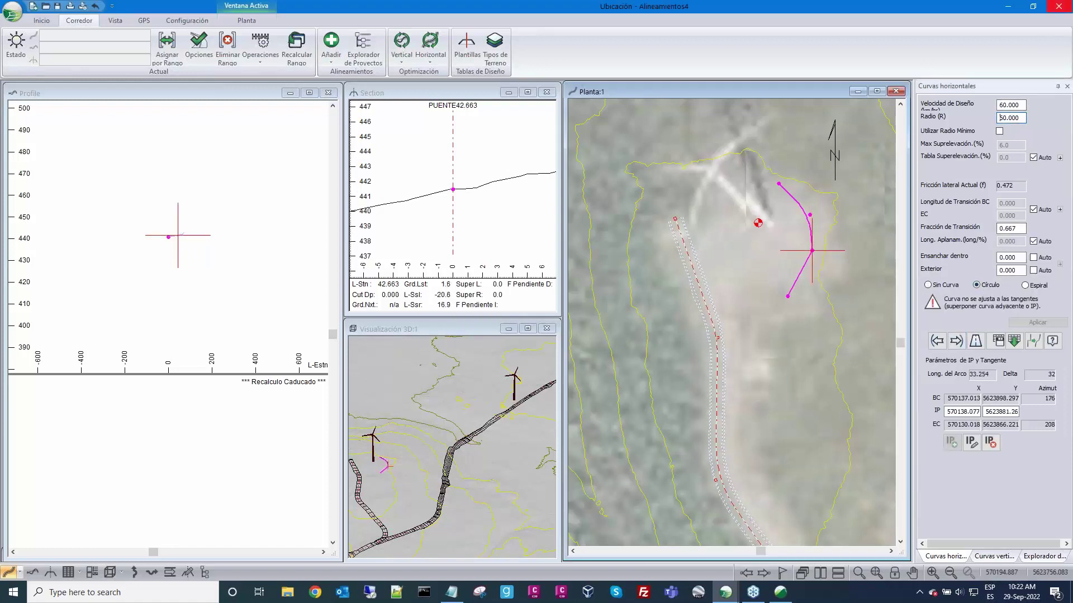
key("Delete")
type("3")
mouse_move(861, 235)
key("BackSpace")
type("2")
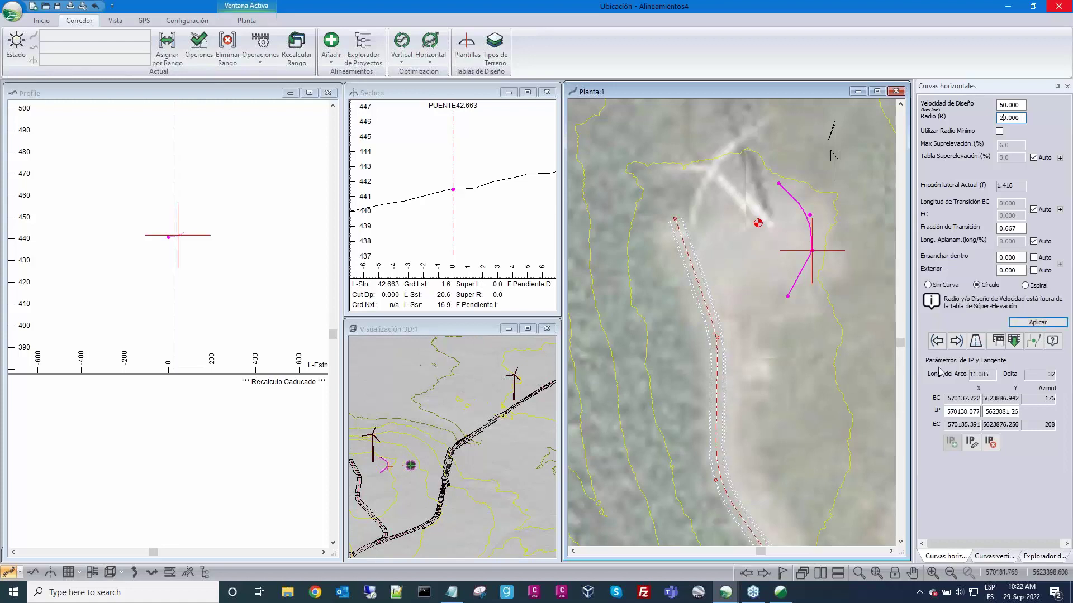
left_click(1020, 323)
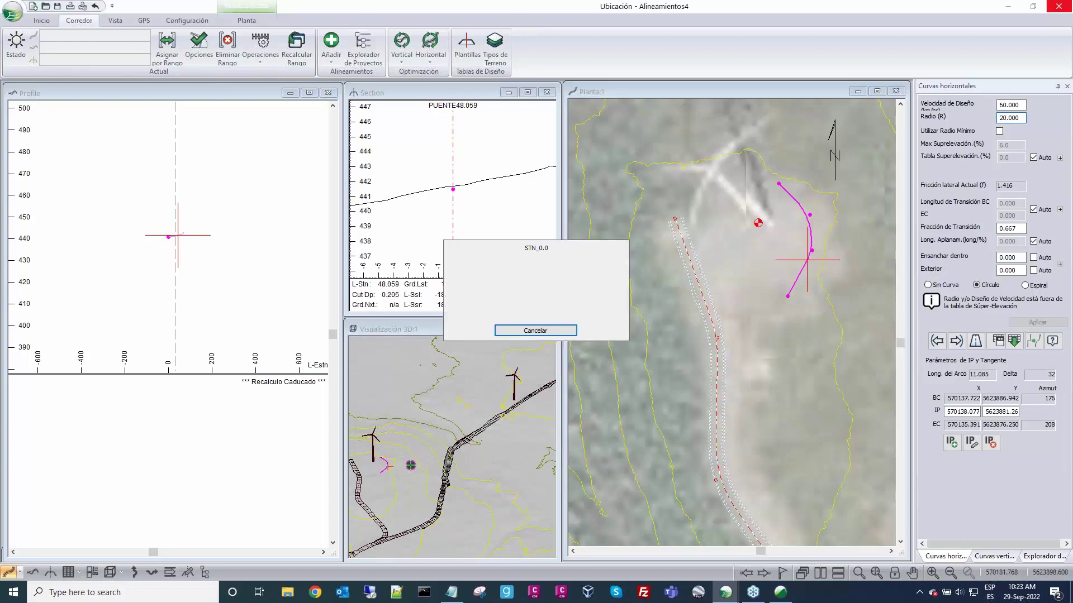
Step: Move the two curved IPs of Plataforma_1 slightly west, closer to the turbine, and return to the selection tool
scroll(807, 268, "up", 1)
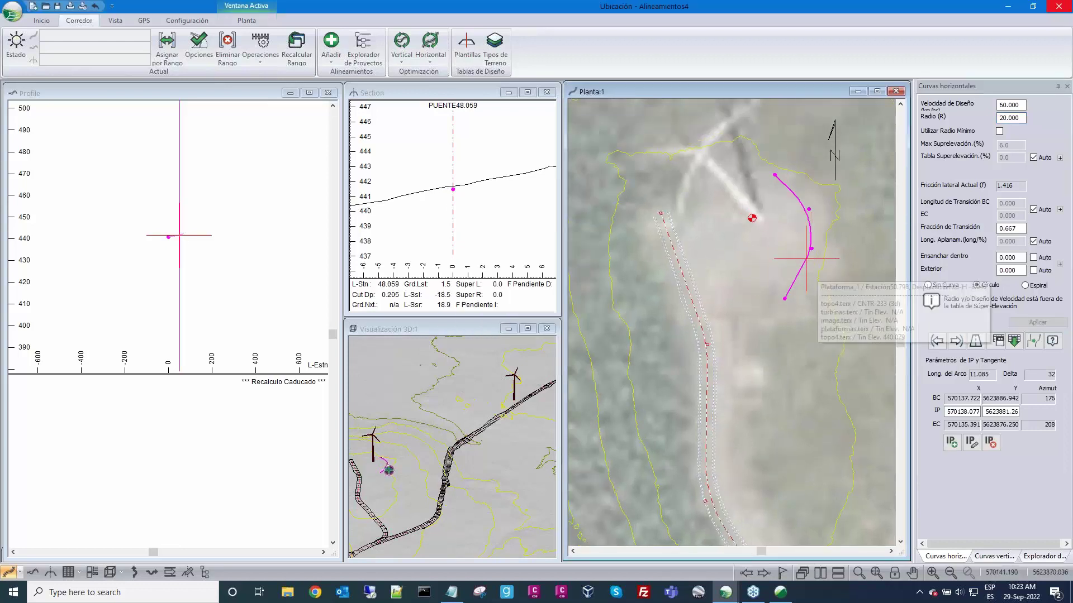
middle_click_drag(806, 268, 796, 264)
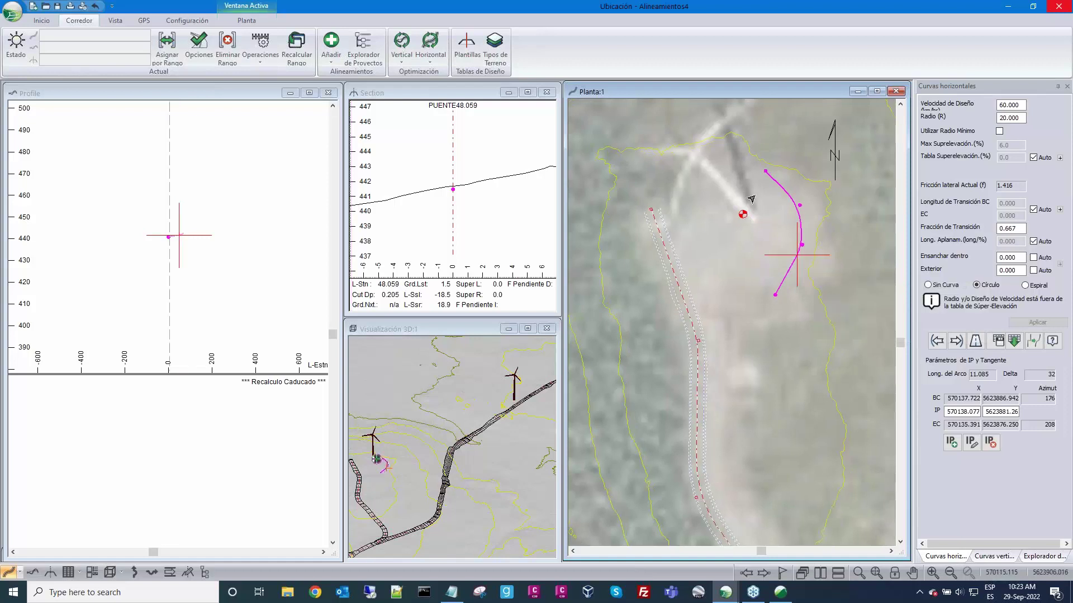
right_click(810, 215)
left_click(855, 235)
left_click_drag(799, 206, 799, 245)
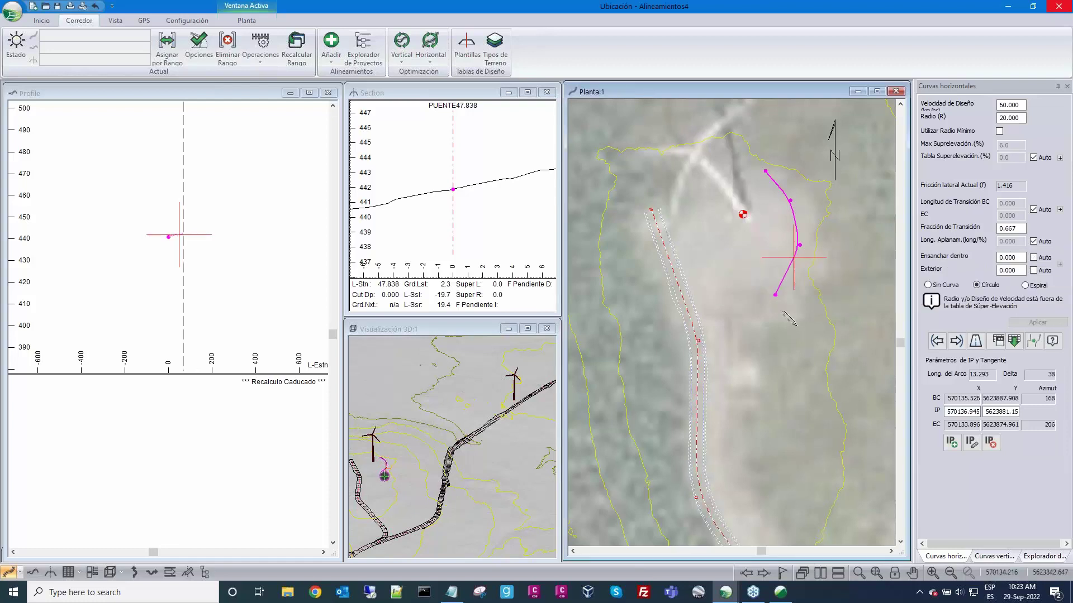
right_click(814, 339)
left_click(825, 347)
scroll(825, 220, "down", 2)
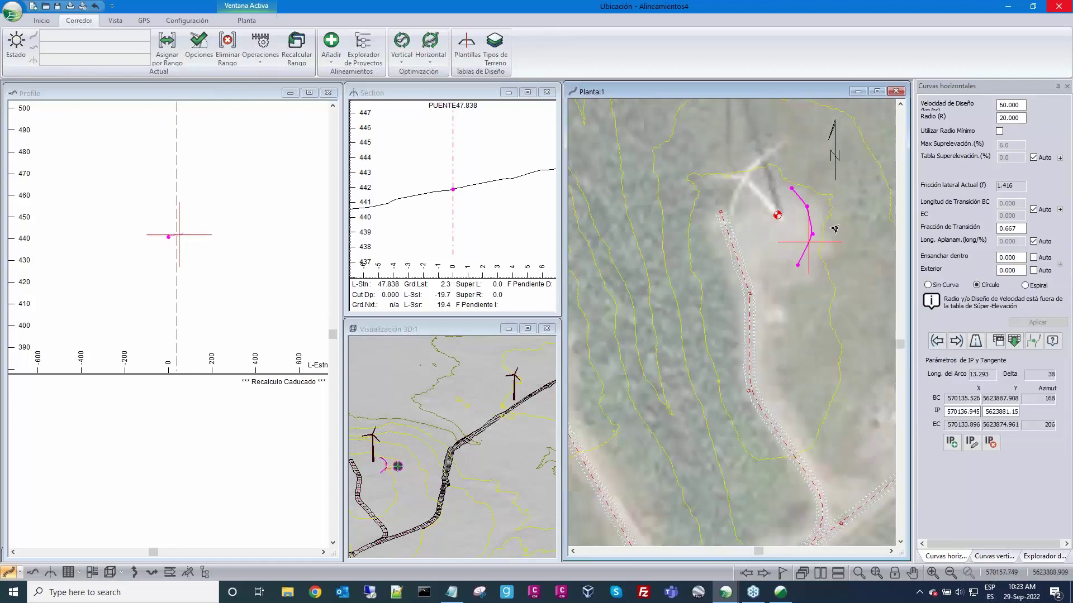
scroll(834, 229, "down", 1)
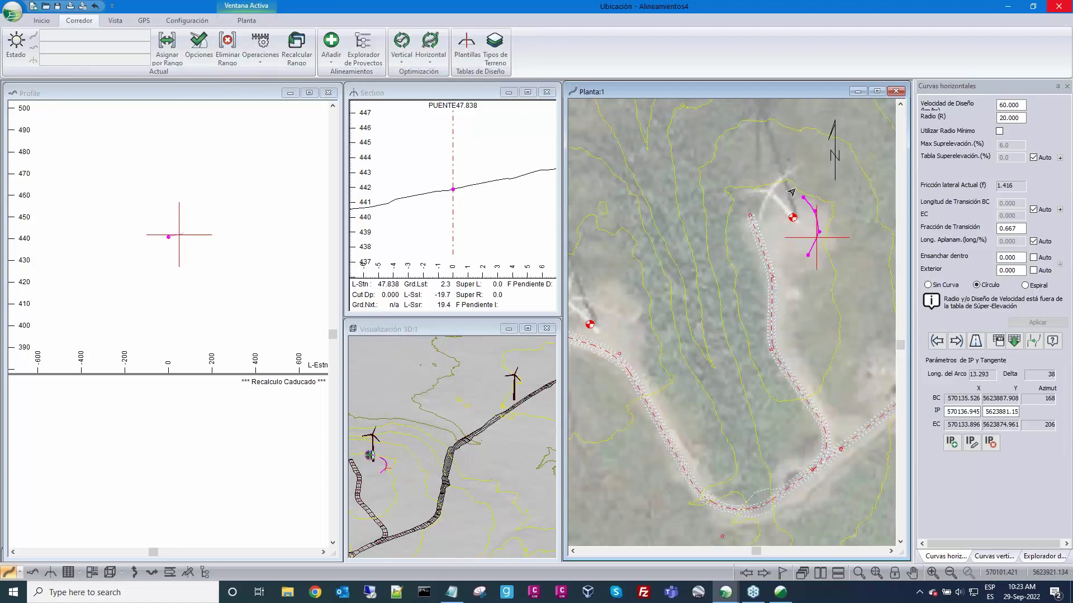
middle_click_drag(810, 280, 810, 271)
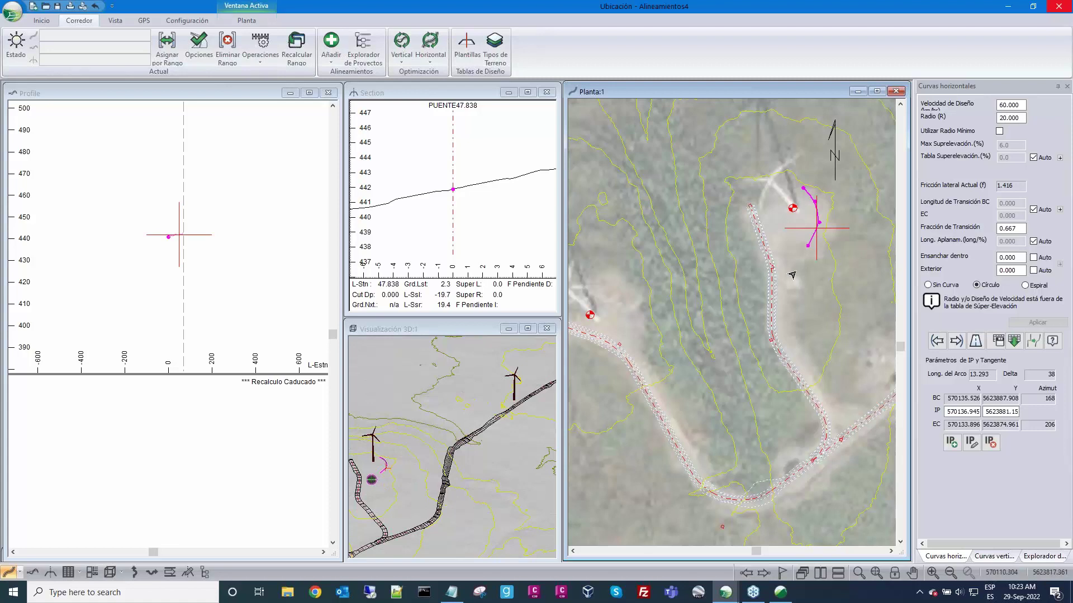
Step: Make H-Alineamiento2 the active alignment and inspect its offset to Plataforma_1 beside the turbine at its end
scroll(792, 274, "down", 1)
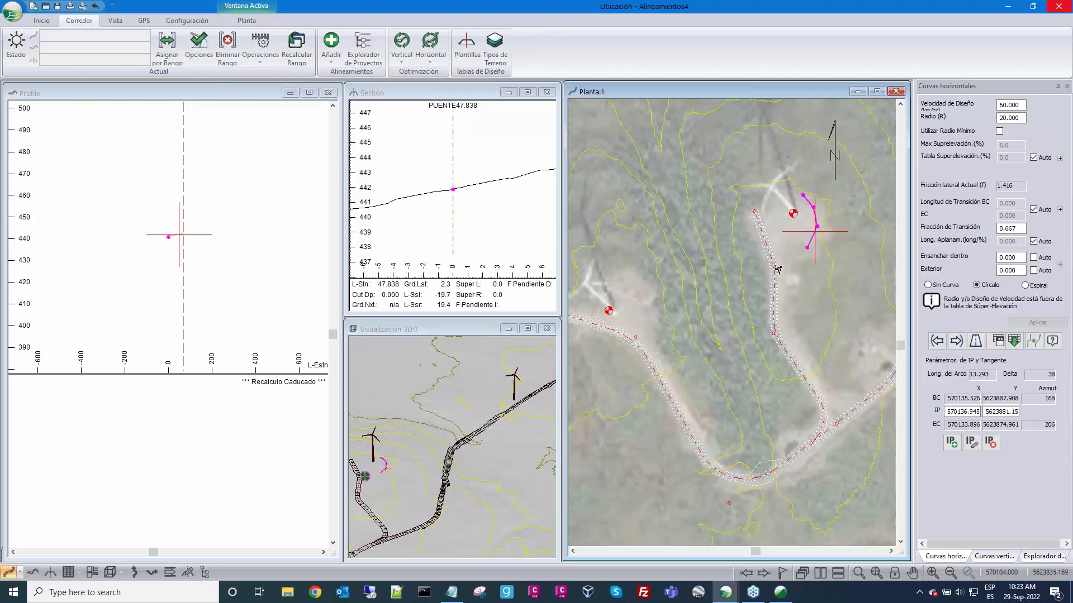
left_click(1042, 557)
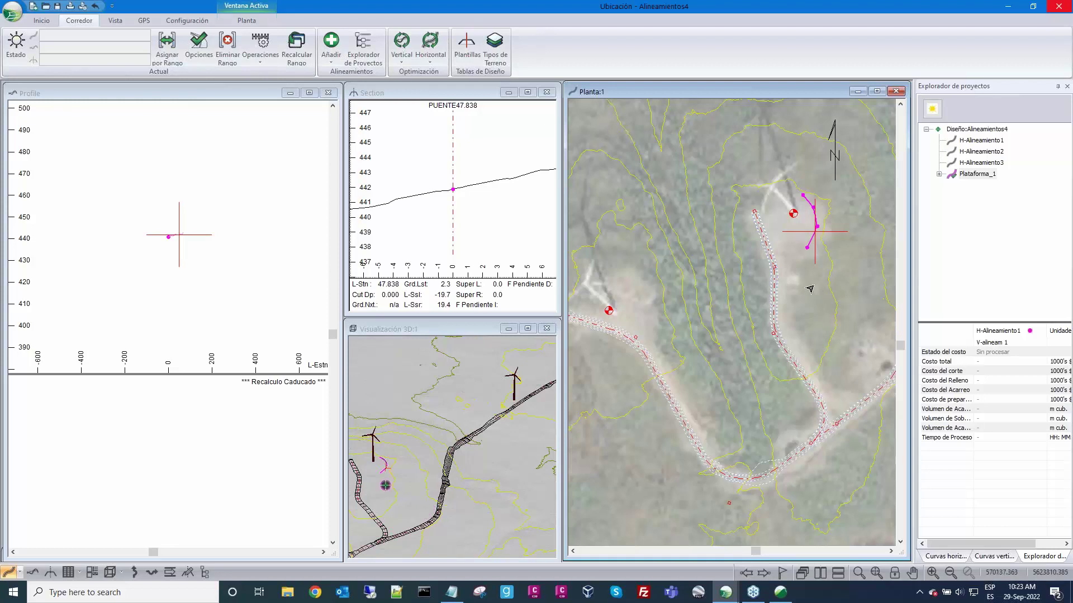
double_click(979, 152)
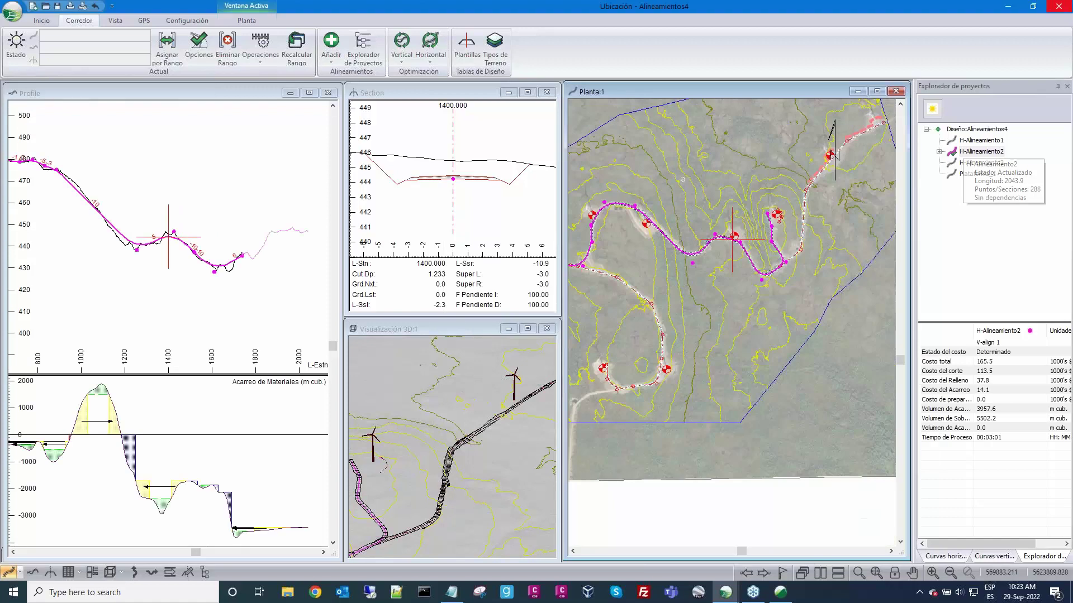
scroll(759, 260, "up", 5)
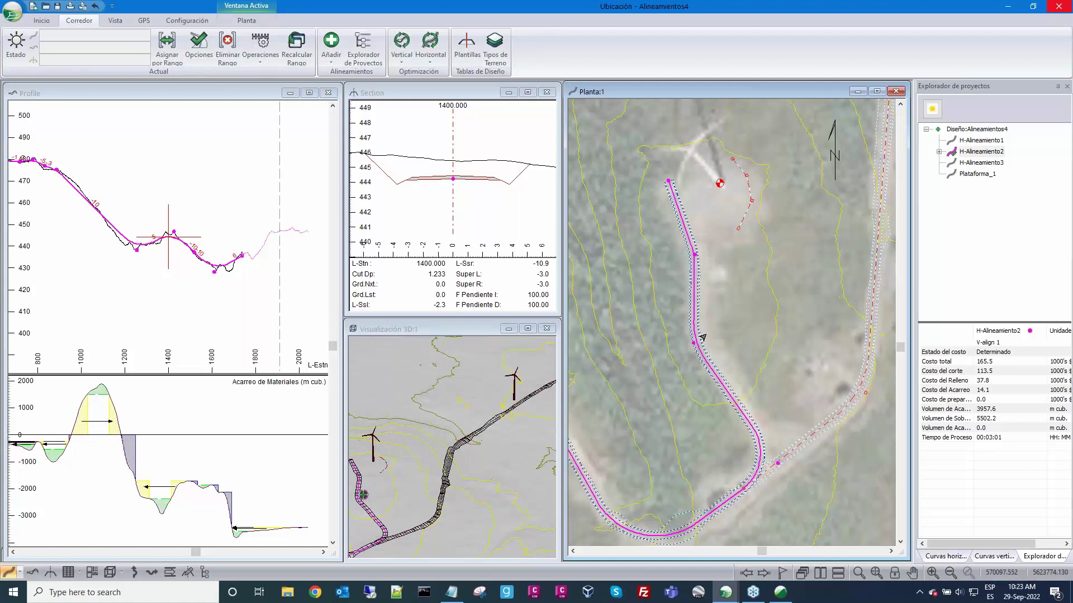
mouse_move(725, 160)
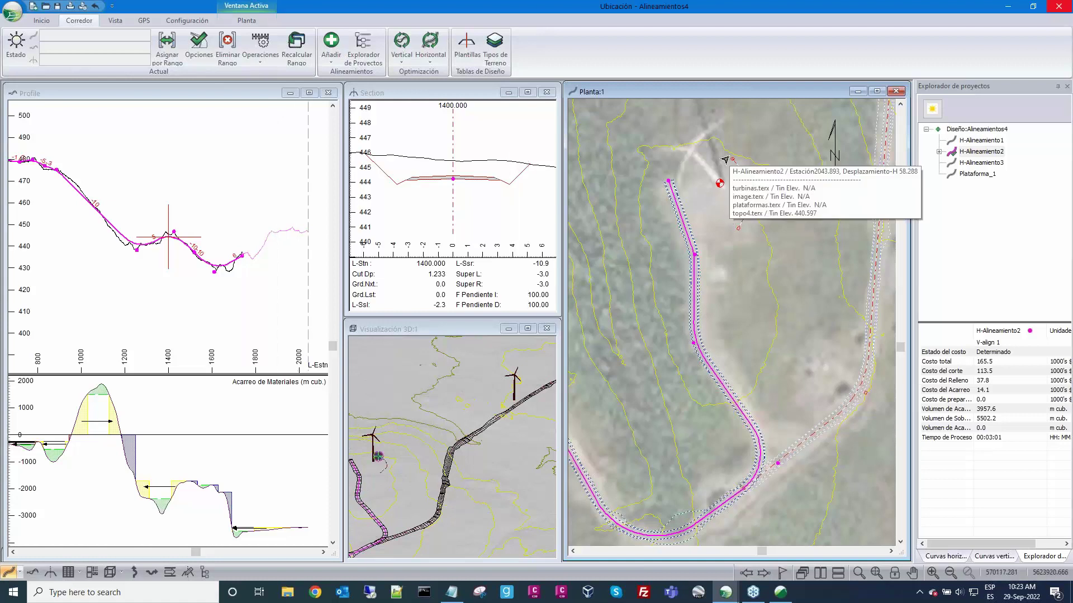
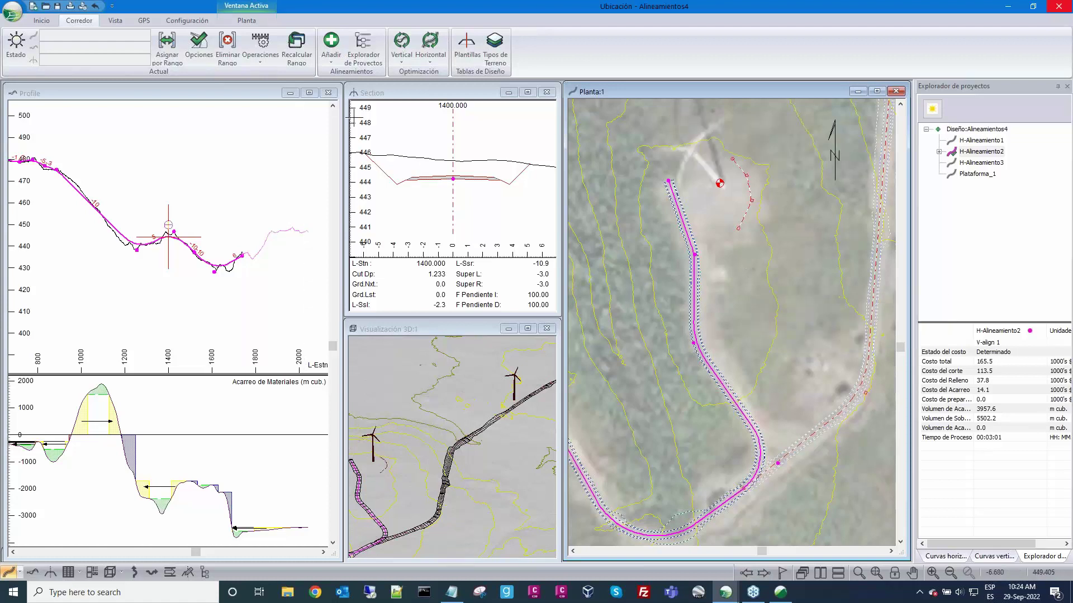
left_click(469, 43)
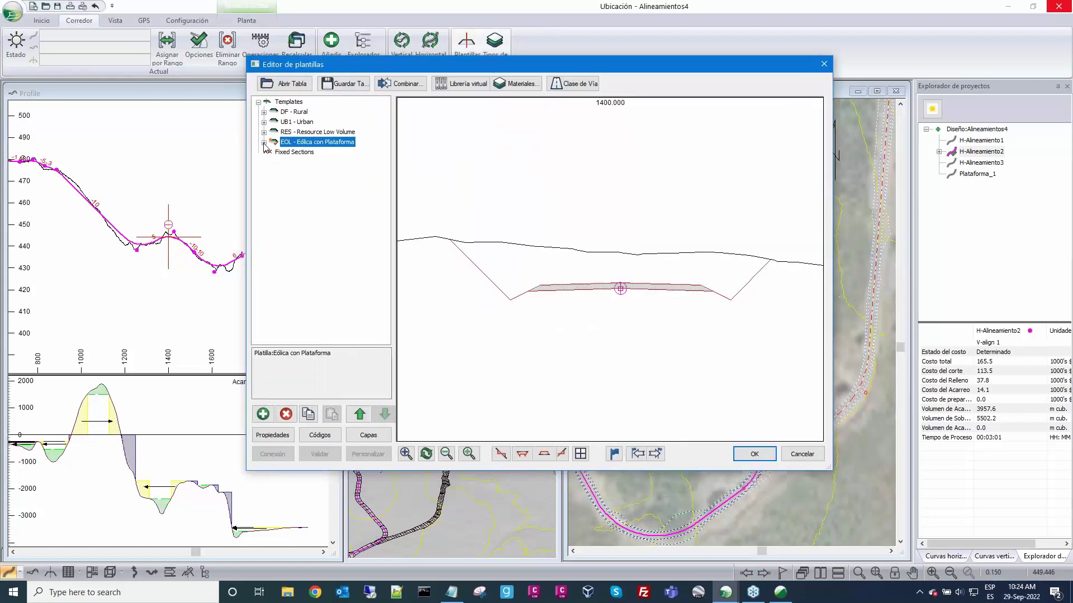
left_click(263, 143)
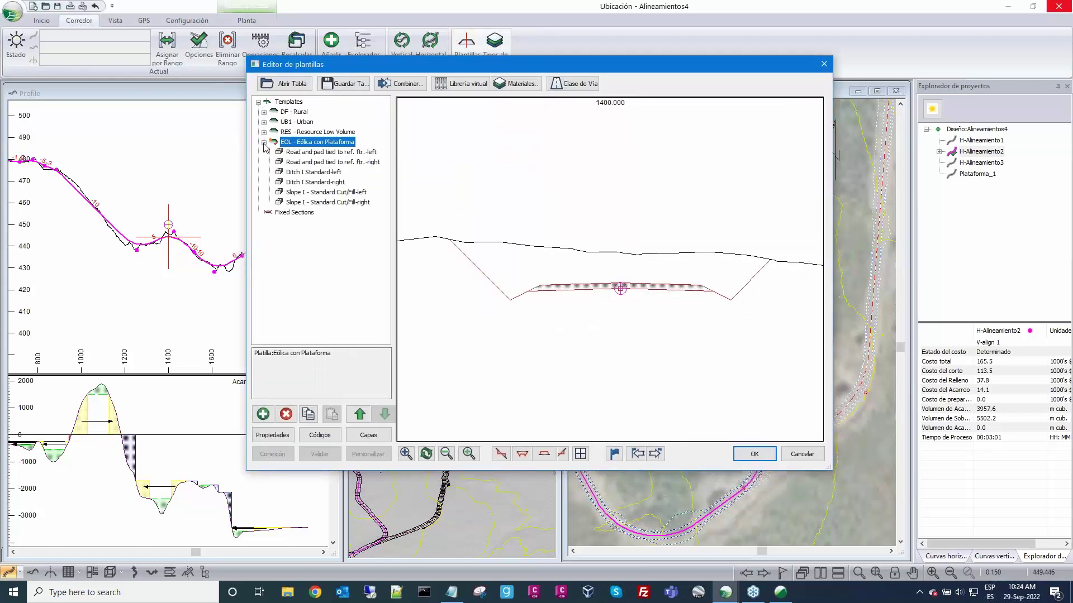
left_click(306, 163)
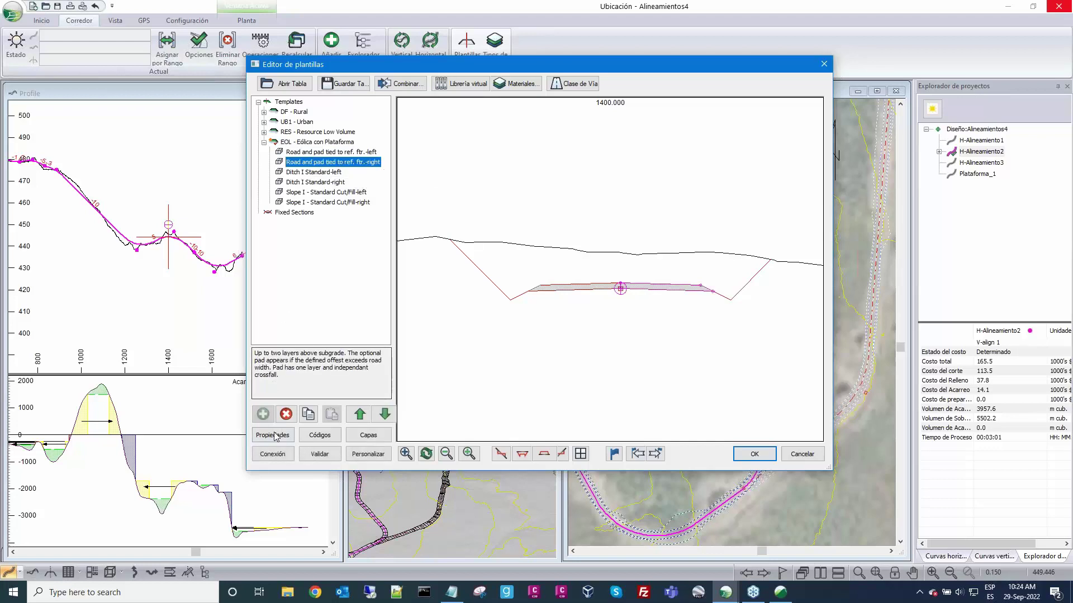
left_click(274, 435)
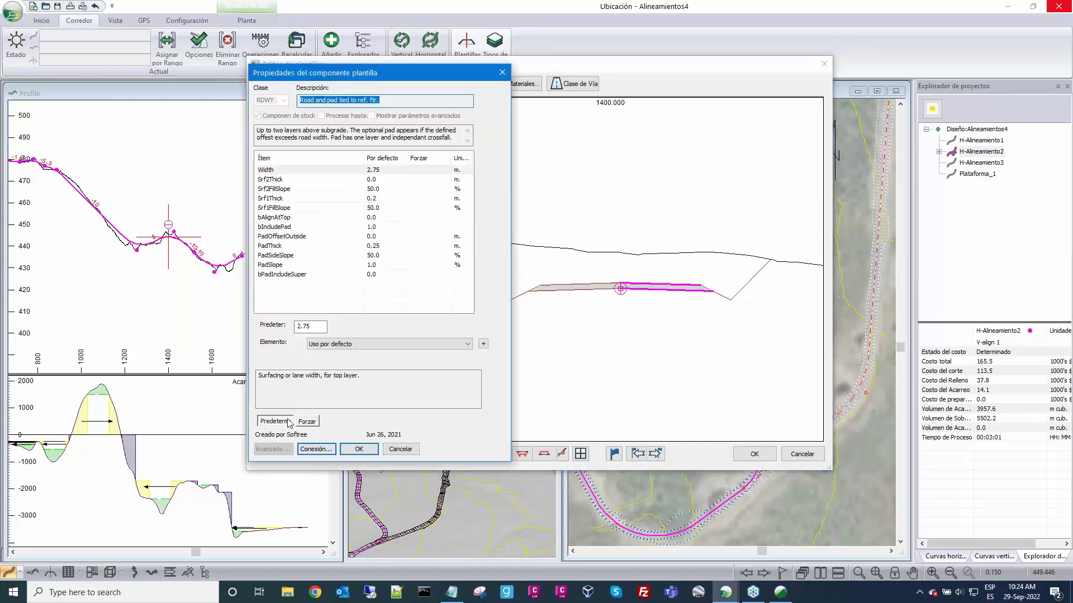
left_click(291, 239)
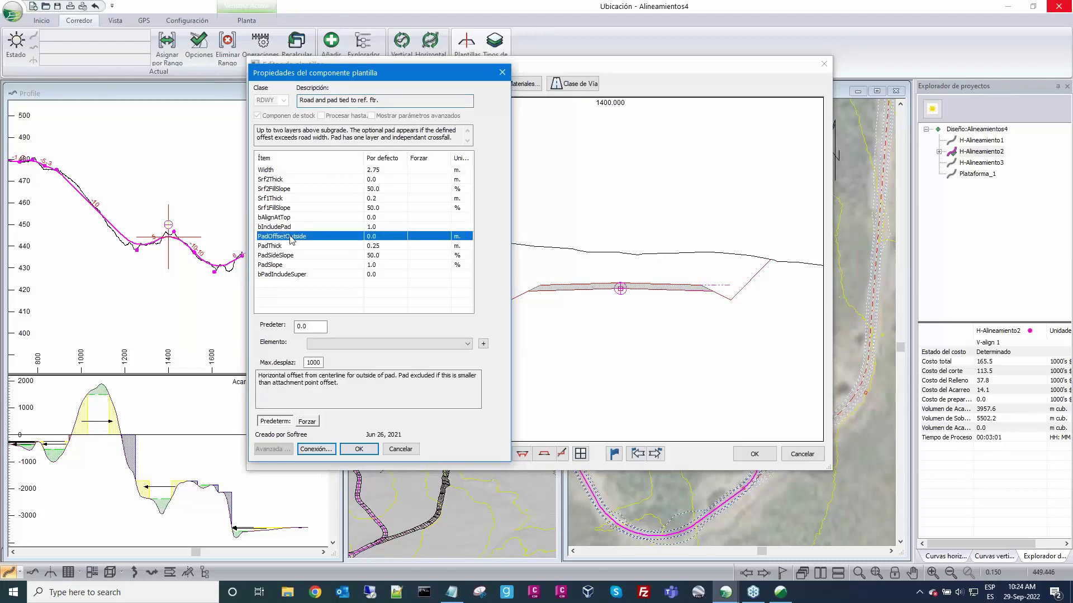
left_click(484, 346)
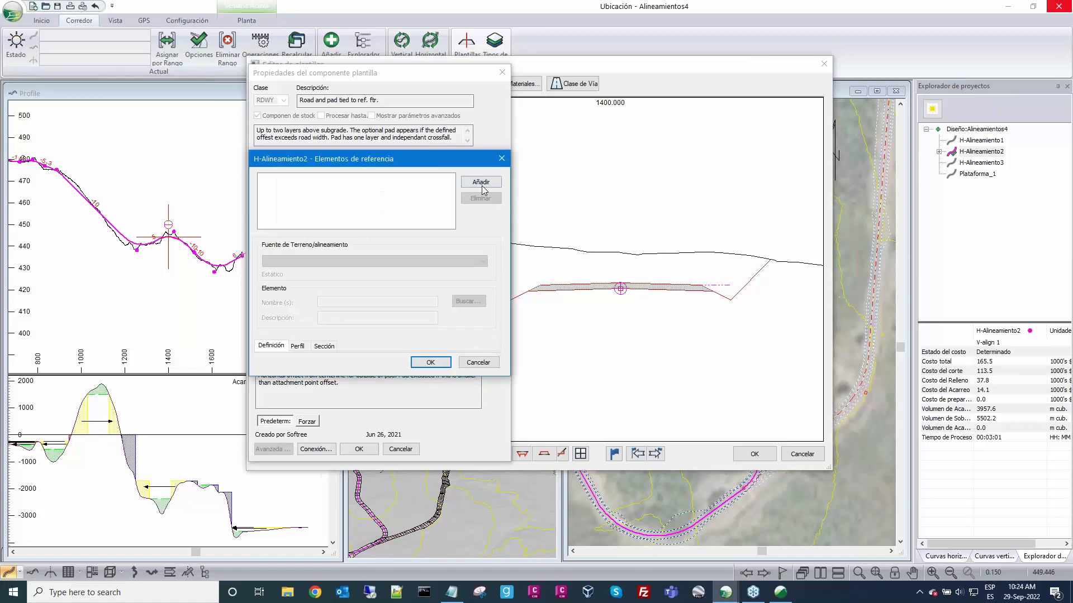
left_click(481, 182)
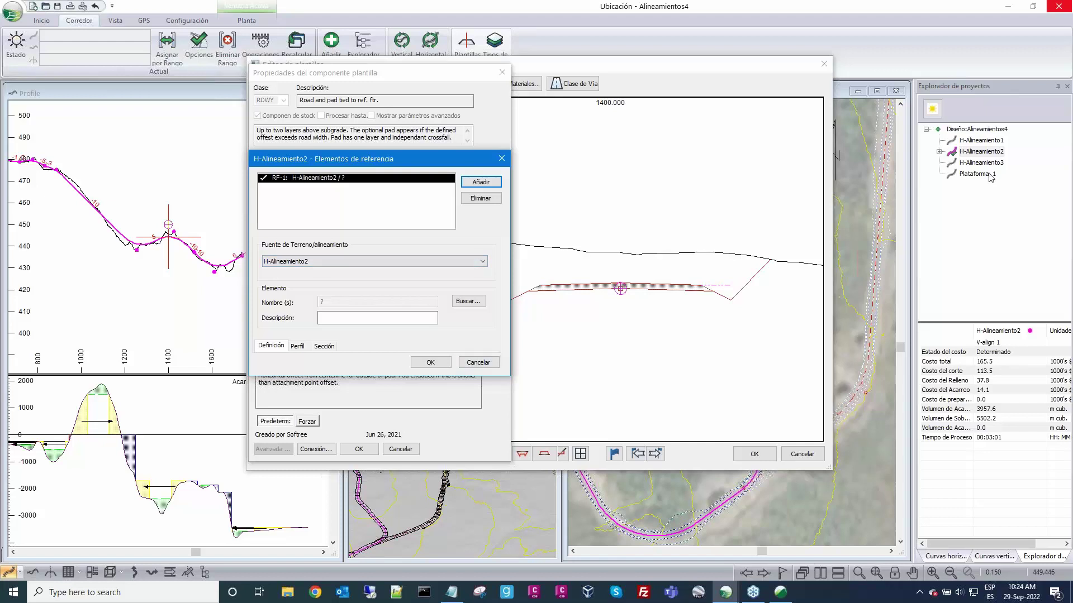
left_click(478, 362)
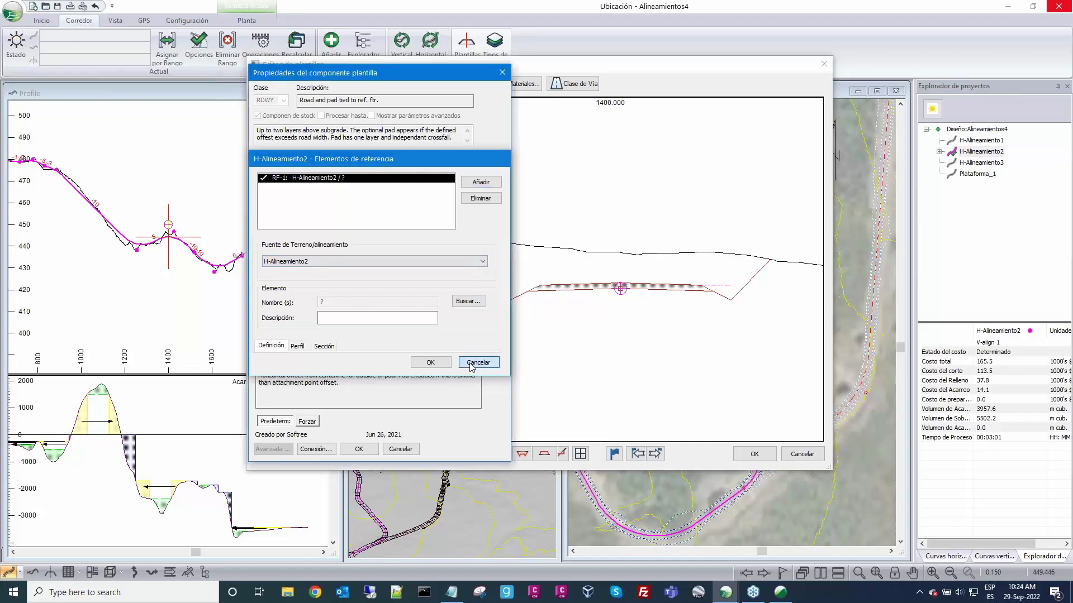
left_click(390, 451)
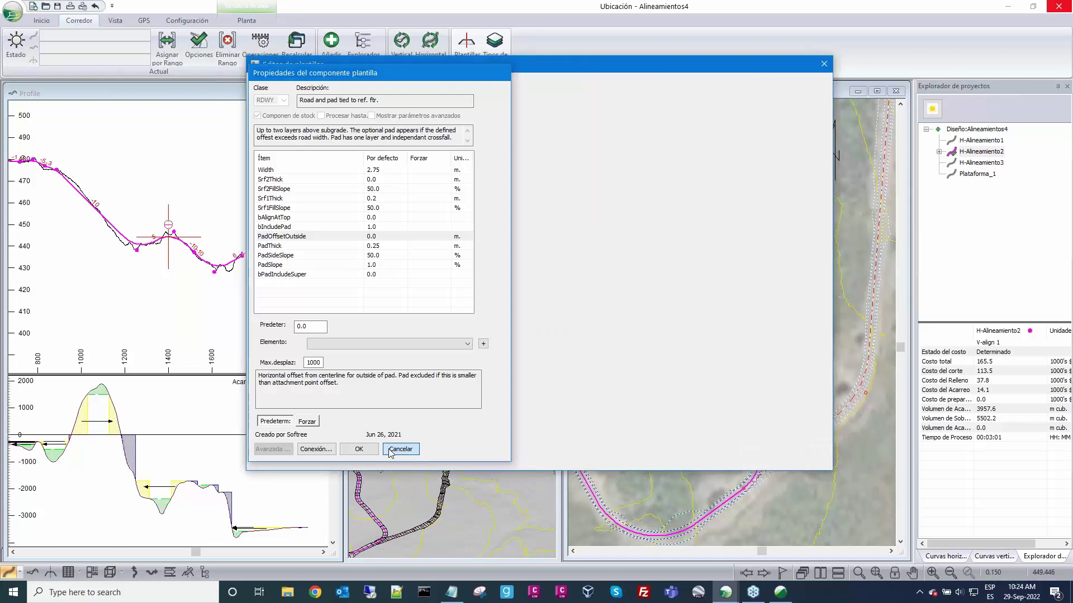
left_click(793, 456)
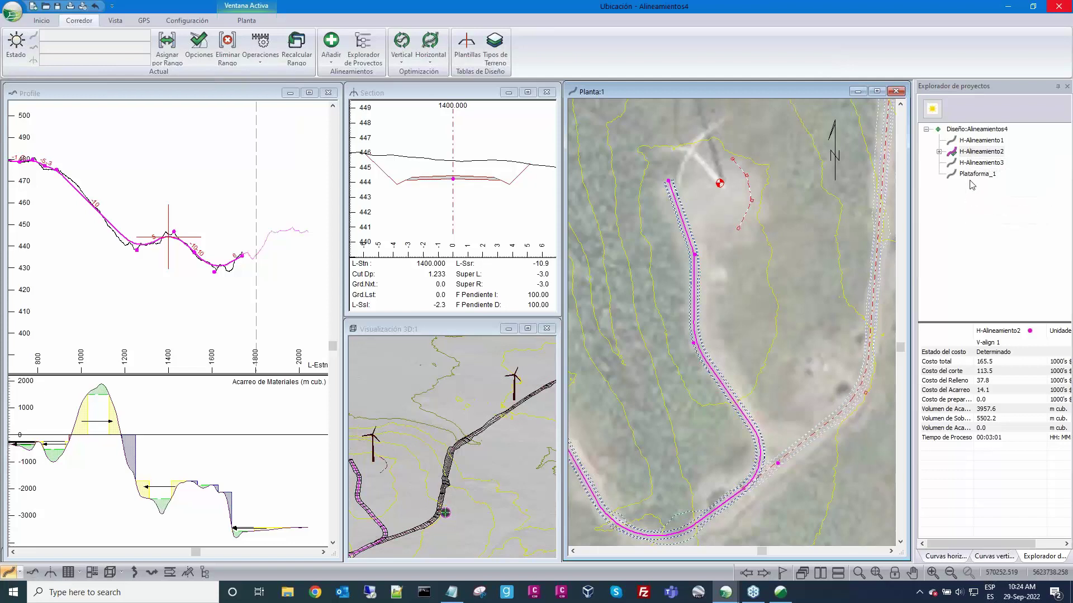
Step: Activate Plataforma_1 and move it up to first place in the Alineamientos4 alignment list, above H-Alineamiento1
left_click(972, 175)
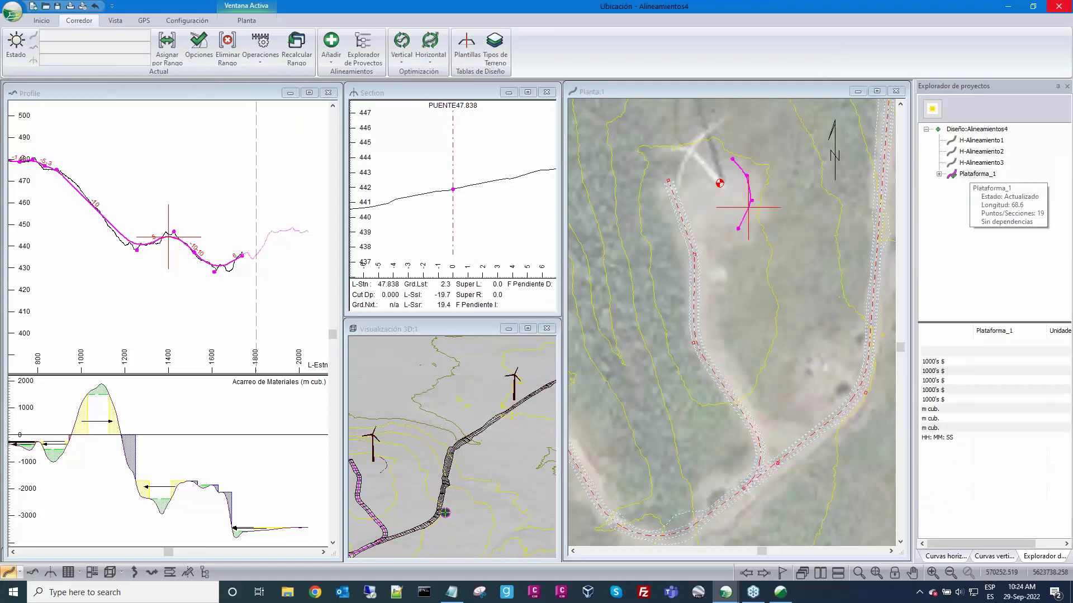
right_click(971, 177)
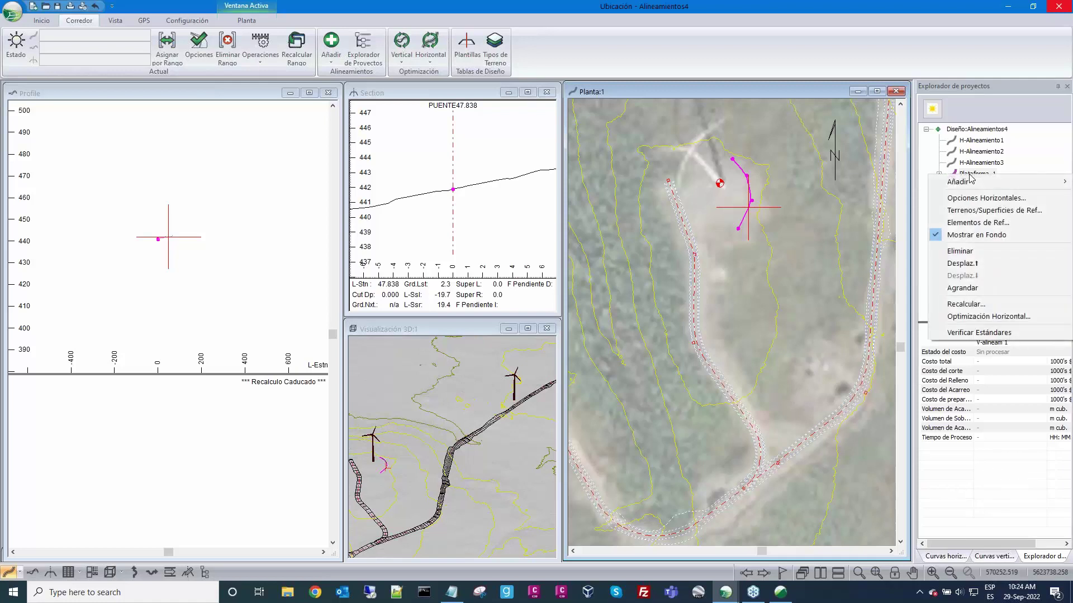
left_click(961, 263)
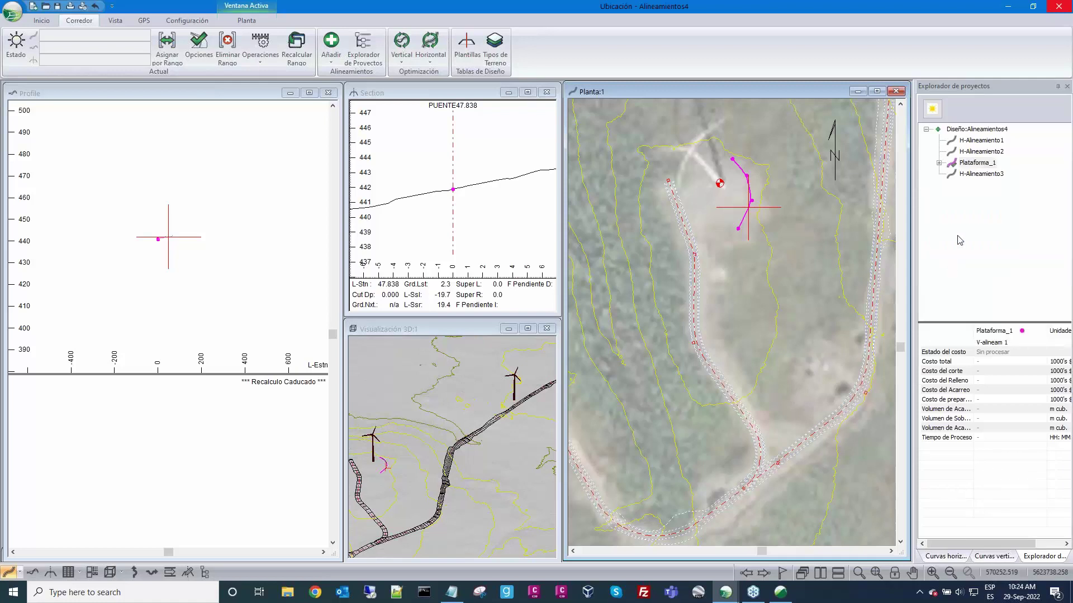
right_click(963, 167)
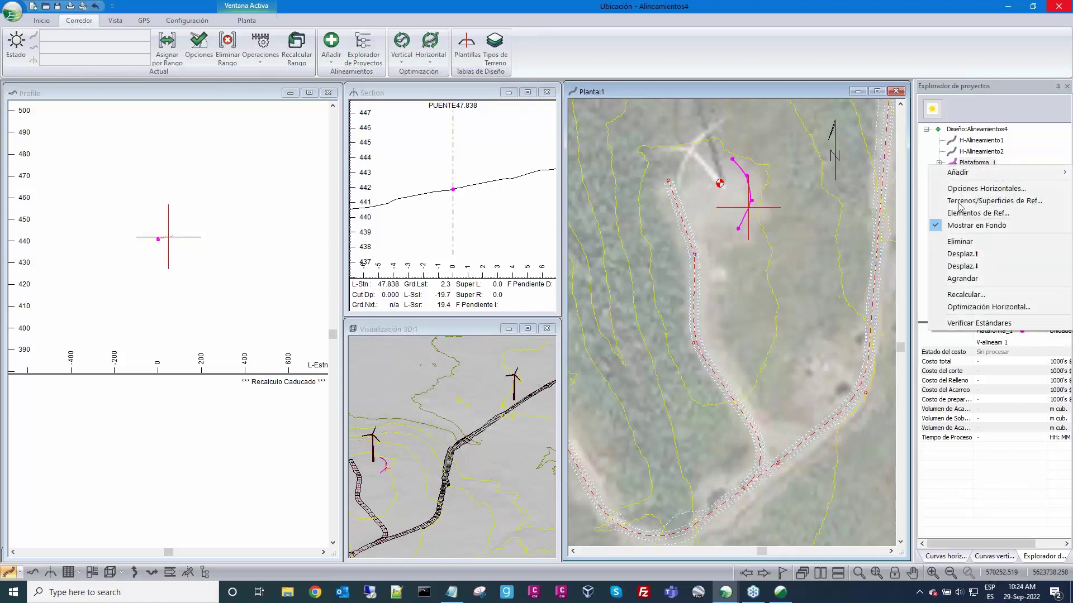
left_click(956, 257)
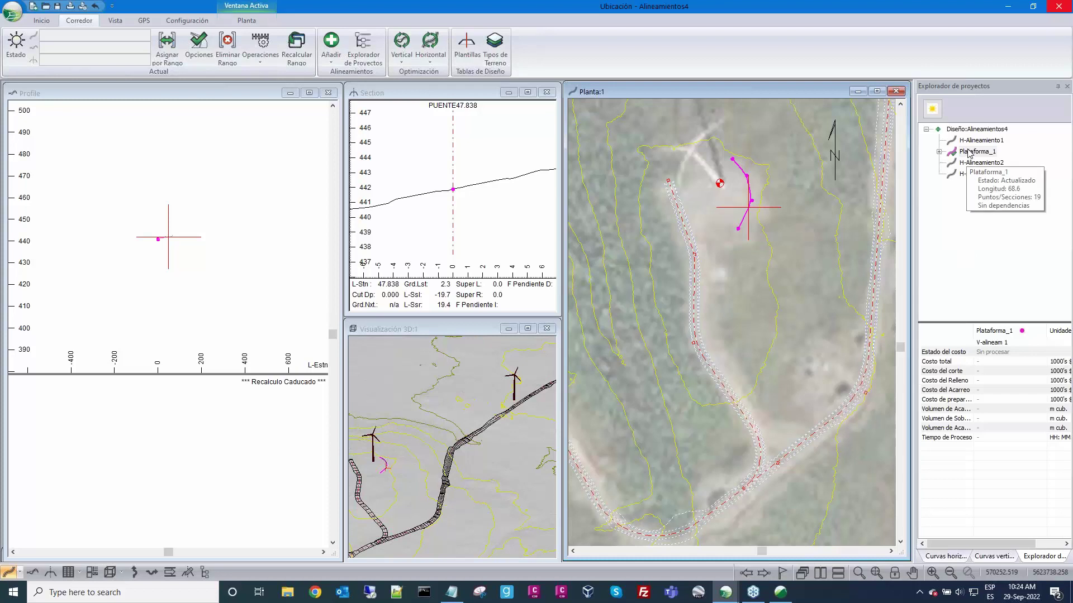
right_click(970, 152)
left_click(973, 237)
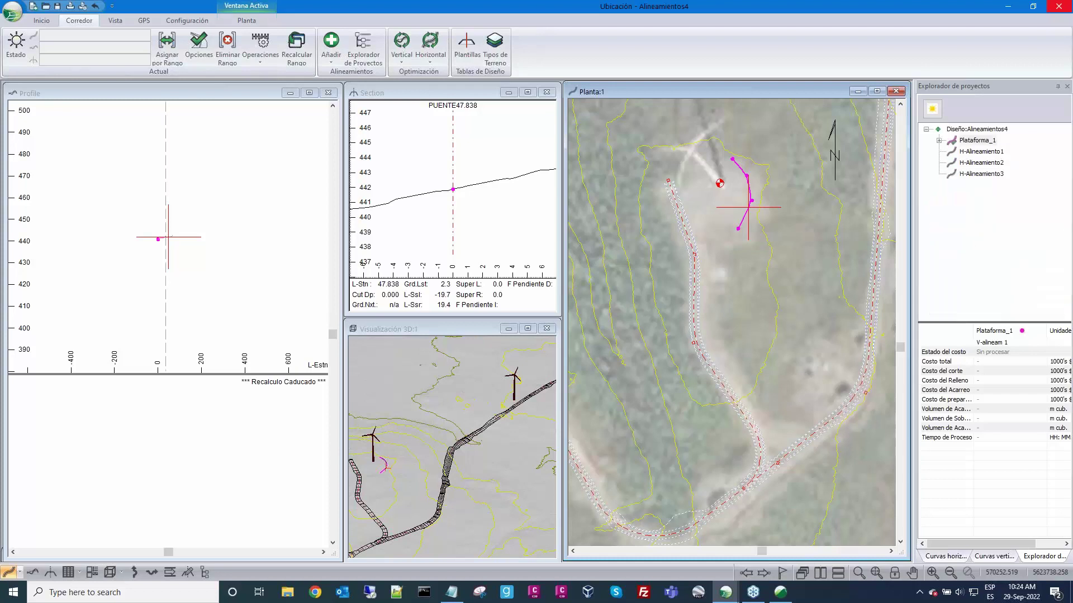
Step: Open the PadOffsetOutside property of the right-hand "Road and pad tied to ref. ftr." component in the EOL - Eólica con Plataforma template
left_click(468, 44)
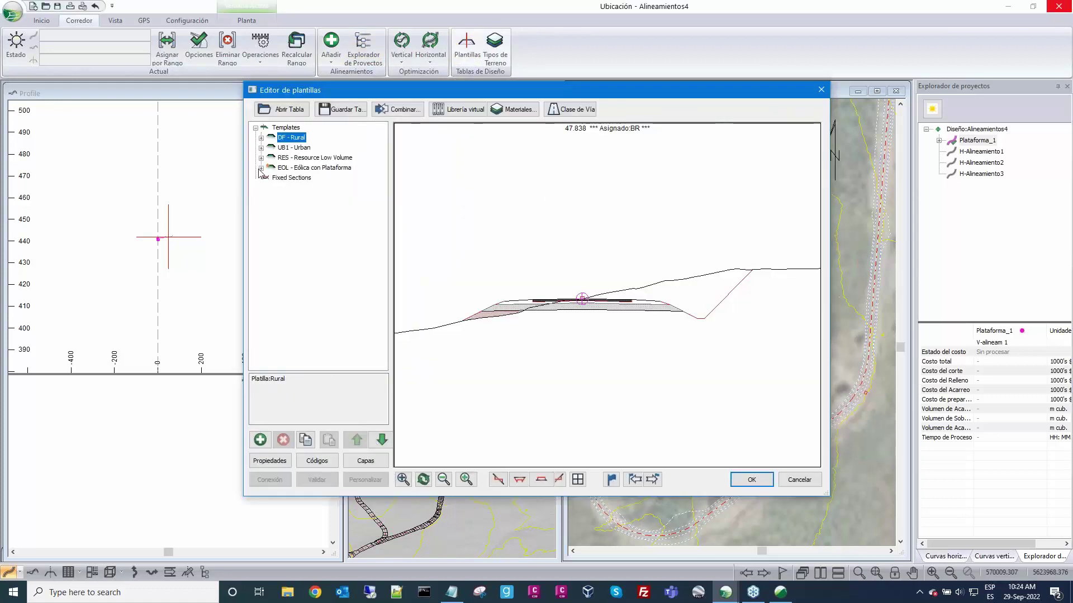
left_click(261, 168)
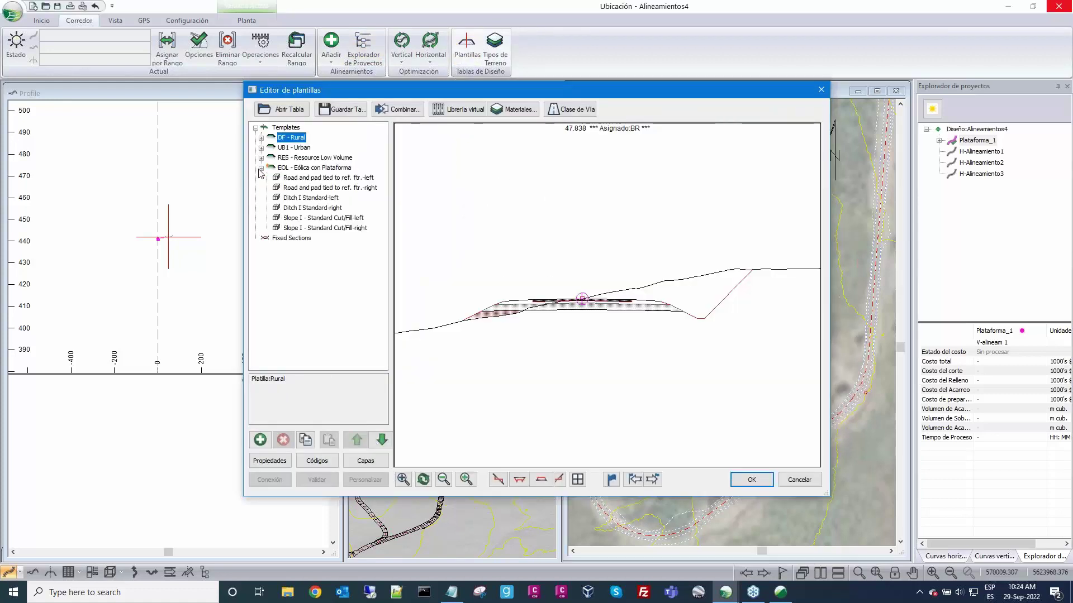
left_click(307, 189)
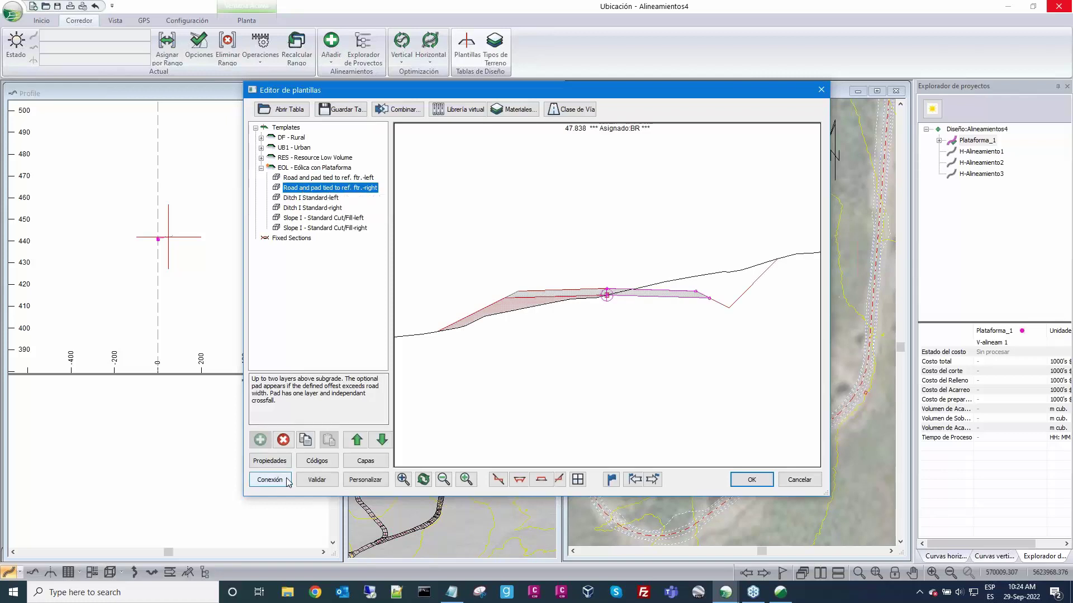
left_click(270, 461)
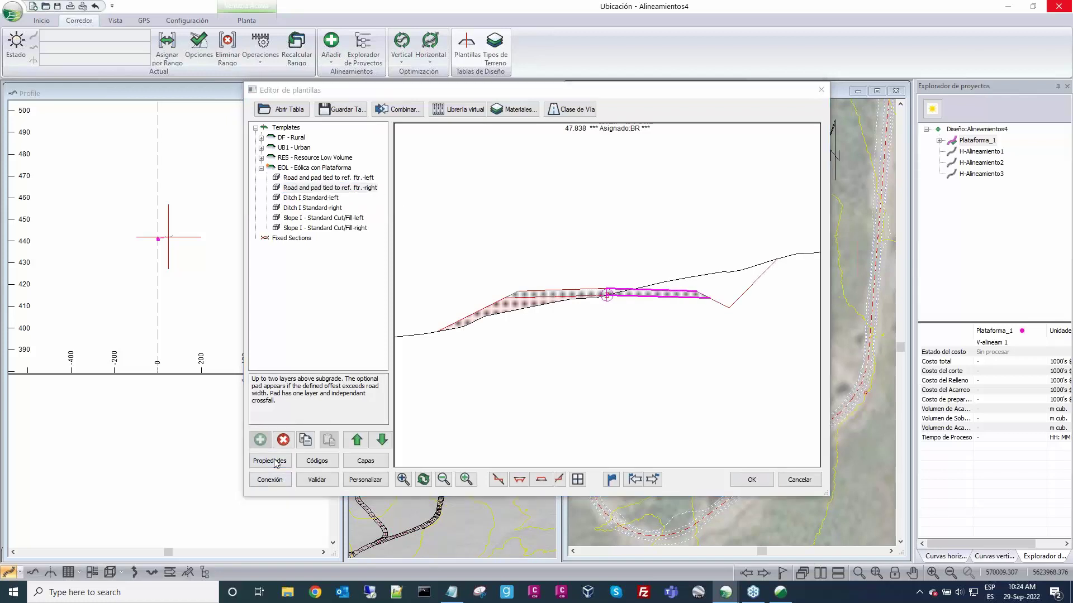
left_click_drag(419, 96, 257, 96)
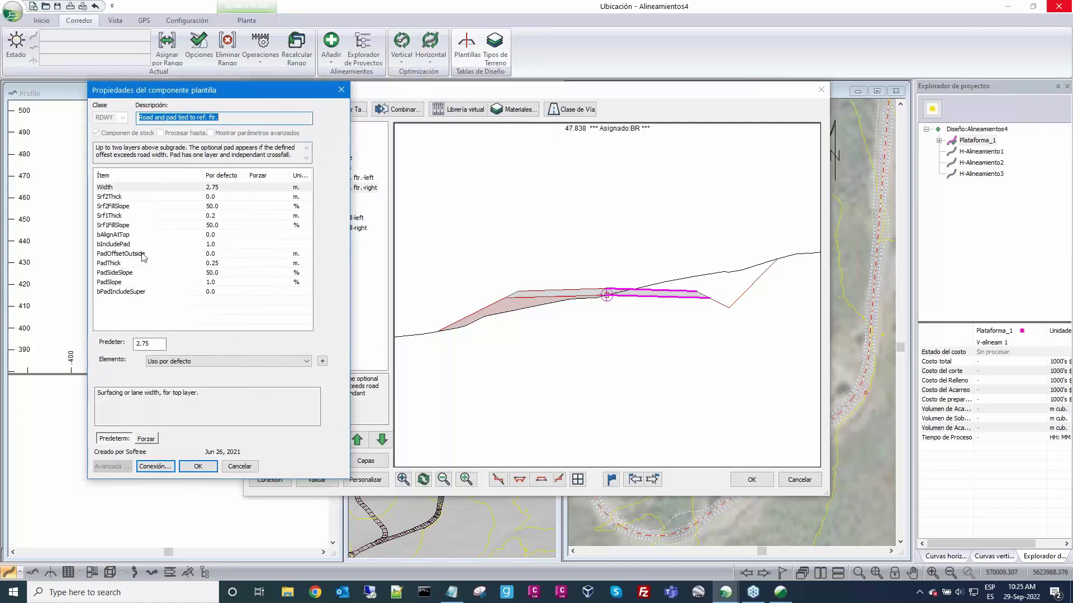
left_click(134, 254)
Step: Add a reference element using Plataforma_1's CL feature and assign it as the element controlling PadOffsetOutside
left_click(322, 361)
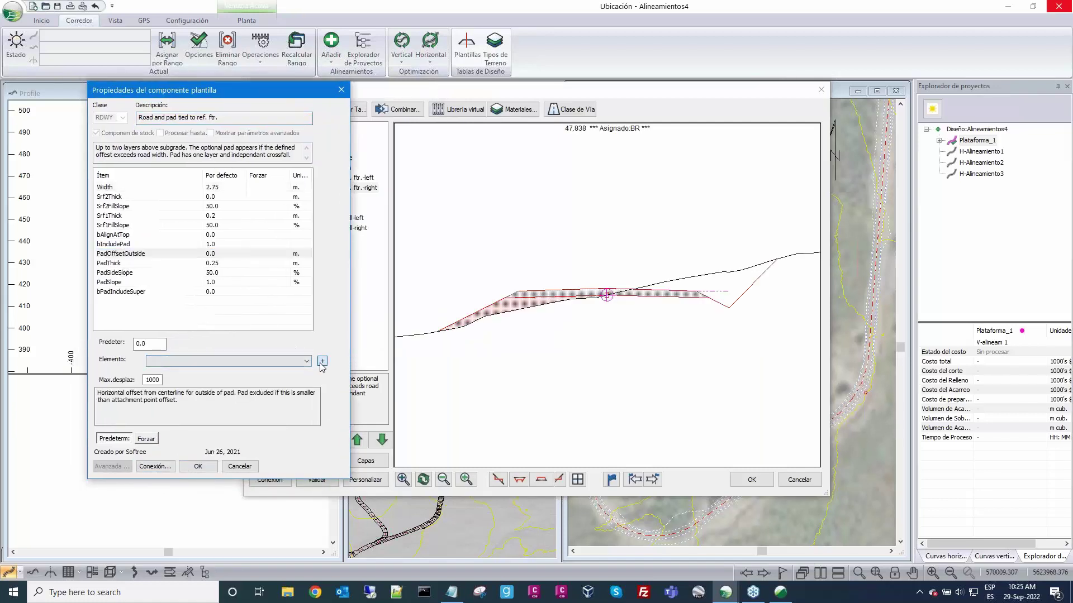
left_click(327, 201)
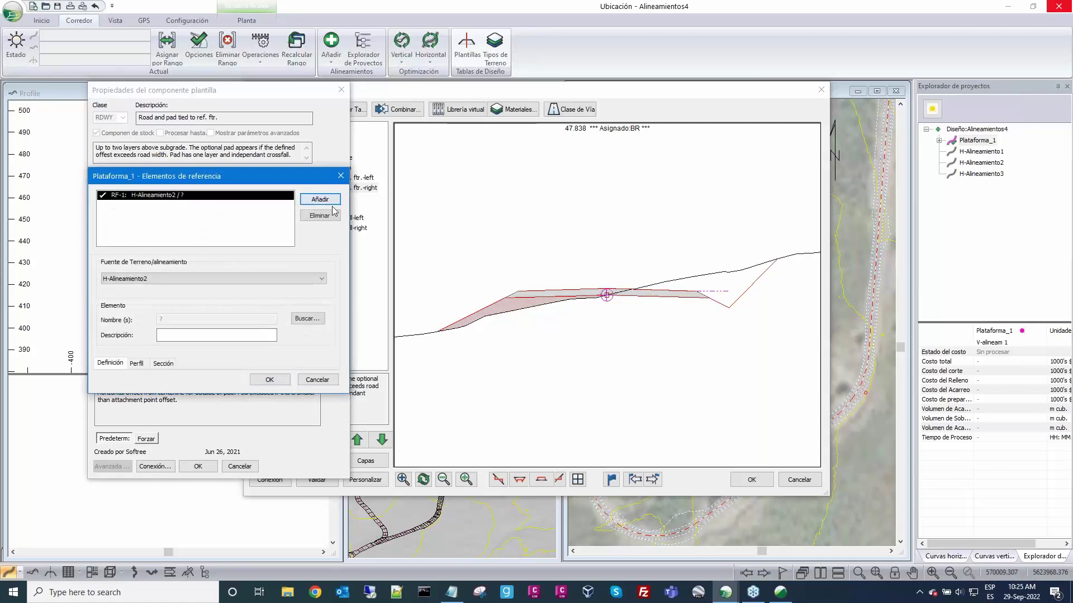
left_click(322, 284)
left_click(120, 292)
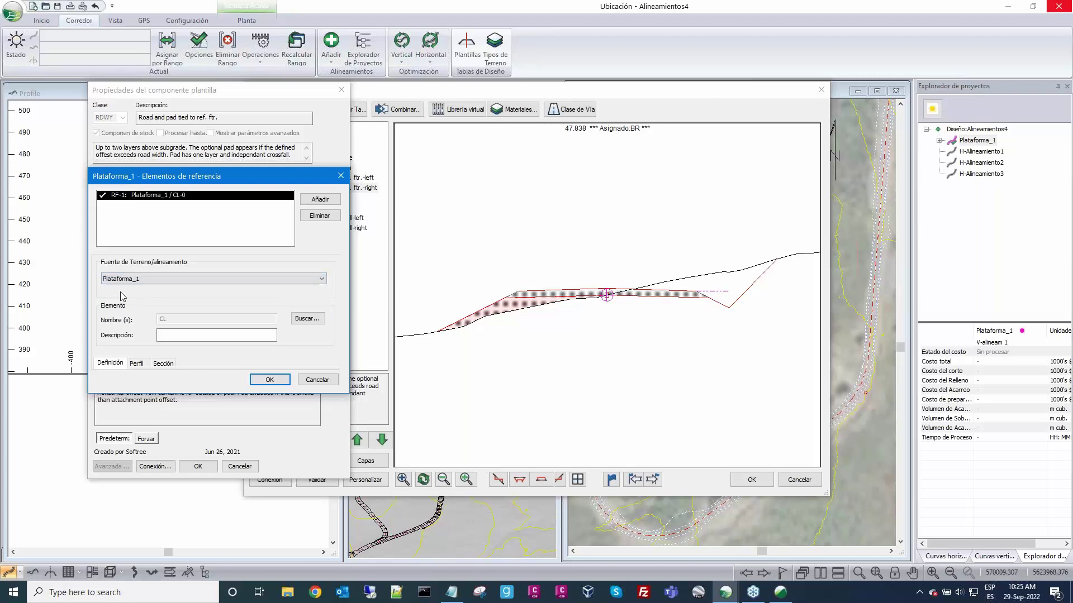
left_click(307, 319)
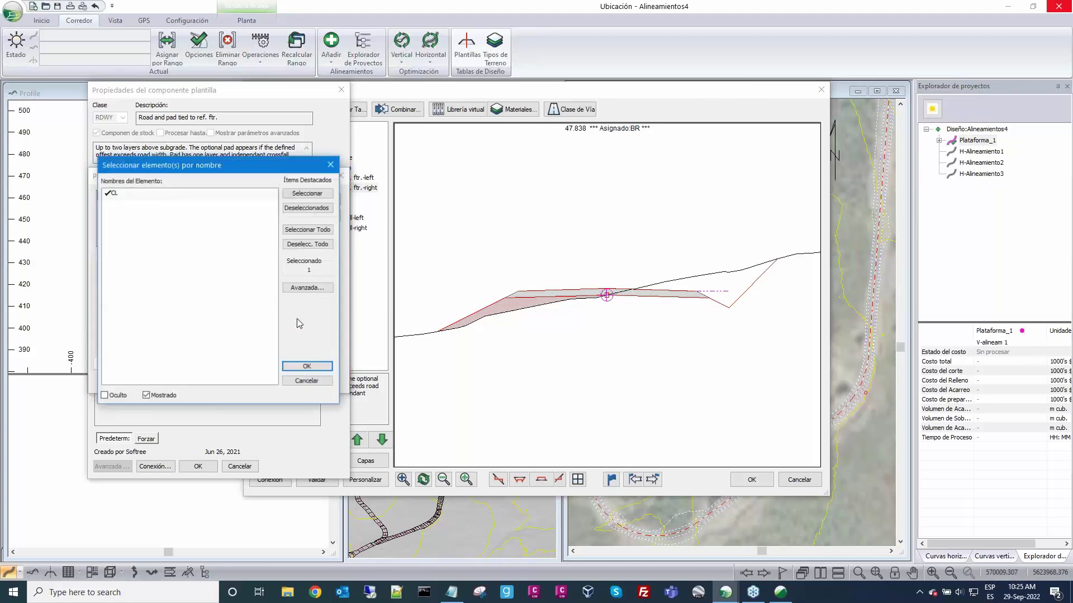
left_click(314, 372)
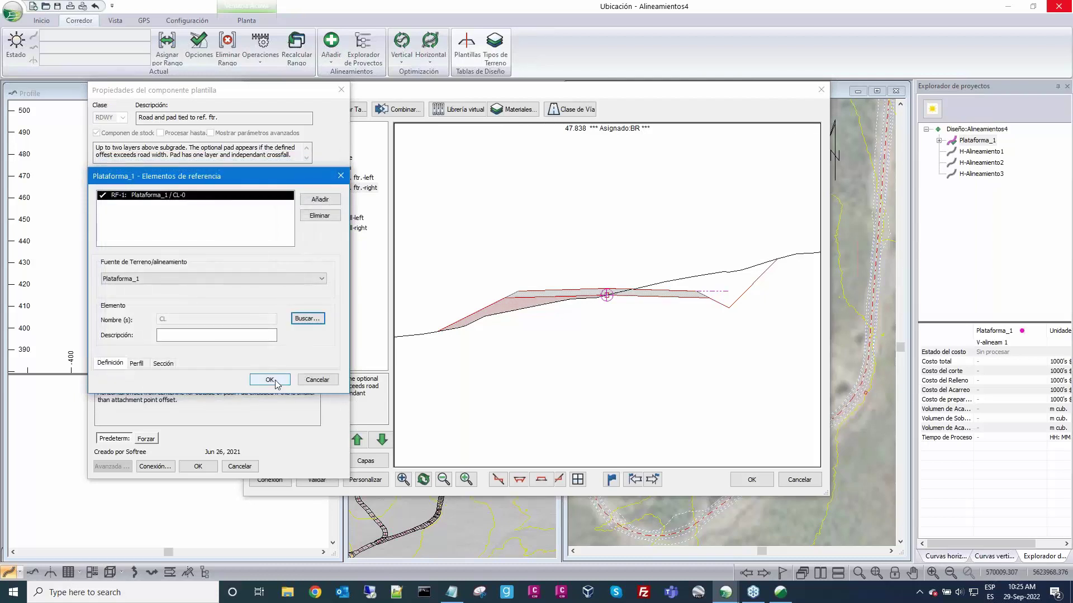
left_click(270, 380)
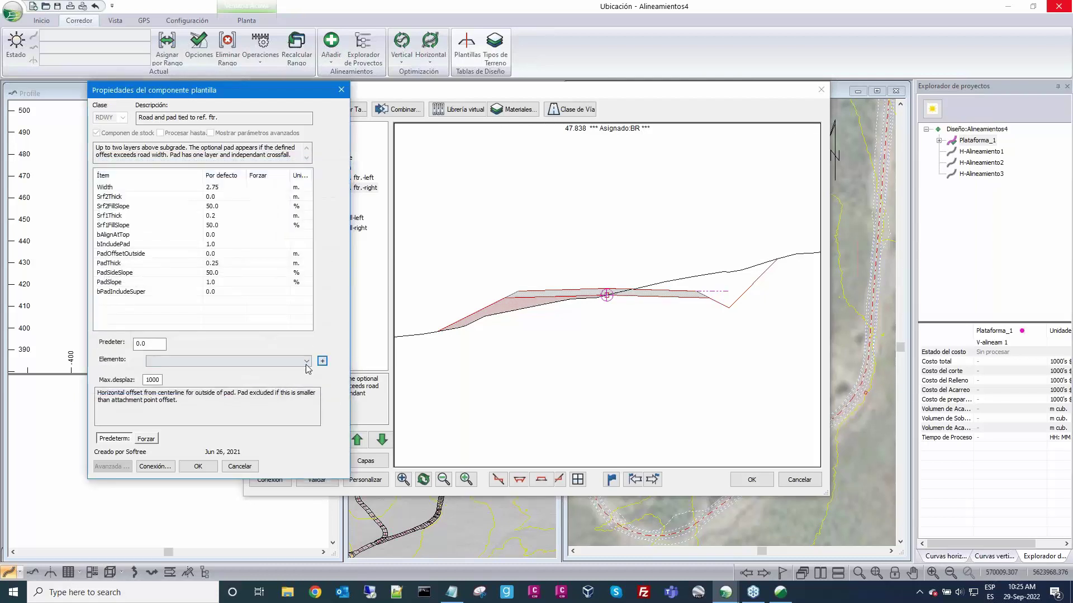
left_click(306, 363)
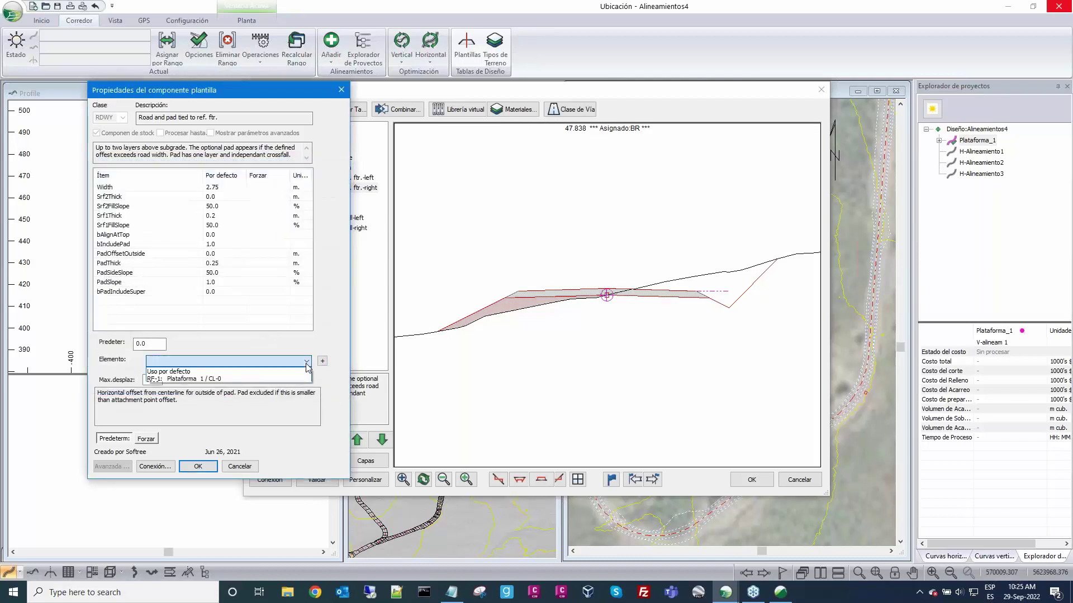
left_click(209, 379)
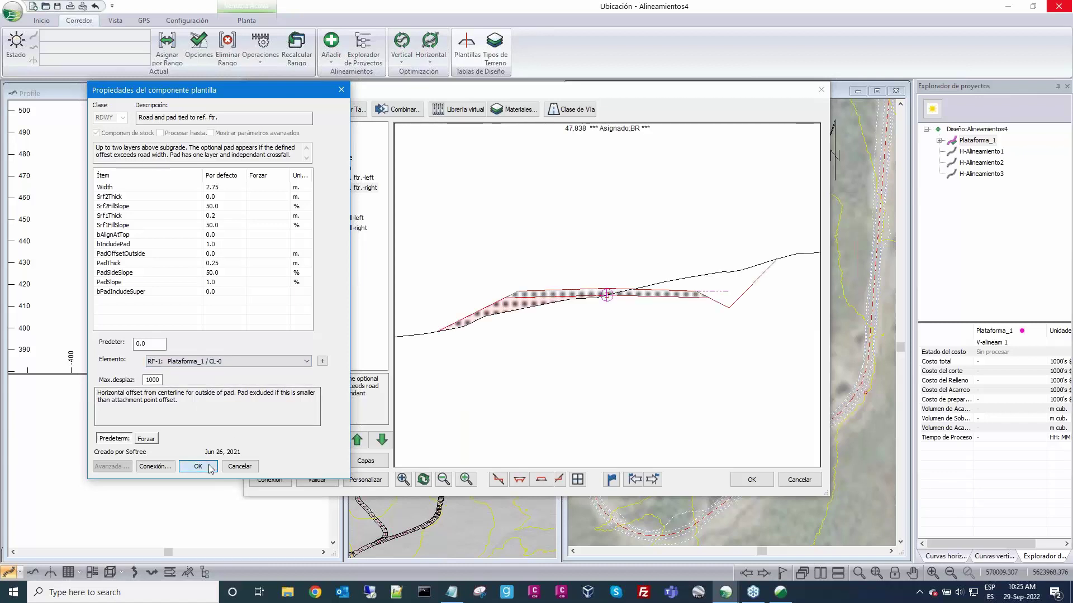
Step: Apply the PadOffsetOutside reference to the template and try to recalculate only the current Plataforma_1 alignment, including costs
left_click(198, 467)
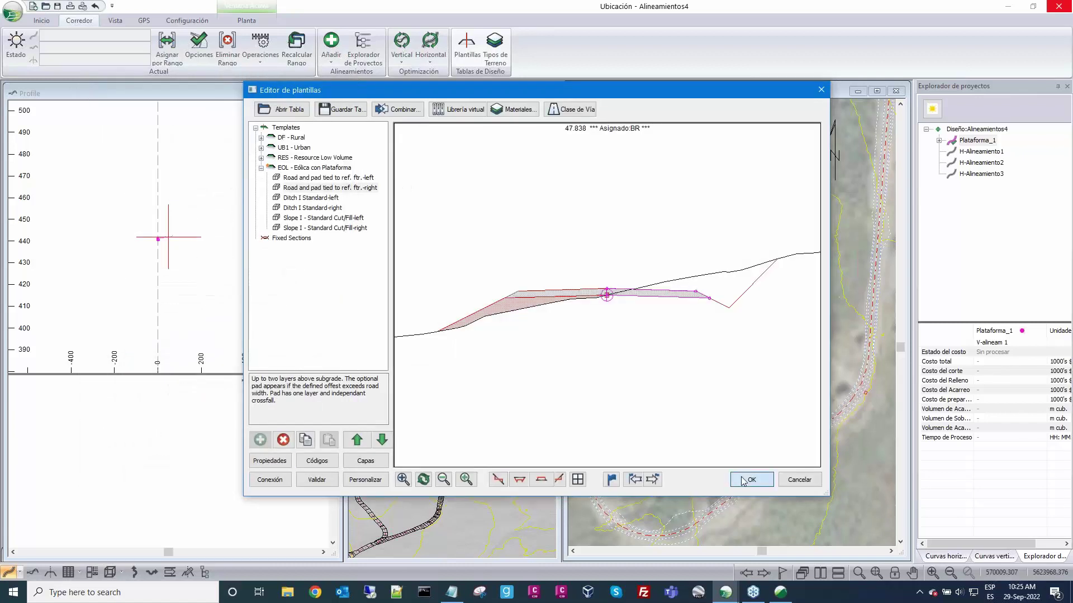
left_click(749, 480)
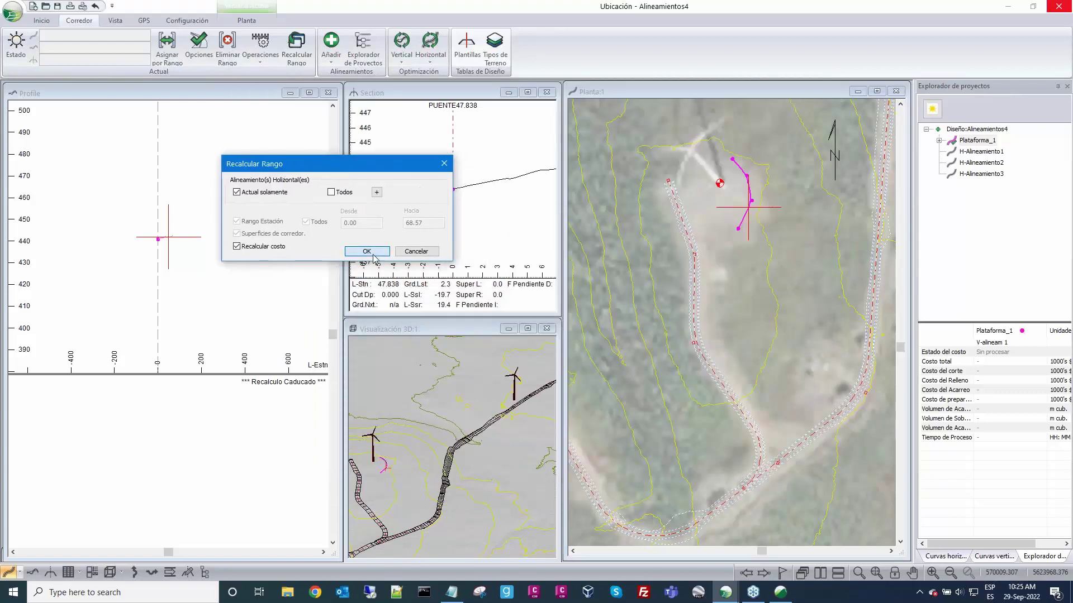
left_click(367, 252)
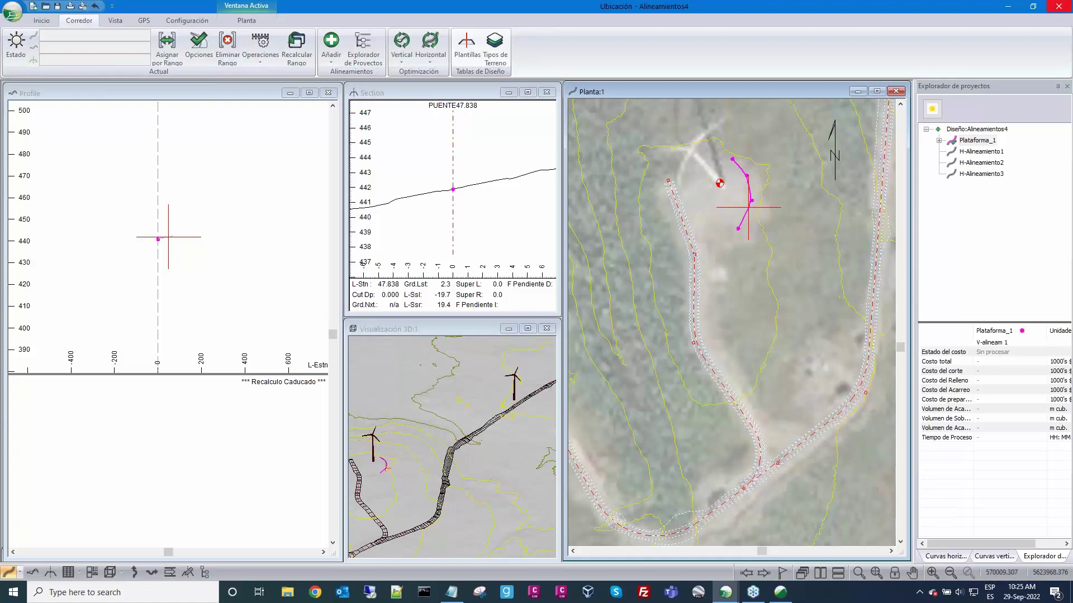
key("Return")
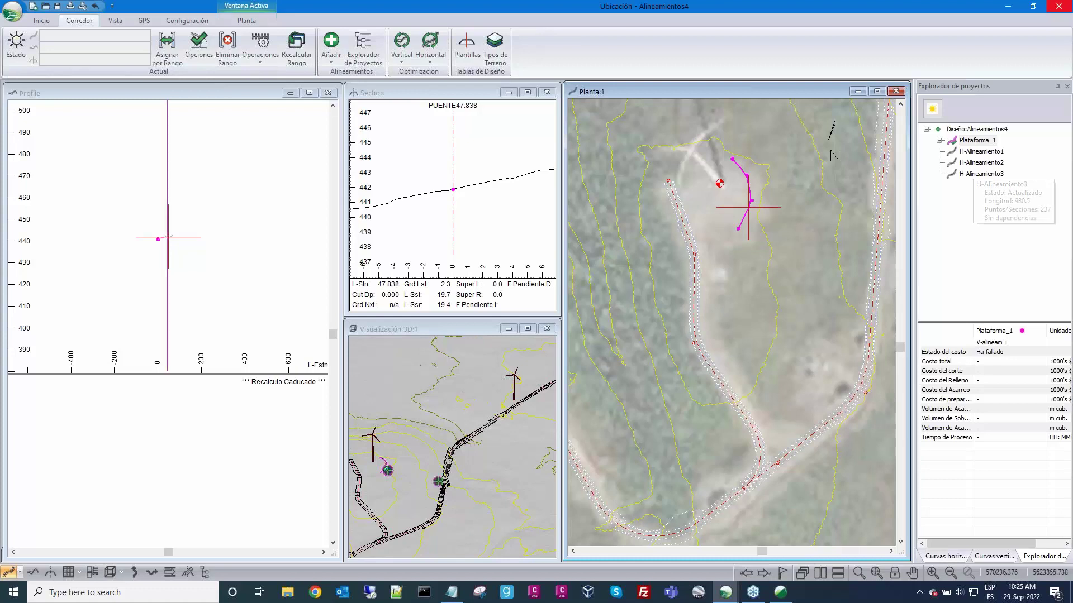
Step: Make H-Alineamiento2 the active alignment, with its end and Plataforma_1 beside the turbine in the plan view
double_click(972, 163)
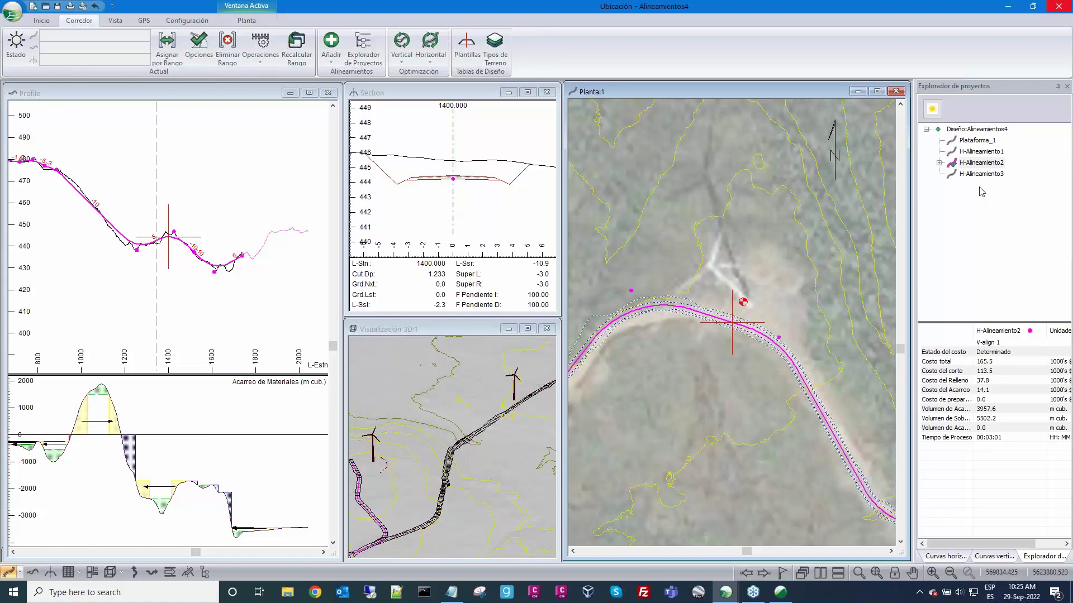
mouse_move(698, 236)
scroll(698, 236, "down", 1)
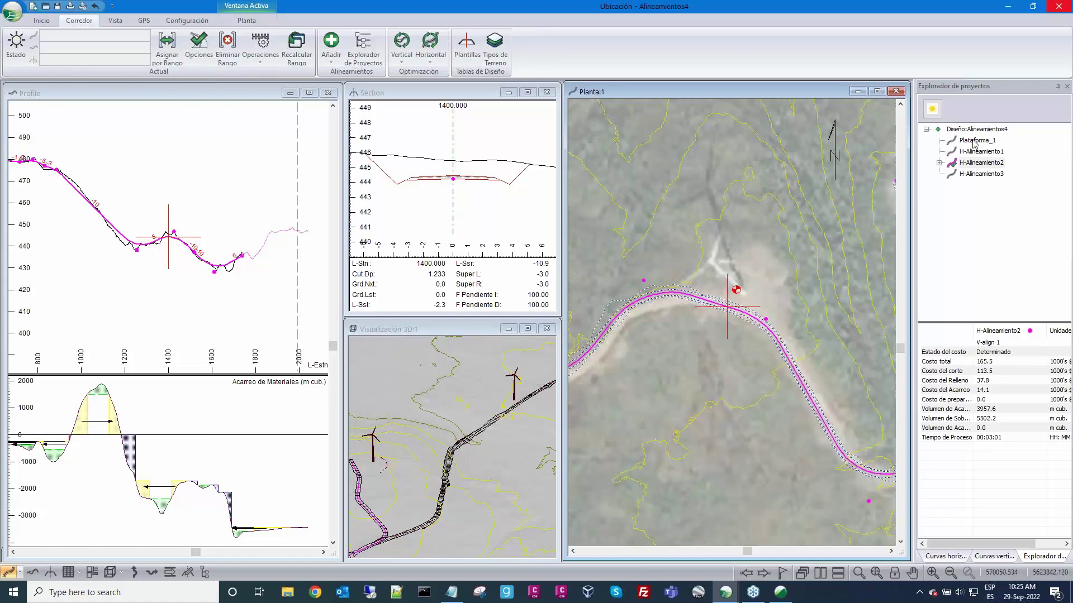
mouse_move(973, 143)
mouse_move(981, 173)
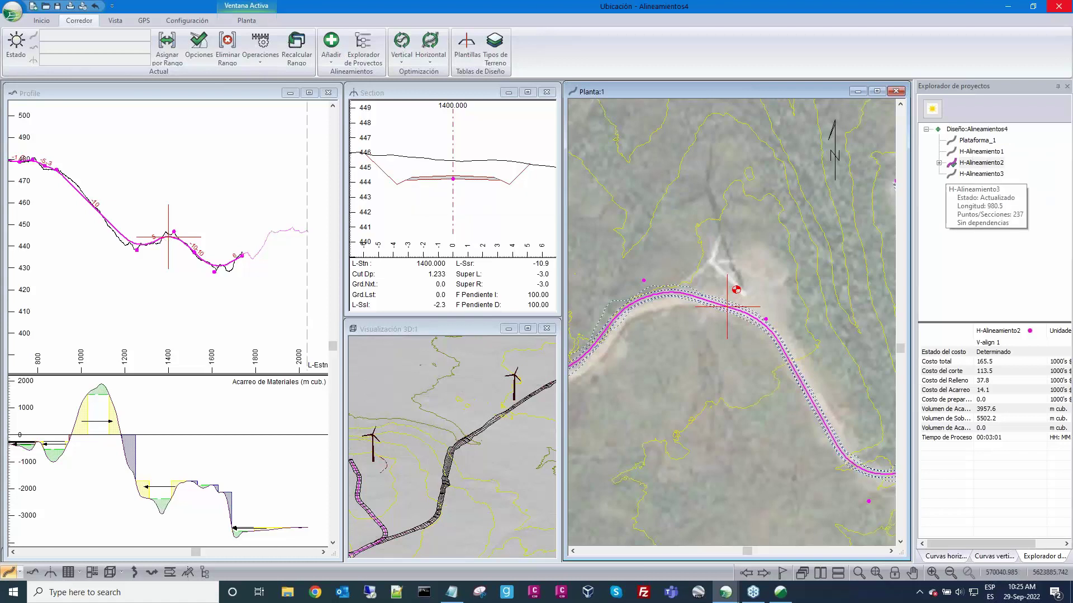
scroll(754, 234, "down", 2)
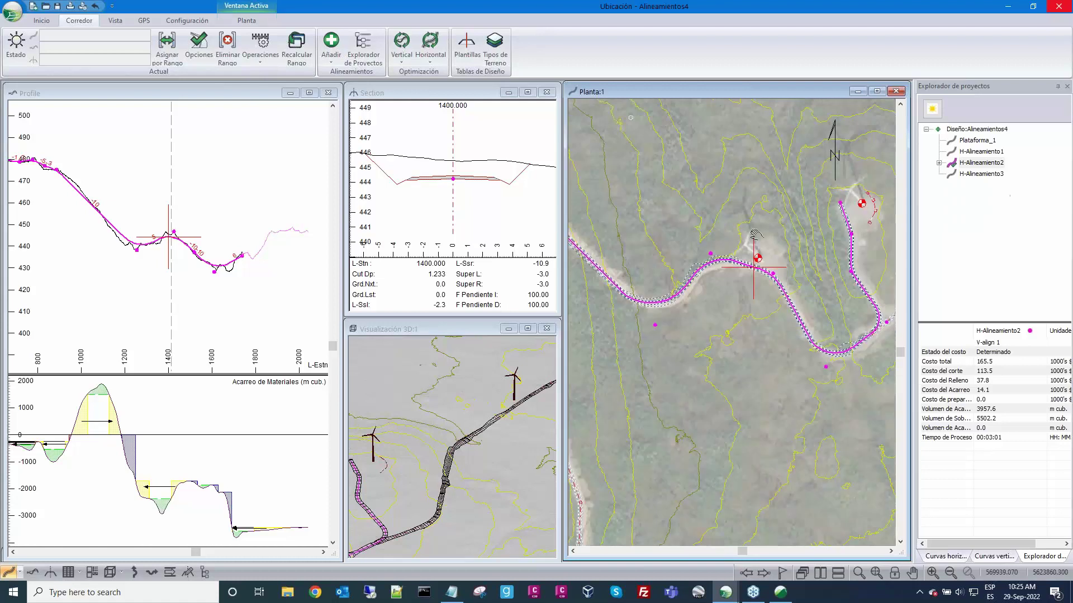
middle_click_drag(755, 235, 706, 262)
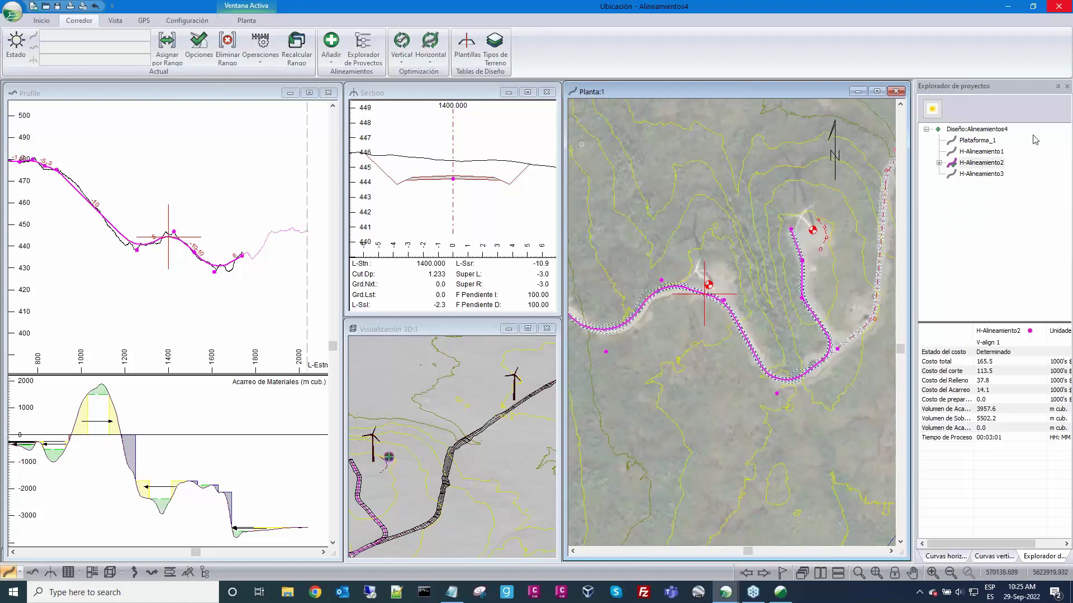
Step: With H-Alineamiento2 active, open the PadOffsetOutside property of the right-hand "Road and pad tied to ref. ftr." component in the EOL template
left_click(467, 49)
left_click(261, 168)
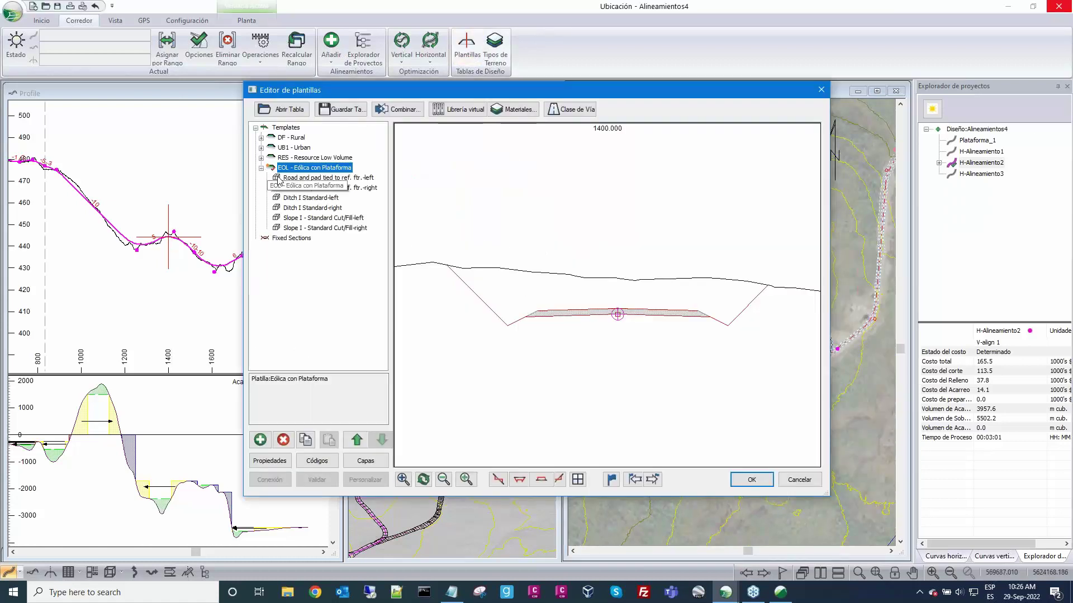
left_click(293, 188)
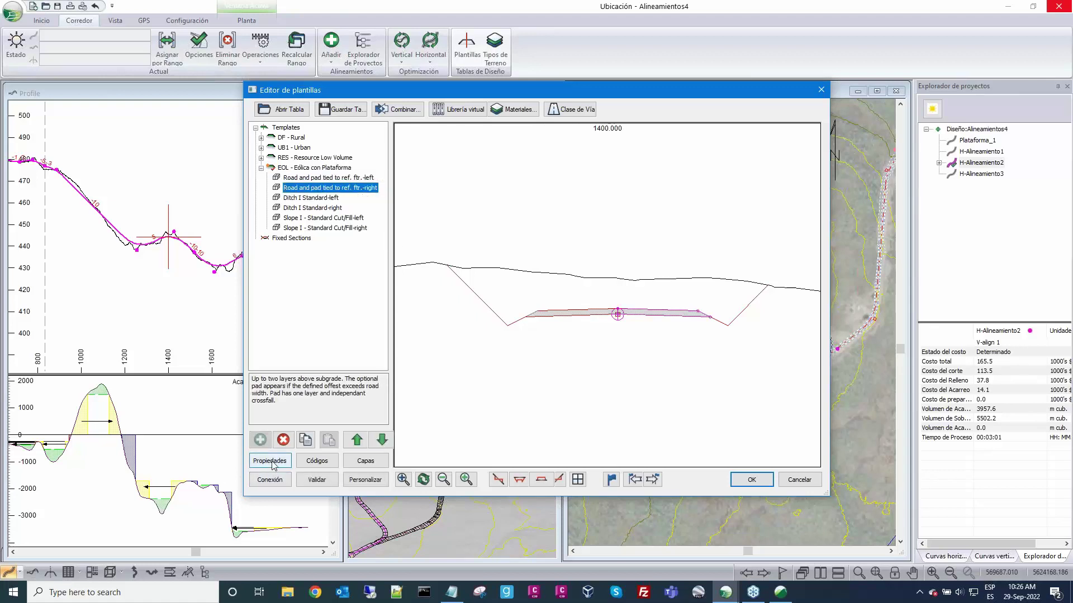
left_click(270, 461)
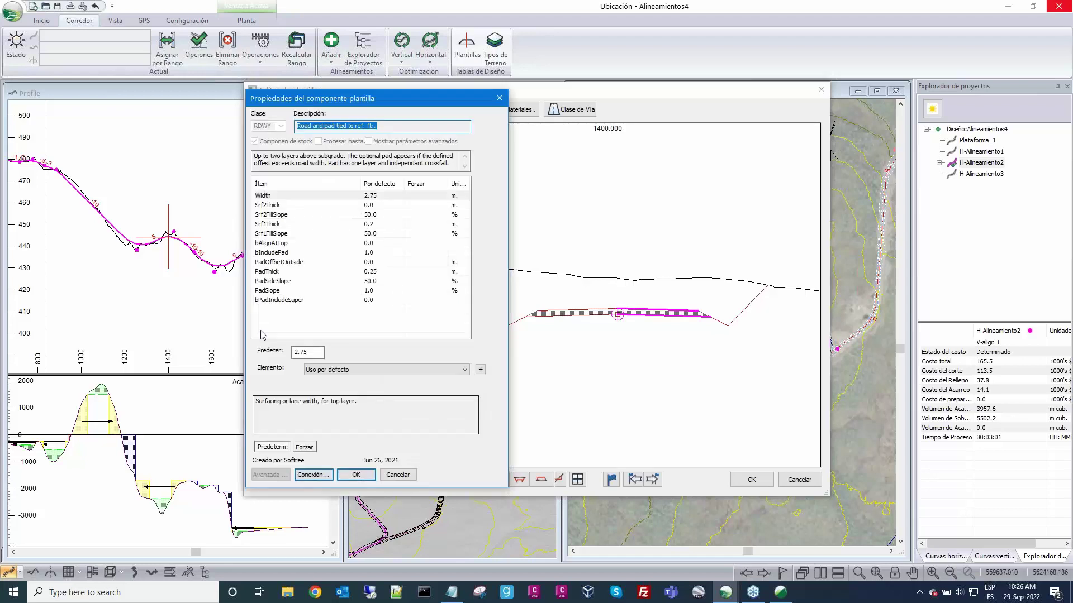
left_click(369, 263)
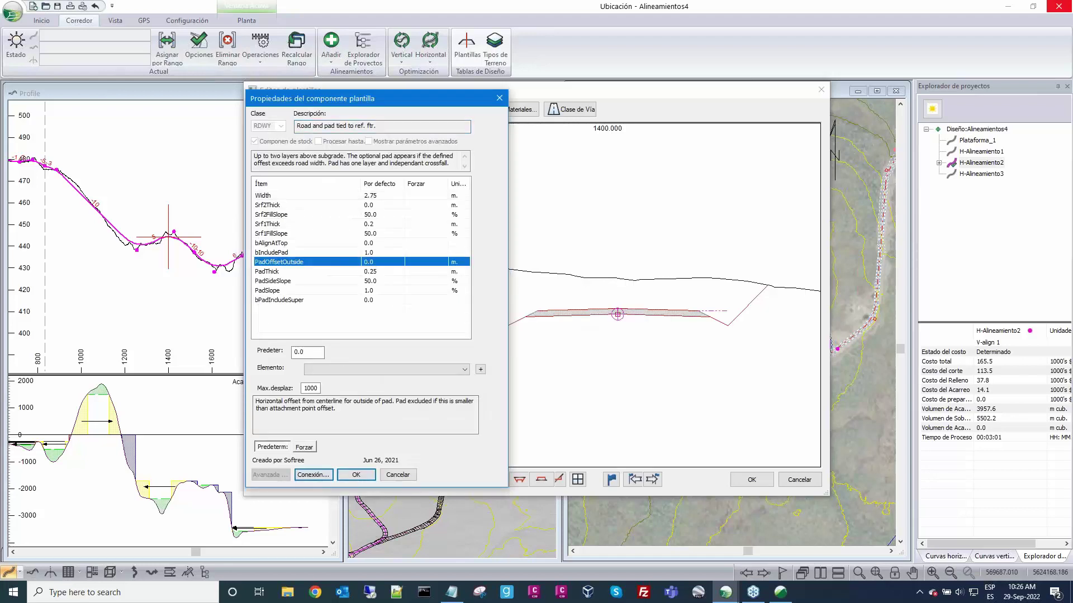
Step: Add a reference element to H-Alineamiento2 from Plataforma_1's CL feature and assign it to control PadOffsetOutside
left_click(480, 369)
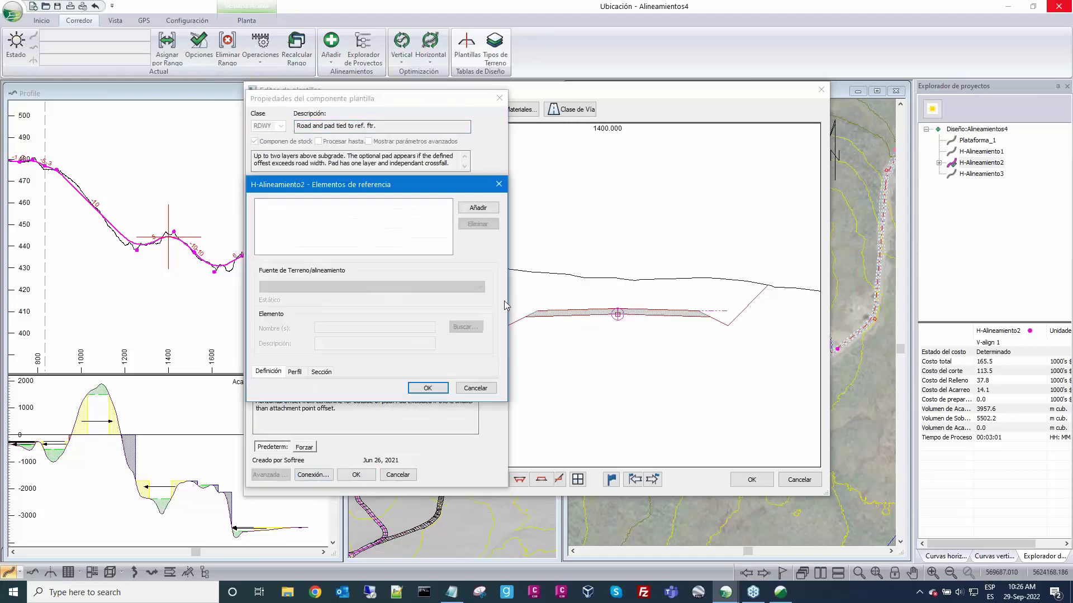
left_click(488, 211)
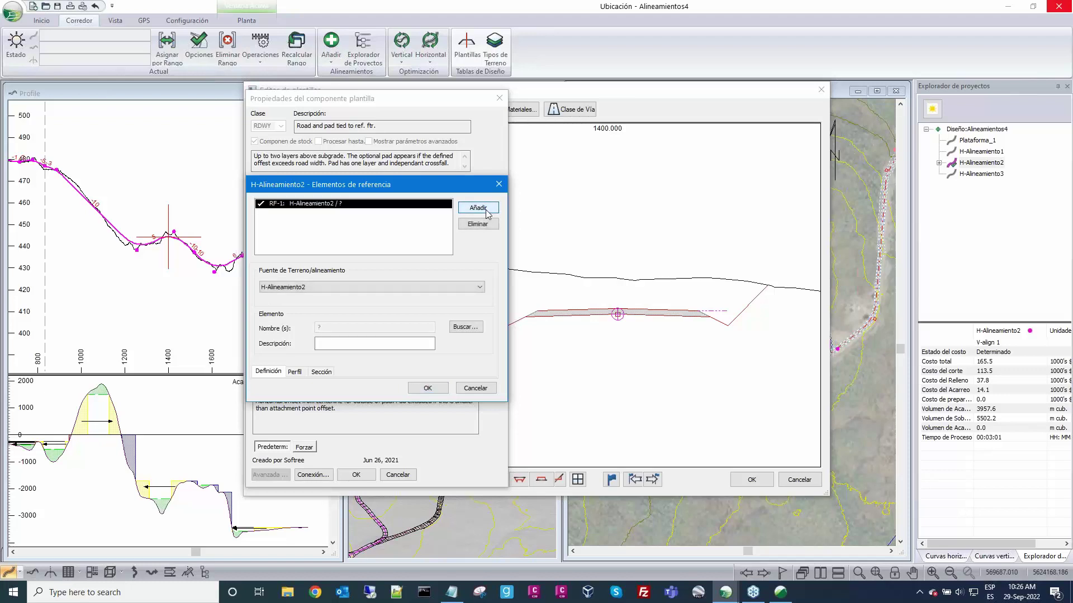
left_click(358, 286)
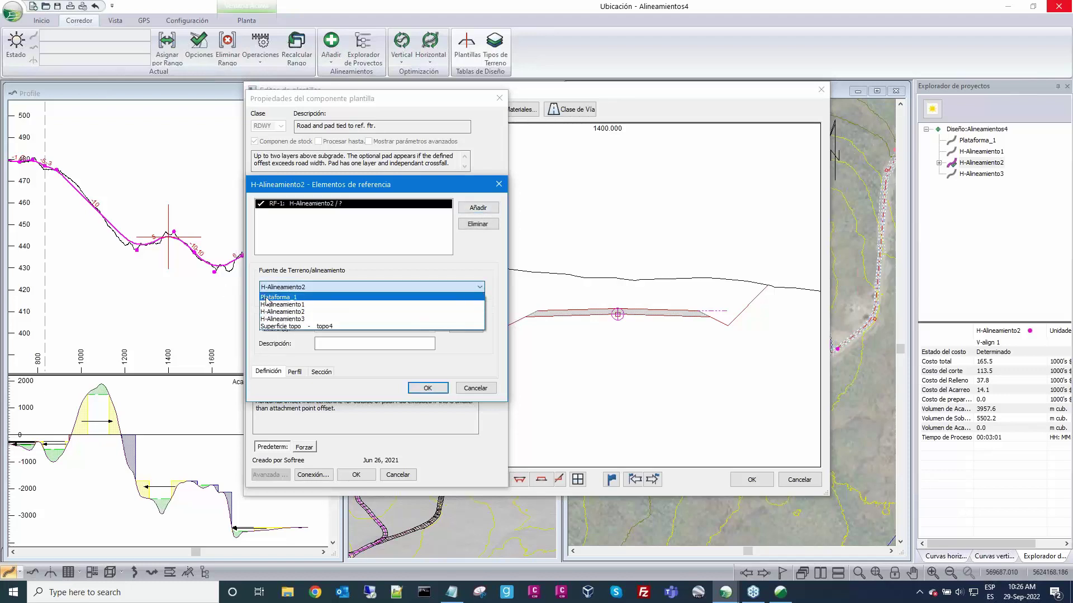
left_click(267, 297)
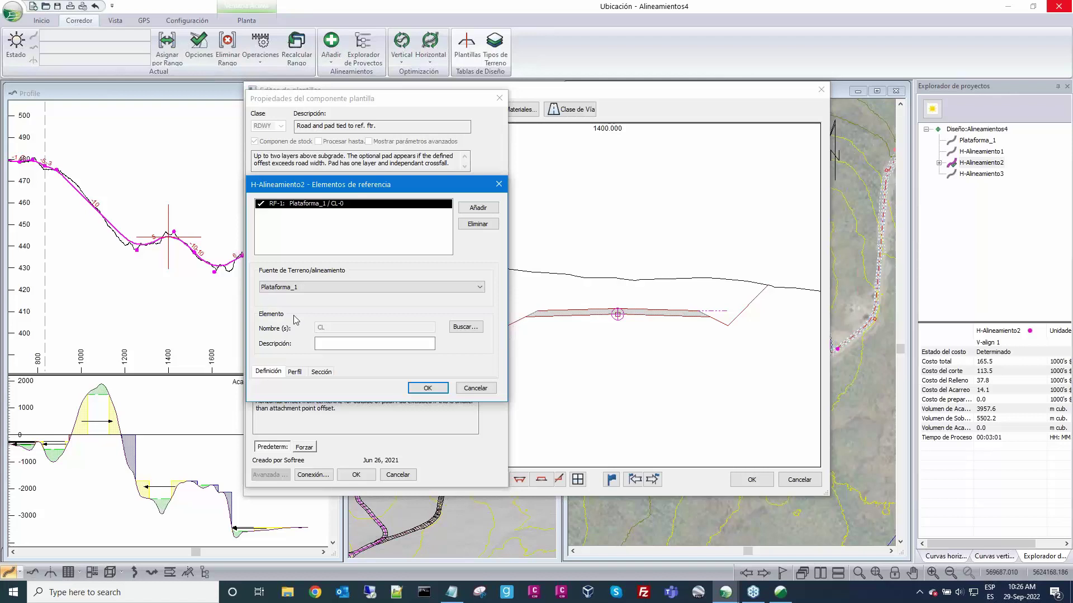
left_click(427, 388)
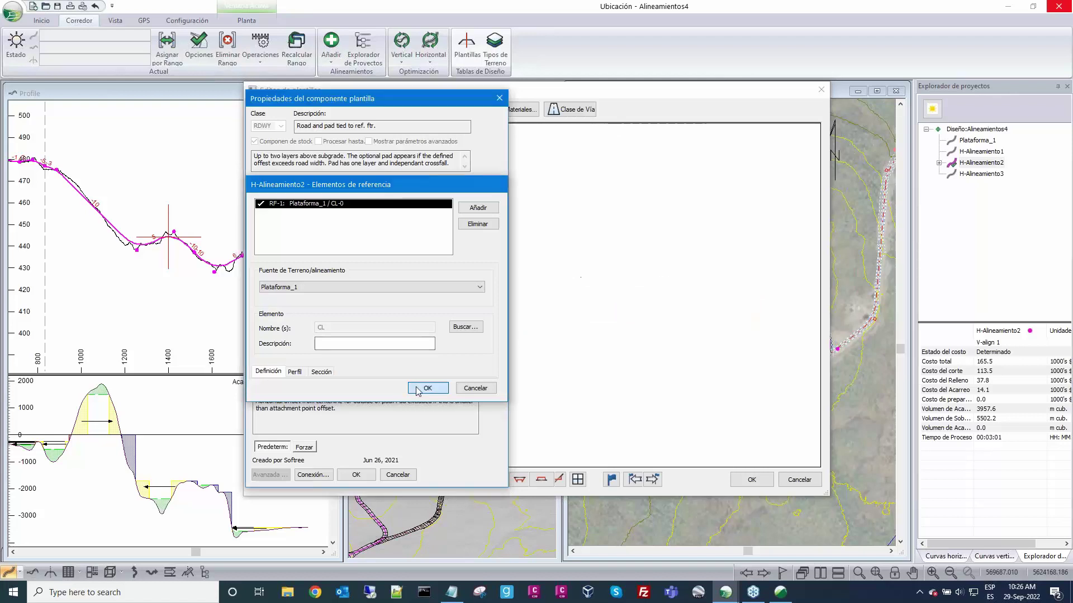
left_click(466, 370)
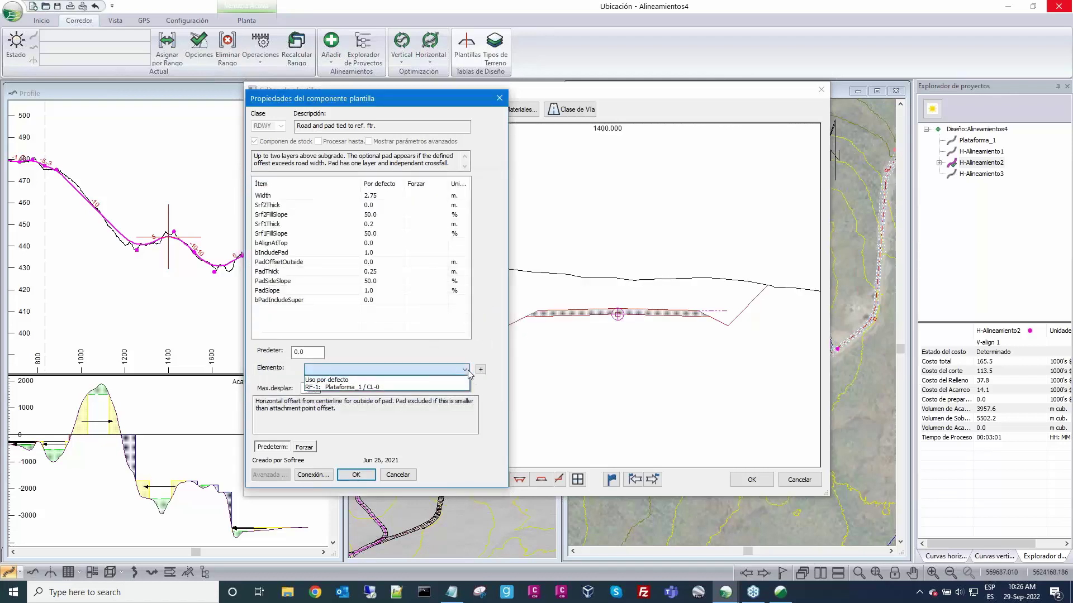
left_click(343, 388)
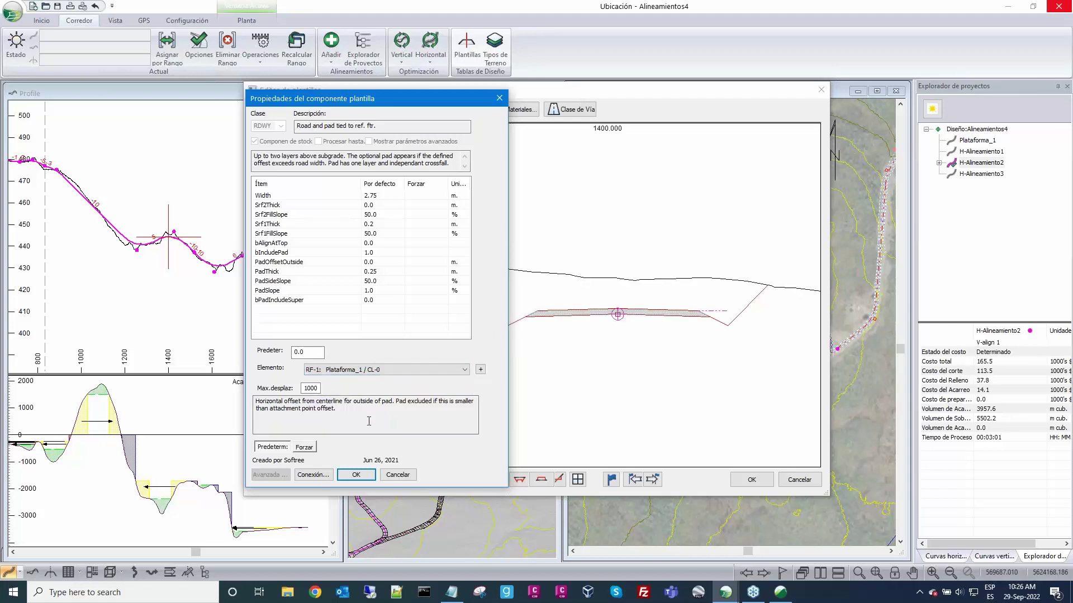
Step: Apply the component and template changes and recalculate only the current H-Alineamiento2 alignment, including costs
left_click(356, 475)
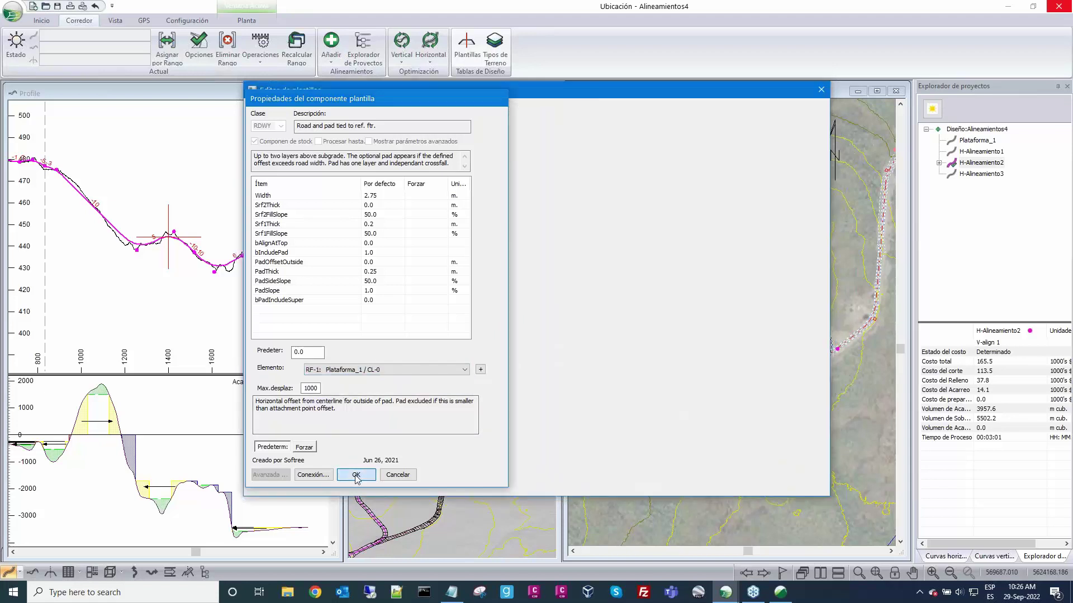
left_click(741, 484)
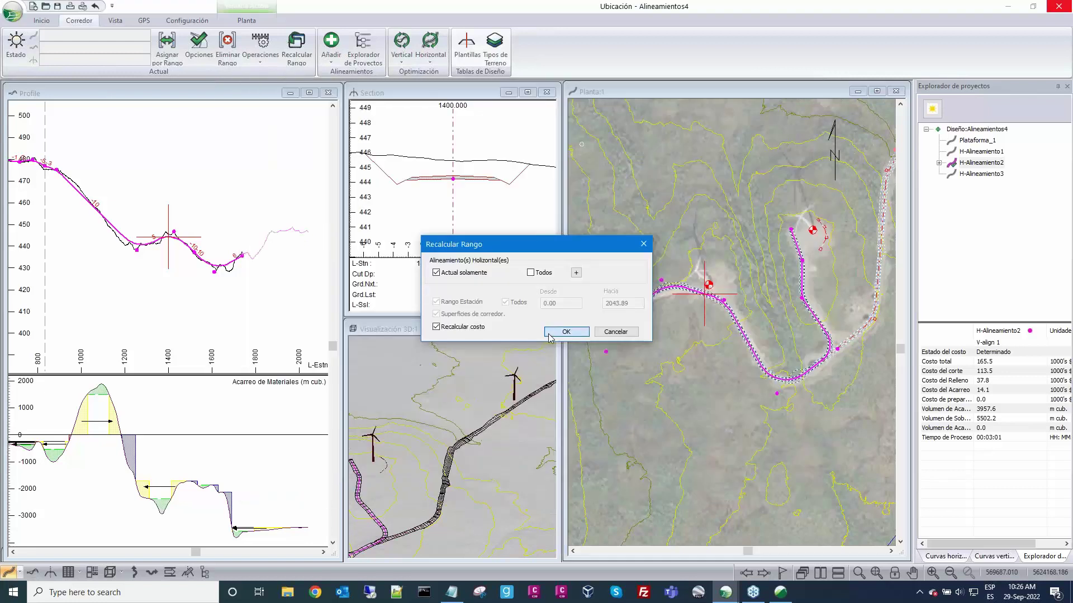
left_click(550, 334)
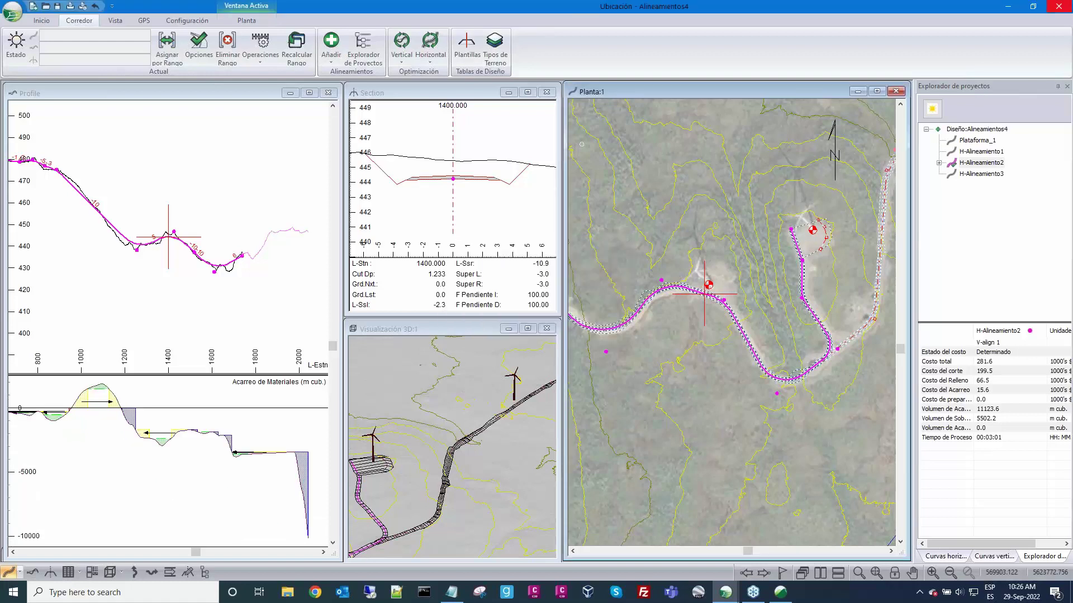
Step: Examine the turbine pad at the end of H-Alineamiento2 and its connection to the road in the 3D and plan views
scroll(825, 239, "up", 2)
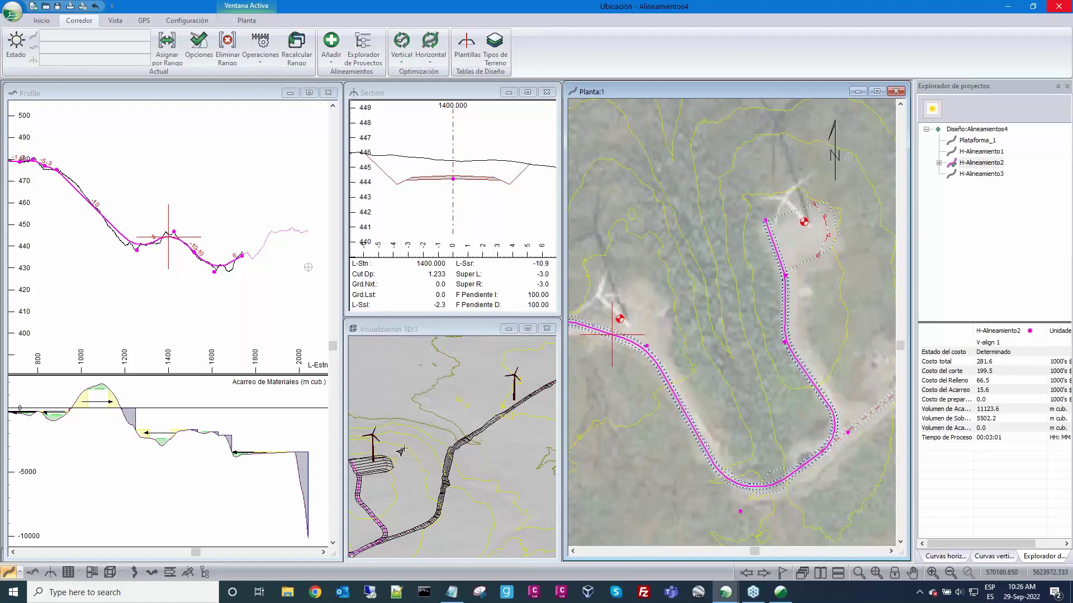
middle_click_drag(403, 448, 476, 408)
scroll(459, 465, "up", 3)
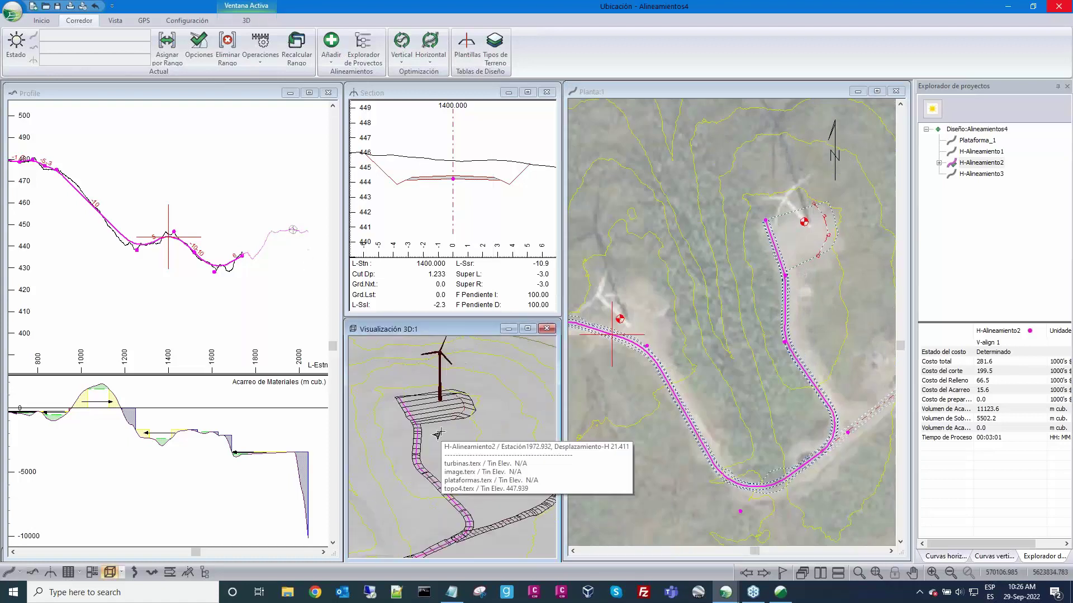
middle_click_drag(459, 466, 452, 446)
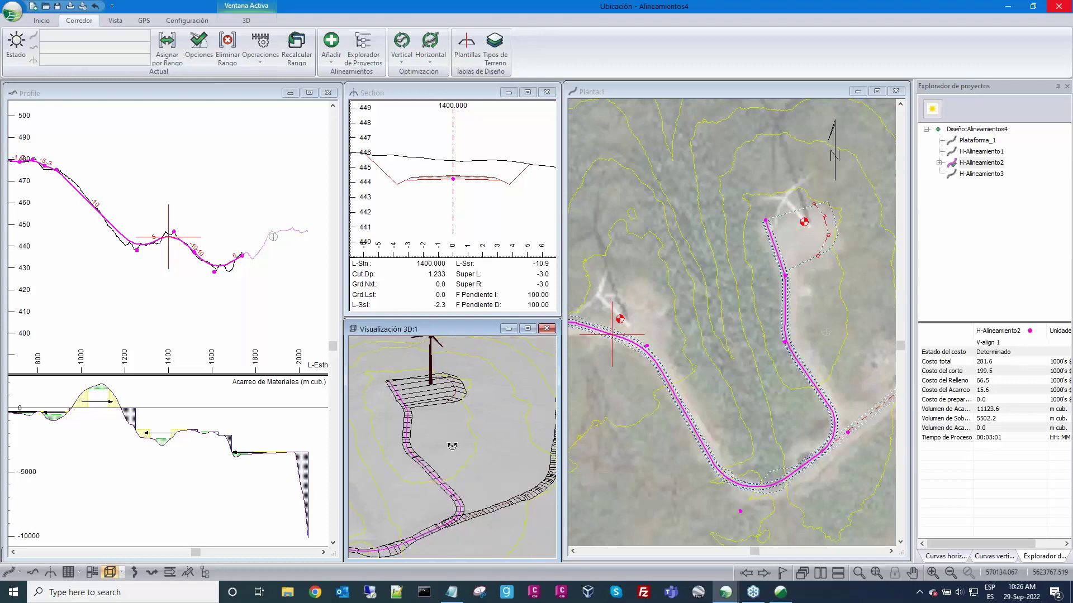
left_click_drag(452, 446, 453, 429)
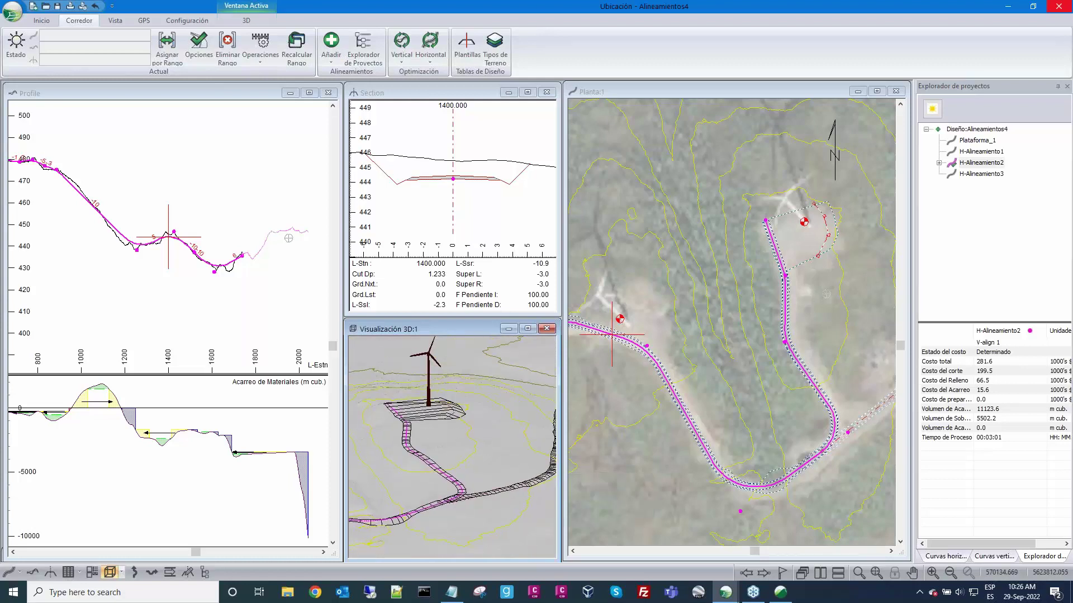
scroll(447, 442, "up", 2)
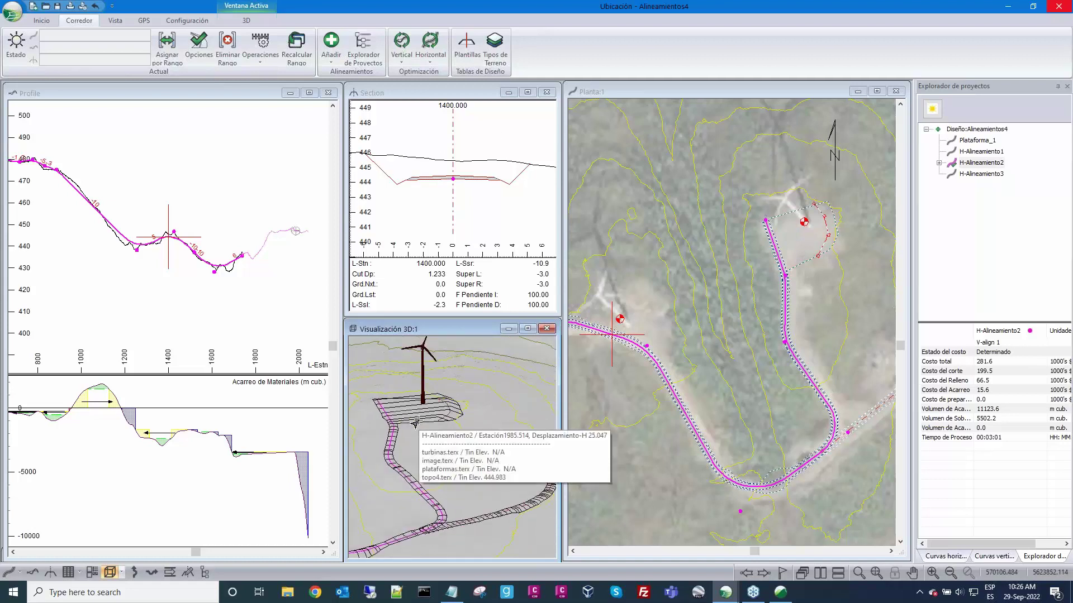
scroll(414, 424, "down", 2)
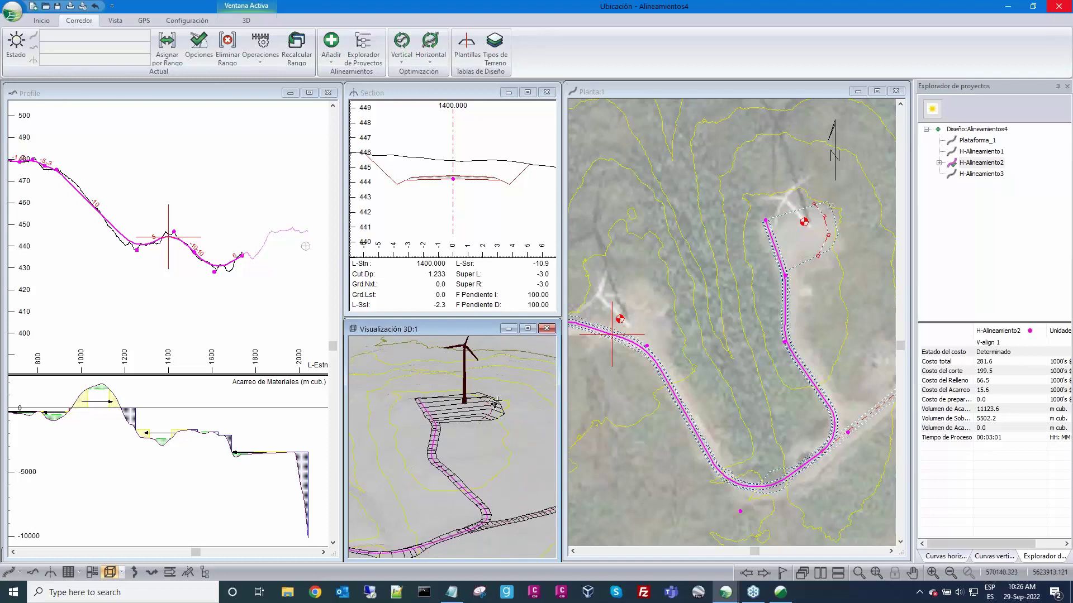
scroll(496, 401, "down", 2)
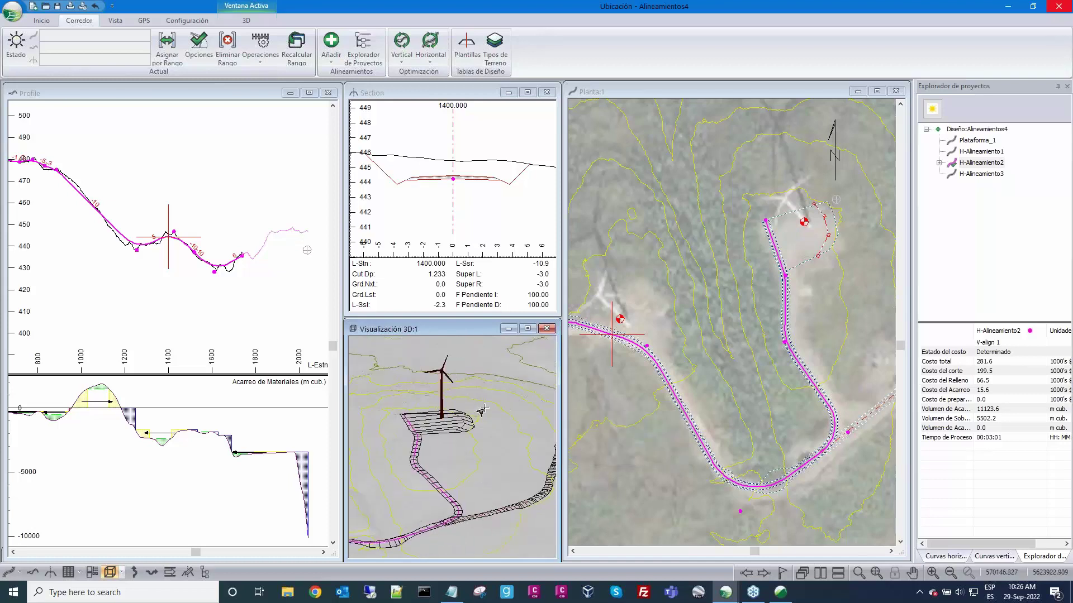
left_click(773, 220)
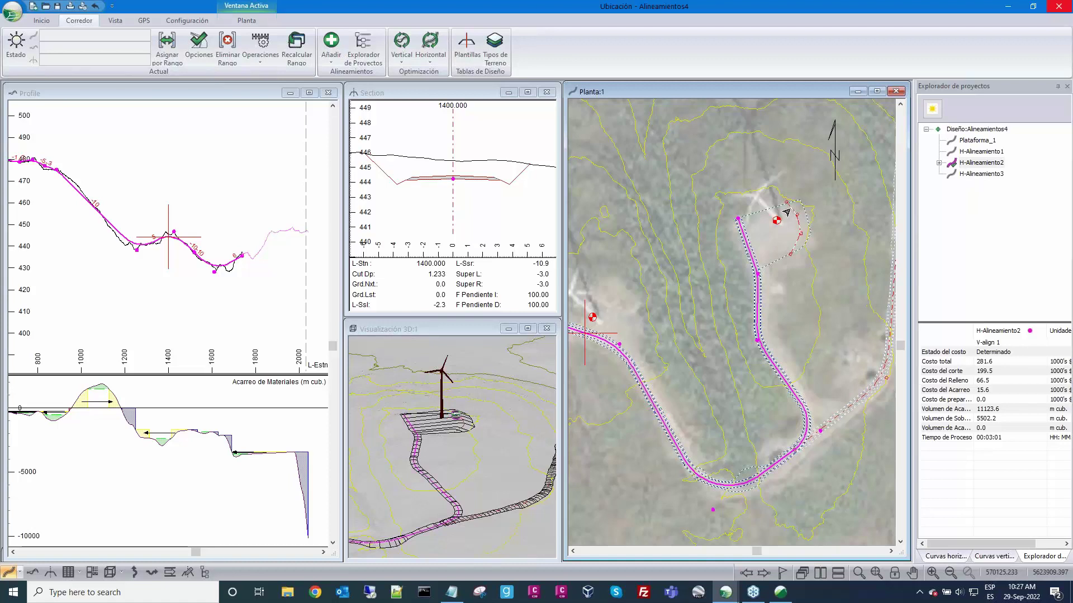
mouse_move(785, 205)
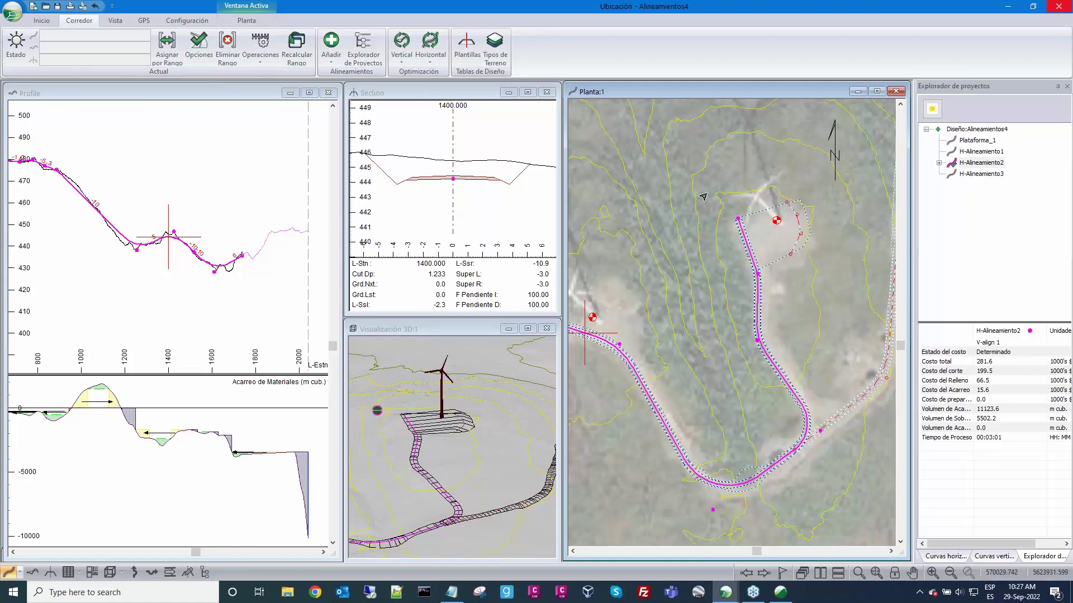
scroll(788, 220, "down", 2)
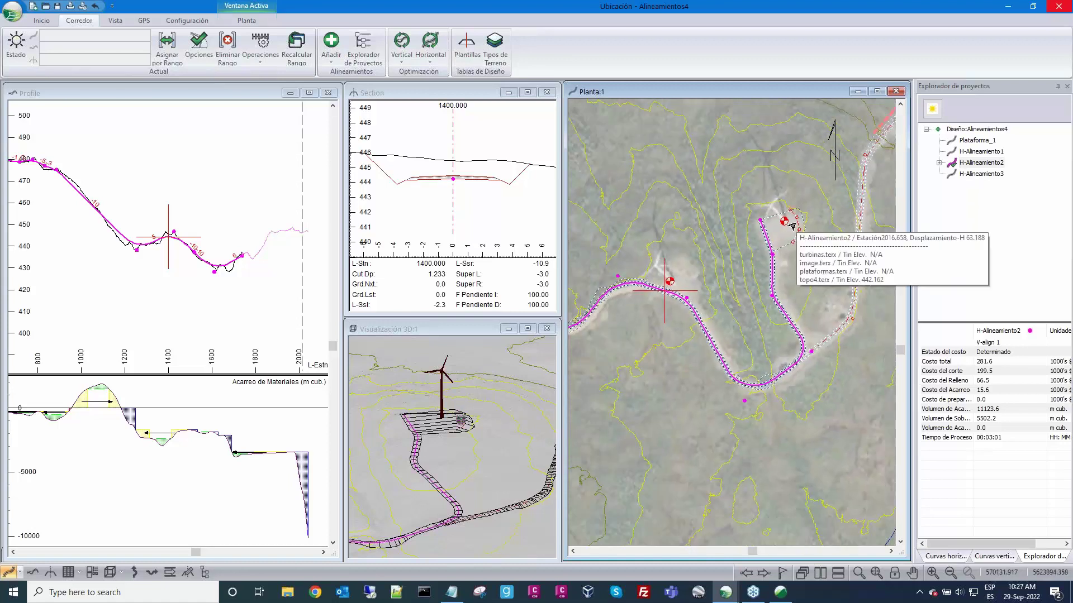
scroll(792, 225, "down", 1)
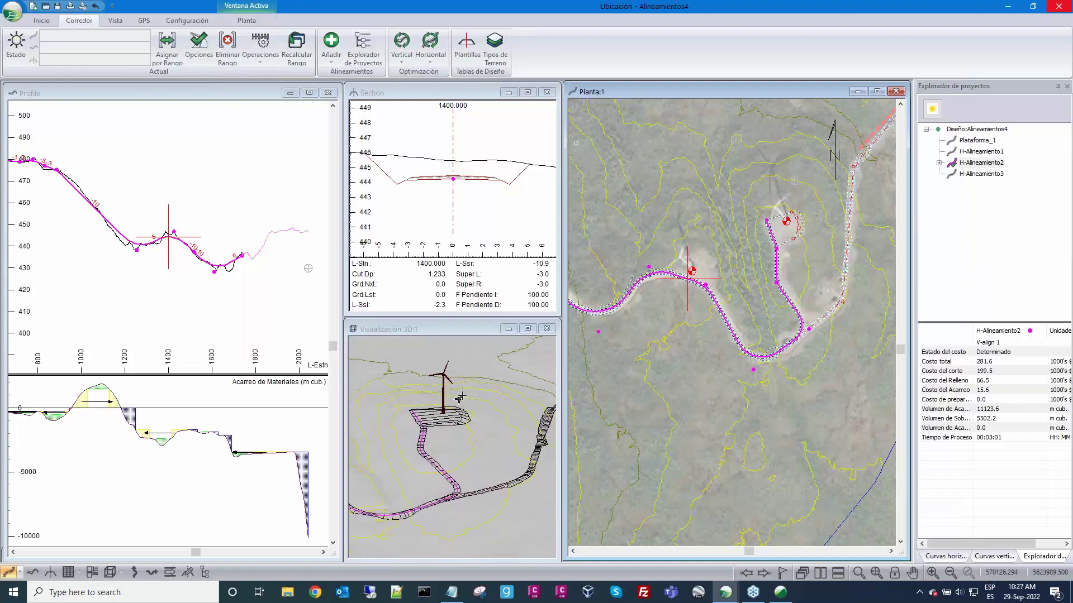
scroll(512, 401, "down", 1)
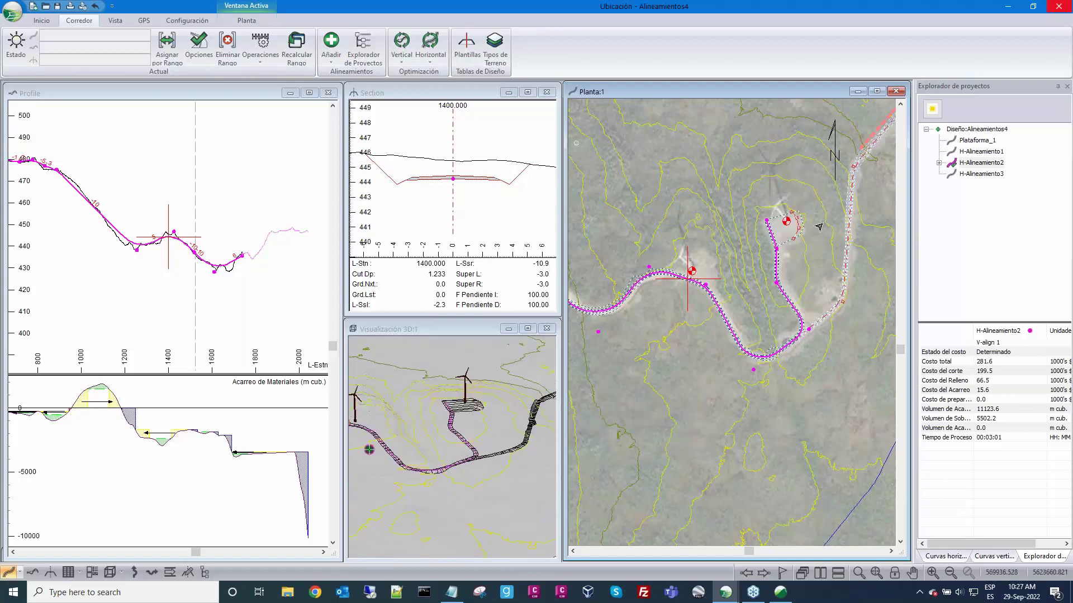
Step: Make H-Alineamiento3 the active alignment, with the plan view on its stretch past the roadside turbines
scroll(809, 185, "up", 2)
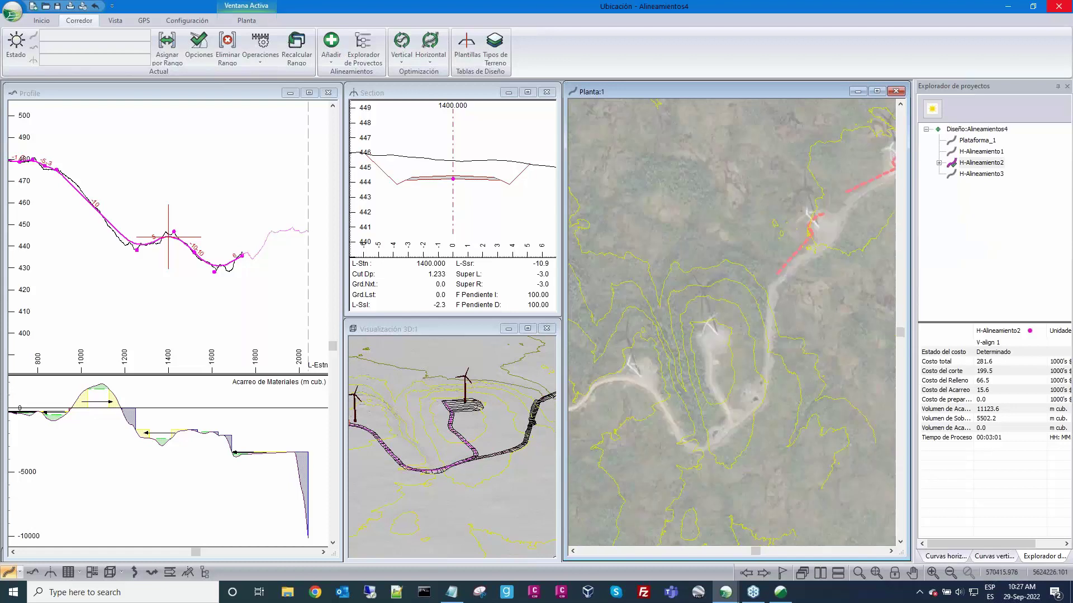
scroll(781, 263, "up", 3)
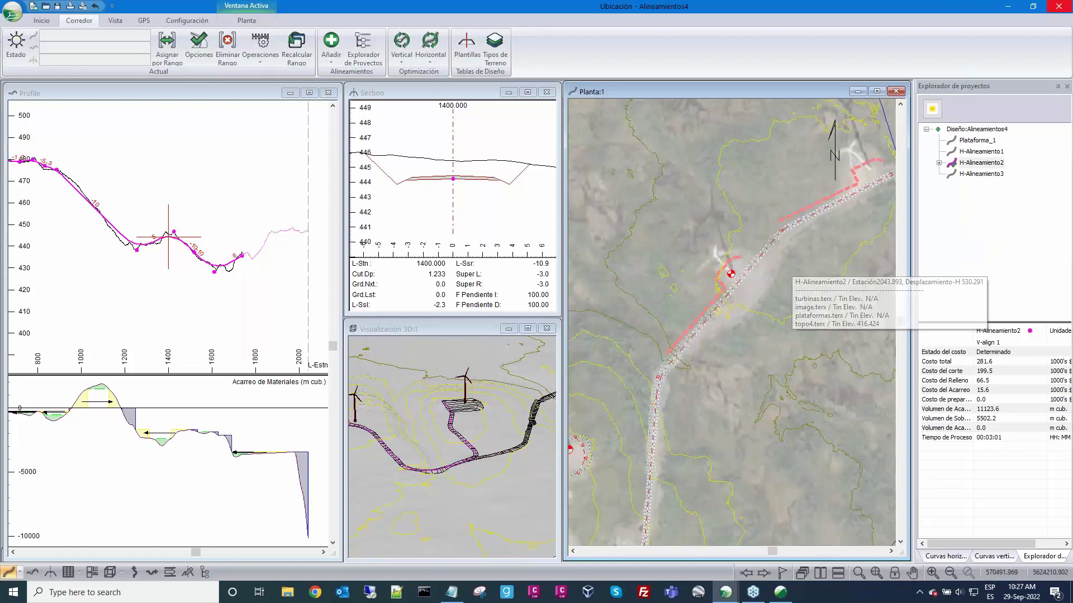
middle_click_drag(782, 263, 773, 258)
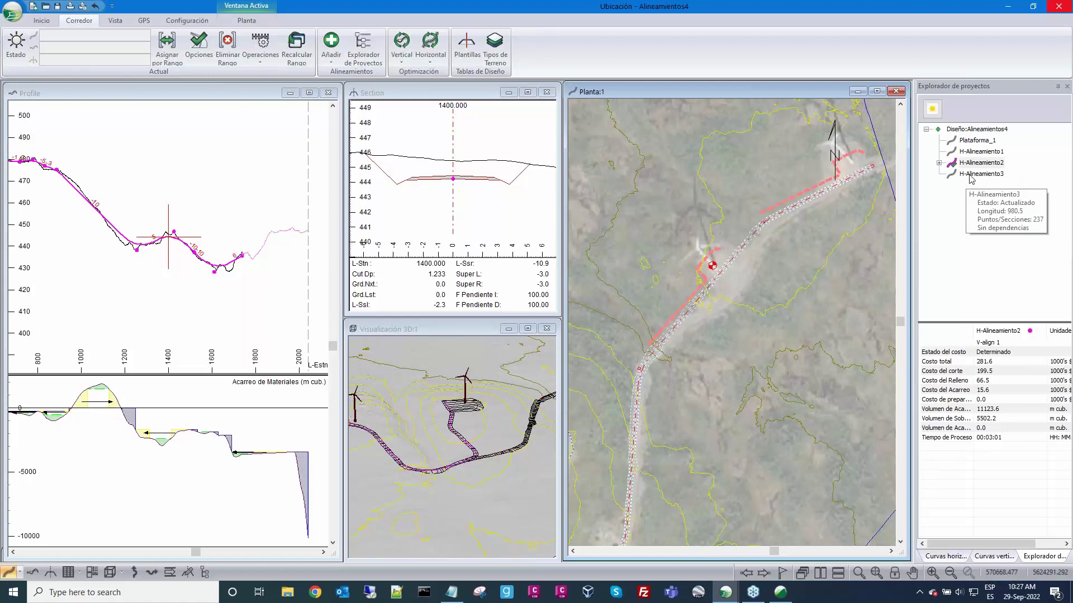
left_click(970, 174)
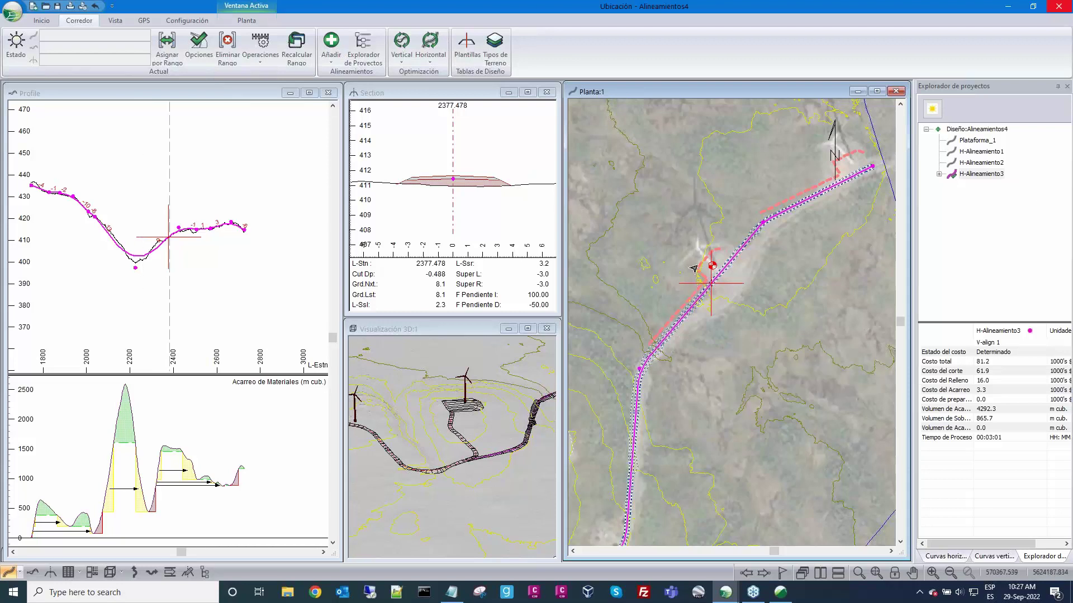
Step: Examine the dashed platform outline beside H-Alineamiento3 in the plan view, from its start along the road to the turbine near station 2377
mouse_move(709, 252)
scroll(697, 327, "up", 2)
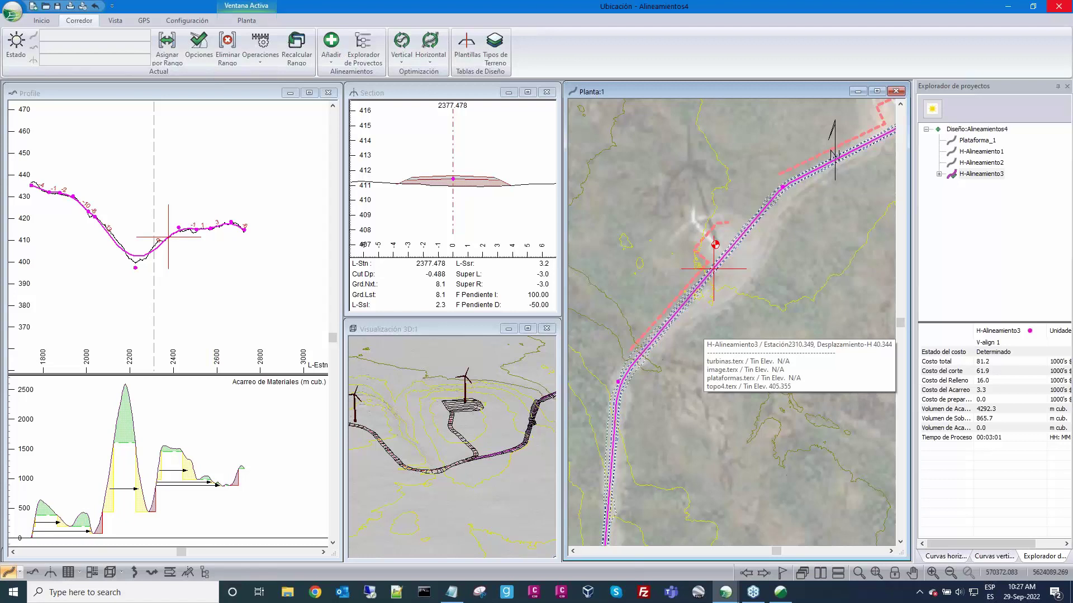
scroll(729, 330, "up", 1)
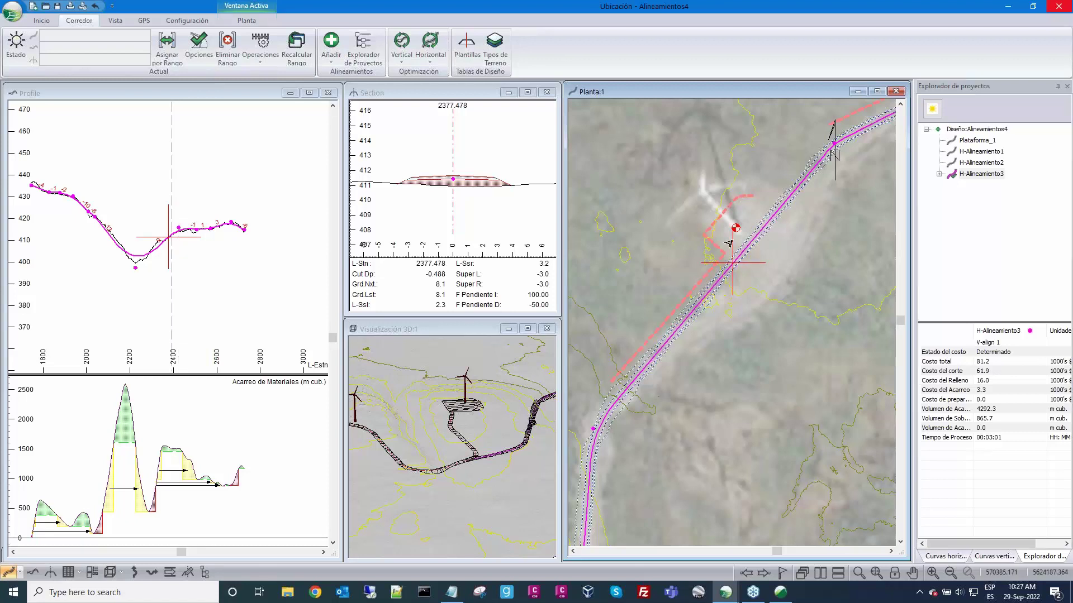
scroll(728, 243, "up", 1)
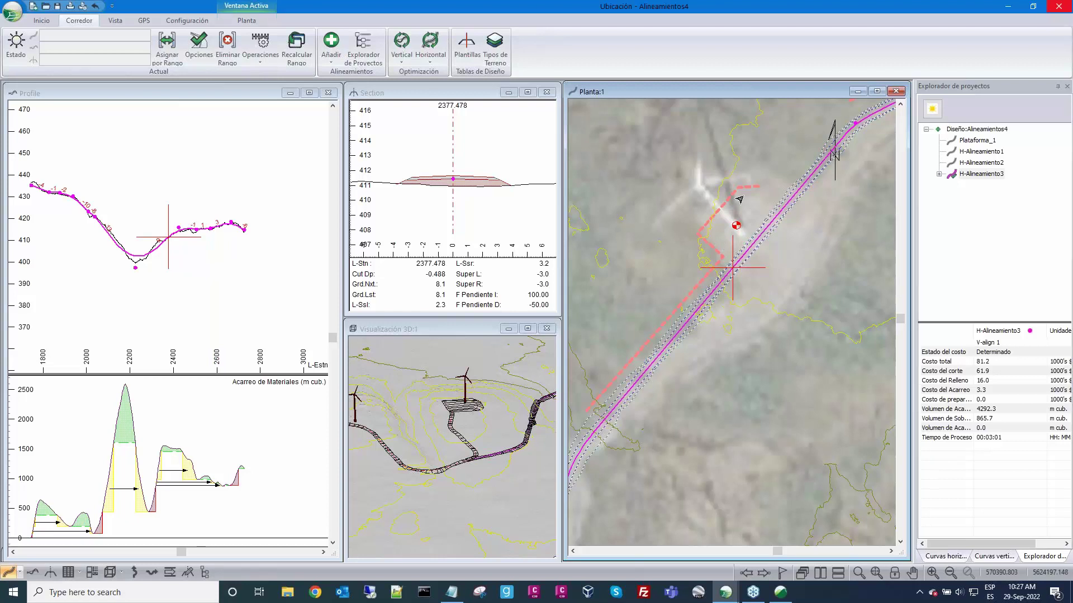
middle_click_drag(717, 263, 748, 188)
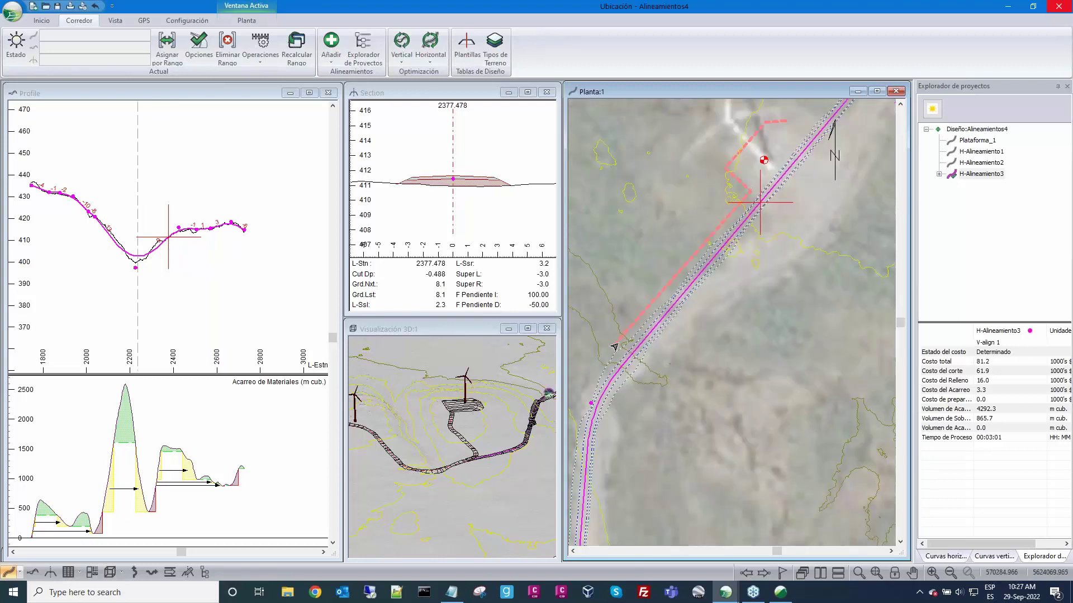
mouse_move(614, 355)
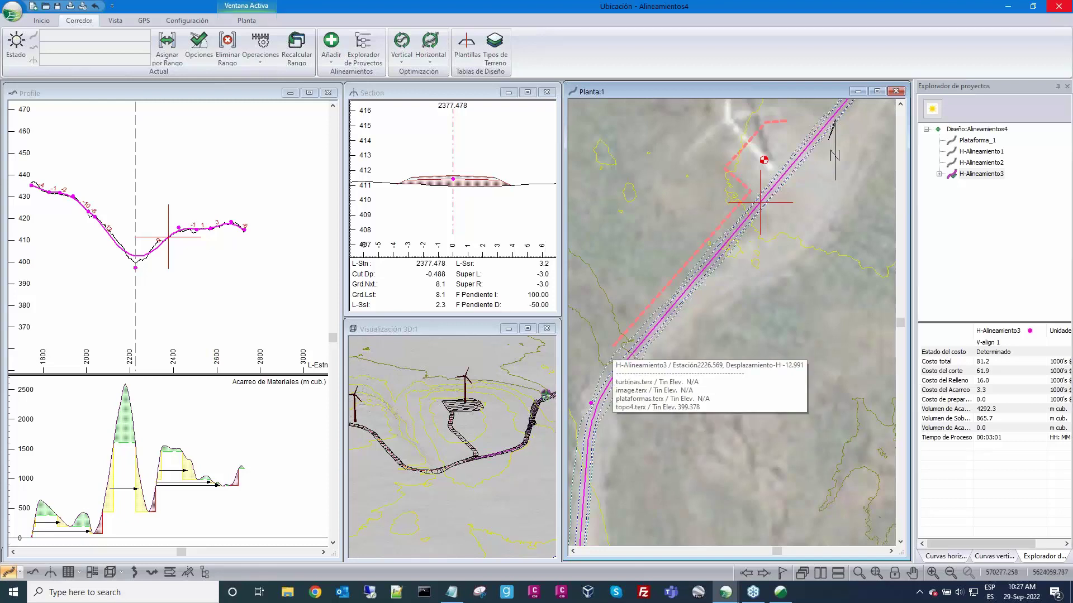
scroll(741, 194, "up", 1)
mouse_move(742, 195)
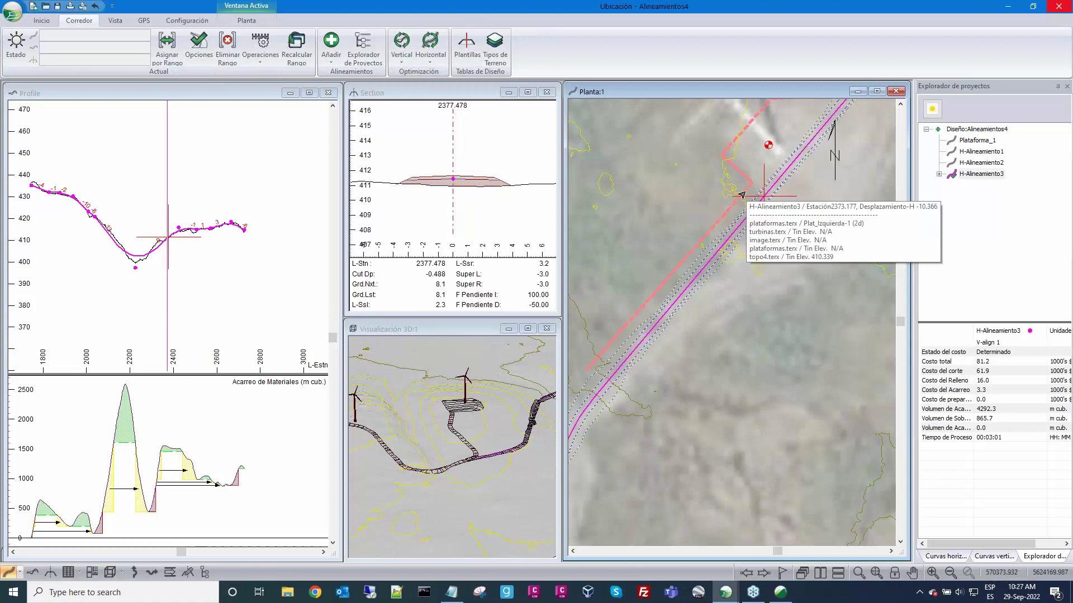
scroll(741, 194, "down", 1)
scroll(781, 217, "down", 1)
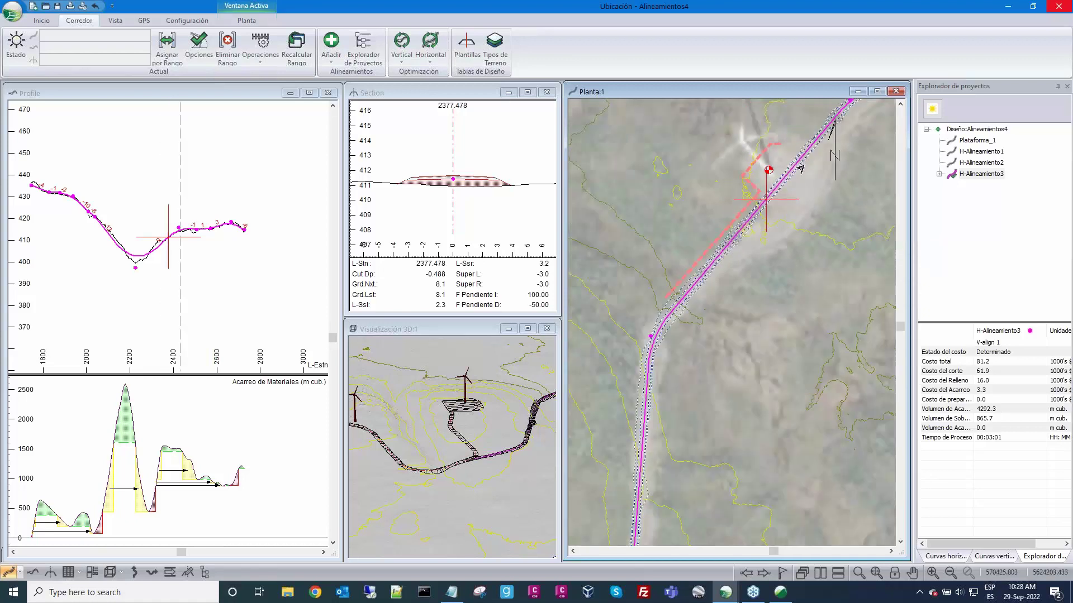
scroll(782, 190, "up", 2)
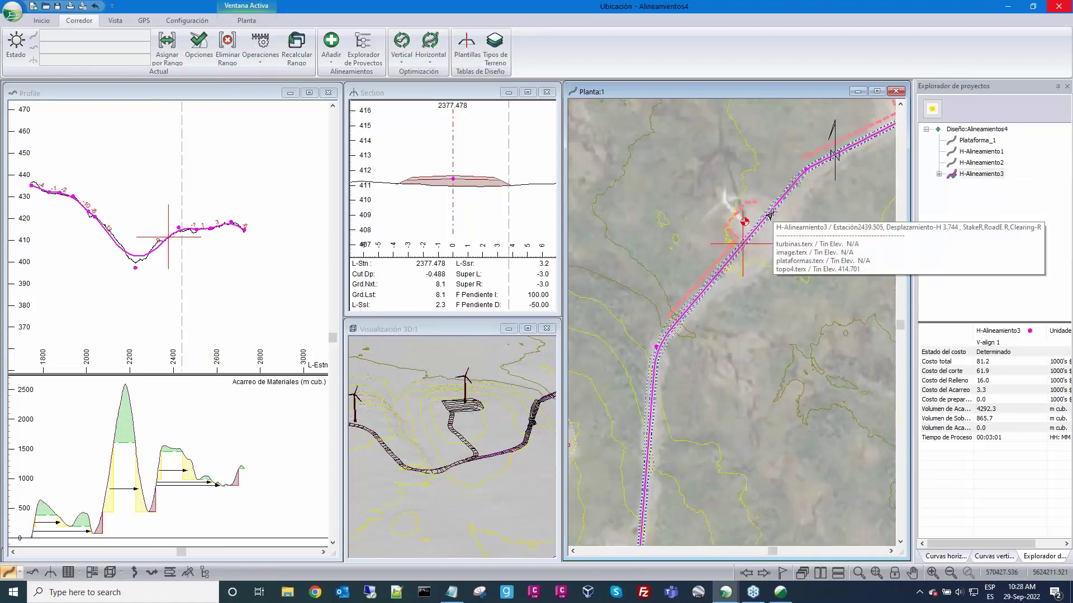
mouse_move(978, 182)
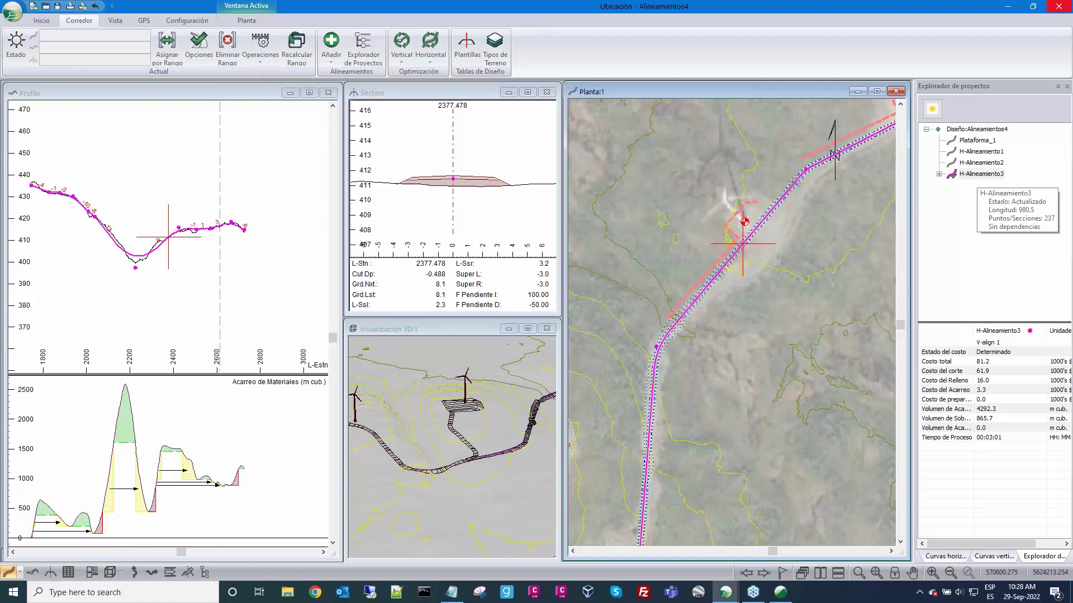
scroll(711, 269, "up", 3)
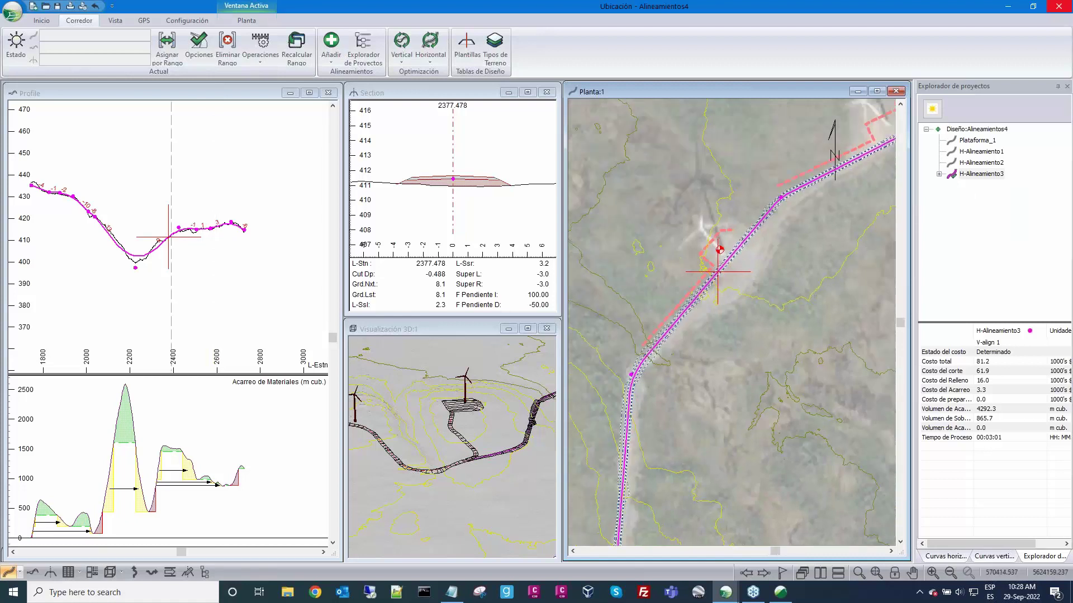
mouse_move(710, 269)
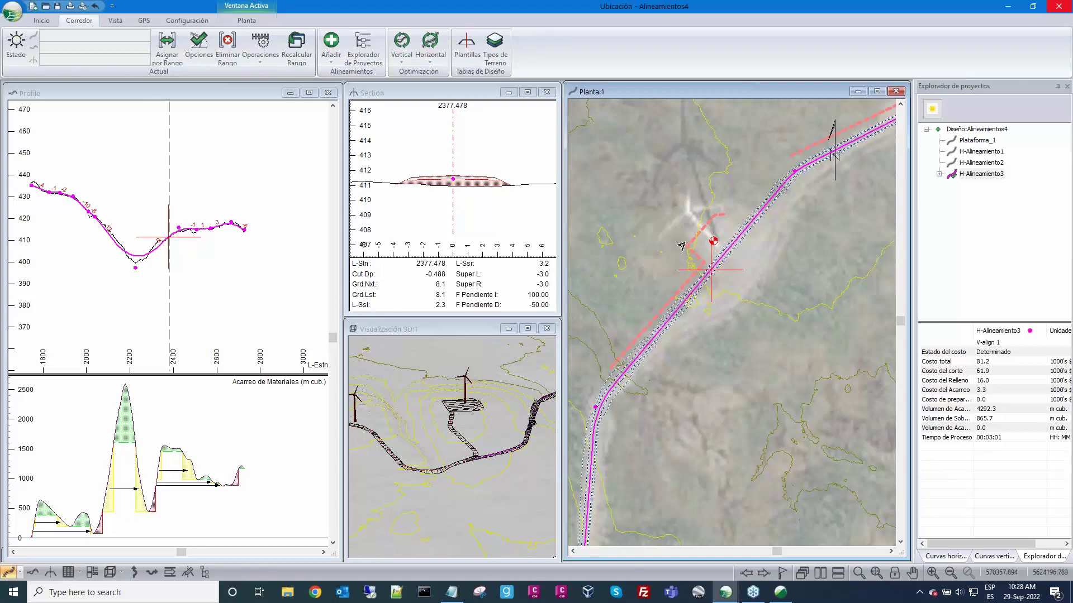
scroll(817, 278, "down", 2)
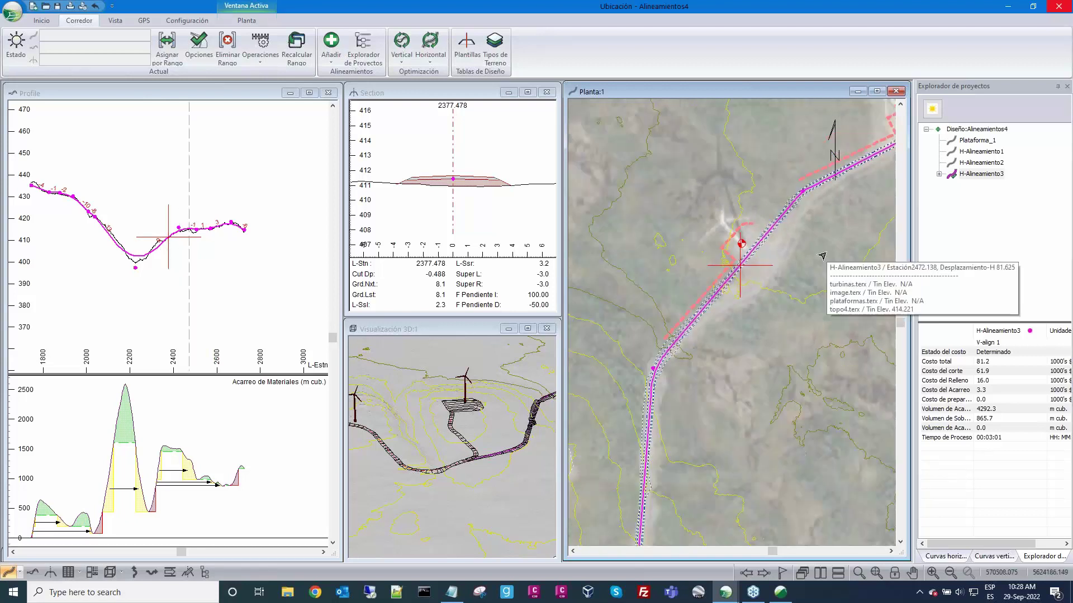
Step: Add the terrain file plataformas.terx as a reference surface for the H-Alineamiento3 alignment and accept the alignment options
middle_click_drag(834, 209, 842, 165)
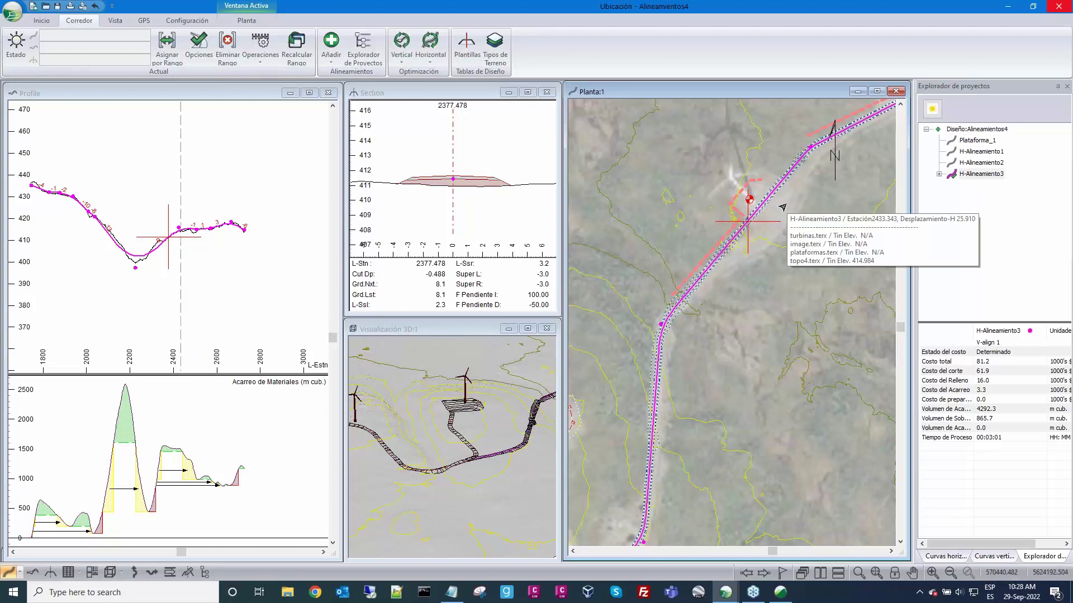
left_click(199, 43)
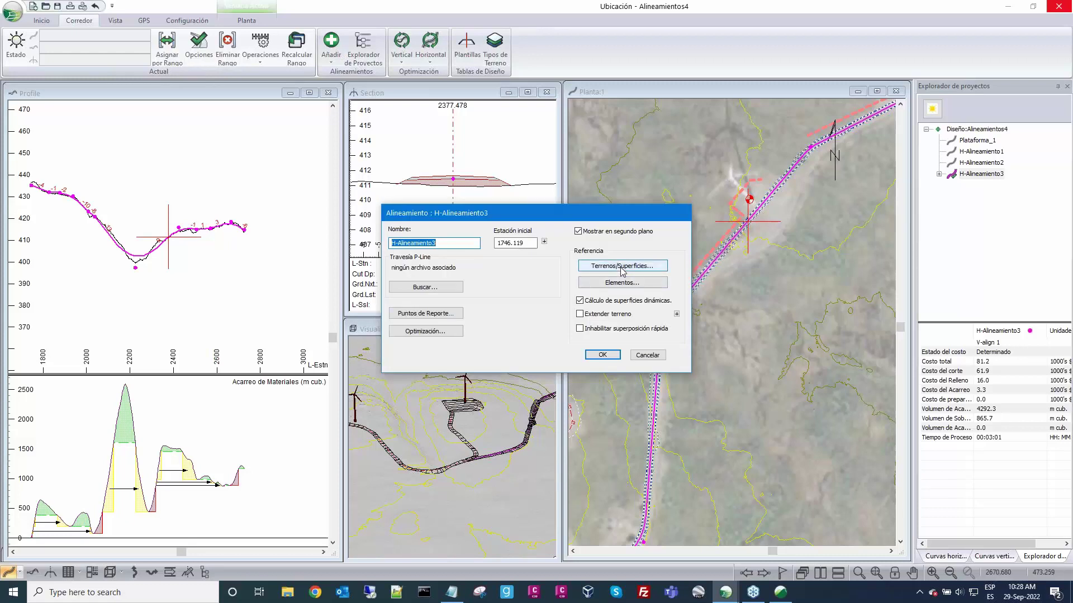
left_click(622, 268)
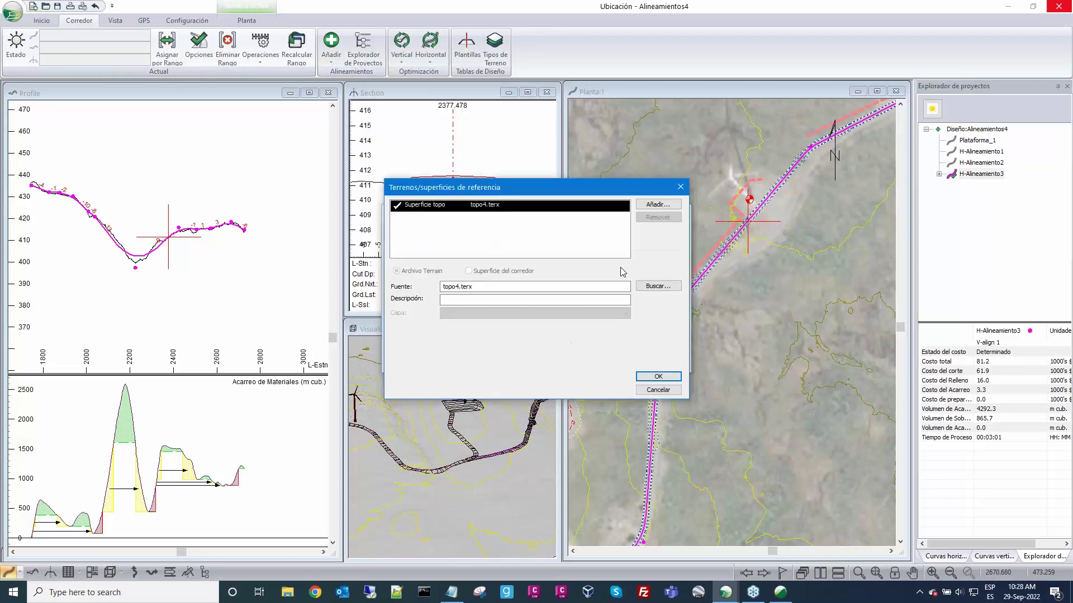
left_click(664, 206)
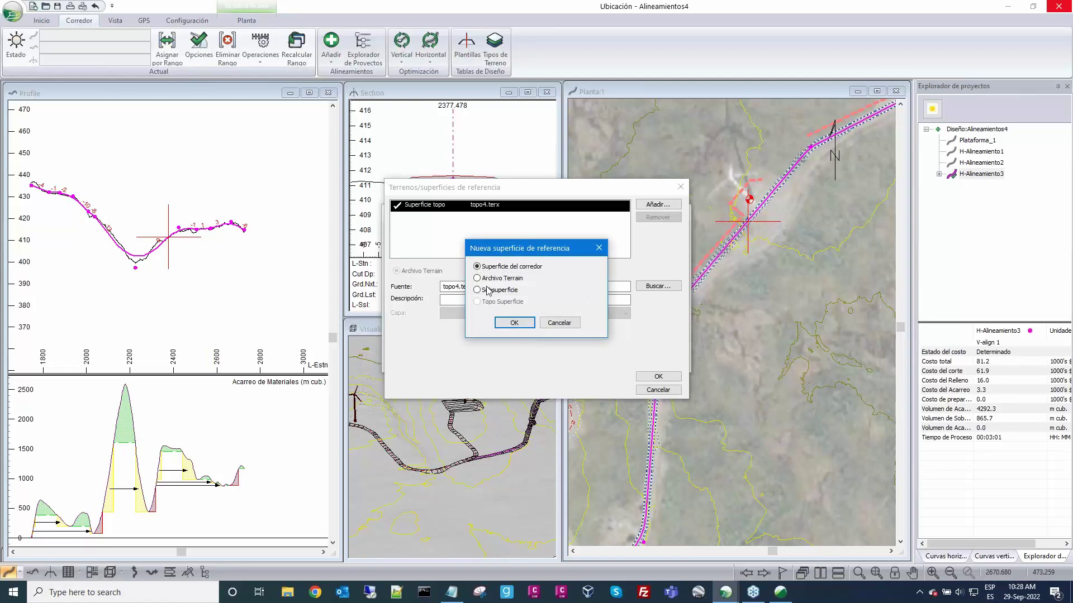
left_click(477, 278)
left_click(513, 323)
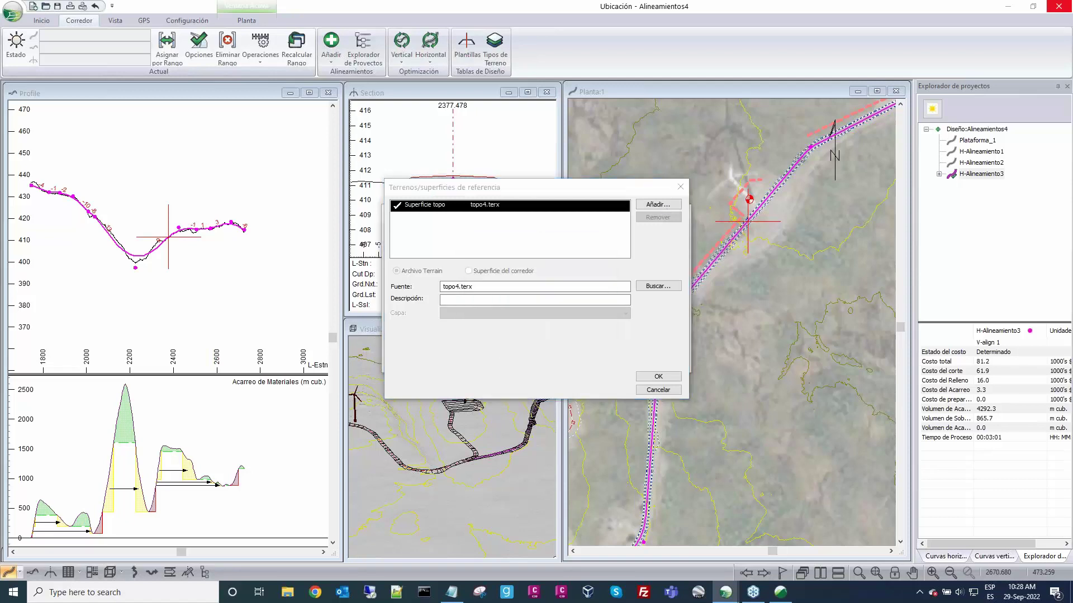
left_click(658, 286)
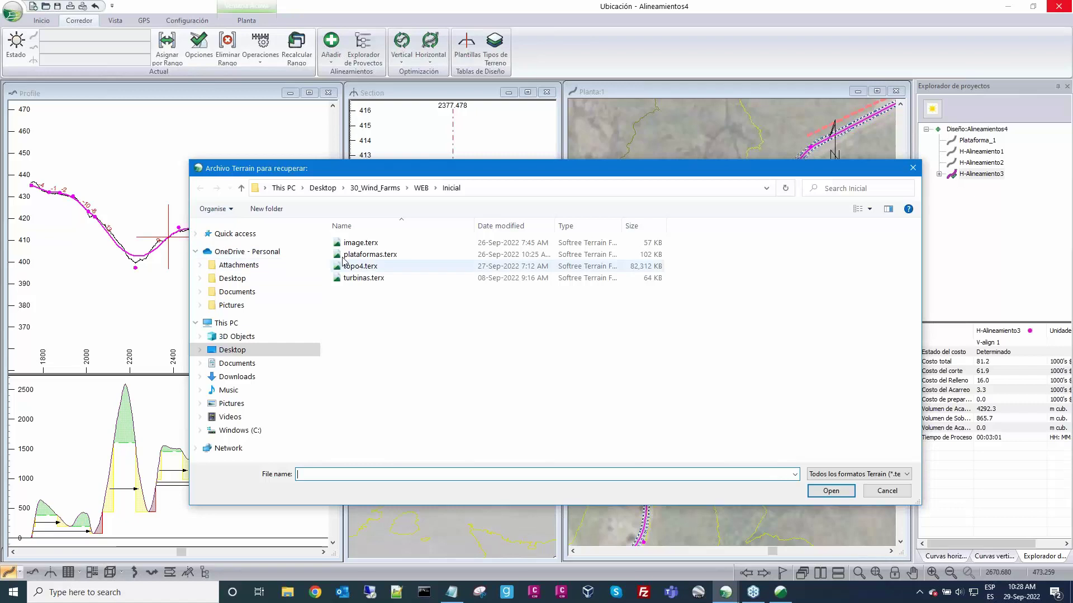
left_click(361, 255)
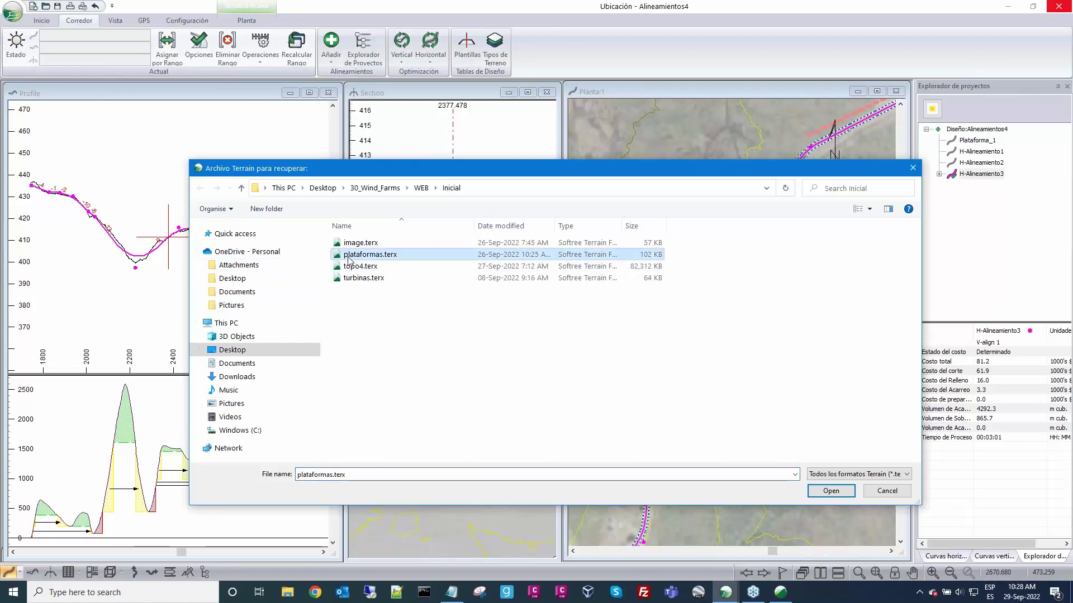
left_click(830, 491)
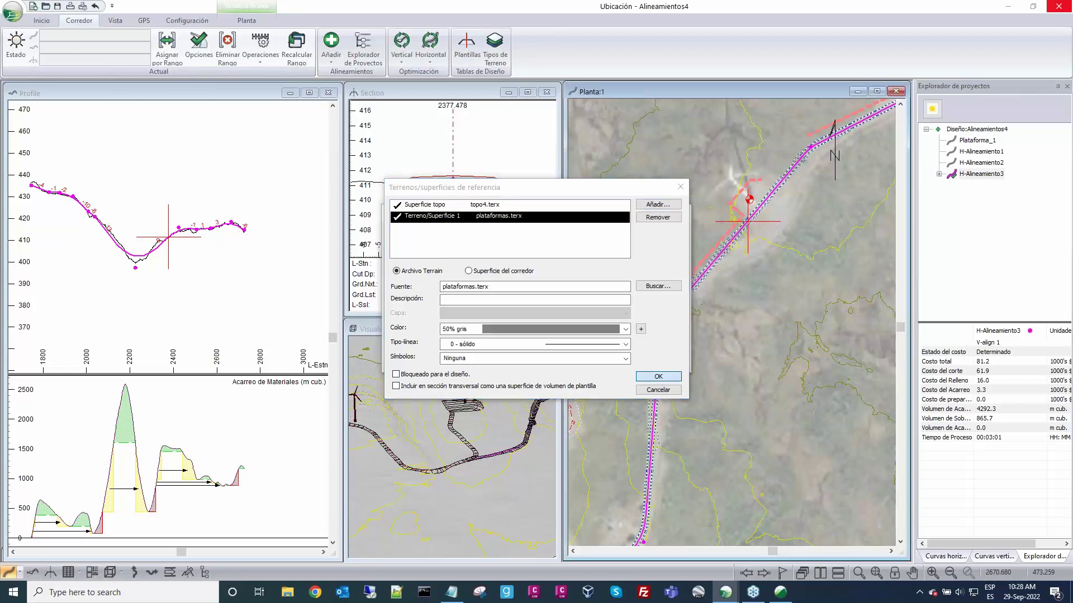
left_click(658, 376)
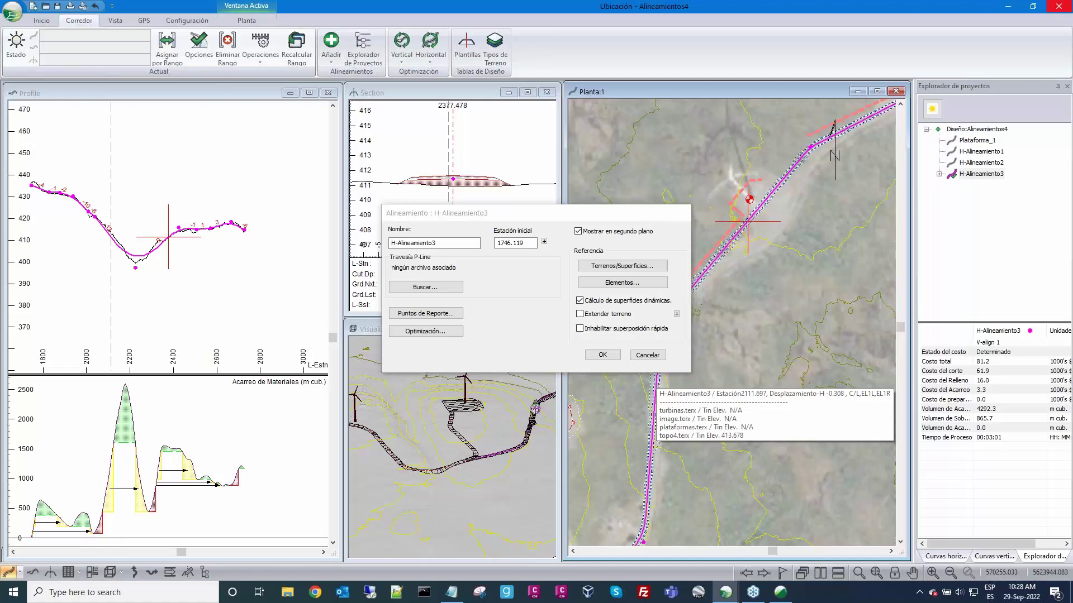
left_click(603, 355)
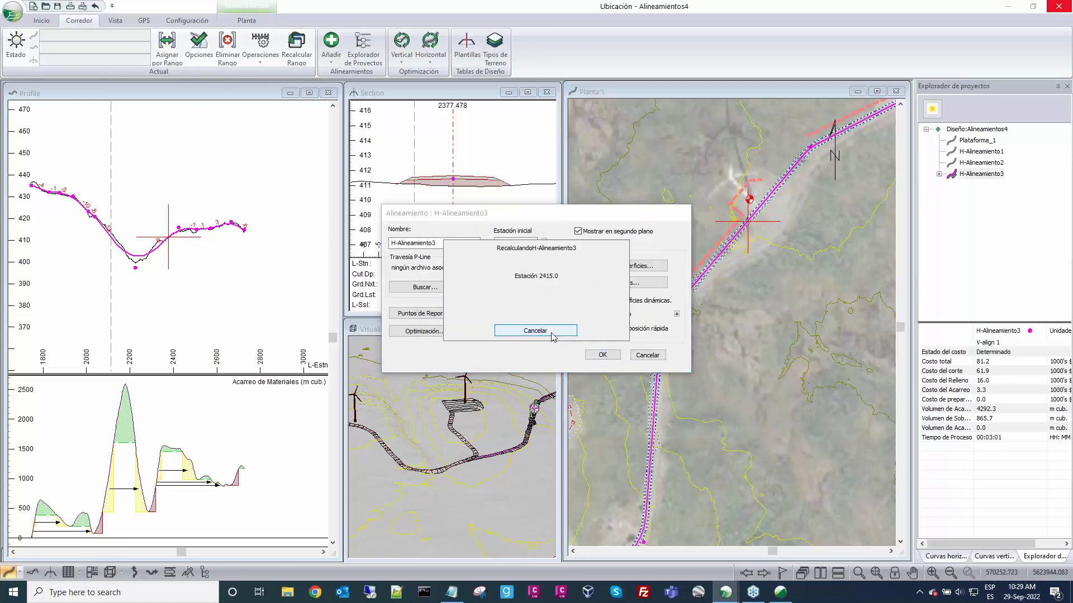
left_click(535, 330)
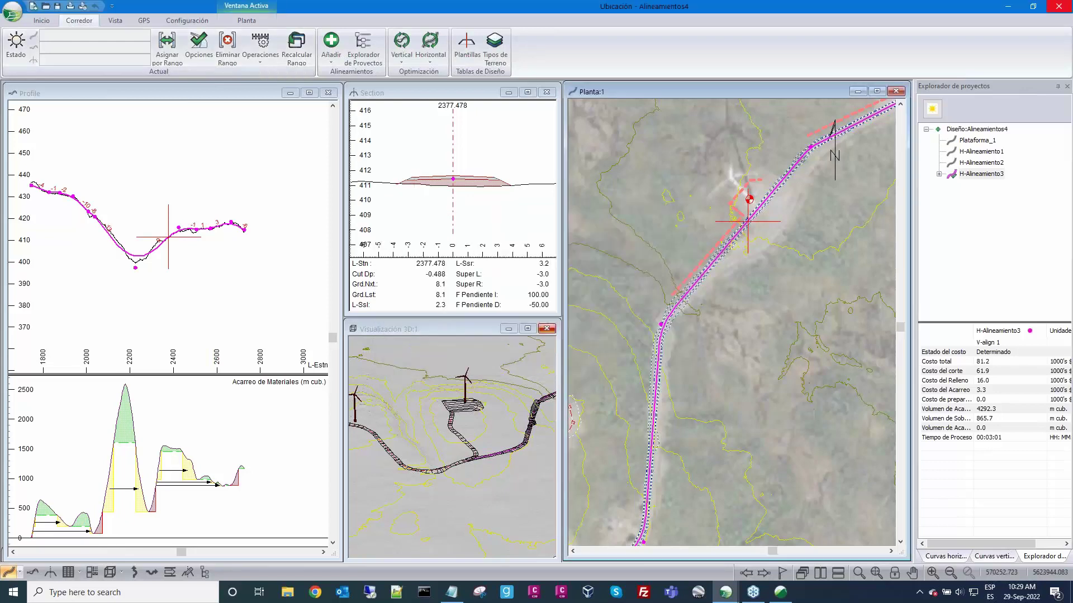
Step: Open the properties of the left road-and-pad component in the EOL - Eólica con Plataforma template and select the PadOffsetOutside parameter
scroll(745, 276, "down", 1)
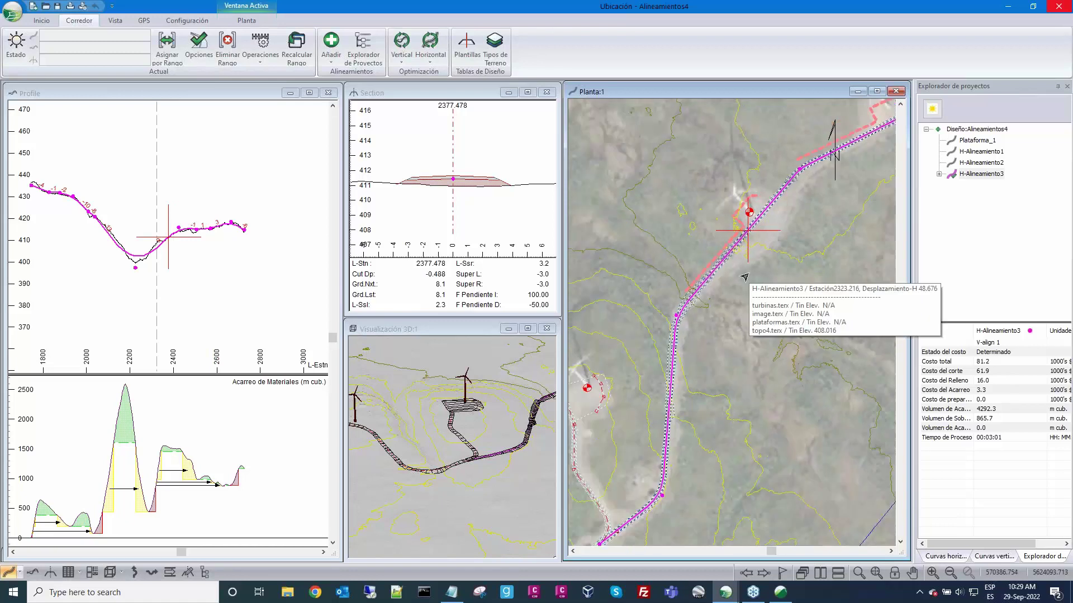
scroll(783, 231, "down", 1)
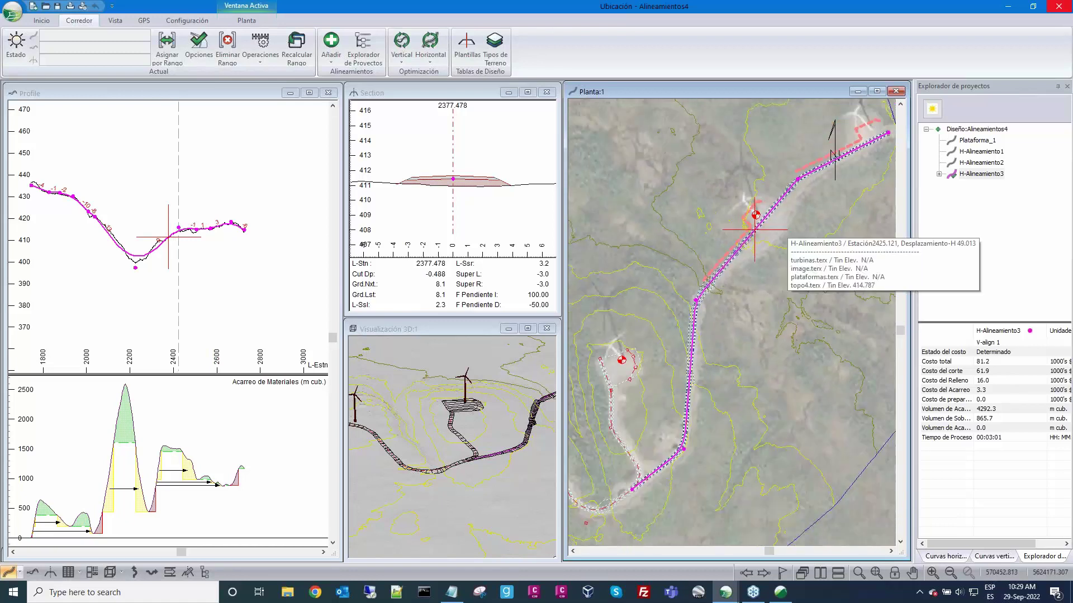
middle_click_drag(784, 232, 767, 257)
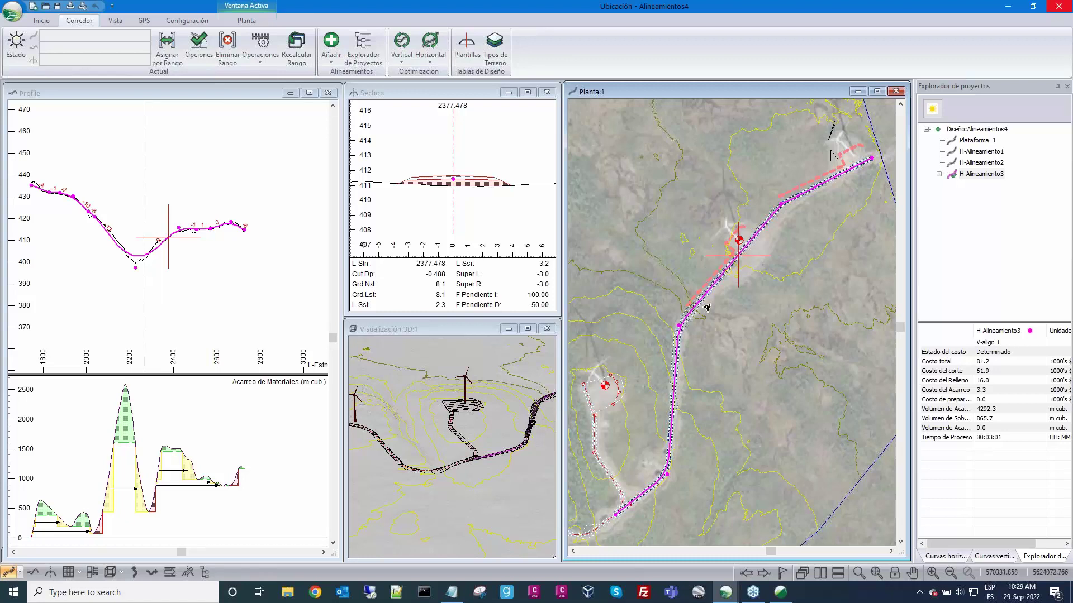
scroll(707, 308, "up", 1)
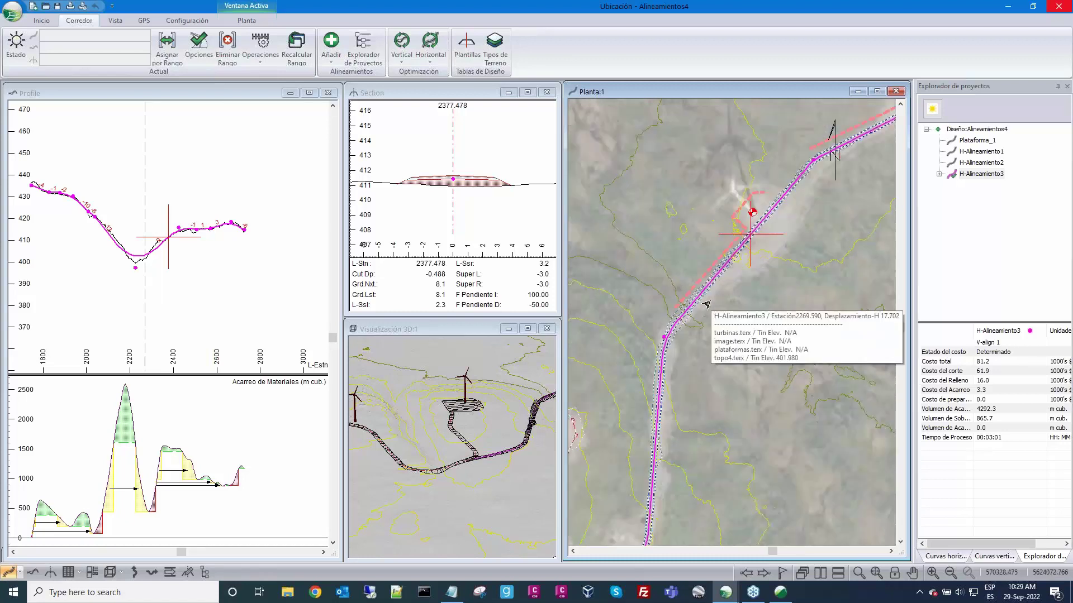
left_click(463, 46)
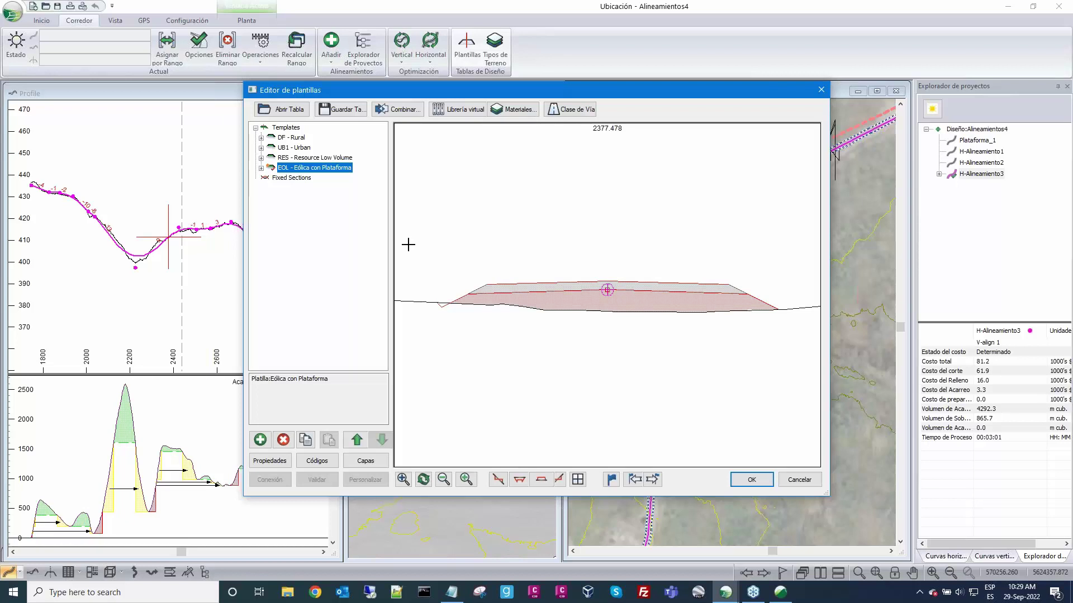
left_click(261, 168)
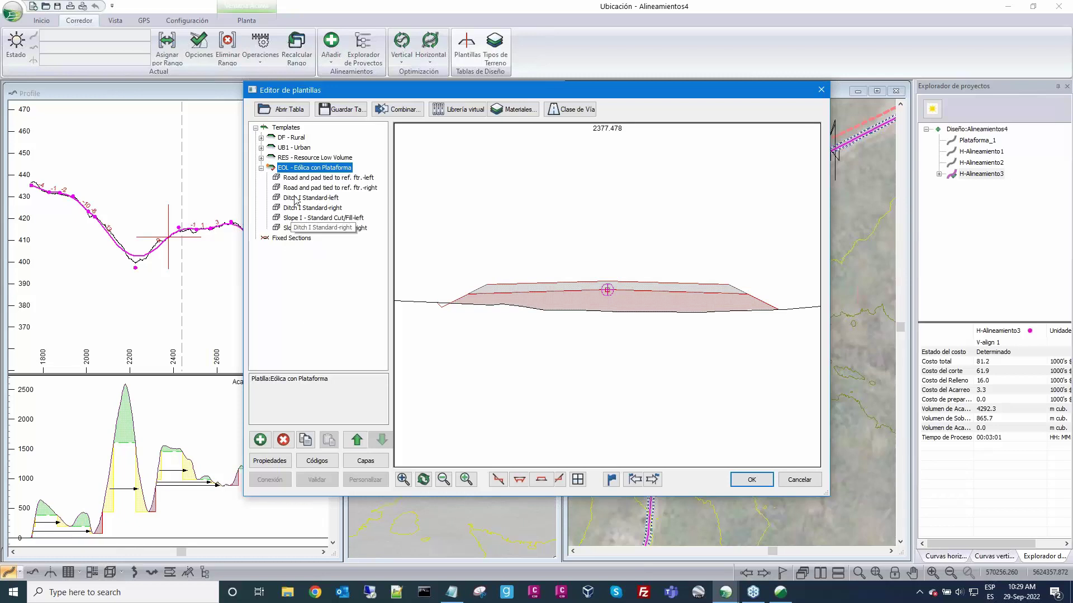
left_click(300, 179)
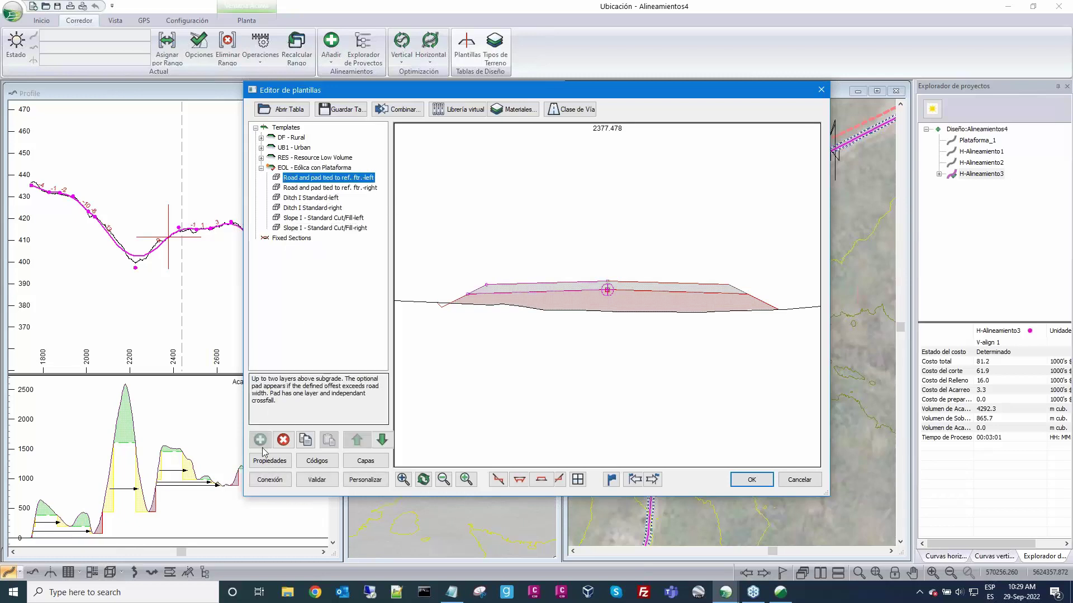
left_click(266, 462)
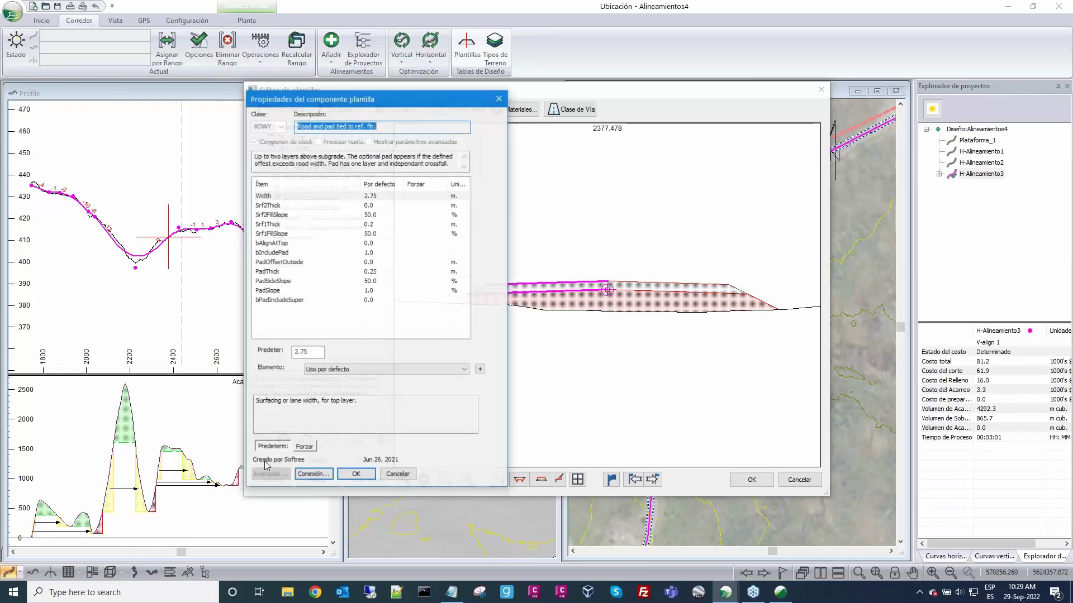
left_click(370, 262)
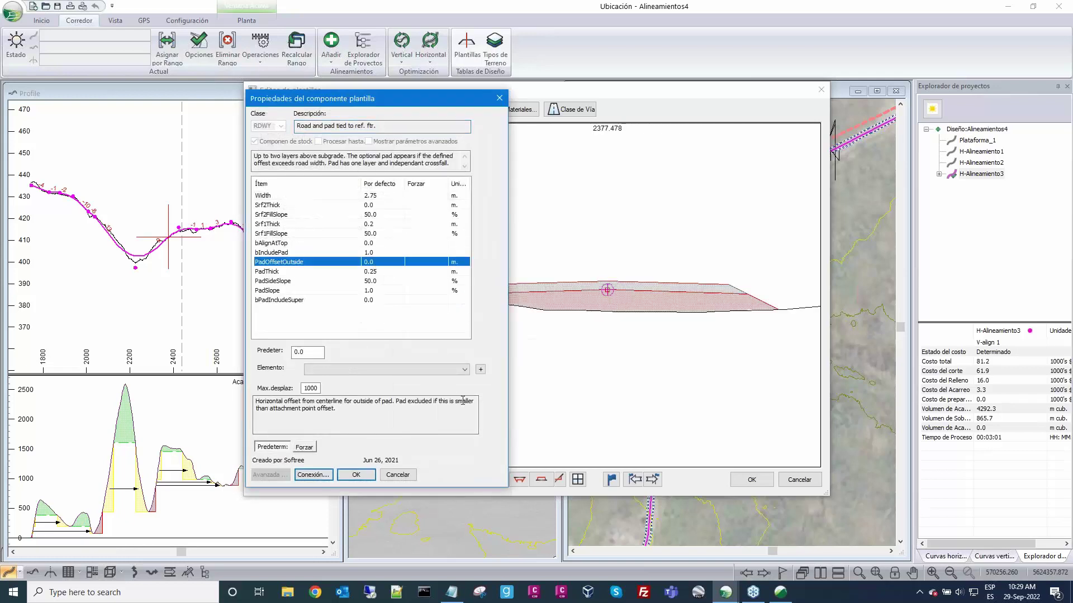
left_click(466, 370)
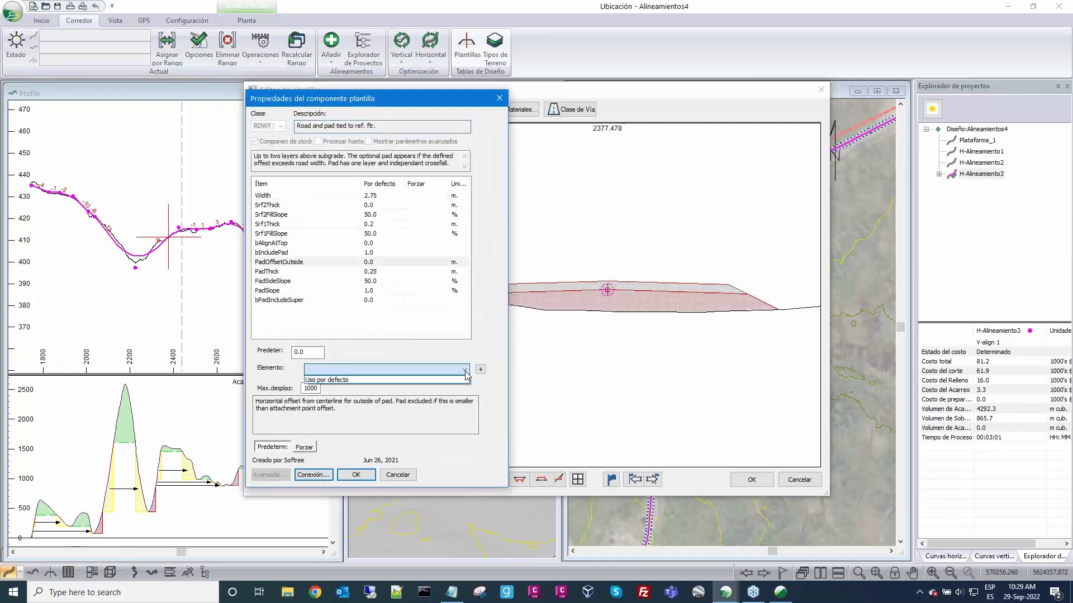
left_click(466, 369)
Step: Add a reference element to H-Alineamiento3 from the plataformas terrain, using the features Plat_Izquierda-0 and Plat_Izquierda-1
left_click(480, 370)
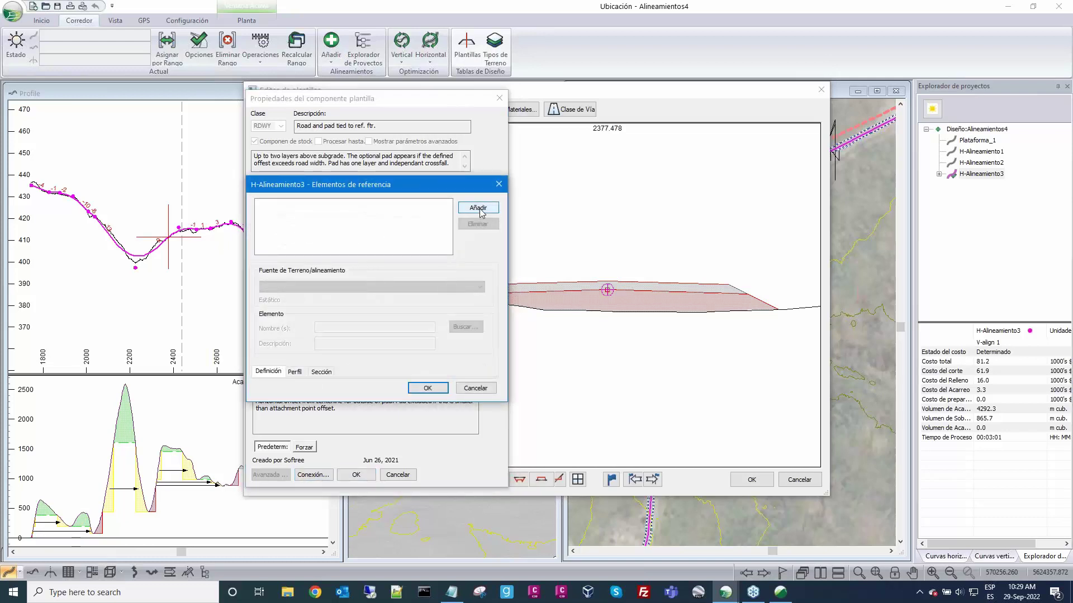
left_click(480, 211)
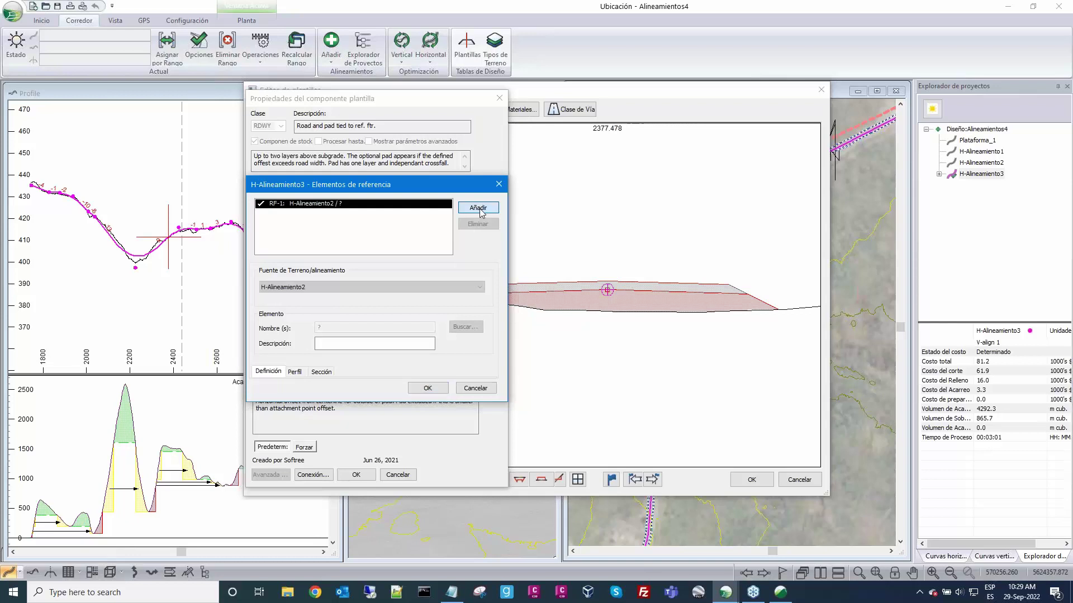
left_click(481, 288)
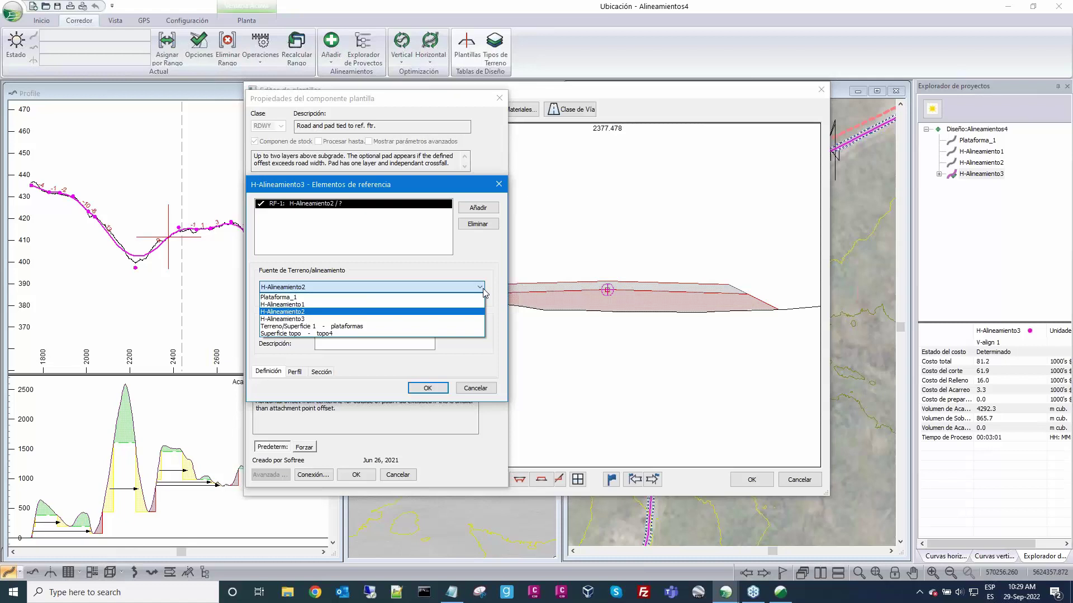
left_click(352, 327)
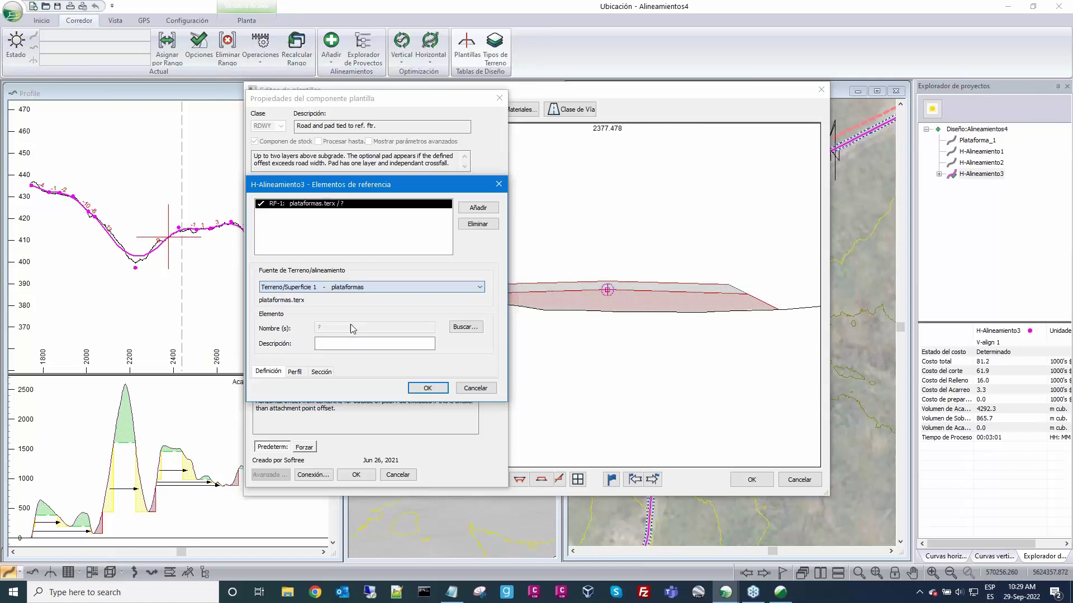
left_click(463, 328)
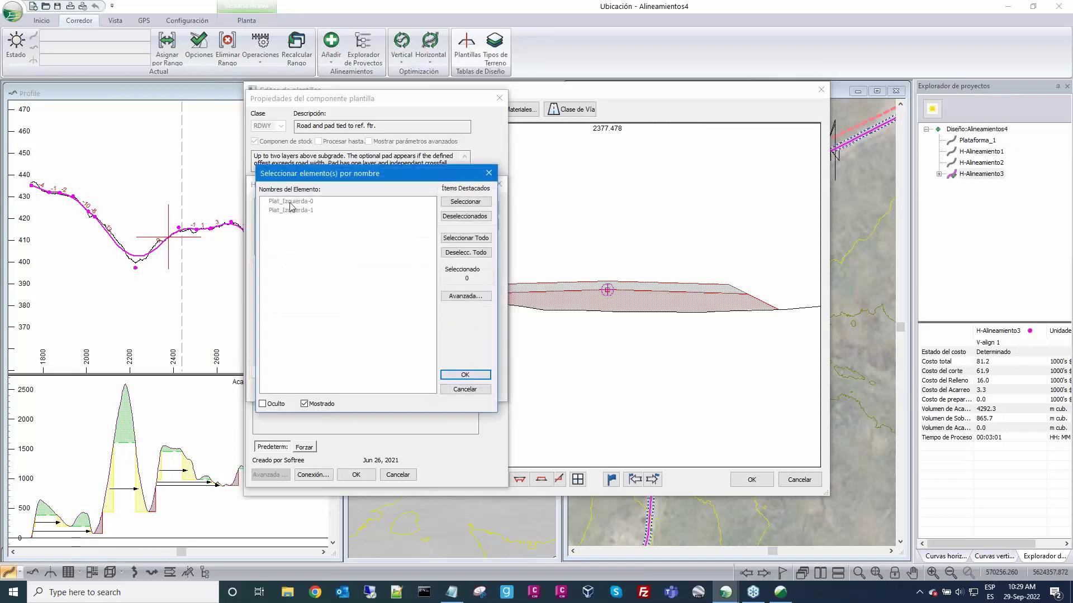
left_click(289, 202)
left_click(289, 210)
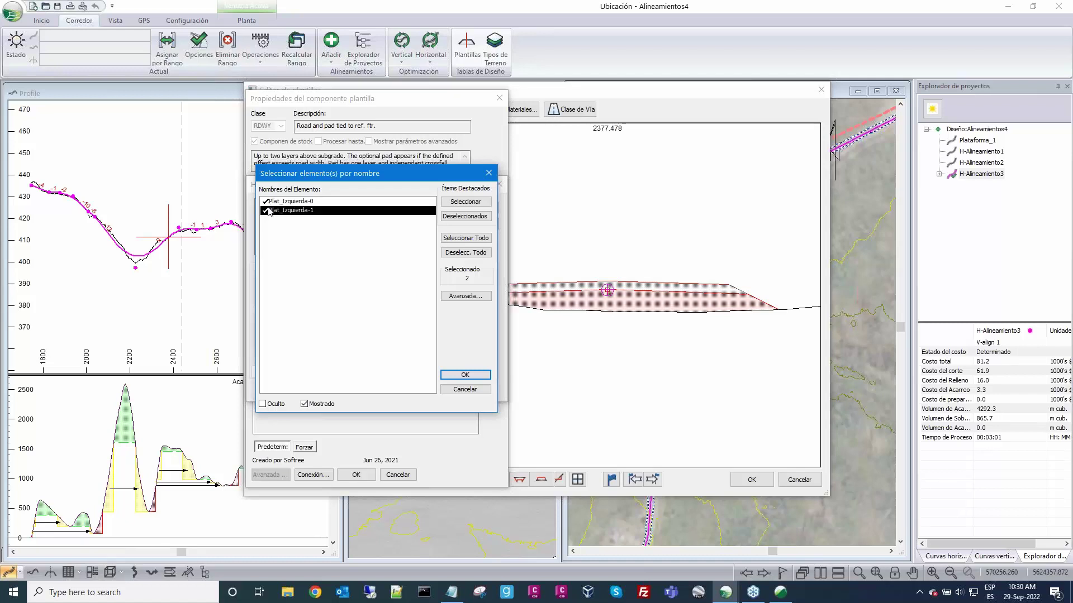
left_click(463, 375)
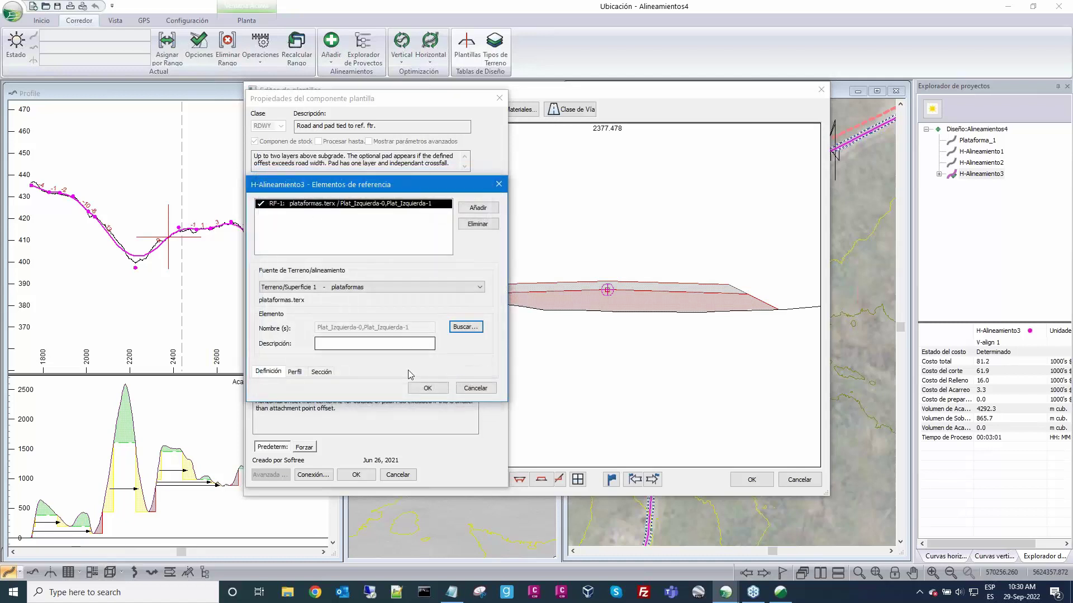
left_click(428, 387)
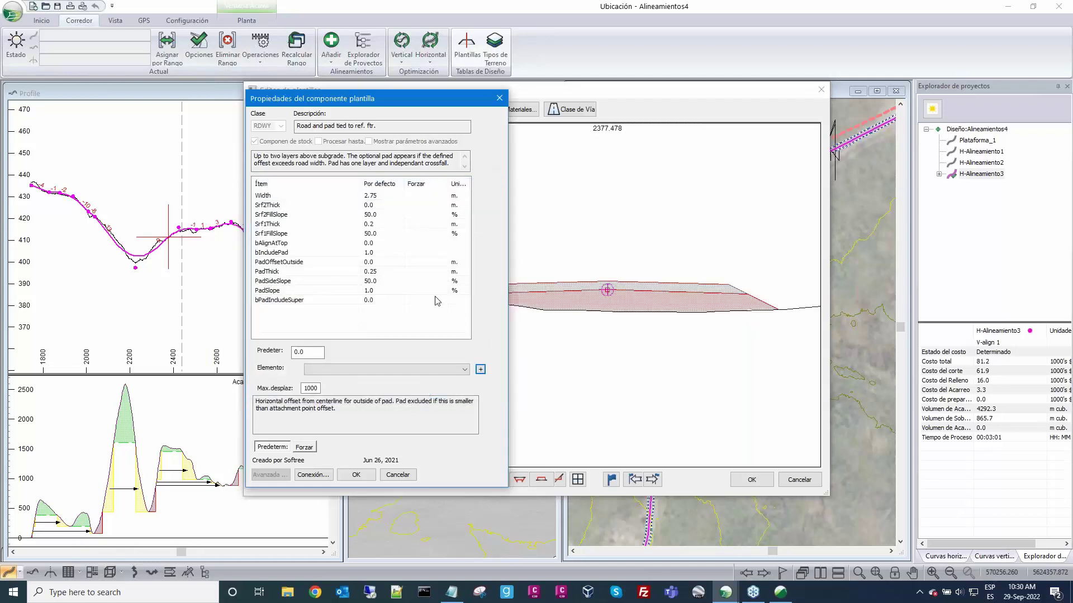
Step: Tie PadOffsetOutside to reference element RF-1, accept the template changes, and recalculate the current alignment including its cost
left_click(464, 369)
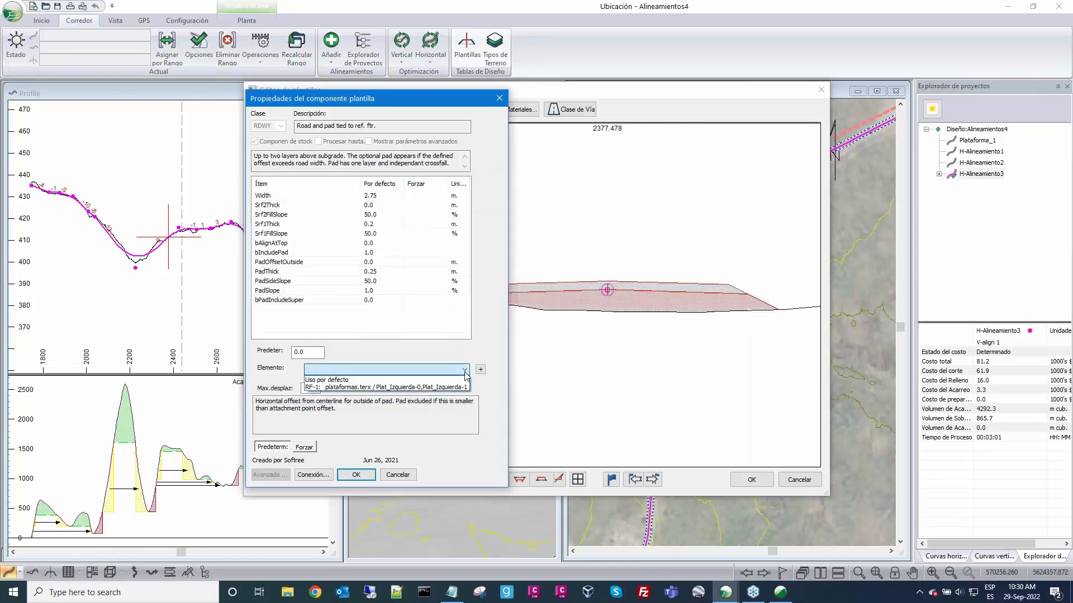
left_click(456, 390)
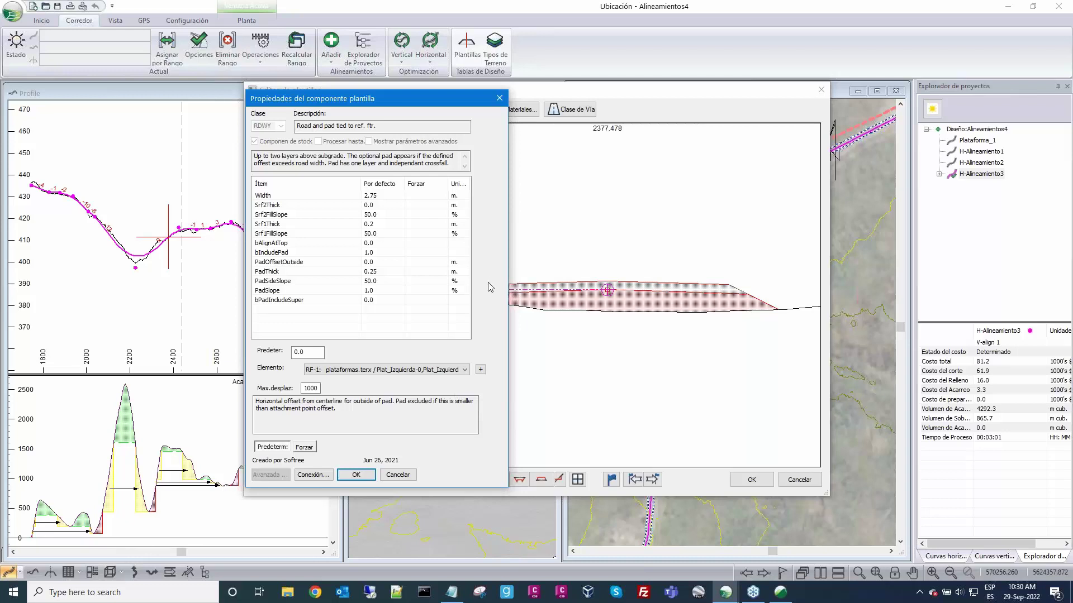
left_click(354, 476)
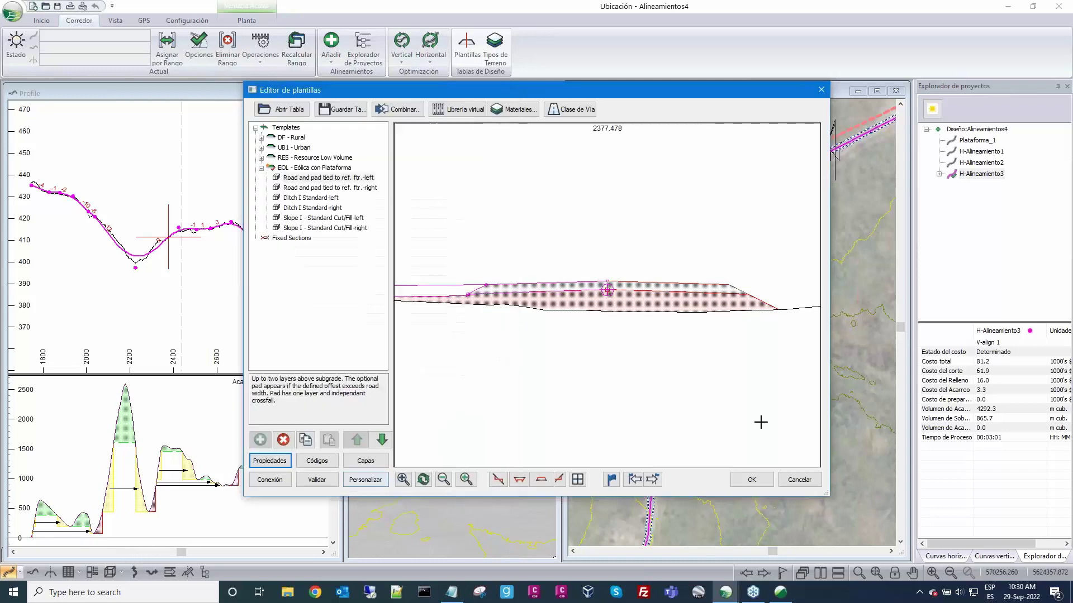
left_click(752, 480)
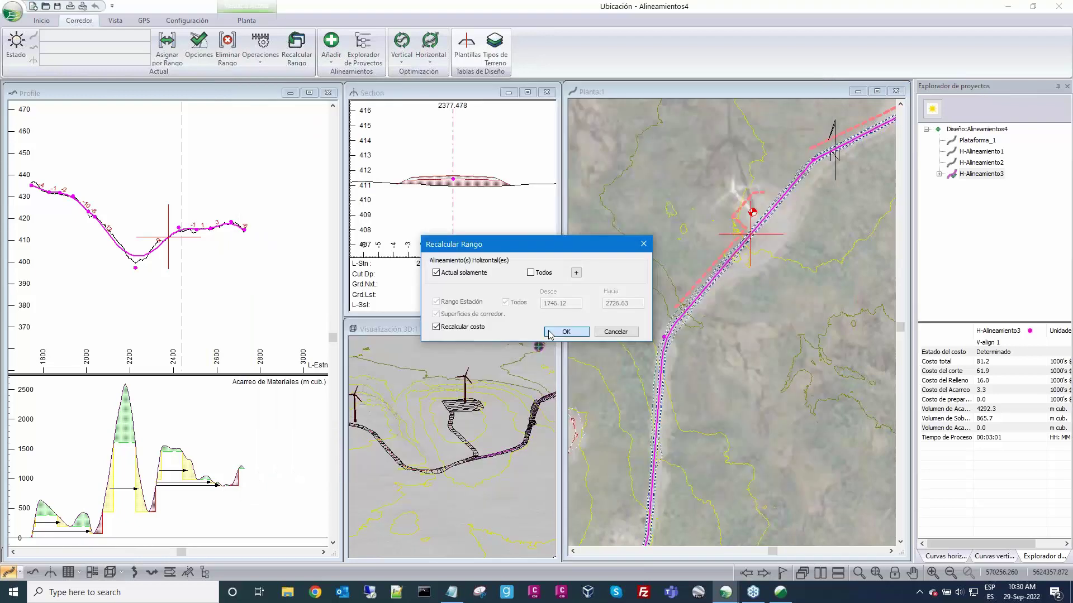
left_click(552, 330)
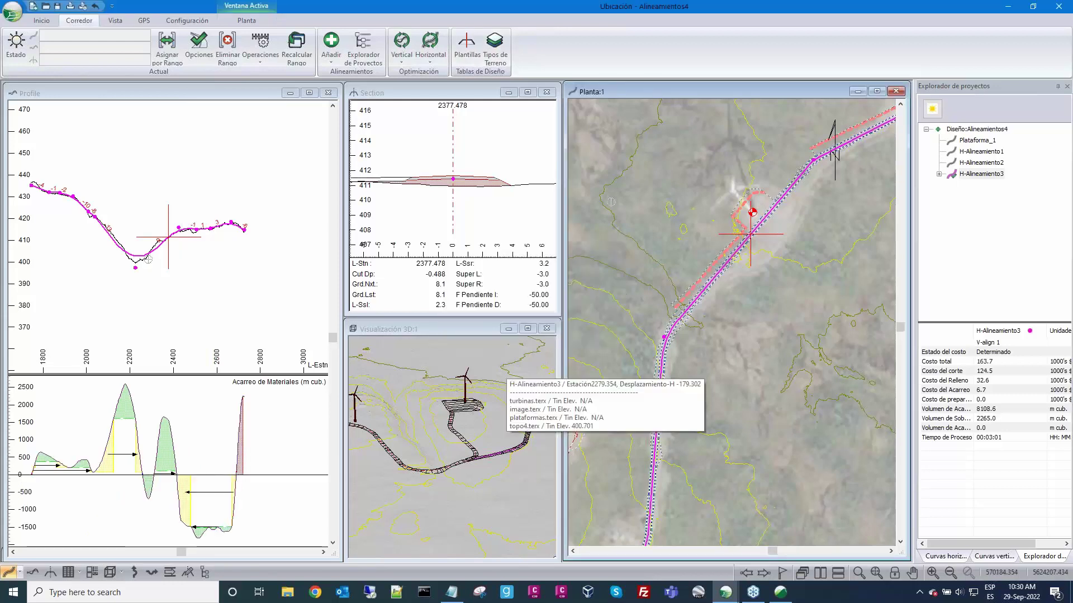
scroll(742, 240, "up", 3)
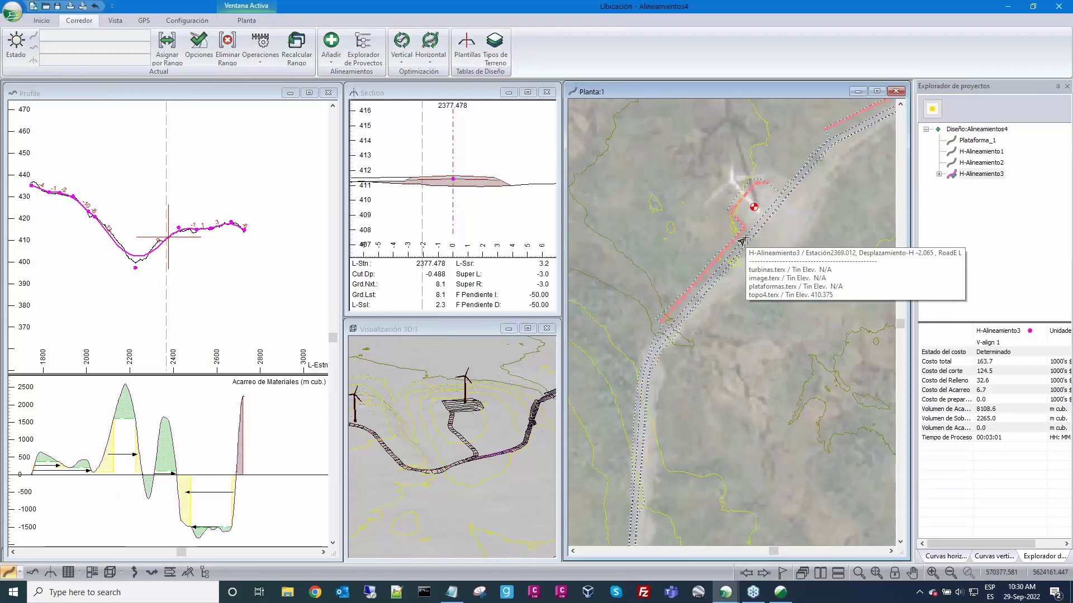
Step: Examine the platform widening beside the road and turbines along H-Alineamiento3 in the plan and 3D views
scroll(563, 389, "down", 2)
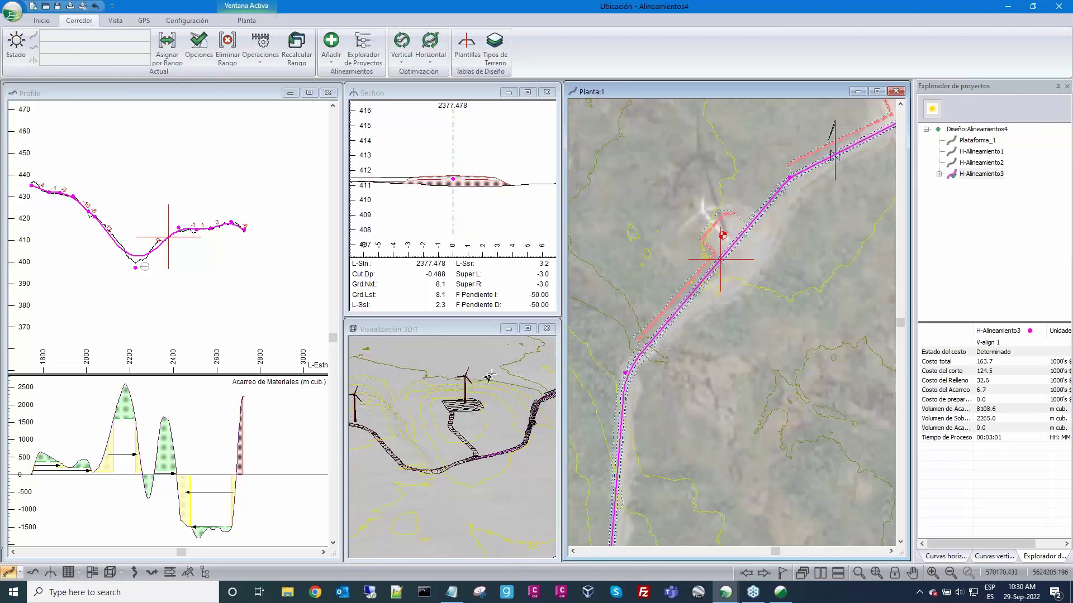
scroll(491, 376, "down", 1)
middle_click(491, 374)
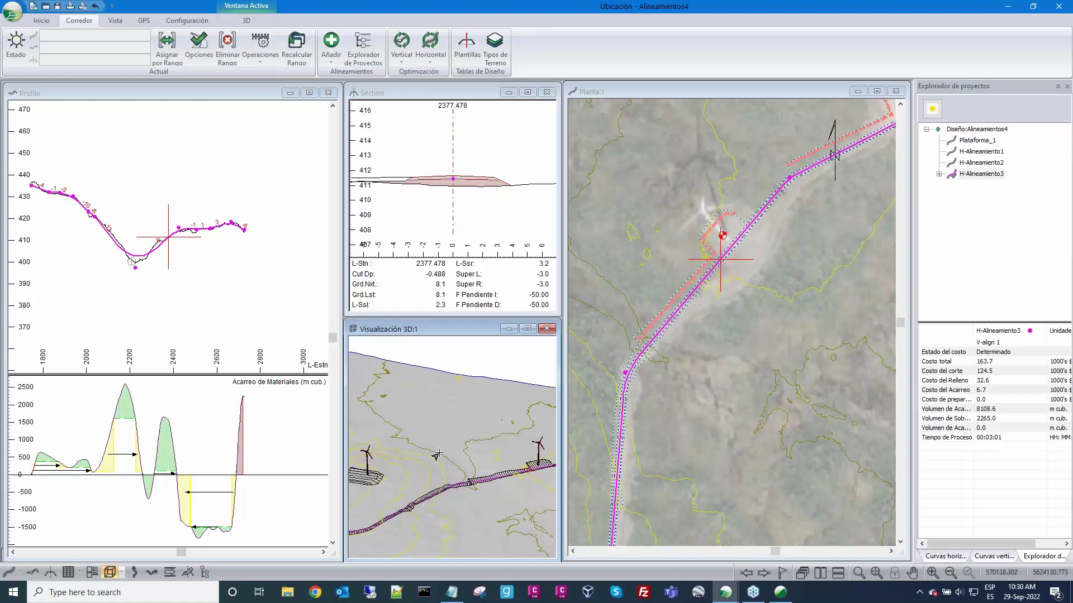
left_click_drag(435, 453, 433, 424)
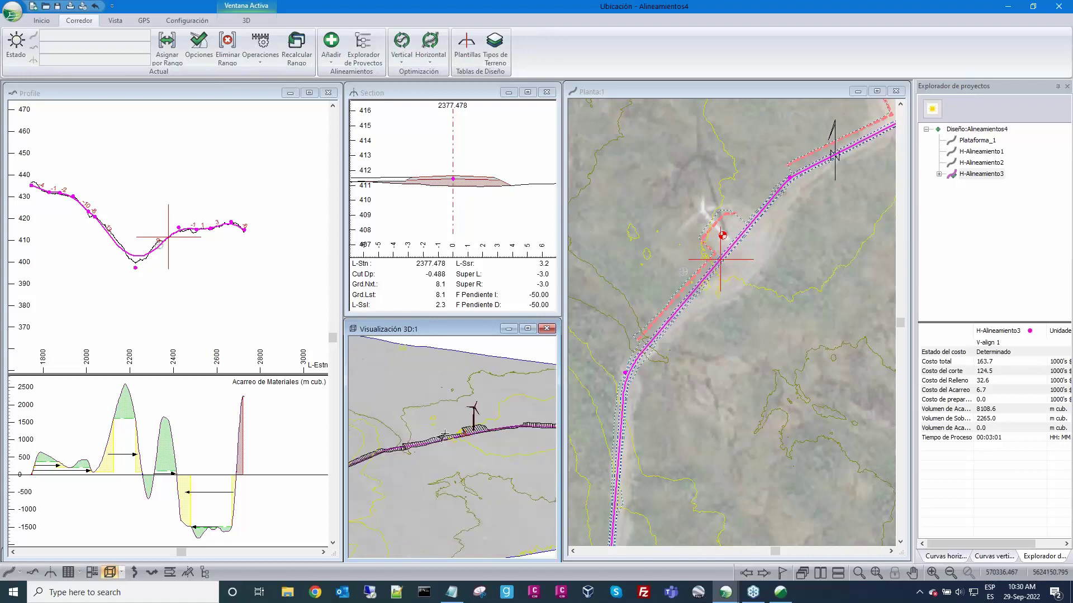
scroll(441, 437, "up", 4)
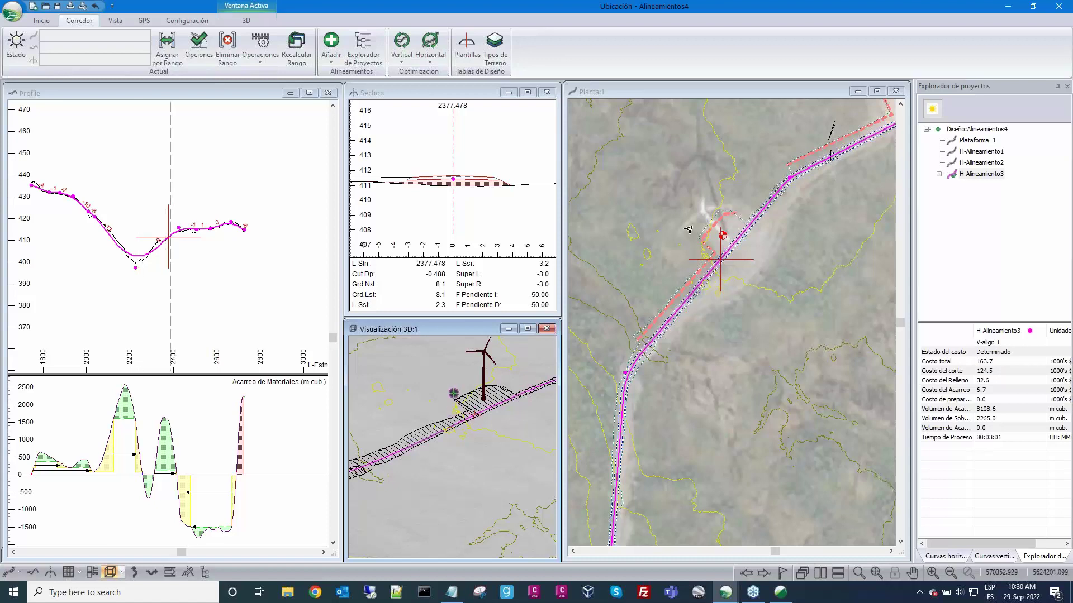
scroll(479, 430, "up", 3)
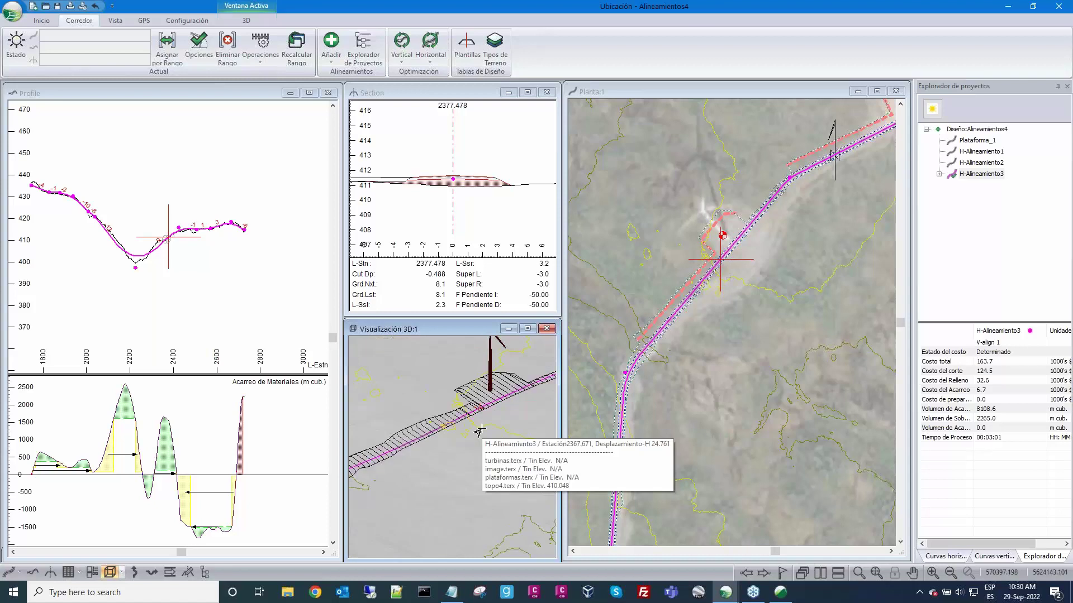
scroll(480, 431, "up", 2)
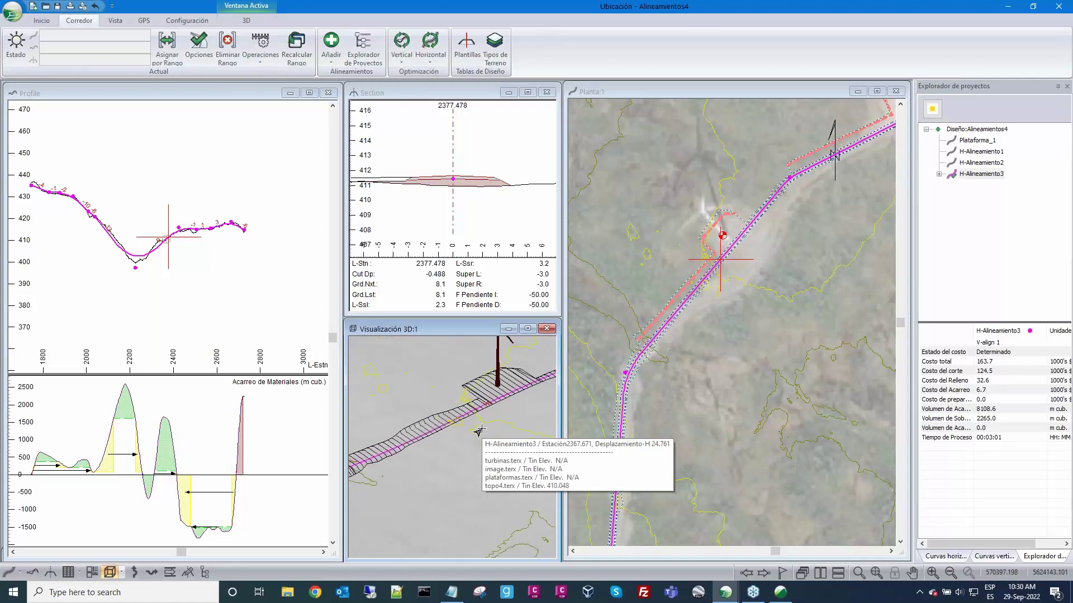
scroll(464, 441, "down", 3)
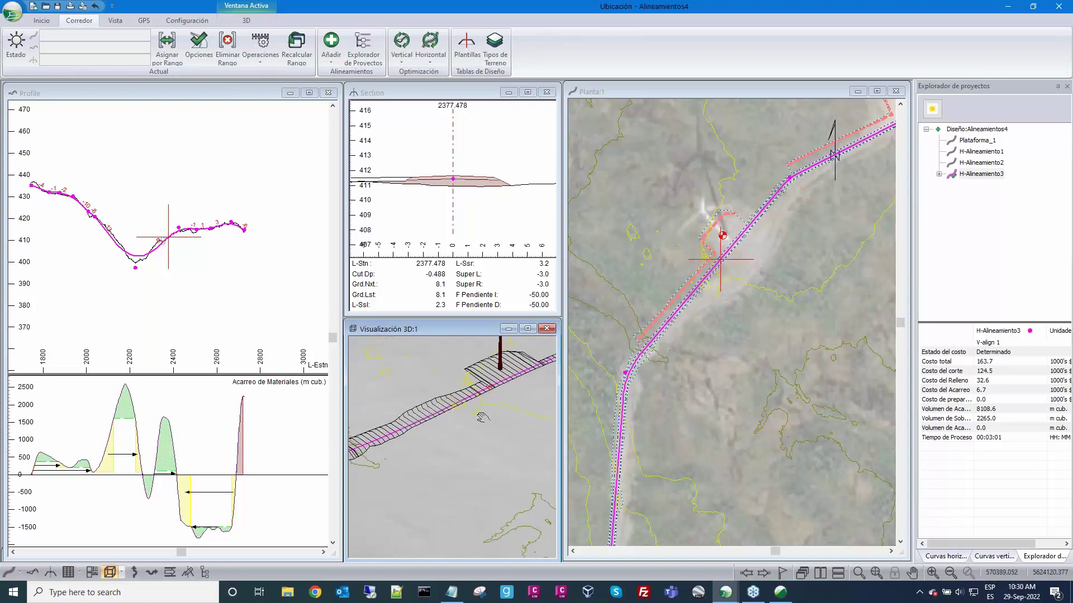
left_click_drag(450, 452, 496, 405)
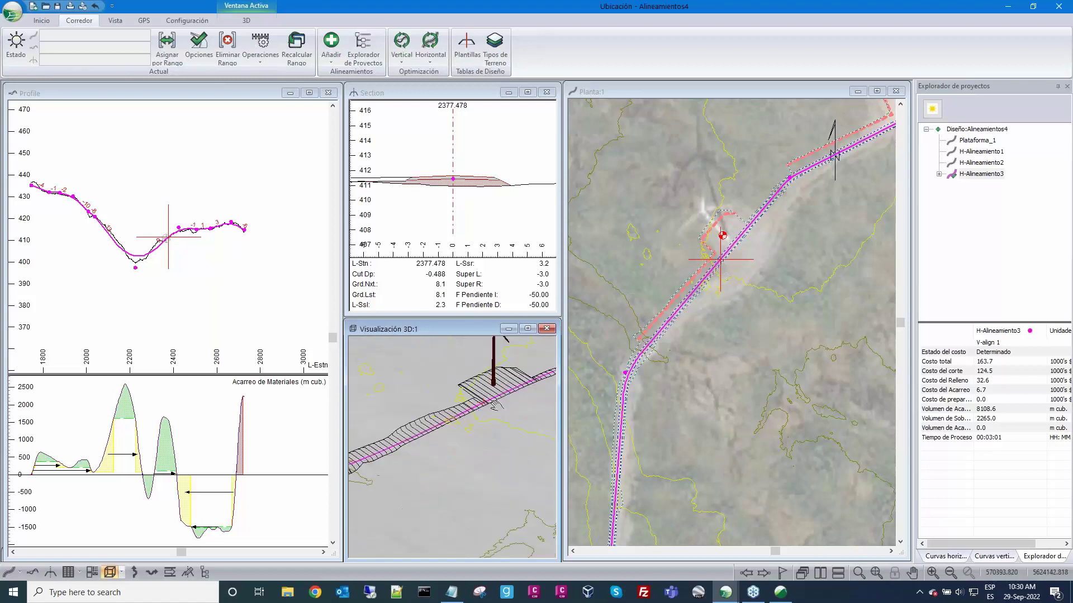
Step: Add the template codes DIL, DIR, DOL and DOR to the linear design elements shown in the 3D view
right_click(452, 418)
left_click(471, 425)
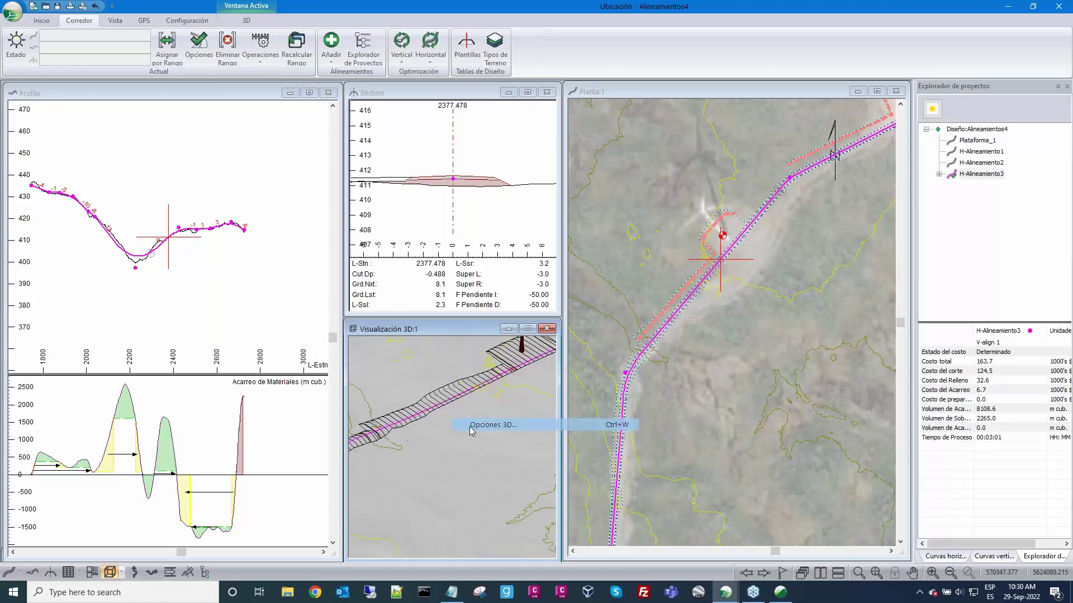
left_click(480, 316)
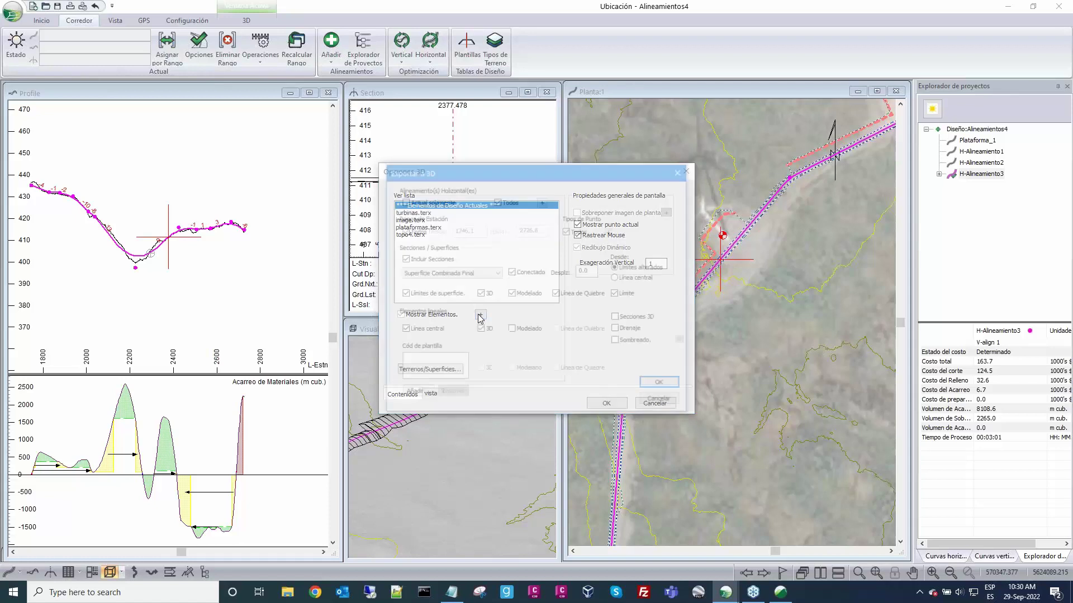
left_click(410, 394)
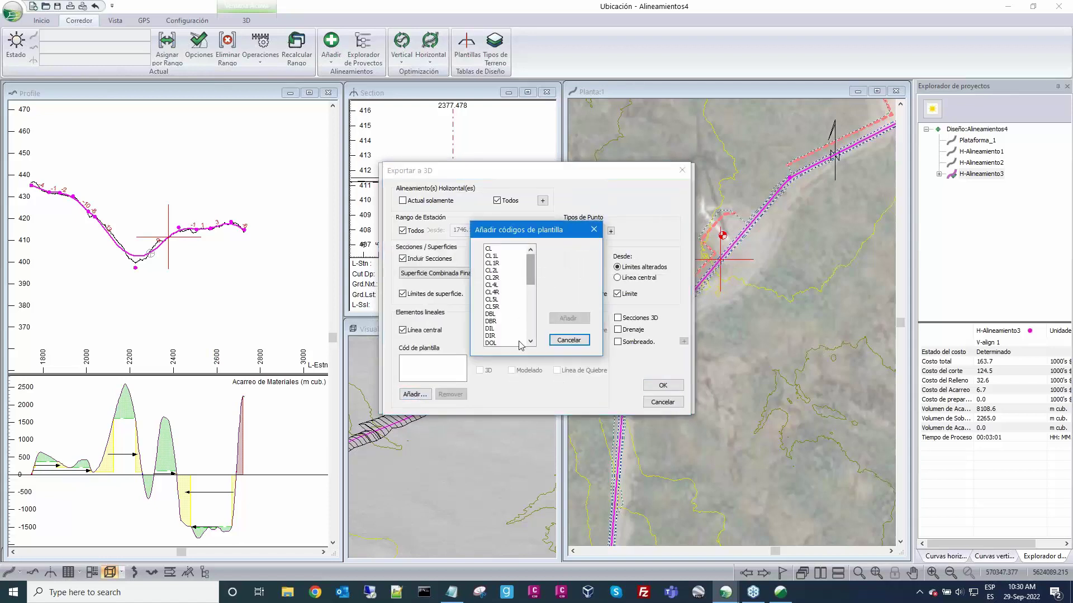
left_click(493, 329)
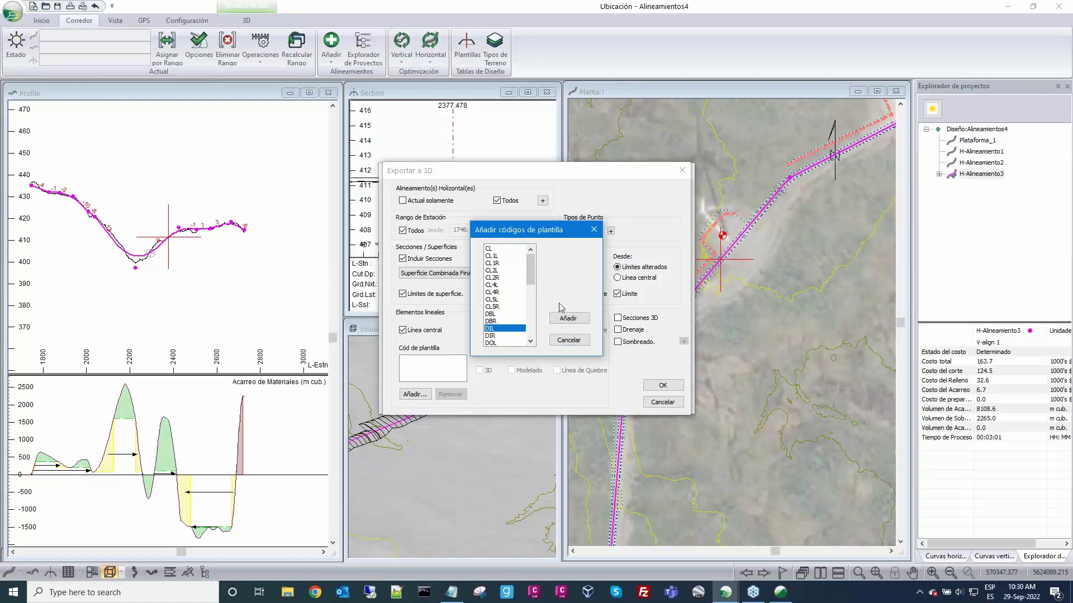
key("shift+Down")
key("shift+Down")
key("shift+Down")
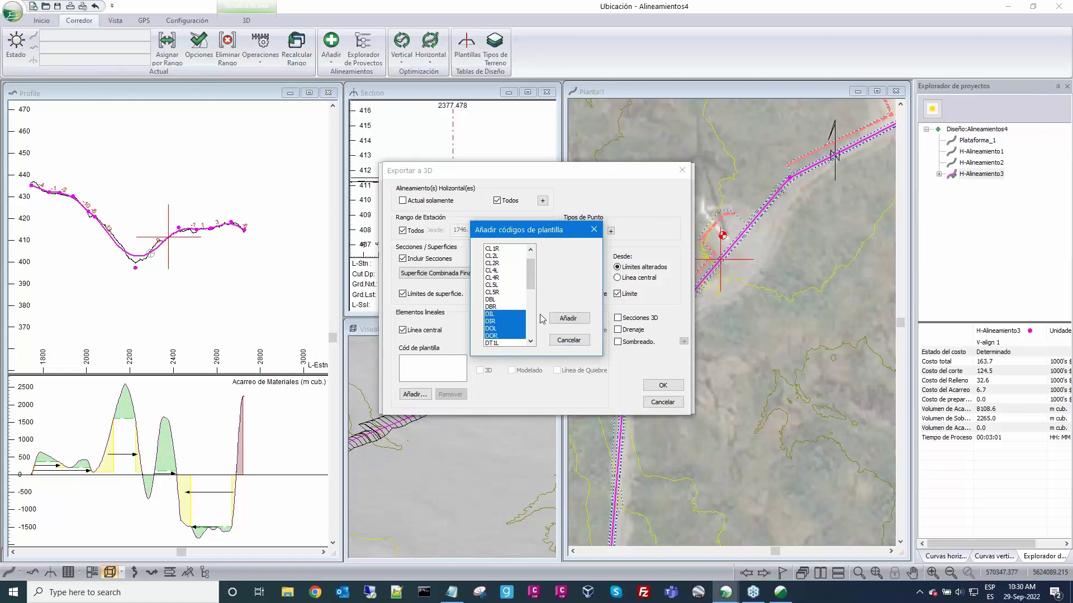
left_click(568, 318)
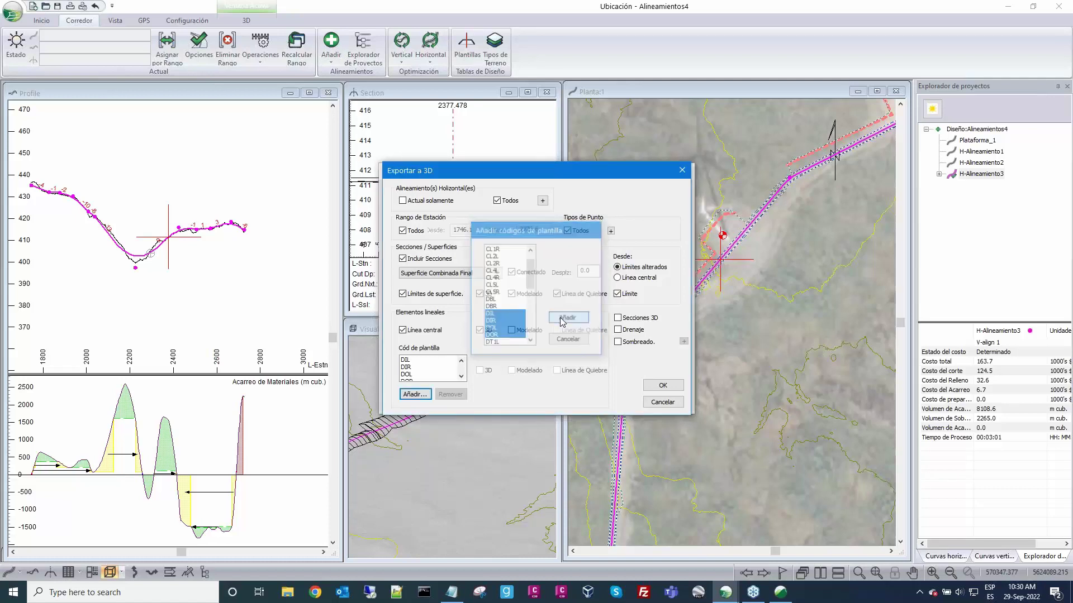
Step: Add the template codes REL, RER, SSL and SSR to the 3D display's linear elements
left_click(414, 395)
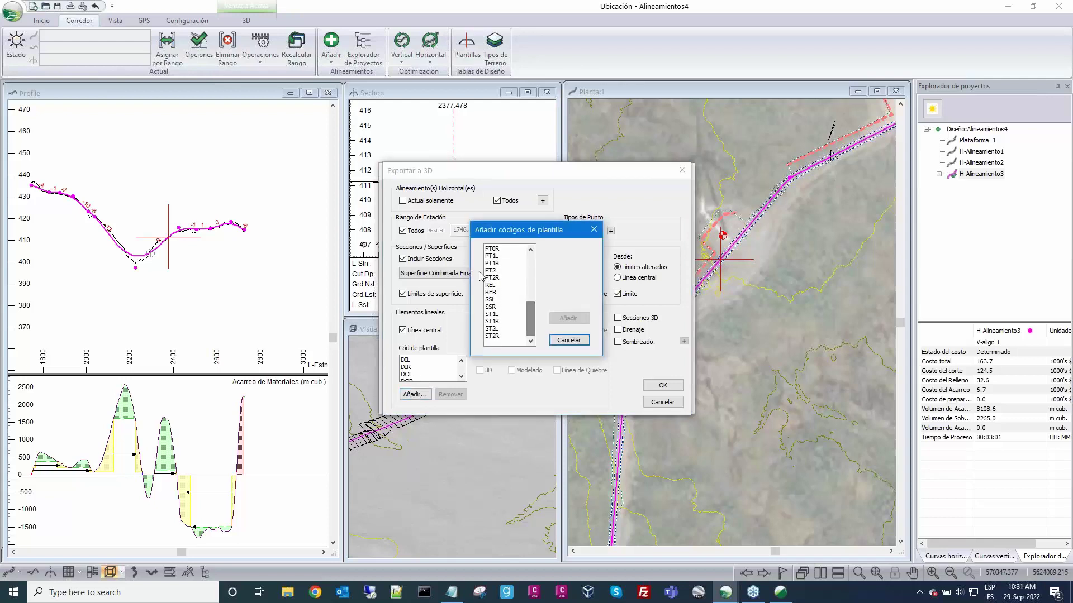
left_click(496, 285)
left_click_drag(497, 286, 492, 306)
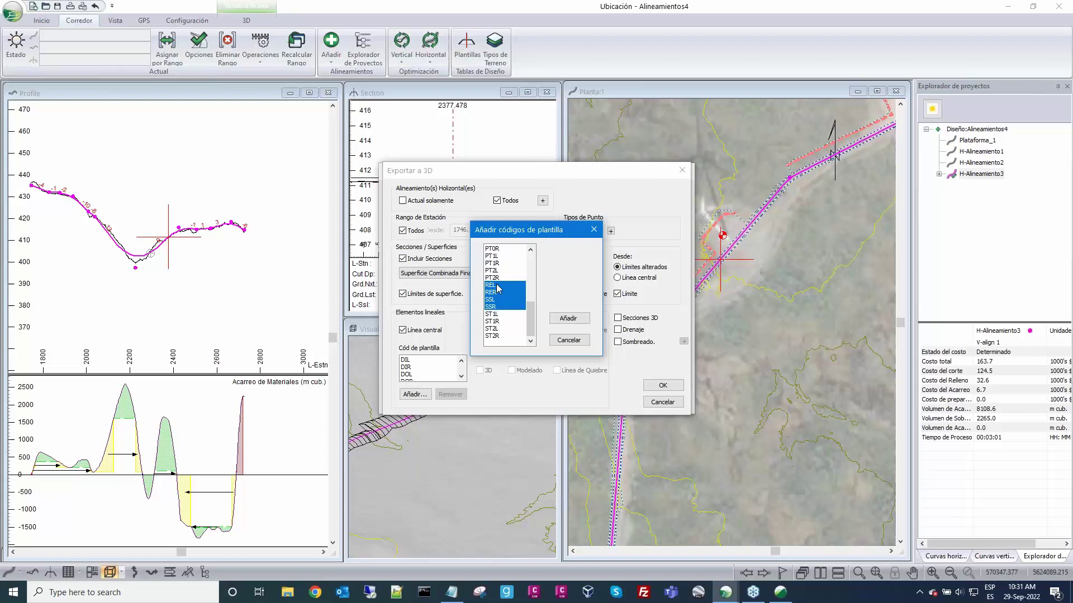
left_click(562, 318)
Step: Enable Línea de Quiebre for all the added template codes and apply the 3D display options
left_click(412, 361)
left_click_drag(412, 362, 413, 382)
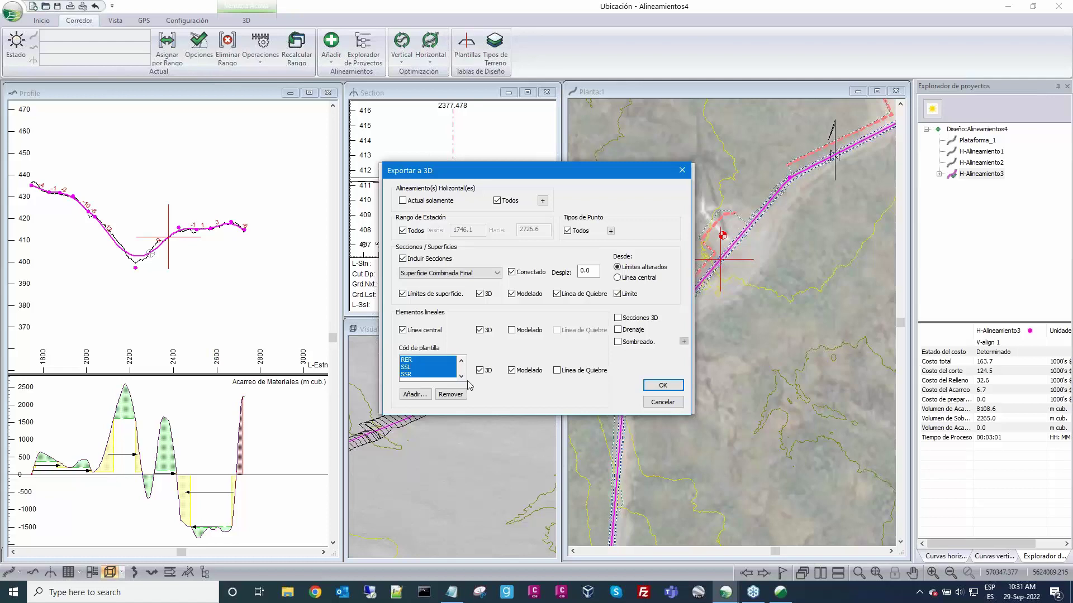
left_click(557, 371)
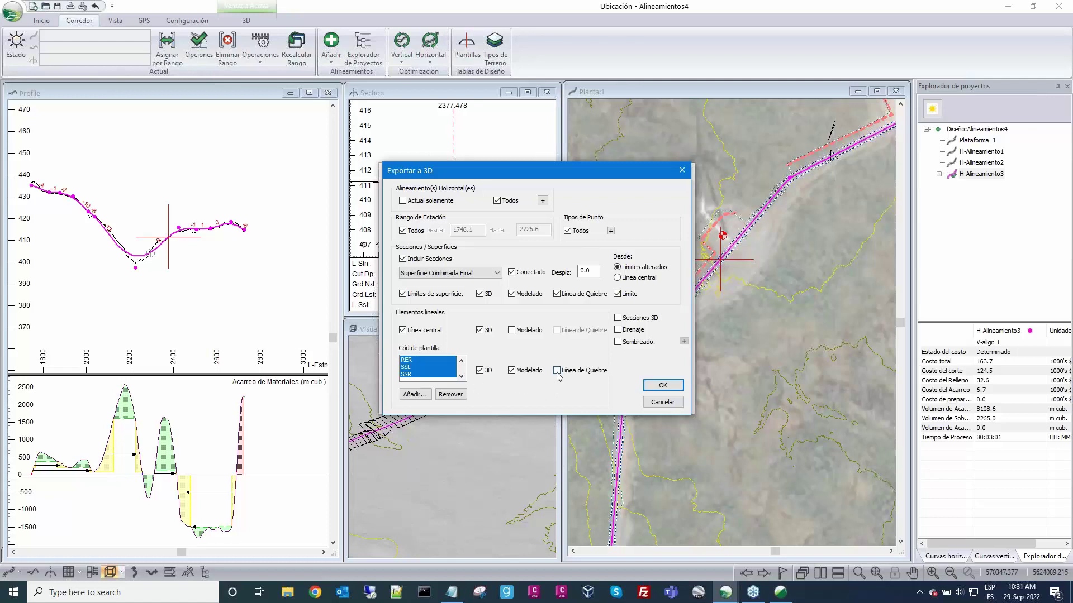
left_click(661, 387)
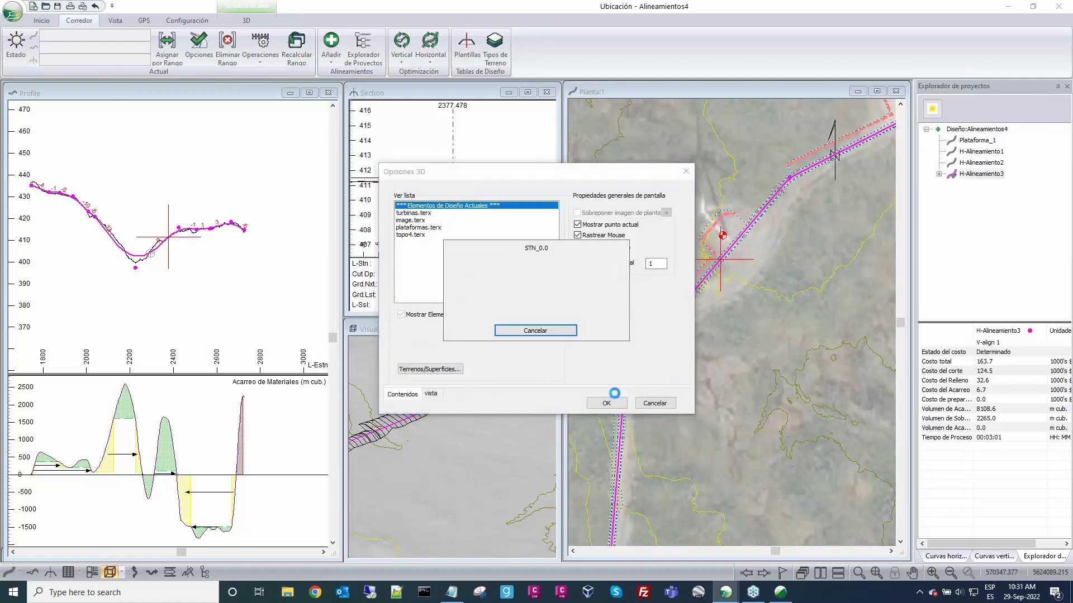
left_click(606, 404)
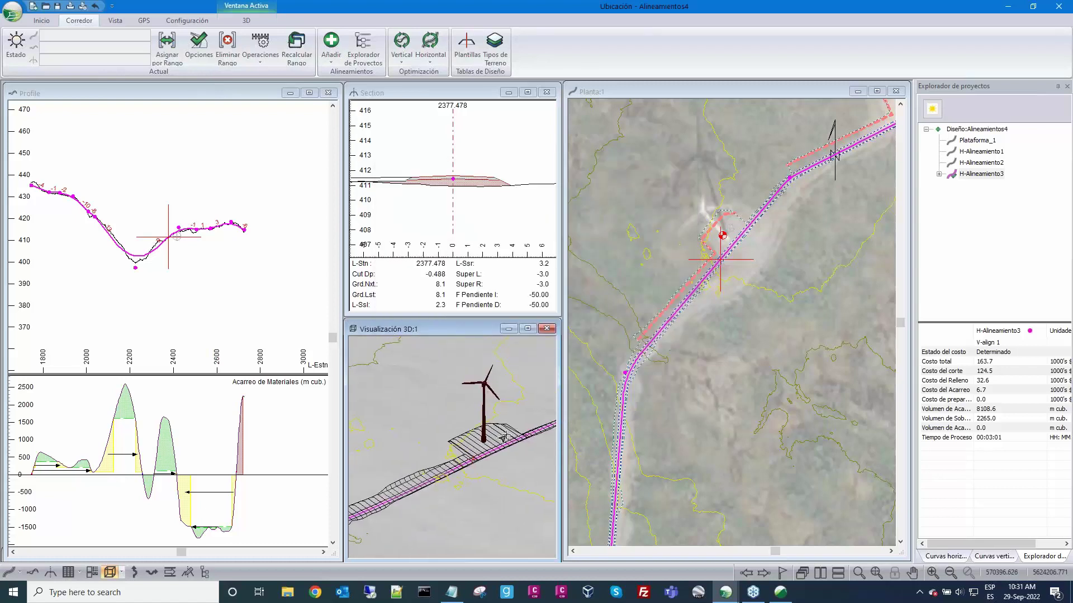
Step: Widen the cross-section window to show the full platform and reposition it clear of the road in the plan view
scroll(504, 436, "down", 3)
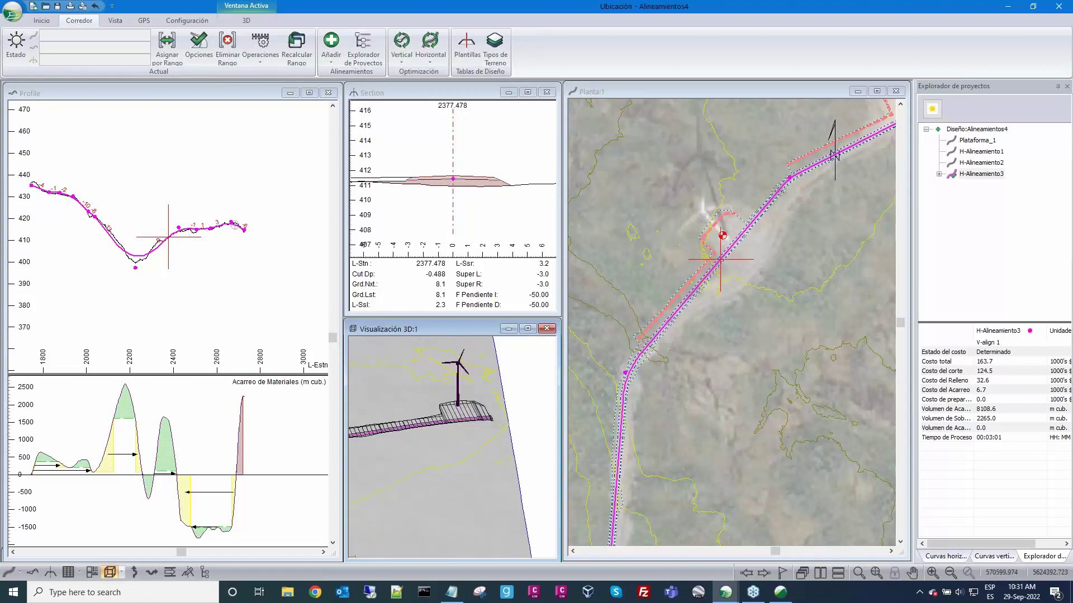
left_click_drag(506, 396, 456, 415)
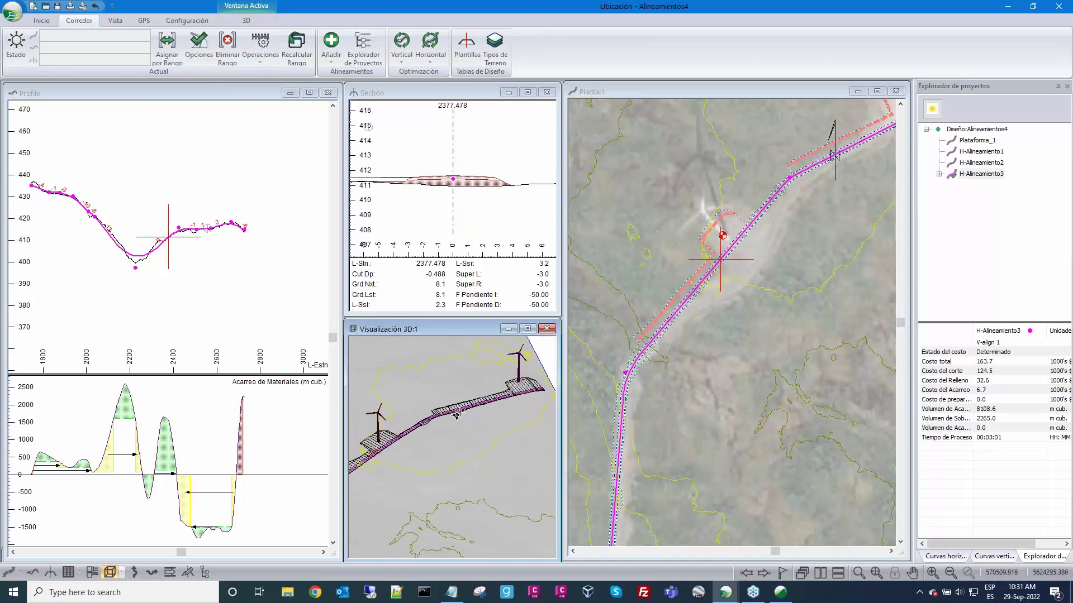
mouse_move(478, 415)
left_click_drag(560, 223, 749, 224)
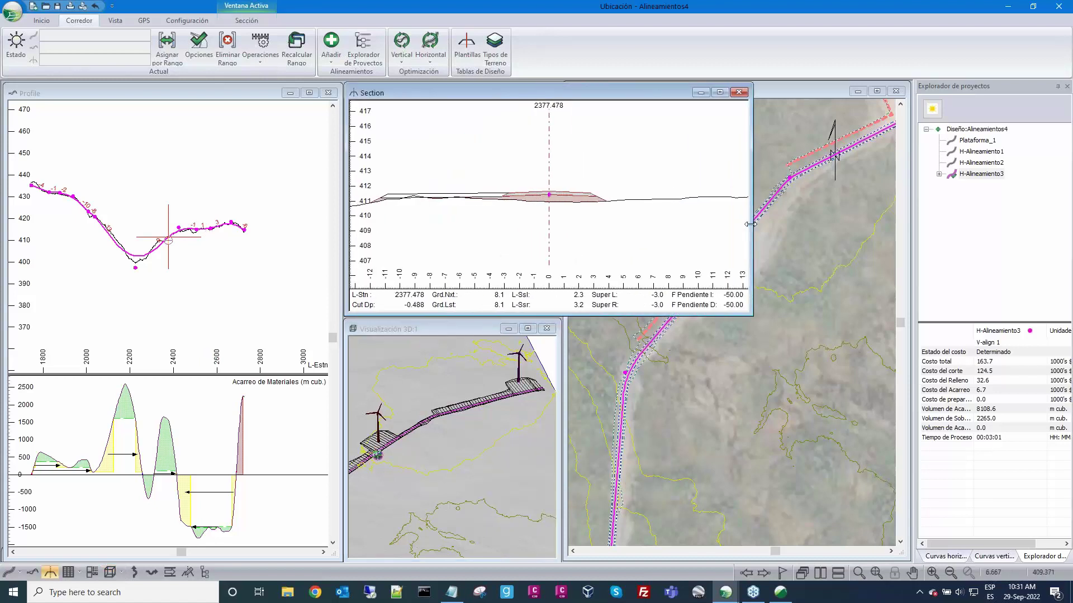
scroll(565, 211, "up", 2)
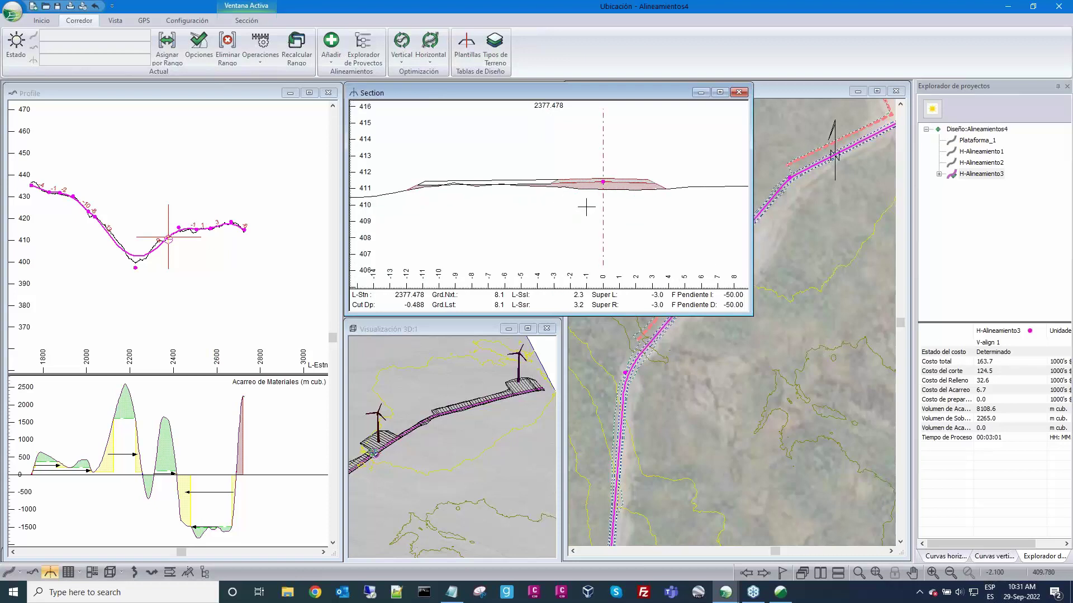
scroll(540, 199, "up", 1)
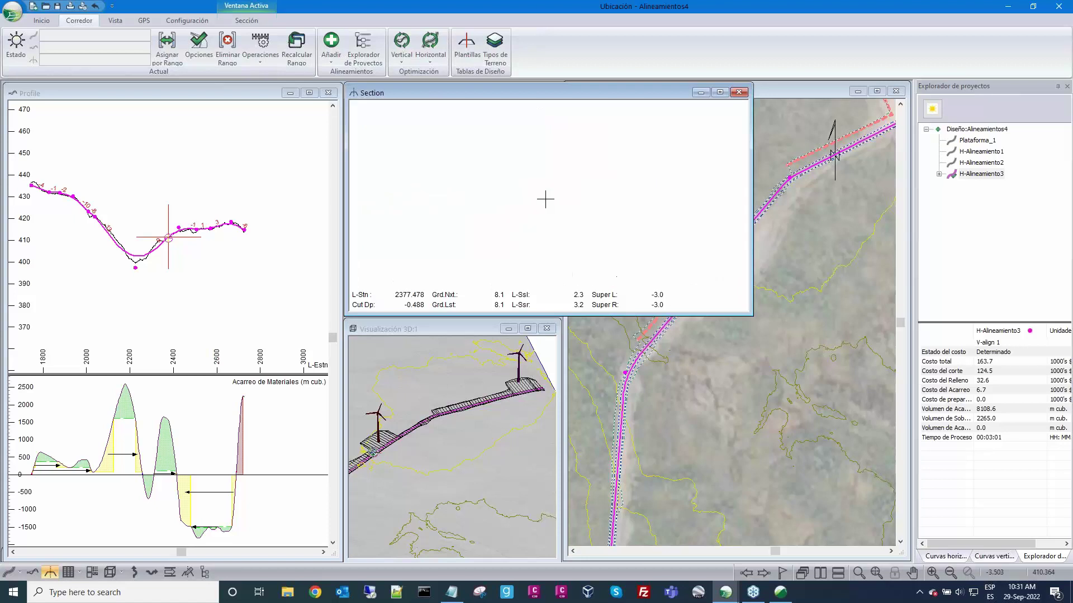
scroll(582, 191, "down", 1)
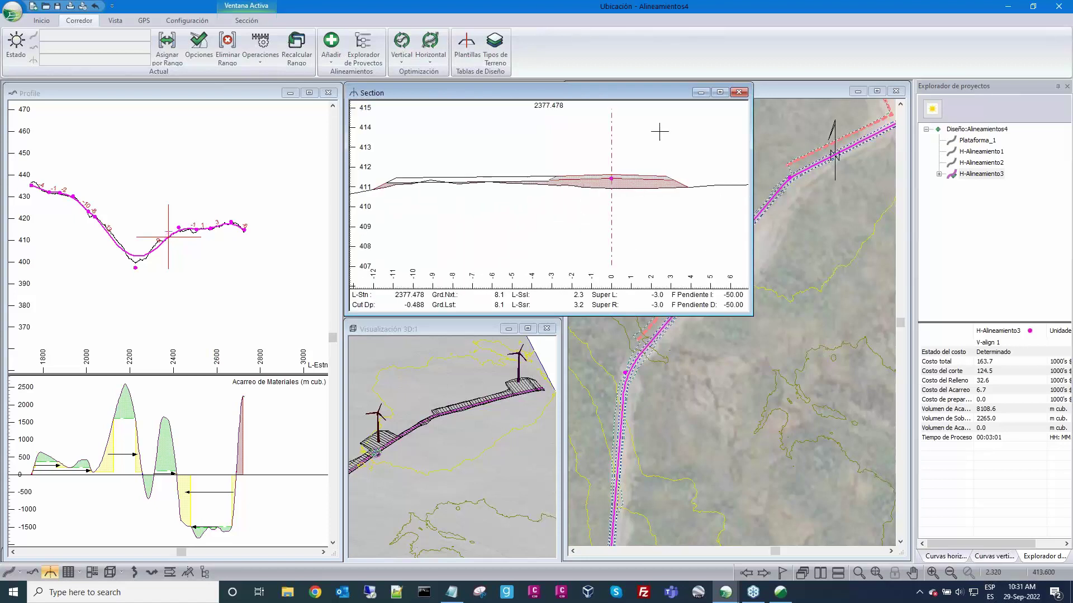
left_click_drag(659, 92, 545, 105)
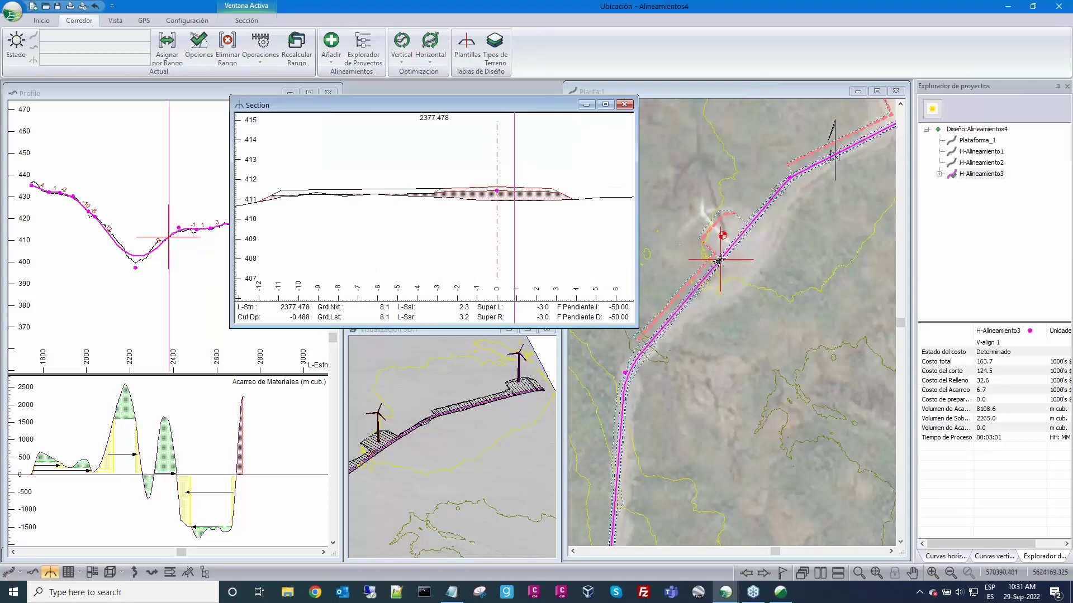
Step: Inspect the road layers and the adjoining platform surface in the cross-section at station 2377.478
mouse_move(717, 262)
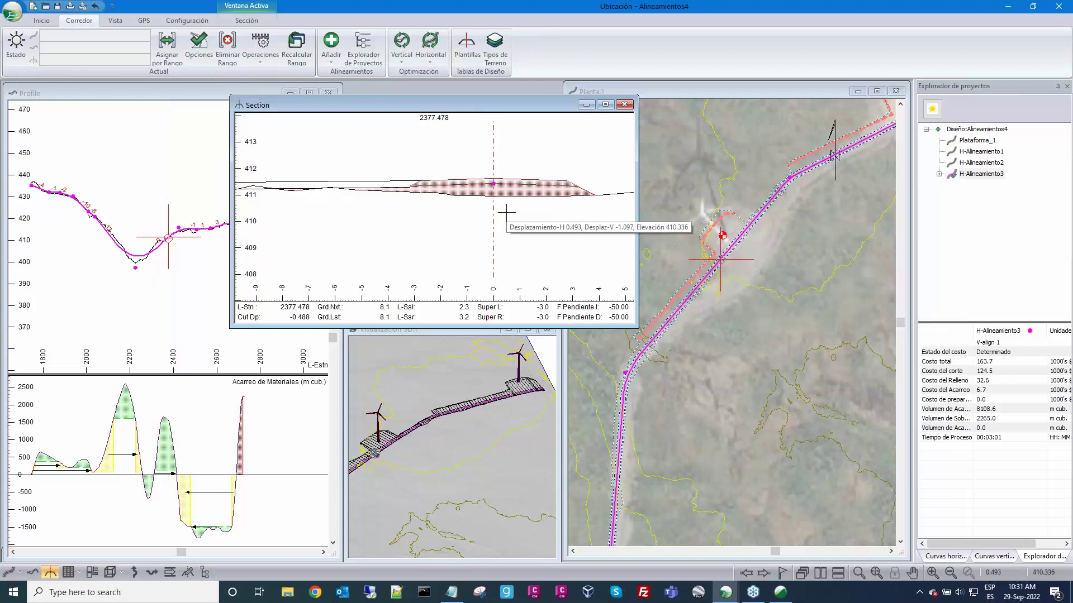
scroll(522, 201, "up", 2)
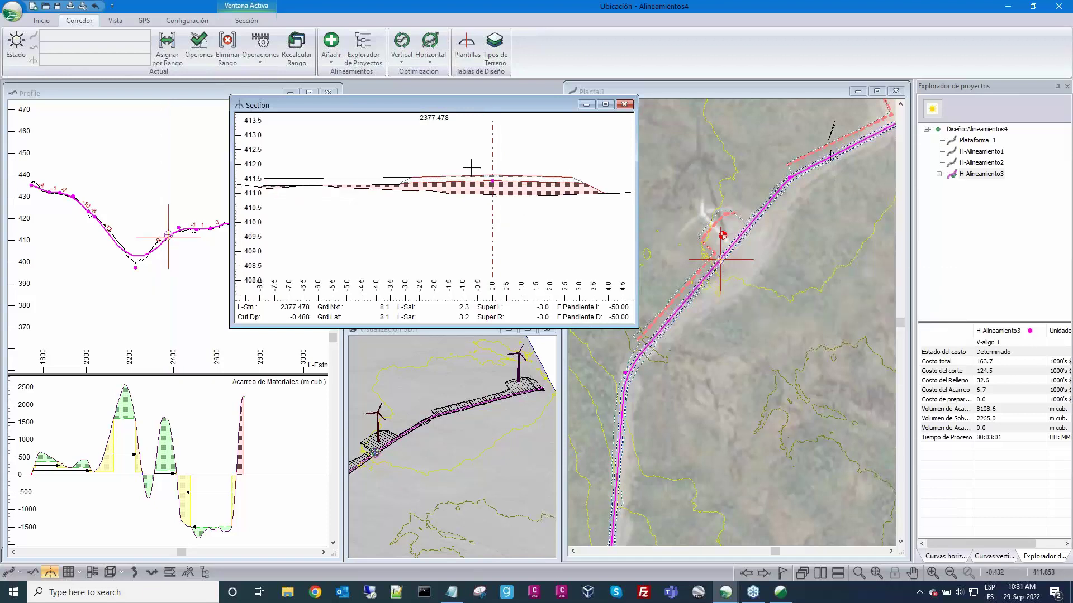
scroll(428, 183, "up", 1)
mouse_move(427, 183)
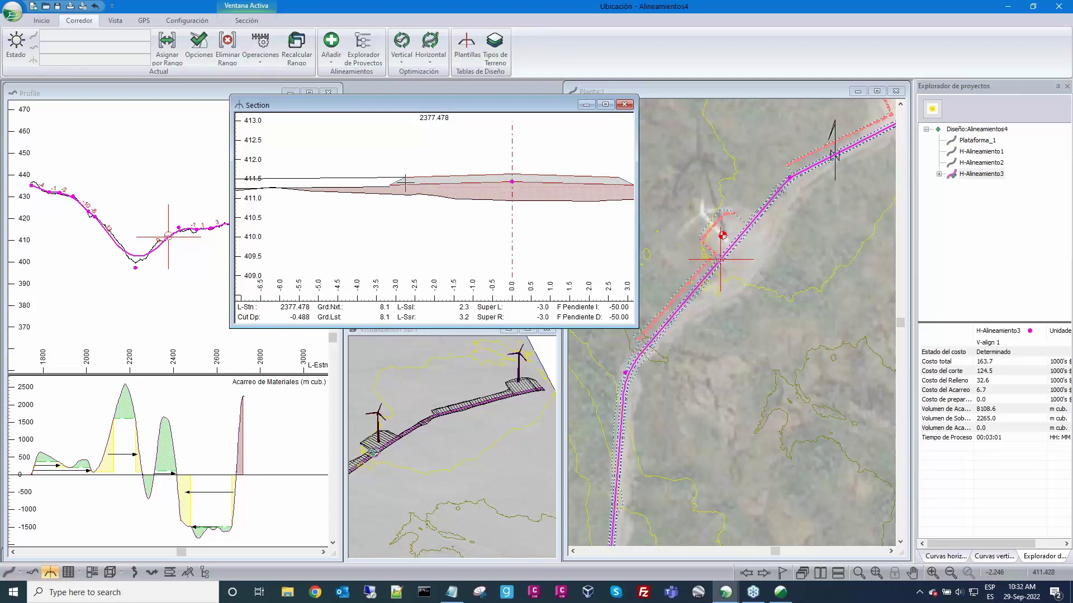
mouse_move(372, 184)
scroll(372, 184, "down", 2)
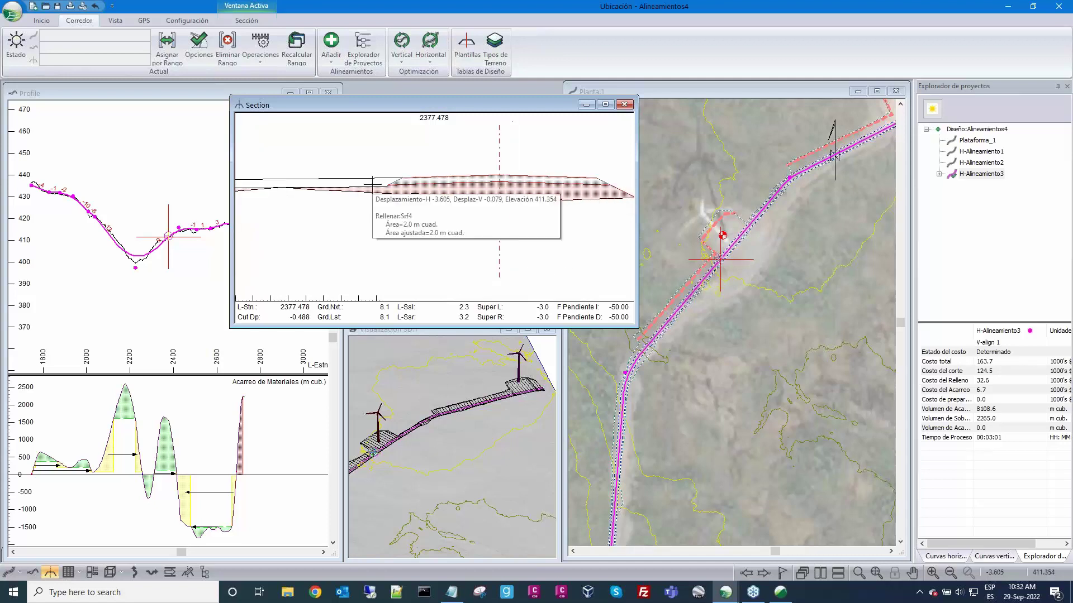
middle_click_drag(412, 239, 514, 227)
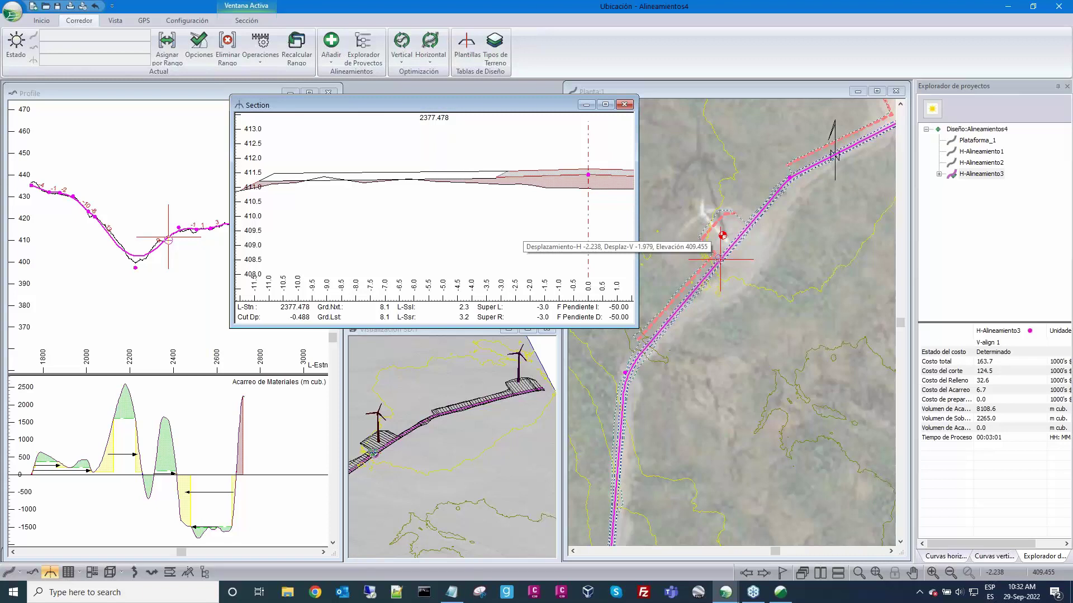
Step: Enable fill-area shading for the Srf4 - Layer 4 above subgrade surface in the section's template display format
right_click(436, 229)
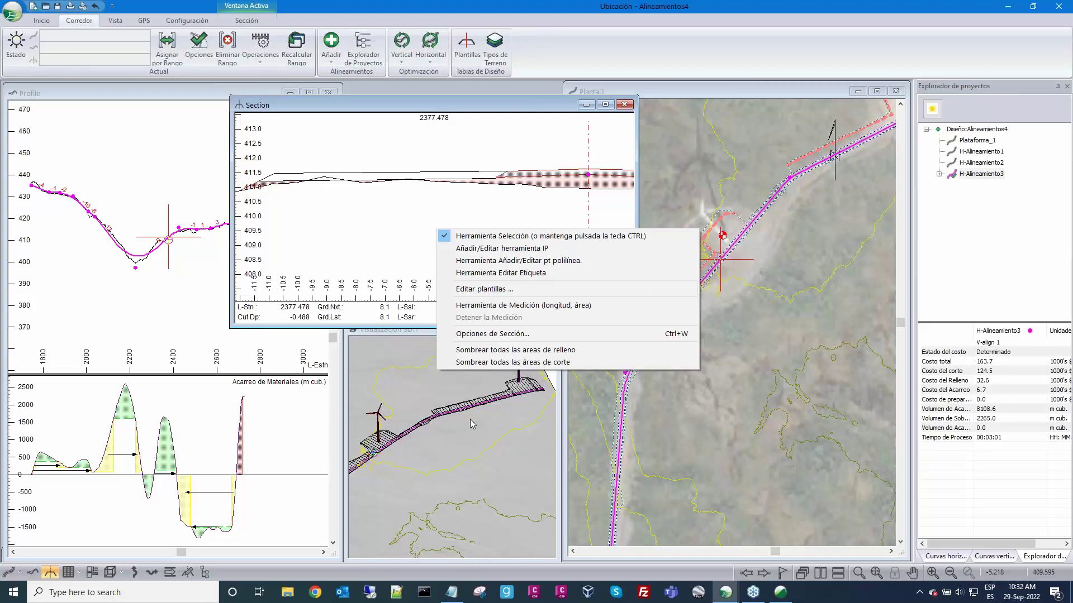
left_click(491, 334)
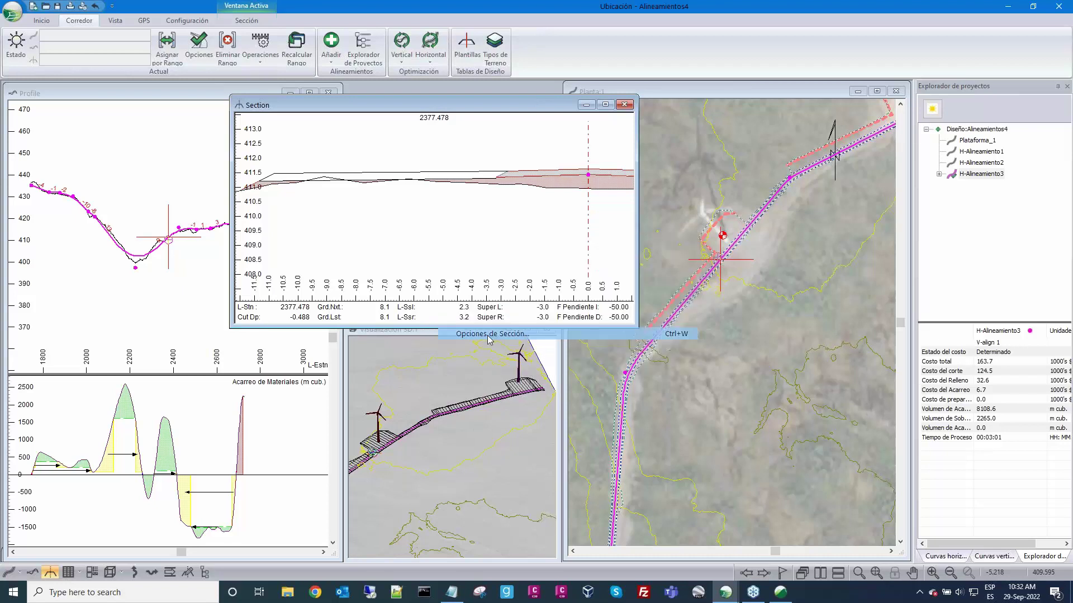
left_click(519, 249)
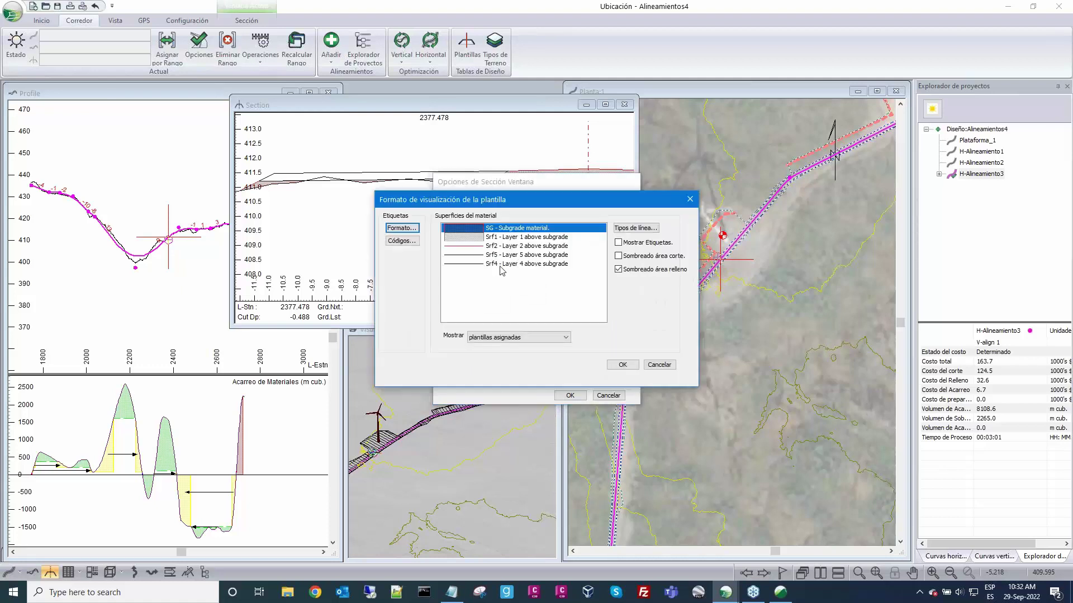
left_click(503, 265)
left_click(624, 270)
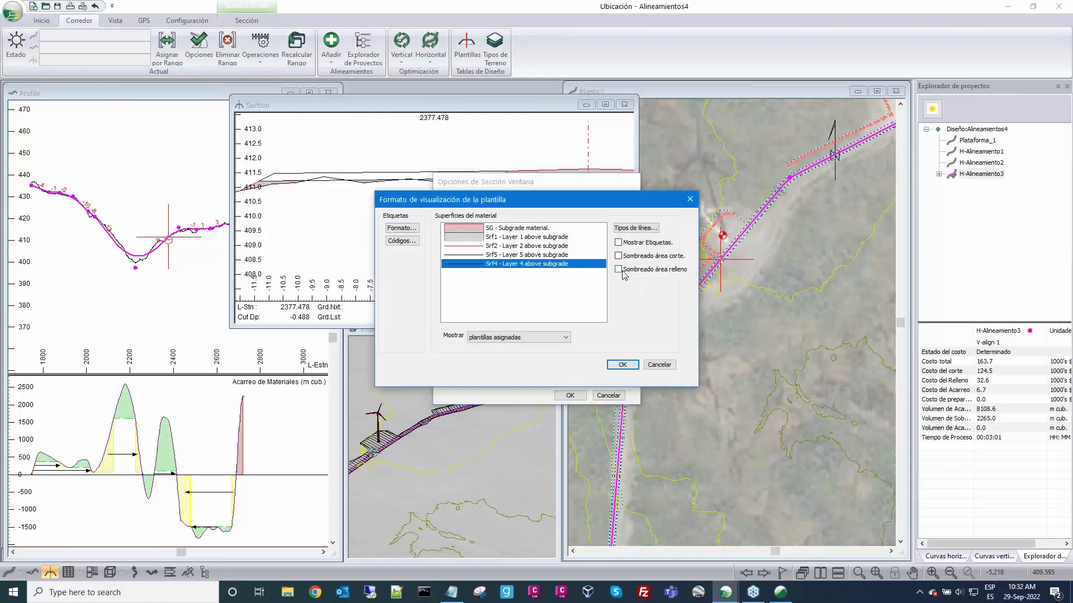
Step: Set the Srf4 layer's shading type to Bitmap 9 and apply the section display options
left_click(634, 231)
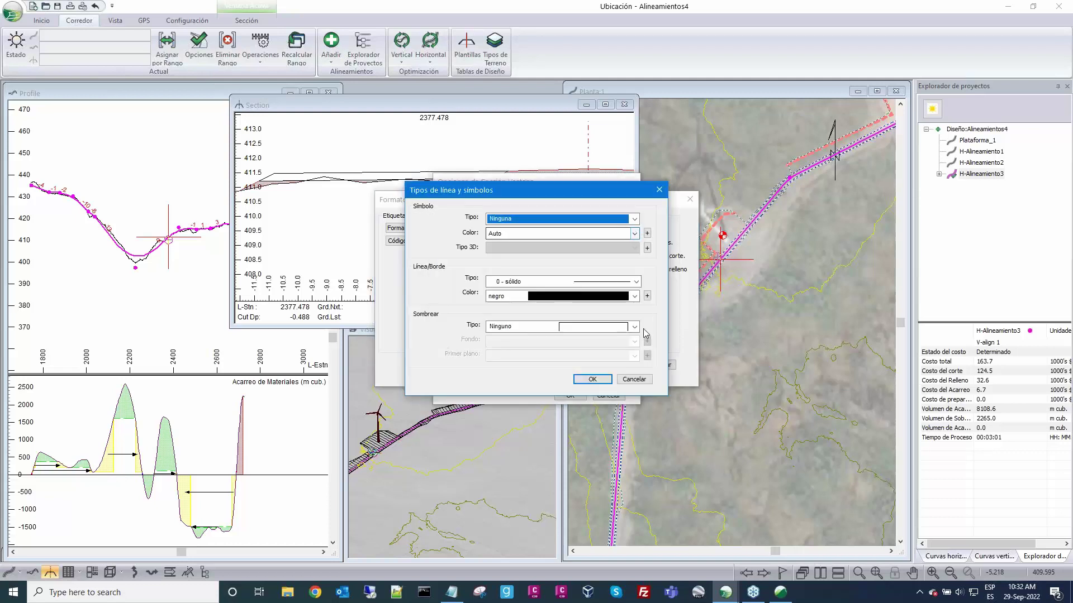
left_click(635, 327)
mouse_move(635, 352)
left_mouse_down()
mouse_move(631, 451)
mouse_move(636, 364)
left_mouse_up()
left_click(610, 409)
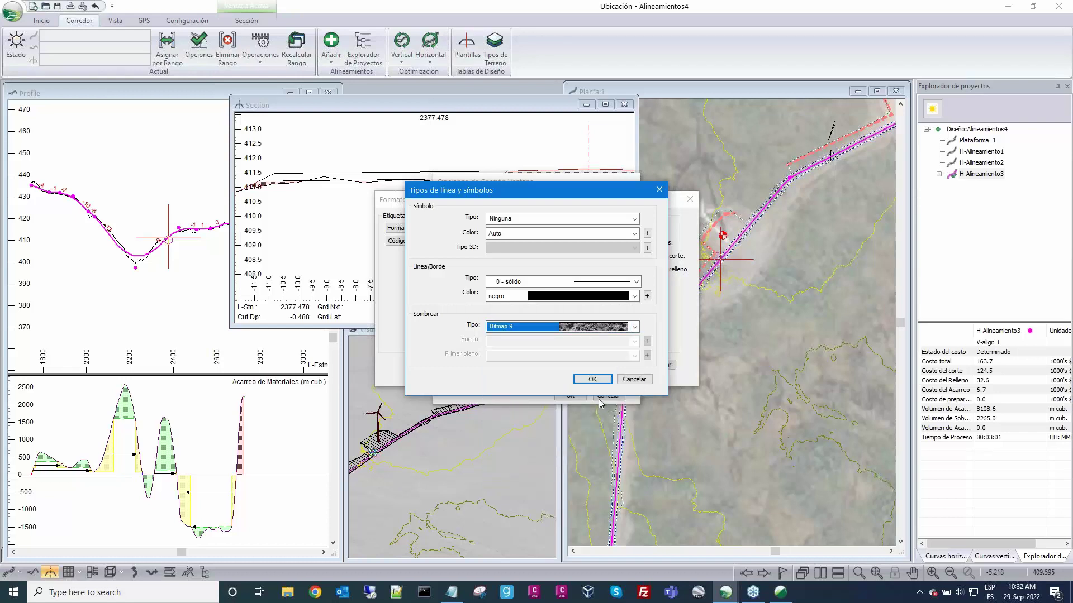
left_click(595, 382)
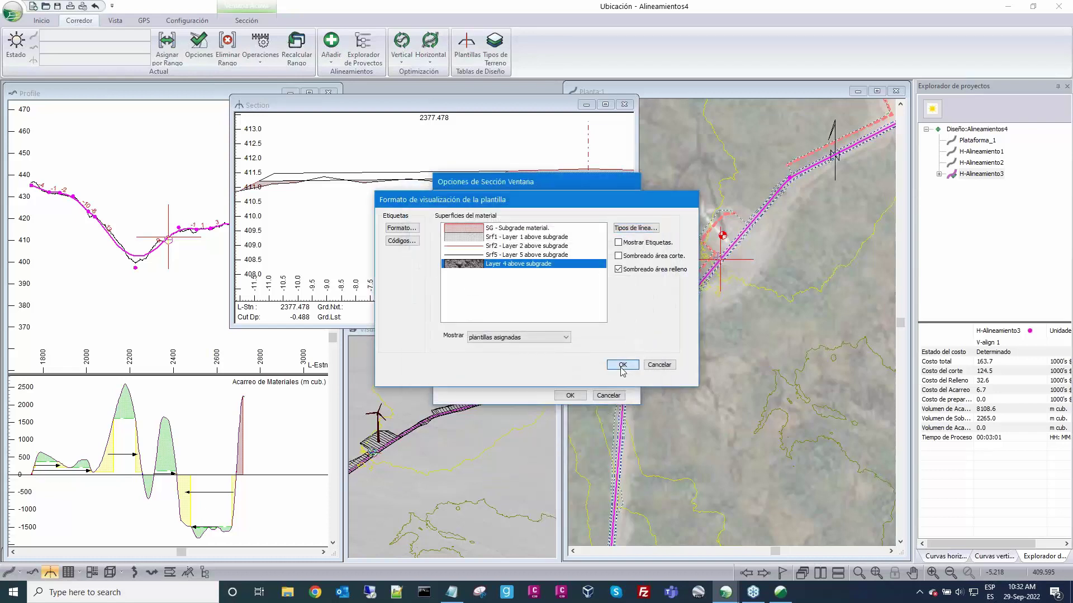
left_click(618, 364)
left_click(571, 395)
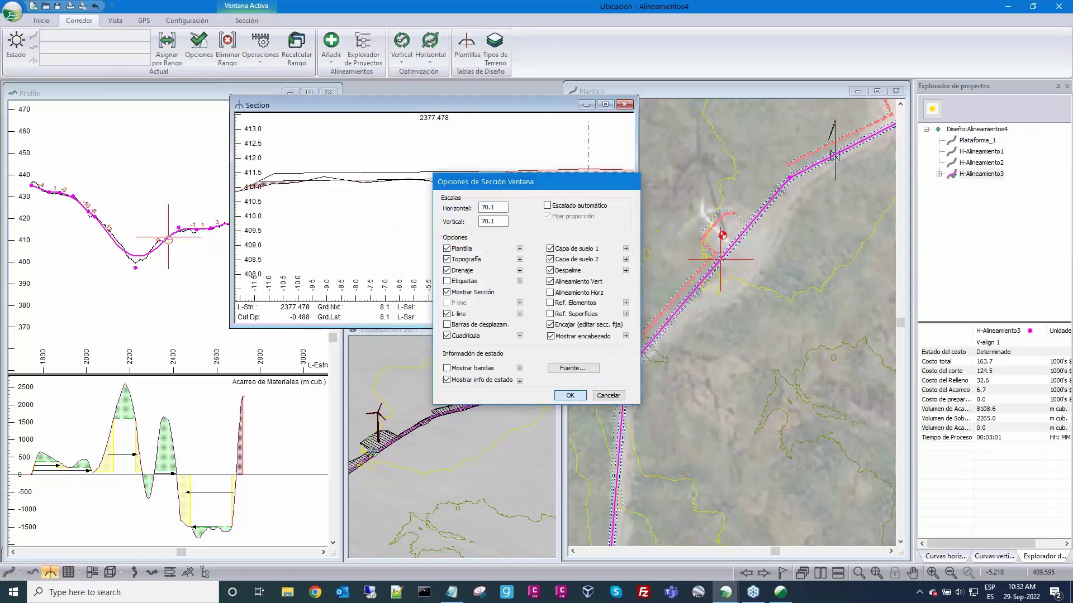
Step: Examine the shaded platform layer and its junction with the road in the cross-section at station 2377.478
scroll(525, 214, "down", 1)
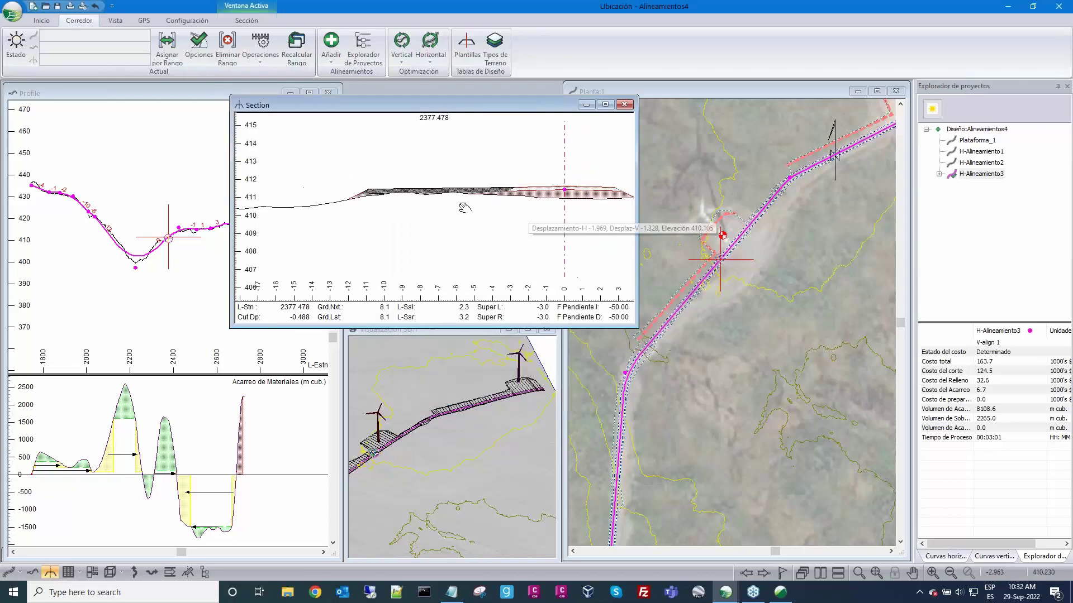
middle_click_drag(529, 214, 463, 207)
scroll(464, 207, "up", 1)
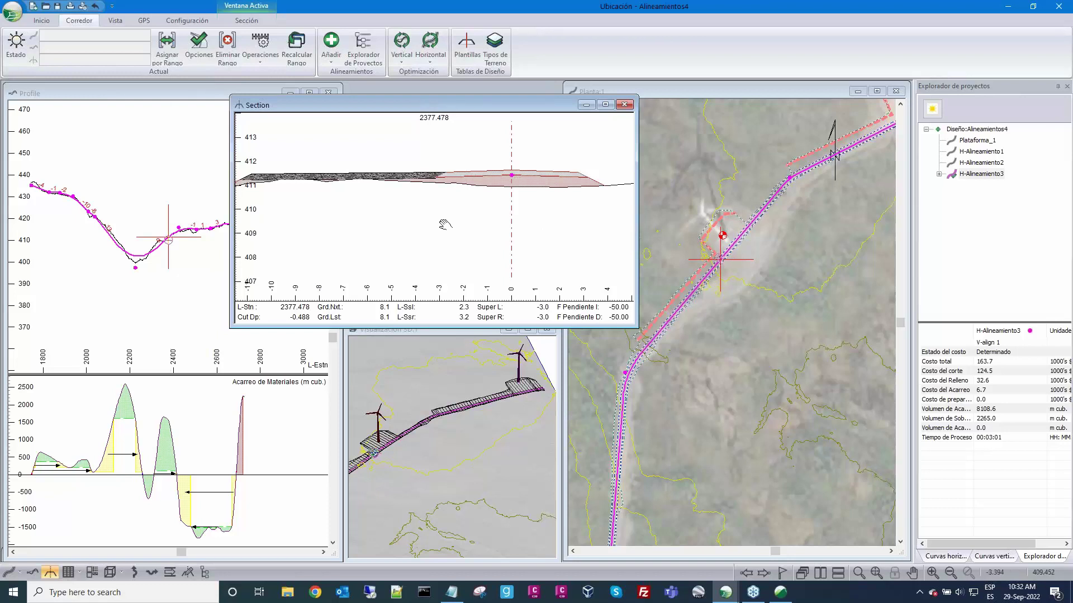
middle_click_drag(432, 223, 469, 218)
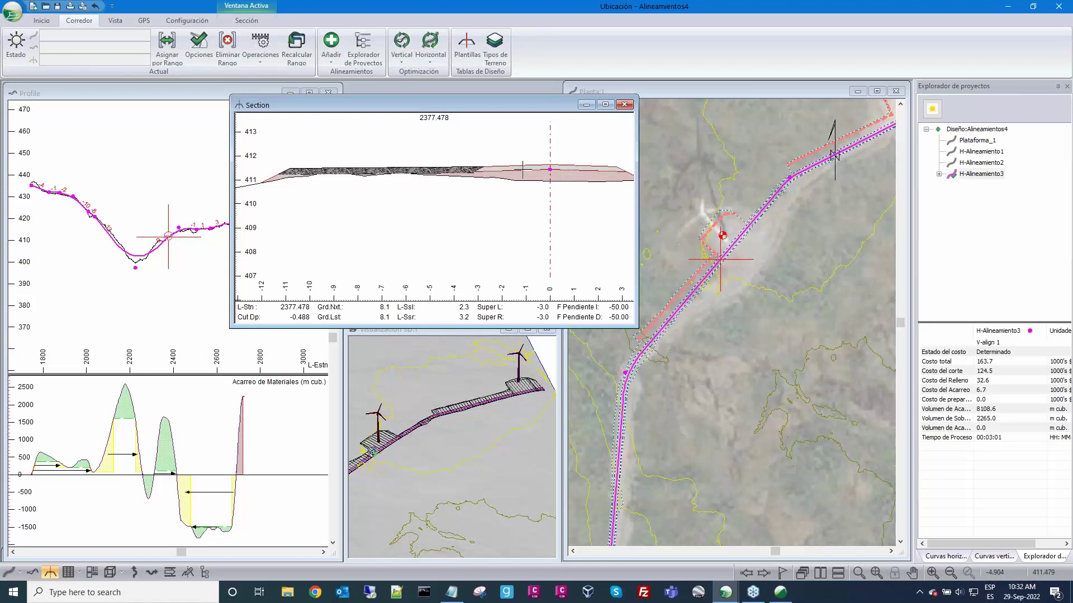
scroll(543, 169, "up", 1)
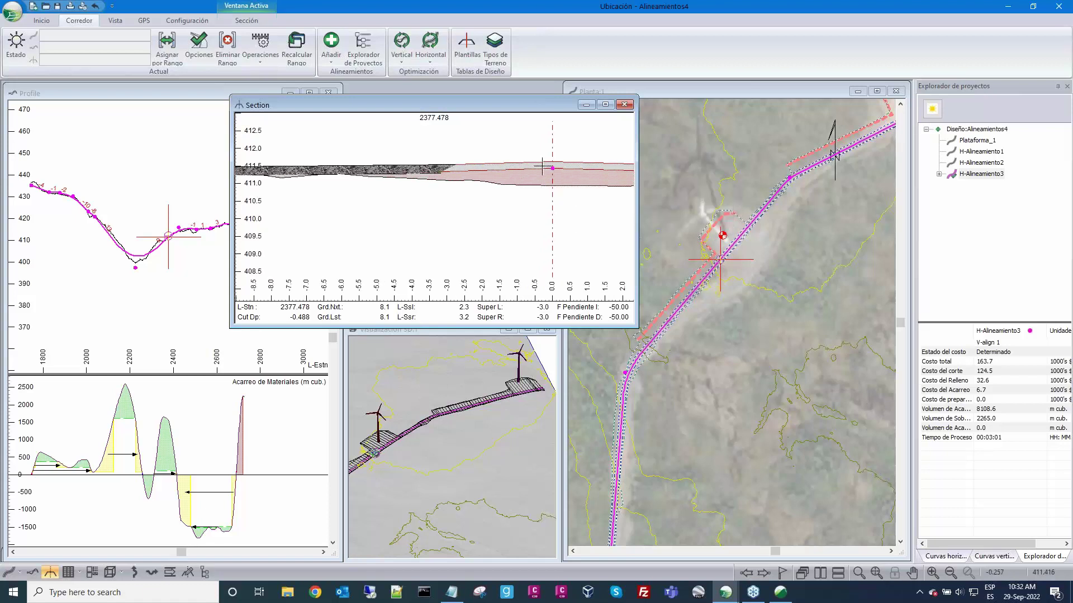
scroll(398, 181, "down", 1)
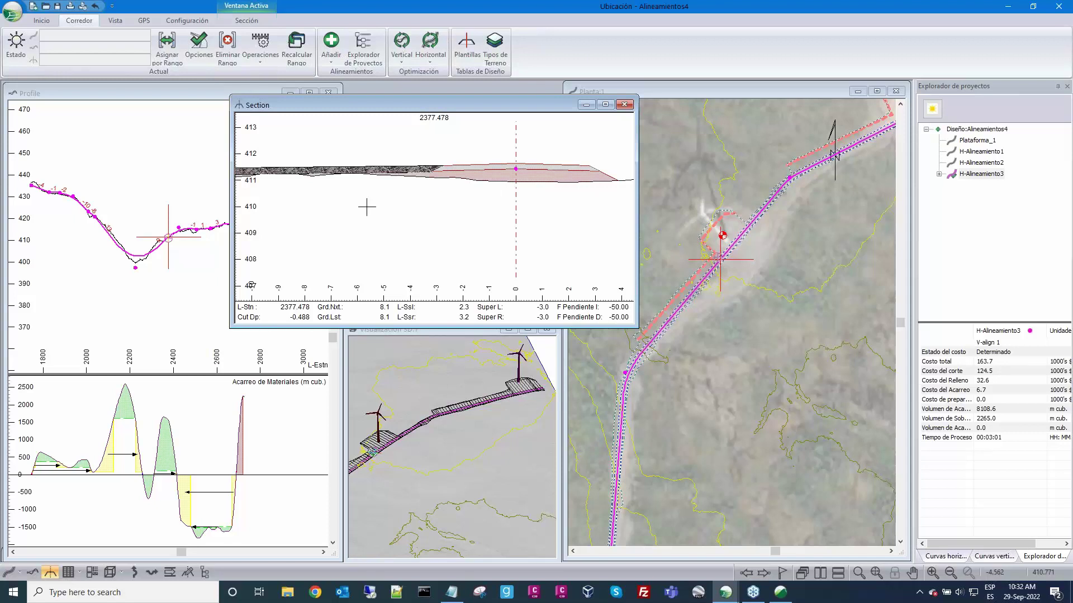
scroll(366, 208, "down", 1)
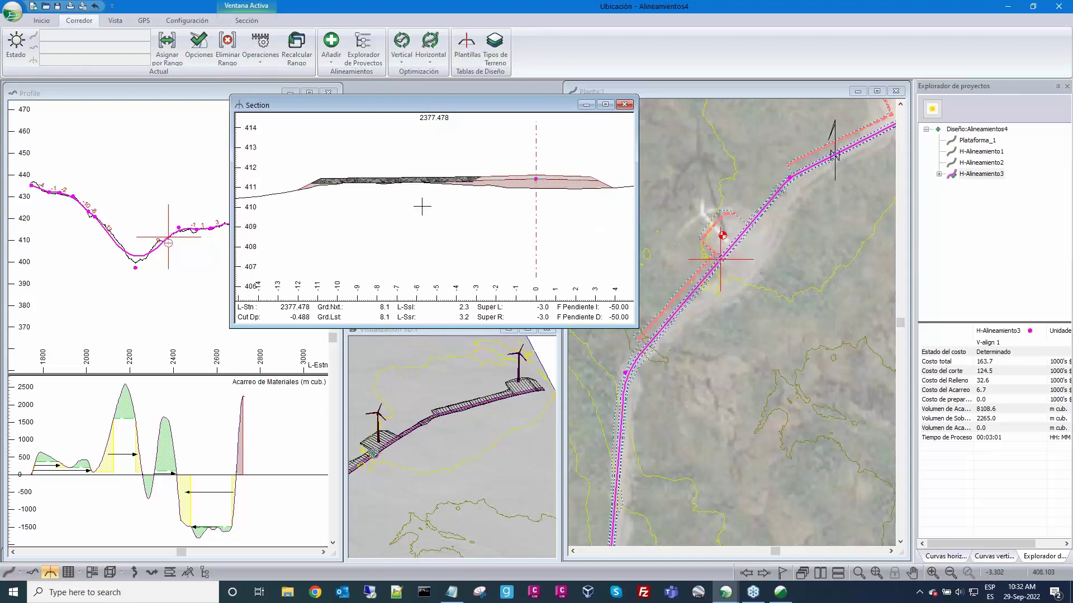
Step: Move the cross-section window back above the 3D view and narrow it to uncover the plan view
left_click_drag(429, 108, 543, 98)
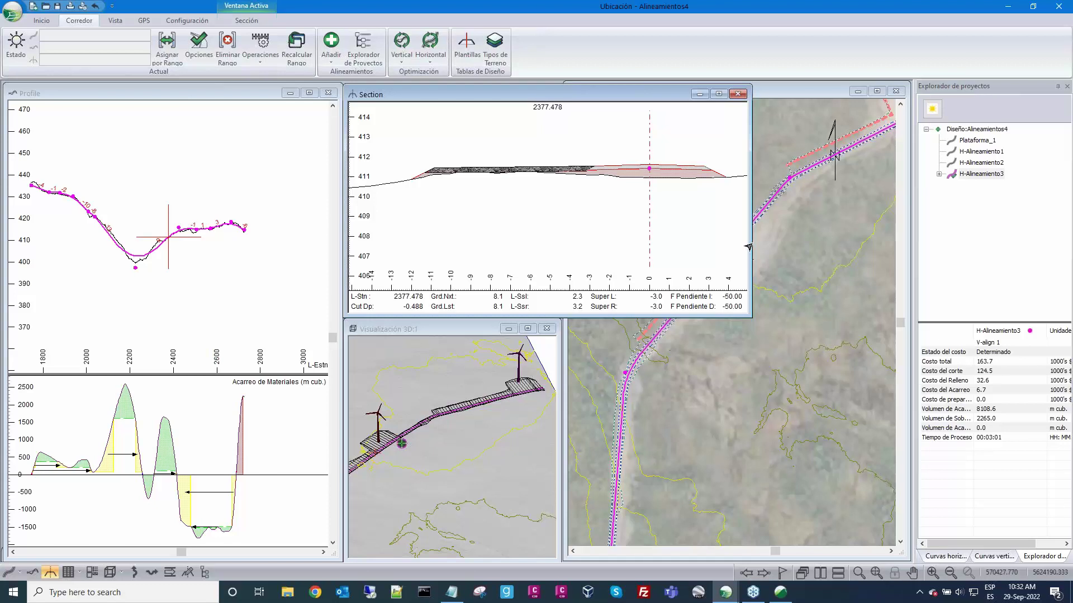
left_click_drag(750, 242, 559, 207)
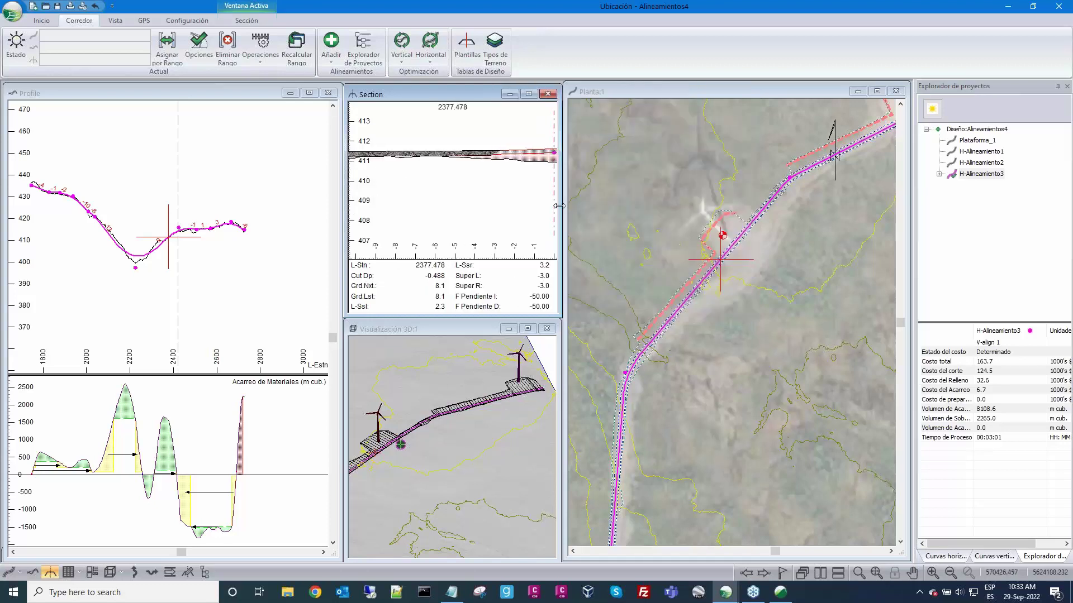
scroll(727, 207, "down", 2)
scroll(727, 208, "down", 1)
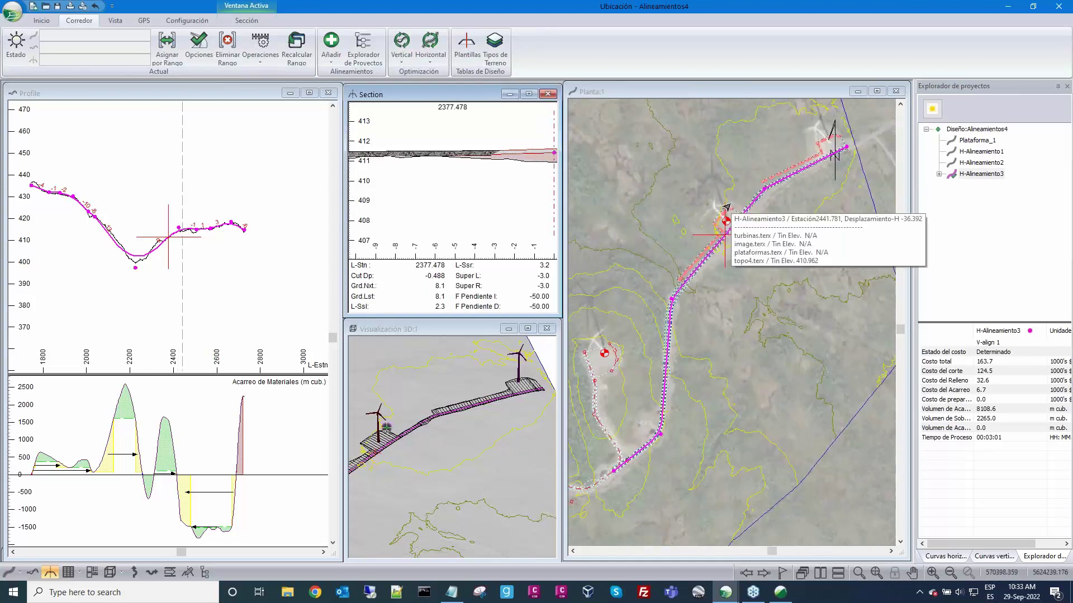
middle_click_drag(727, 208, 749, 198)
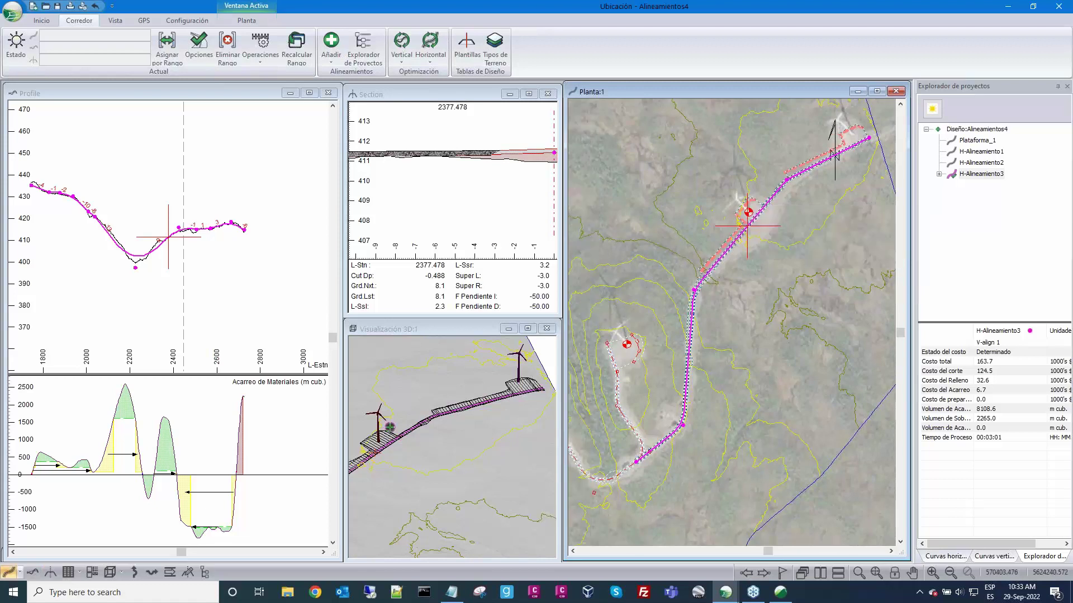
Step: Review the full road and turbine platforms across the 3D, cross-section and plan views
scroll(450, 409, "down", 2)
middle_click_drag(447, 412, 489, 389)
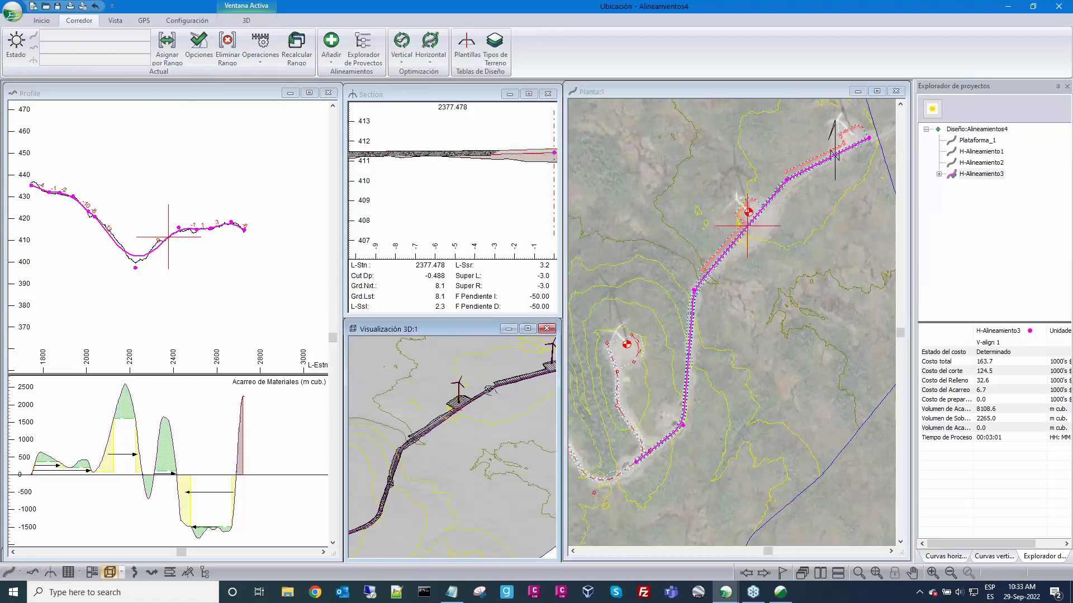
middle_click_drag(385, 464, 424, 434)
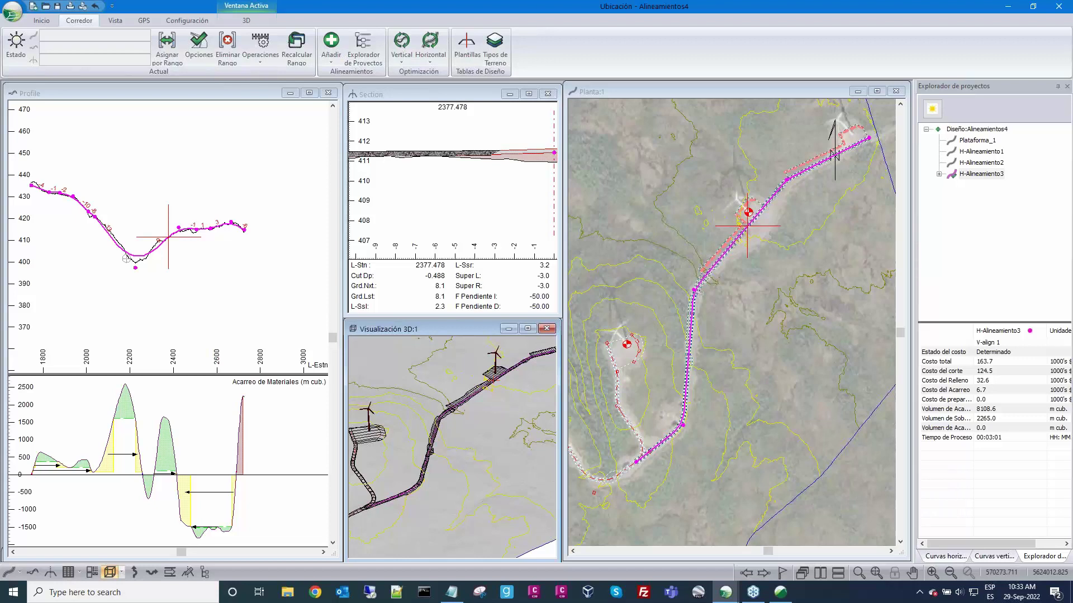
scroll(433, 184, "down", 2)
middle_click_drag(433, 184, 430, 183)
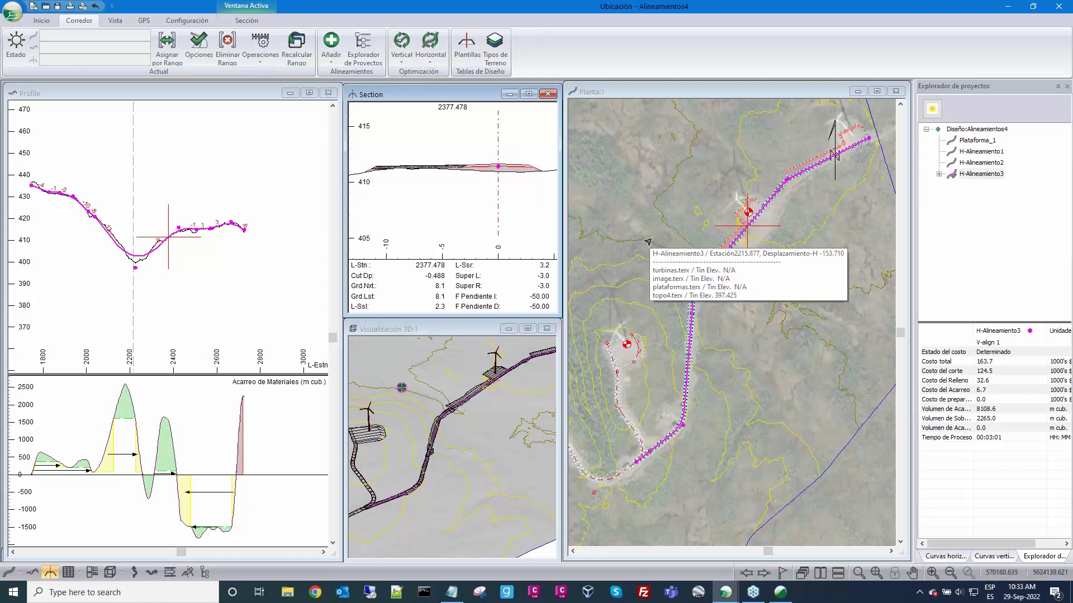
scroll(747, 226, "down", 1)
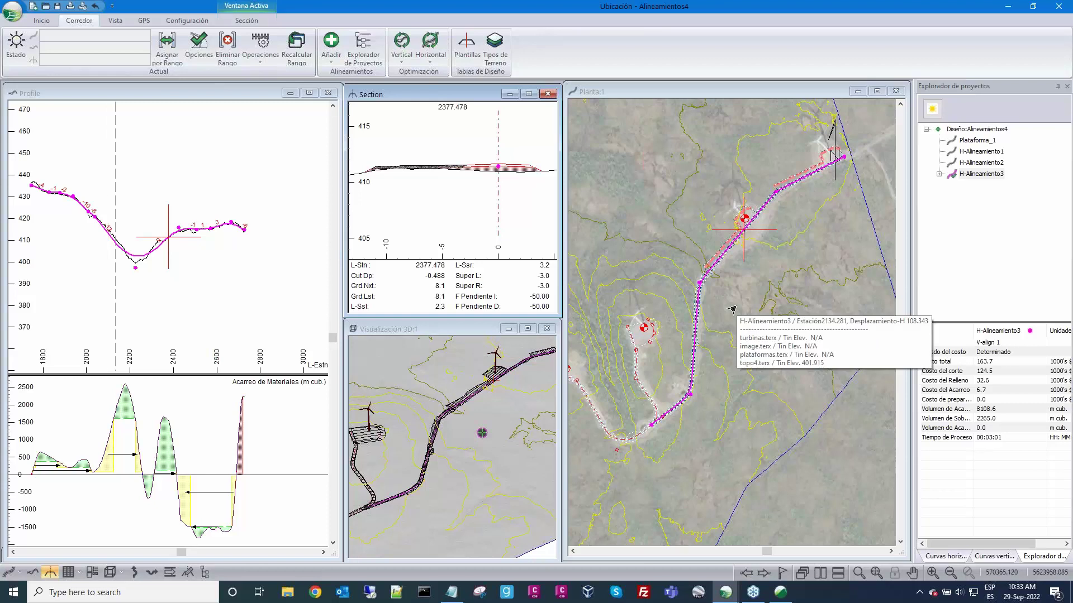
scroll(732, 309, "up", 1)
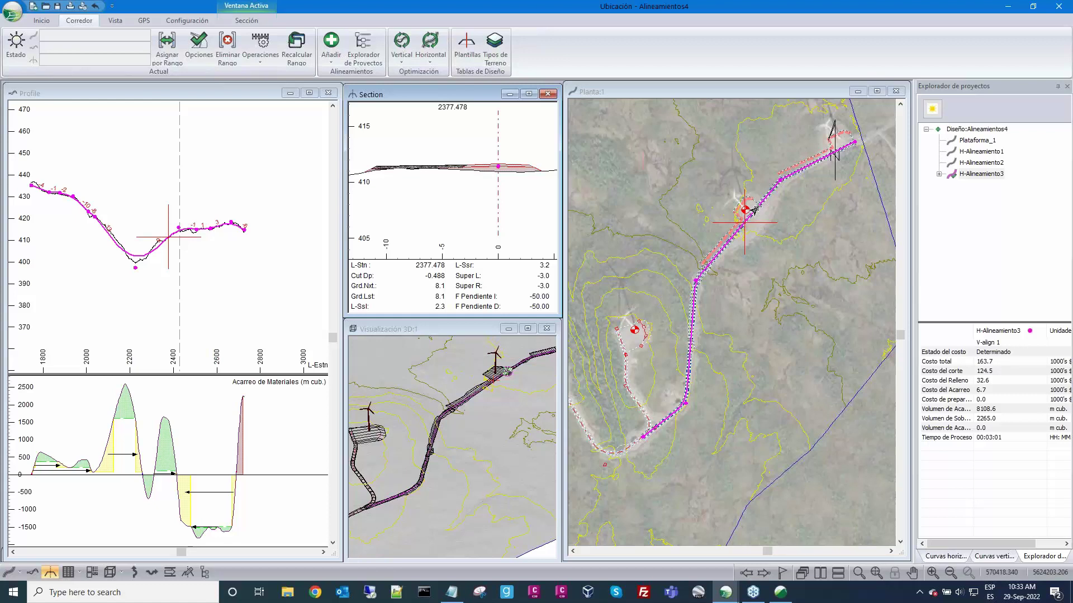
middle_click_drag(785, 200, 771, 252)
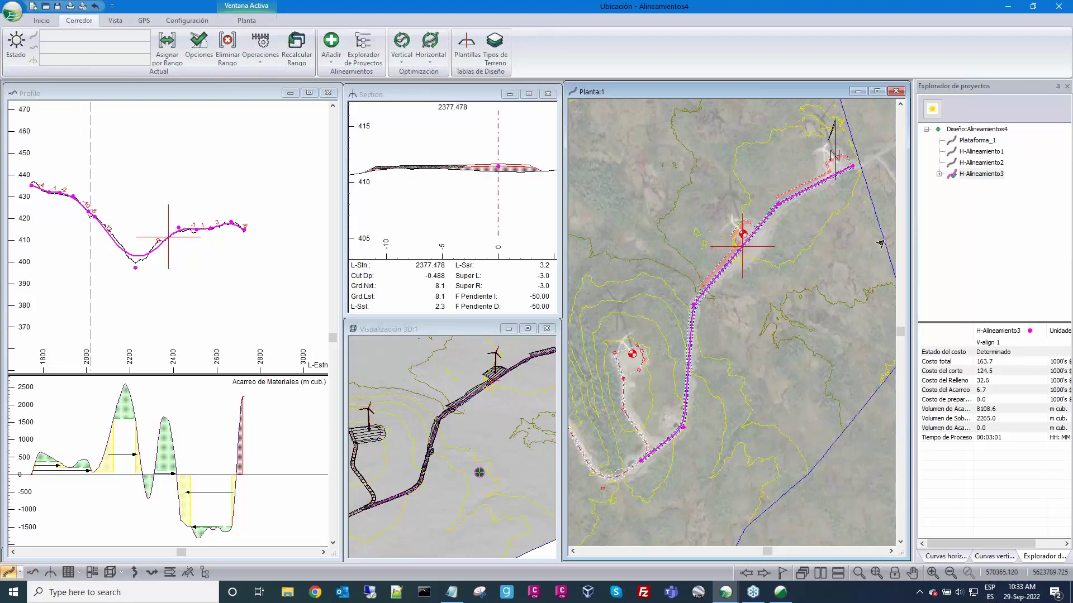
mouse_move(942, 180)
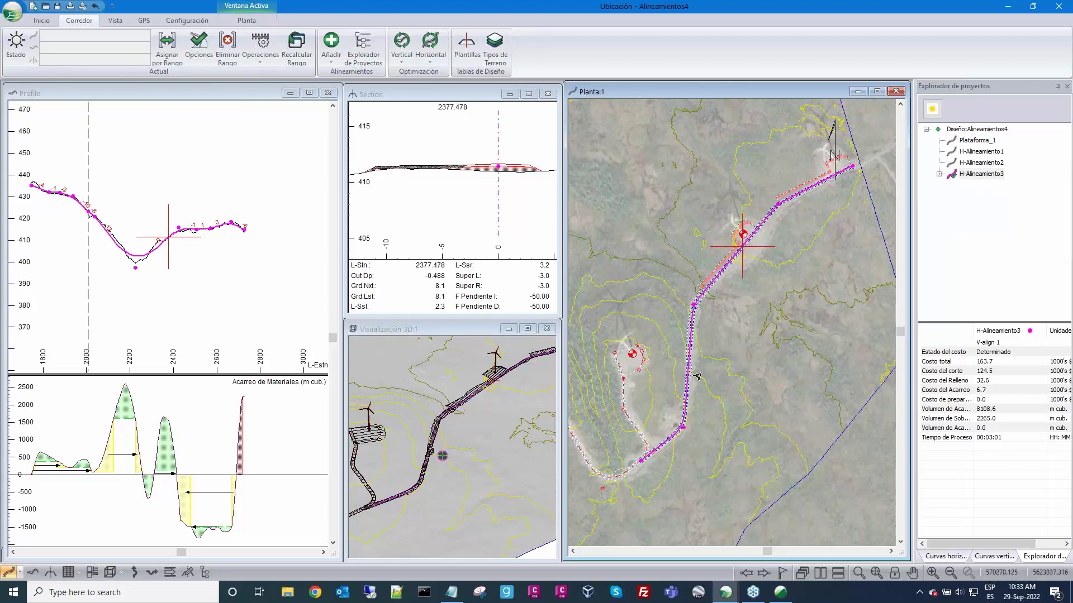
scroll(695, 368, "down", 2)
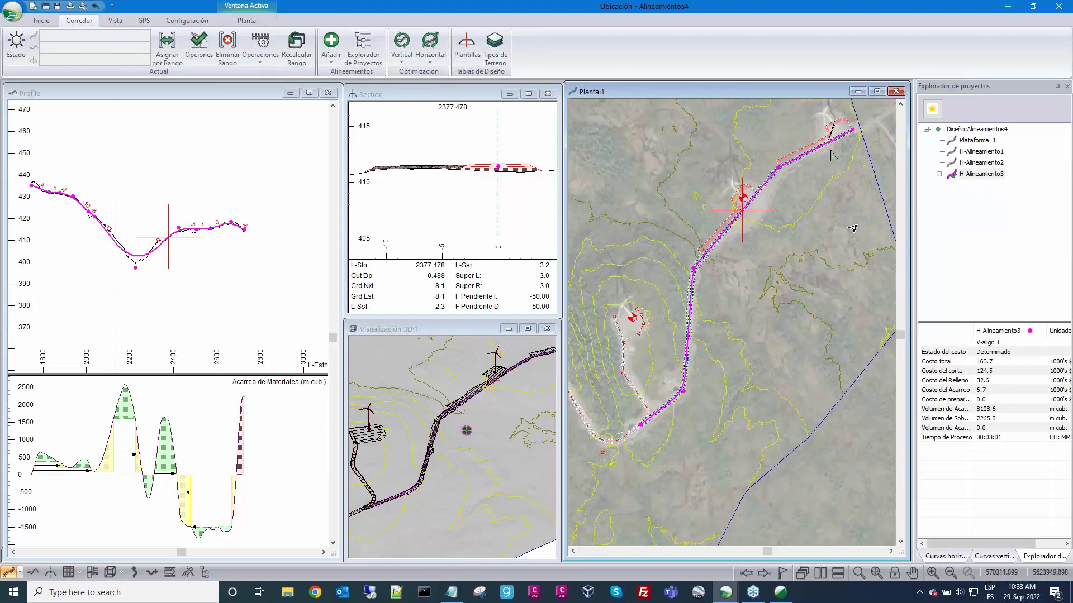
Step: Expand H-Alineamiento3 in the project explorer, select V-align 1 and examine its vertical alignment in the profile
double_click(980, 174)
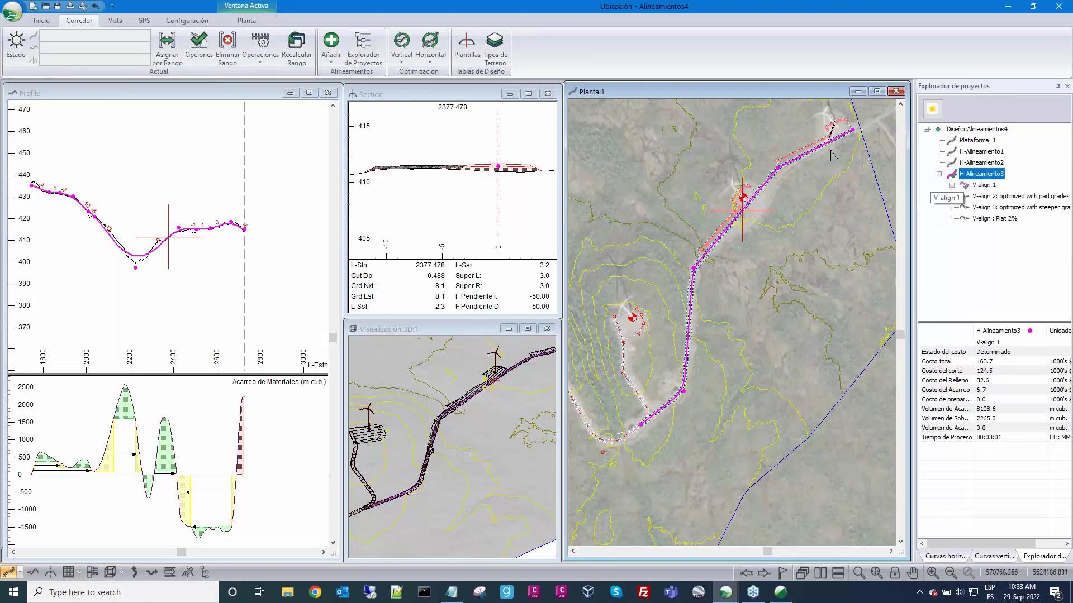
left_click(982, 185)
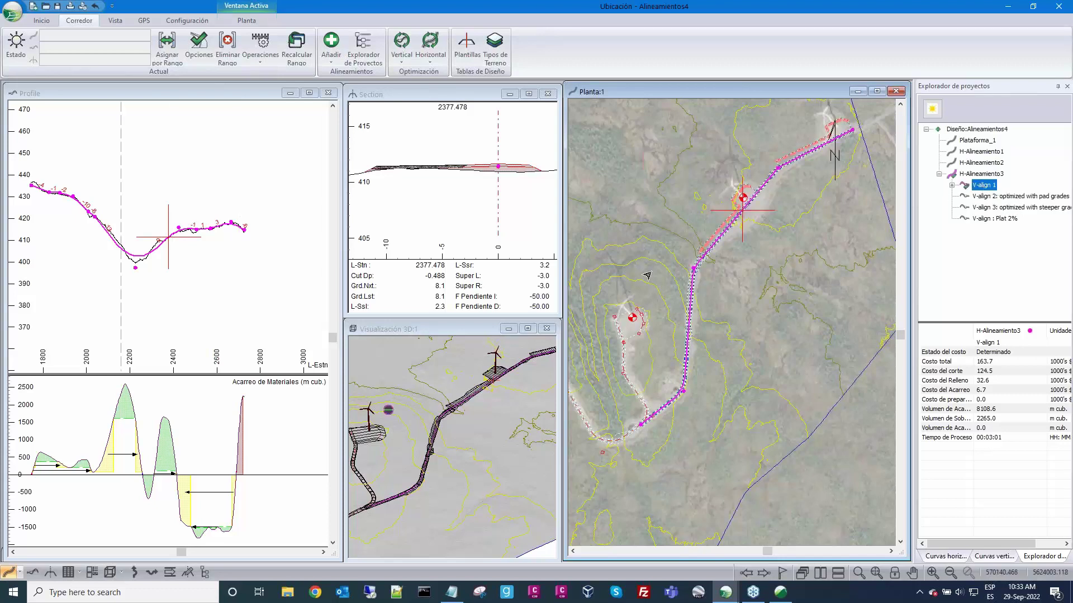
left_click(231, 282)
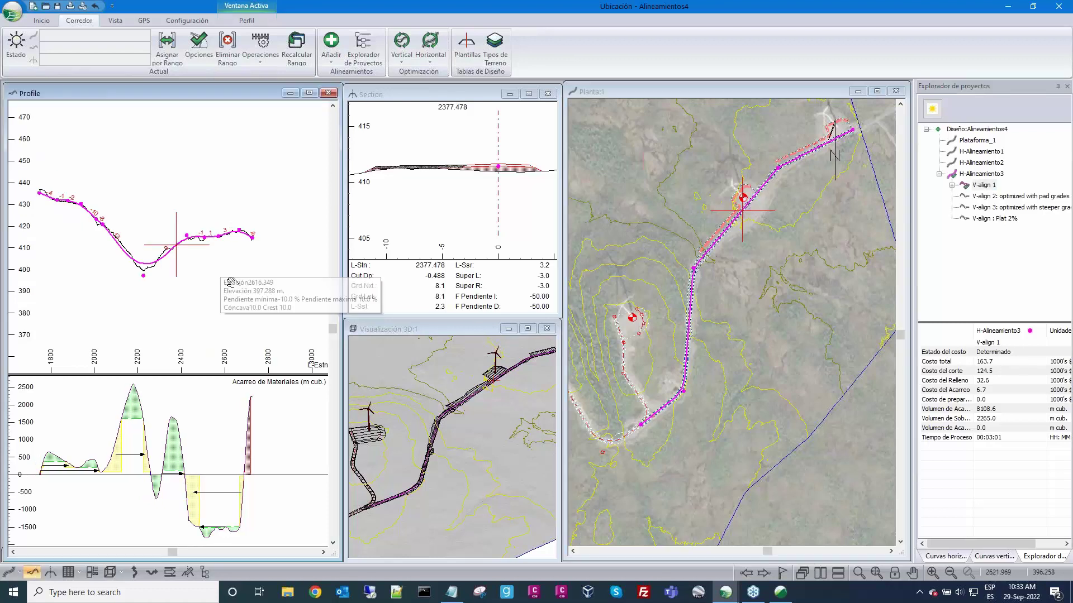
scroll(742, 241, "up", 1)
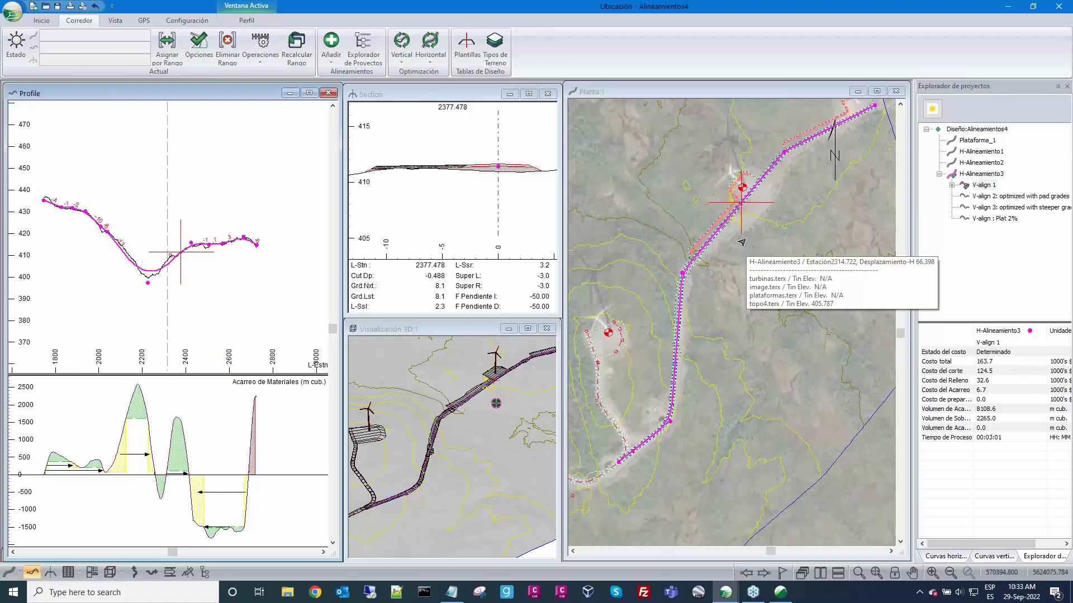
Step: Go to station 2630.000 beside the last turbine platform and examine the road's profile around it
middle_click_drag(744, 232, 711, 291)
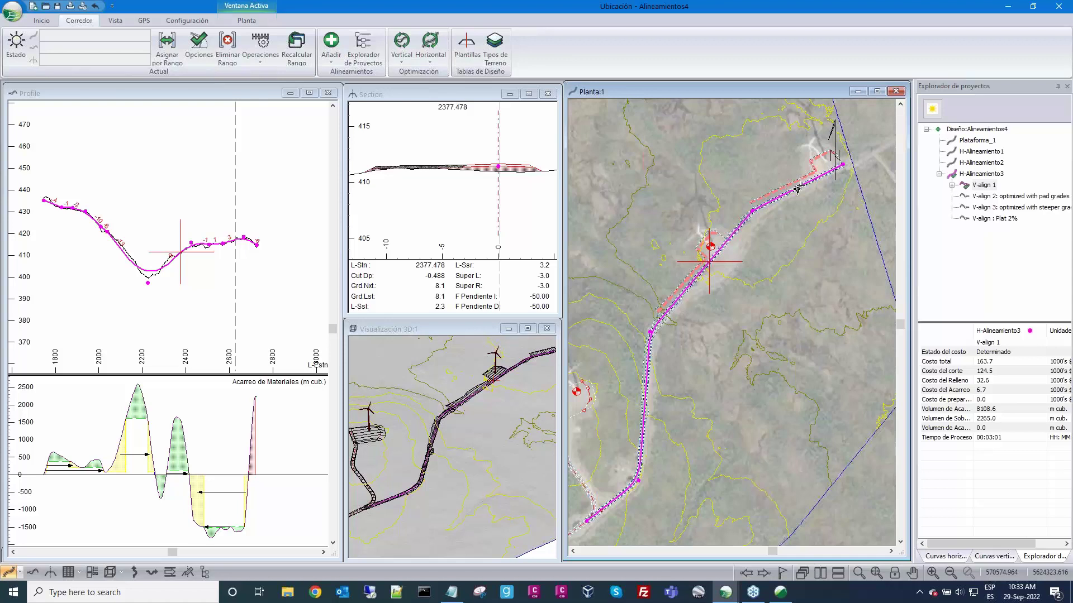
scroll(251, 241, "up", 2)
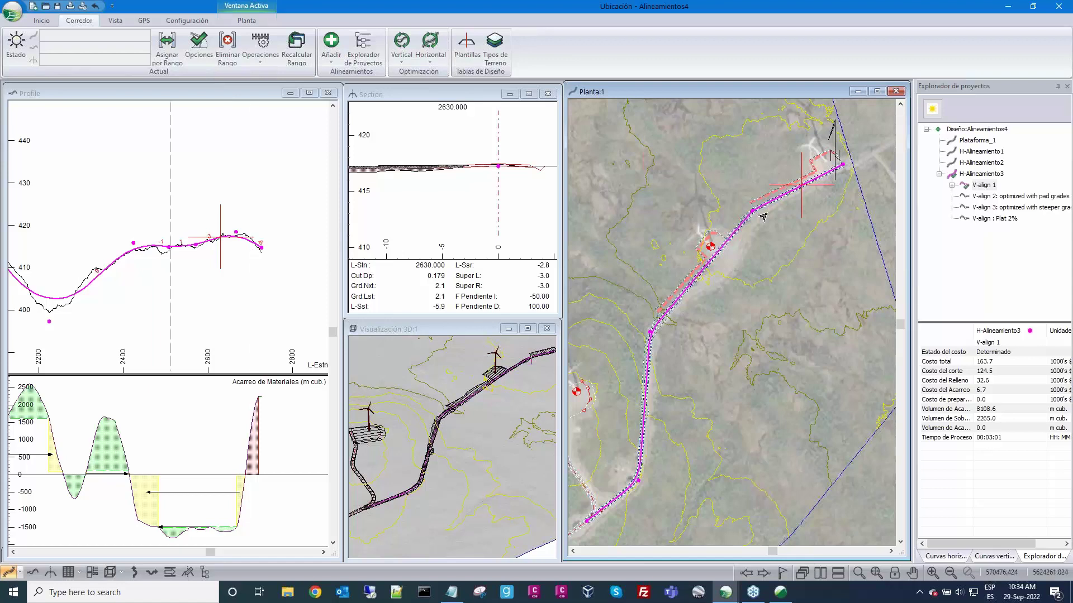
mouse_move(845, 174)
mouse_move(180, 259)
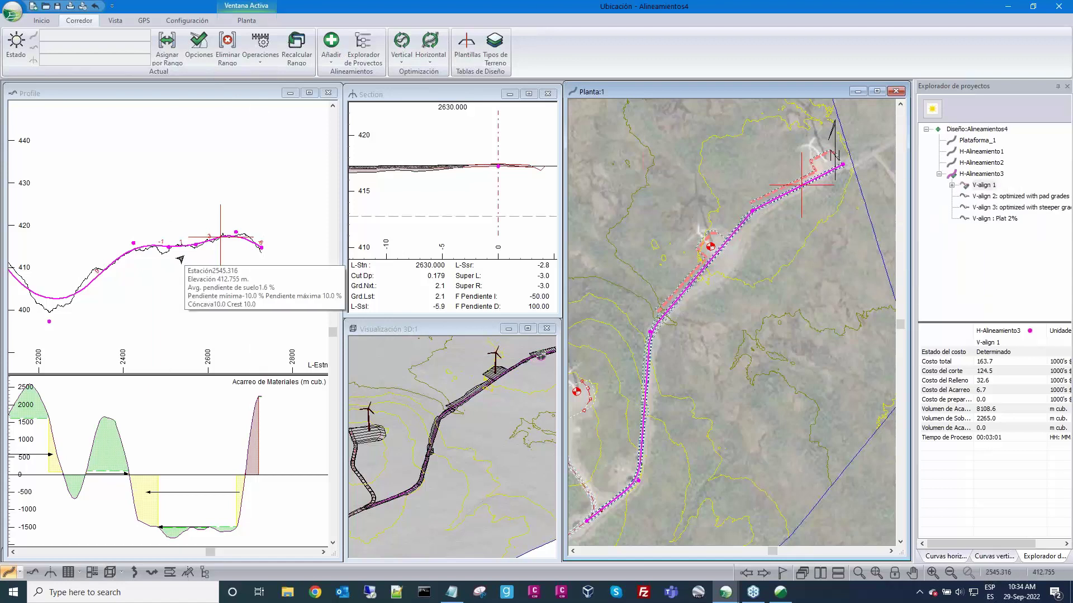
scroll(210, 266, "down", 1)
scroll(209, 266, "down", 1)
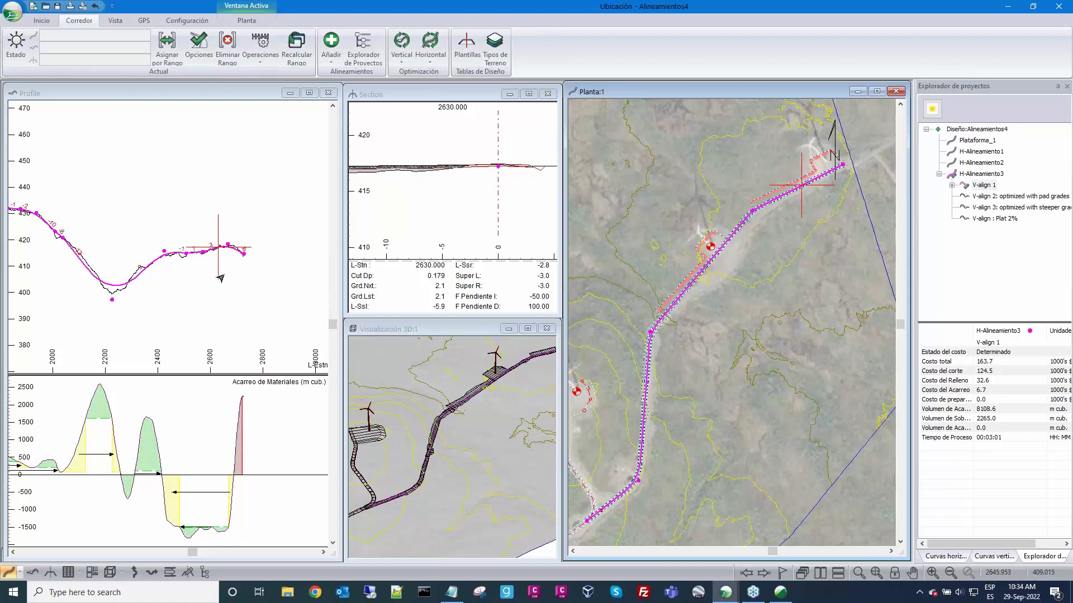
middle_click_drag(232, 274, 264, 273)
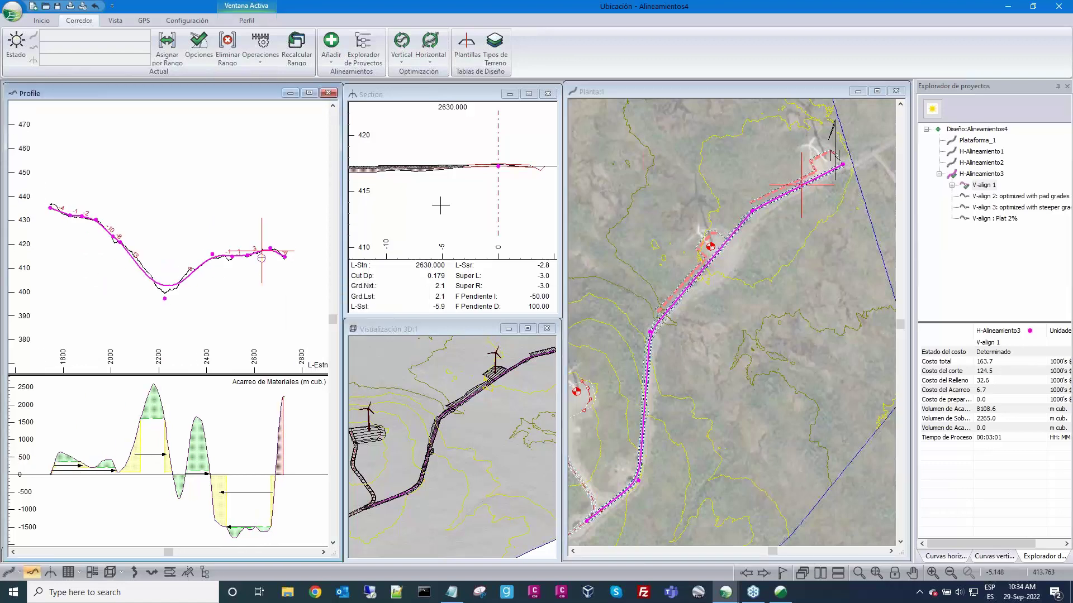
Step: Add a vertical alignment to H-Alineamiento3 with the description "Plataformas 2%" and skip the range recalculation
mouse_move(817, 222)
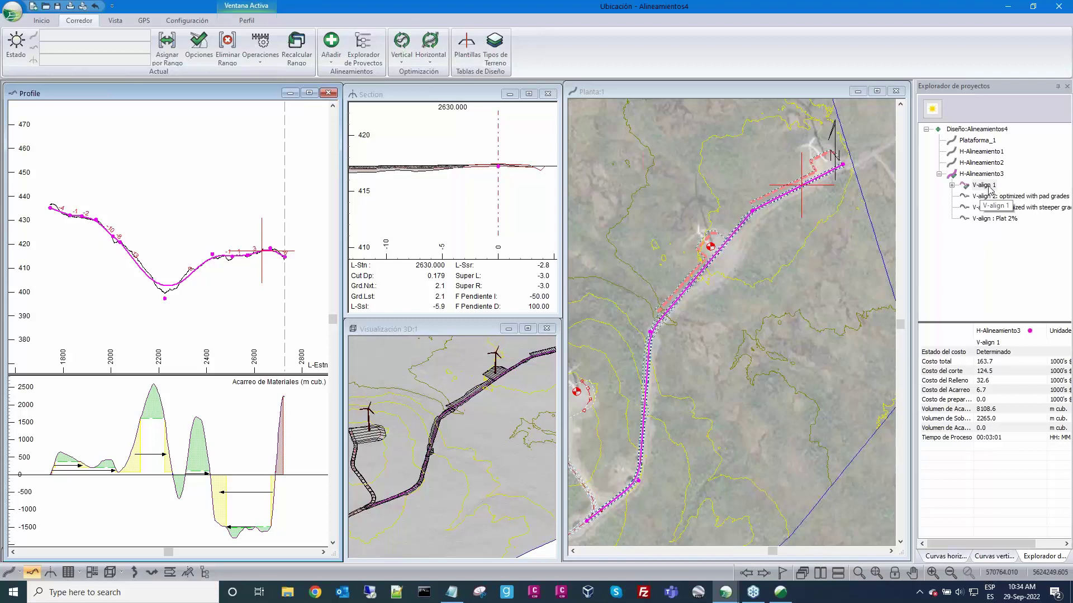
right_click(987, 188)
mouse_move(975, 196)
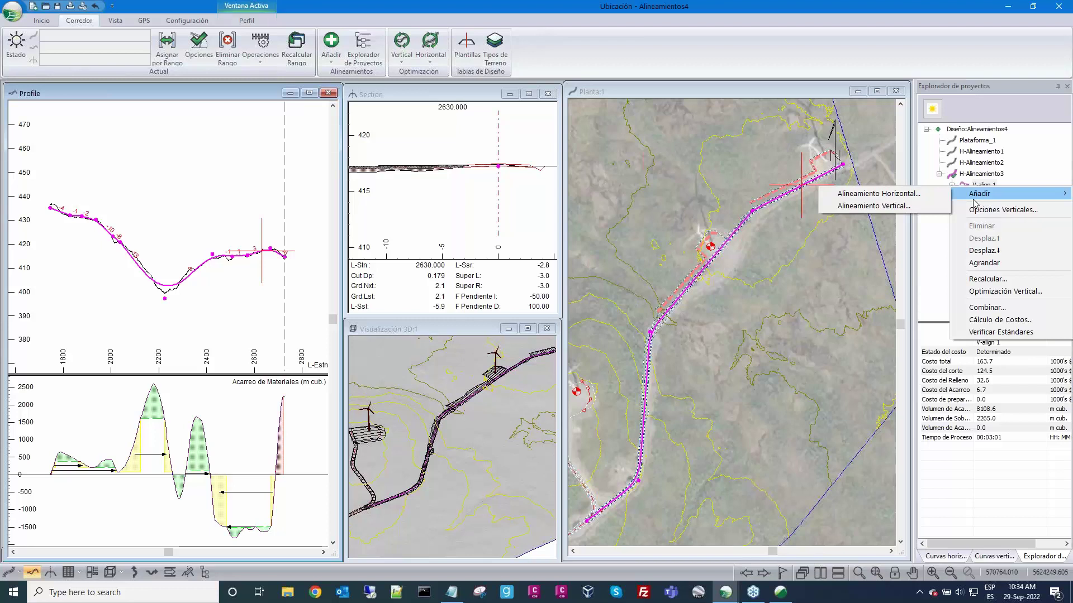
left_click(875, 206)
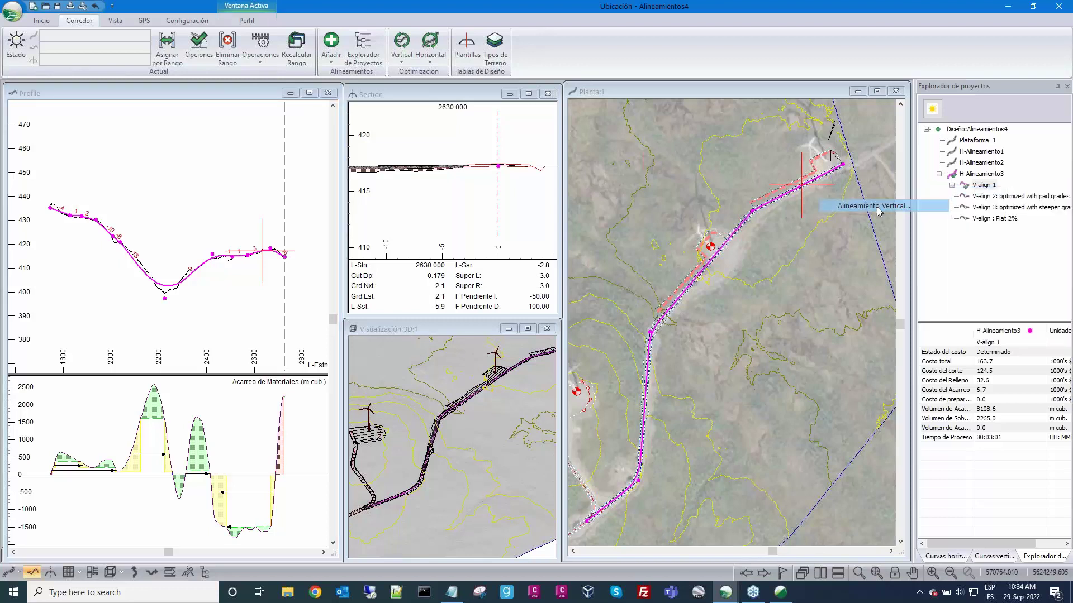
left_click(374, 210)
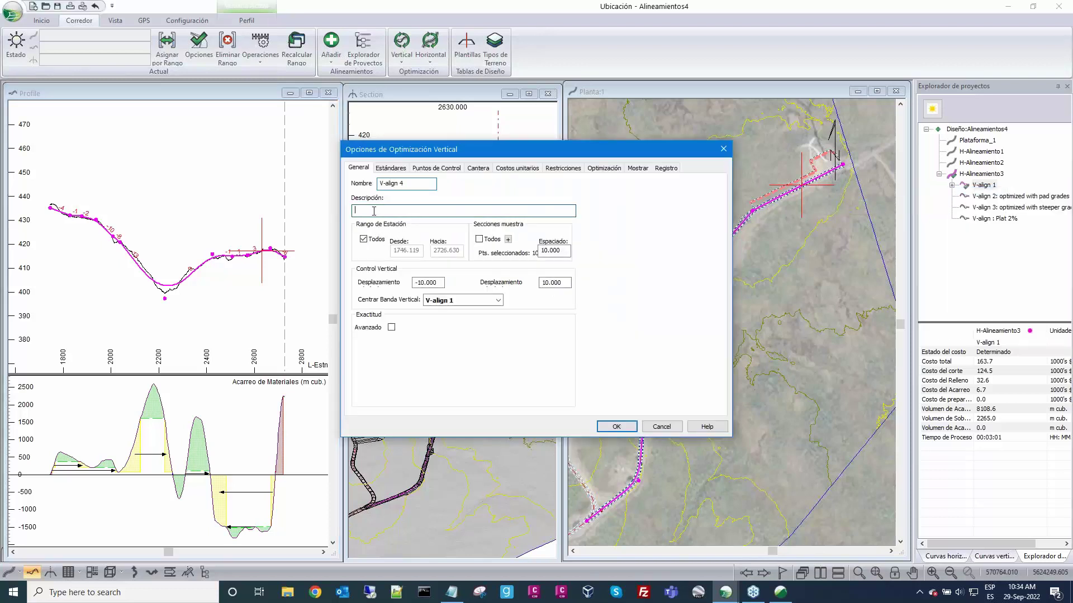
type("Plataformas 2%")
left_click(618, 431)
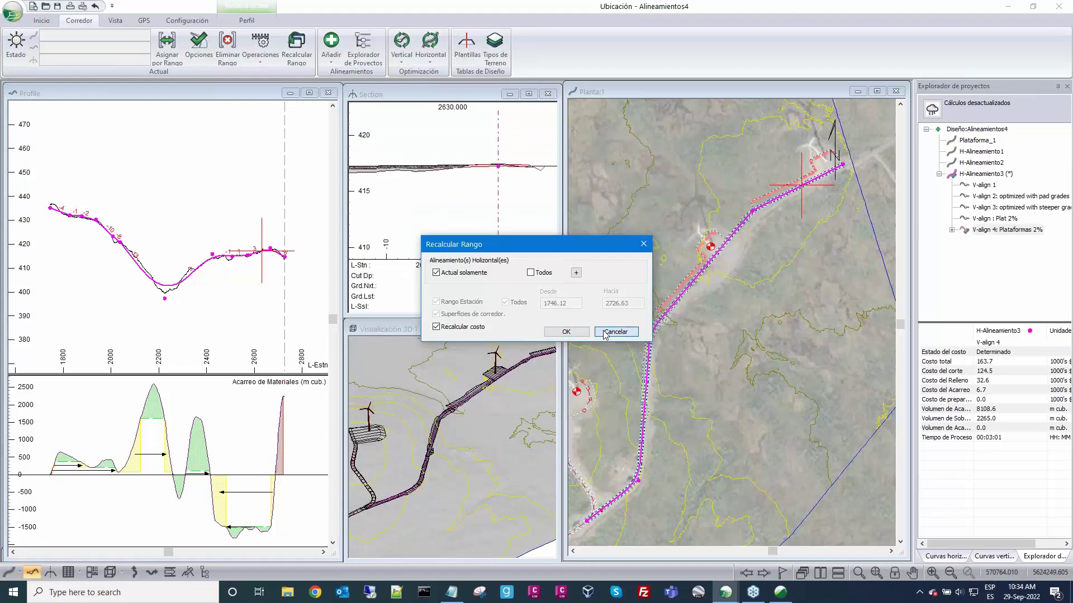
left_click(604, 332)
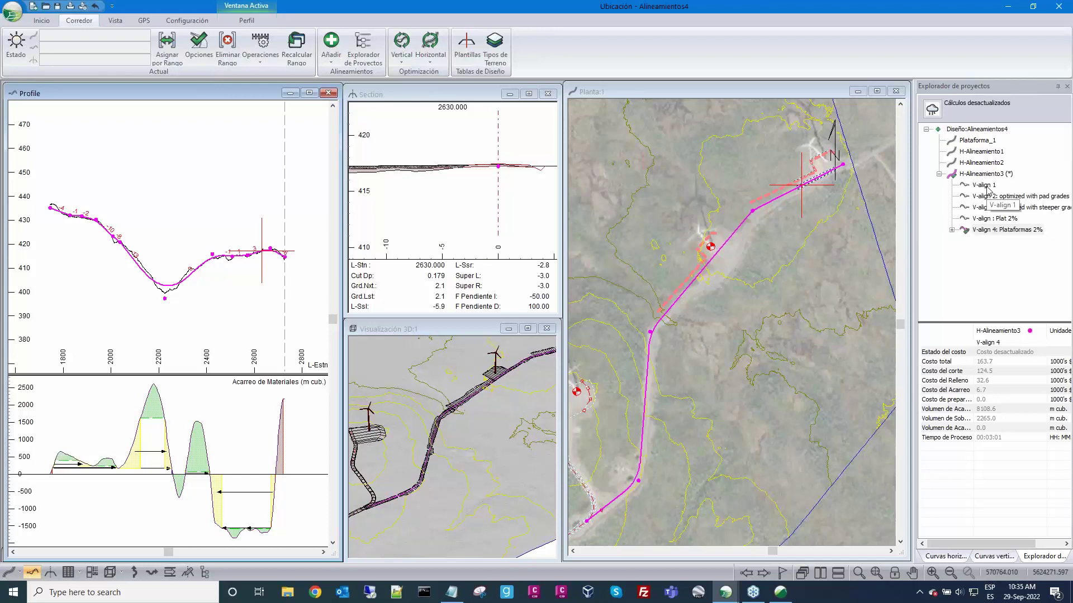
Step: Open the vertical optimization standards of V-align 4: Plataformas 2% and reposition the dialog to keep the profile in view
left_click(986, 234)
right_click(986, 234)
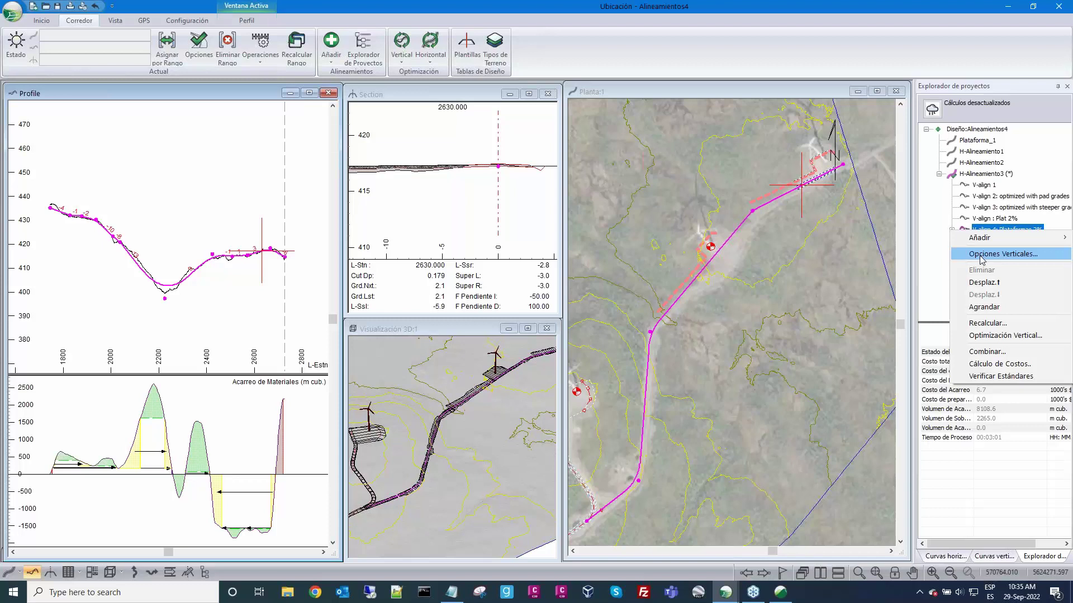
left_click(982, 254)
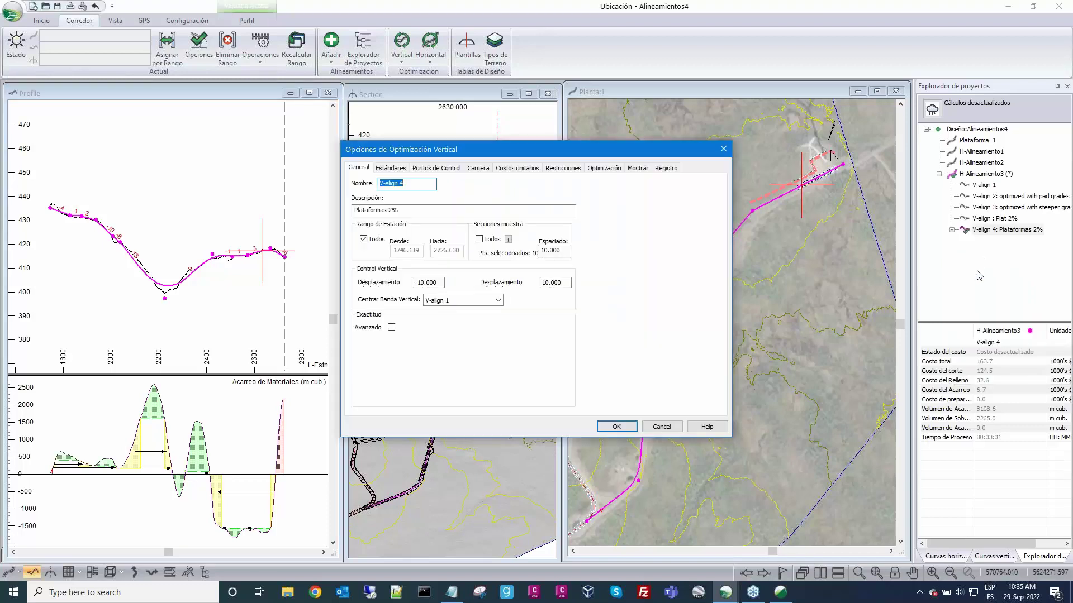
left_click(390, 167)
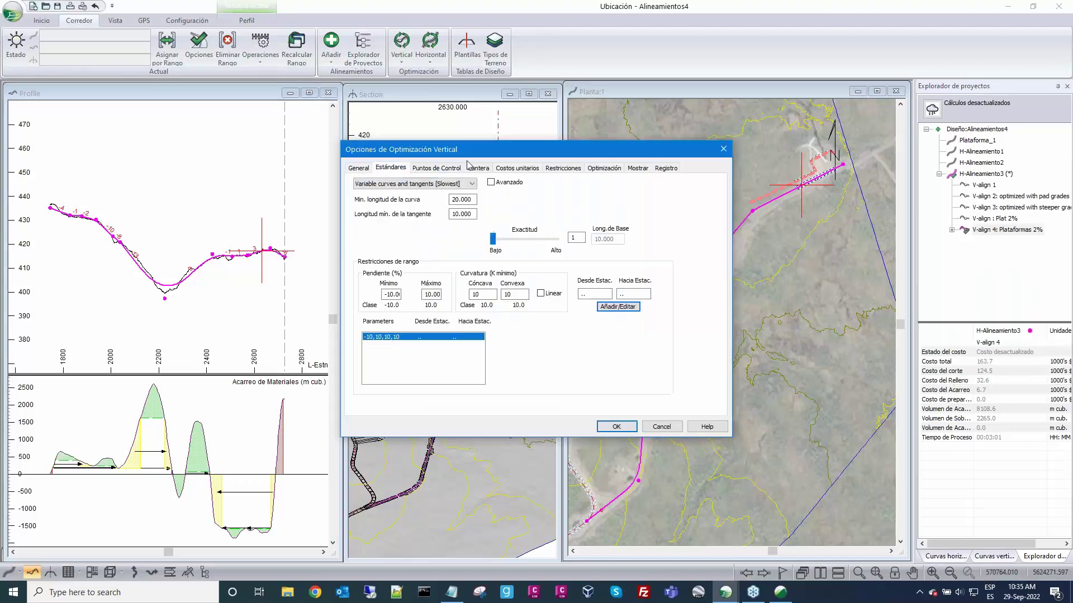
left_click_drag(469, 149, 416, 93)
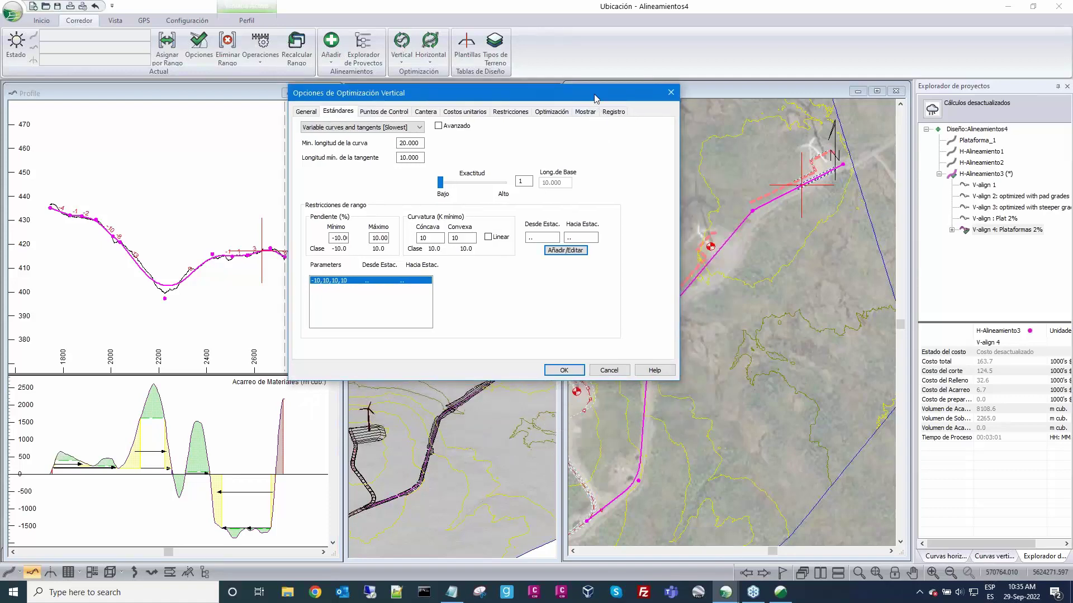
left_click_drag(595, 96, 564, 103)
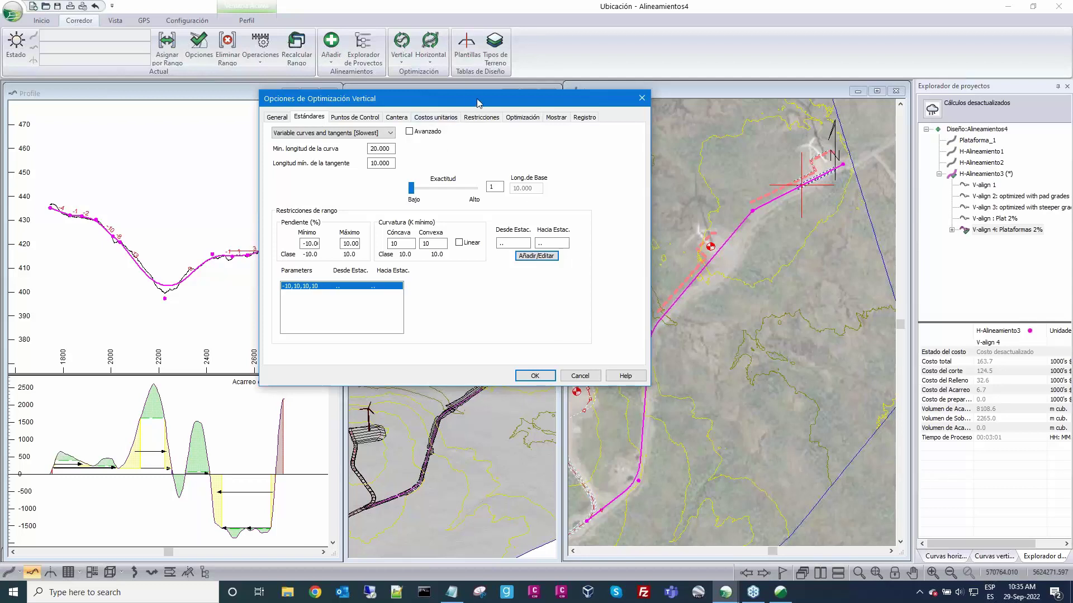
left_click_drag(478, 103, 483, 103)
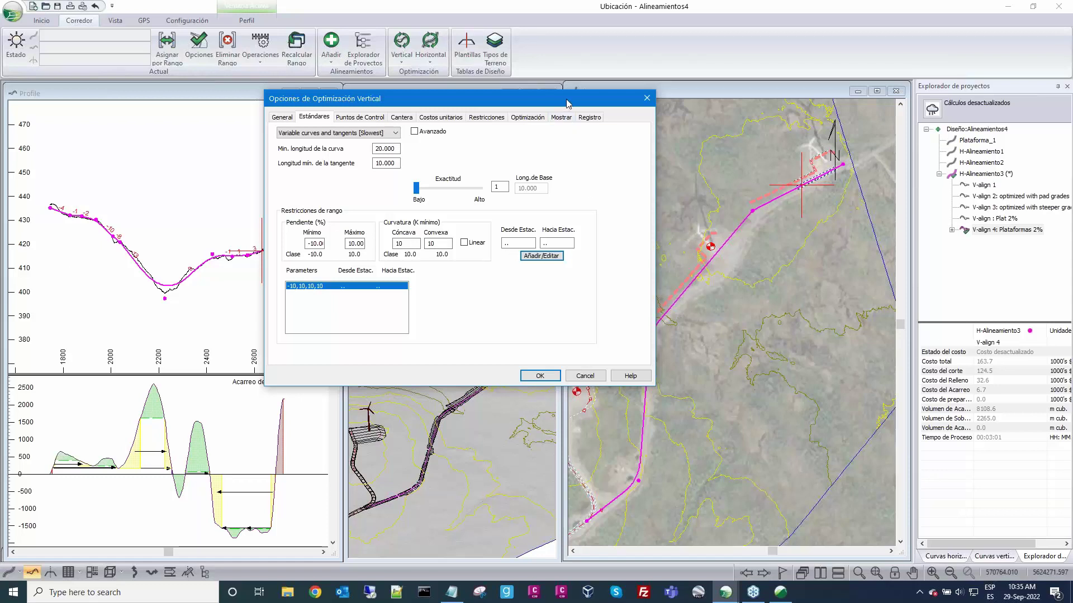
left_click_drag(570, 101, 648, 98)
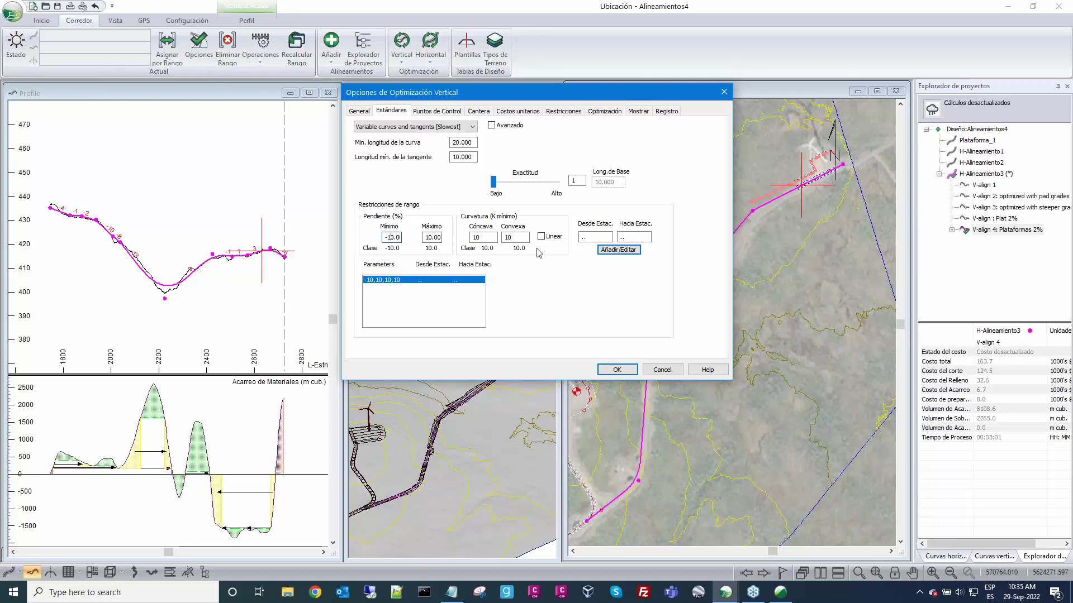
Step: Set the range's minimum grade to -2% and maximum grade to 2%, and make it linear
key("Delete")
type("2")
left_click(431, 237)
key("BackSpace")
key("Delete")
type("2")
left_click(541, 238)
Step: Add the linear grade restriction for the first turbine platform from station 2225 to station 2435
left_click(594, 237)
key("BackSpace")
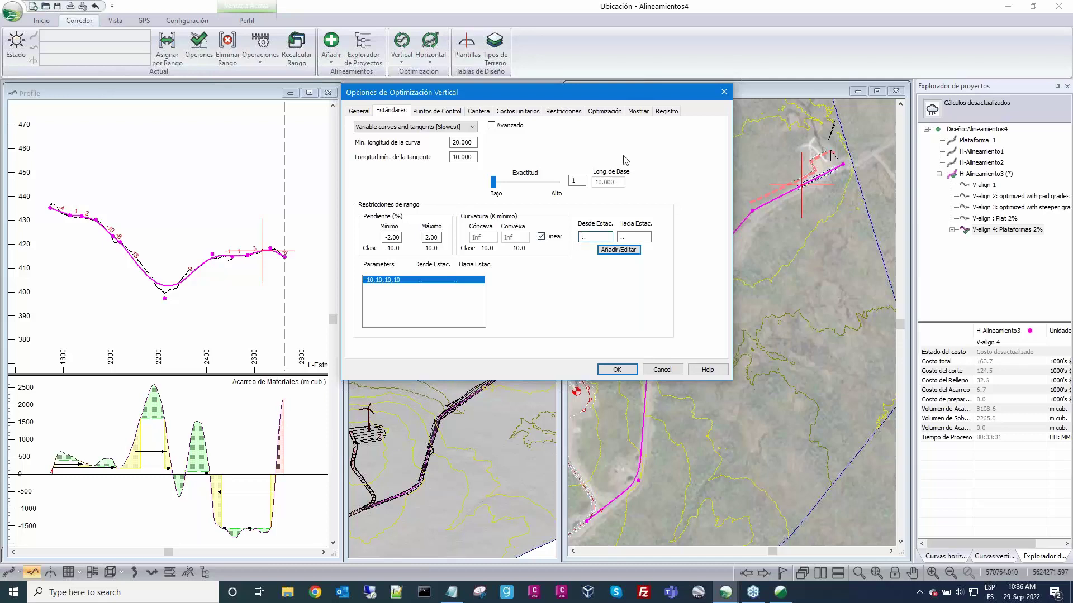
key("BackSpace")
type("22")
left_click(630, 237)
type("2435")
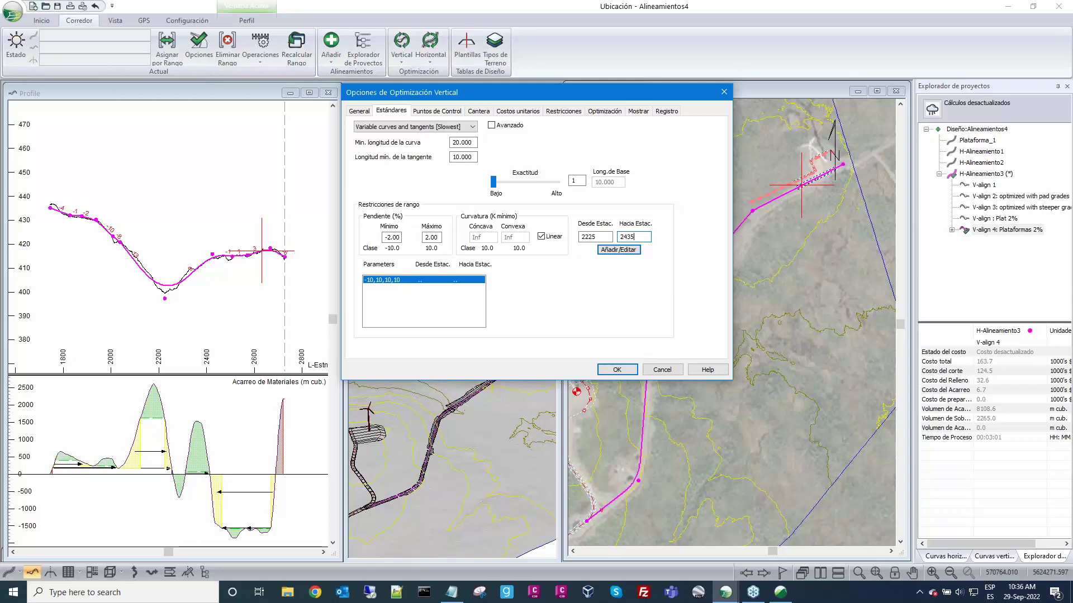
left_click(616, 251)
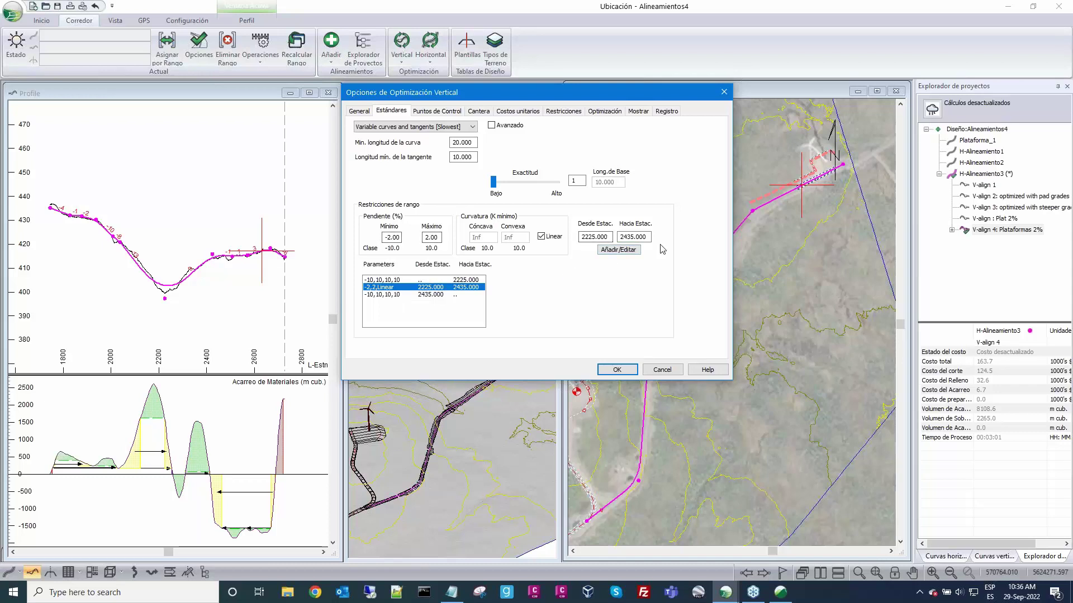
Step: Add a second linear -2% to 2% grade restriction from station 2520 to station 2715
left_click(609, 238)
key("BackSpace")
key("BackSpace")
key("BackSpace")
key("BackSpace")
key("BackSpace")
key("BackSpace")
key("BackSpace")
key("BackSpace")
type("2")
left_click(637, 237)
key("BackSpace")
key("BackSpace")
key("BackSpace")
key("BackSpace")
key("BackSpace")
key("BackSpace")
key("BackSpace")
key("BackSpace")
type("2715")
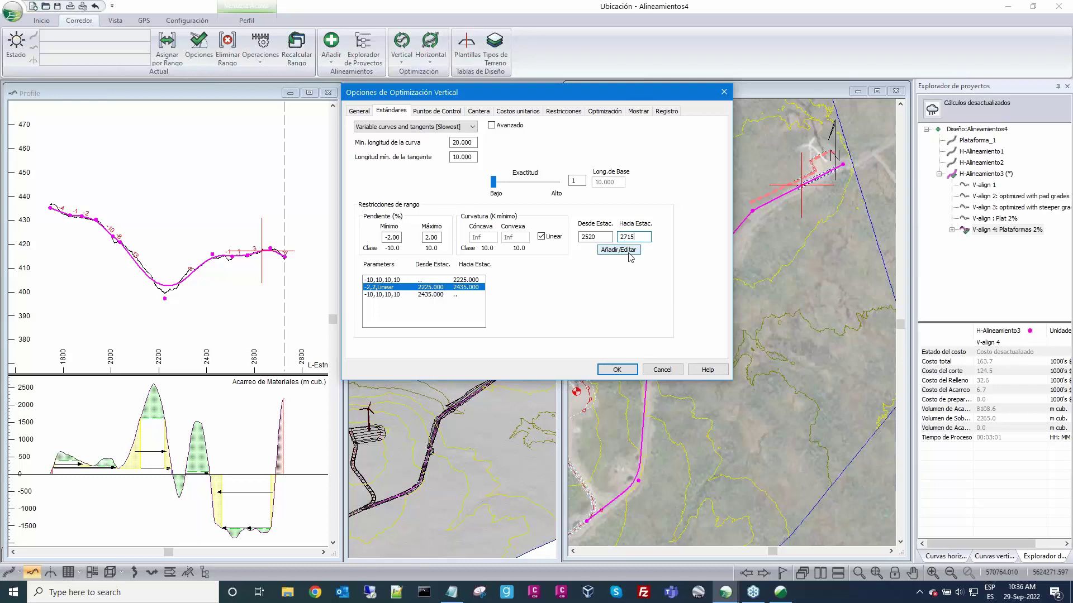
left_click(628, 253)
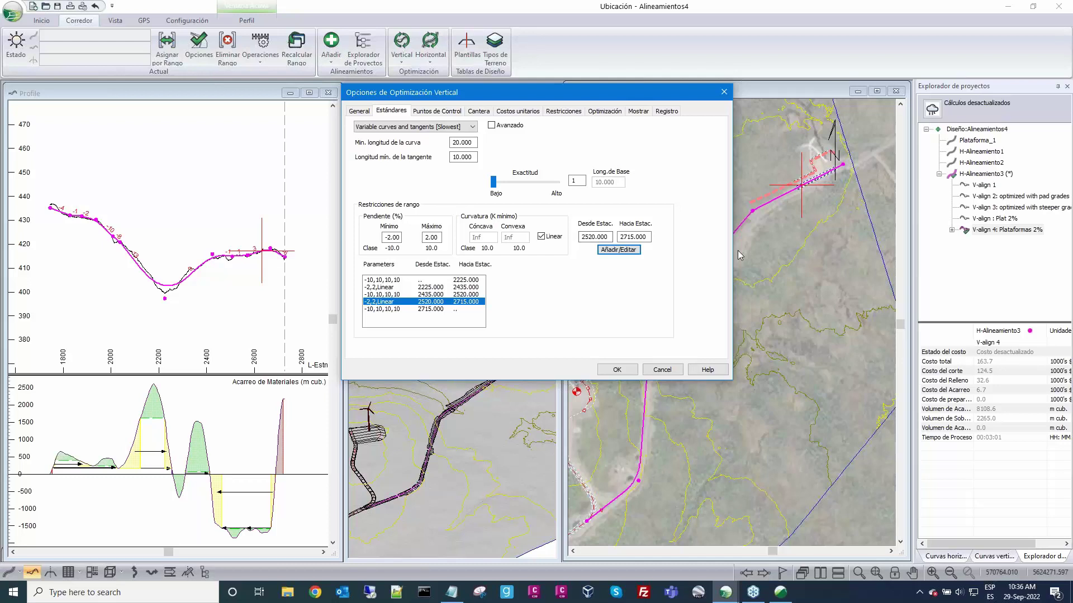
Step: Review the grade ranges against the plan view, then the control points and unit costs of the vertical optimization options
left_click_drag(645, 100, 508, 101)
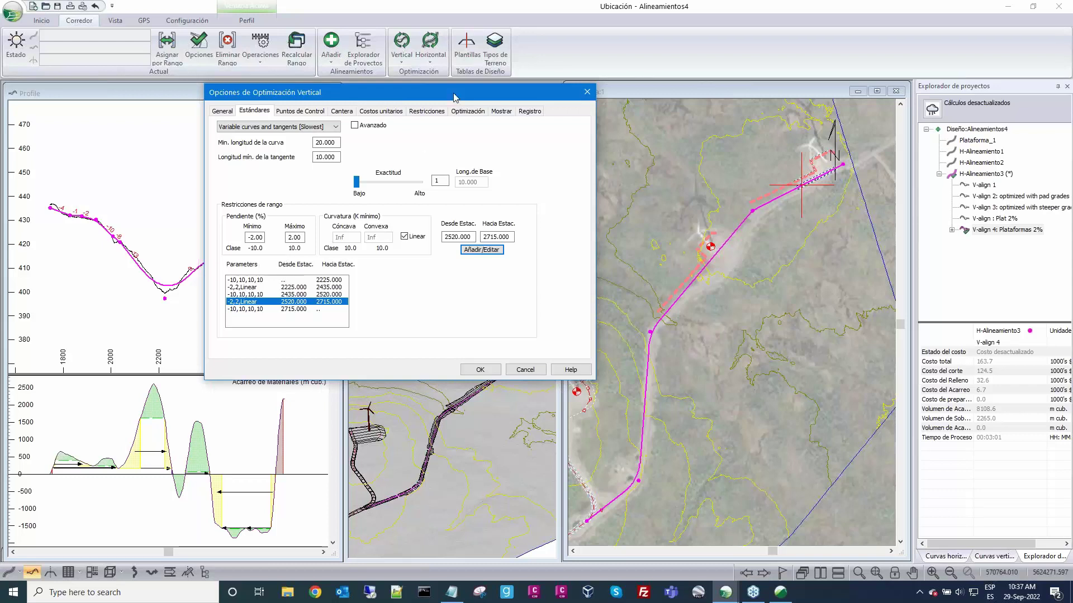
left_click_drag(446, 97, 442, 98)
left_click_drag(438, 103, 424, 108)
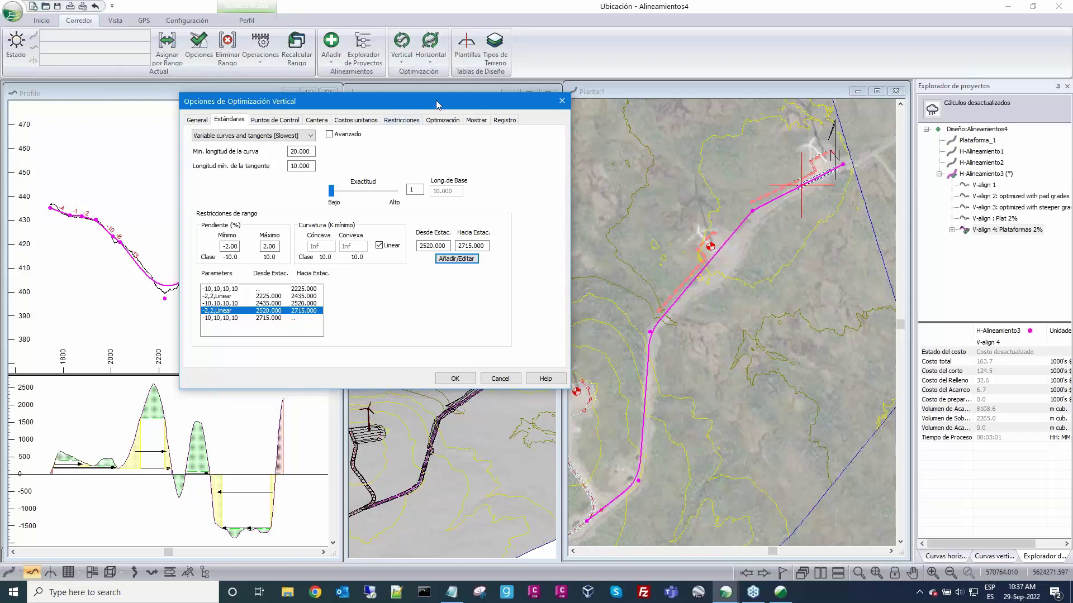
left_click_drag(437, 104, 433, 106)
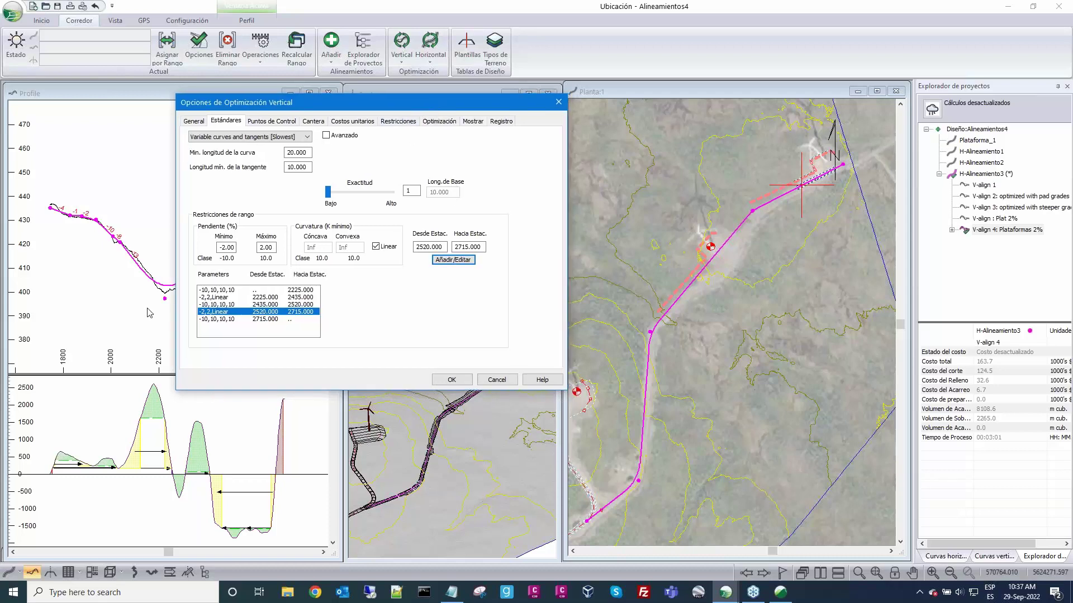
left_click(263, 122)
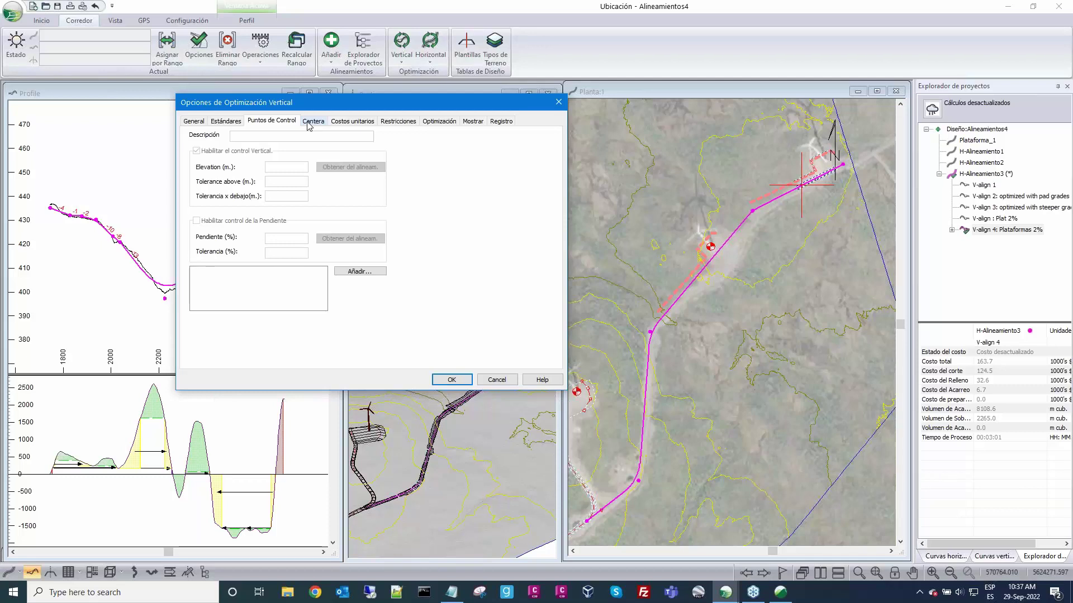
left_click(348, 128)
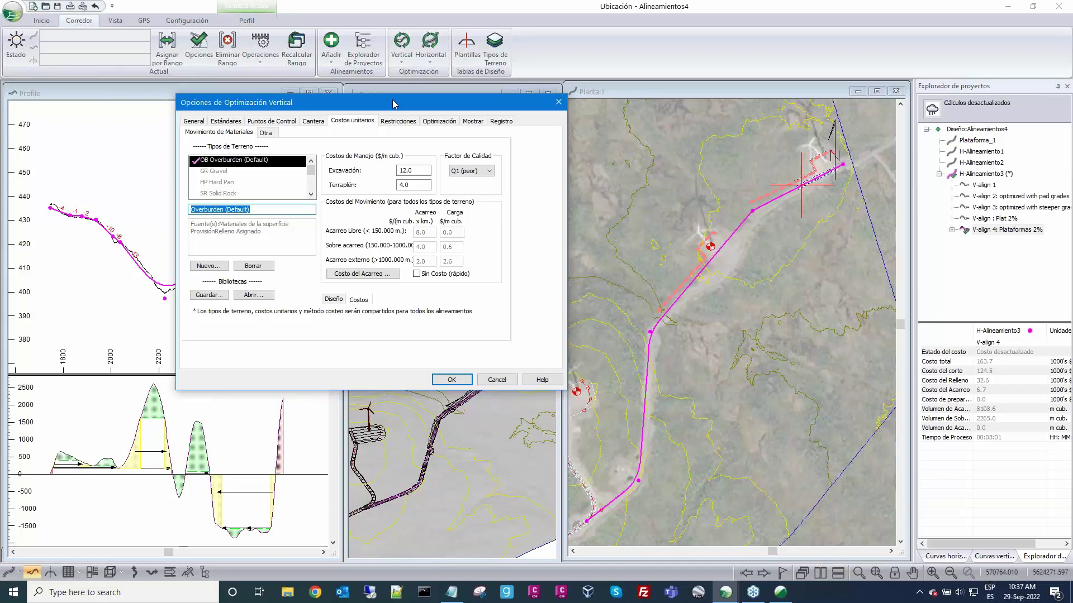
left_click_drag(394, 102, 374, 93)
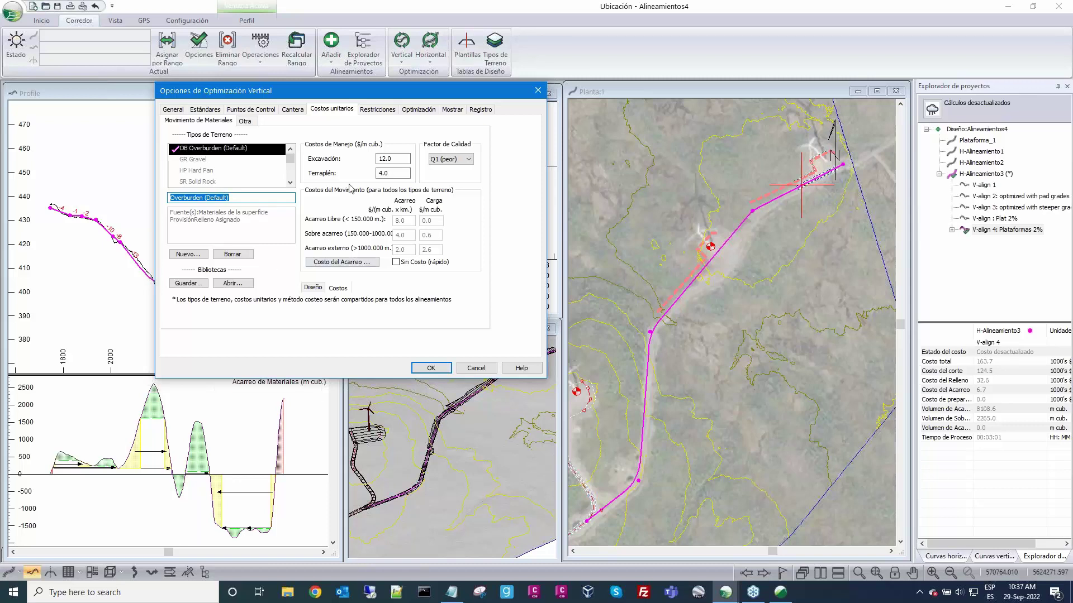
Step: Inspect the haul cost settings without changing them and accept the vertical optimization options
left_click(339, 263)
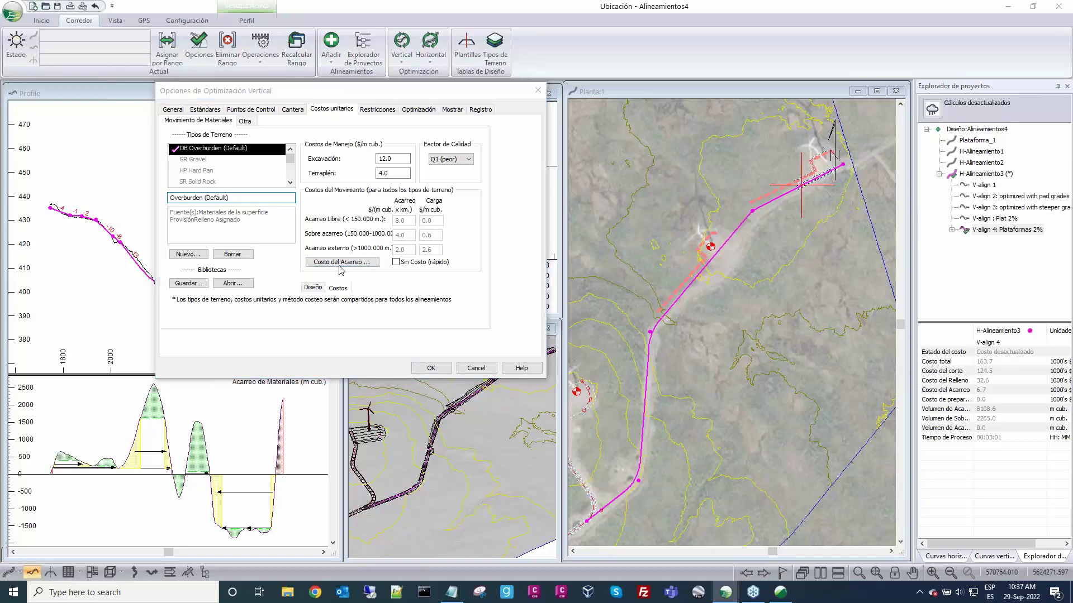
left_click_drag(399, 132, 417, 161)
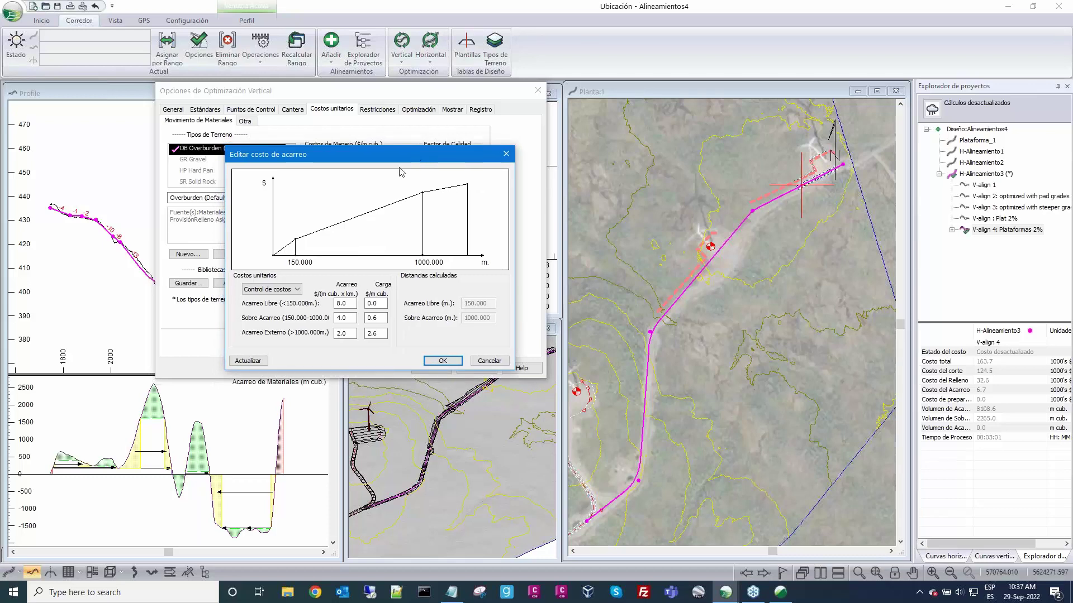
left_click(338, 304)
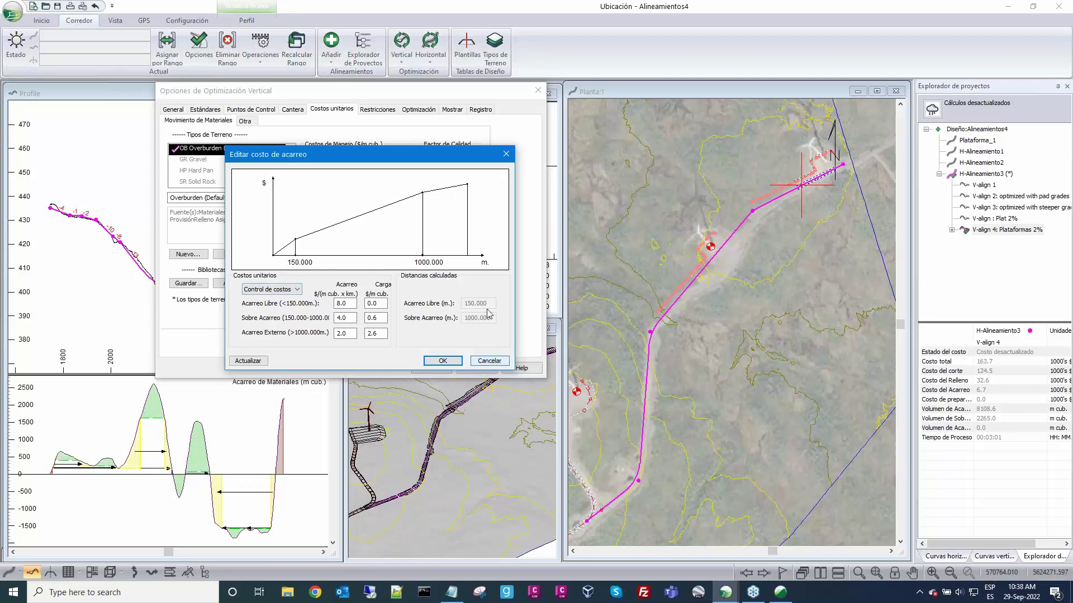
left_click(481, 360)
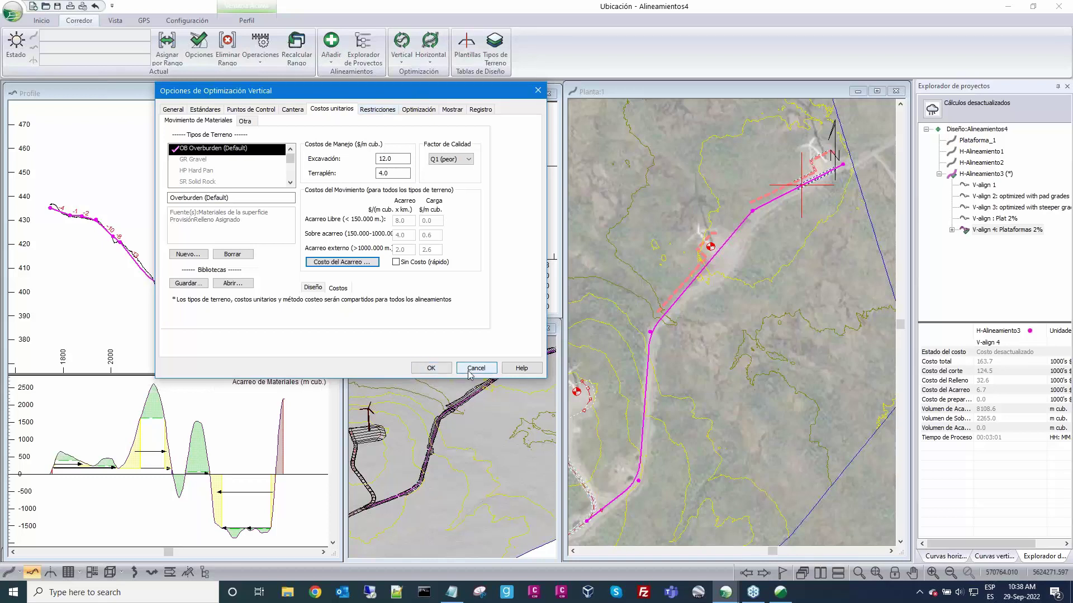
left_click(430, 372)
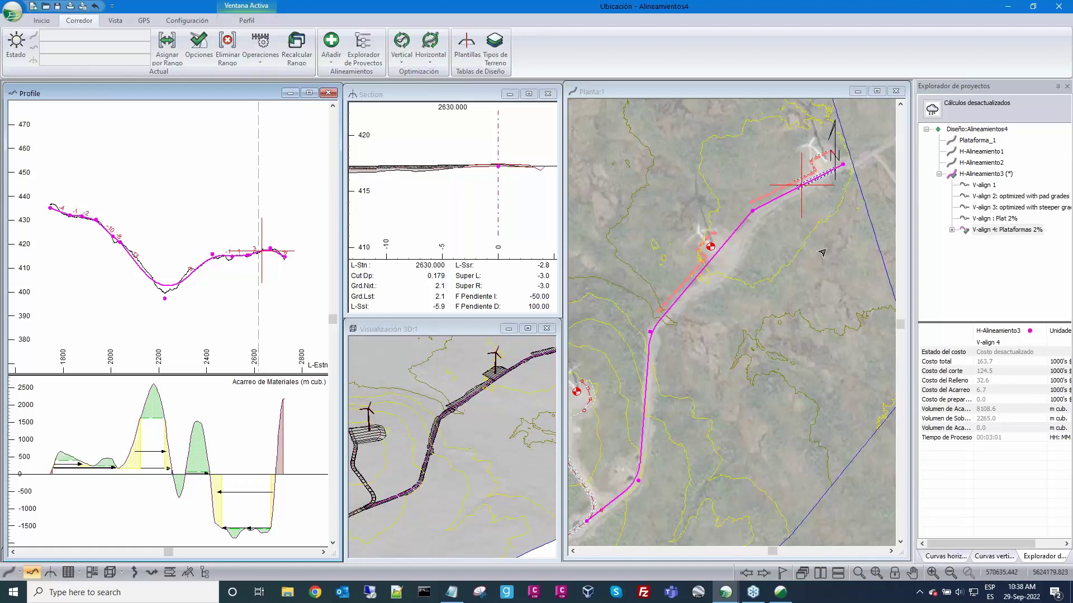
scroll(817, 249, "down", 1)
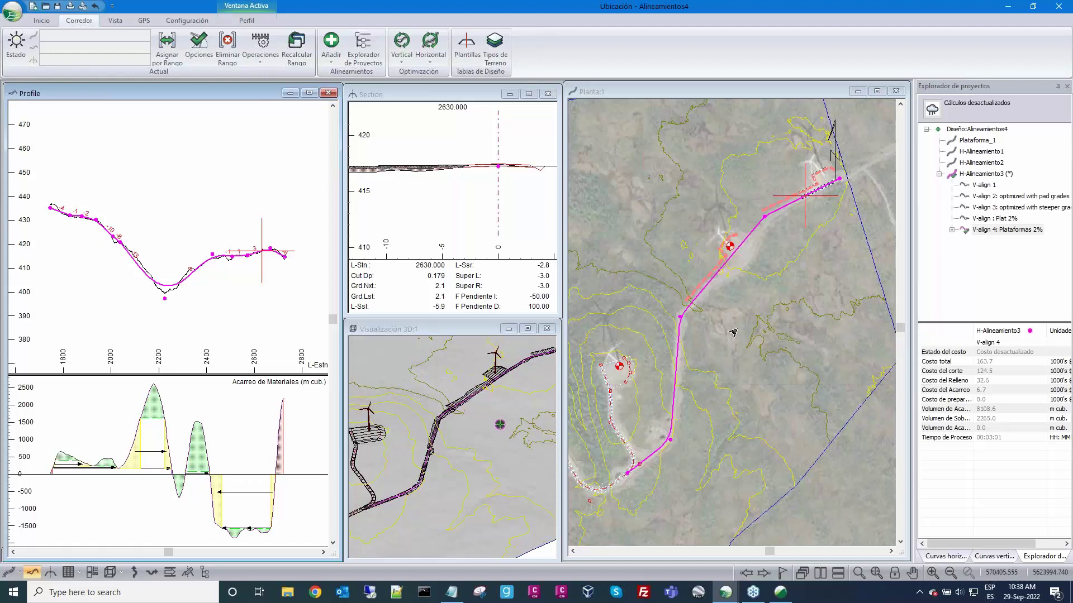
right_click(984, 234)
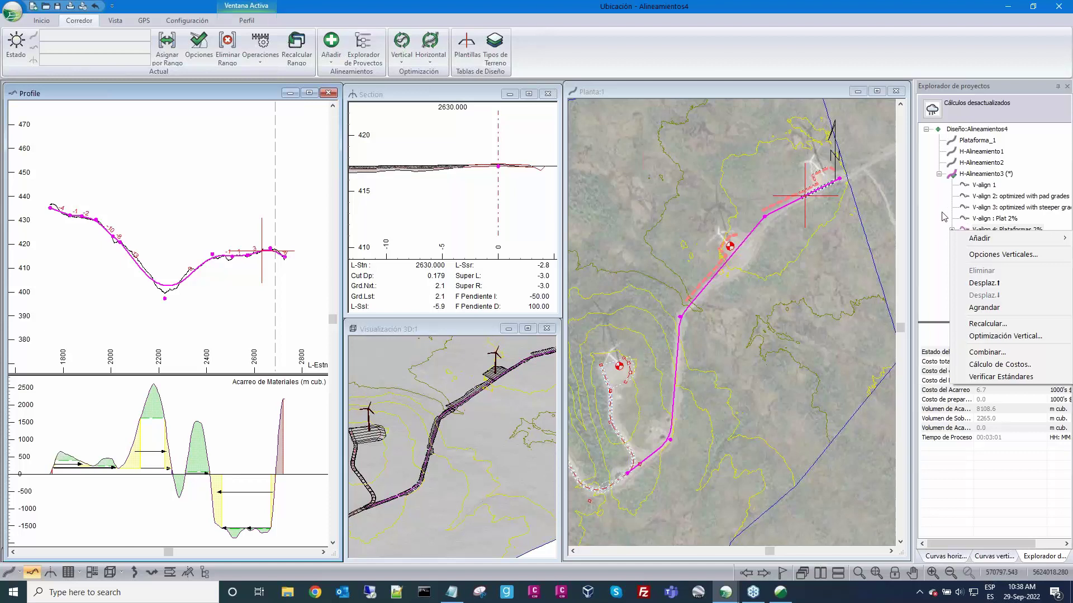
left_click(932, 241)
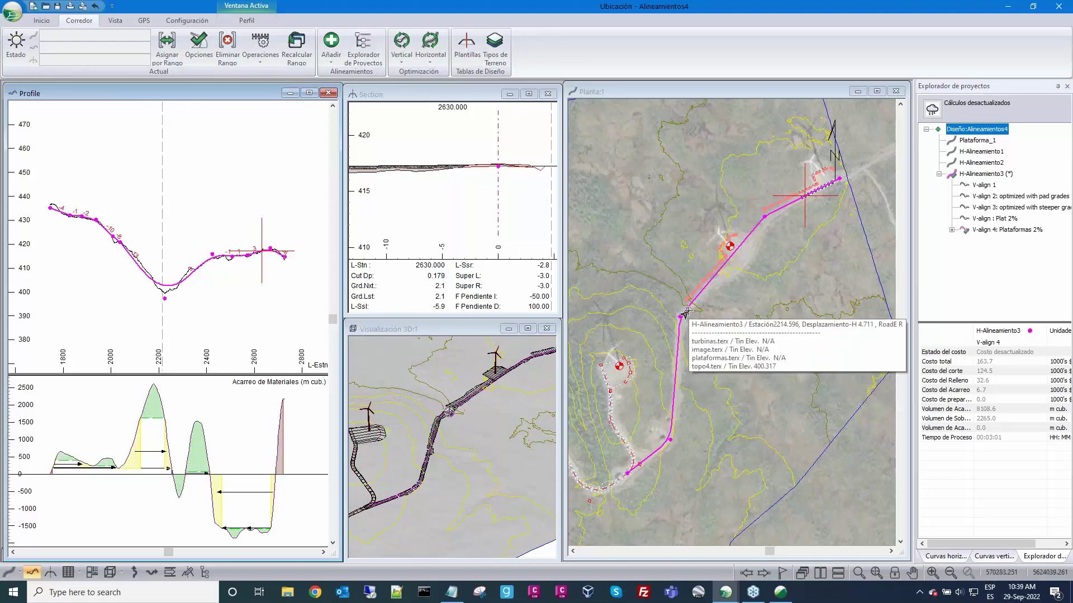
Step: Switch to the window with the final.dsnx project
mouse_move(749, 432)
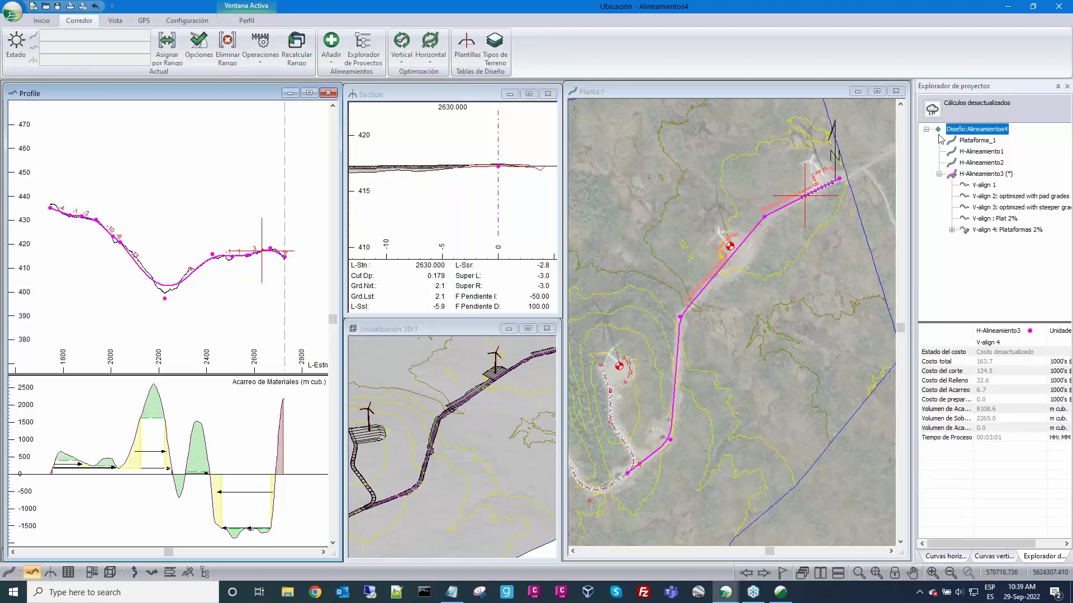
mouse_move(818, 297)
mouse_move(726, 597)
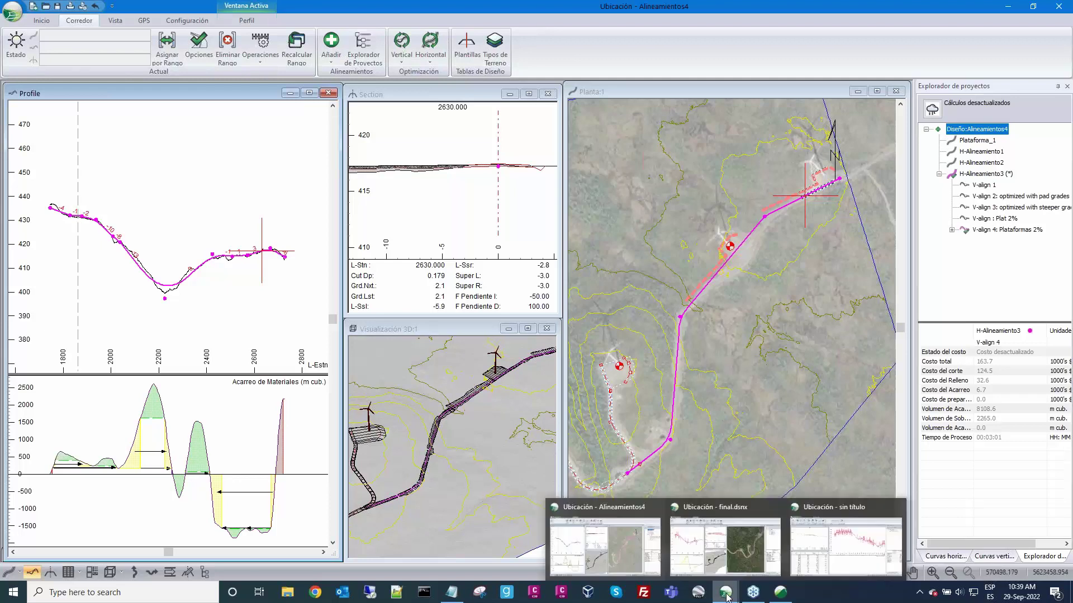
left_click(714, 547)
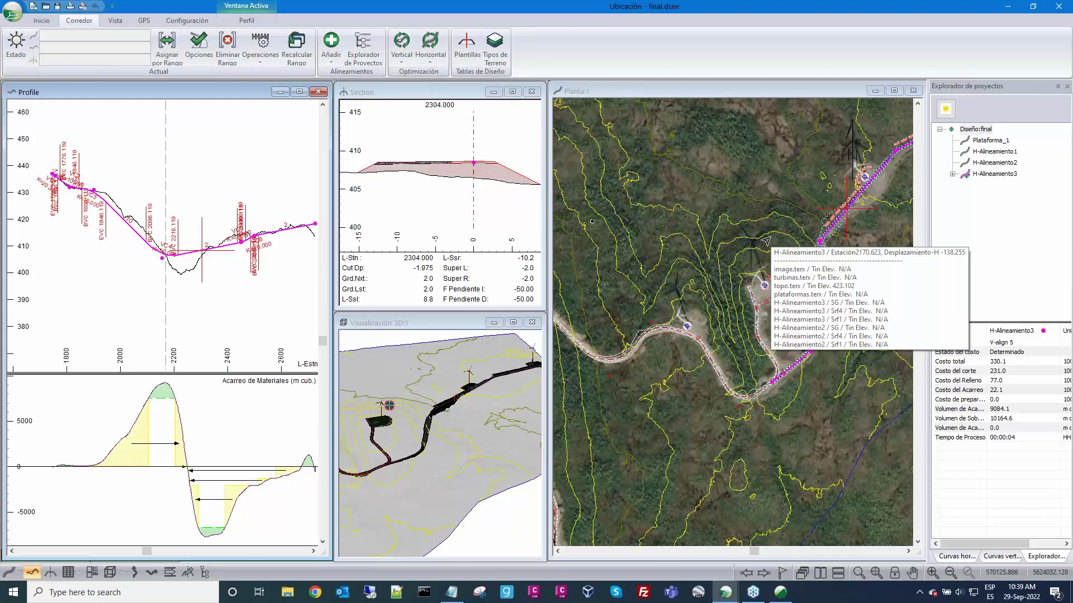
Step: Show H-Alineamiento3 in the plan view, list its vertical alignments and select V-align 5: OPT 2%
scroll(797, 215, "down", 1)
middle_click_drag(796, 215, 664, 323)
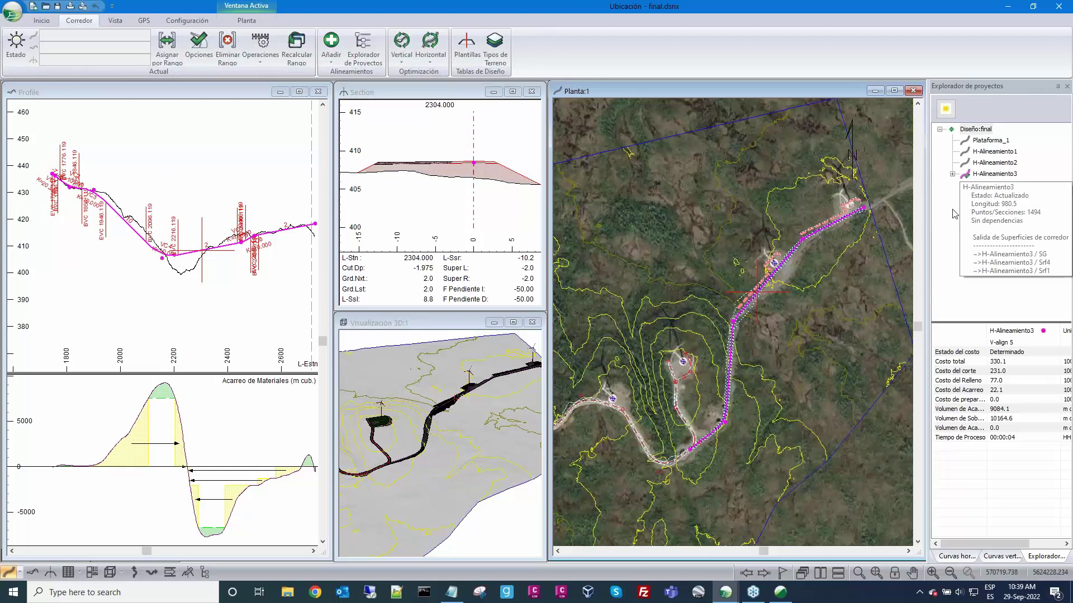
left_click(952, 174)
left_click(952, 175)
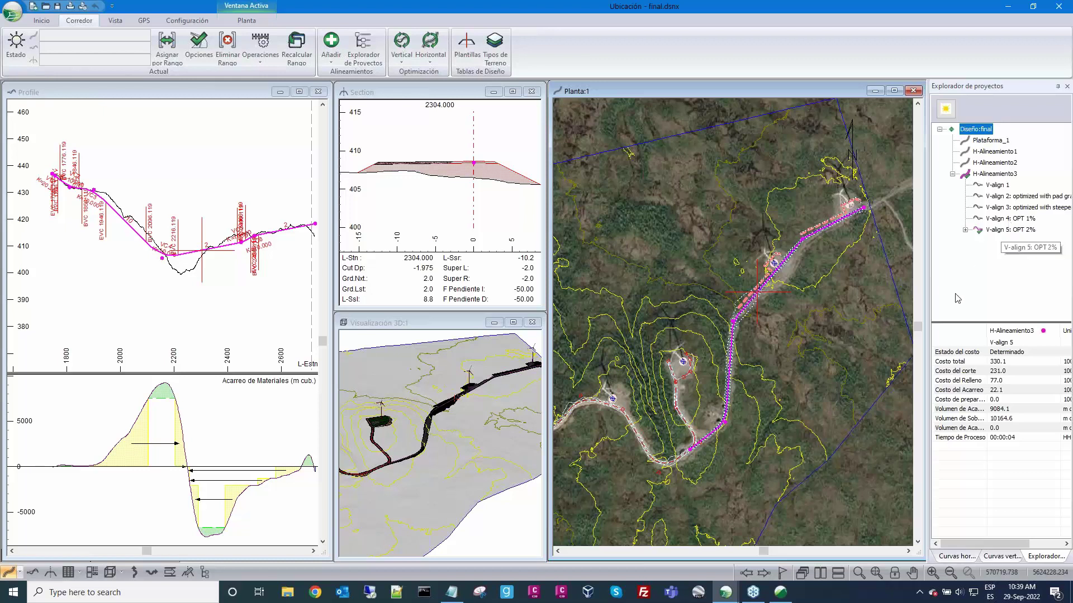
left_click(1006, 230)
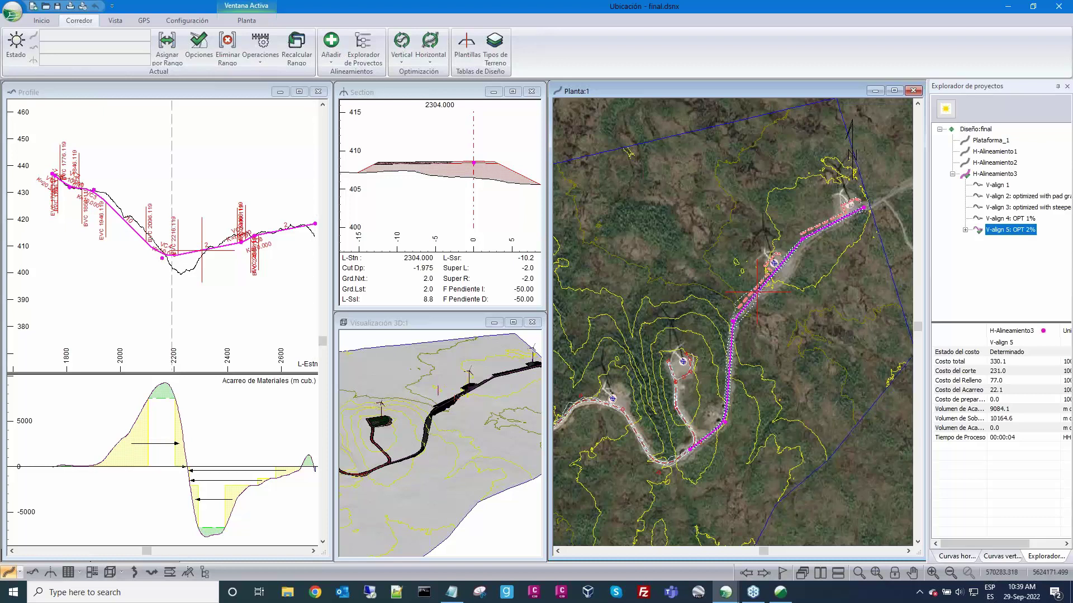
Step: Place the current point at about station 2229, where the first platform begins, and examine its 2% grade stretch in the profile
scroll(738, 283, "down", 1)
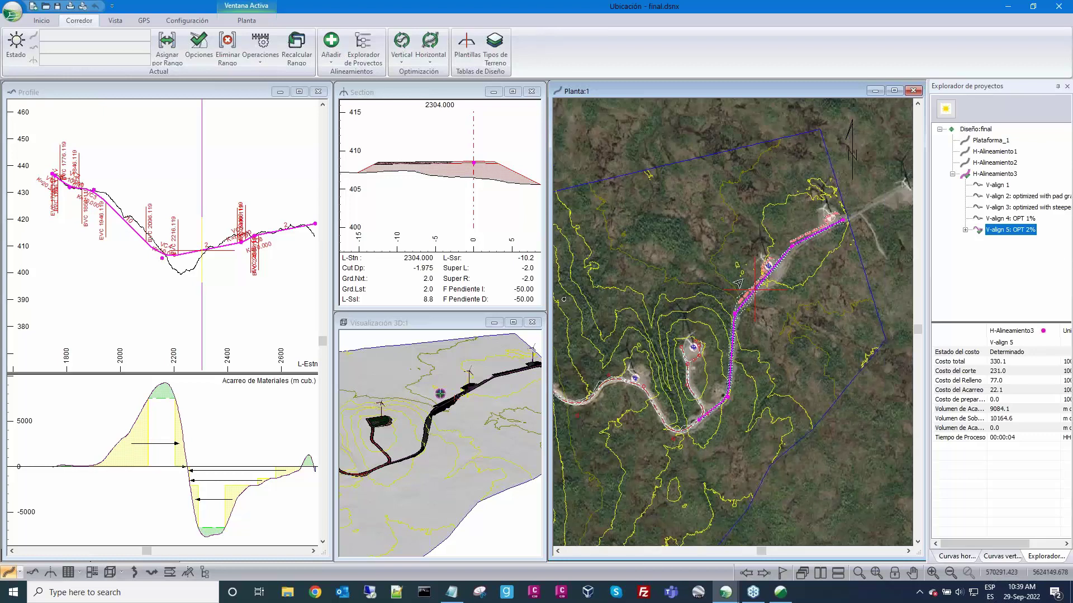
scroll(738, 283, "up", 2)
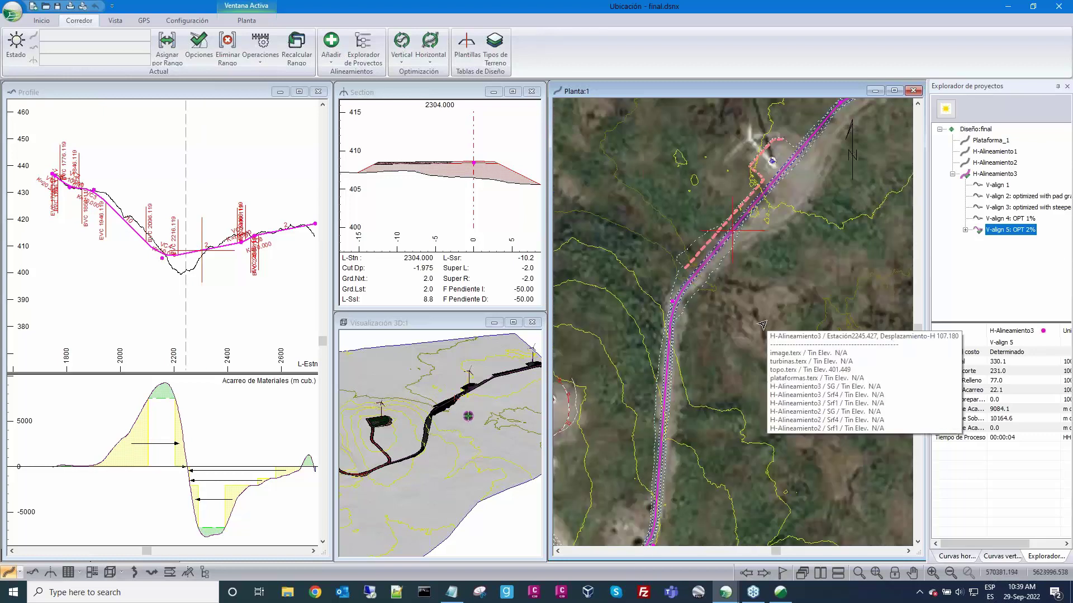
left_click(692, 275)
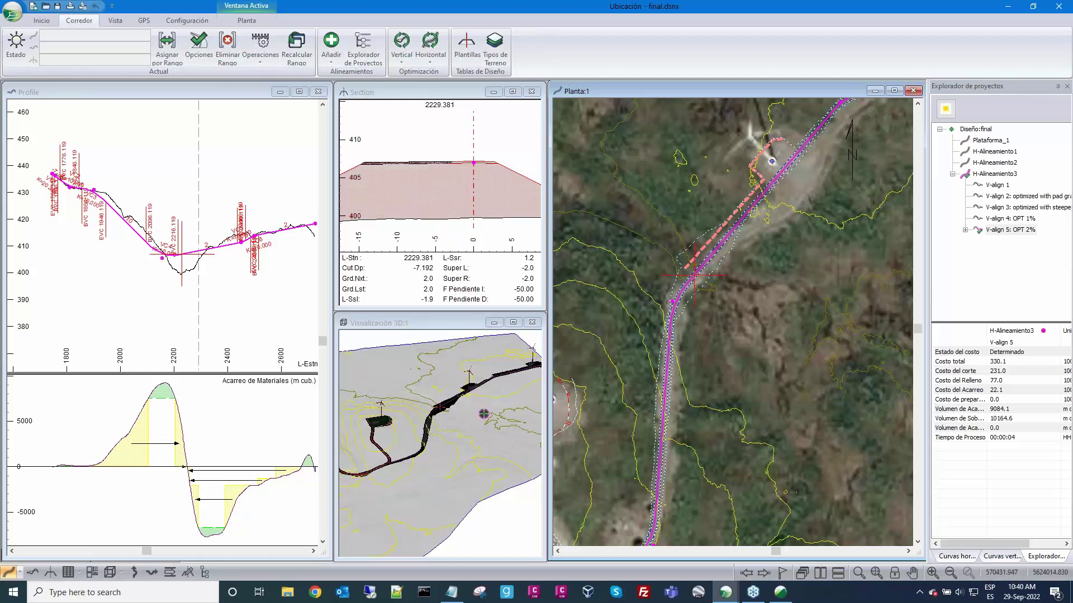
scroll(227, 264, "up", 2)
left_click(222, 261)
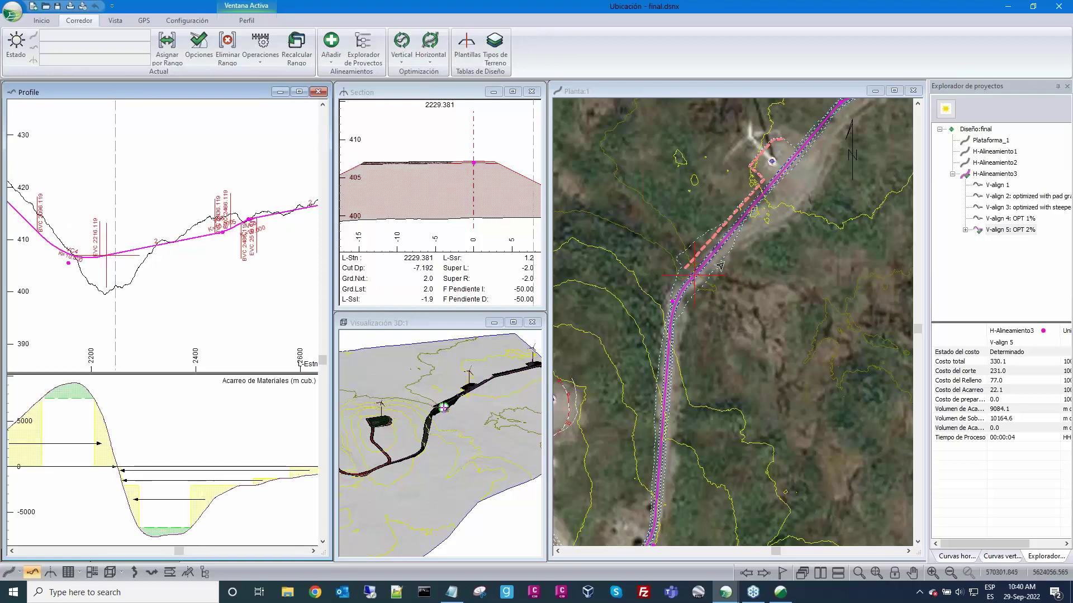
mouse_move(793, 157)
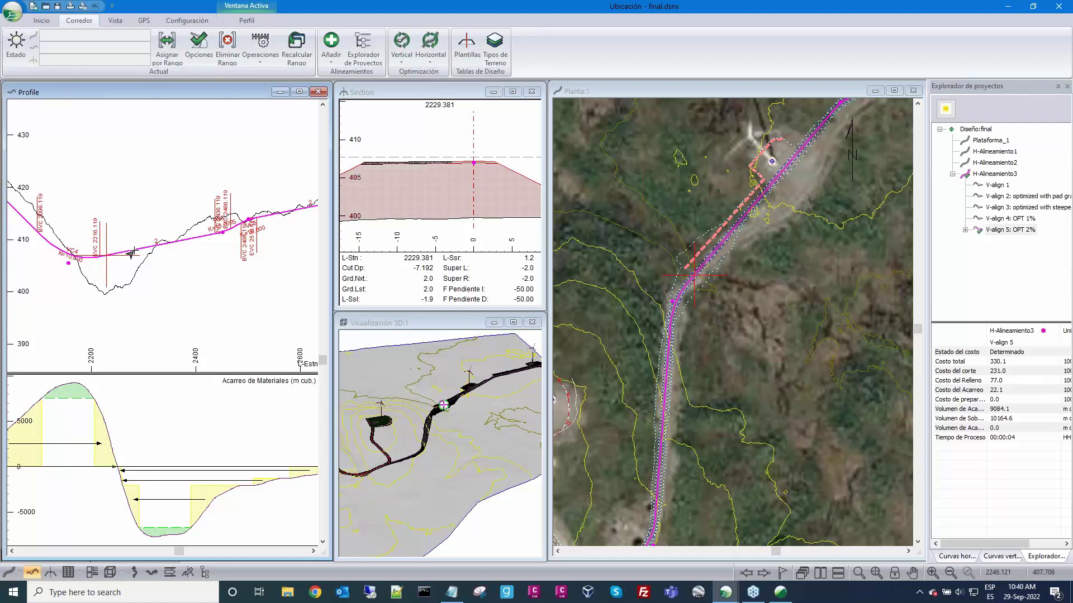
mouse_move(202, 262)
mouse_move(206, 260)
middle_mouse_down()
mouse_move(130, 294)
mouse_move(144, 295)
middle_mouse_up()
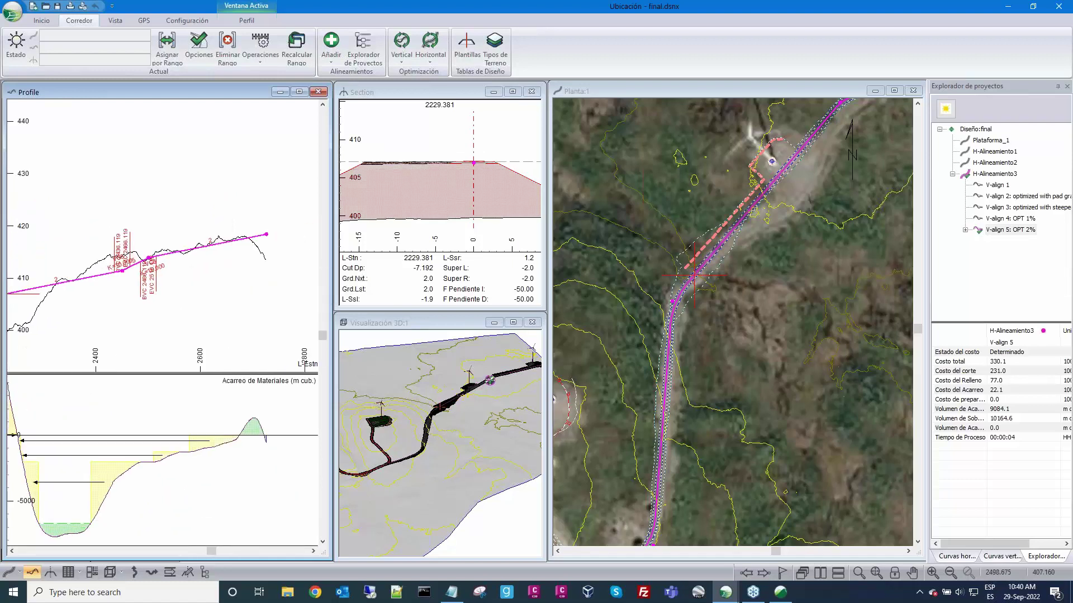
Step: Move the current point to station 2520 at the second platform and examine the profile grades up to the alignment's end
scroll(800, 243, "down", 2)
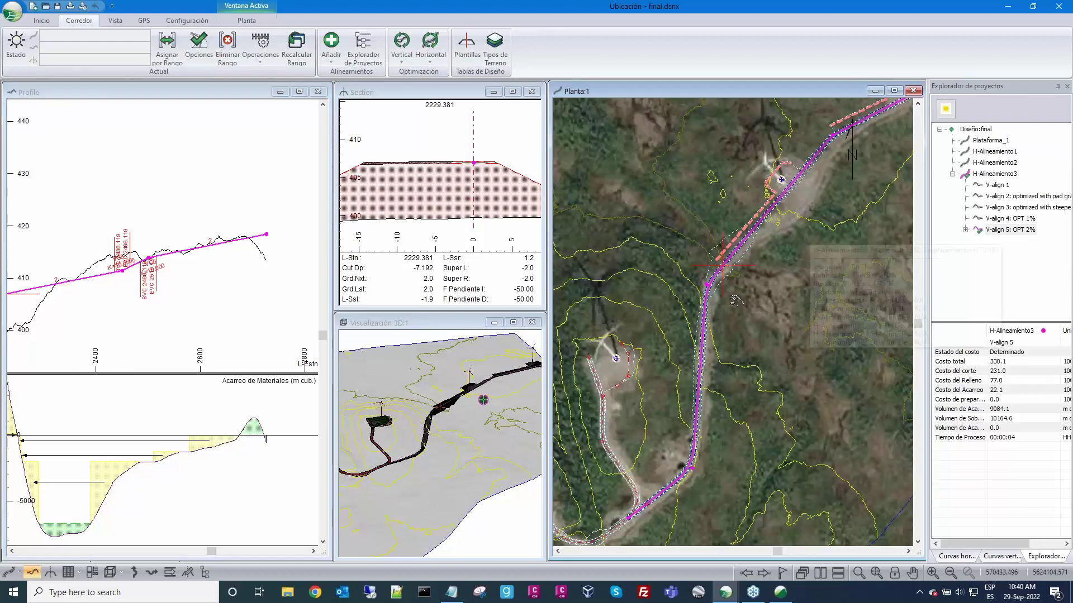
middle_click_drag(736, 300, 702, 343)
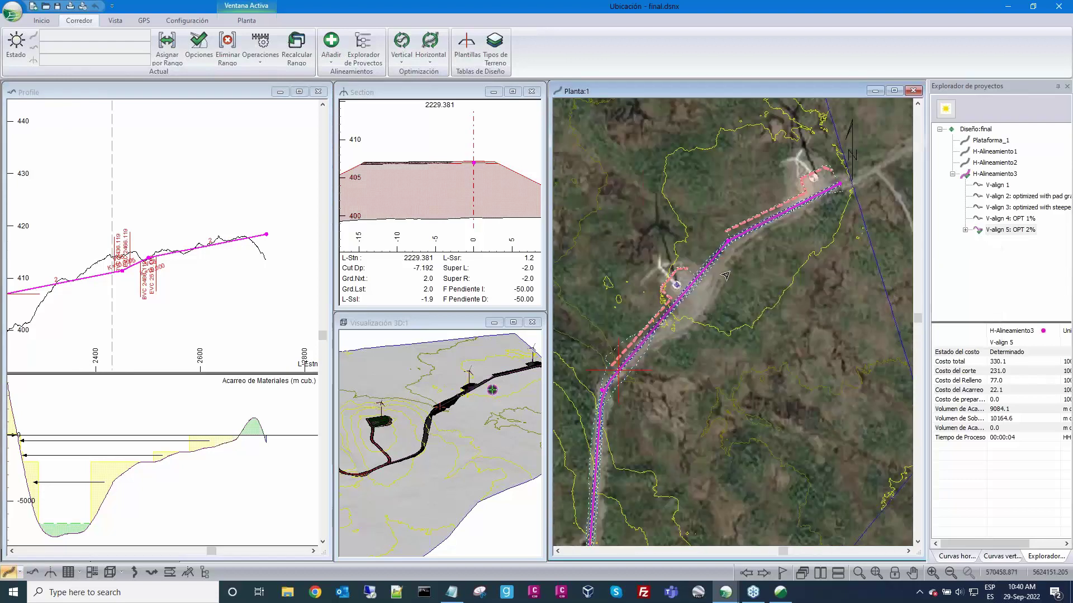
left_click(729, 239)
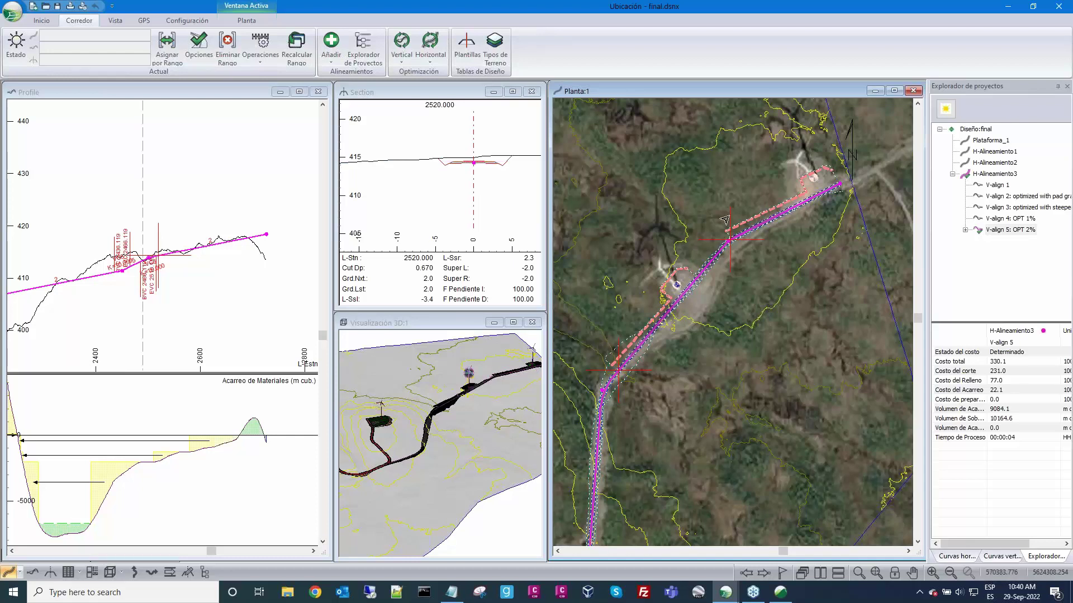
mouse_move(838, 184)
mouse_move(241, 253)
scroll(246, 253, "down", 2)
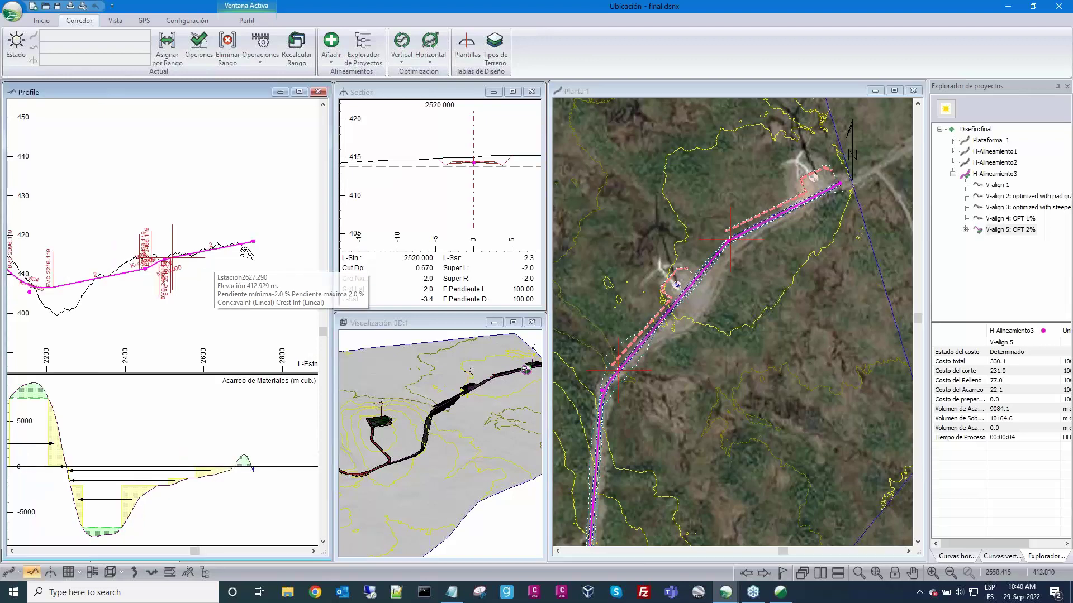
scroll(246, 253, "up", 1)
scroll(246, 259, "up", 1)
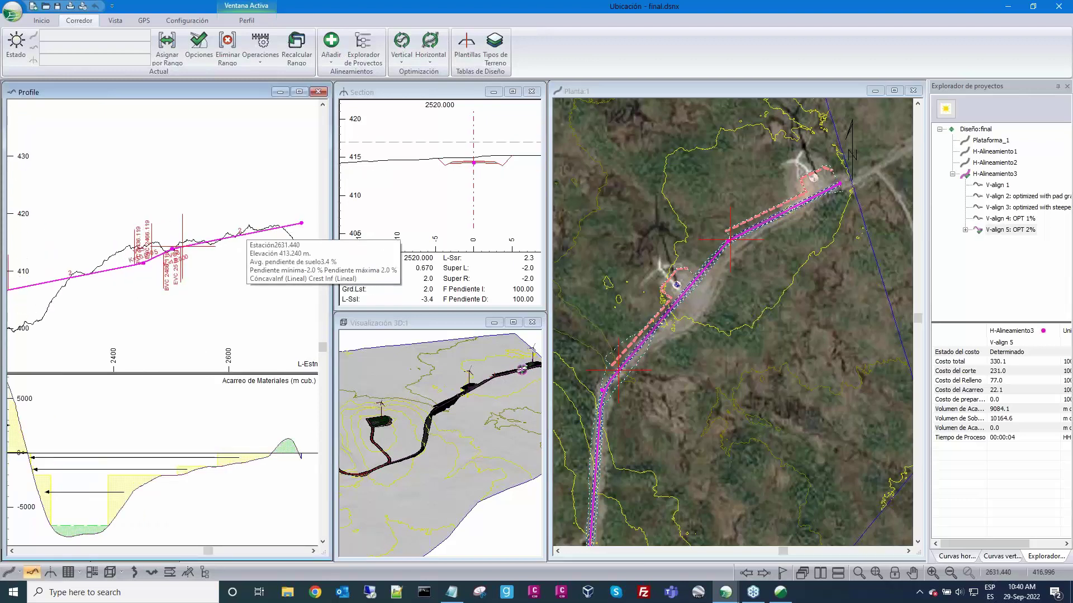
scroll(245, 241, "down", 1)
scroll(246, 246, "down", 1)
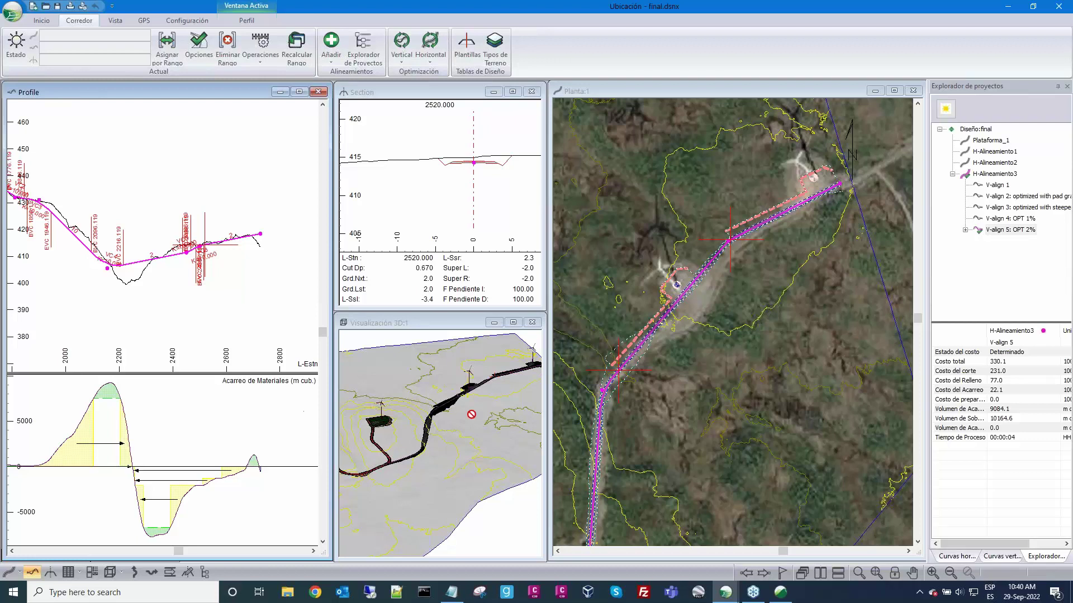
Step: Enlarge the 3D view window so it extends over parts of the plan and section windows
scroll(468, 413, "up", 3)
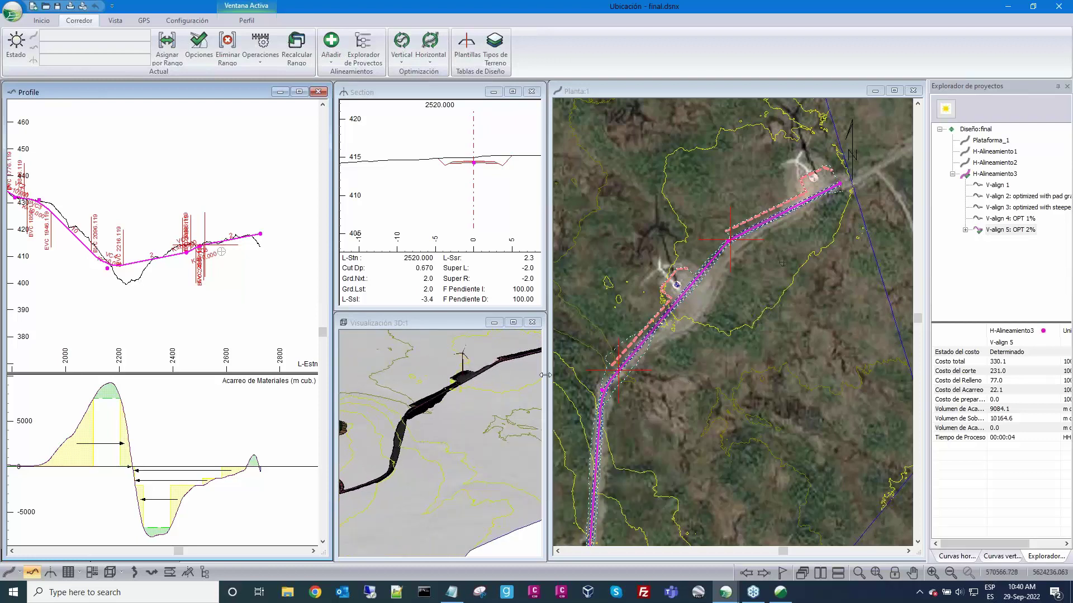
left_click_drag(544, 376, 726, 375)
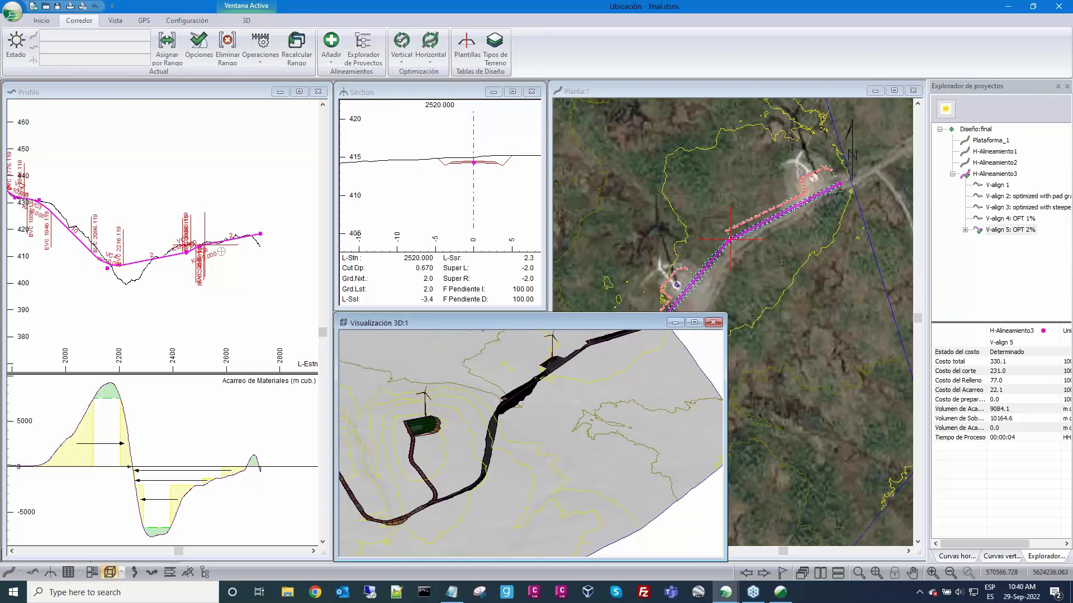
left_click_drag(592, 316, 592, 207)
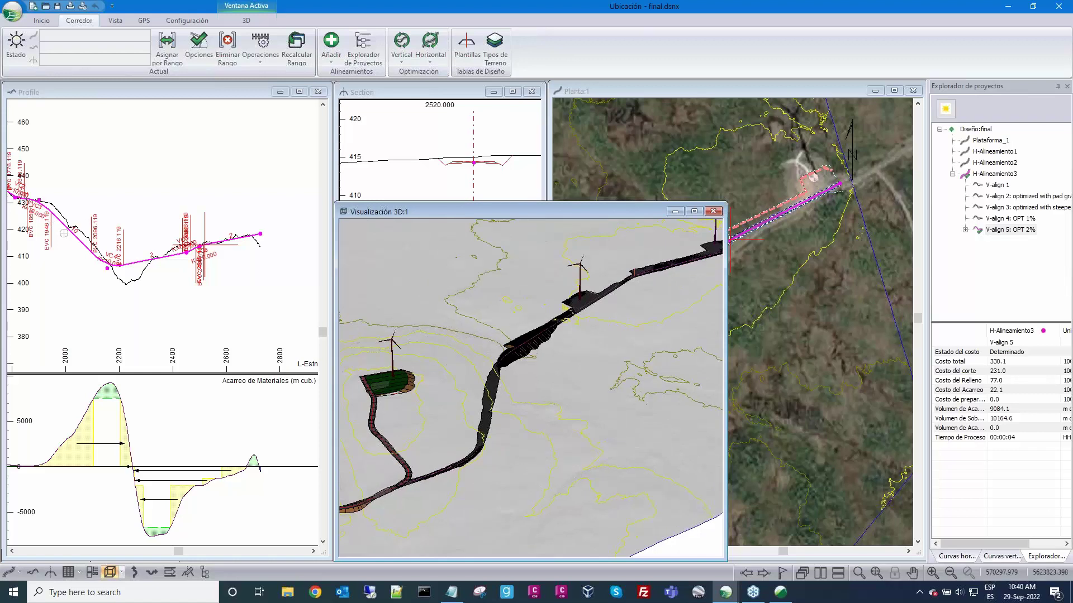
Step: Examine the corridor, the turbine platform and its access road up close in the 3D view
scroll(546, 319, "down", 3)
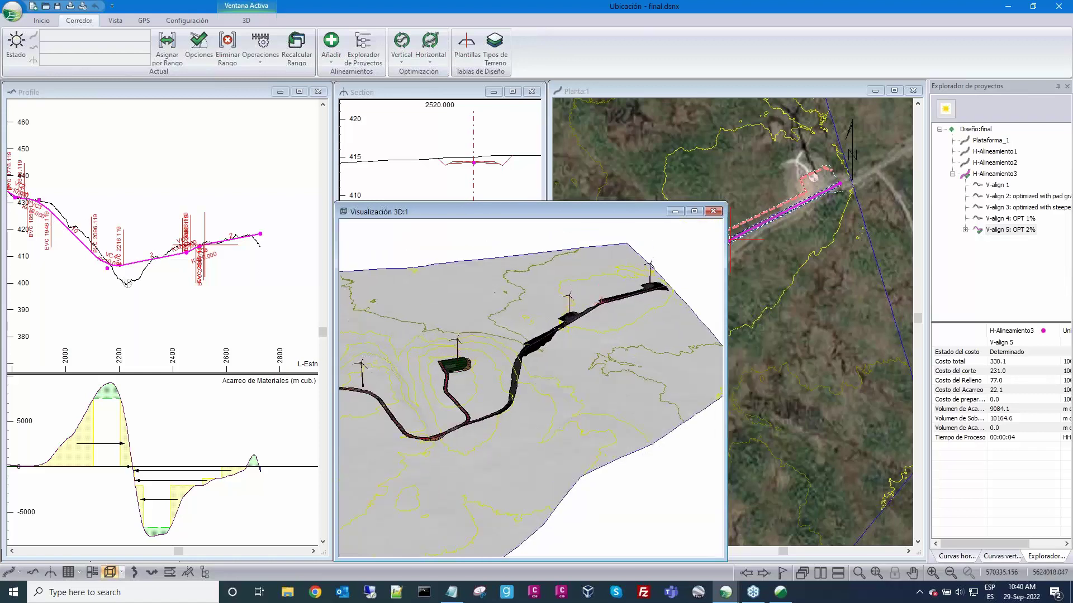
scroll(461, 390, "up", 5)
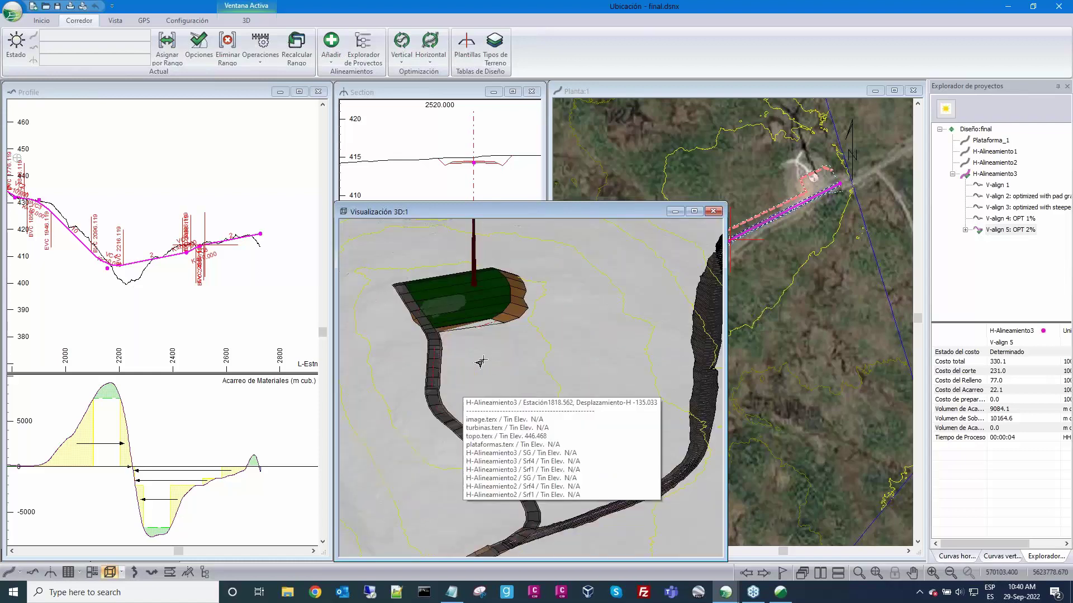
scroll(620, 352, "down", 1)
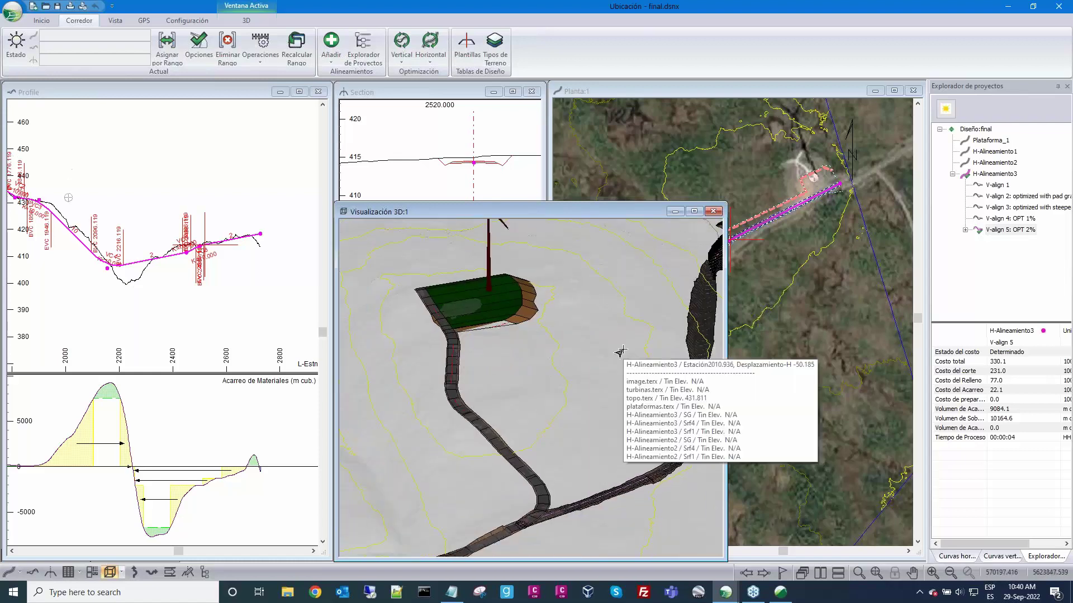
scroll(562, 376, "down", 2)
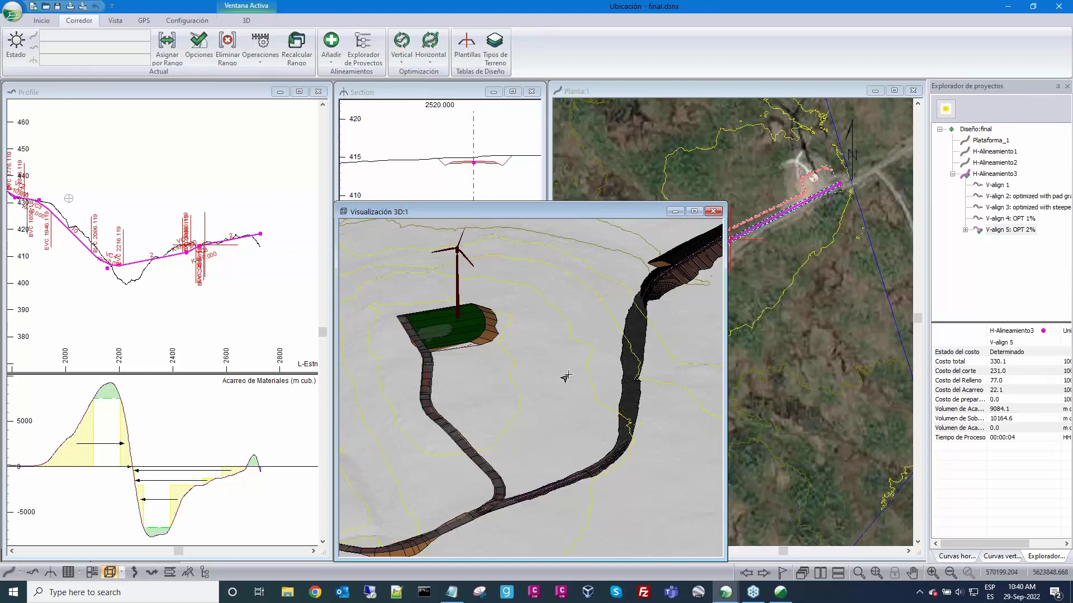
left_click_drag(562, 376, 389, 327)
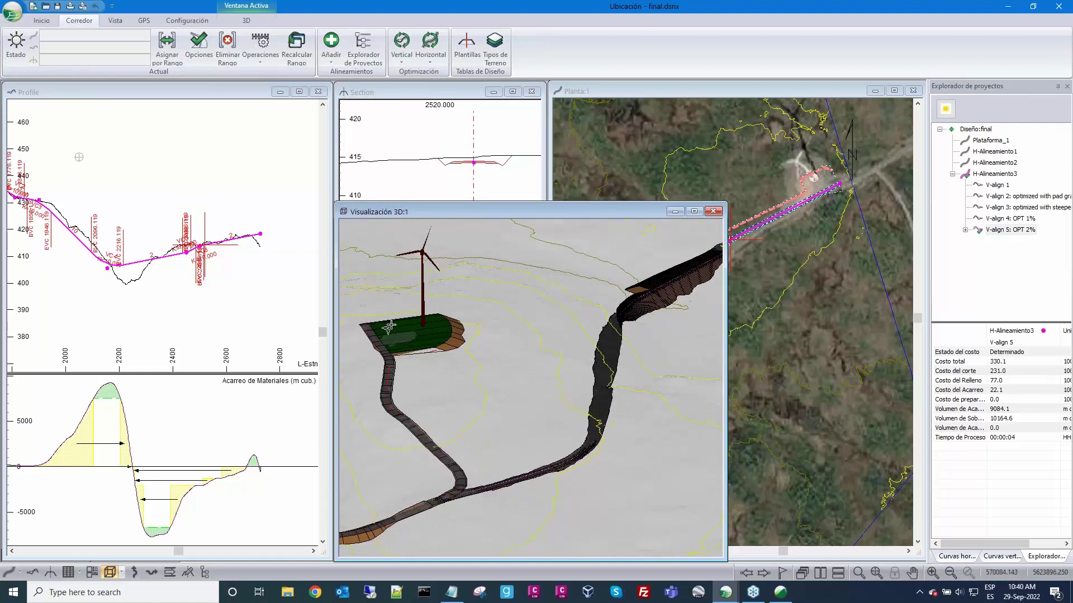
scroll(390, 327, "up", 2)
left_click_drag(507, 351, 393, 450)
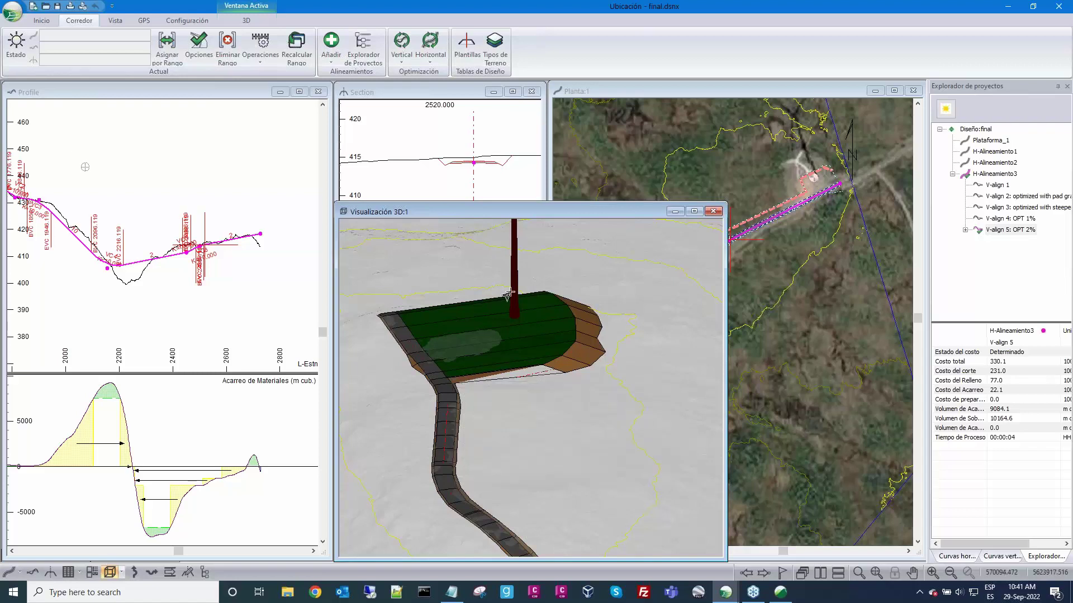
left_click_drag(509, 293, 421, 382)
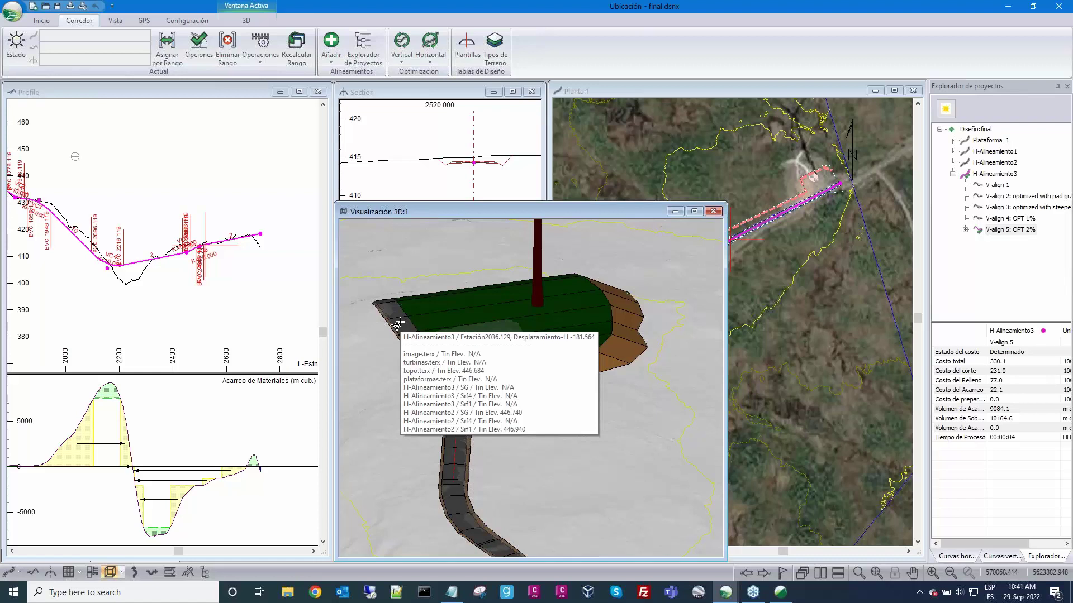
mouse_move(468, 327)
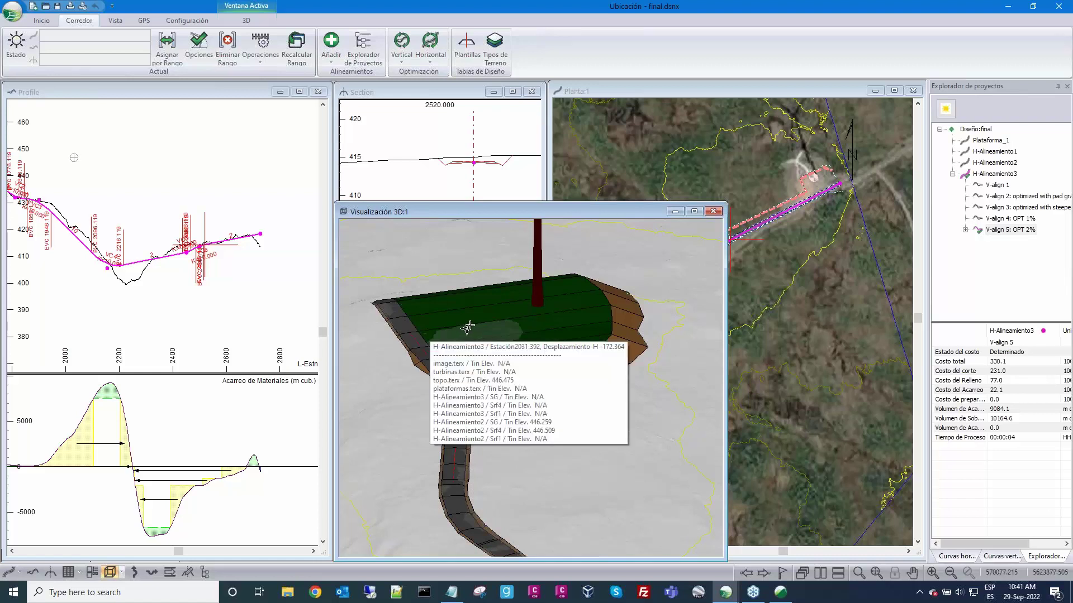
Step: Open the reference terrains and surfaces from the 3D options and check which types of new reference surface can be added
right_click(520, 317)
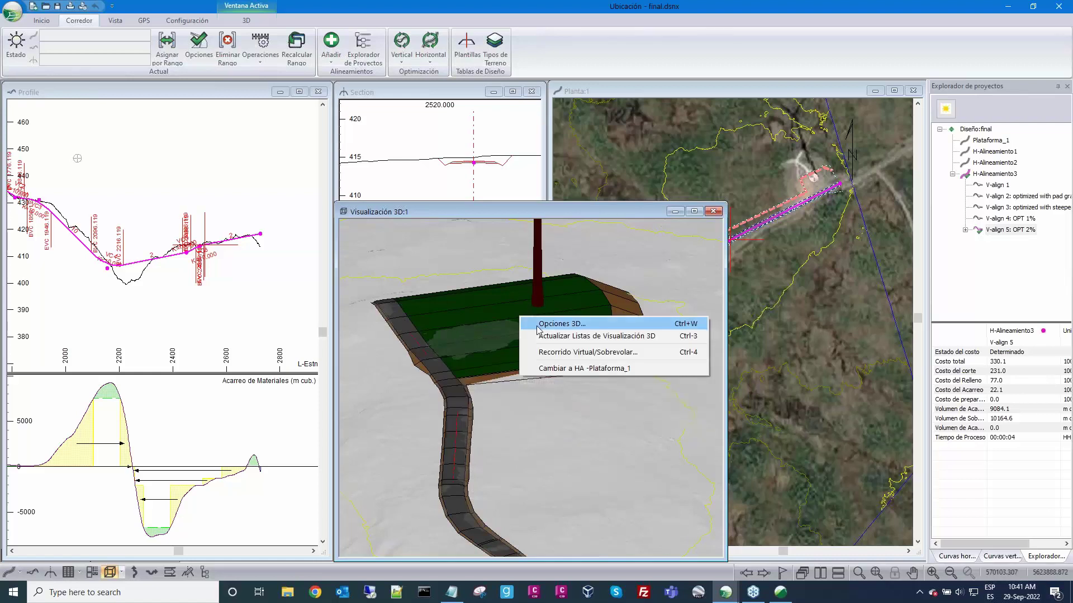
left_click(538, 326)
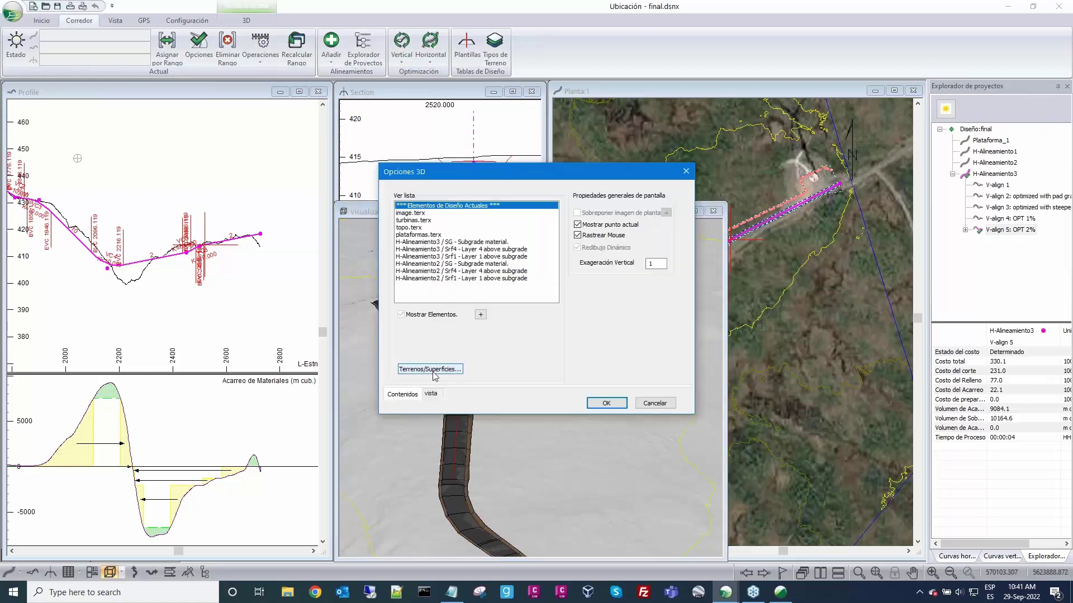
left_click(430, 370)
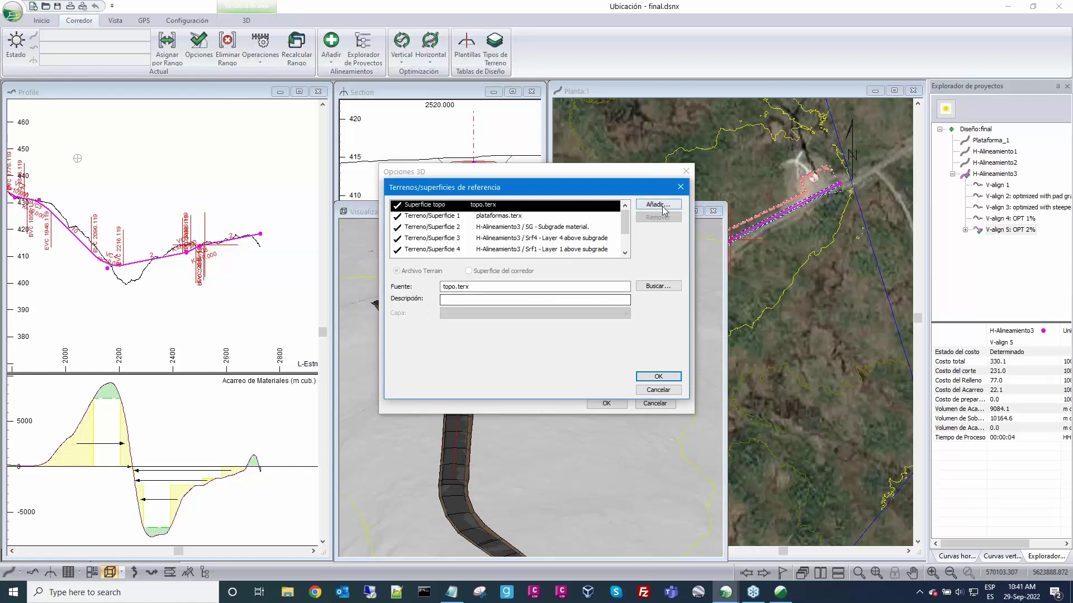
left_click(660, 205)
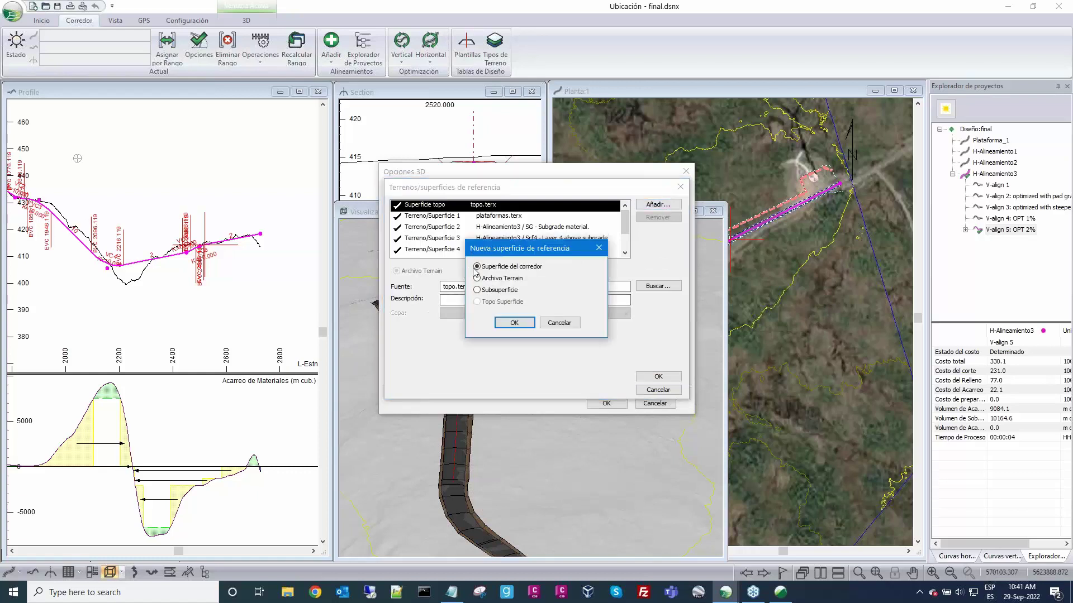
left_click(559, 323)
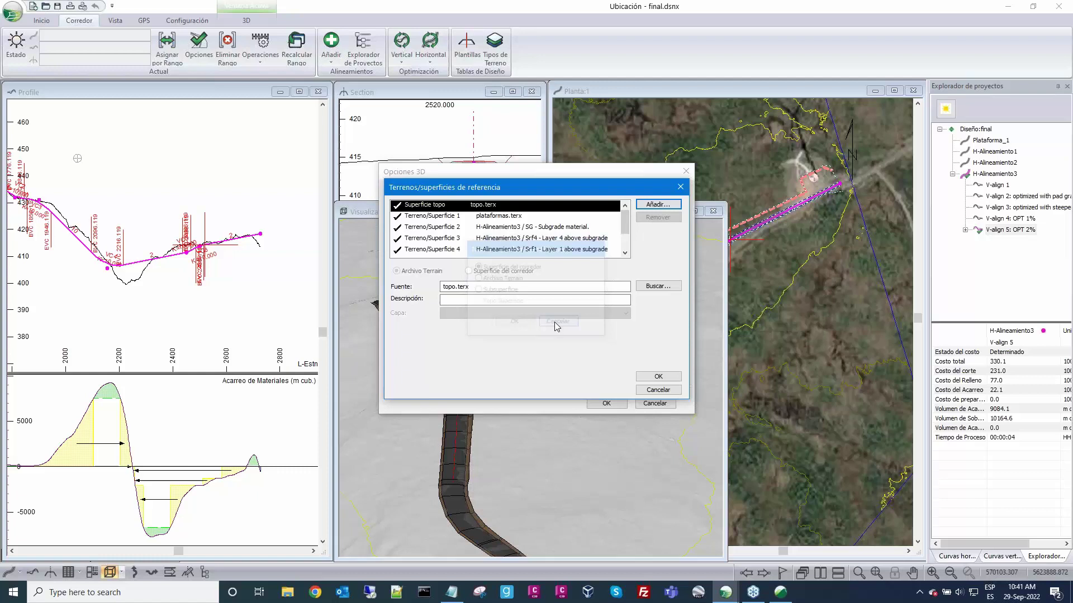
Step: Review the layer and colour settings of the H-Alineamiento3 subgrade, Srf4 and Srf1 reference surfaces, leaving the 3D options without changes
left_click(493, 228)
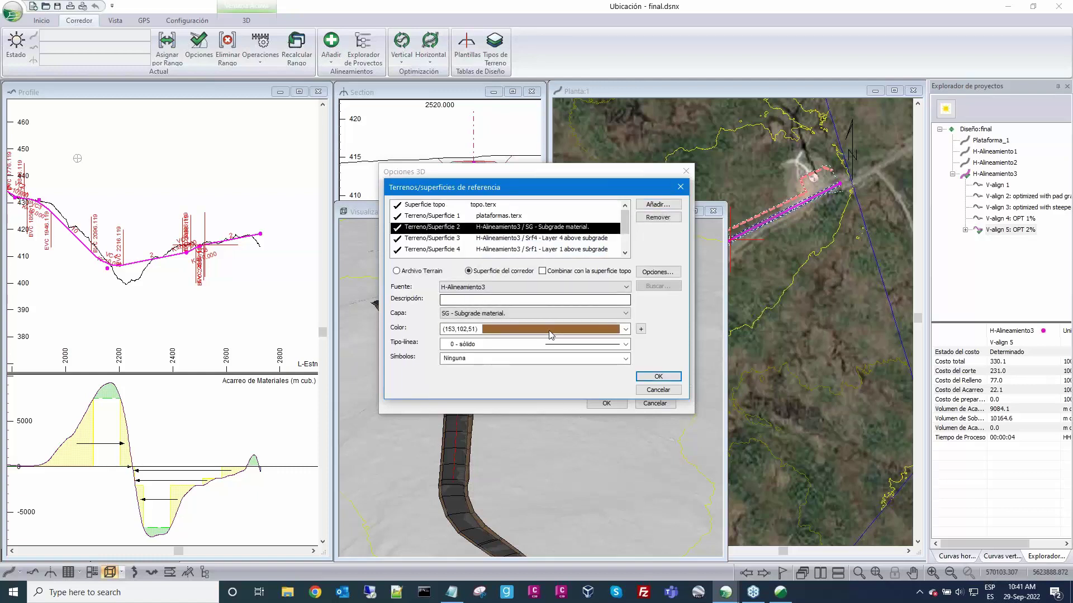
left_click(625, 315)
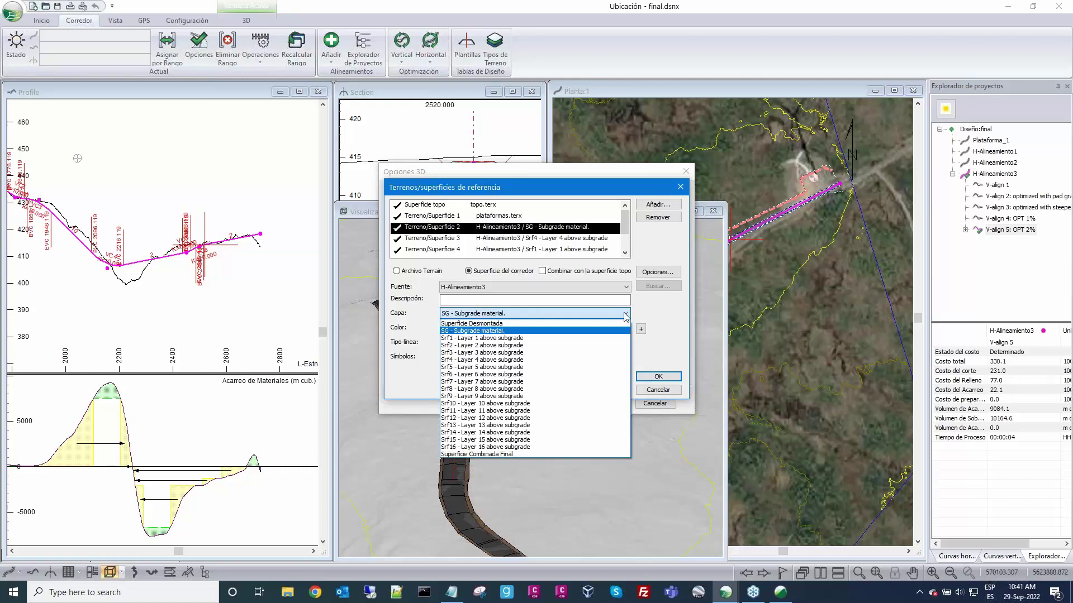
left_click(494, 331)
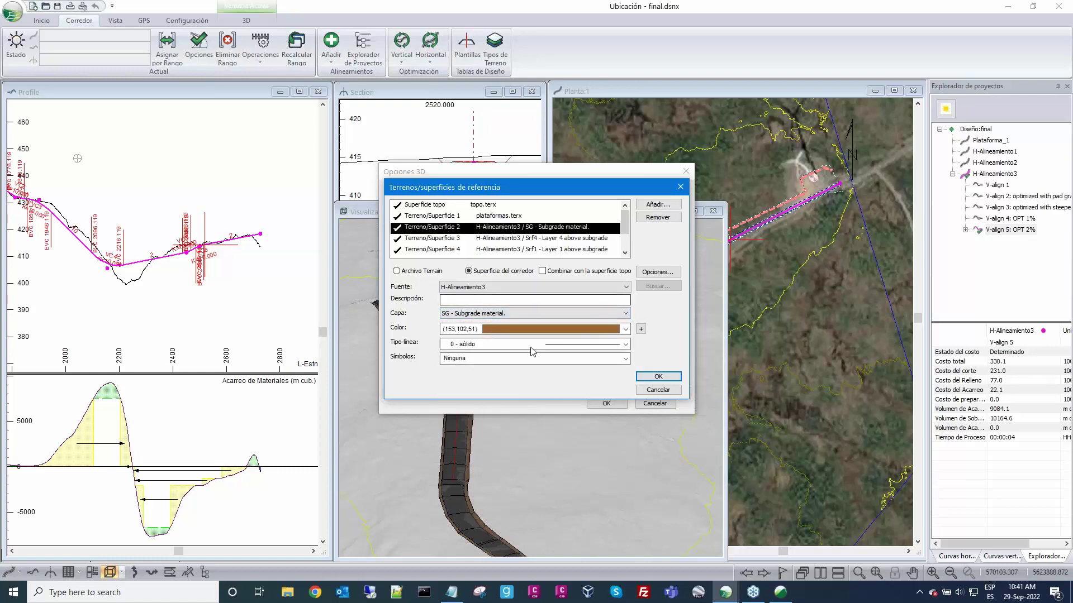
left_click(510, 239)
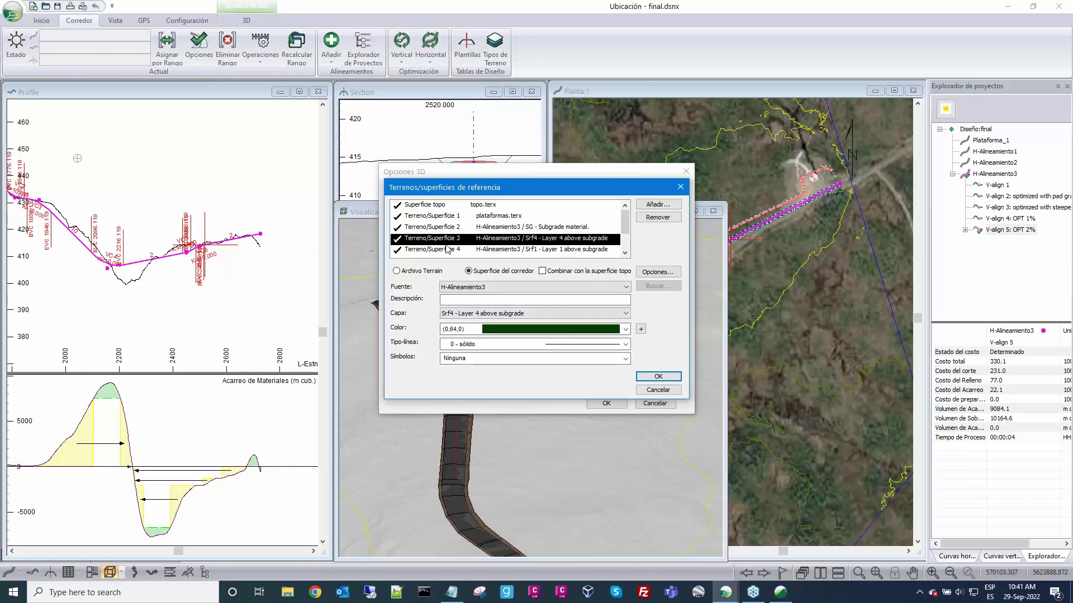
left_click(507, 252)
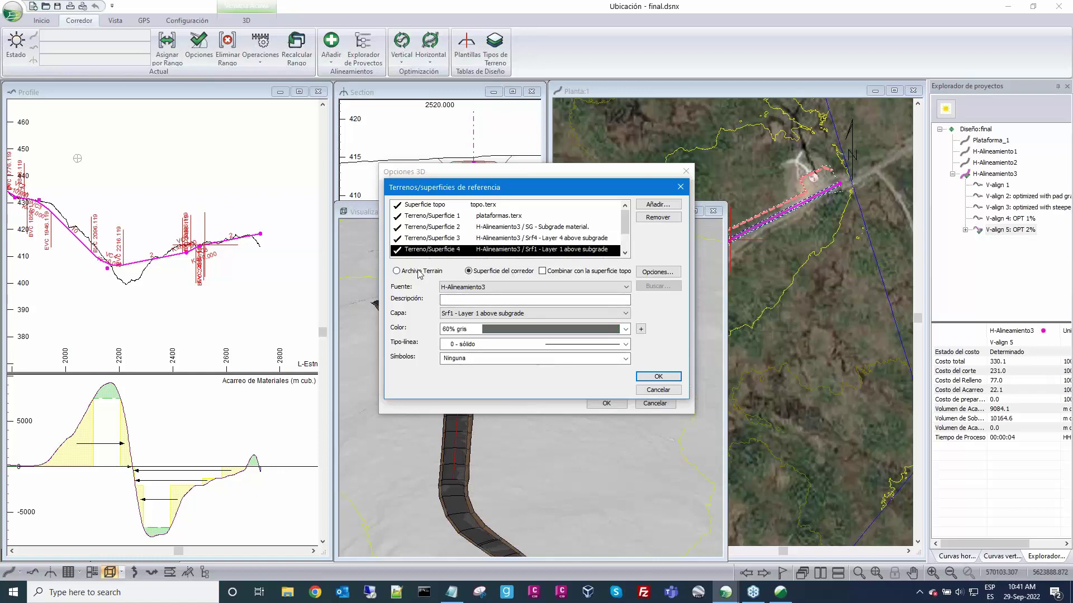
left_click(658, 390)
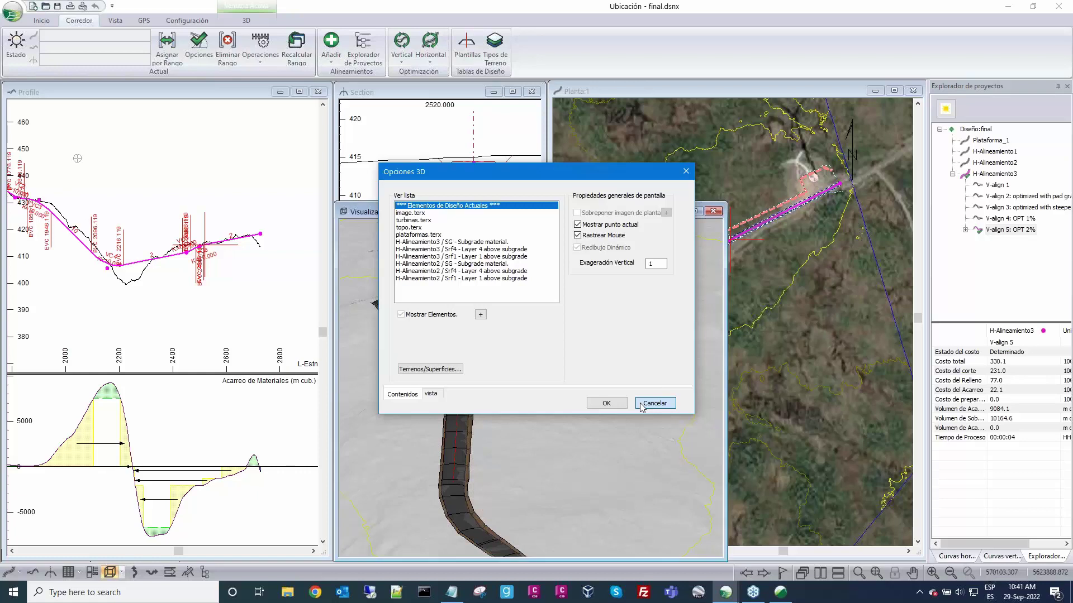
left_click(642, 404)
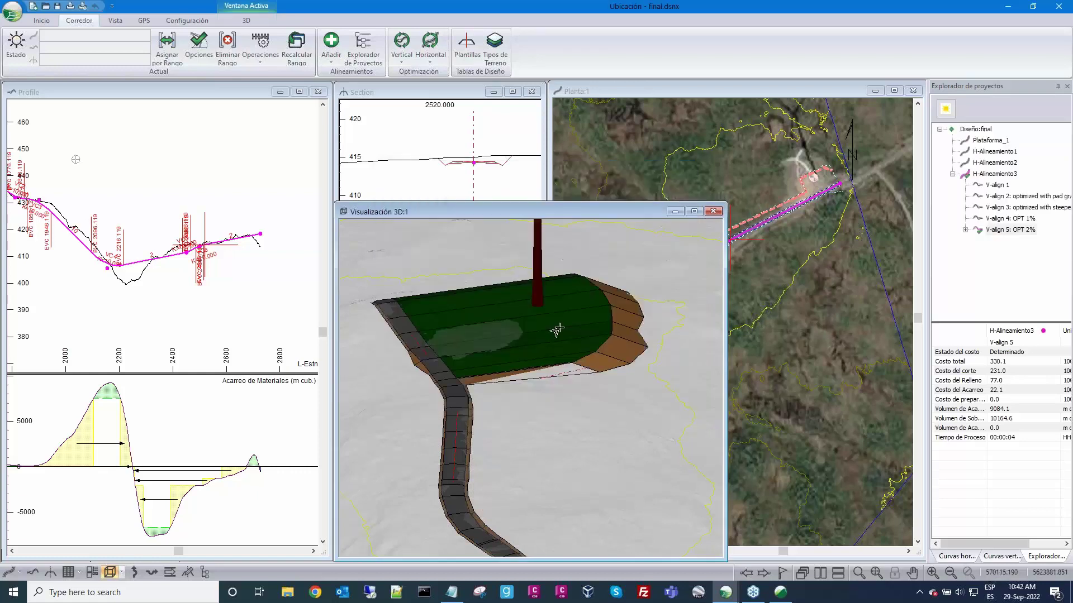
Step: Examine the access road, the turbine platforms and the corridor's slopes along H-Alineamiento3 in the 3D view
left_click_drag(557, 330, 557, 290)
middle_click_drag(557, 289, 556, 237)
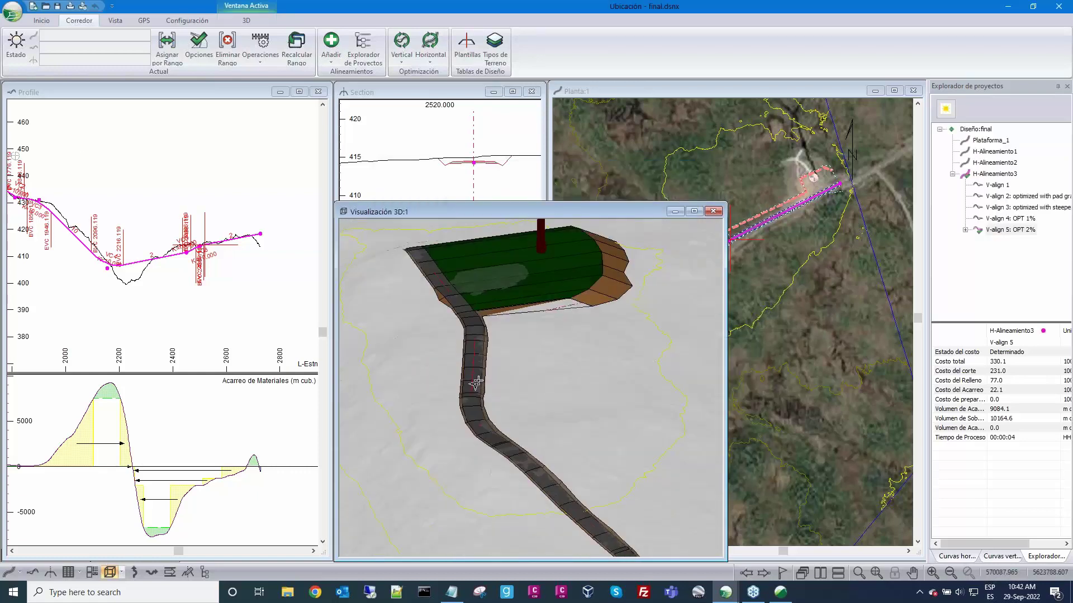
scroll(479, 383, "up", 1)
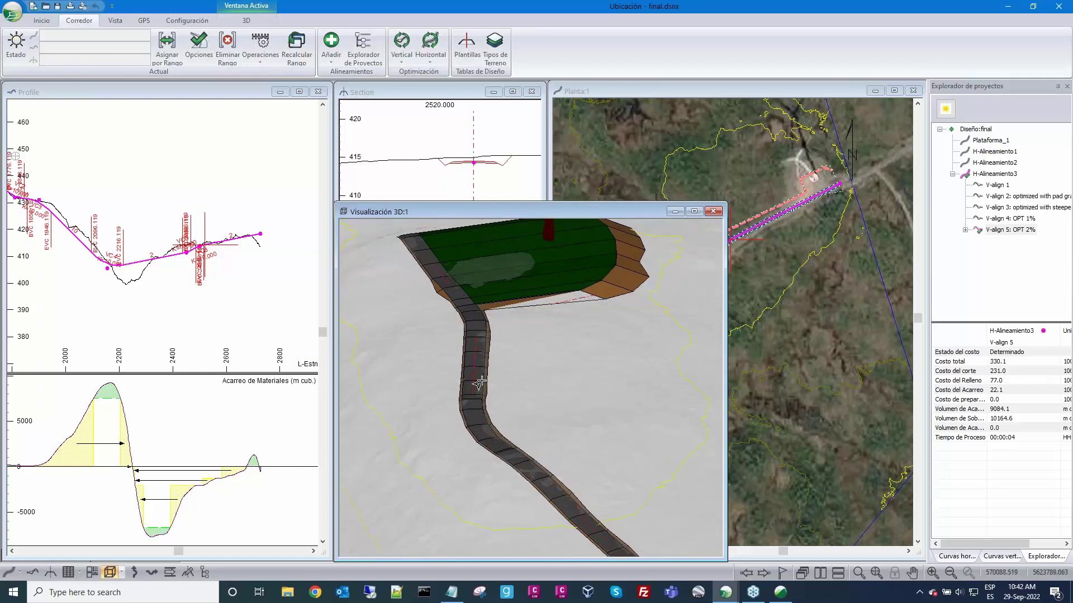
scroll(479, 383, "down", 3)
left_click_drag(587, 352, 609, 382)
scroll(609, 381, "up", 2)
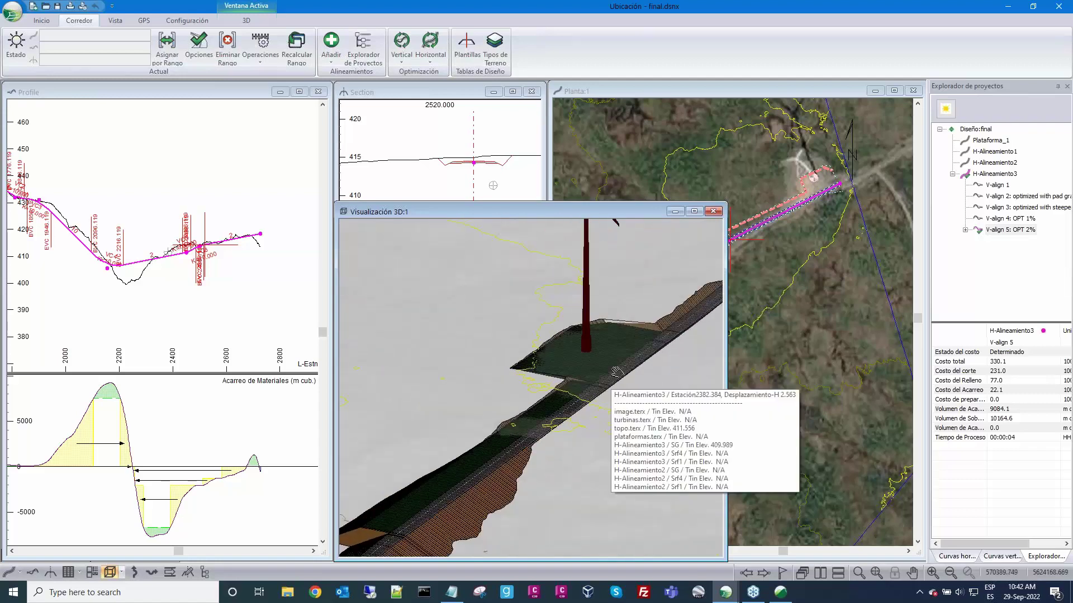
middle_click_drag(615, 372, 644, 297)
scroll(589, 347, "up", 2)
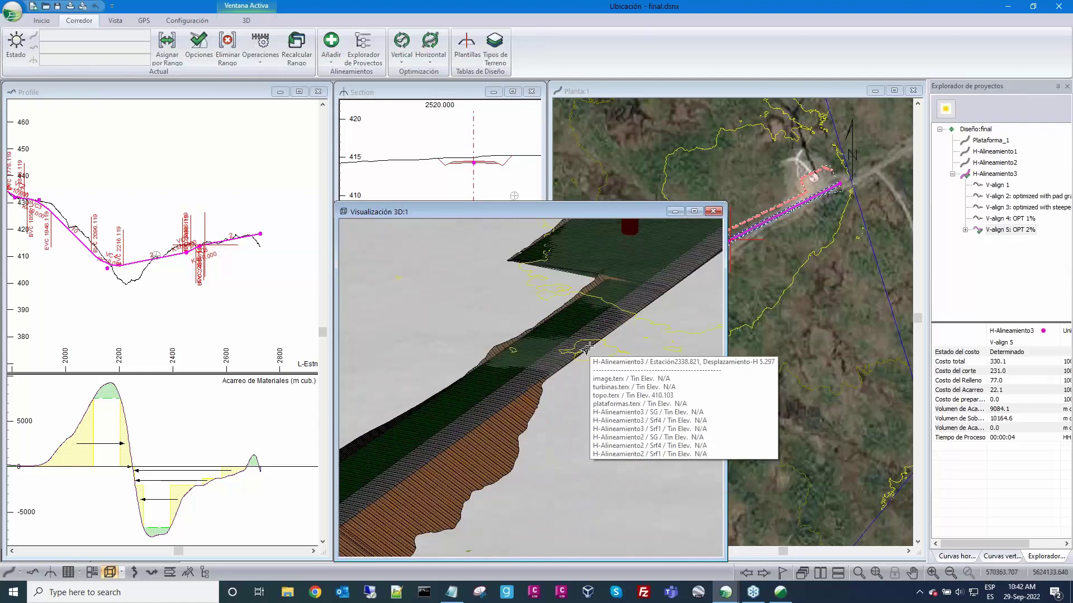
scroll(621, 291, "down", 4)
middle_click_drag(589, 347, 486, 369)
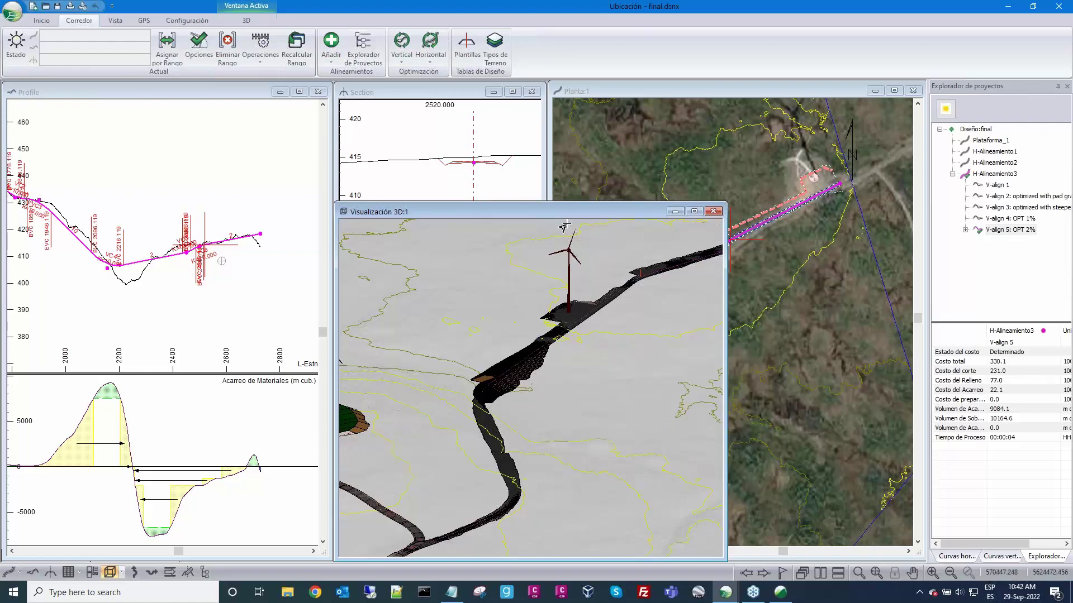
mouse_move(555, 408)
mouse_move(615, 229)
Step: Check which file formats the design can be saved or exported to, without saving it
left_click(12, 14)
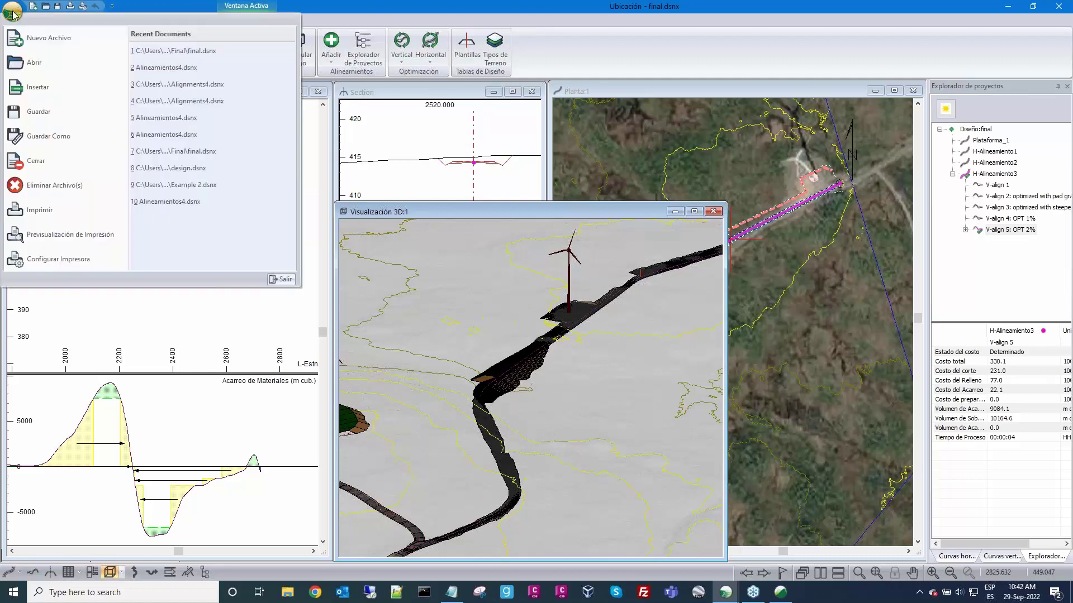
left_click(38, 140)
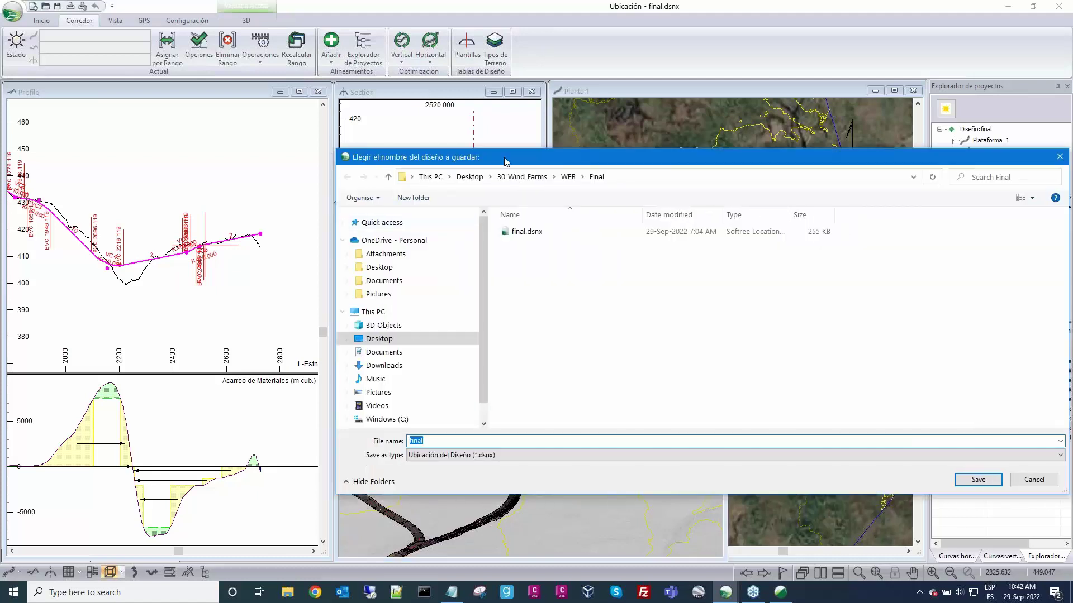
left_click_drag(505, 161, 489, 158)
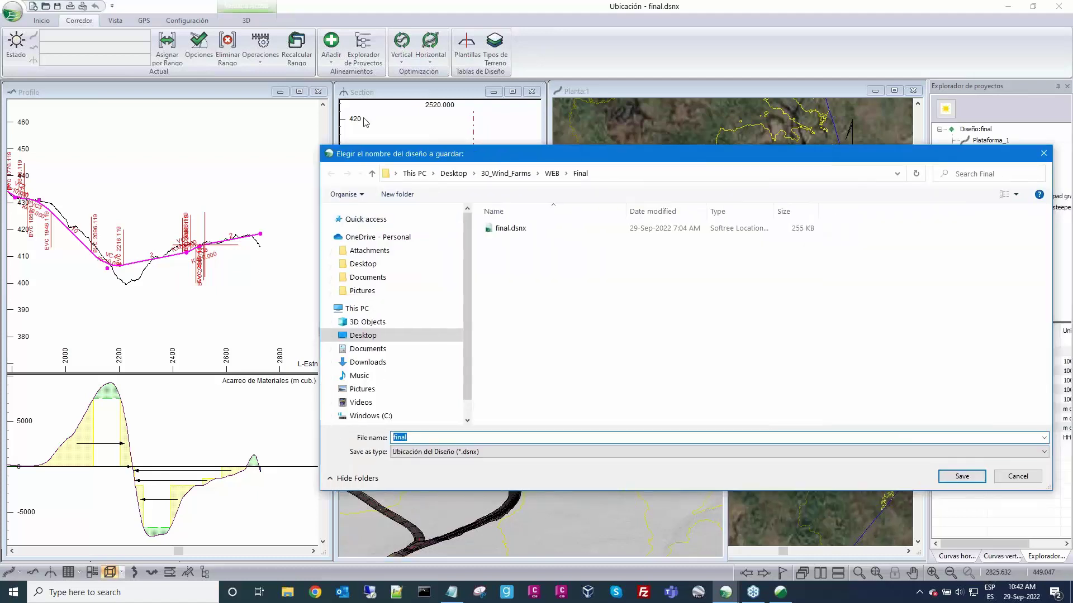
left_click_drag(364, 117, 292, 97)
left_click(833, 393)
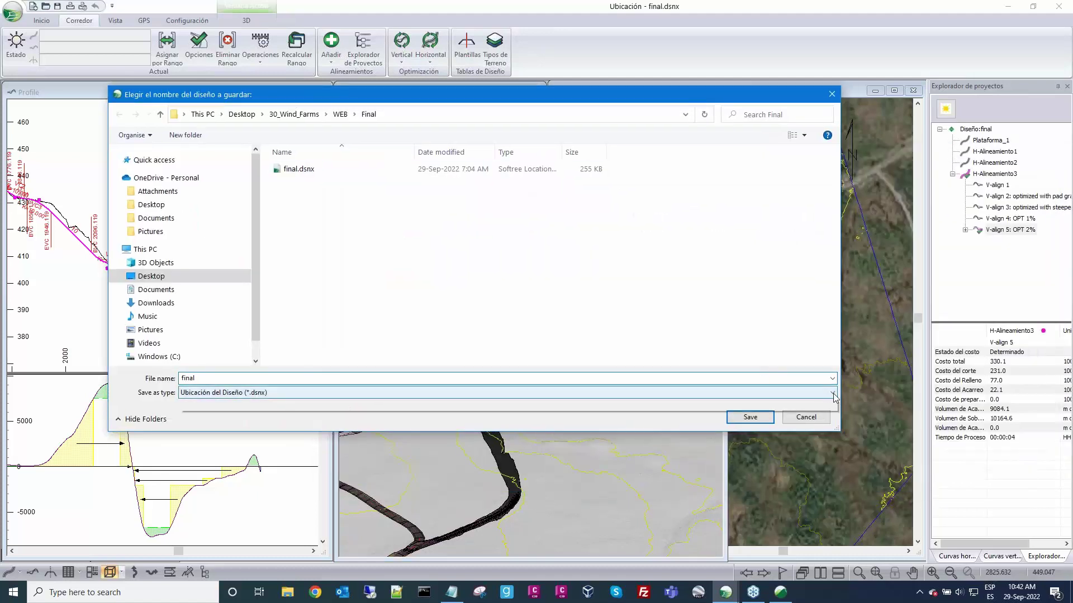
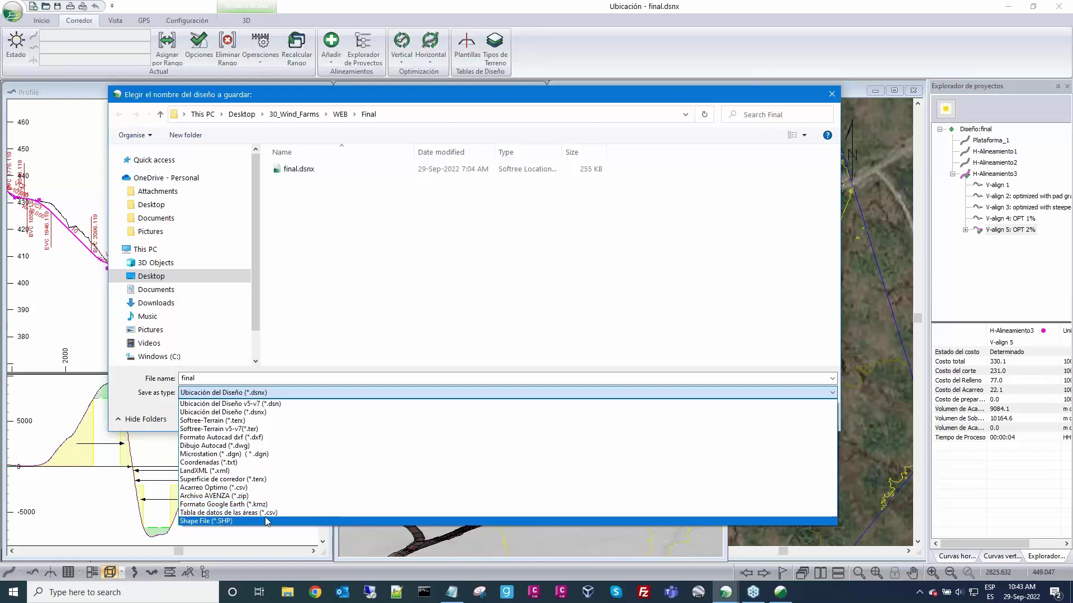
left_click(871, 323)
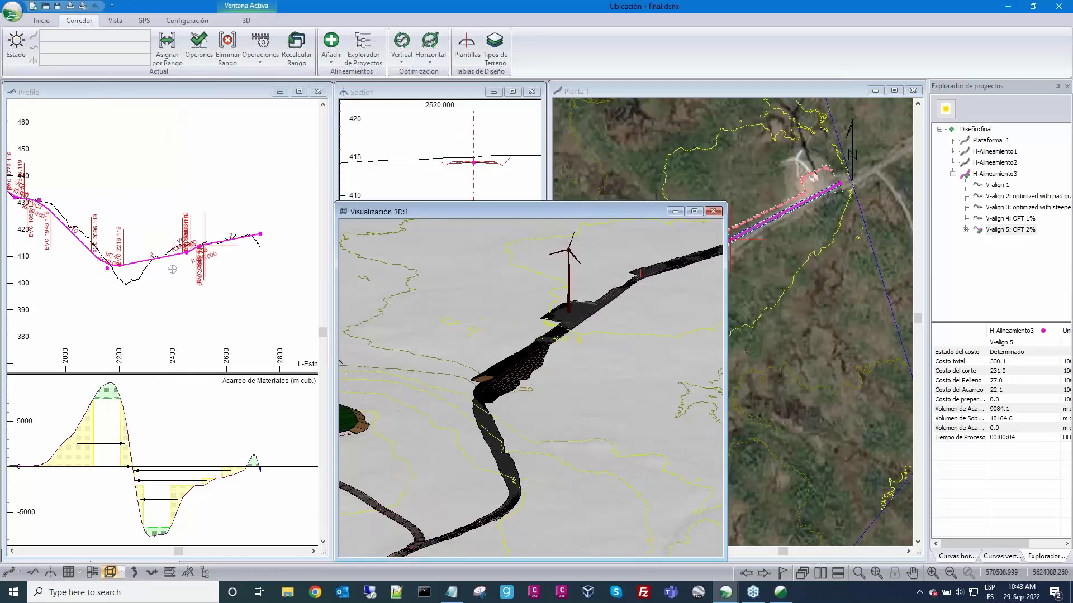
Step: Shrink the 3D view window to uncover the plan and section windows, and move the current point to station 2576.119
left_click_drag(727, 326, 542, 326)
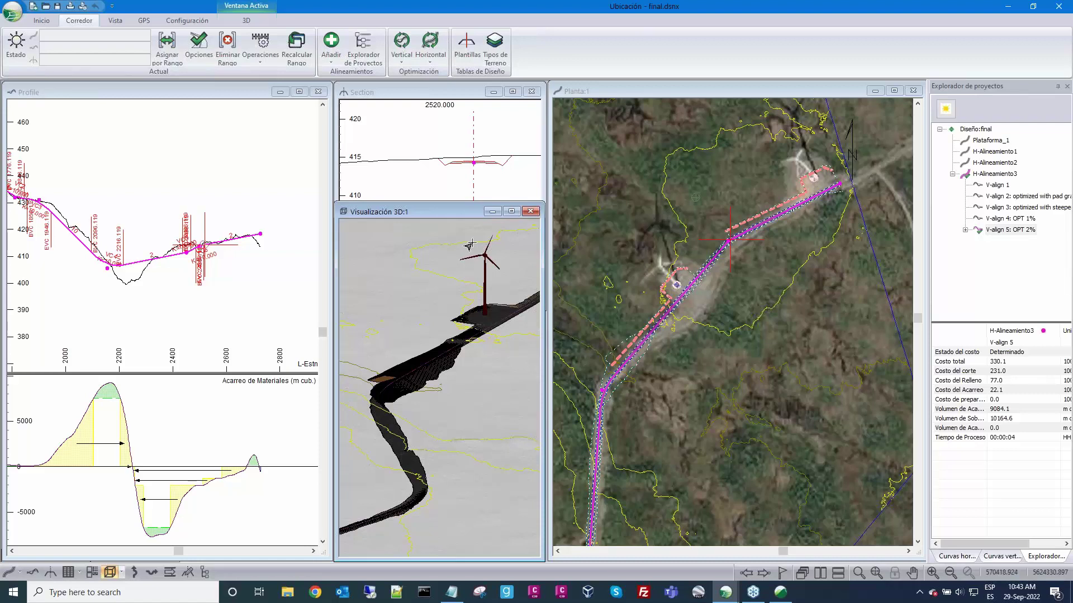
left_click_drag(461, 203, 459, 315)
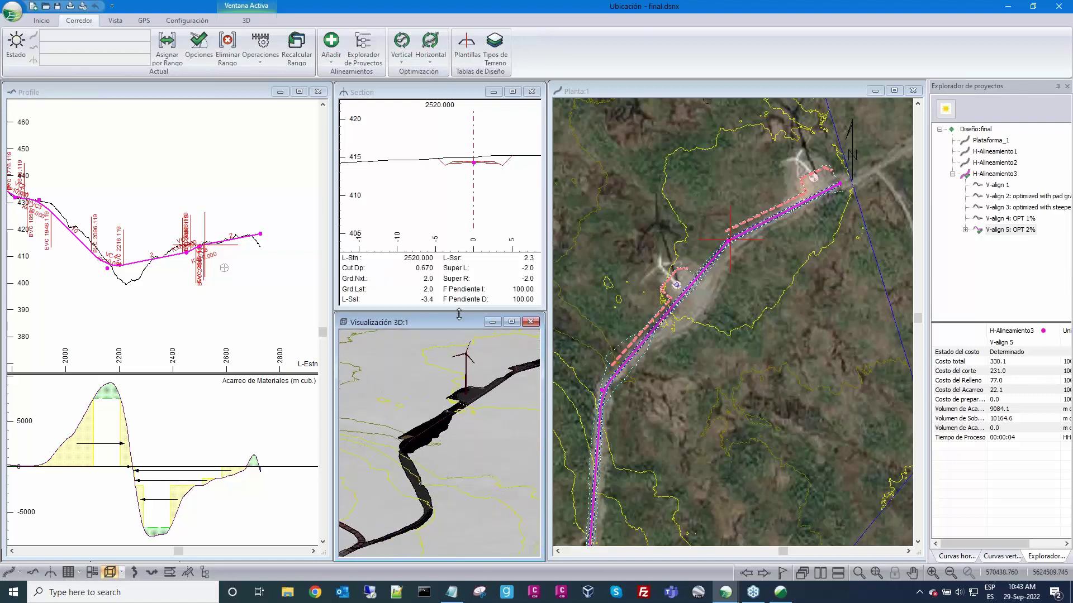
left_click(761, 223)
Step: Examine the platform's fill layers in the cross-section at station 2576.119, including the Srf4 fill area
left_click(450, 158)
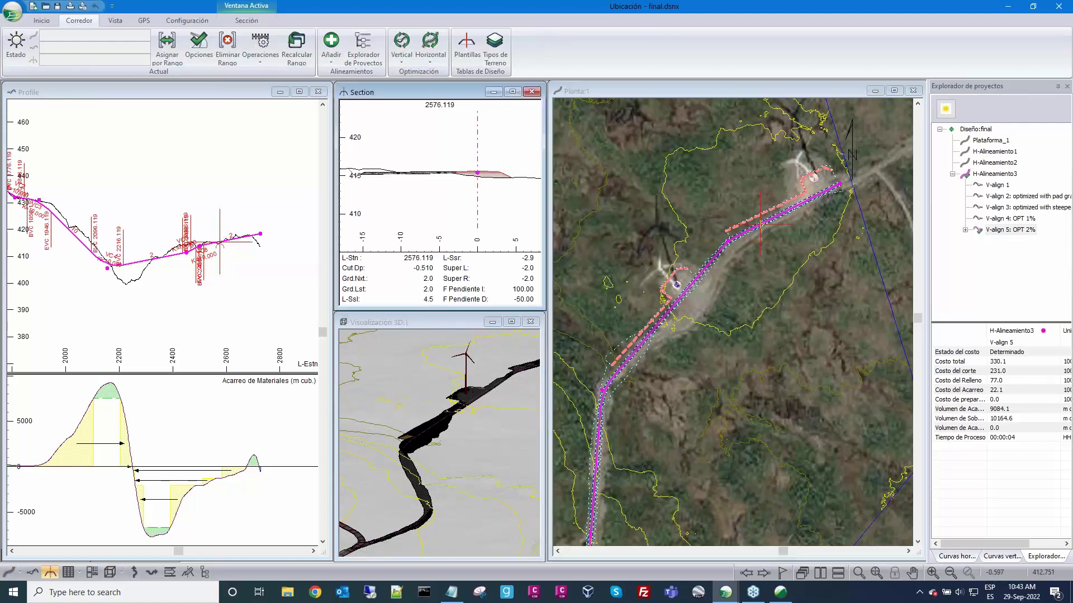
scroll(443, 188, "up", 1)
scroll(444, 188, "down", 1)
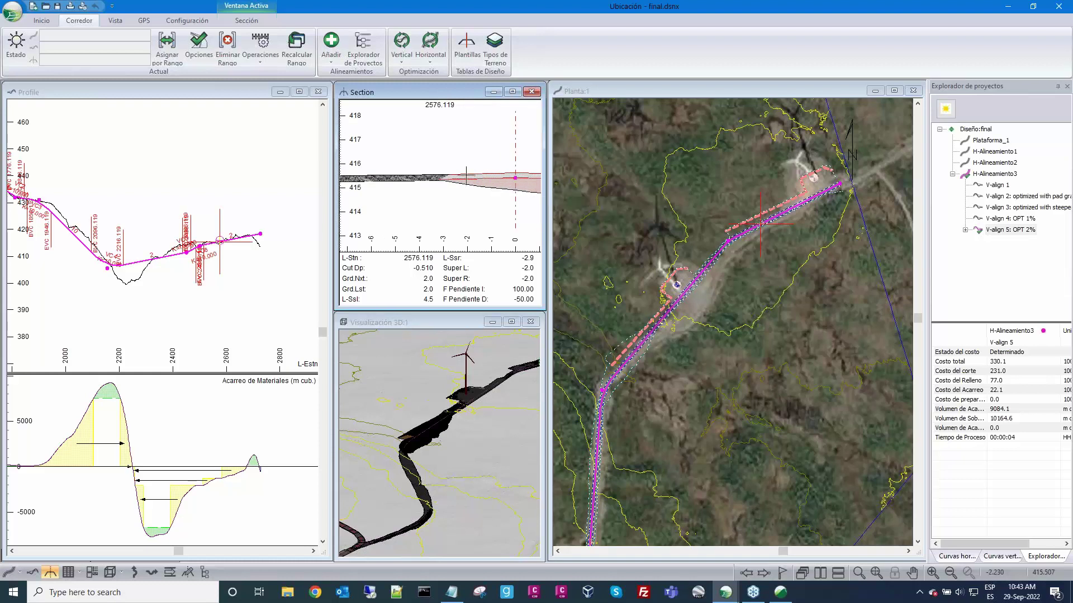
mouse_move(481, 180)
scroll(482, 180, "up", 2)
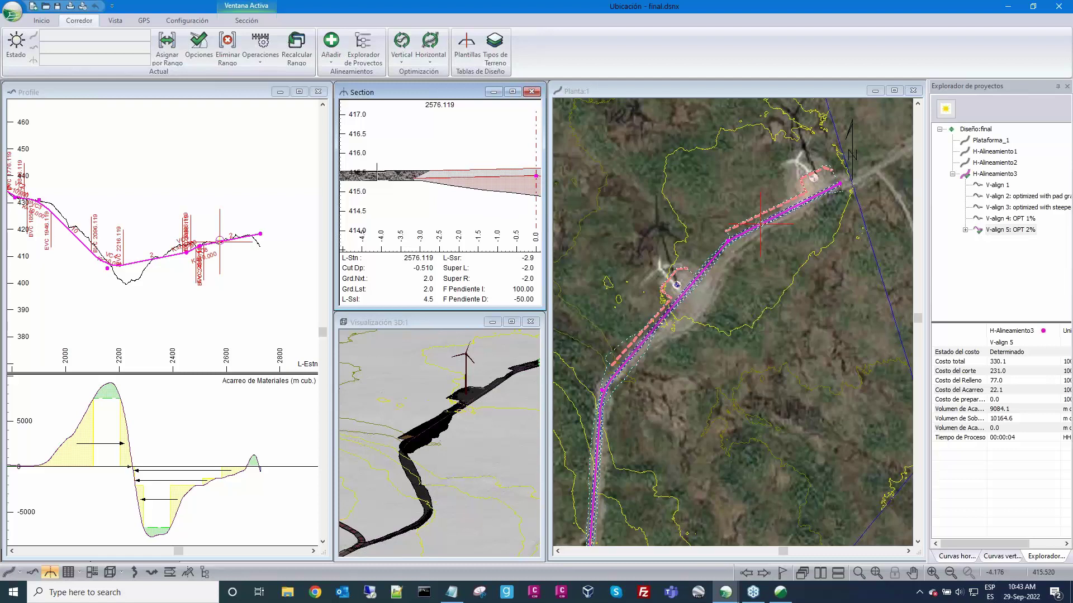
mouse_move(391, 177)
scroll(399, 176, "down", 1)
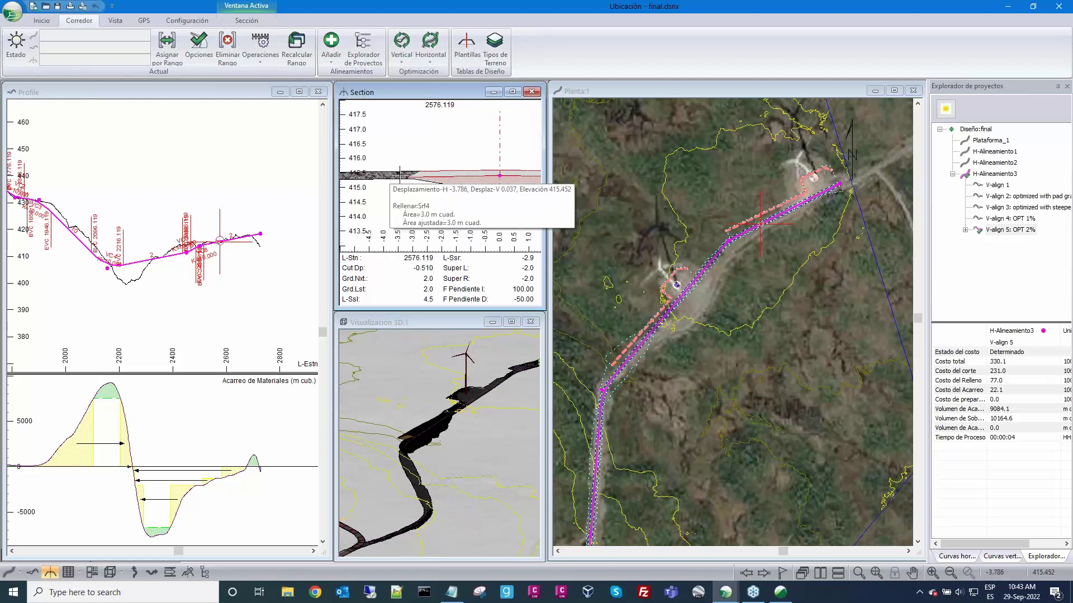
scroll(399, 176, "down", 3)
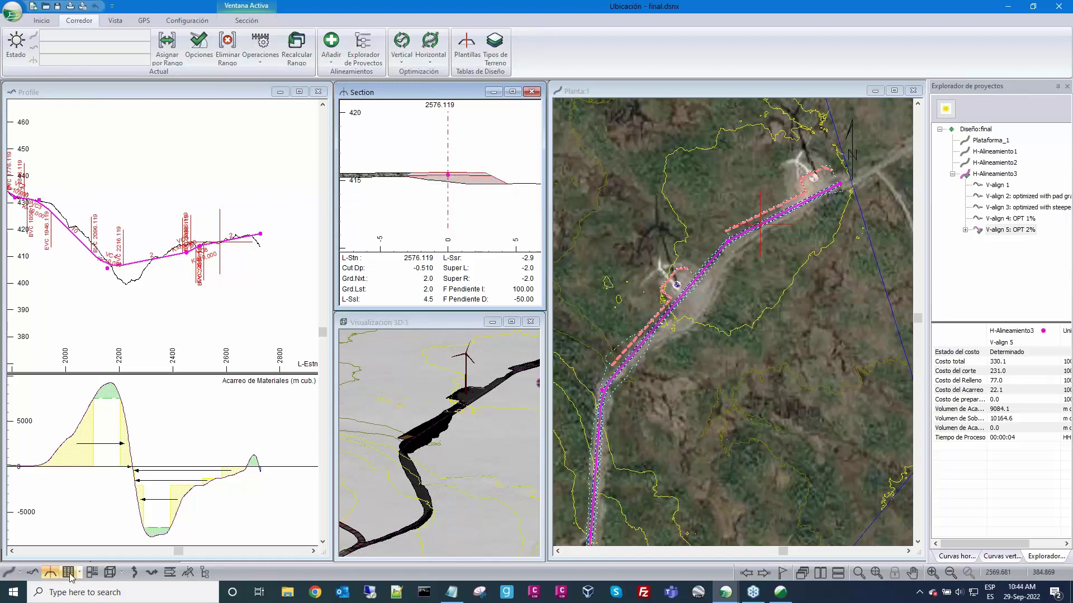
Step: Open a data window for the alignment and remove the Cut Dp., Pendiente and K columns, keeping L-Estn
left_click(69, 574)
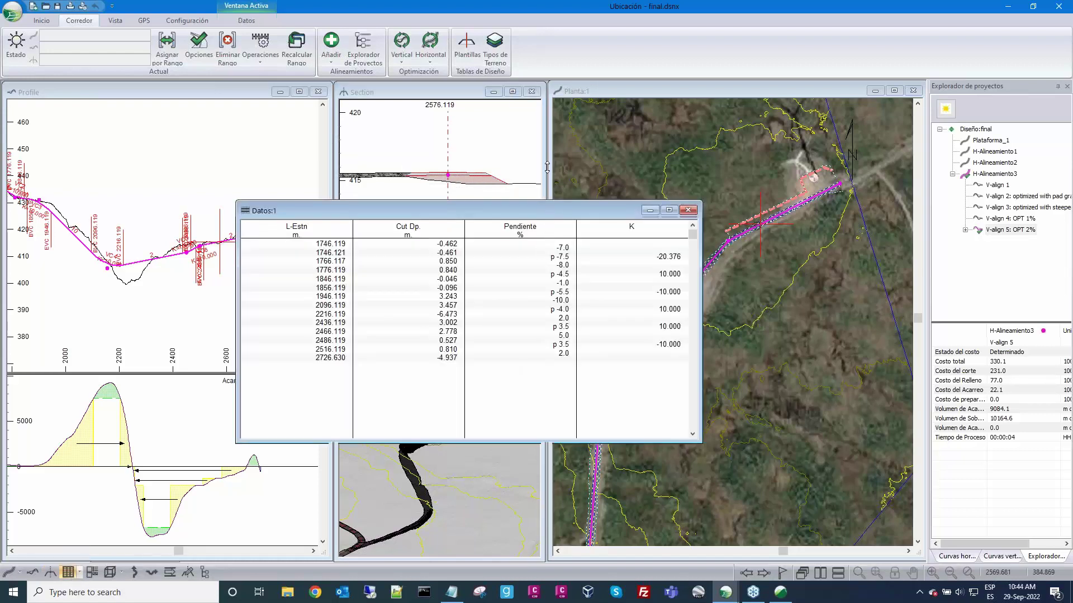
left_click_drag(547, 211, 547, 116)
right_click(505, 270)
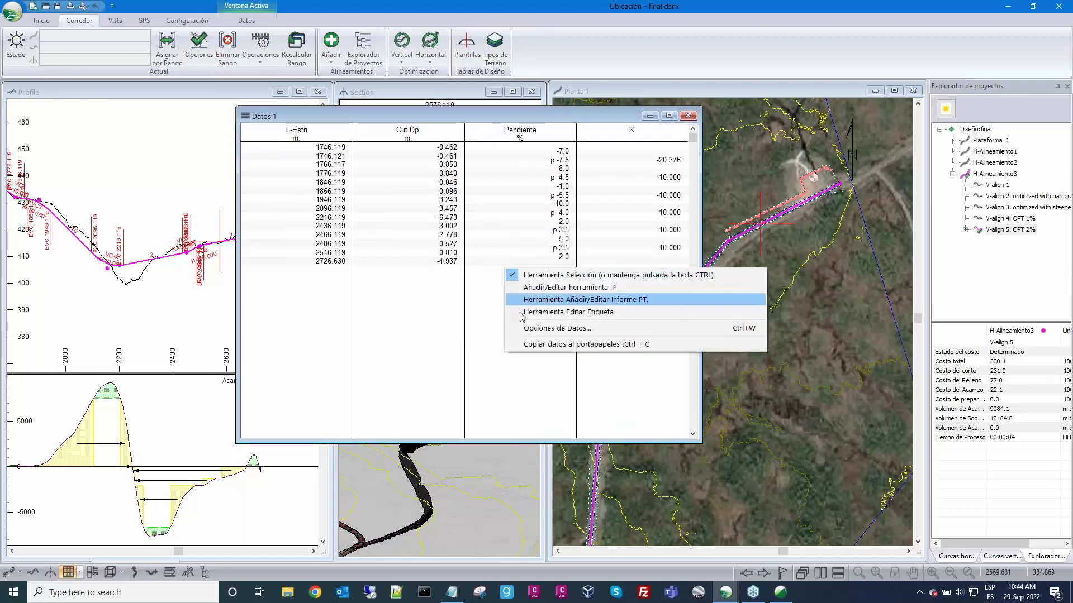
left_click(531, 330)
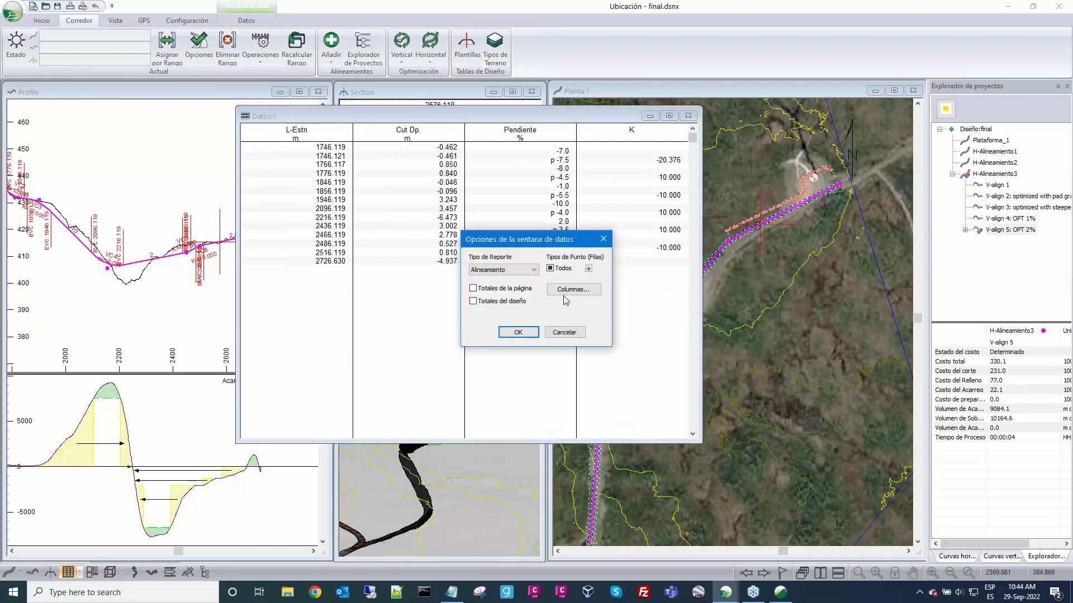
left_click(569, 289)
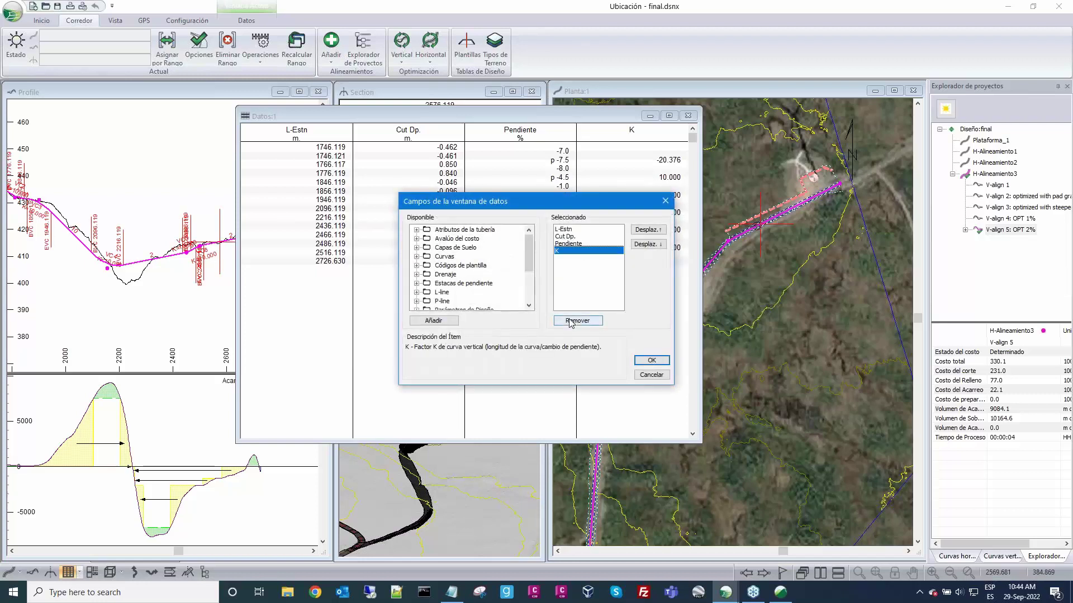
left_click(570, 322)
left_click(570, 322)
left_click(569, 322)
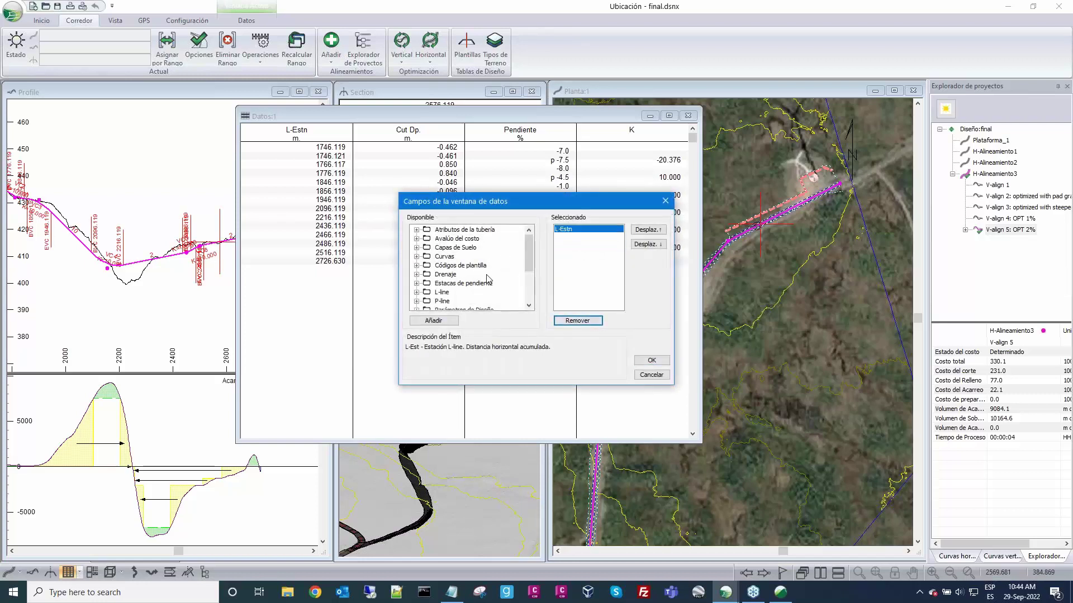
Step: Add the Cut V. and Rellenar V. columns from Volúmenes Generales to the data window's selected fields
left_click(529, 305)
left_click(529, 306)
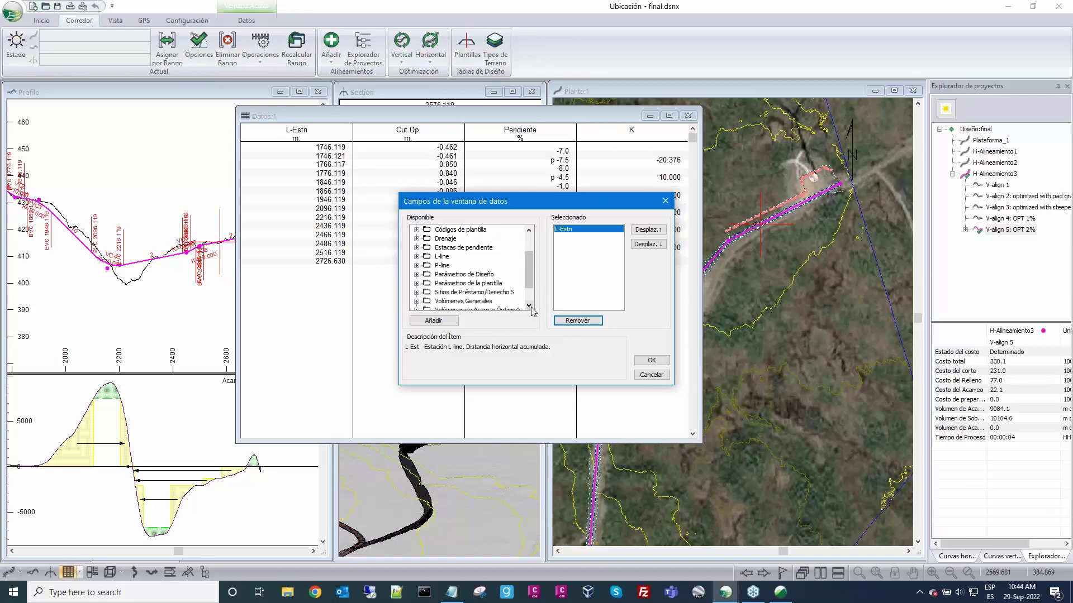
left_click(528, 306)
left_click(528, 306)
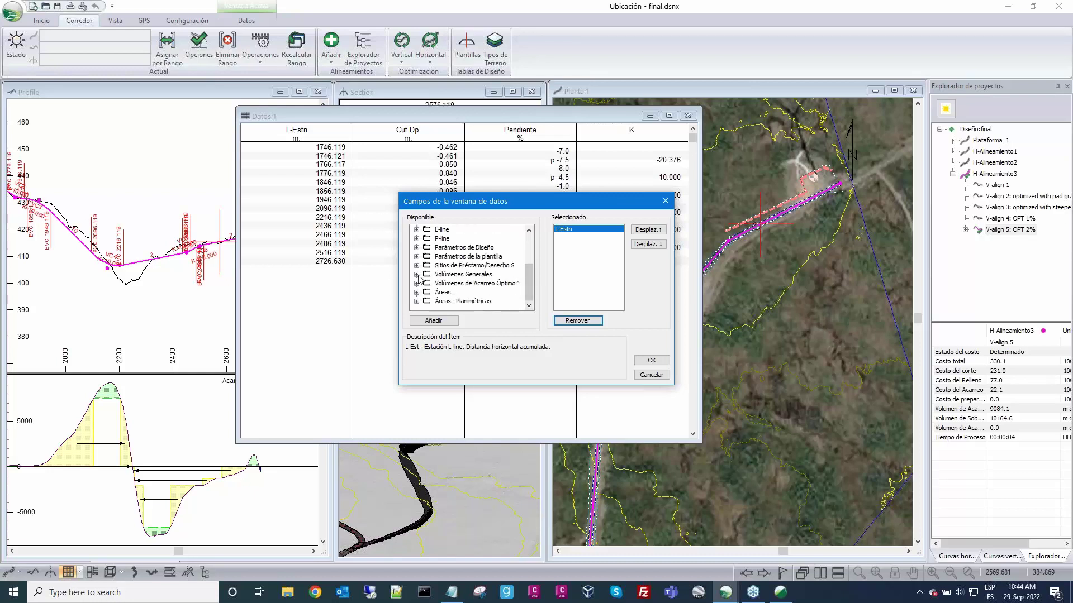
left_click(416, 275)
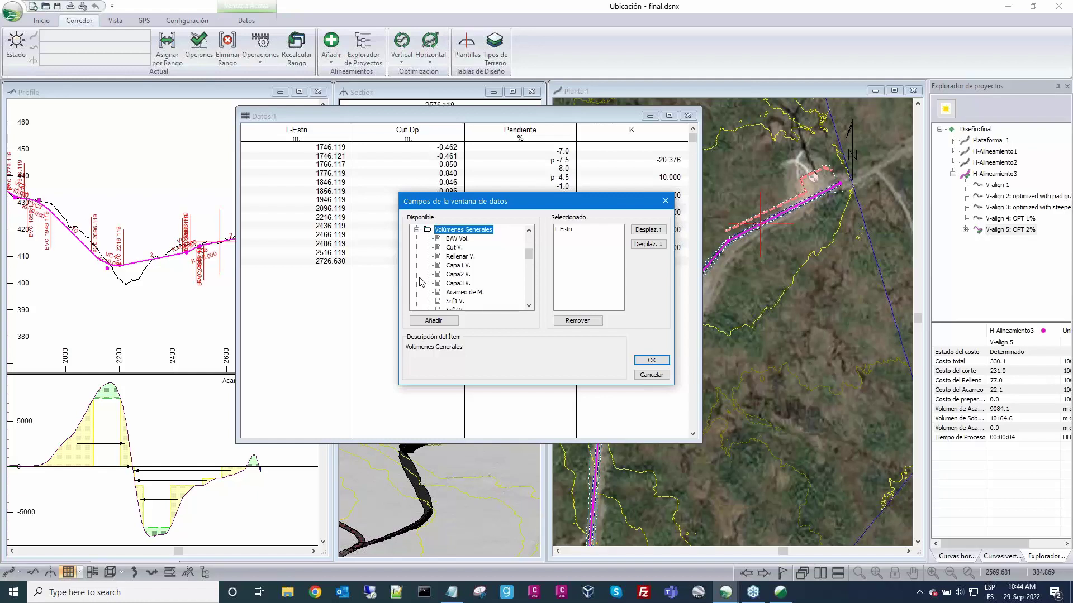
double_click(457, 249)
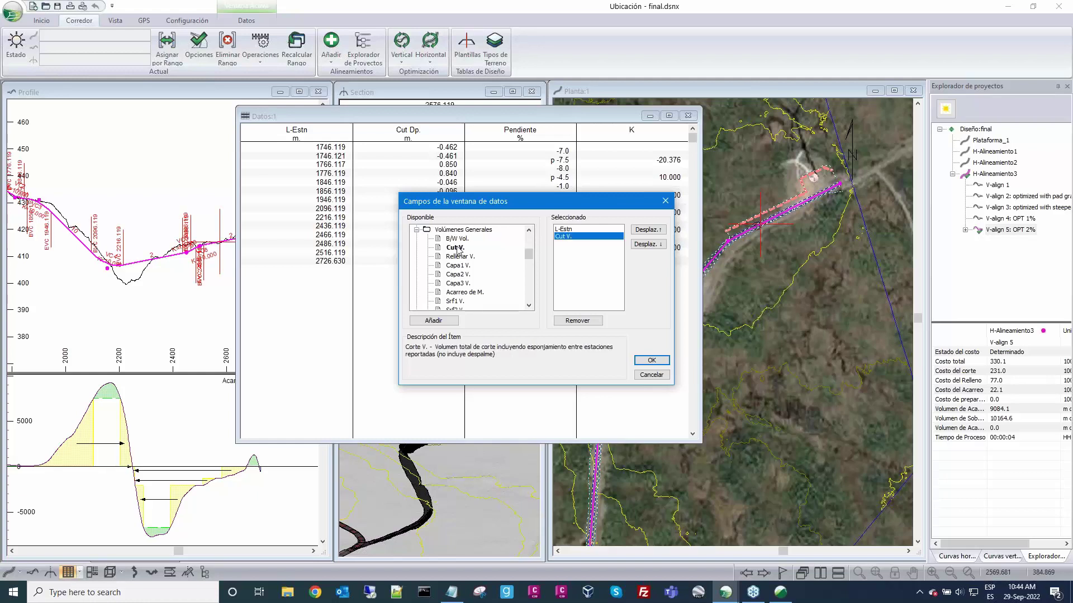
double_click(455, 257)
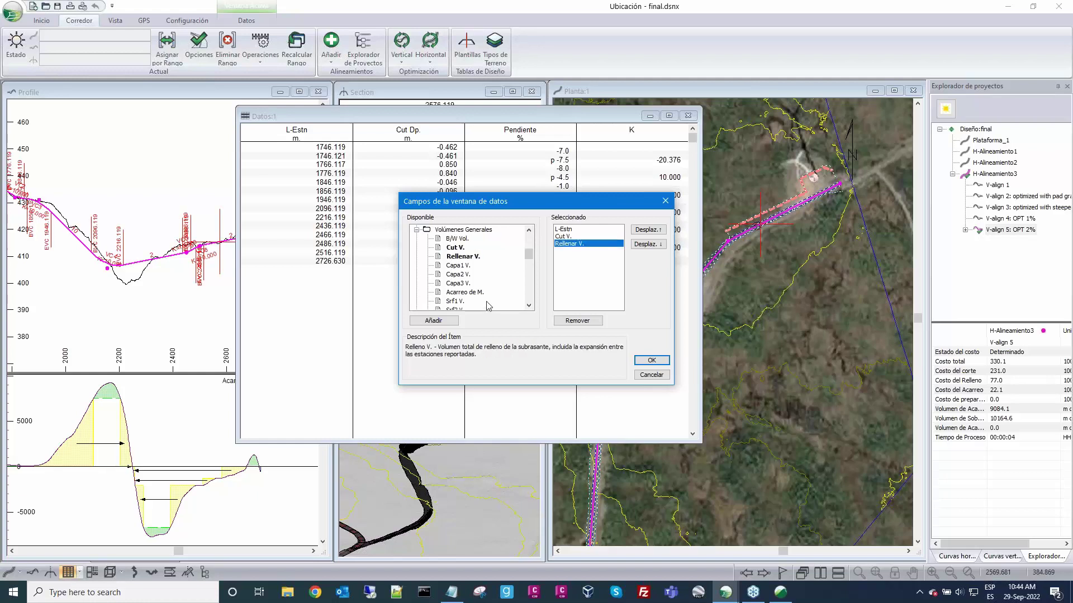
Step: Add the Srf1 V. and Srf4 V. layer volume columns and confirm the data window's field selection
scroll(488, 299, "down", 1)
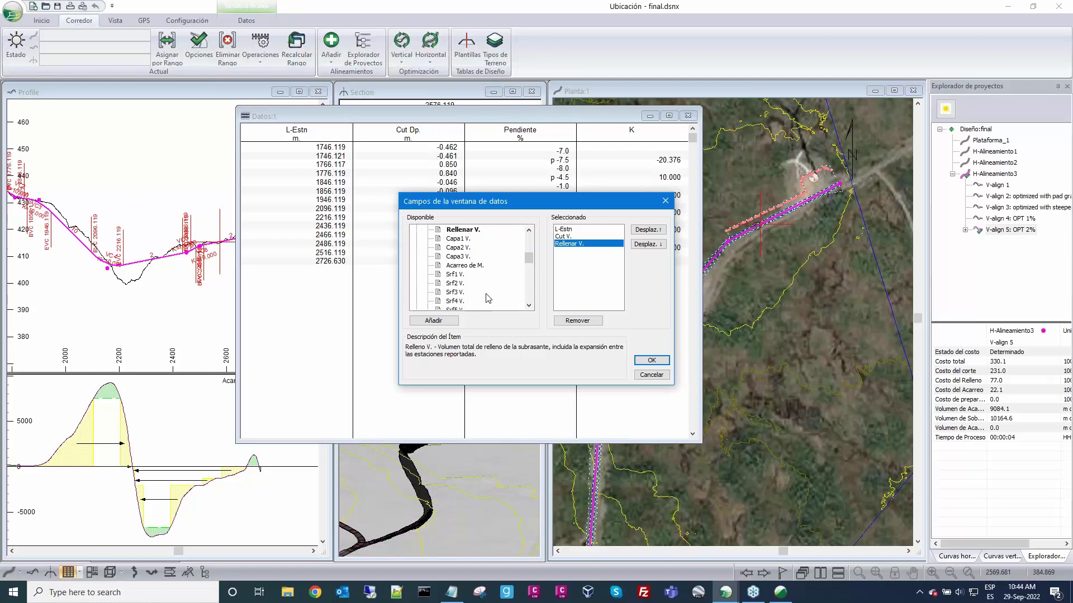
double_click(454, 275)
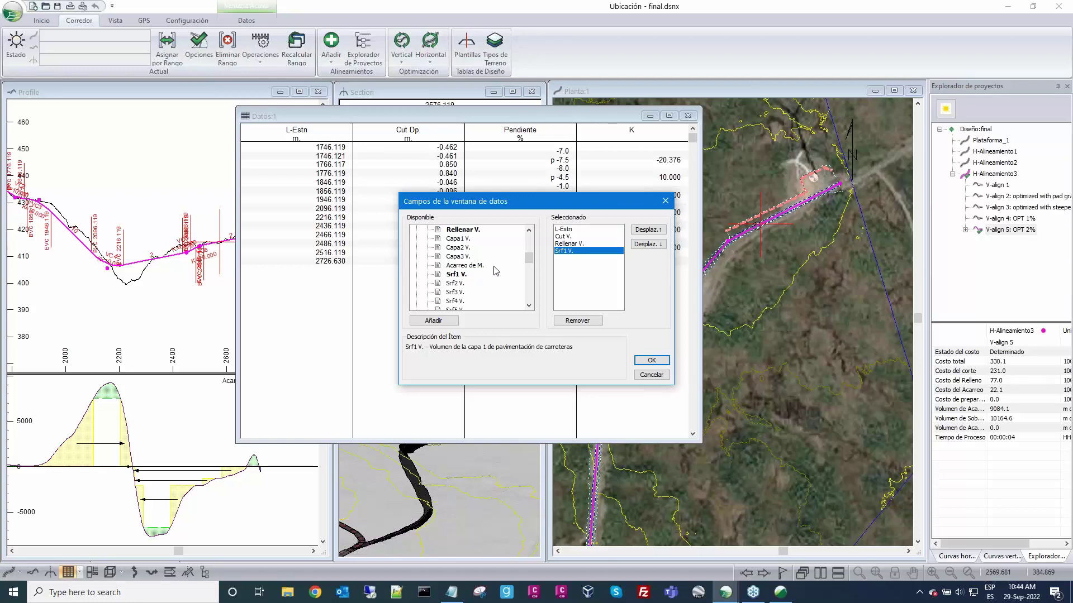
scroll(495, 271, "down", 1)
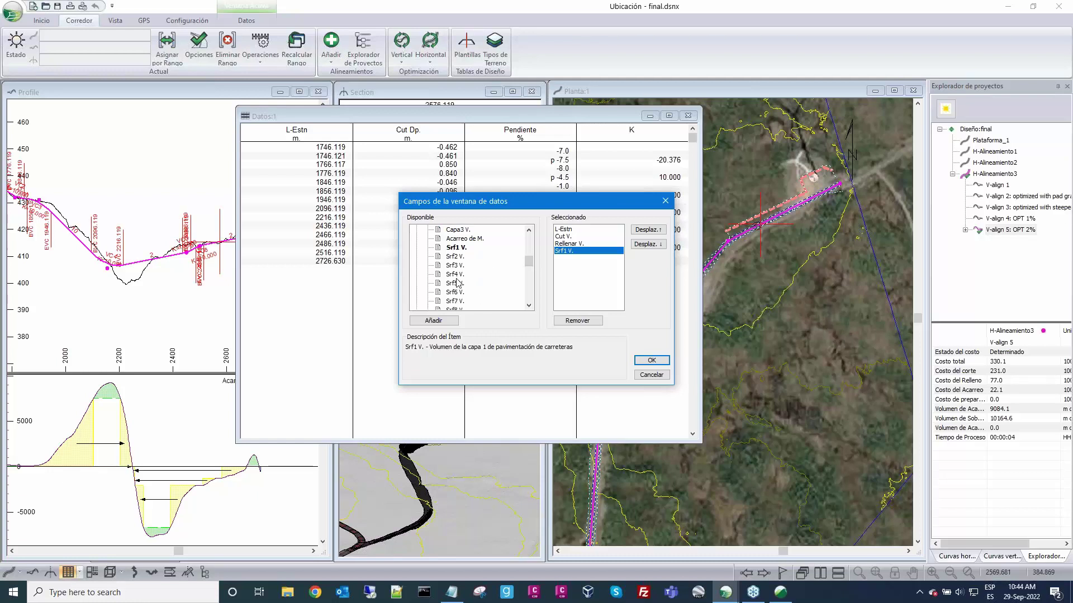
double_click(456, 275)
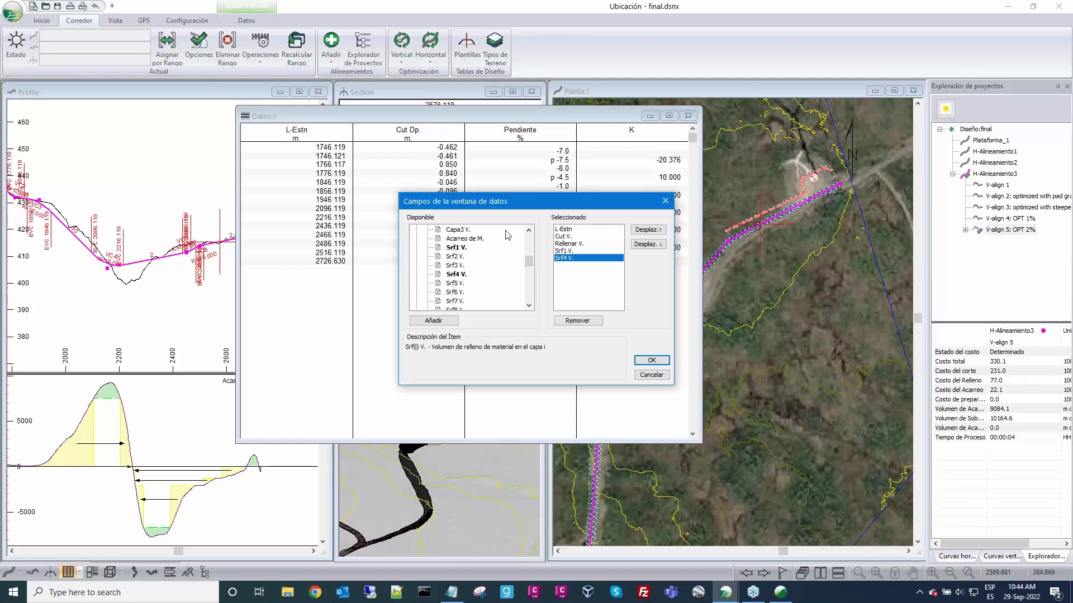
left_click_drag(527, 206, 470, 195)
left_click(594, 350)
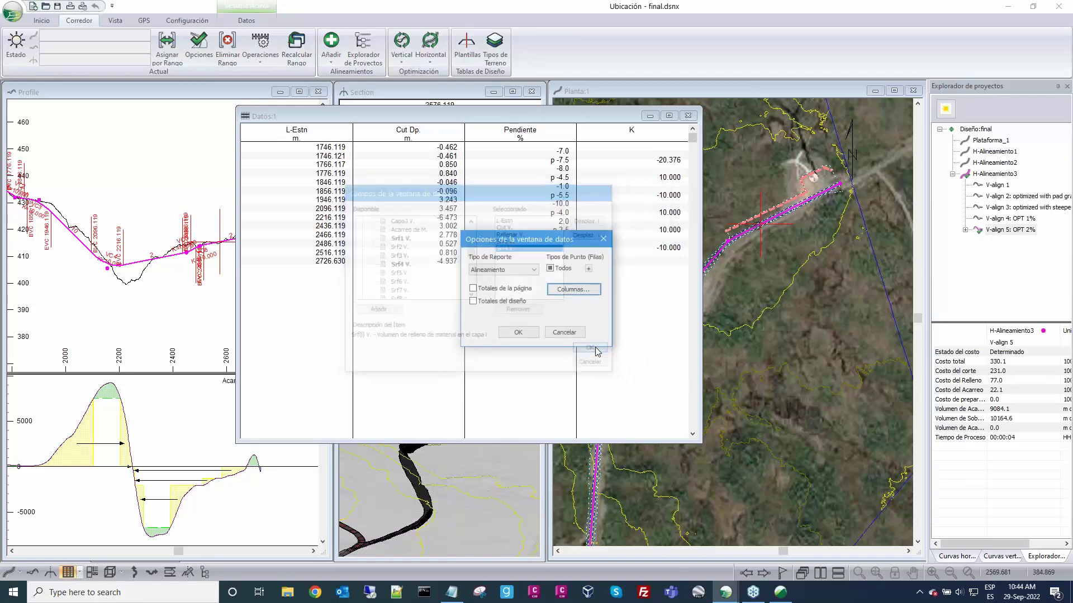
Step: Restrict the report rows to Puntos 2 de autointervalos (20.000m.) and apply the data window options
left_click(550, 269)
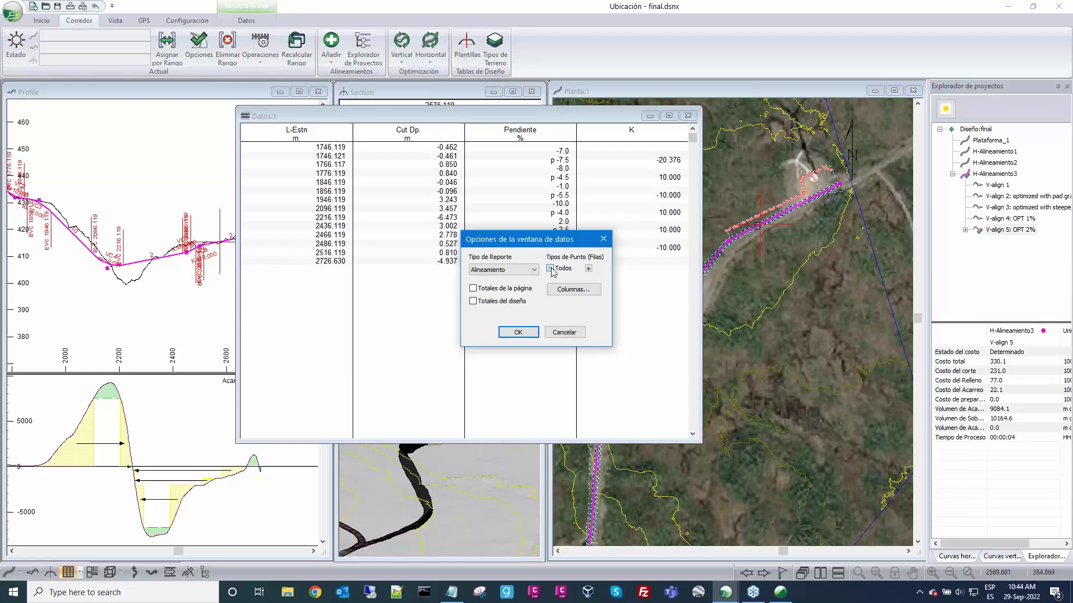
left_click(589, 269)
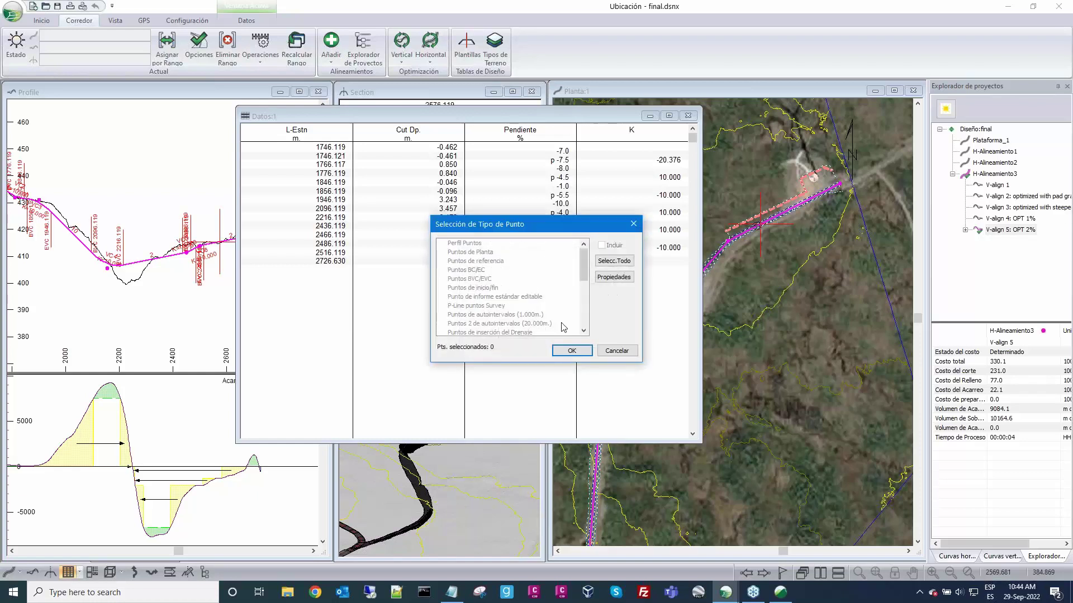
left_click(540, 325)
left_click(572, 351)
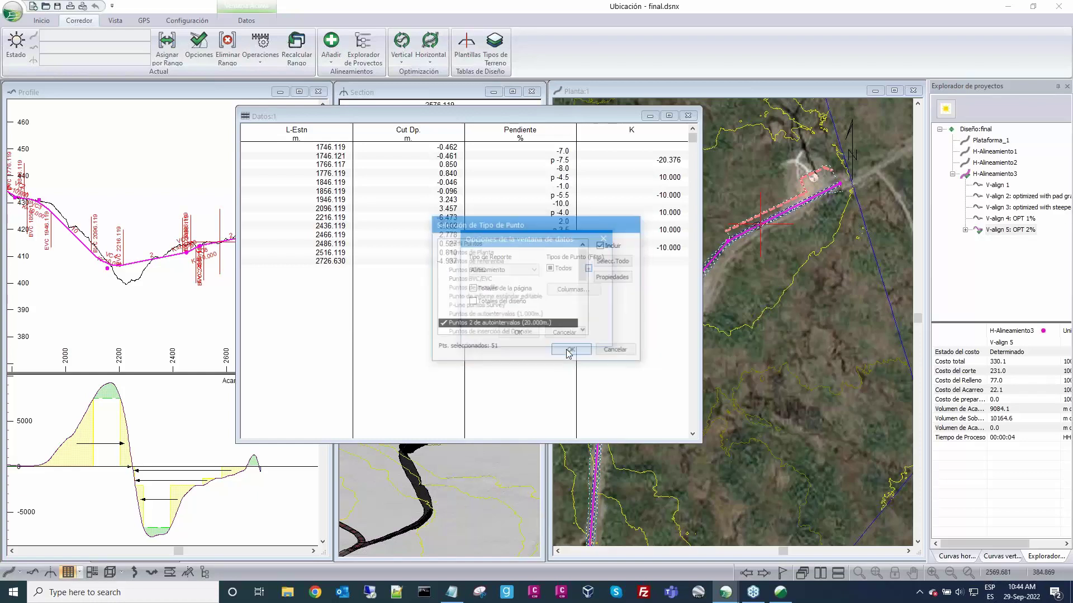
left_click(518, 332)
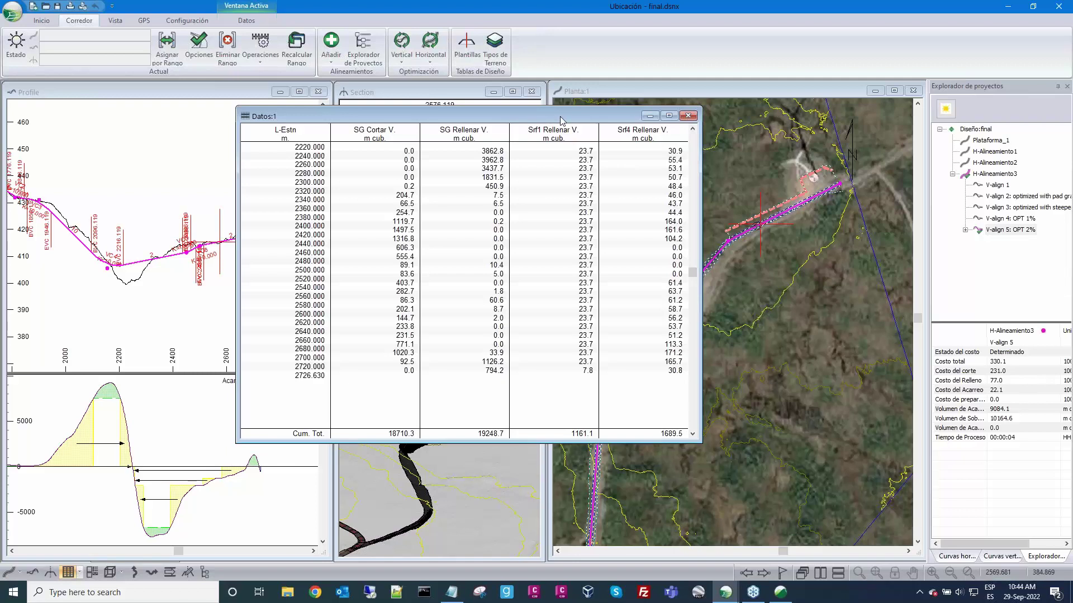
Step: Move the data window clear of the plan view and set the current point to station 2140.000
left_click_drag(561, 121, 419, 129)
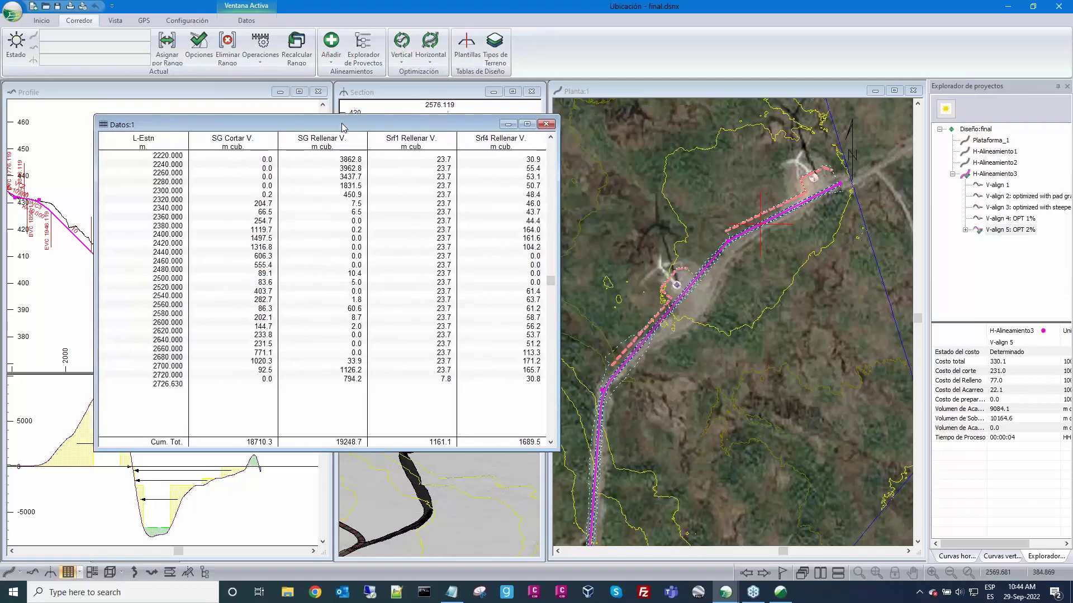
left_click_drag(342, 127, 306, 115)
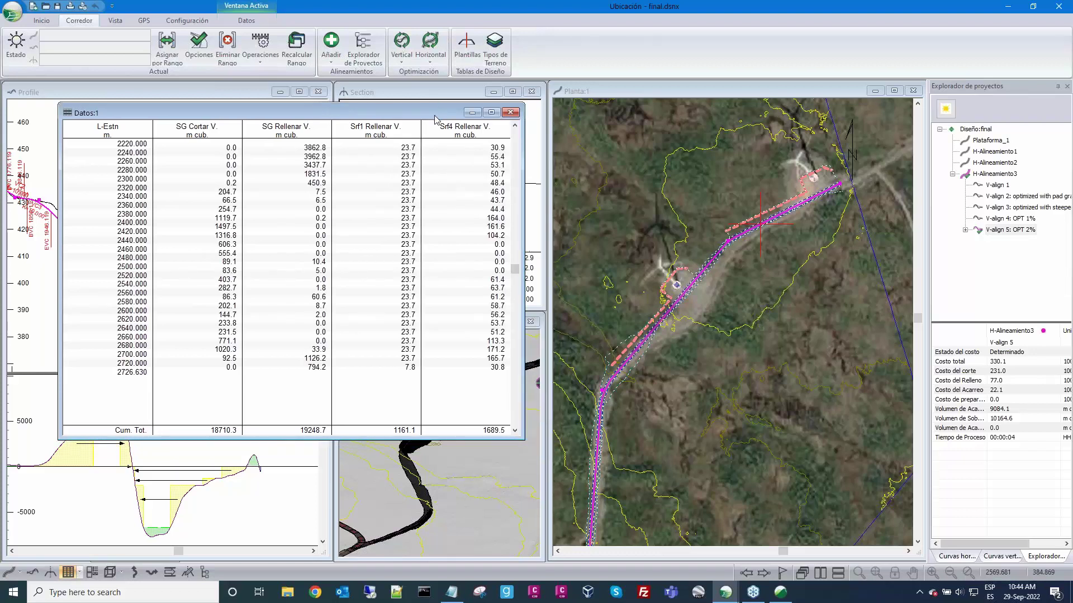
left_click_drag(434, 119, 445, 163)
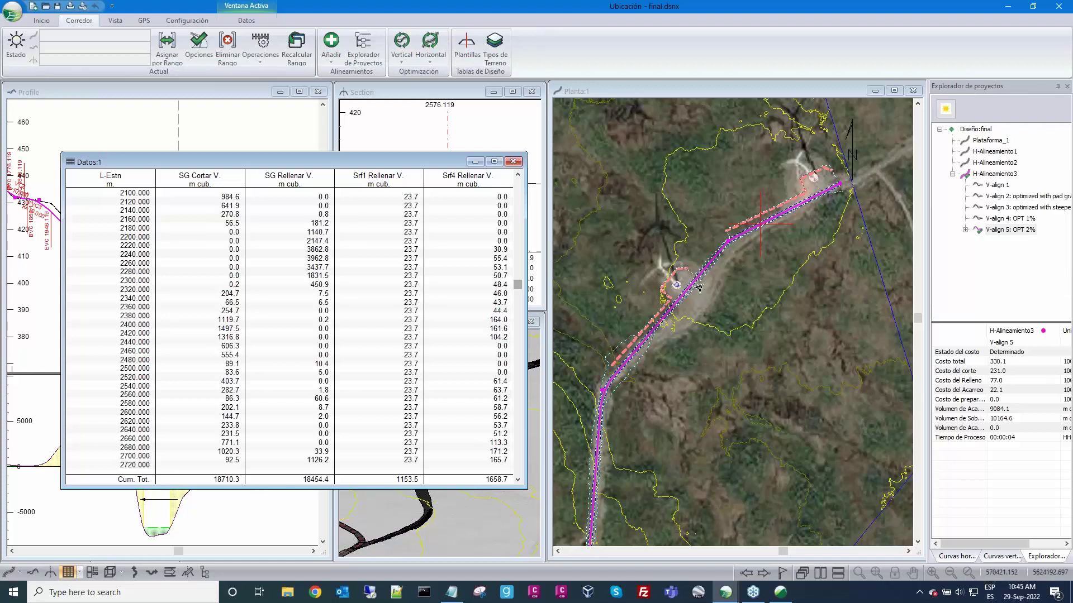
left_click(712, 259)
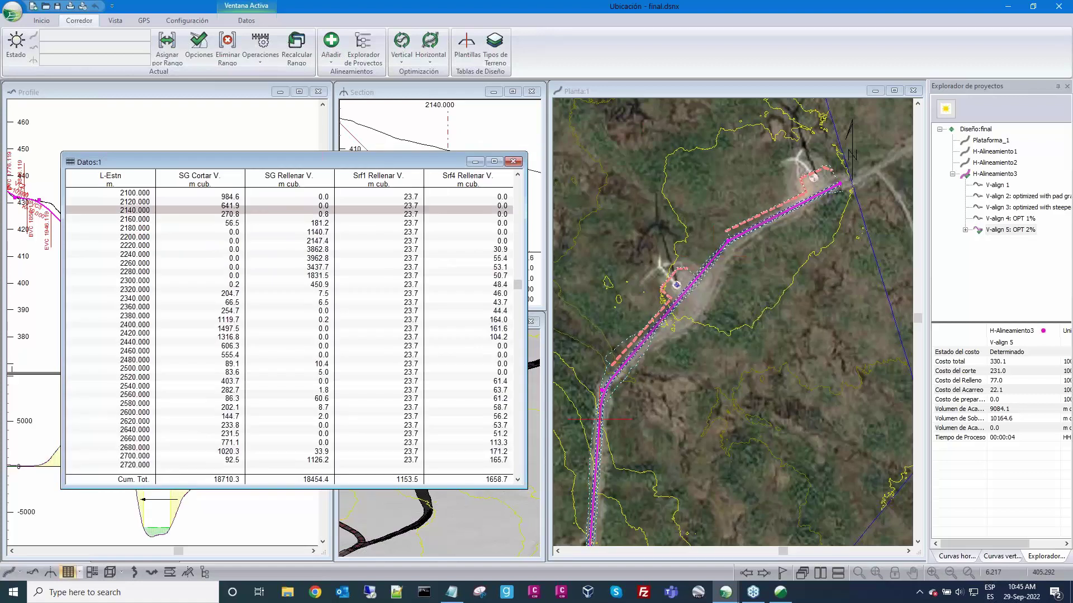
left_click_drag(426, 156, 425, 107)
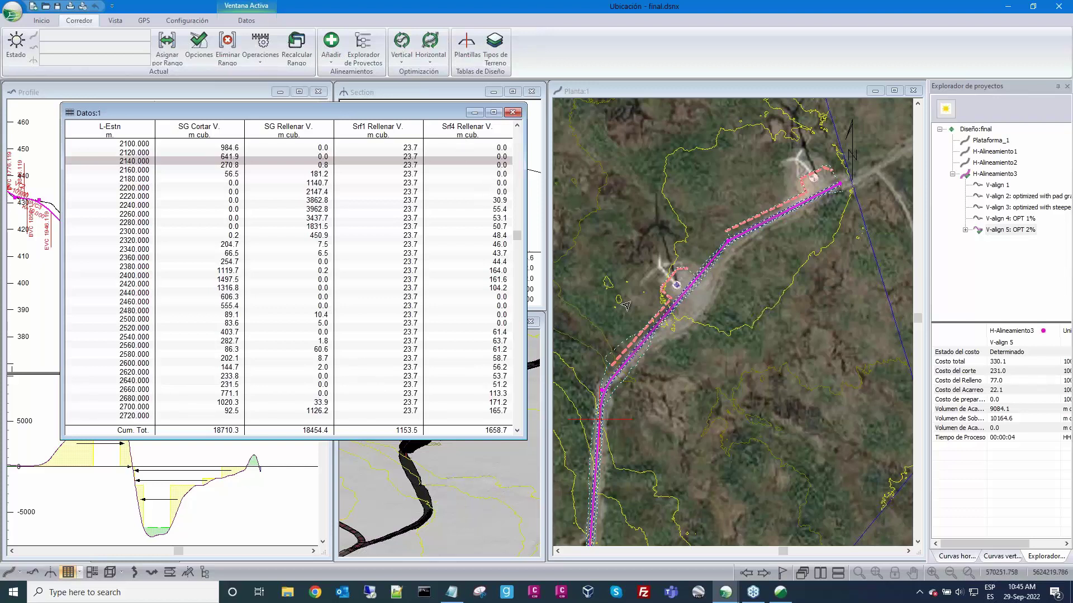
Step: Move the current point to station 2400.000 and examine its volumes against the turbine platform in plan
mouse_move(597, 423)
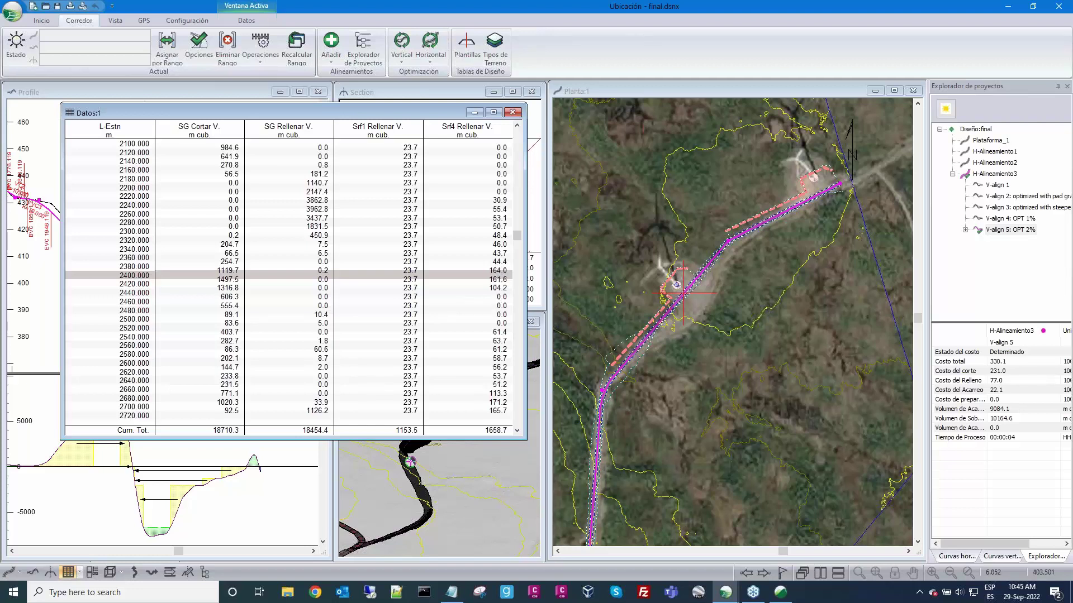
scroll(702, 323, "up", 2)
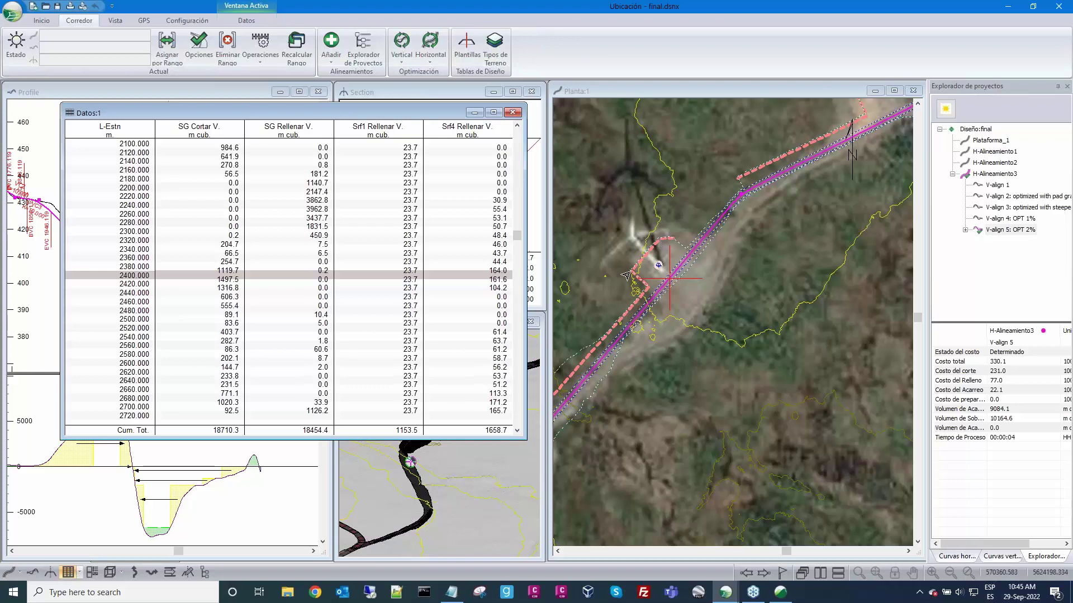
mouse_move(663, 243)
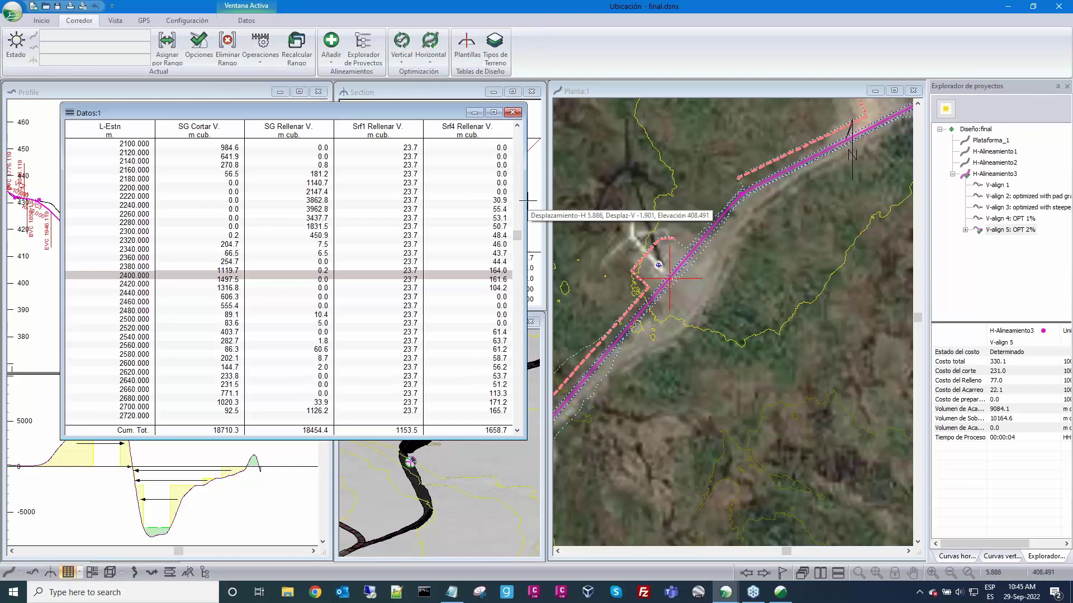
Step: Minimize the data window and inspect the turbine platform and road from a lower angle in the 3D view
left_click(474, 113)
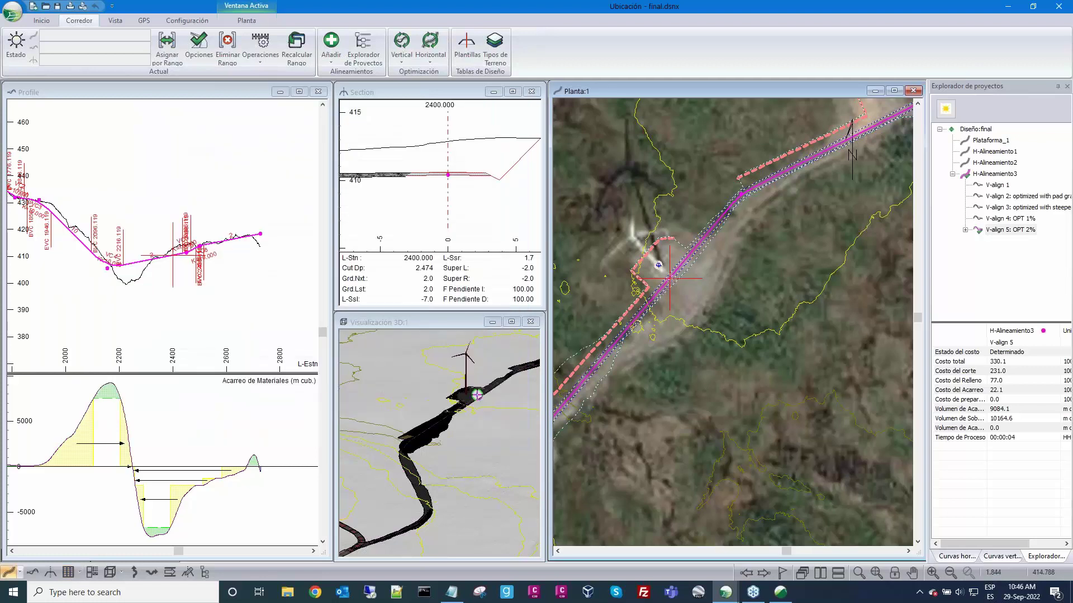
left_click_drag(475, 385, 455, 419)
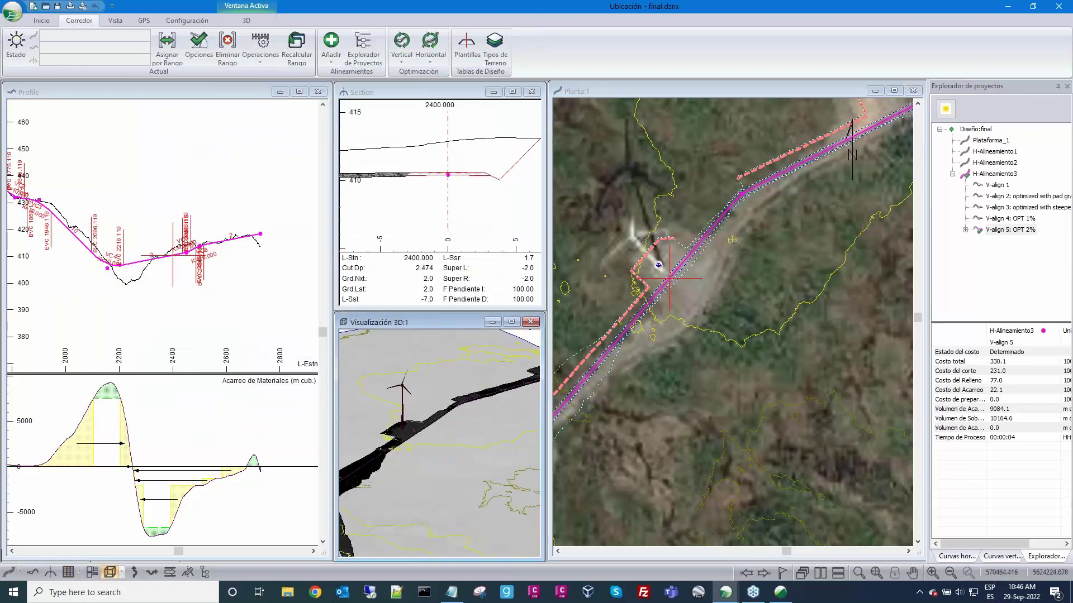
key("alt+f")
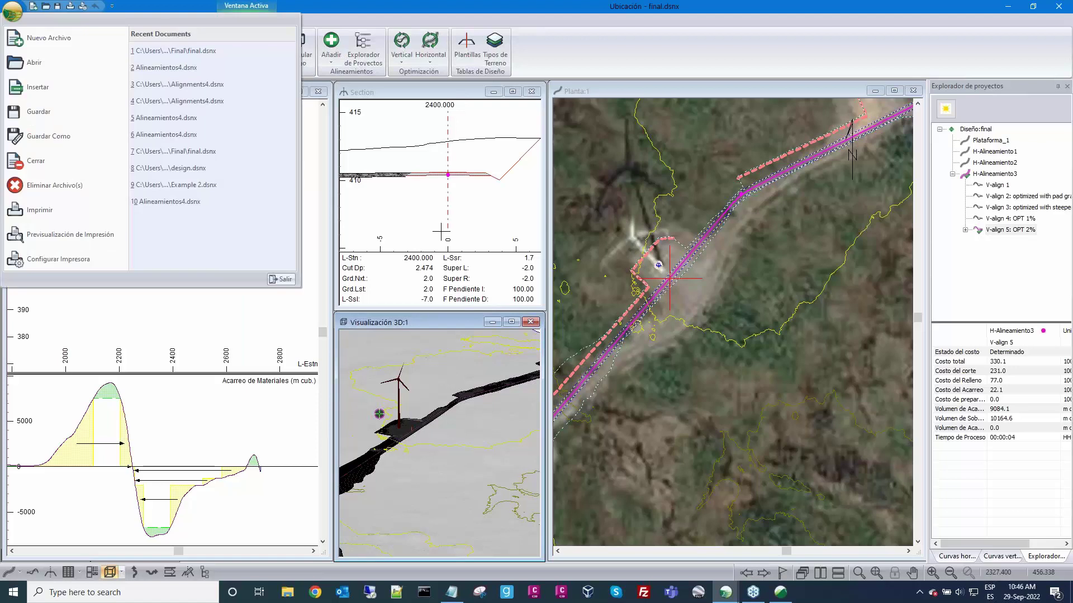
left_click(416, 216)
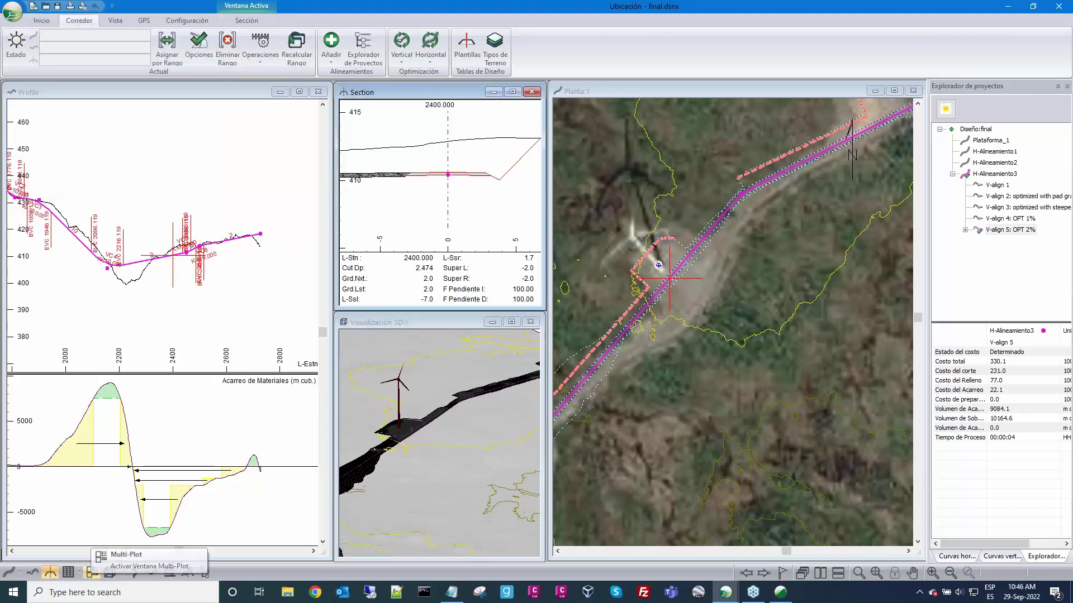
Step: Open the Multi-Plot sheet layout and set its page size to 864 mm x 559 mm
left_click(91, 573)
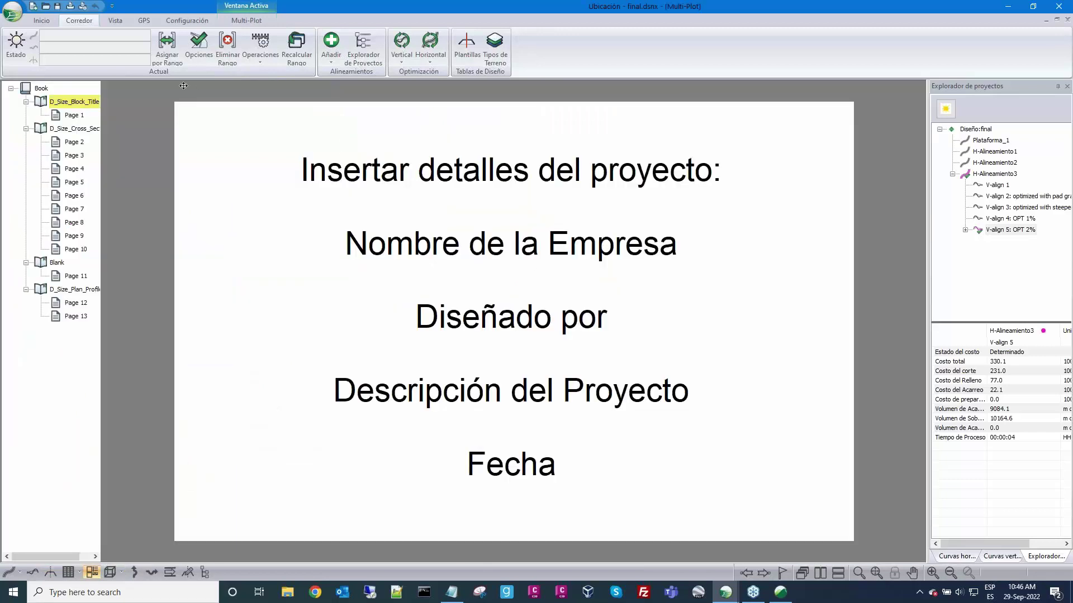
left_click(241, 21)
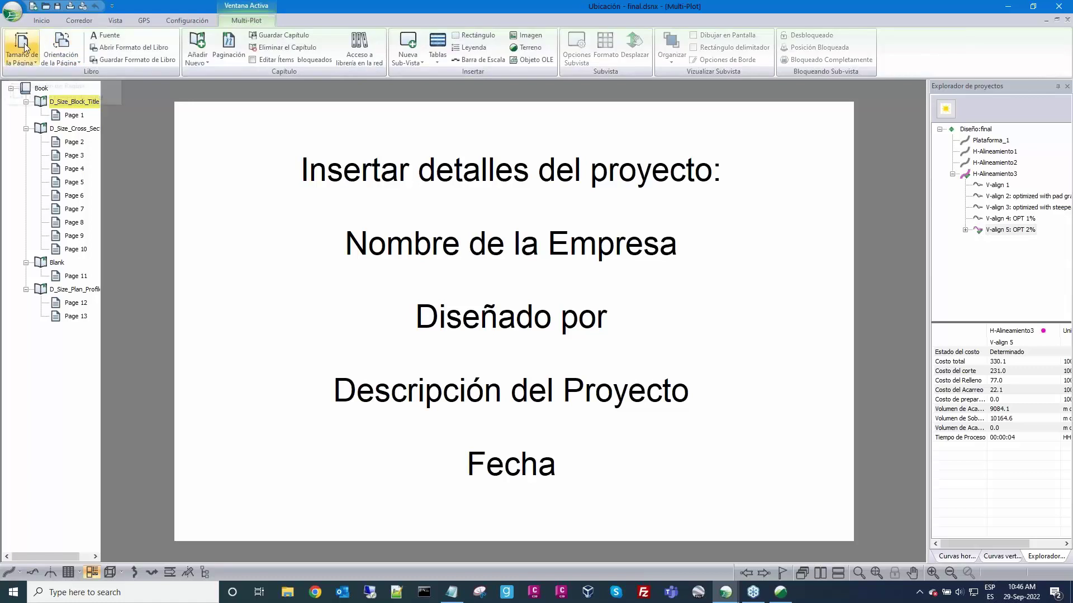
left_click(23, 50)
left_click(42, 148)
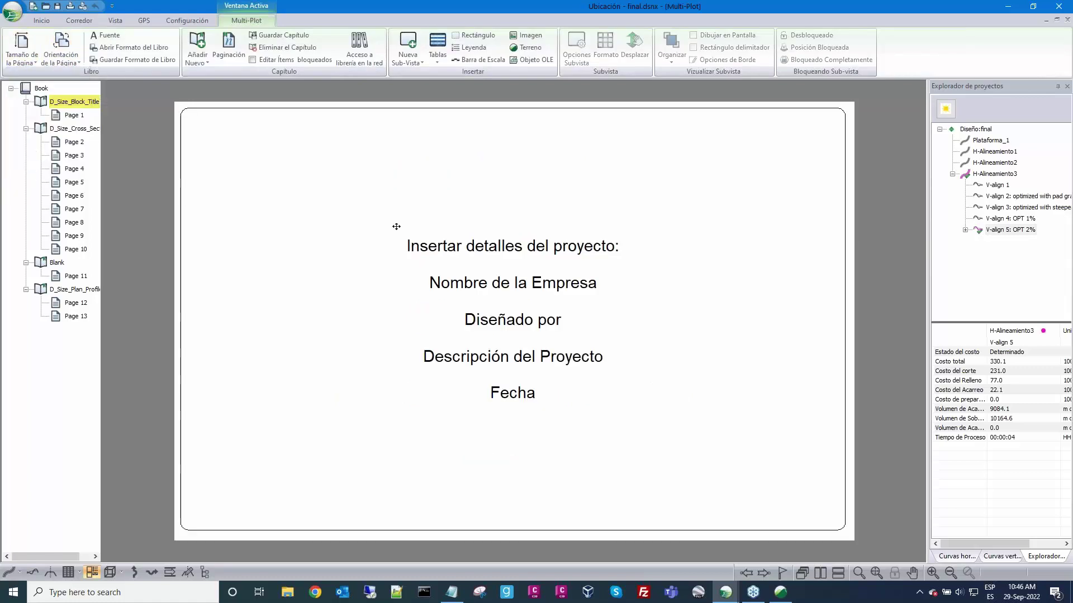
Step: Display the cross-section chapter and check which library chapters are available for the current page size, without adding any
left_click(73, 129)
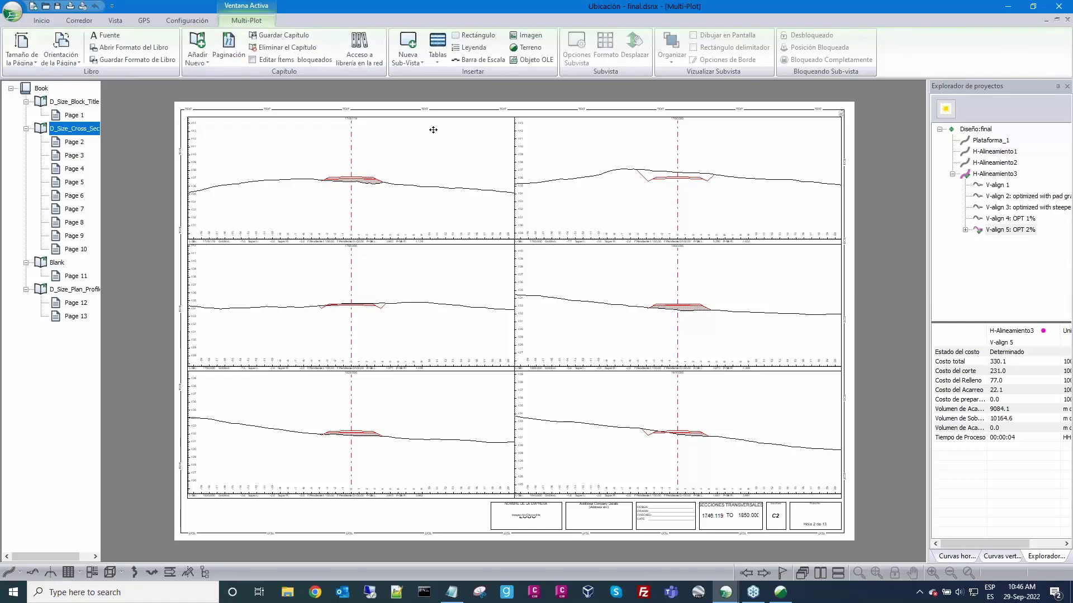
left_click(360, 48)
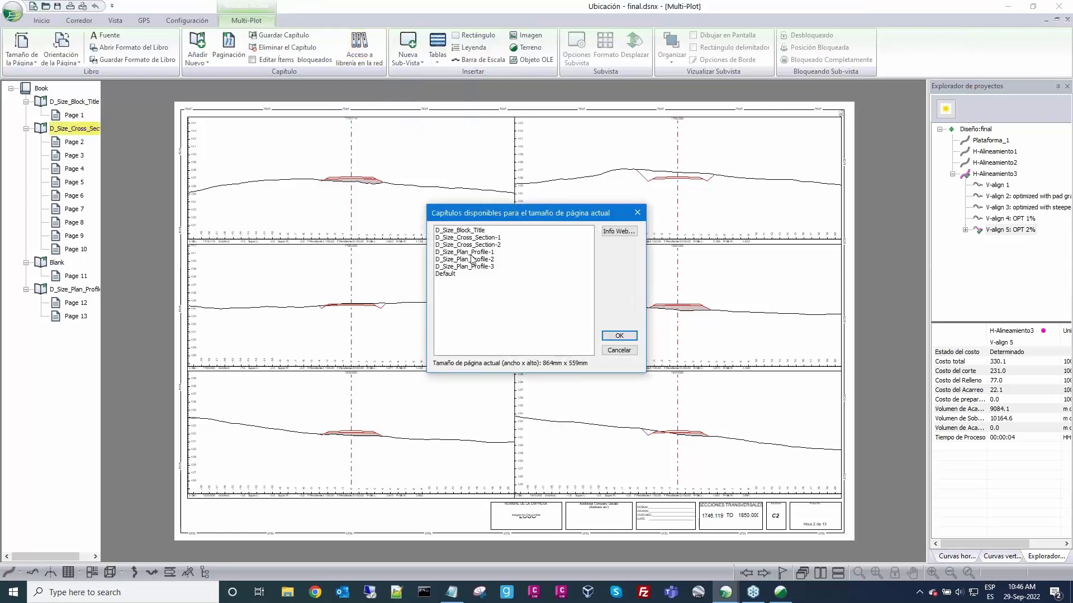
left_click(619, 350)
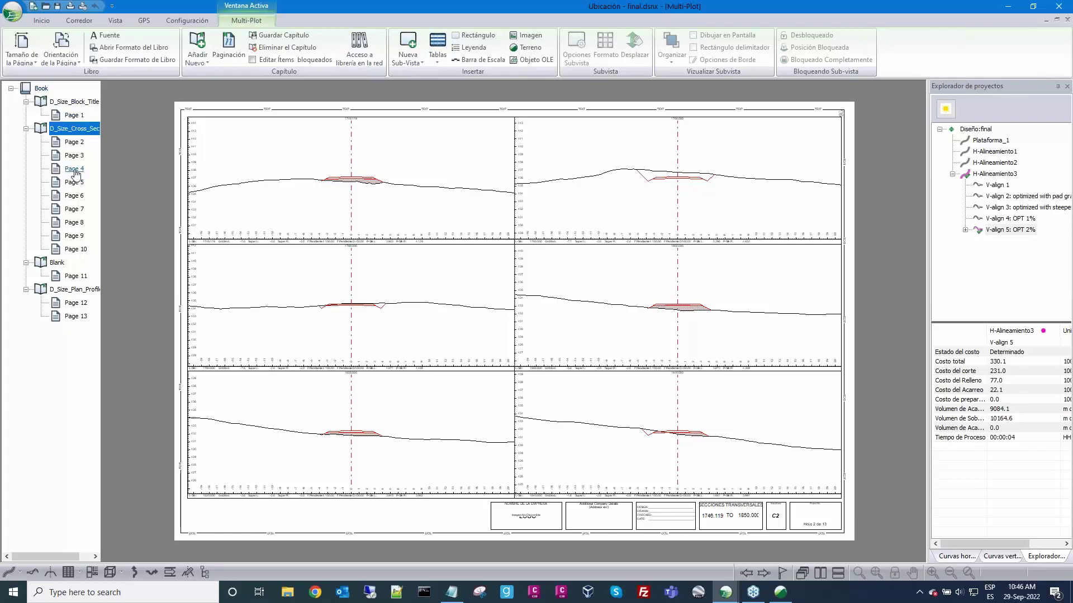
Step: Review the cross-section sheets on pages 2 and 9 and the plan and profile sheet on page 12
left_click(74, 142)
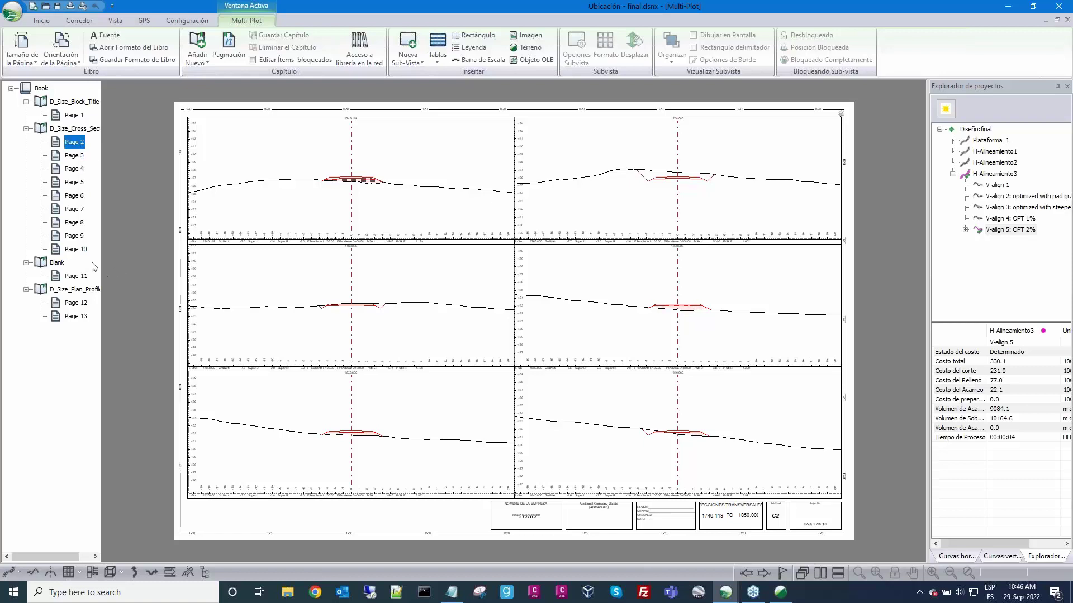
left_click(73, 236)
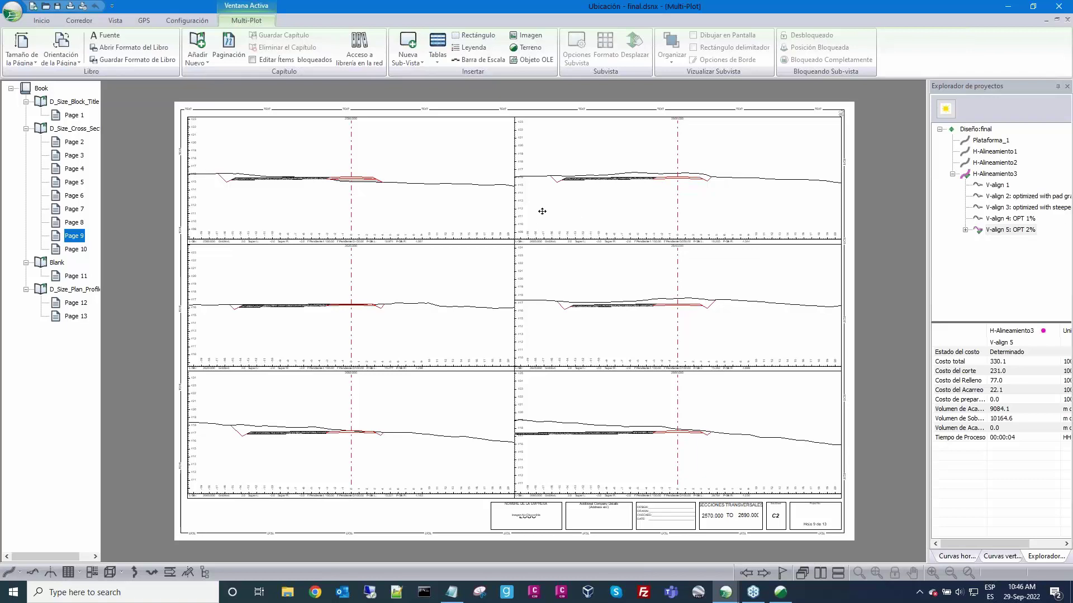
left_click(74, 303)
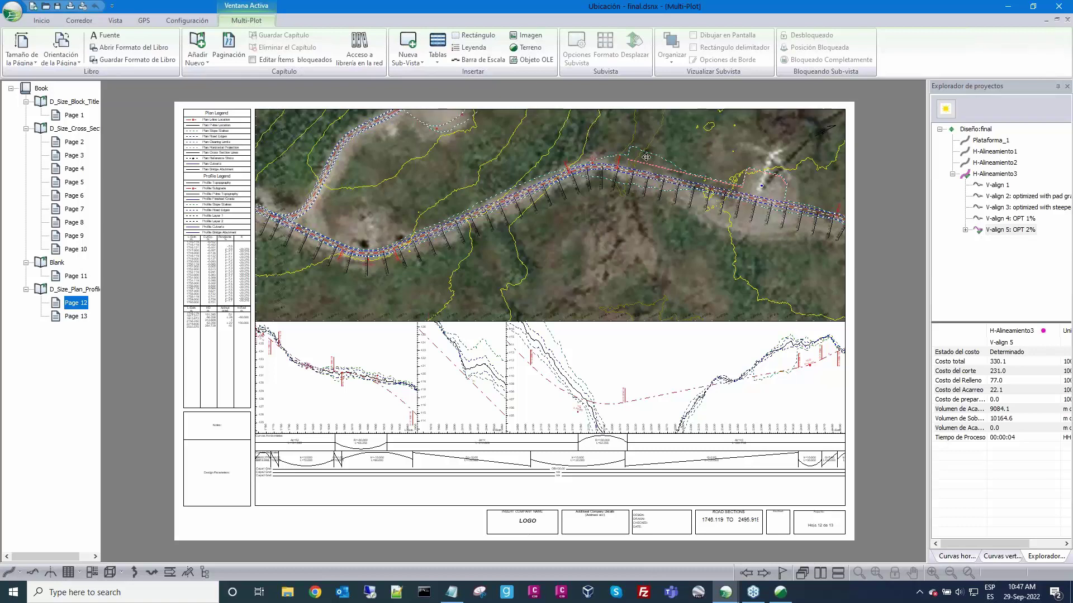
Step: Review the cross-section sheets on pages 10 and 9 of the book
left_click(71, 250)
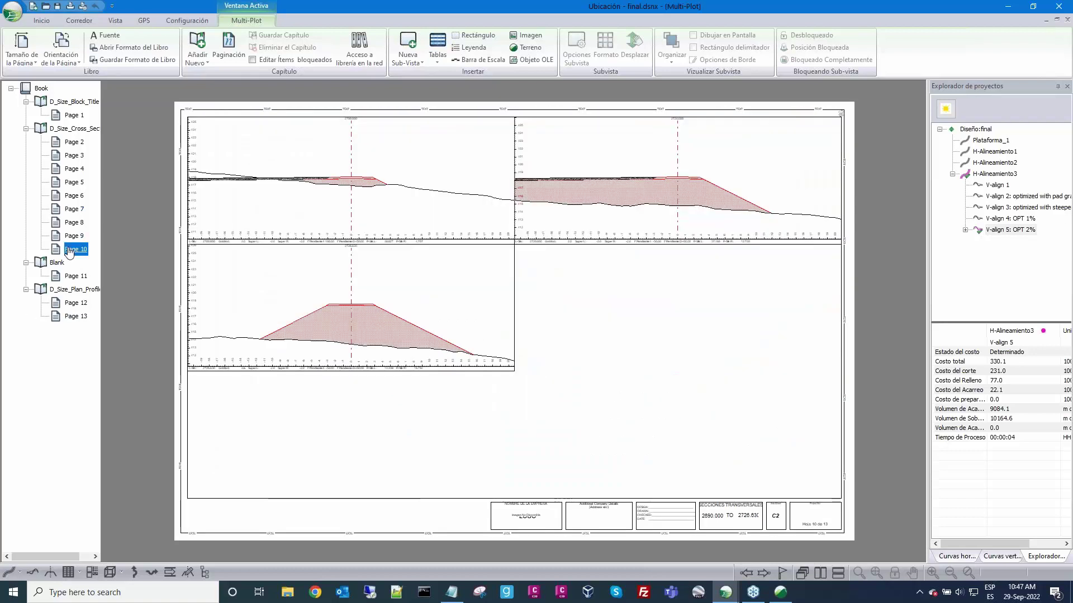
left_click(72, 237)
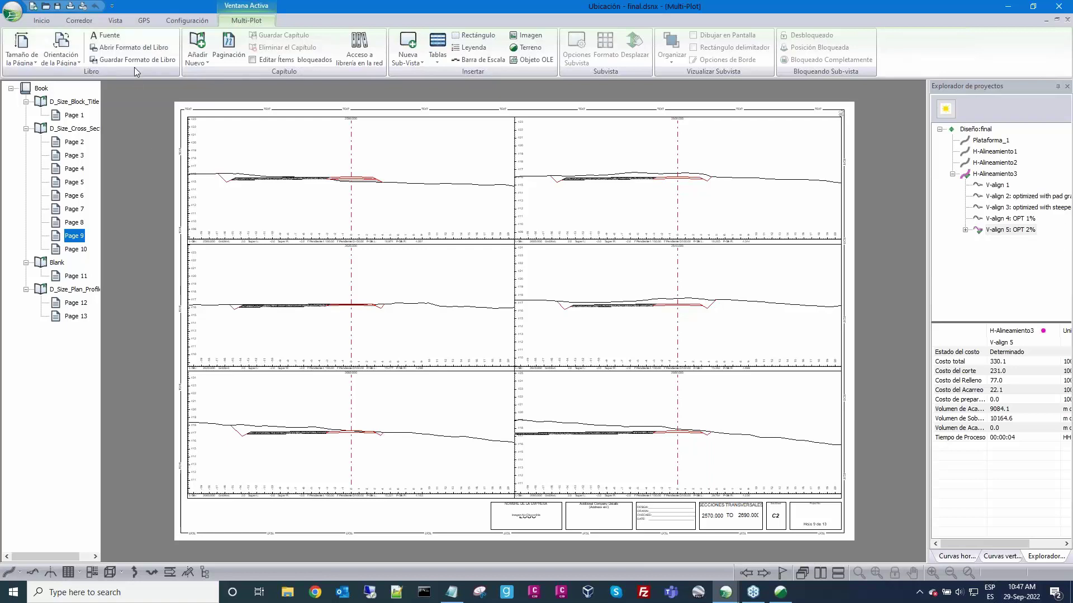
Step: Load the green_field.dlt screen format to bring back the profile, section, 3D and plan windows
left_click(115, 20)
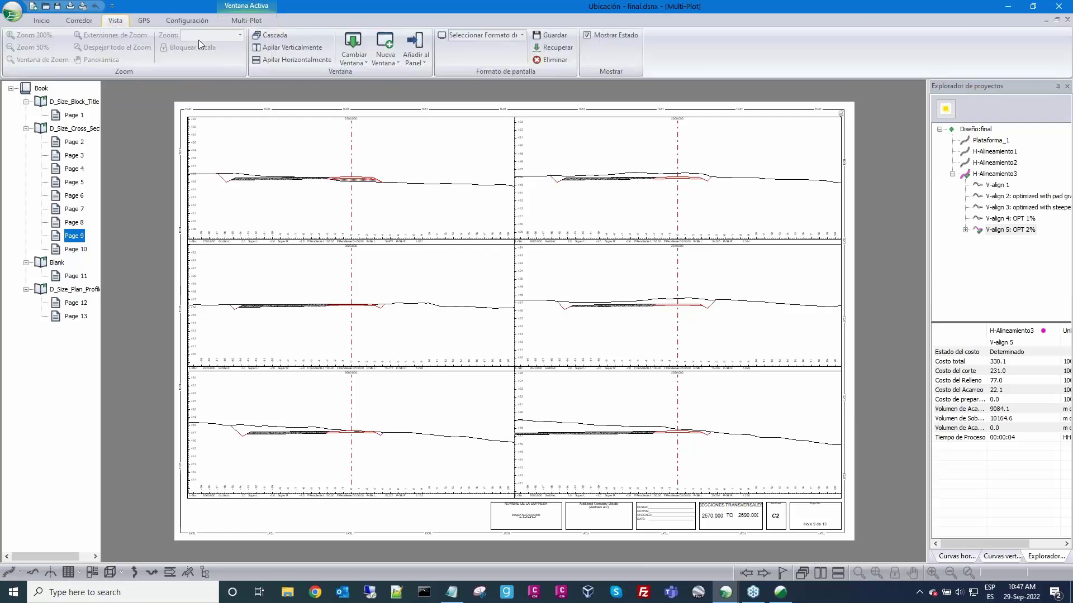
left_click(523, 36)
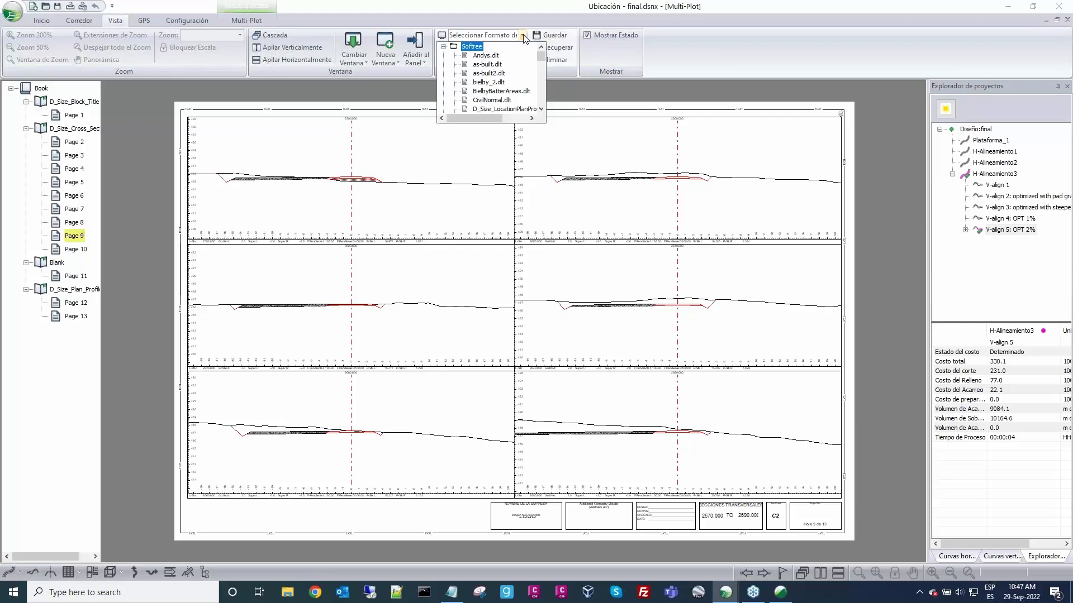
left_click(542, 109)
left_click(541, 110)
left_click(541, 109)
left_click(542, 110)
left_click(541, 110)
left_click(542, 110)
left_click(542, 109)
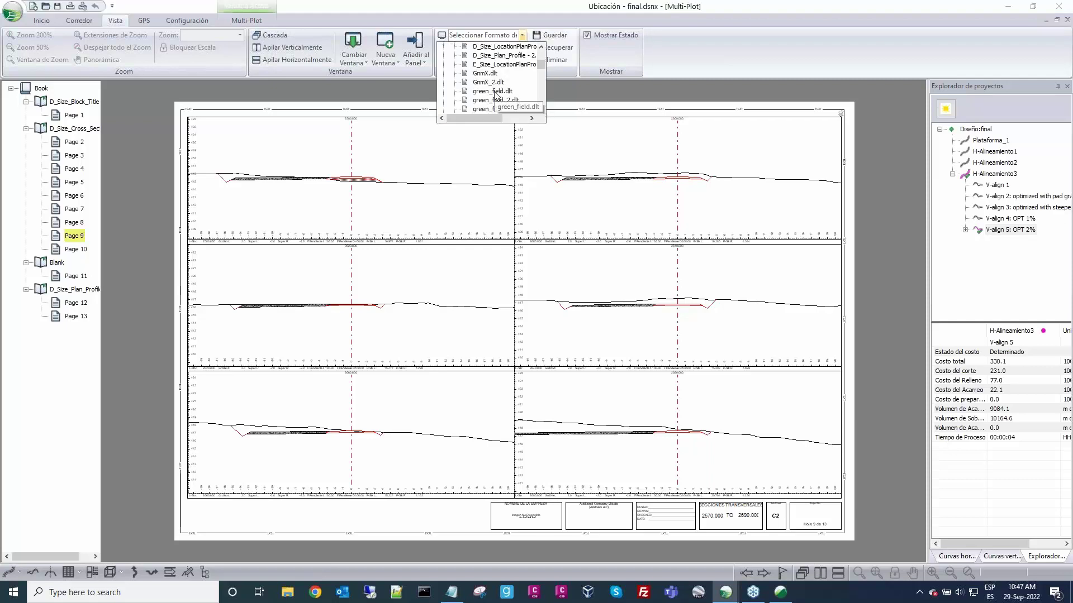
left_click(493, 91)
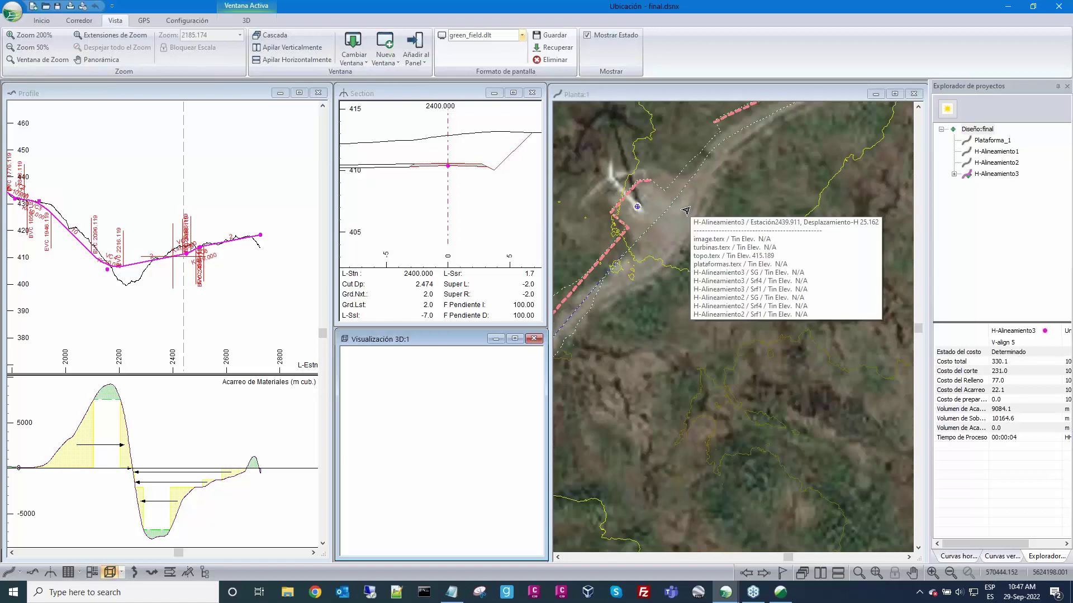
Step: Check the section at station 2400 and the materials list in the template editor, without changing anything
scroll(458, 226, "down", 2)
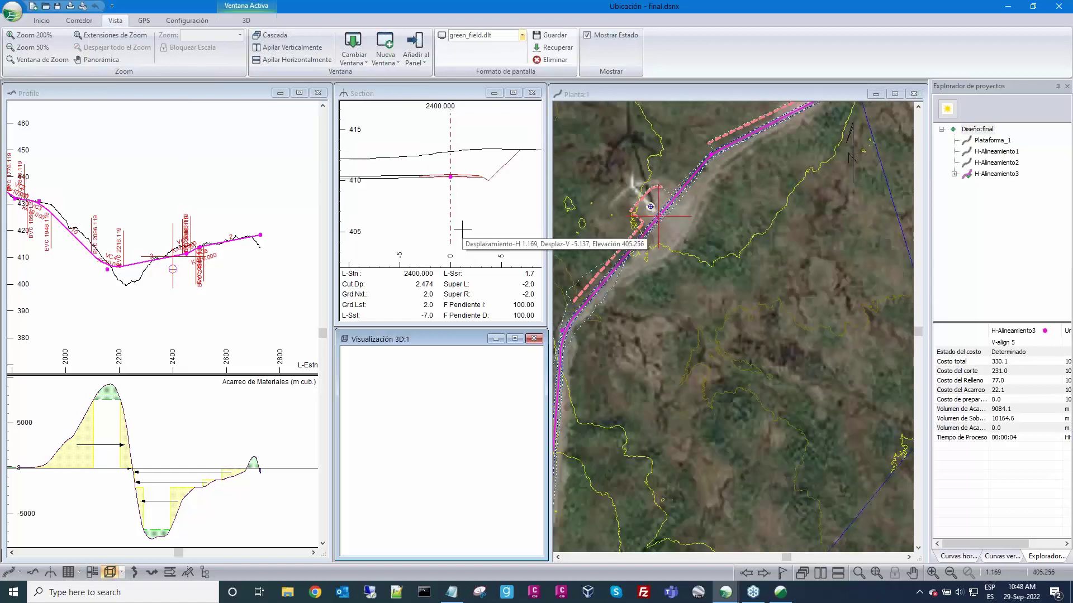
left_click(486, 230)
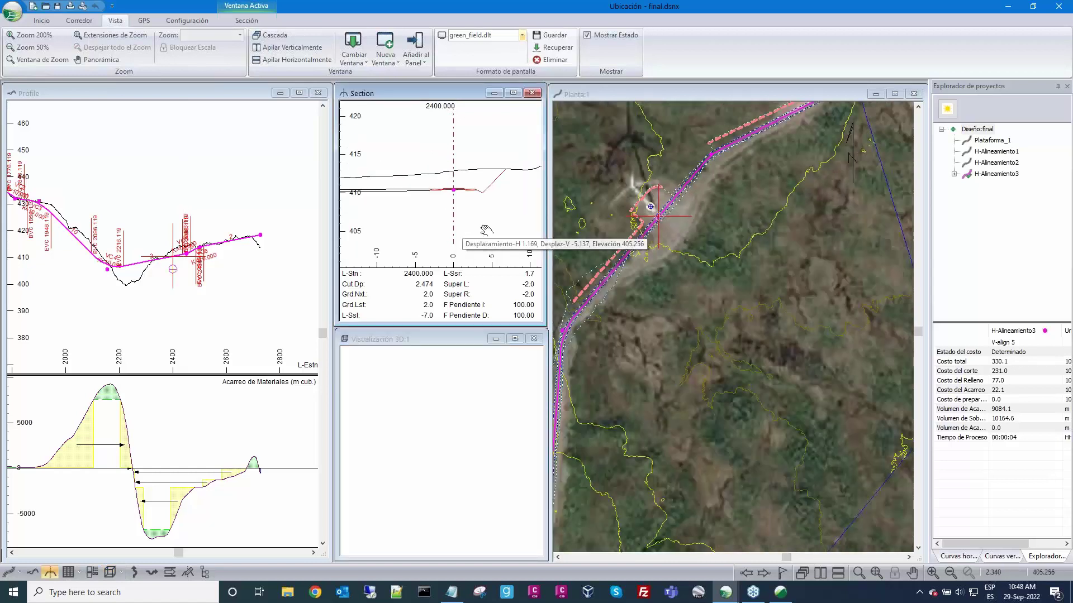
scroll(486, 230, "up", 1)
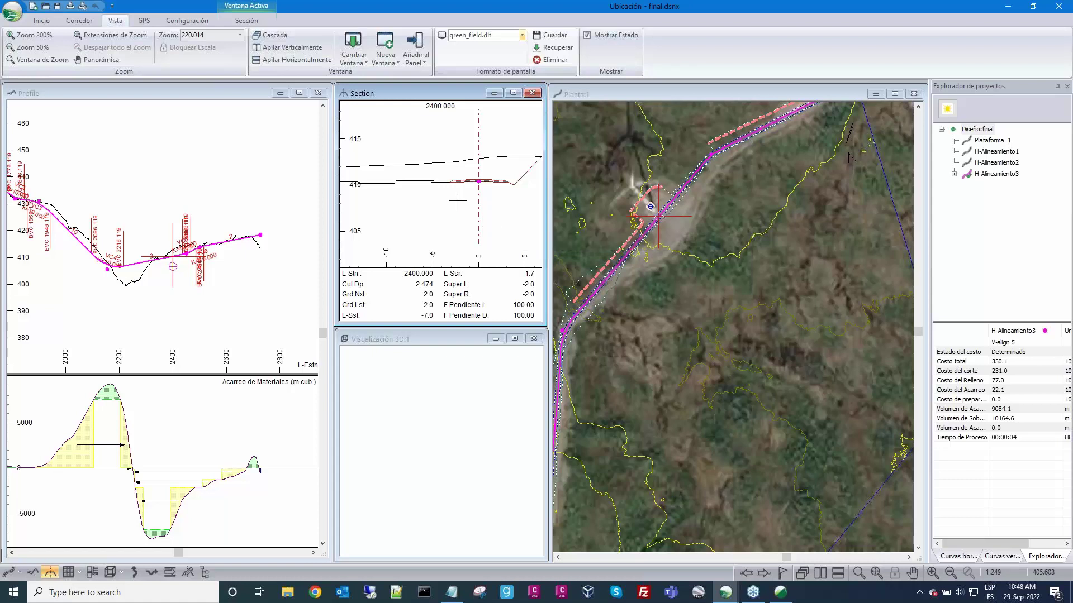
scroll(457, 200, "down", 1)
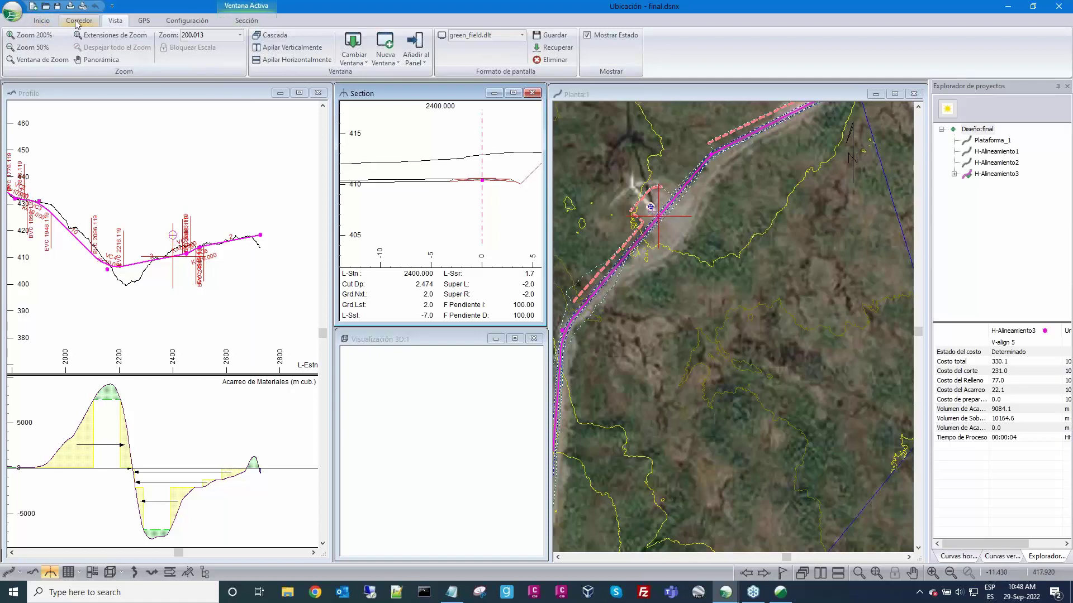
left_click(41, 21)
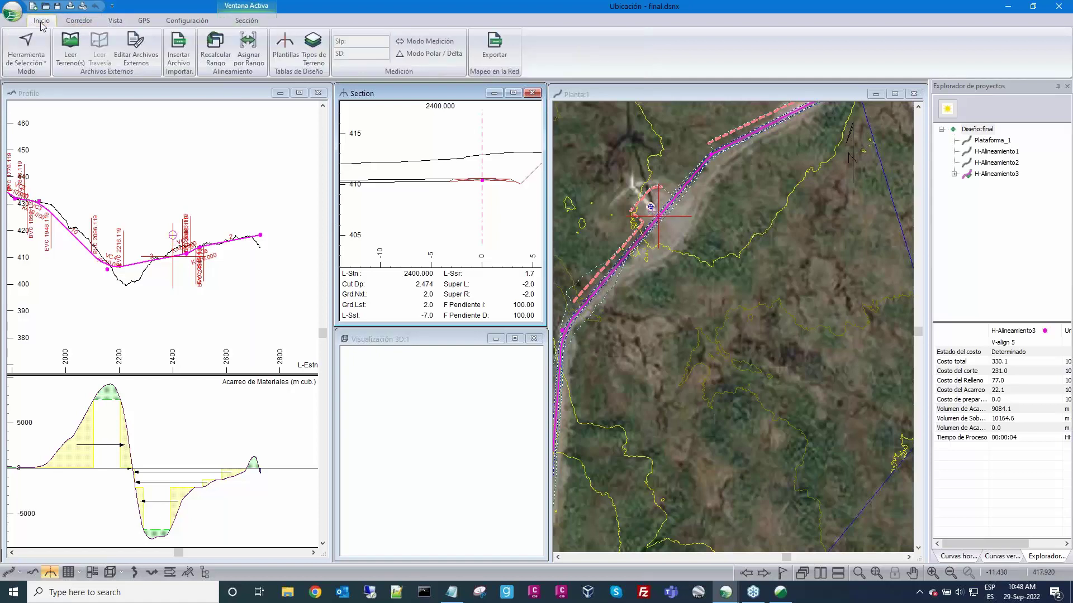
left_click(282, 43)
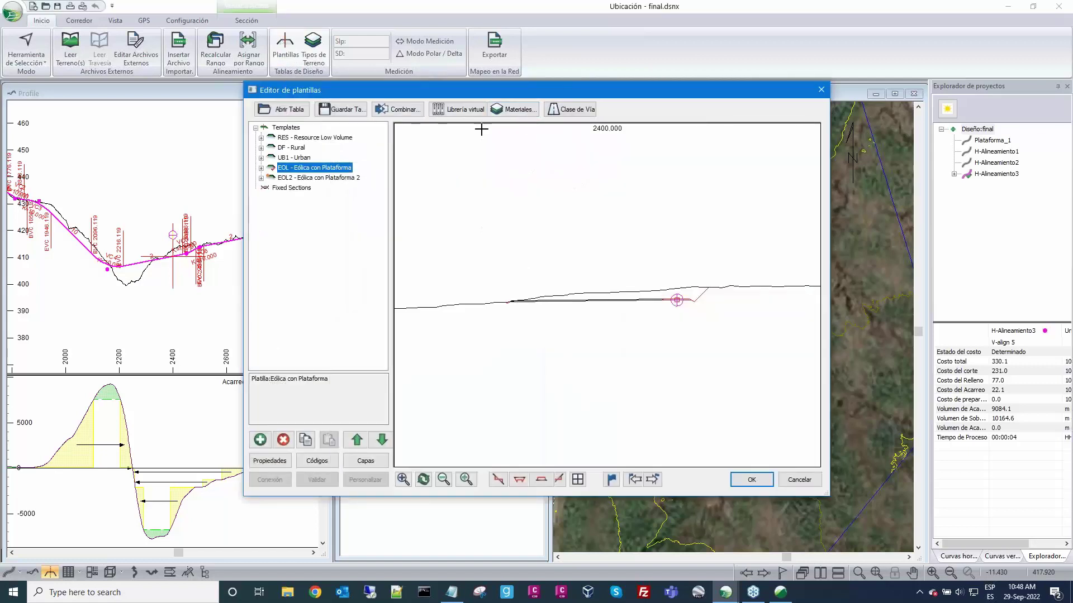
left_click(519, 109)
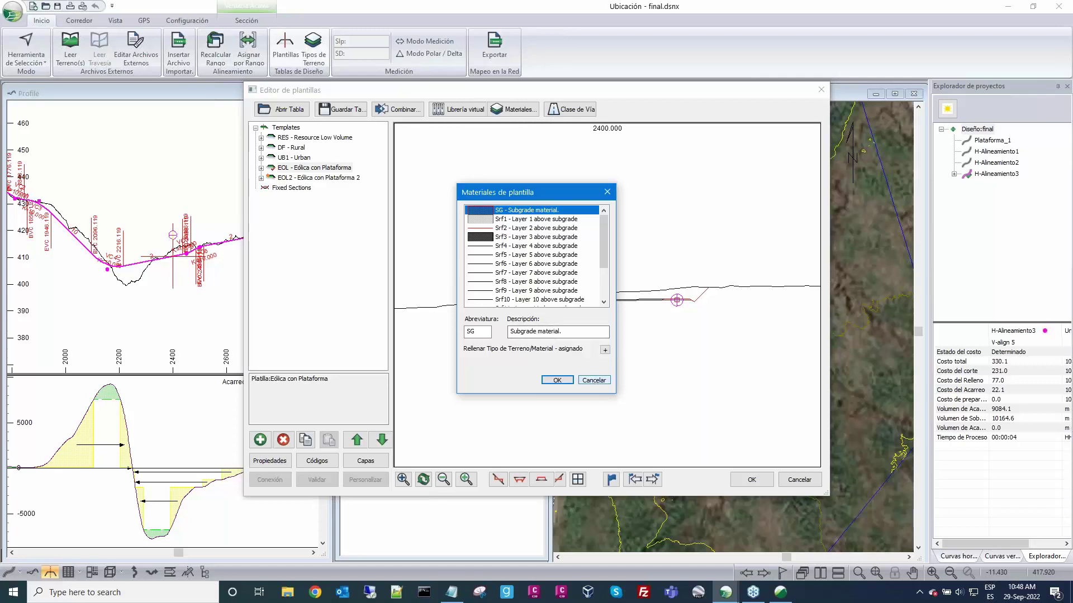
left_click(593, 381)
left_click(790, 481)
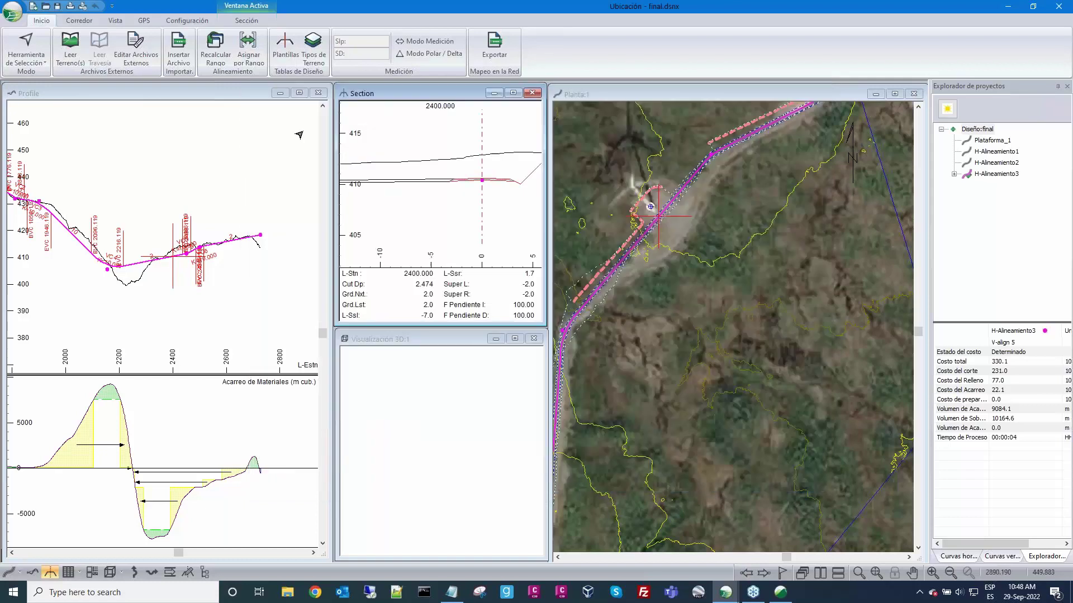
Step: Open the vertical optimization options and look through the ground types listed under the unit costs for material movement
left_click(79, 20)
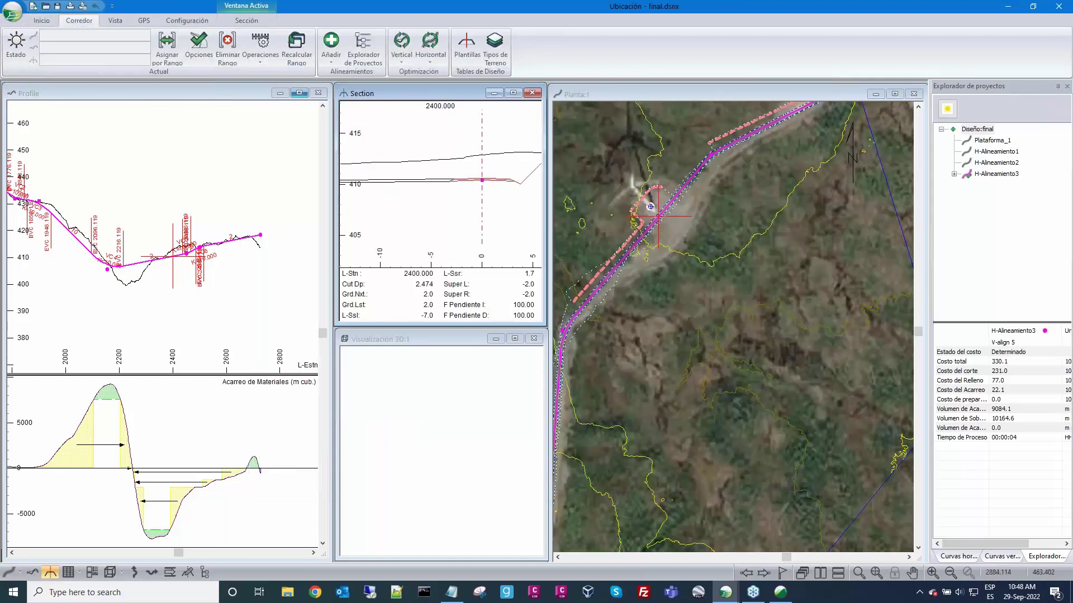
left_click(401, 51)
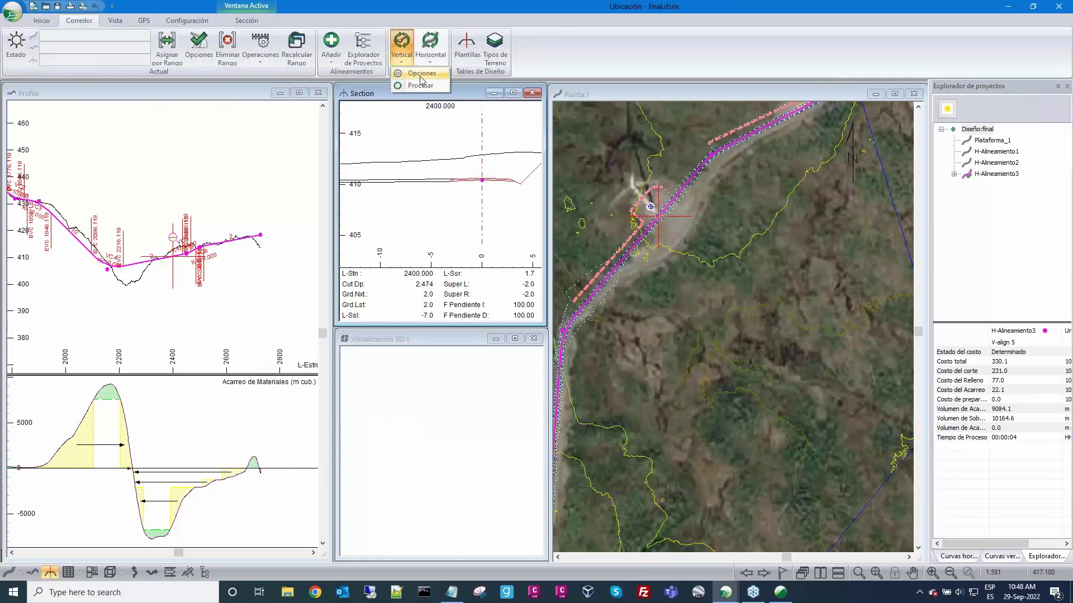
left_click(420, 76)
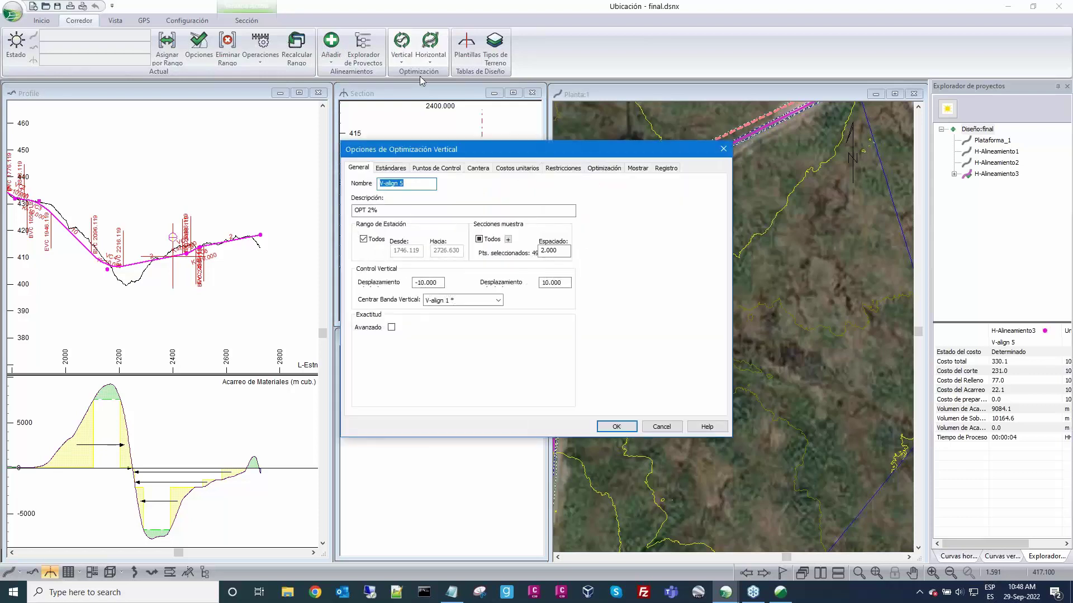
left_click(518, 169)
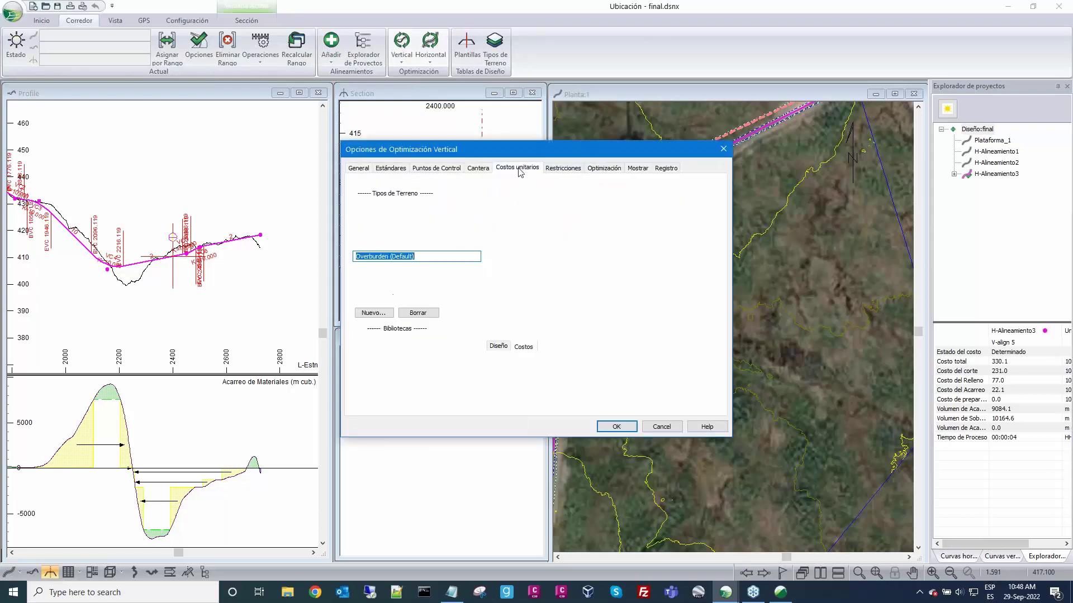
left_click(498, 347)
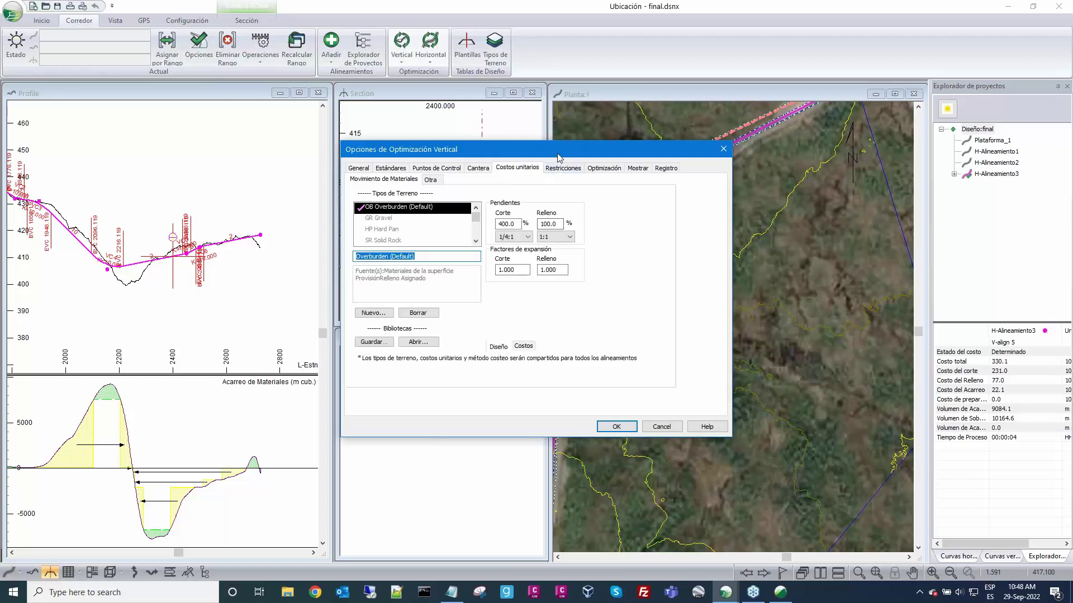
left_click_drag(558, 158, 589, 173)
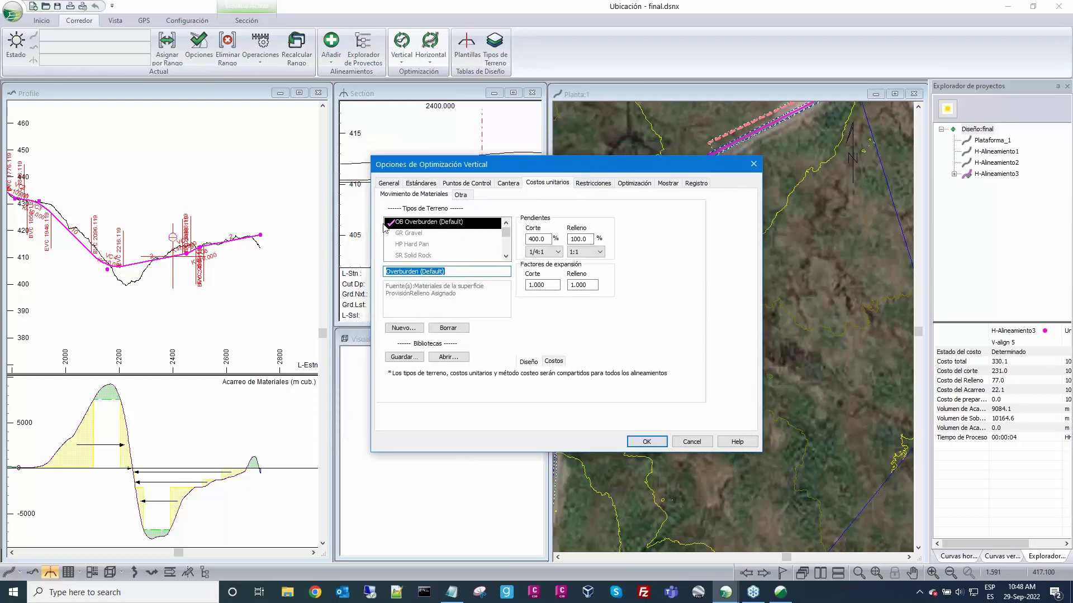
left_click(506, 257)
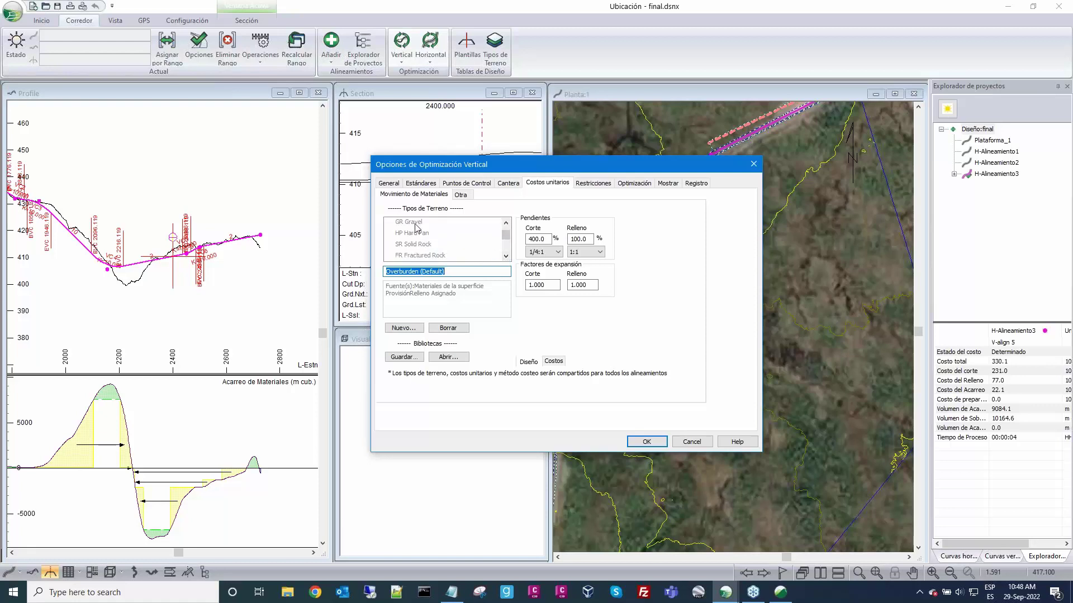
left_click(507, 257)
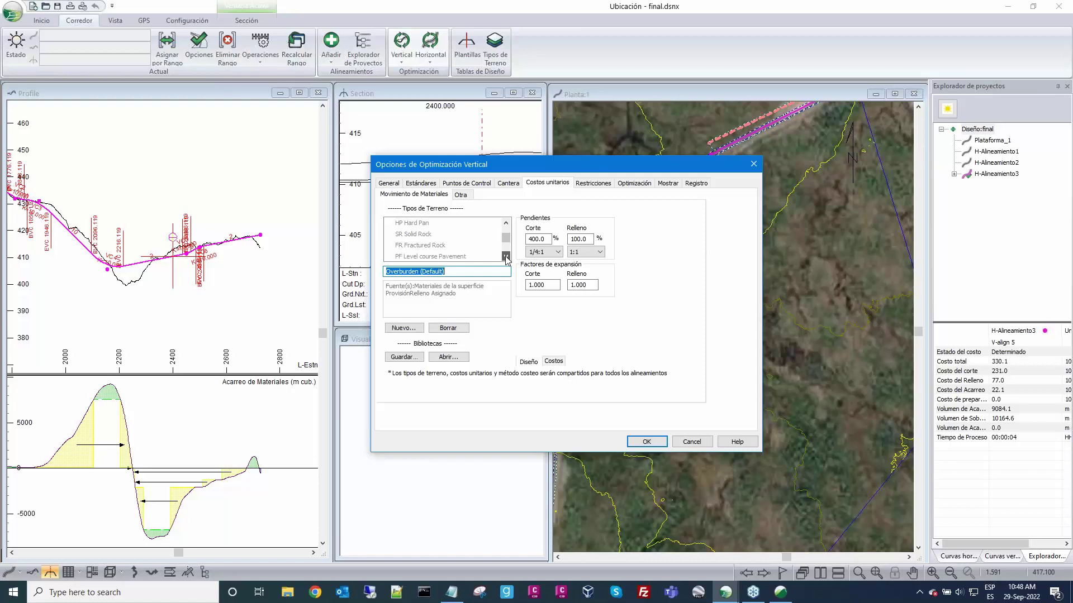
left_click(506, 257)
left_click(506, 223)
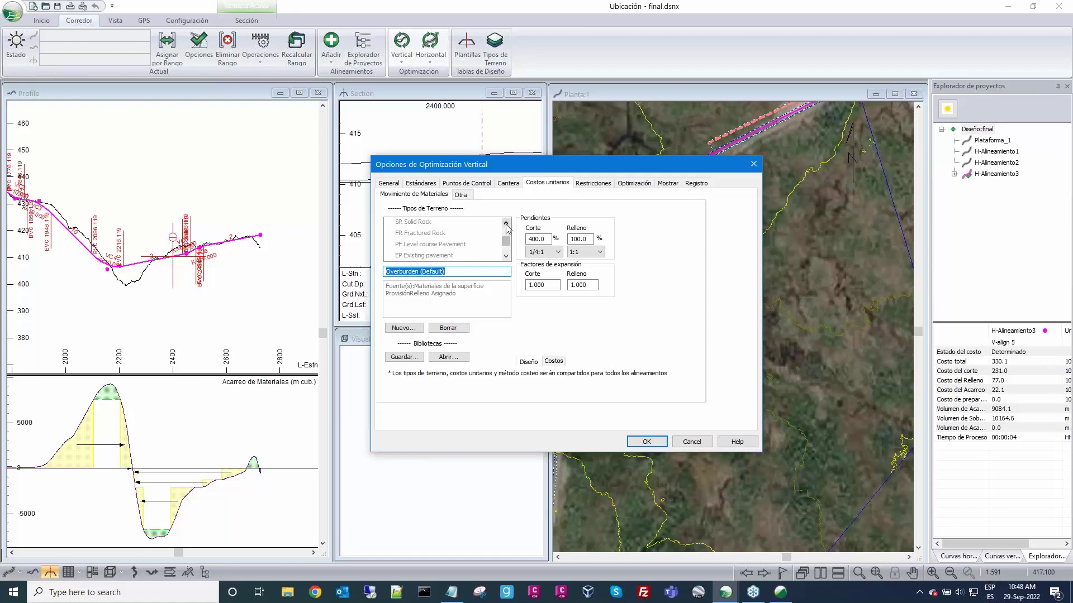
left_click(506, 223)
left_click(506, 223)
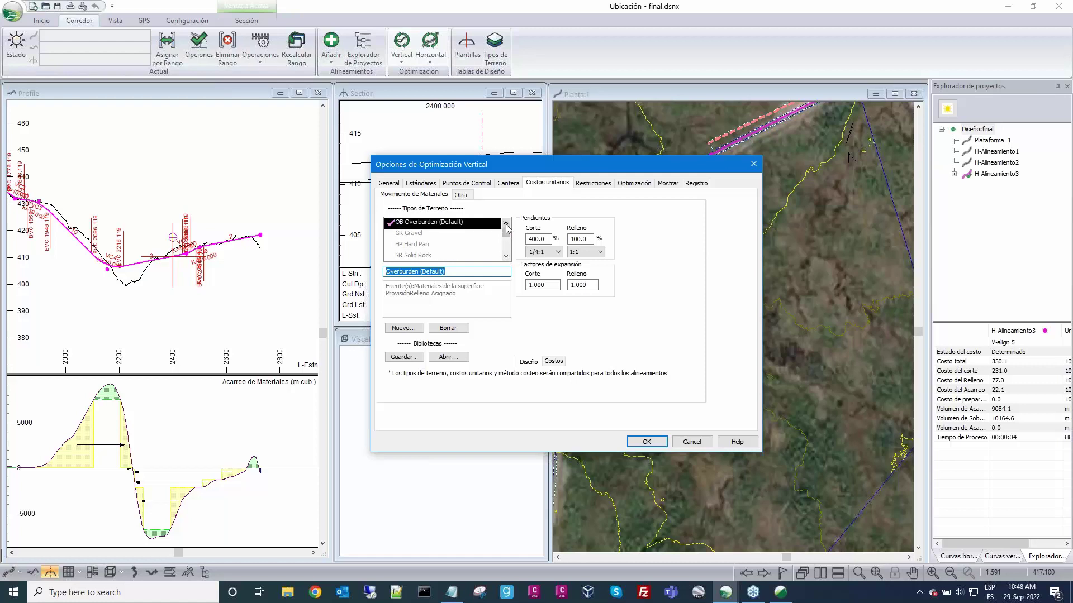
Step: Create a new ground type based on Gravel, with ID G2 and description Plat
left_click(418, 235)
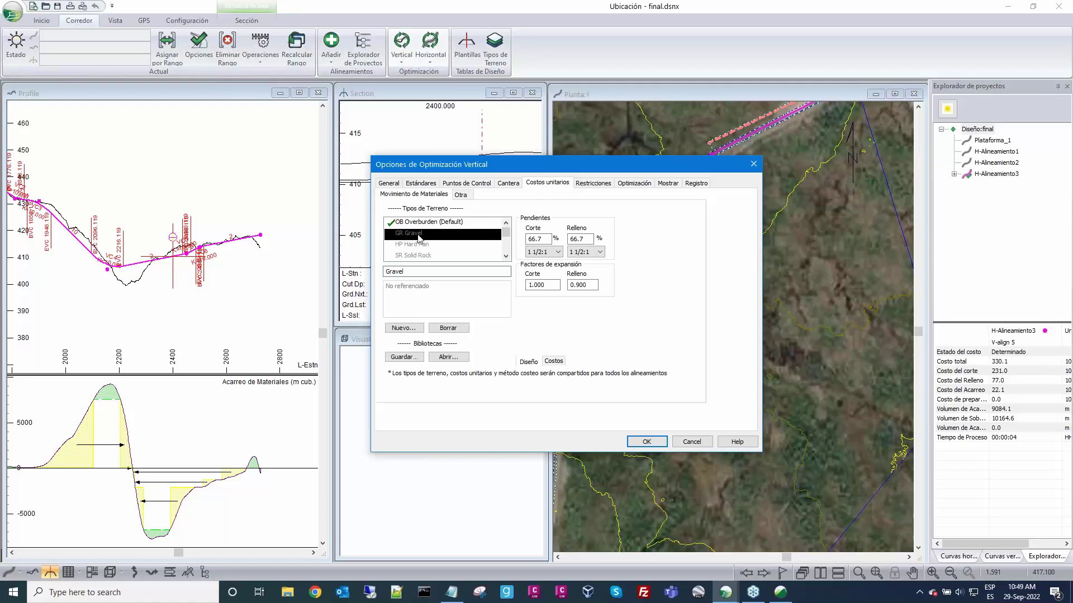
left_click(406, 329)
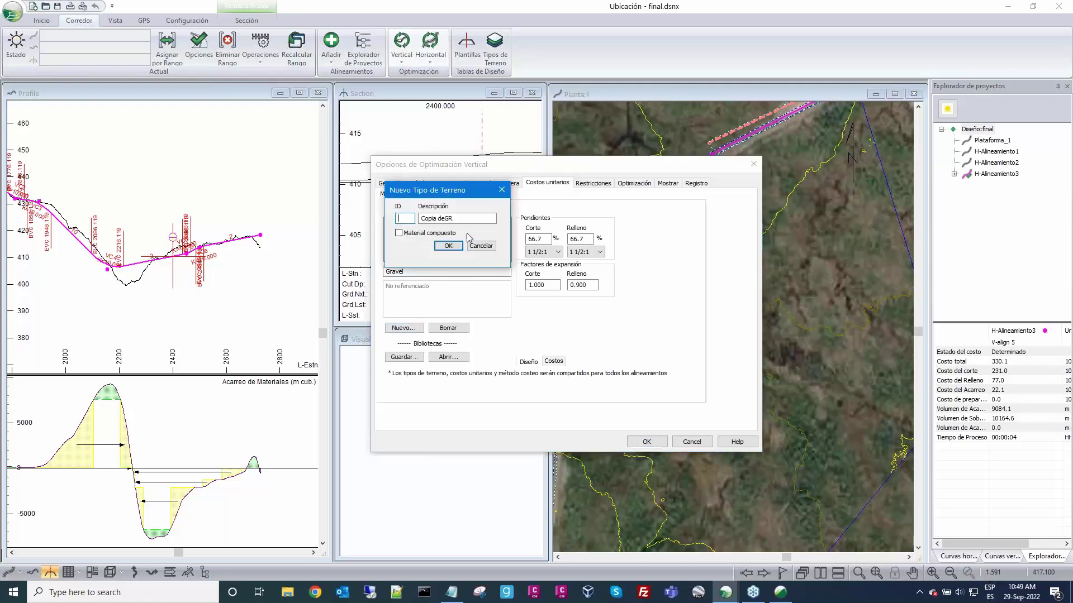
left_click_drag(420, 195, 350, 193)
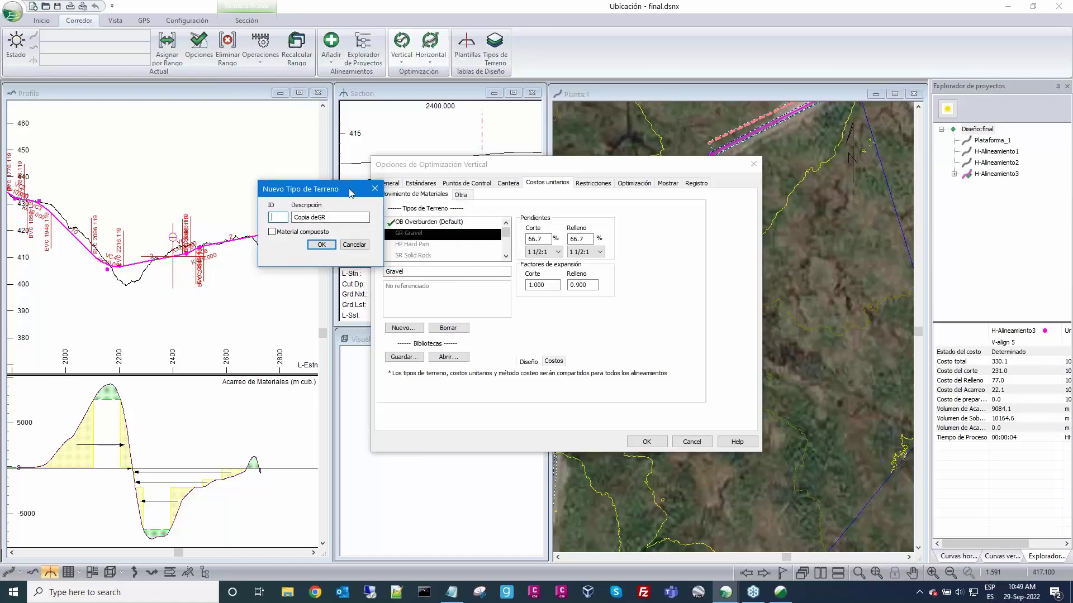
type("G2")
key("Tab")
left_click(342, 218)
key("BackSpace")
key("BackSpace")
key("BackSpace")
key("BackSpace")
key("BackSpace")
key("BackSpace")
type("Plat")
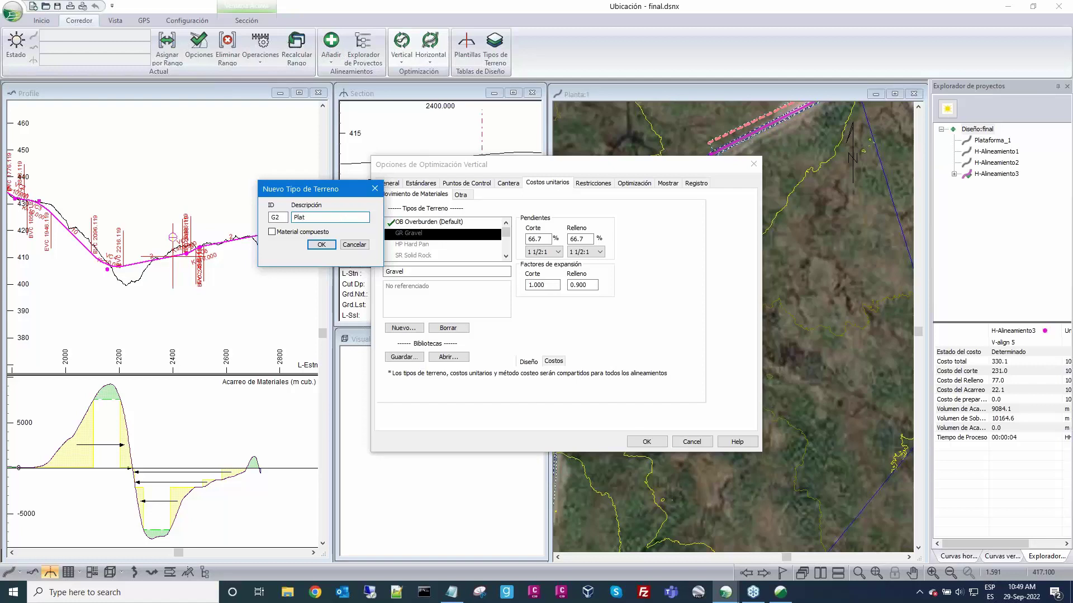
left_click(316, 246)
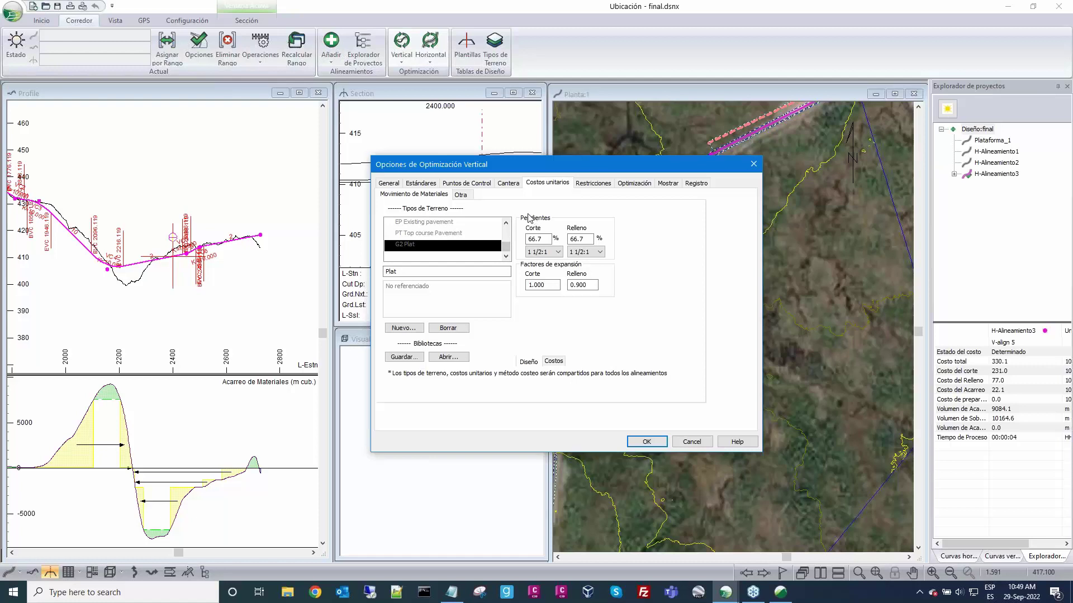
Step: Accept the vertical optimization options and recalculate only the current horizontal alignment, including its cost
left_click(506, 224)
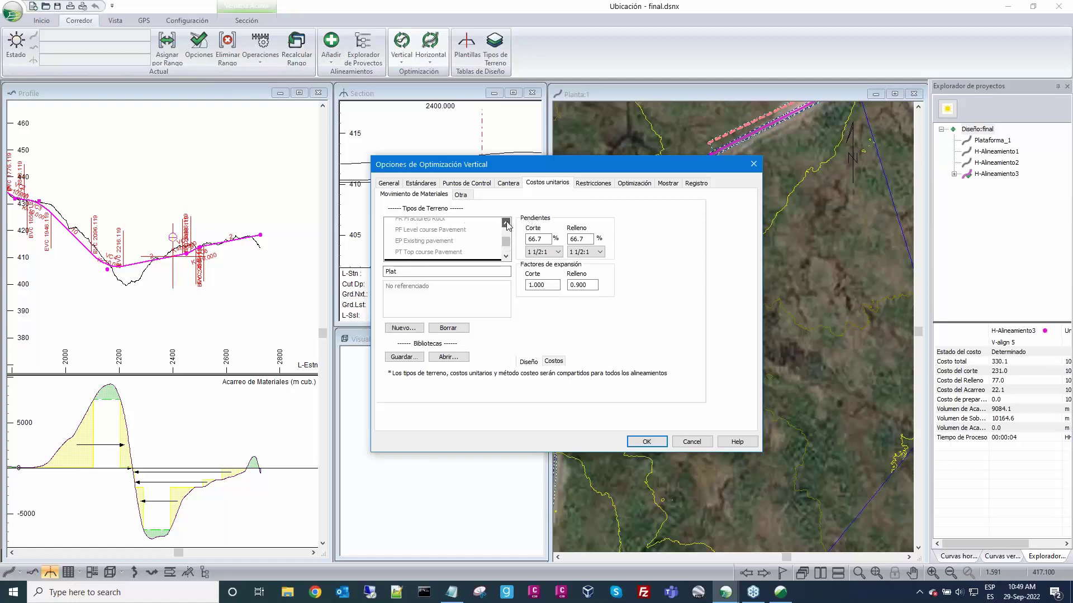
left_click(506, 224)
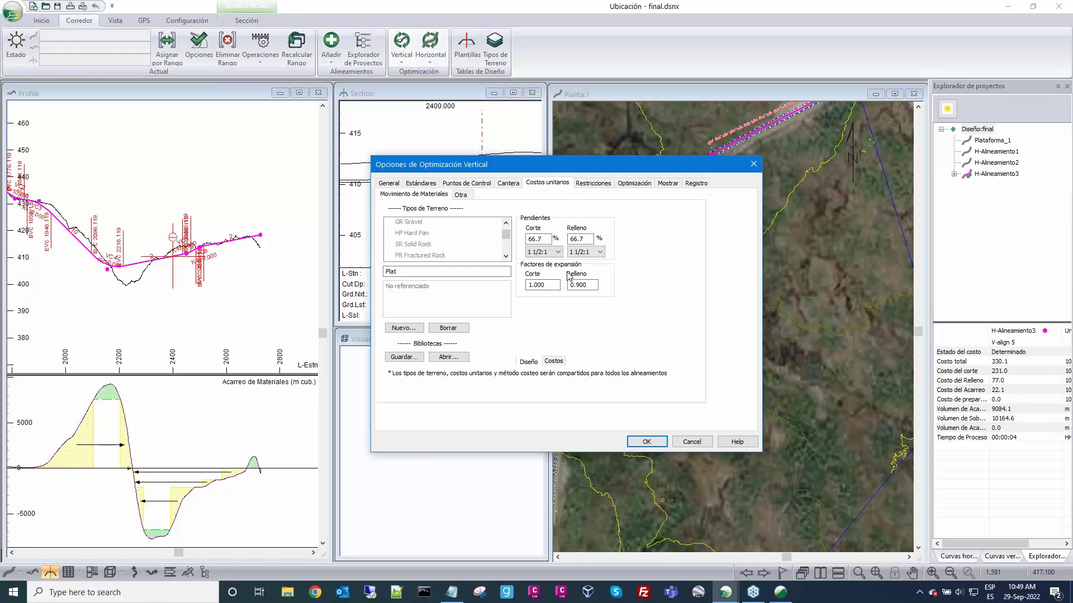
left_click(644, 446)
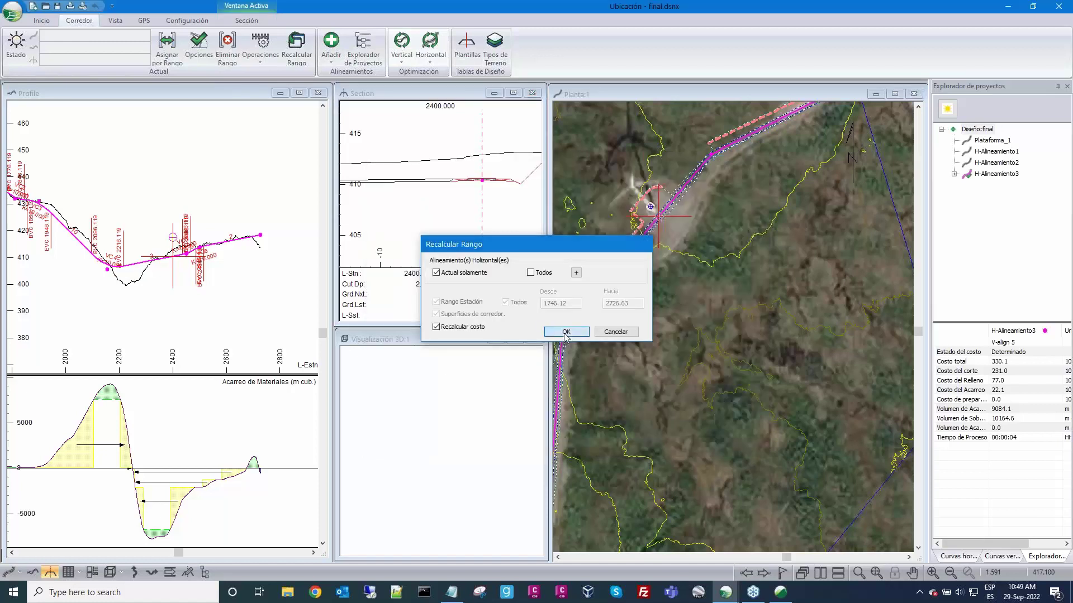
left_click(566, 332)
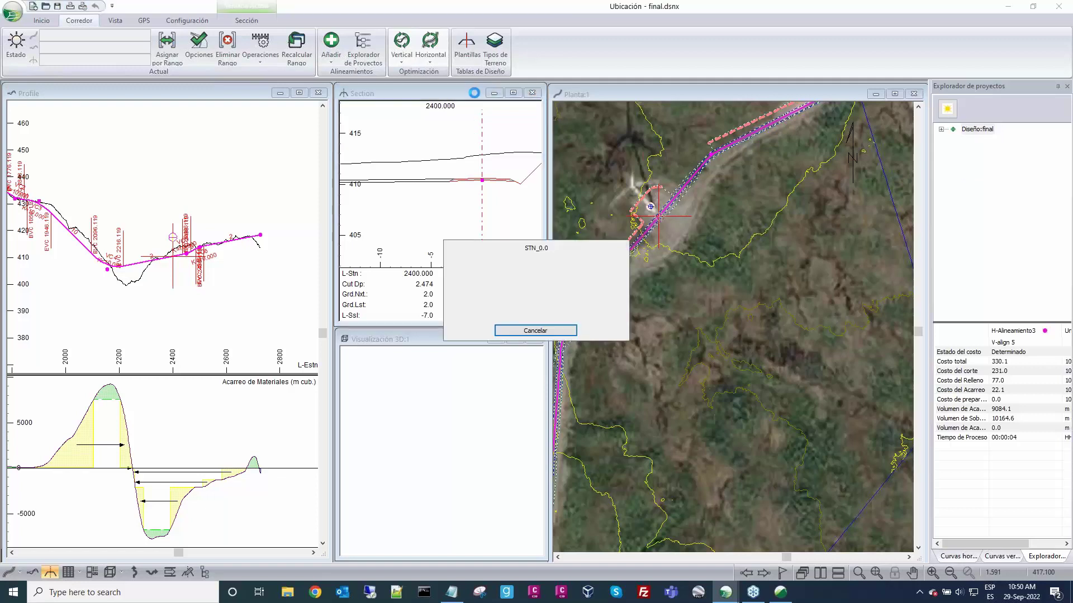
Step: Open the template materials list and assign the GR Gravel ground type to Srf1, the first layer above subgrade
left_click(467, 49)
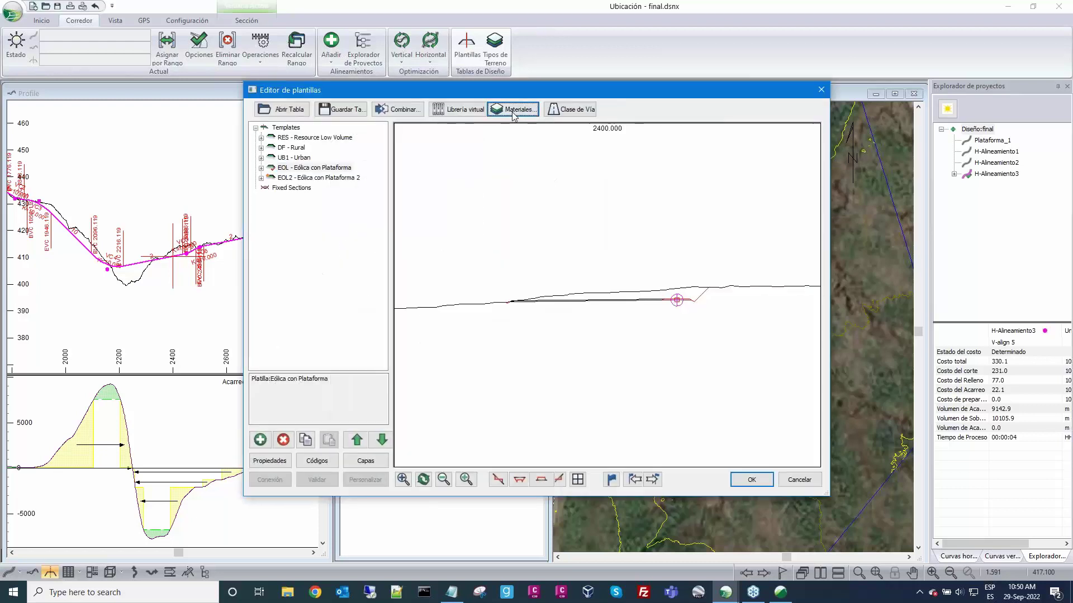
left_click(513, 109)
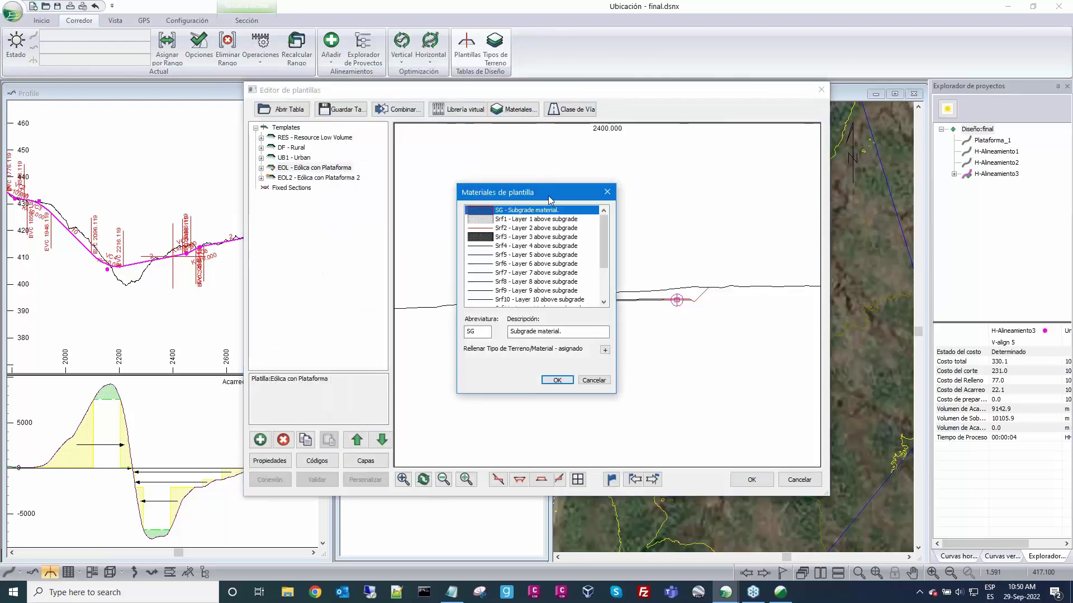
left_click_drag(548, 194, 481, 149)
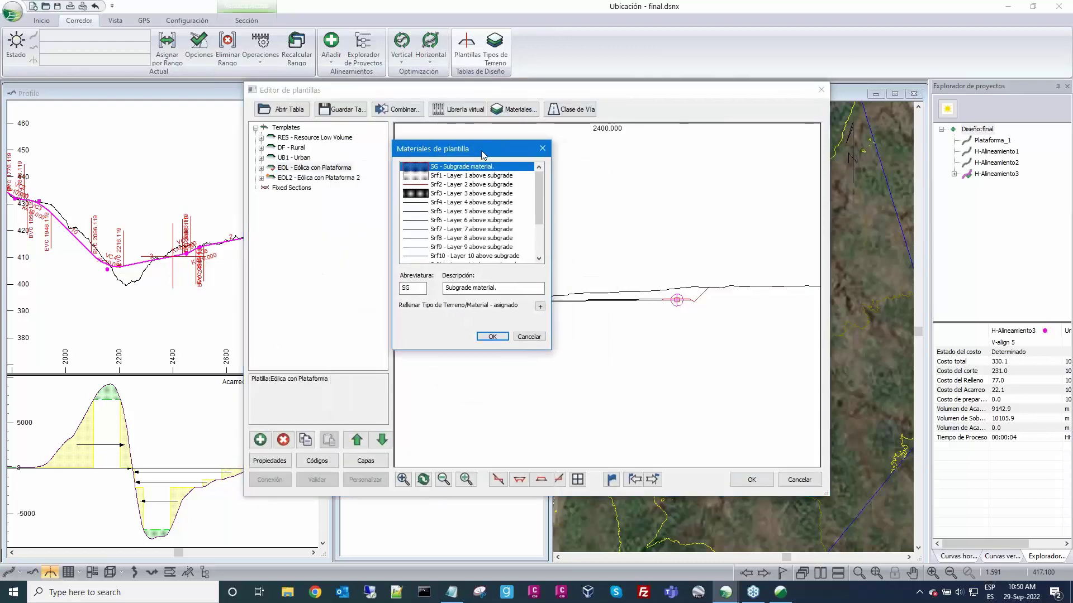
left_click(437, 175)
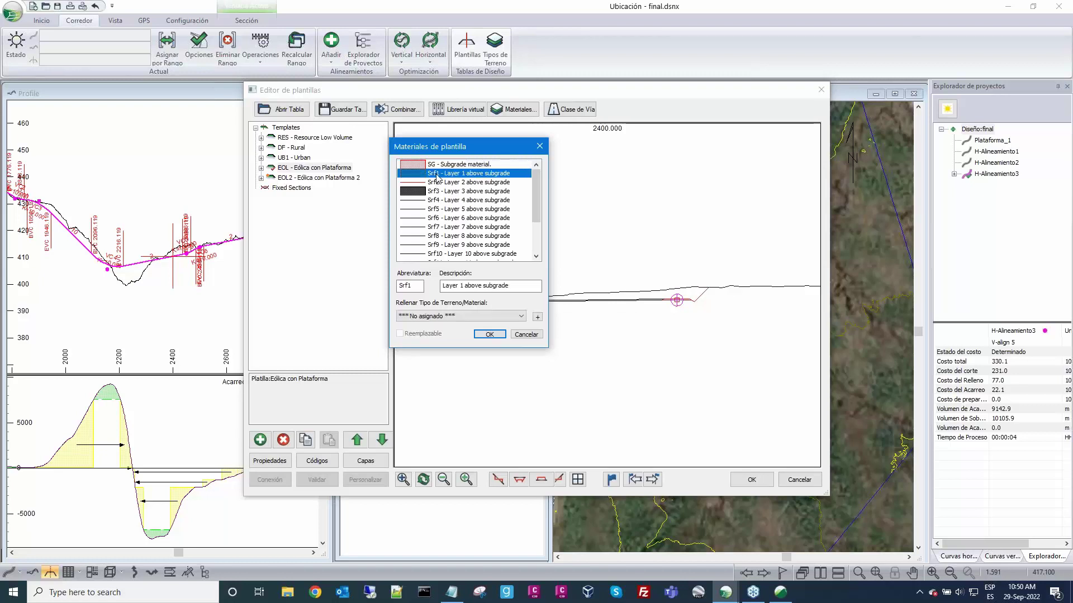
left_click(522, 318)
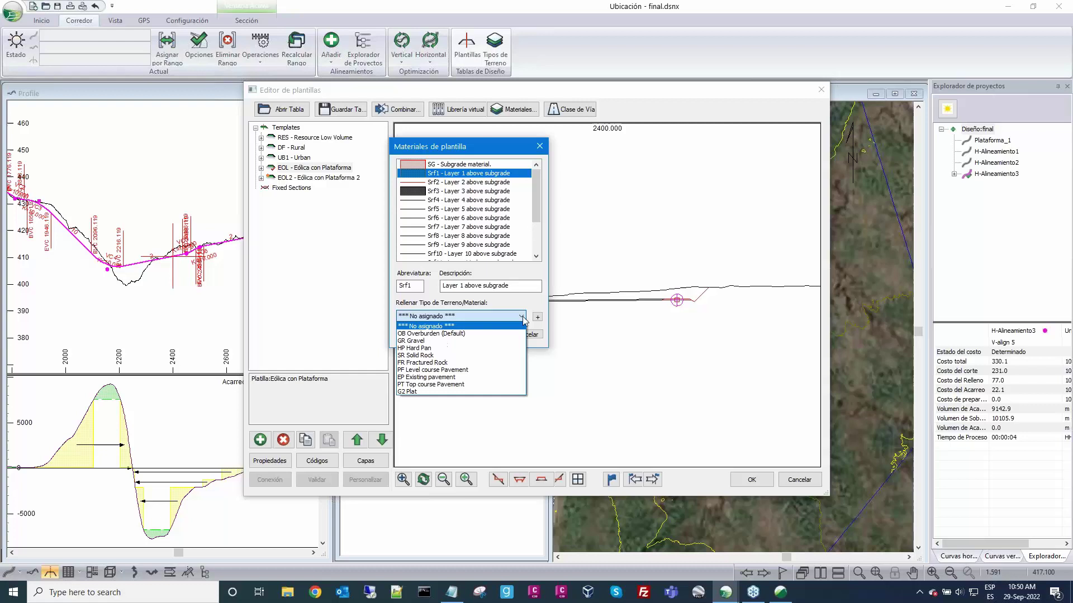
left_click(414, 342)
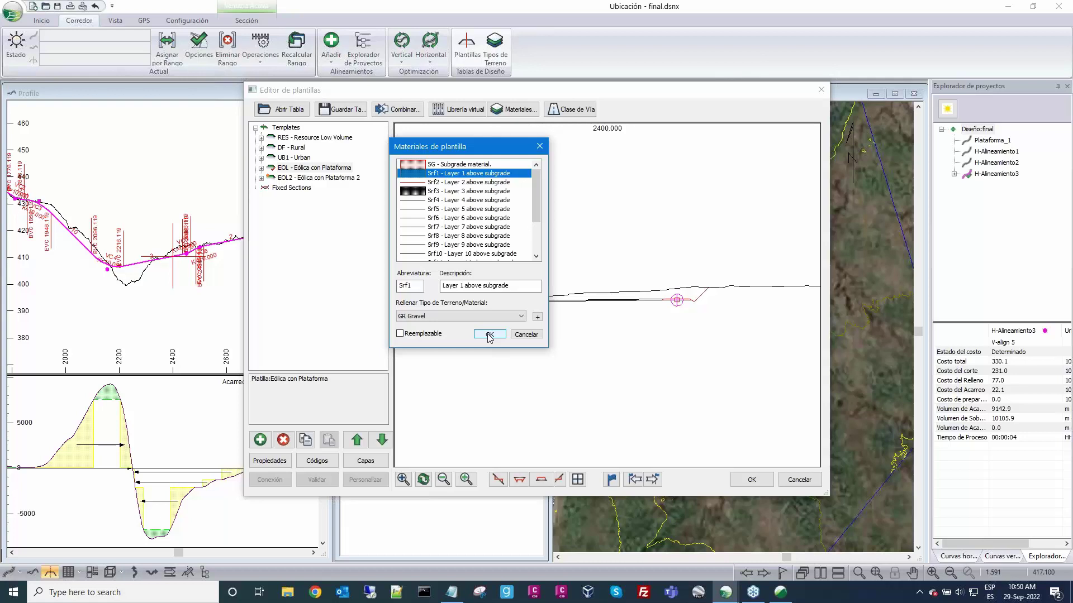
Step: Assign the G2 Plat ground type to template material Srf4 and recalculate only the current horizontal alignment, including its cost
left_click(478, 201)
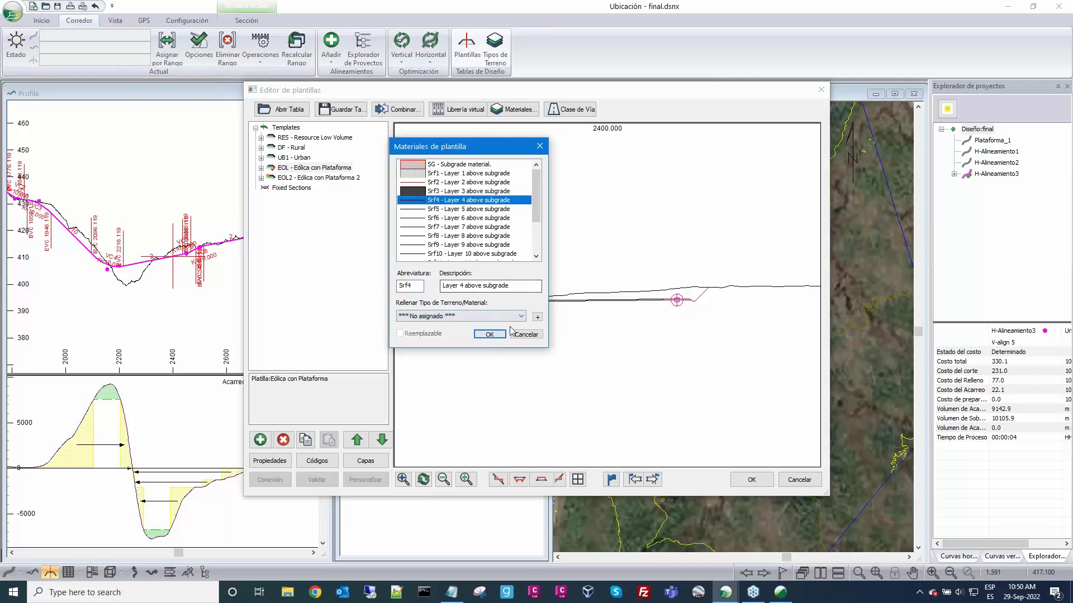
left_click(520, 316)
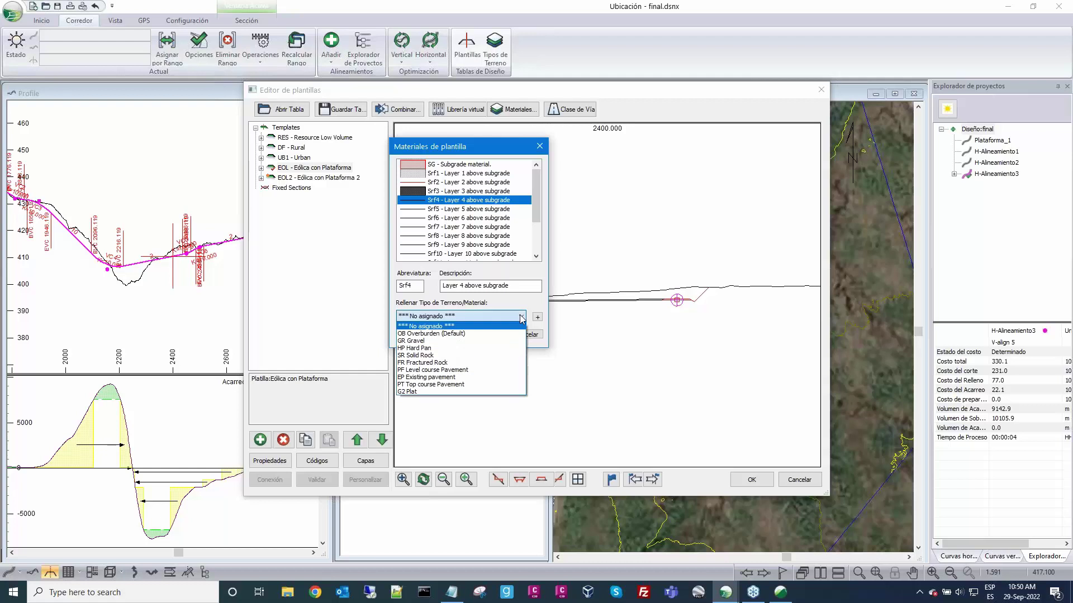
left_click(407, 392)
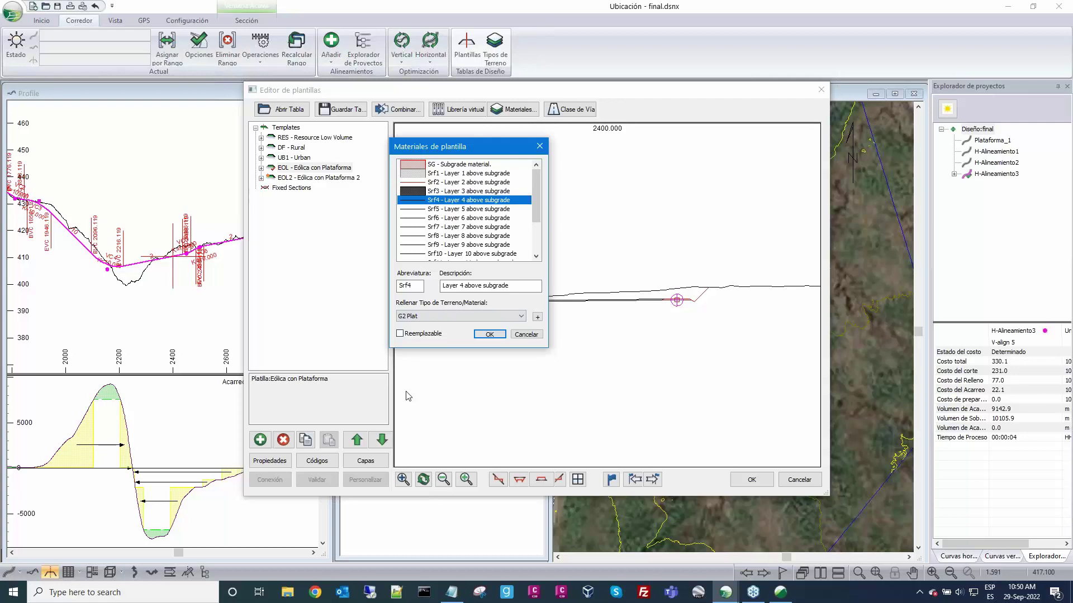
left_click(489, 335)
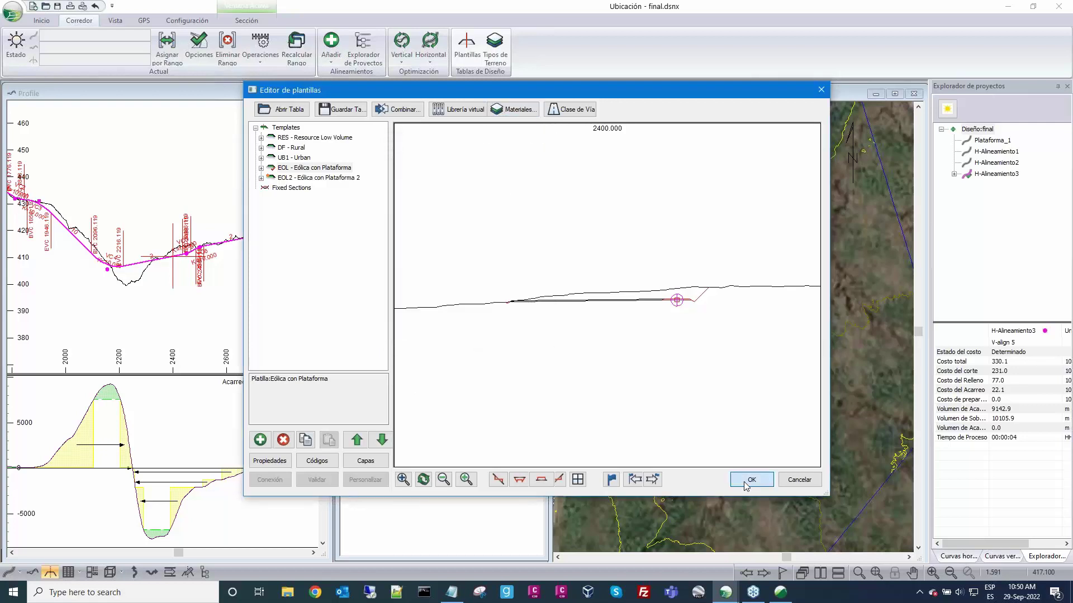
left_click(745, 483)
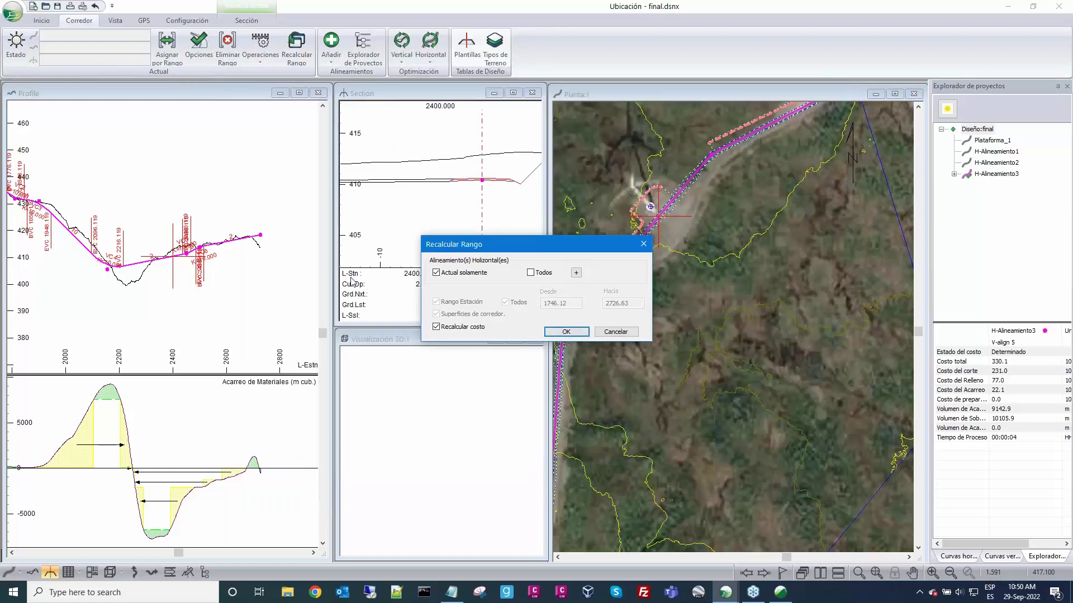
left_click(566, 332)
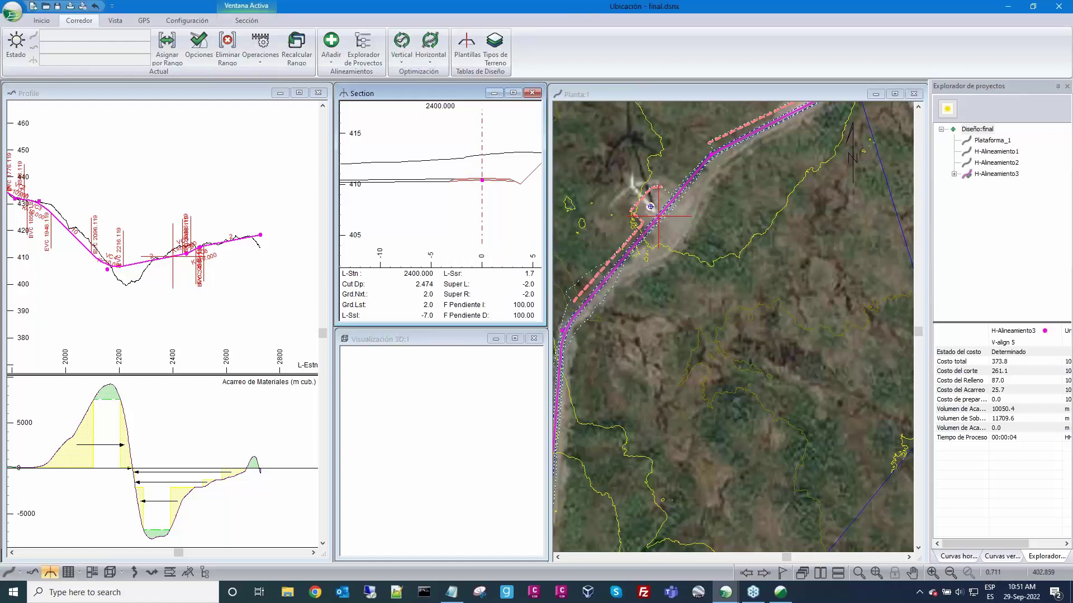
Step: Expand H-Alineamiento3 in the project explorer to check its vertical alignments, and examine the profile between about stations 2200 and 2700
scroll(231, 278, "up", 1)
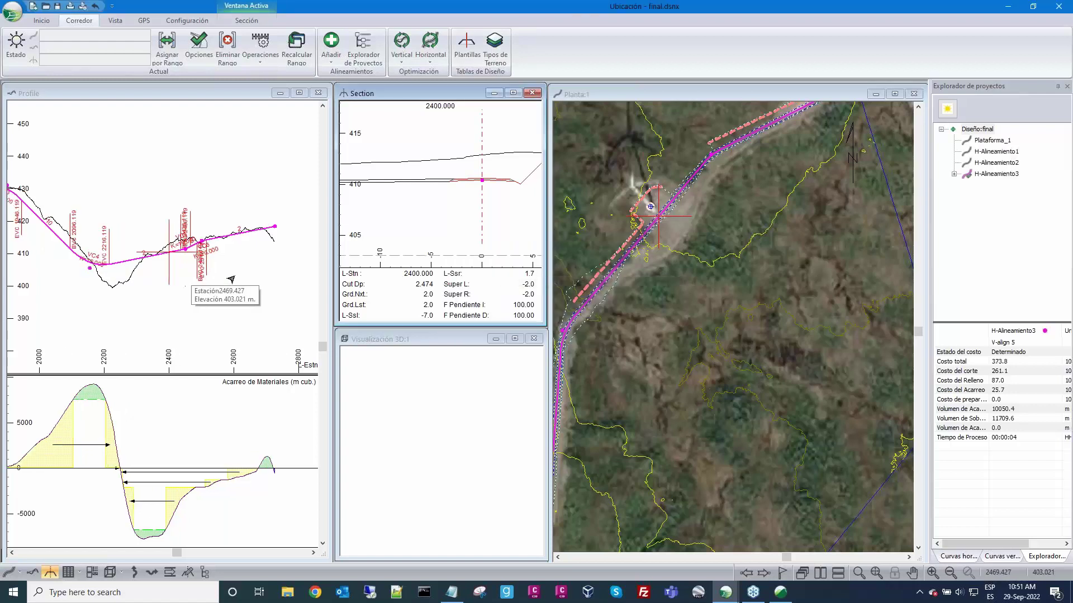
left_click(954, 173)
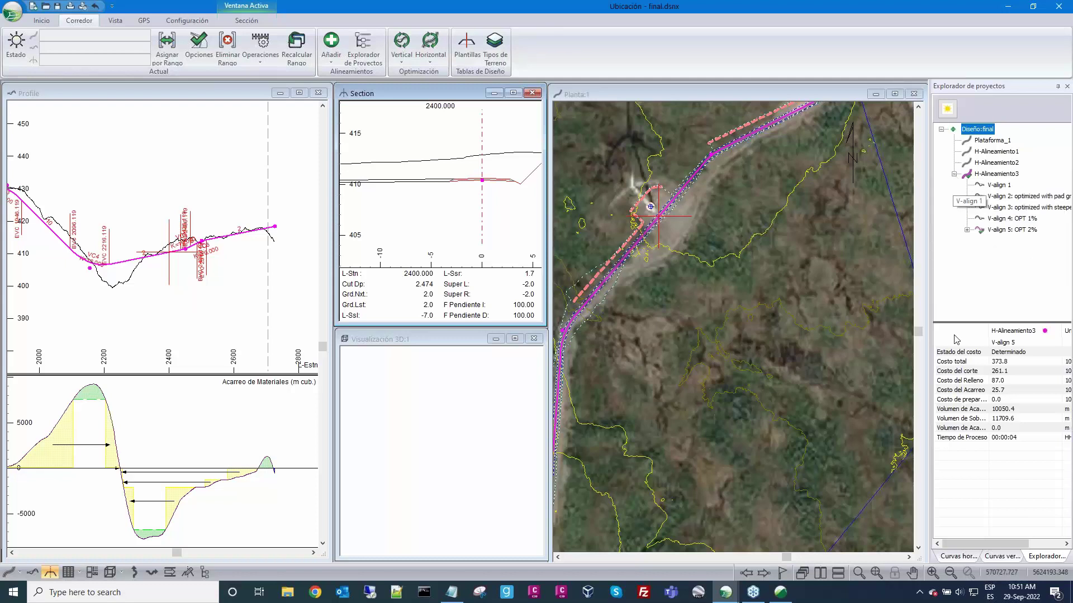
left_click(1006, 230)
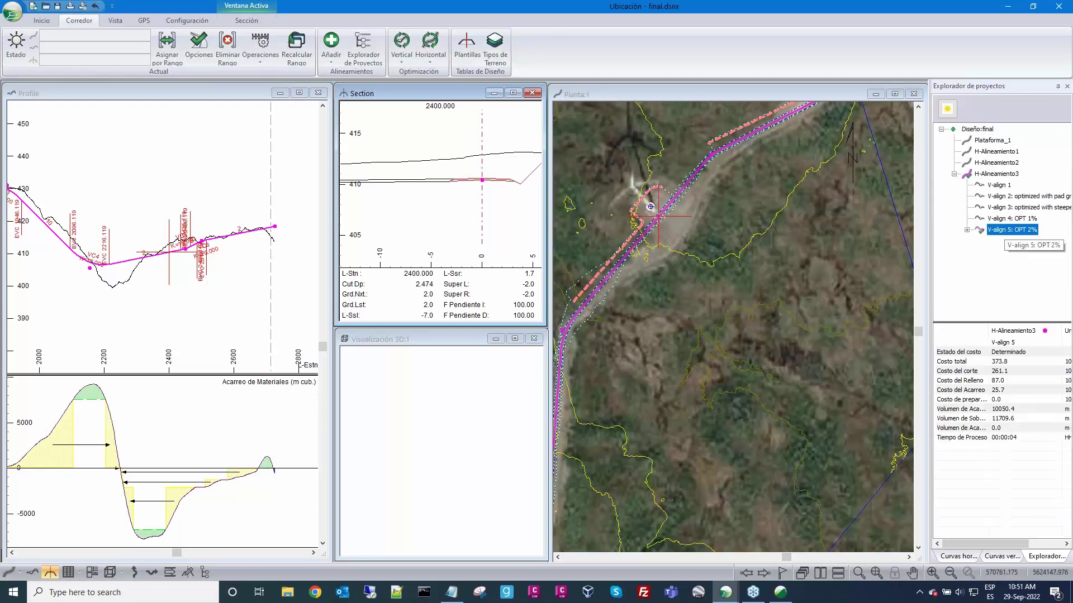
left_click(200, 276)
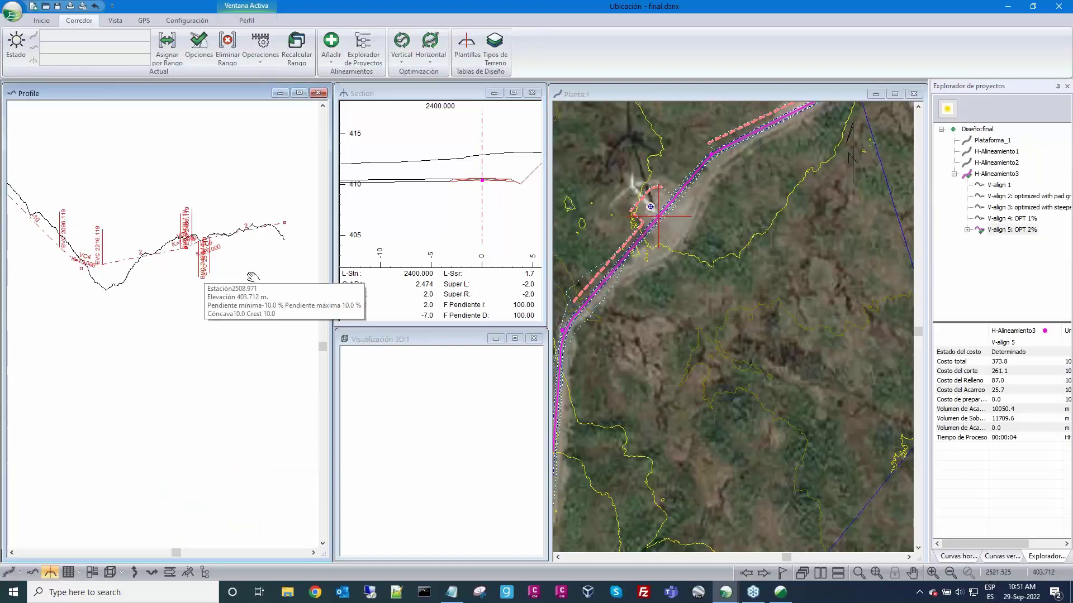
scroll(196, 285, "up", 1)
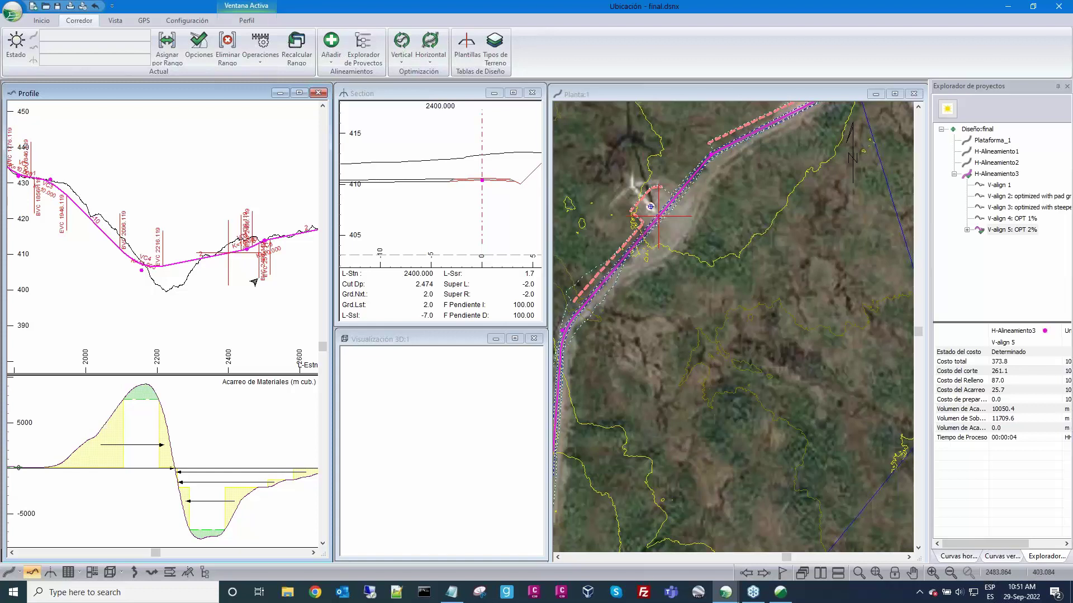
middle_click_drag(253, 283, 197, 292)
scroll(229, 288, "up", 1)
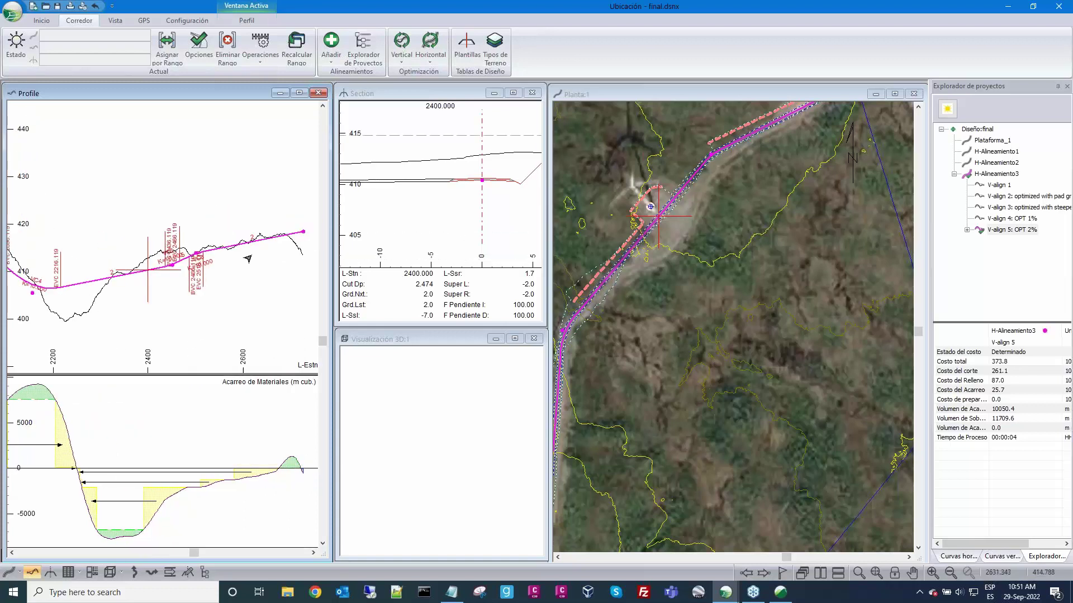
middle_click_drag(248, 259, 250, 244)
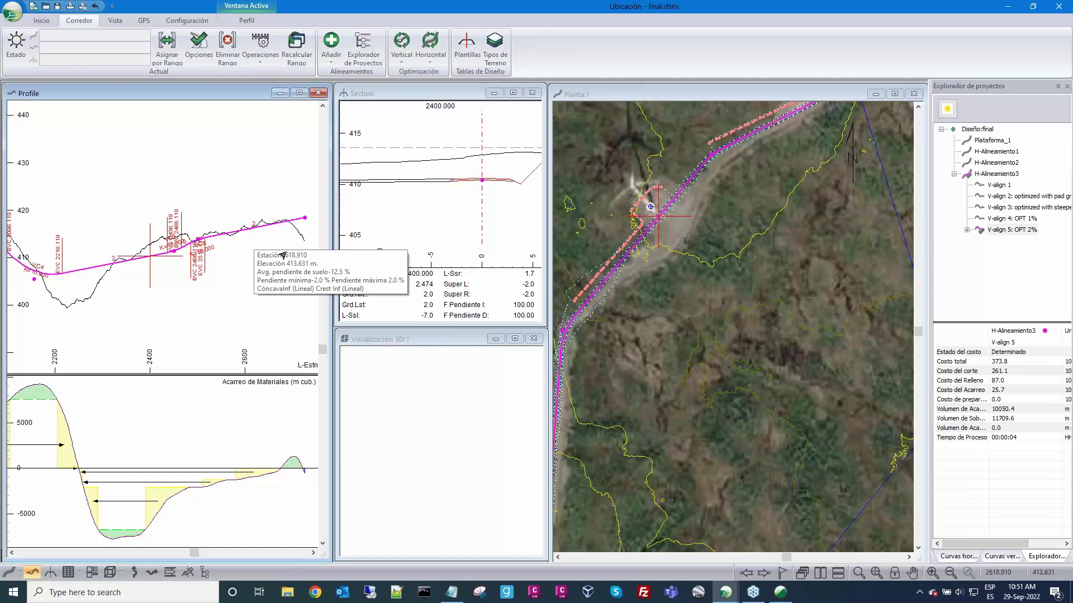
Step: Examine the platform's outer edge and its layer in the section at station 2400
left_click(465, 197)
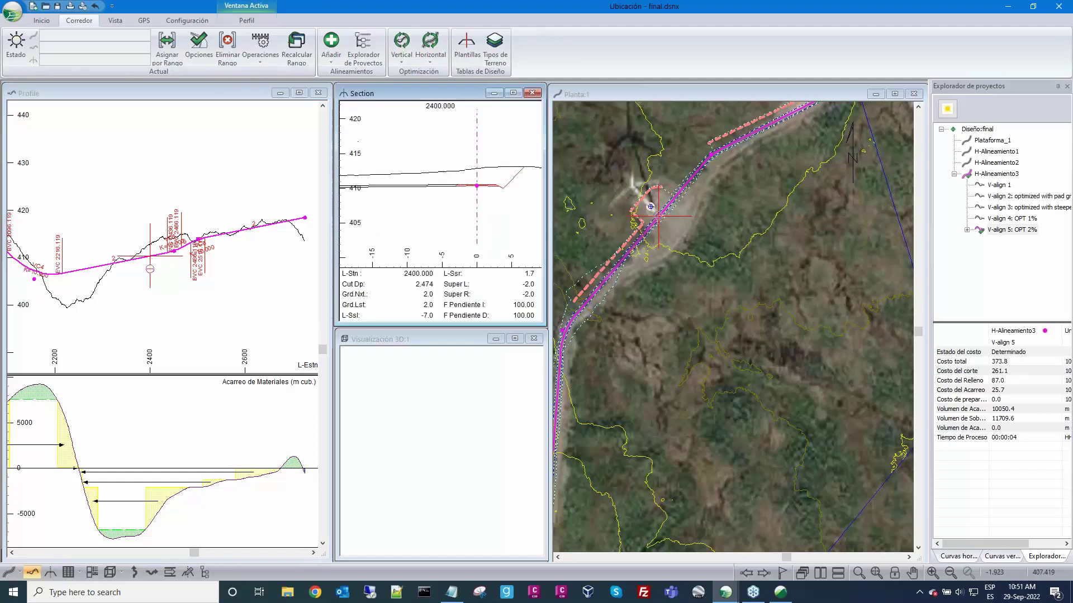
middle_click_drag(464, 206, 537, 233)
middle_click_drag(388, 218, 504, 209)
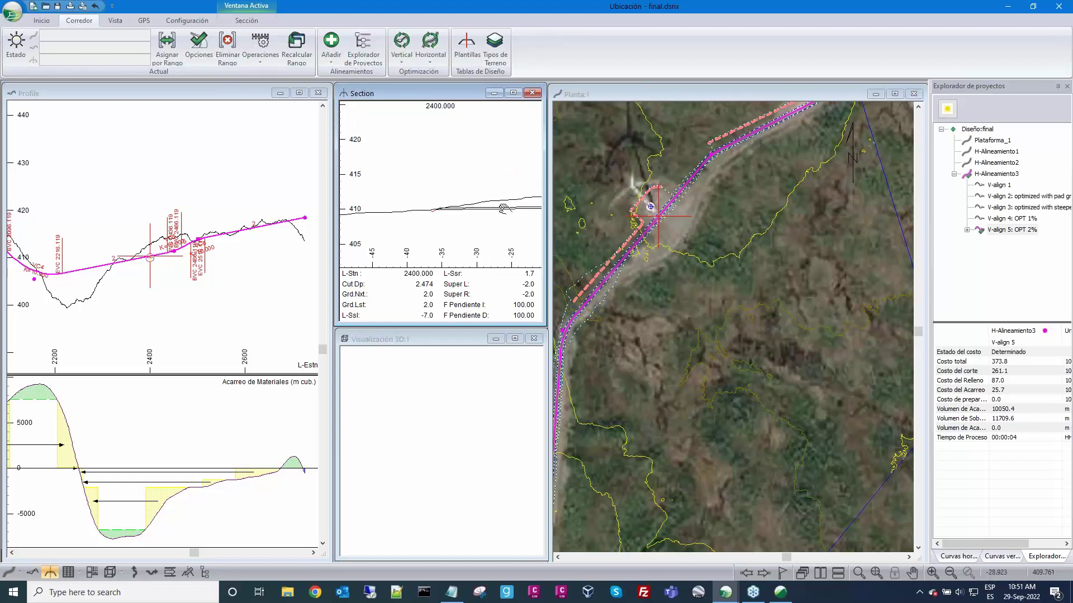
scroll(455, 213, "up", 2)
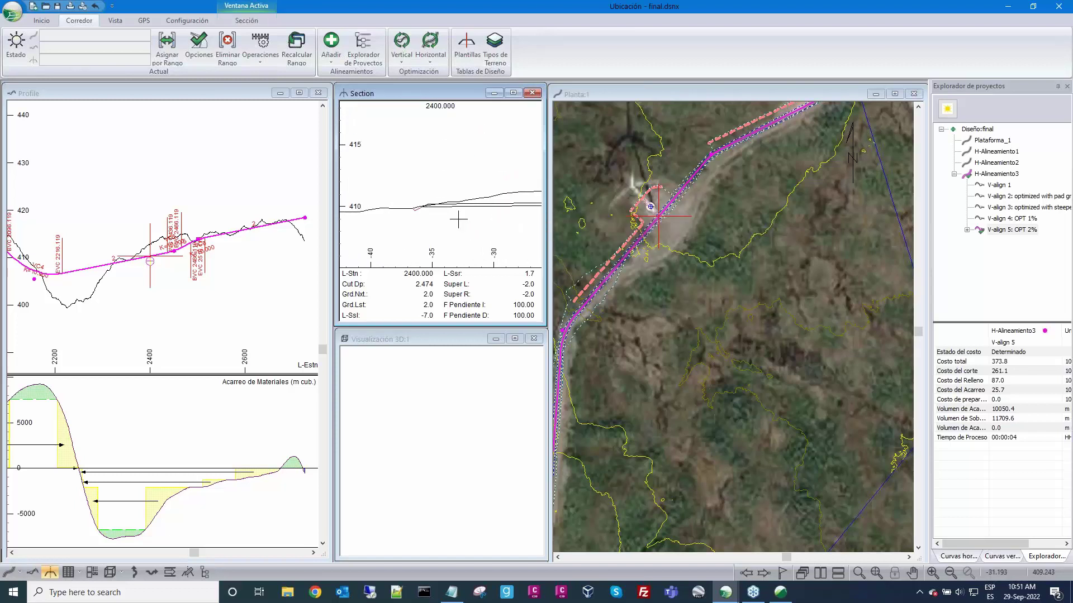
scroll(458, 220, "up", 1)
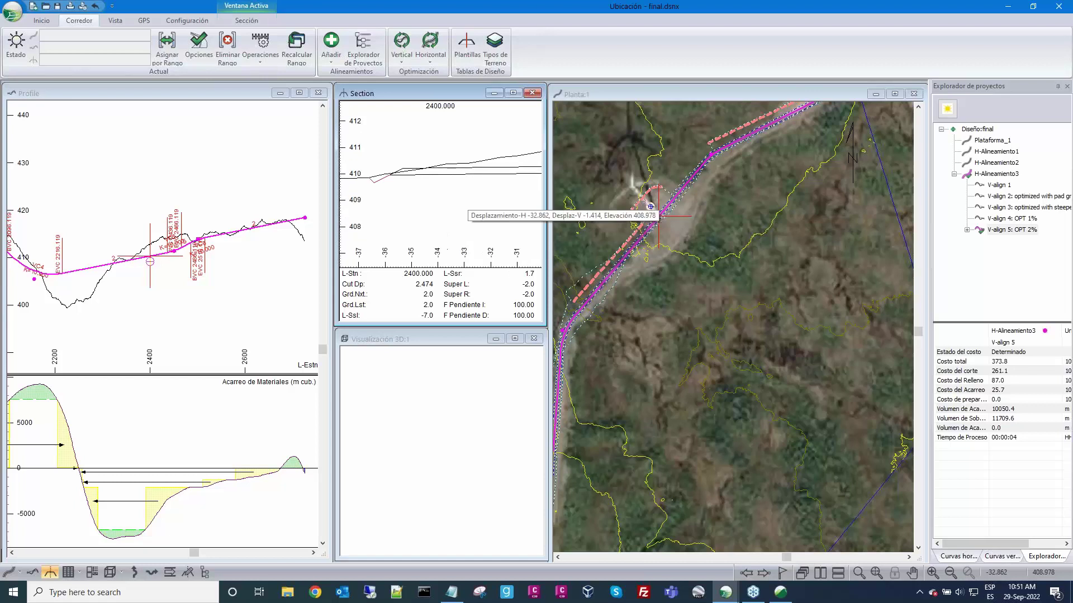
scroll(436, 207, "up", 1)
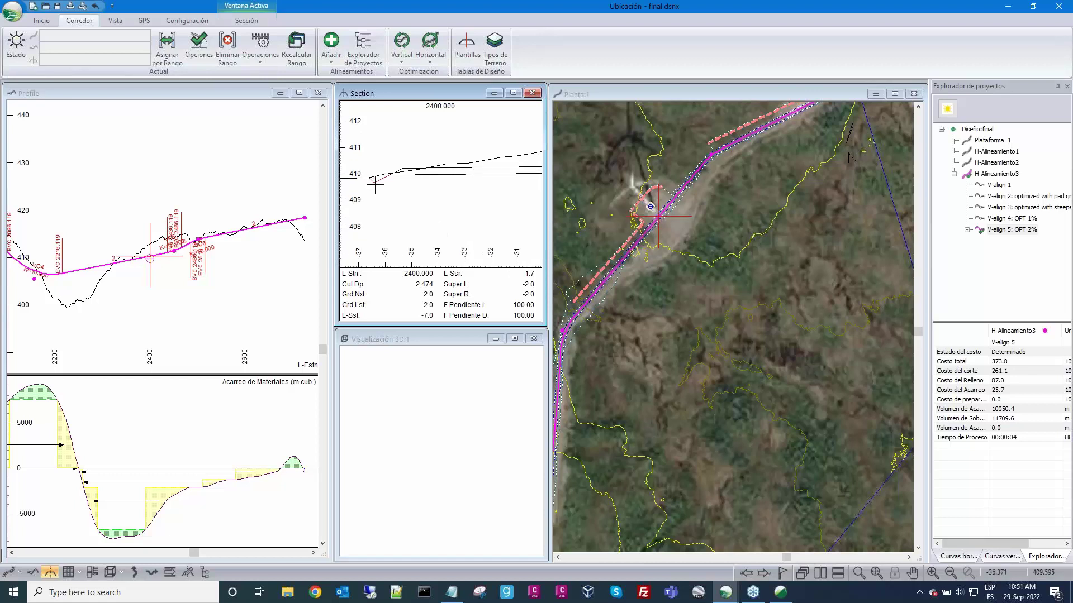
mouse_move(373, 181)
mouse_move(404, 167)
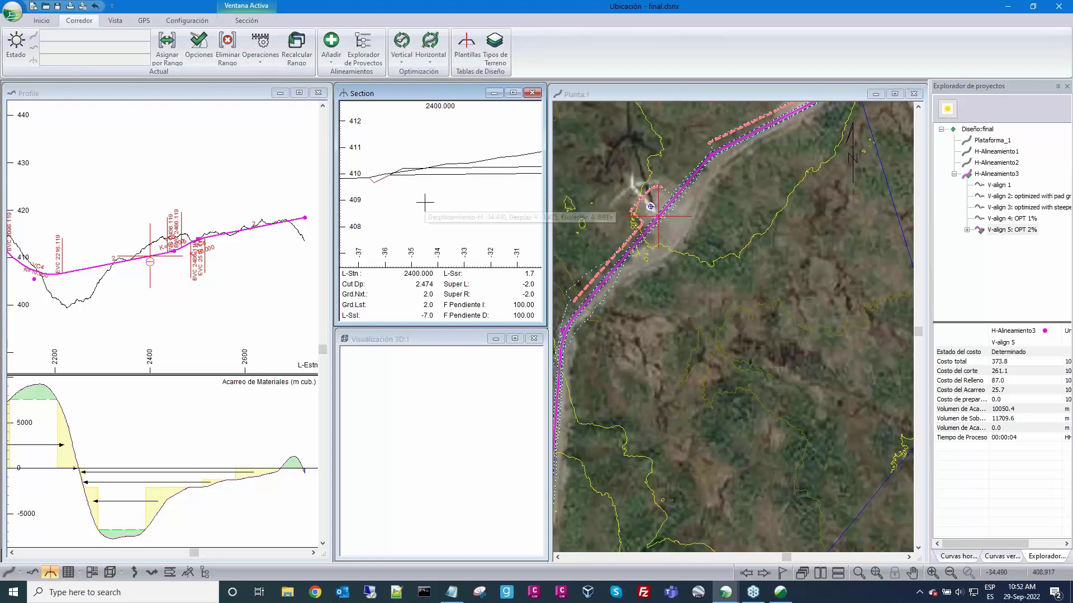
Step: Inspect the road surface layer and the point codes where it meets the platform in the station 2400 section
scroll(433, 219, "down", 1)
scroll(446, 219, "down", 1)
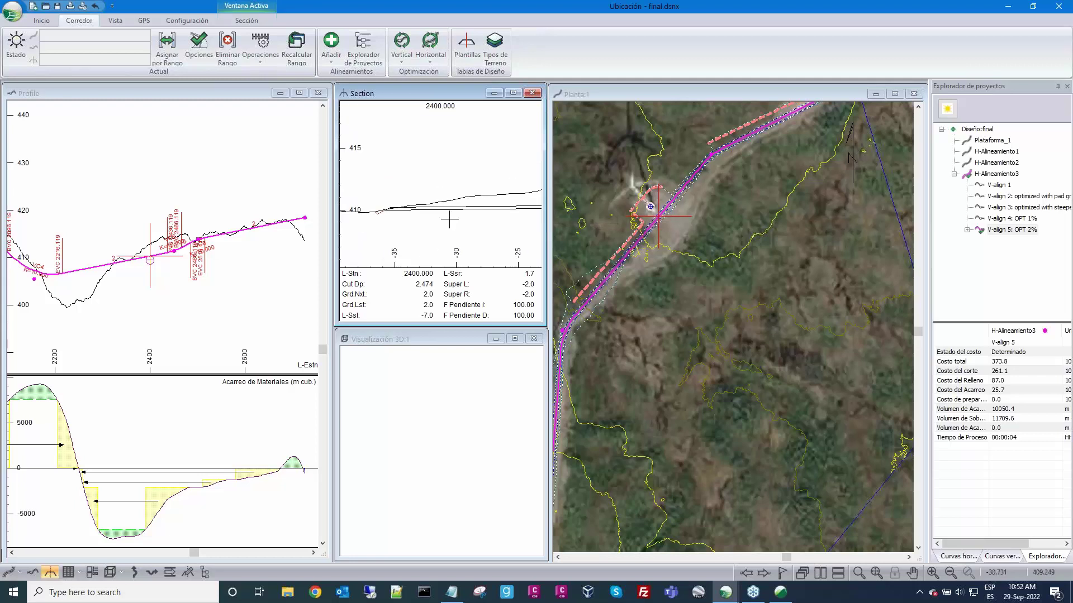
scroll(449, 219, "down", 2)
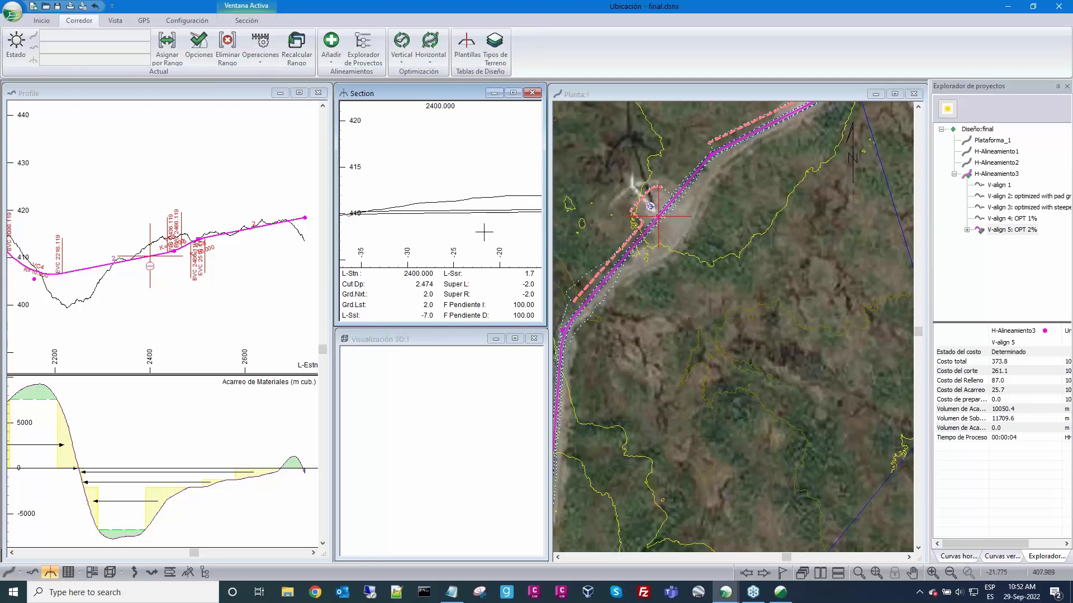
middle_click_drag(484, 232, 366, 226)
middle_click_drag(505, 223, 433, 194)
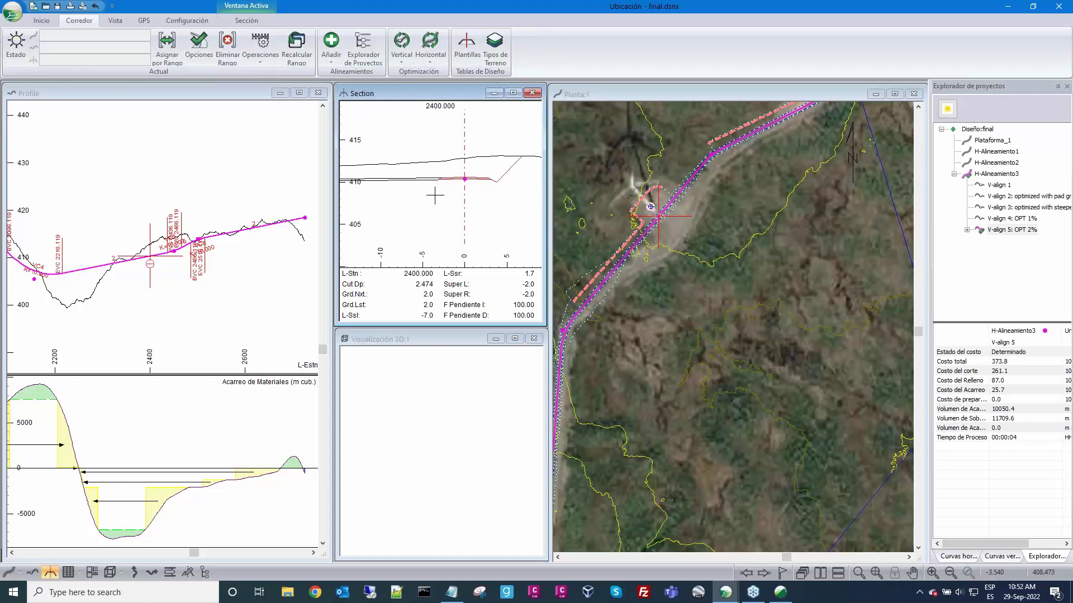
scroll(442, 188, "up", 2)
scroll(445, 165, "up", 2)
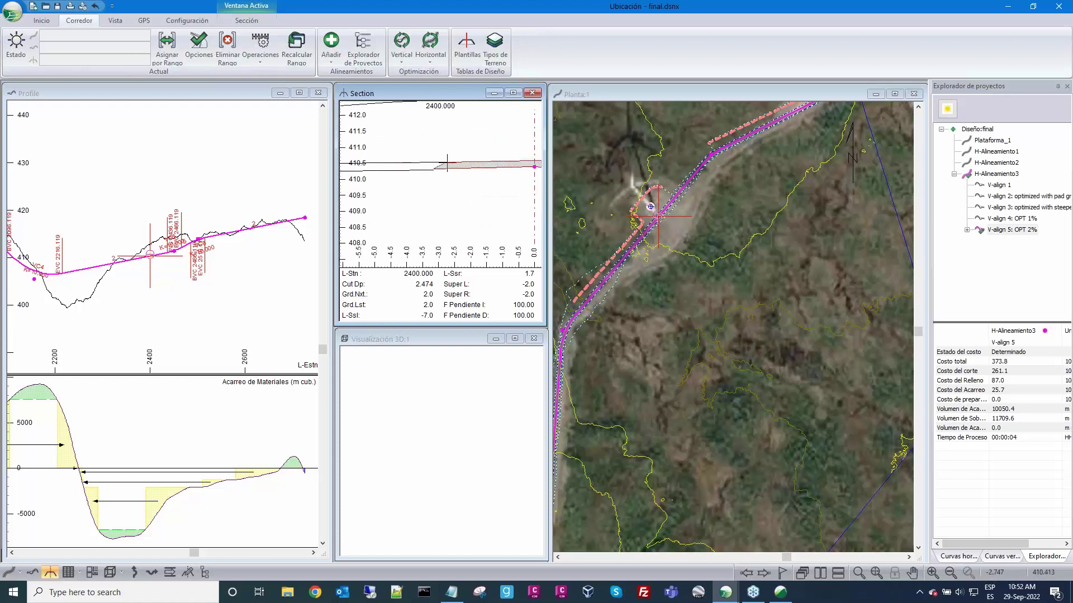
mouse_move(444, 162)
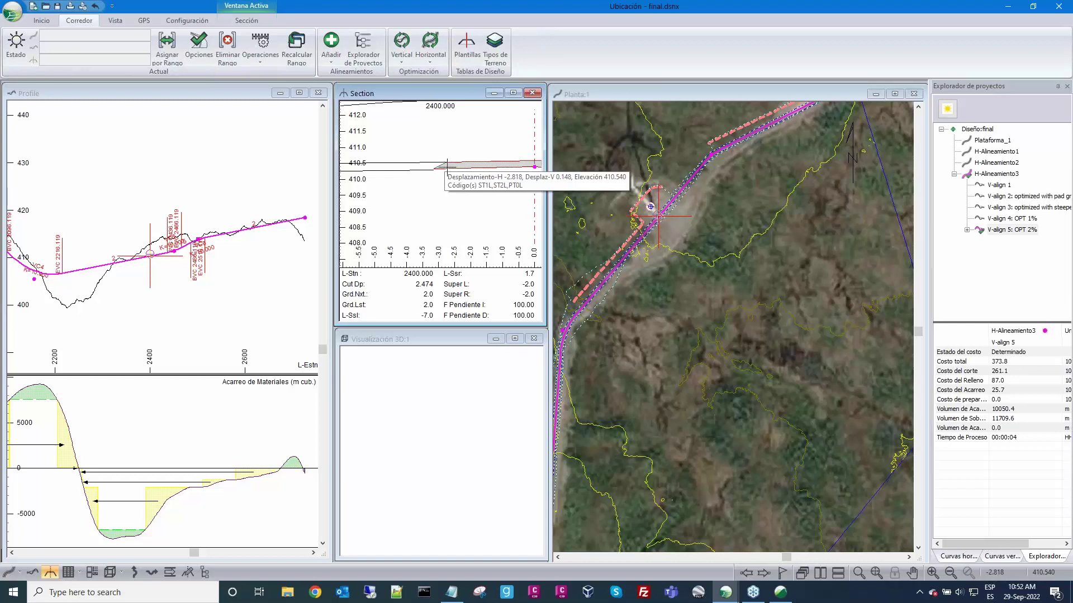
Step: Widen the Profile window up to the plan view and show the profile from about station 1750 to the alignment's end
mouse_move(725, 592)
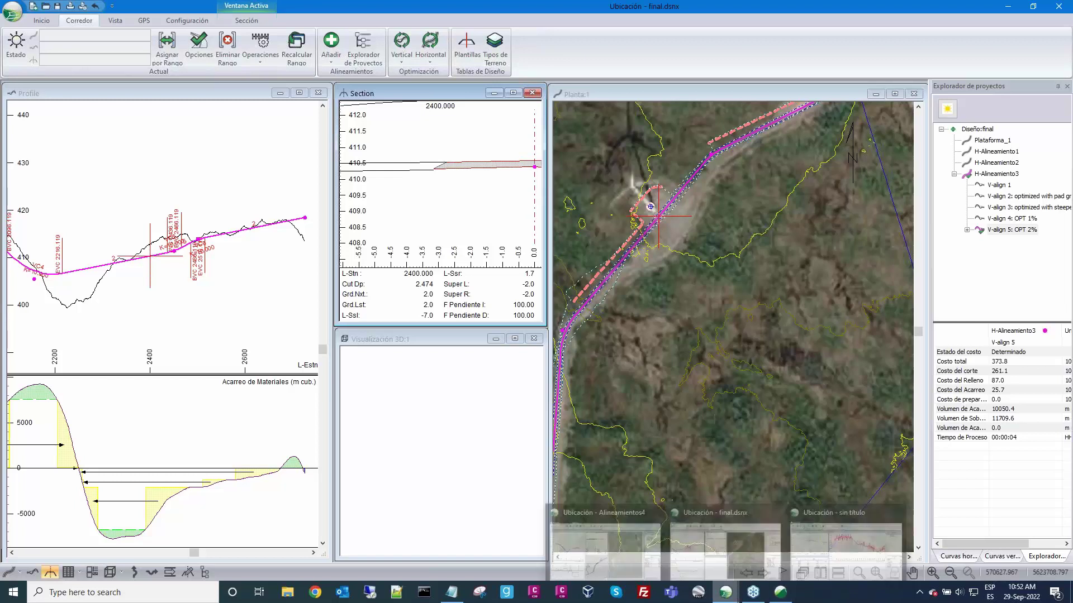
left_click(233, 246)
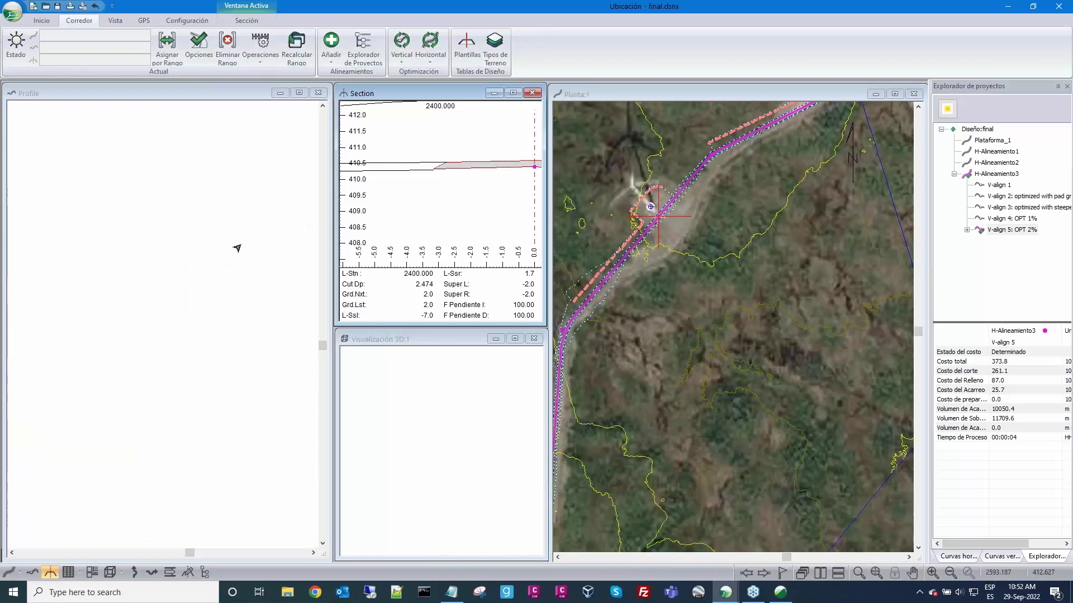
left_click_drag(340, 190, 537, 193)
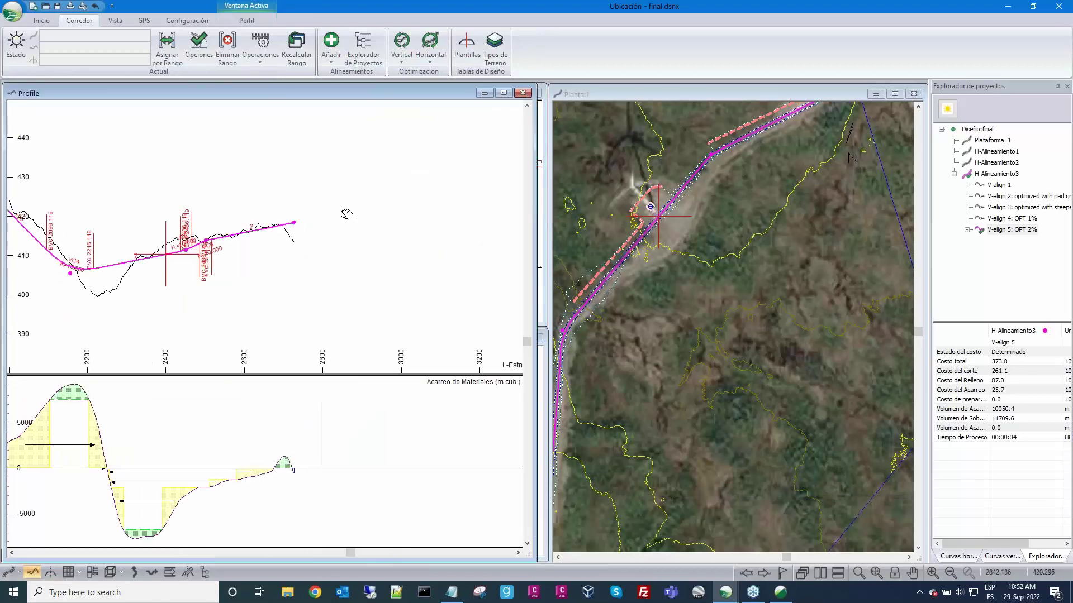
middle_click_drag(431, 187, 460, 176)
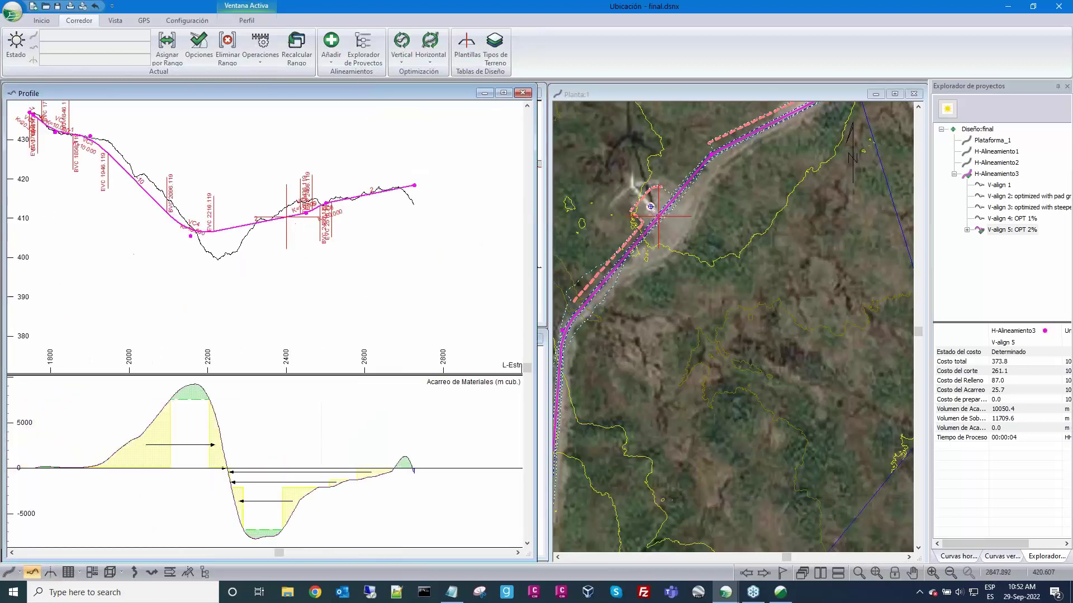
Step: Add the template code PT0L to the codes displayed in the profile window
right_click(342, 258)
left_click(391, 351)
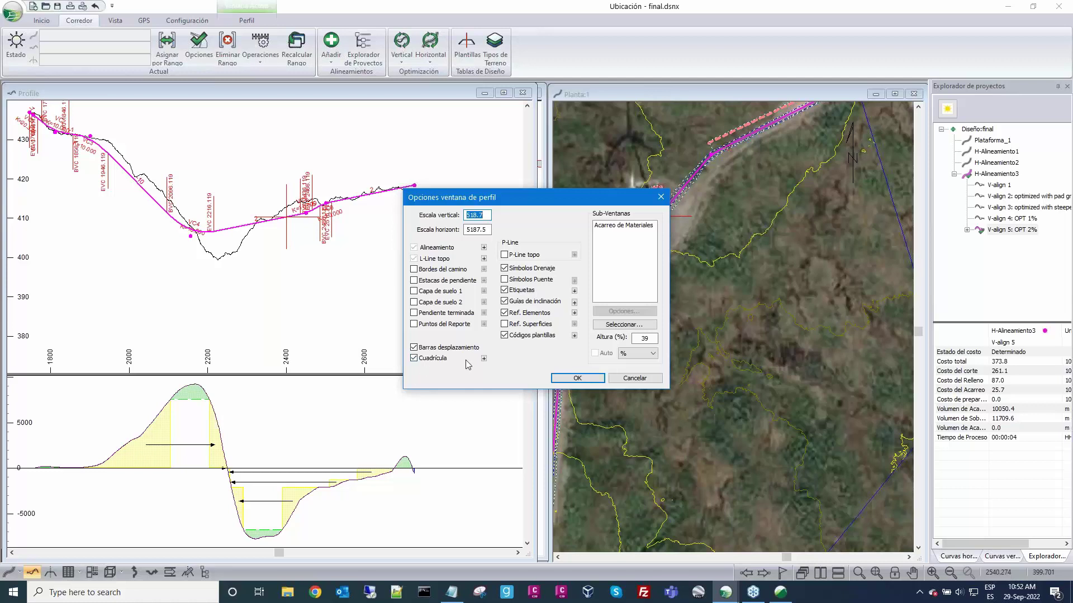
left_click(574, 336)
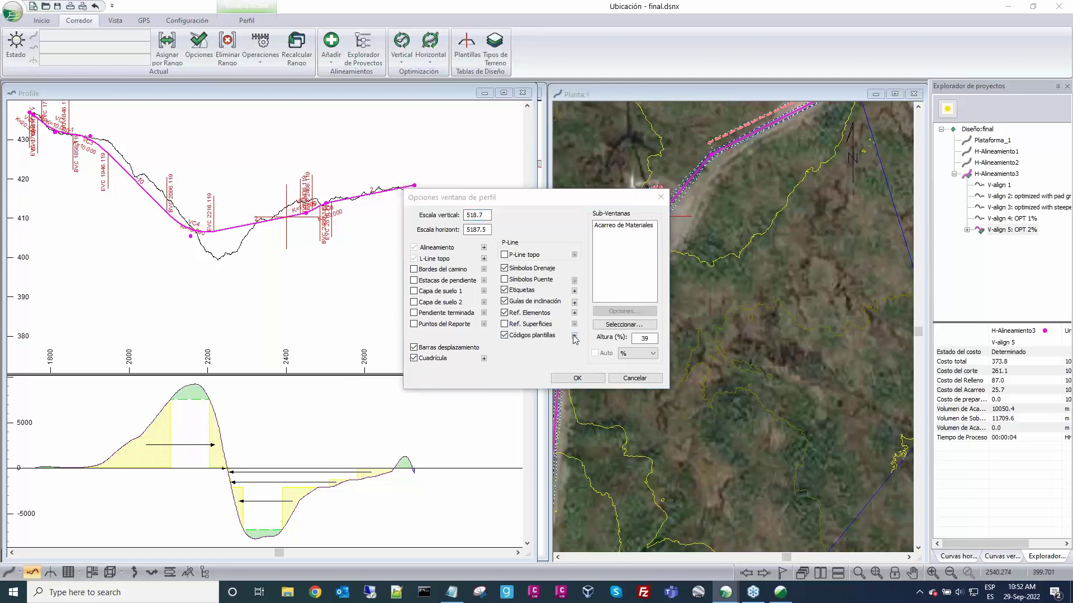
left_click(421, 310)
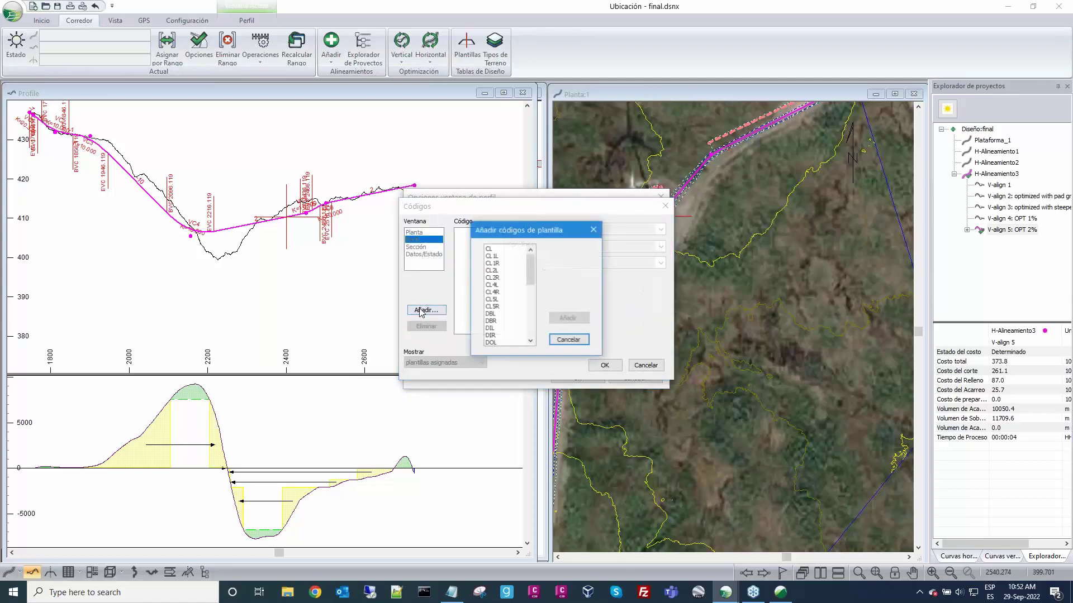
left_click_drag(530, 266, 532, 297)
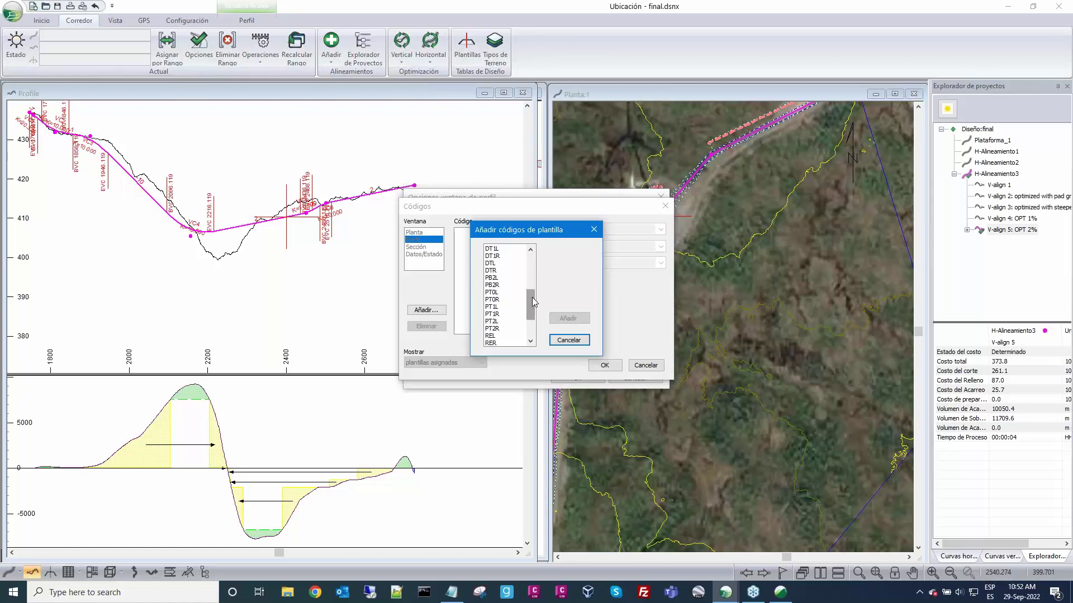
double_click(492, 293)
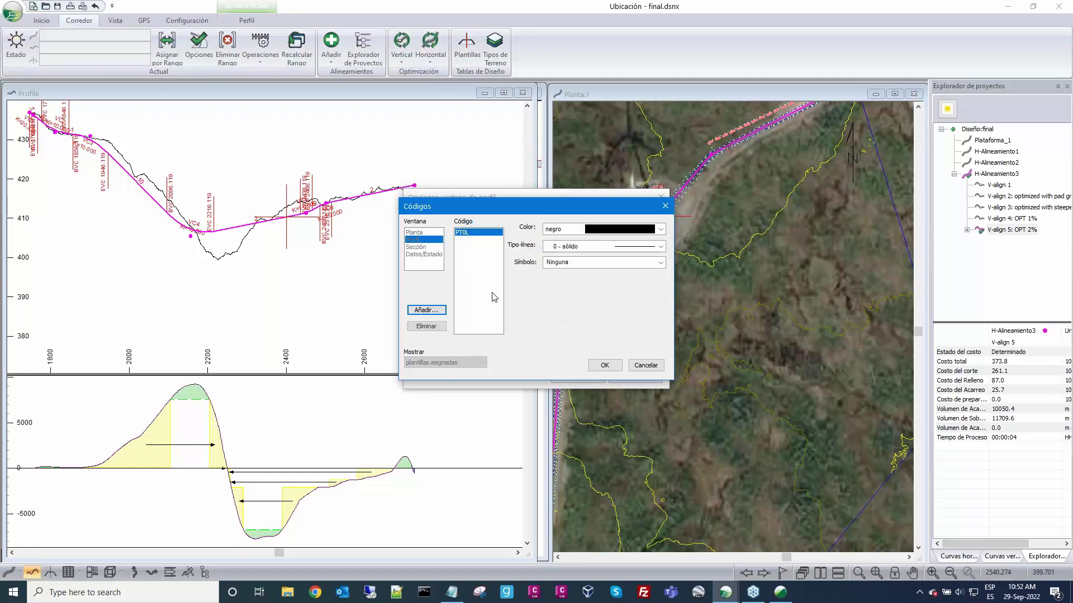
Step: Display the PT0L code in azul with line type 5 - grueso (medio) and apply the profile options
left_click(660, 229)
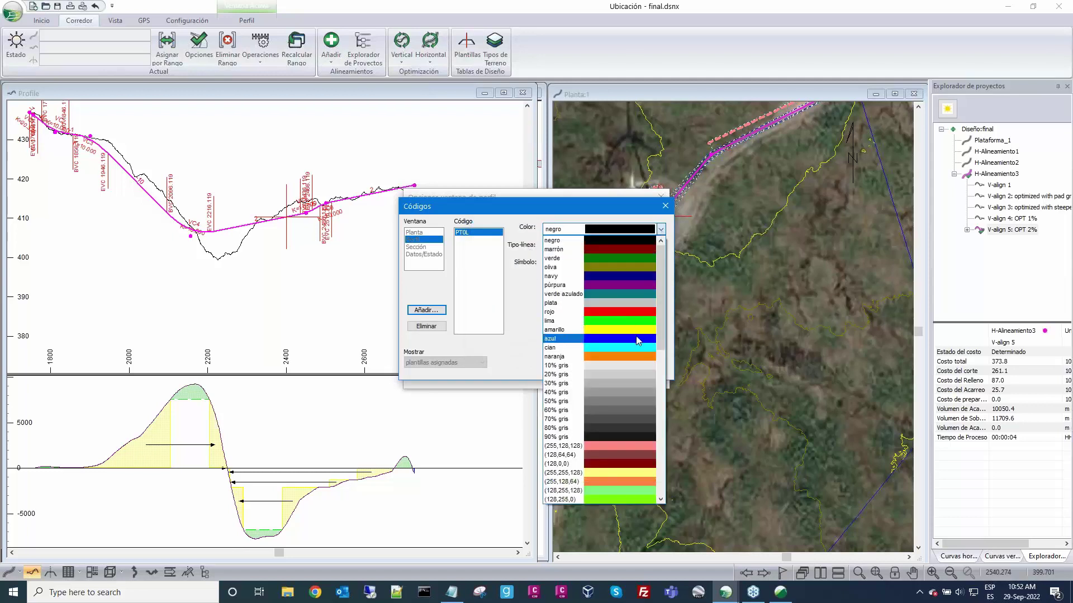
left_click(638, 339)
left_click(661, 248)
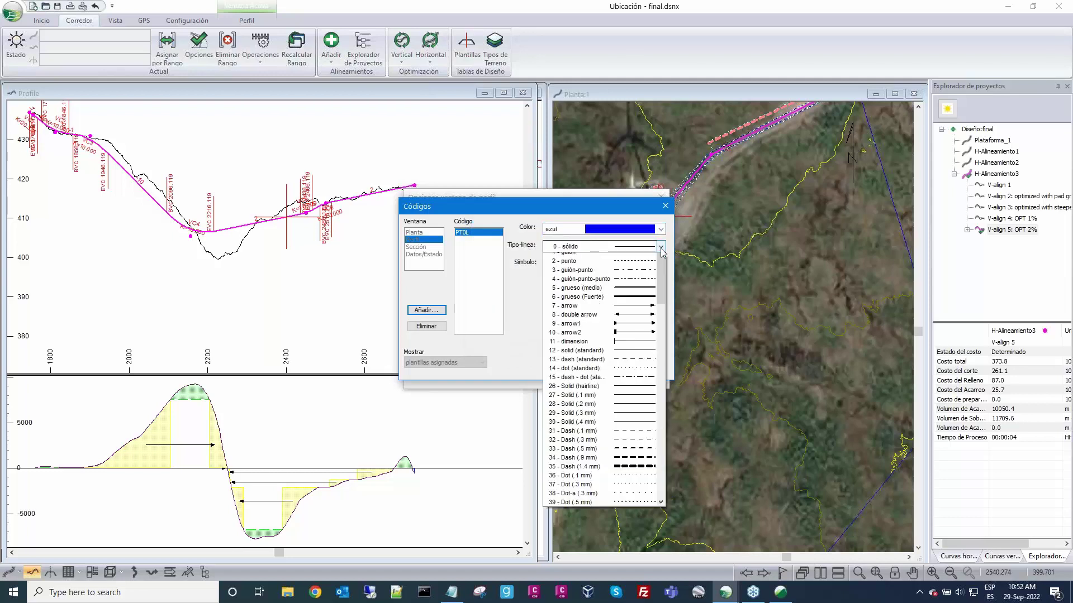
left_click(644, 304)
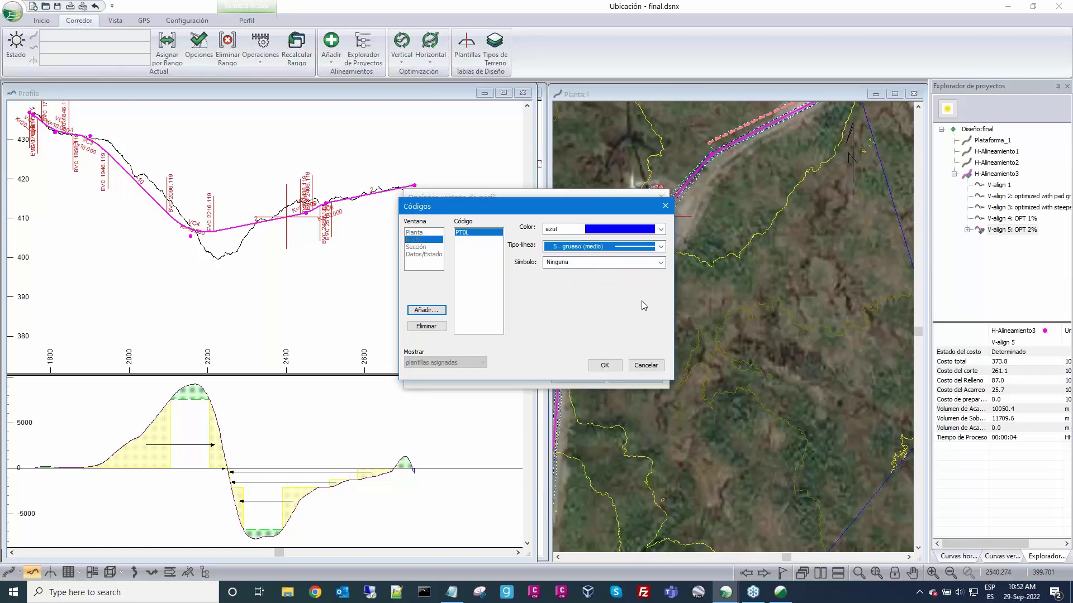
left_click(604, 366)
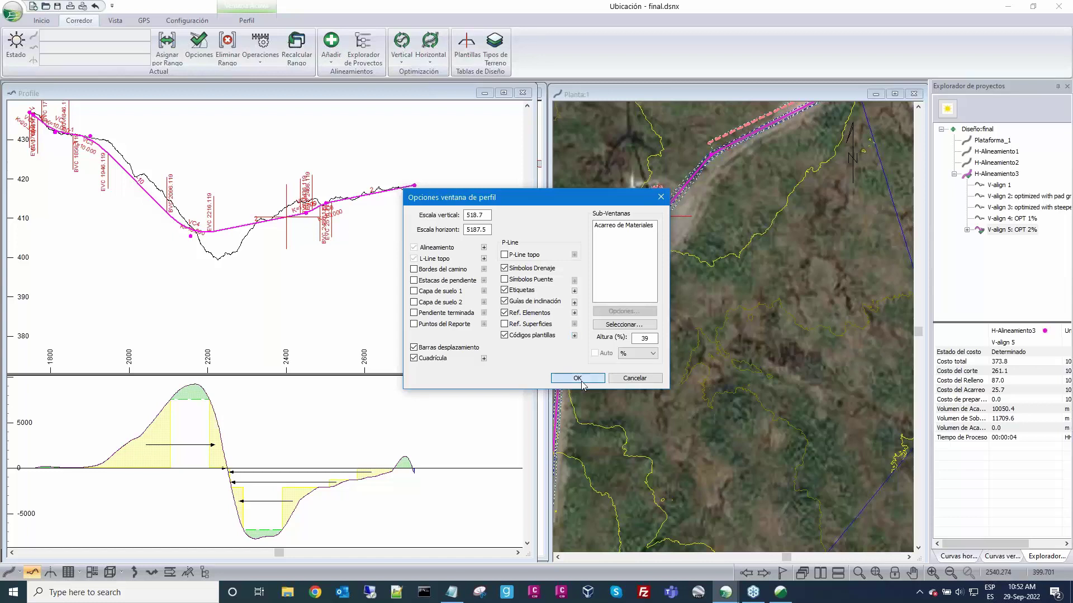
left_click(578, 379)
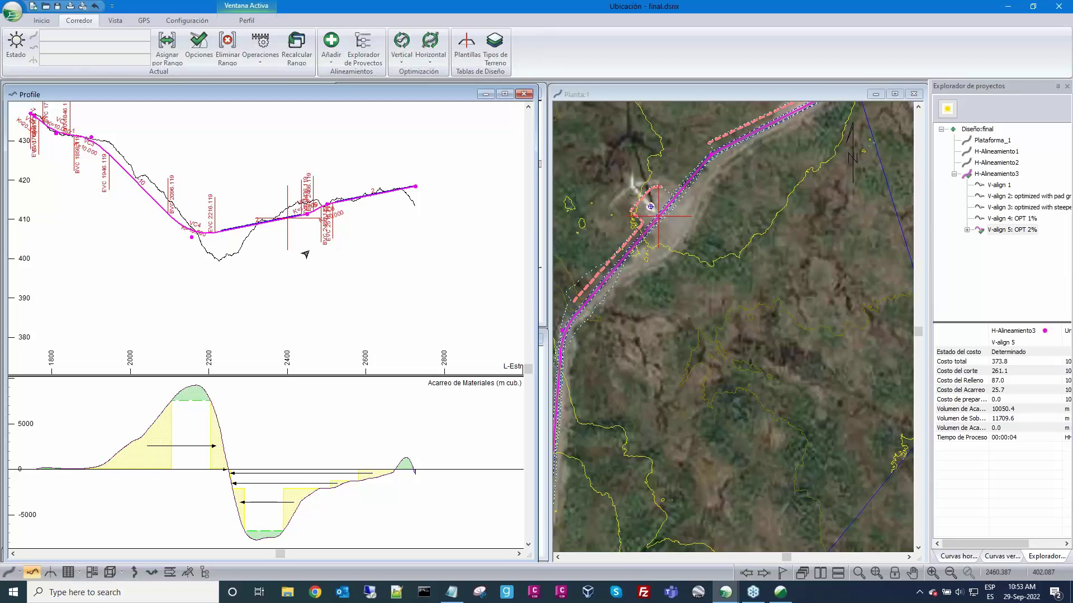
Step: Examine the blue platform-edge line against the road grade between stations 2200 and 2450, comparing it with the platform in plan
scroll(266, 227, "up", 3)
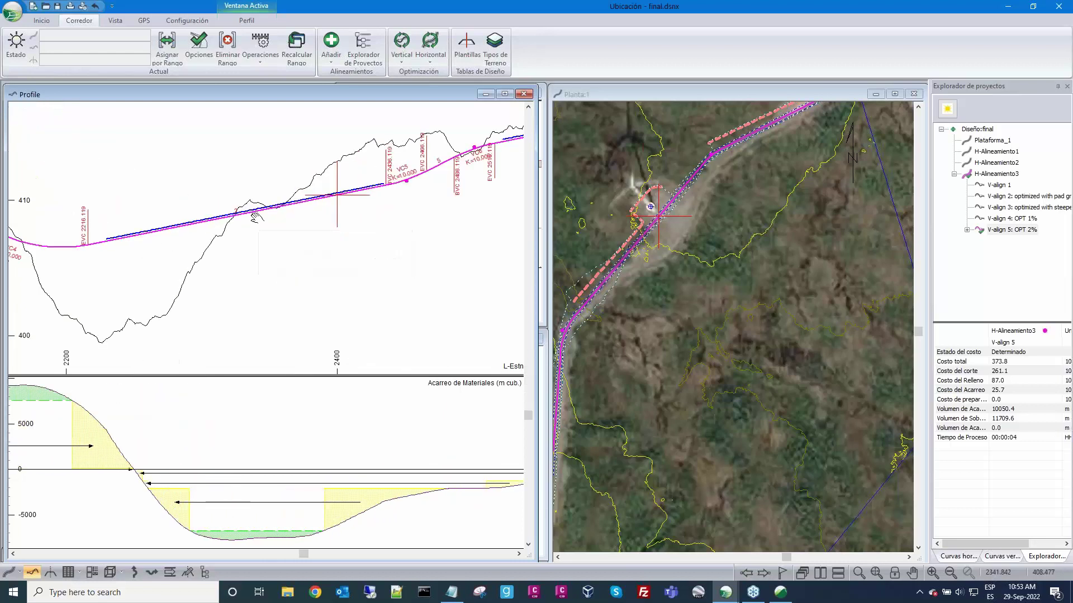
middle_click_drag(257, 217, 257, 210)
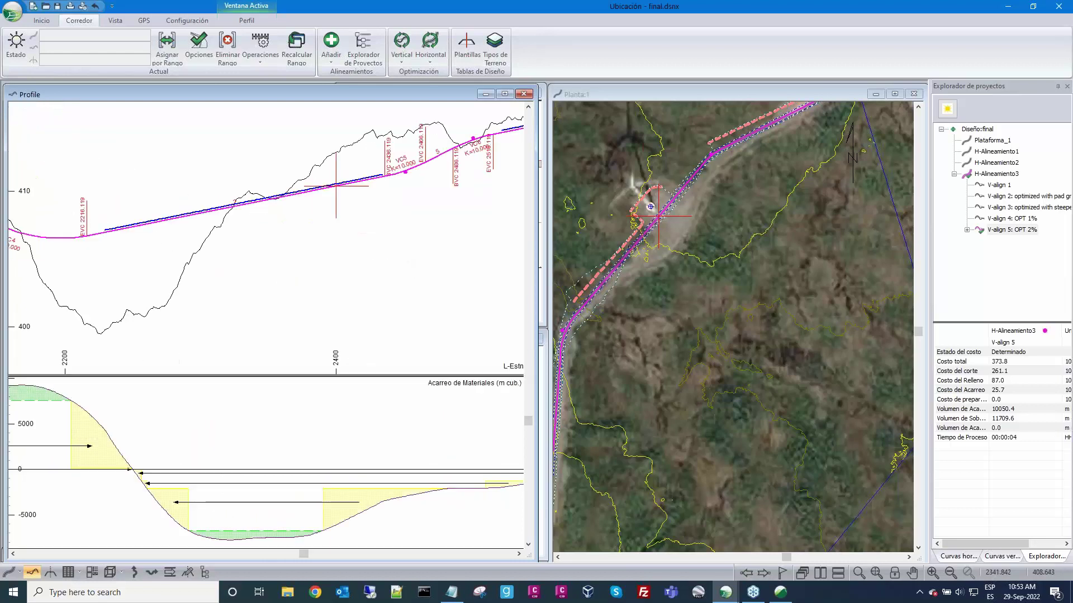
scroll(265, 210, "up", 1)
scroll(364, 224, "down", 1)
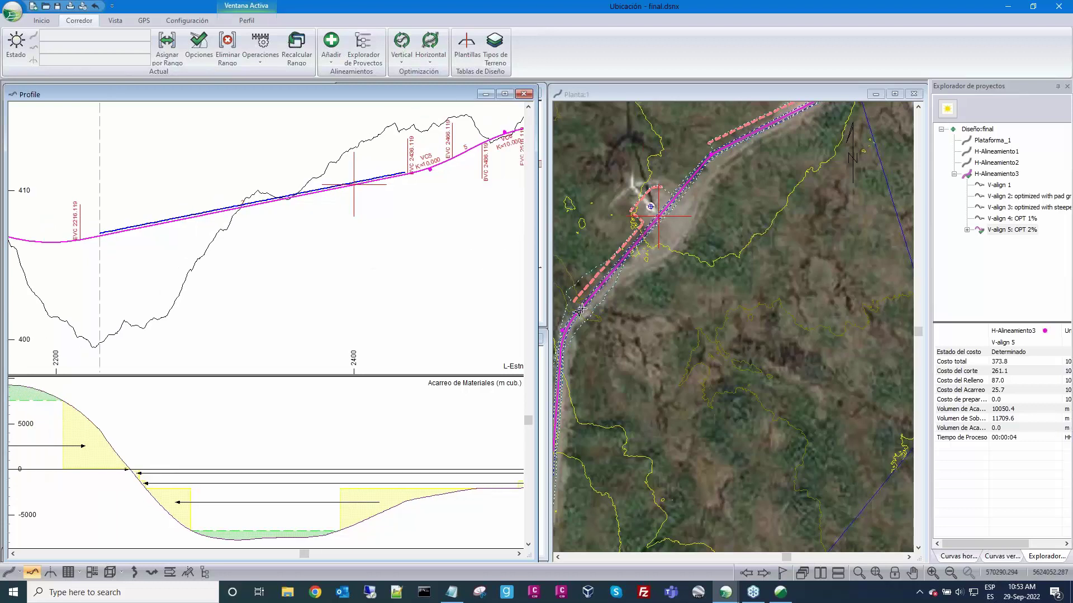
mouse_move(577, 310)
scroll(421, 208, "down", 1)
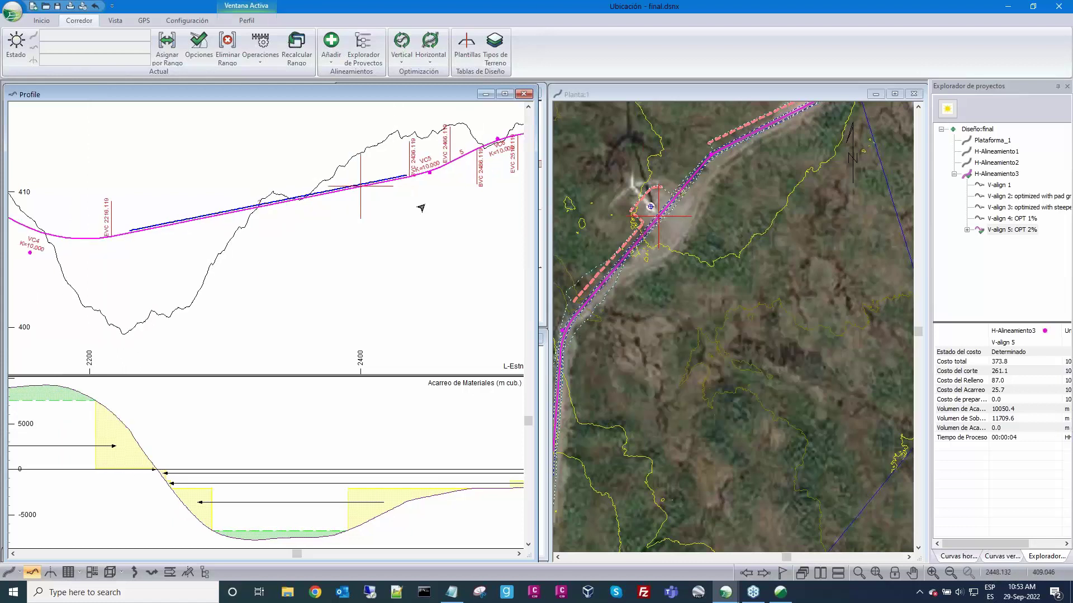
scroll(423, 206, "down", 1)
Step: Inspect the second platform's edge line along the profile from about station 2500 to the alignment's end
middle_click_drag(423, 206, 300, 277)
middle_click_drag(463, 228, 313, 266)
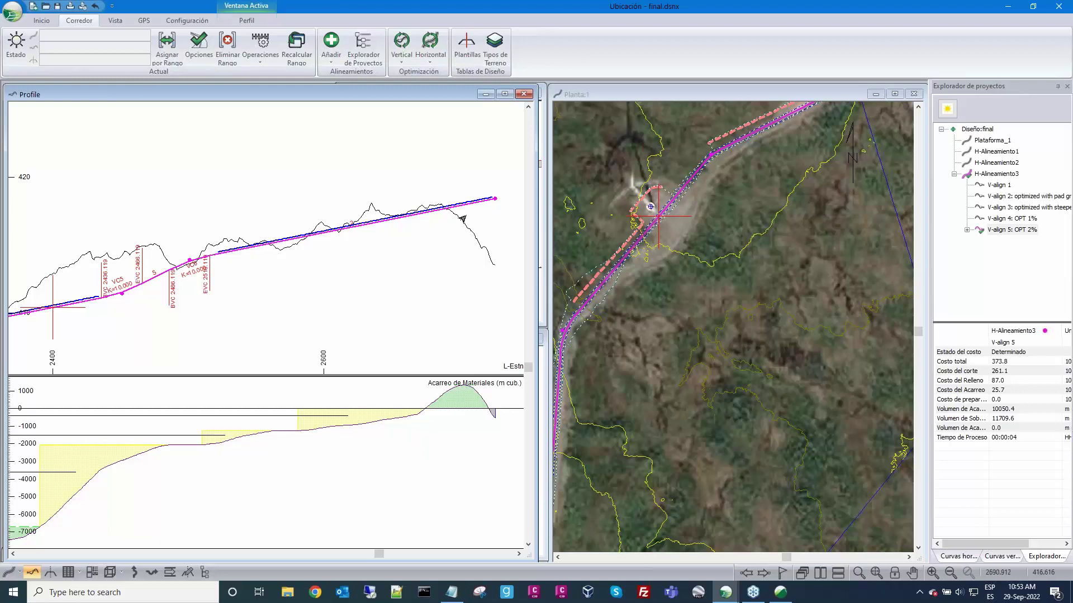
scroll(414, 239, "down", 2)
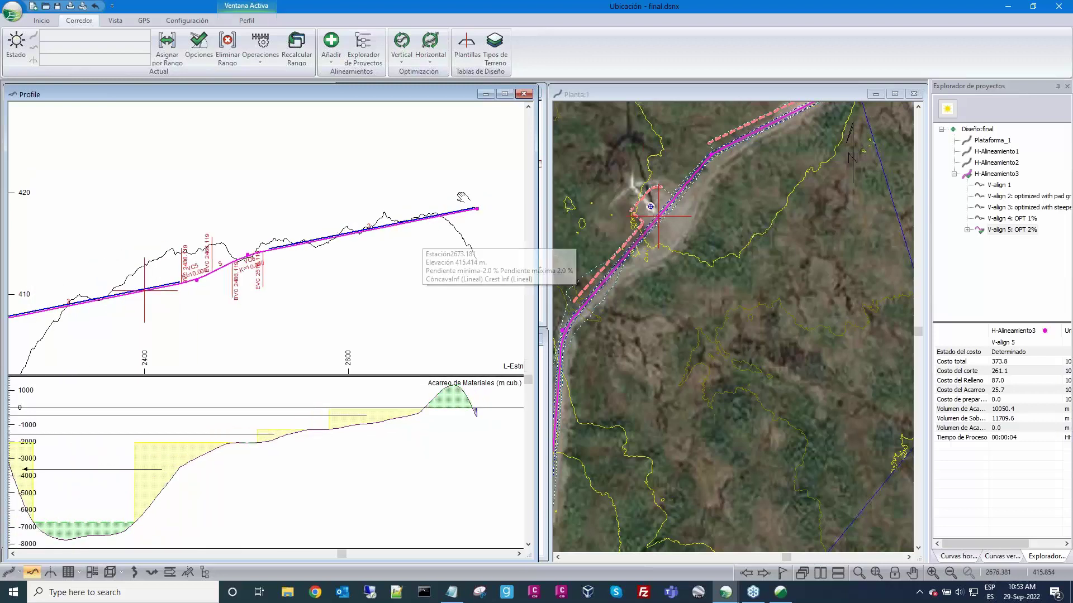
scroll(407, 239, "up", 2)
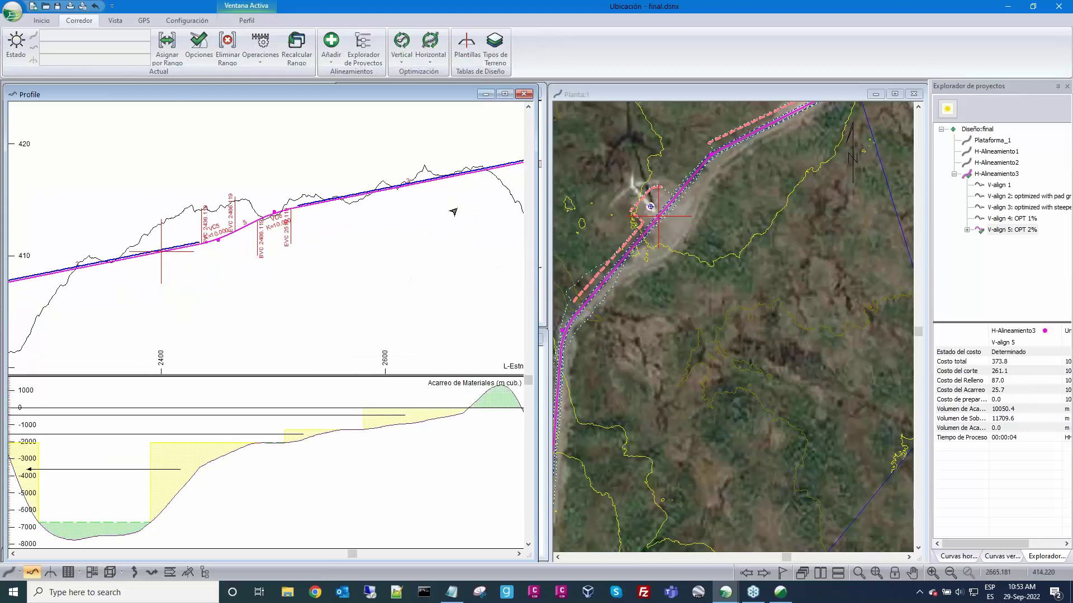
scroll(359, 249, "down", 1)
scroll(312, 249, "up", 1)
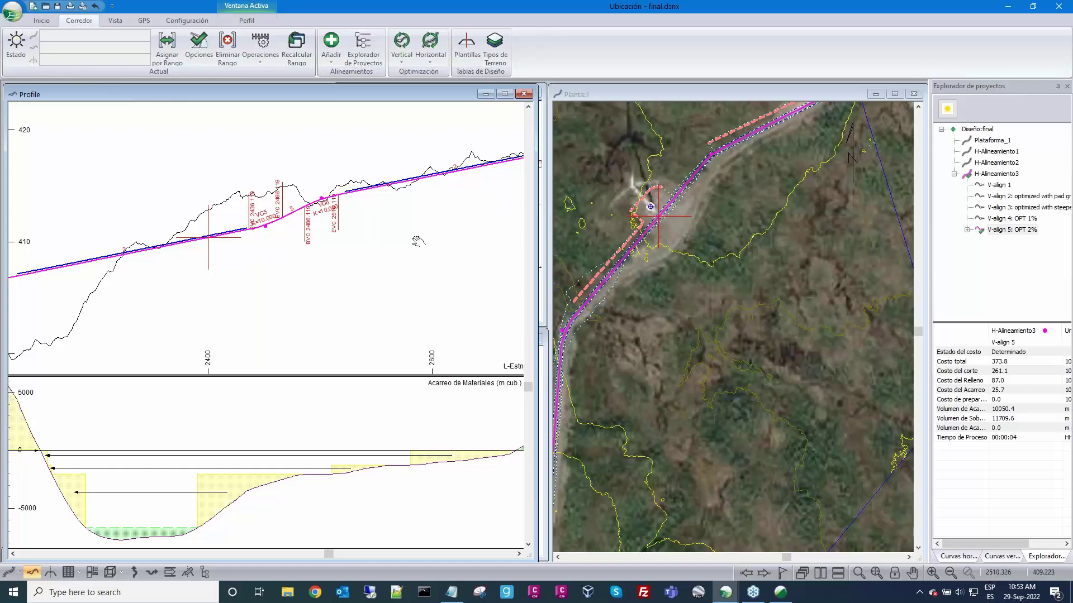
Step: Widen the Profile window slightly and check the grade and curvature limits between the two platforms near station 2460
middle_click_drag(418, 240, 471, 225)
scroll(446, 238, "up", 1)
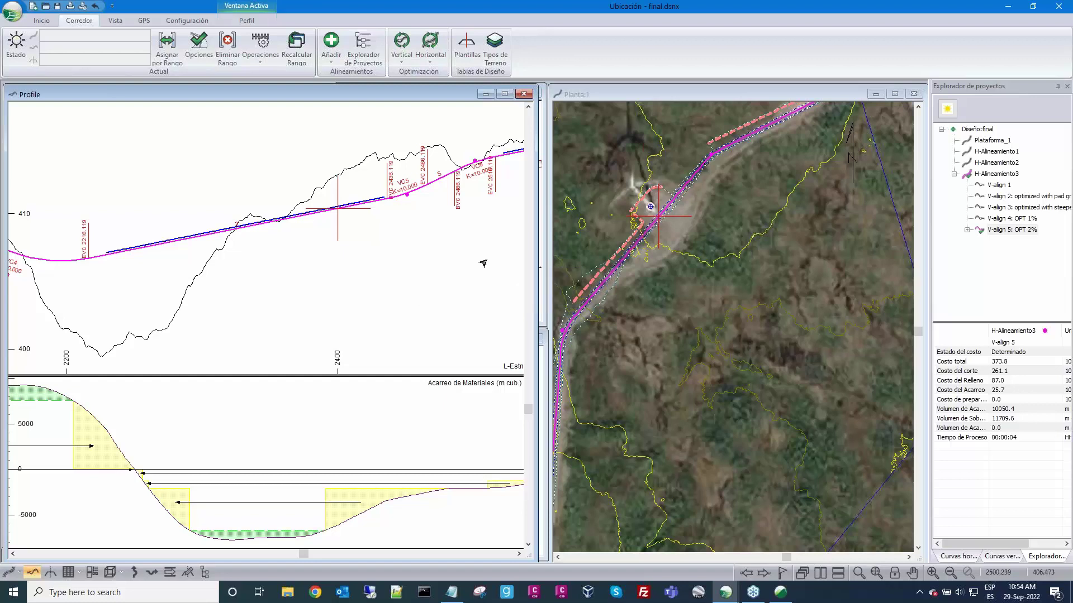
left_click_drag(536, 261, 542, 261)
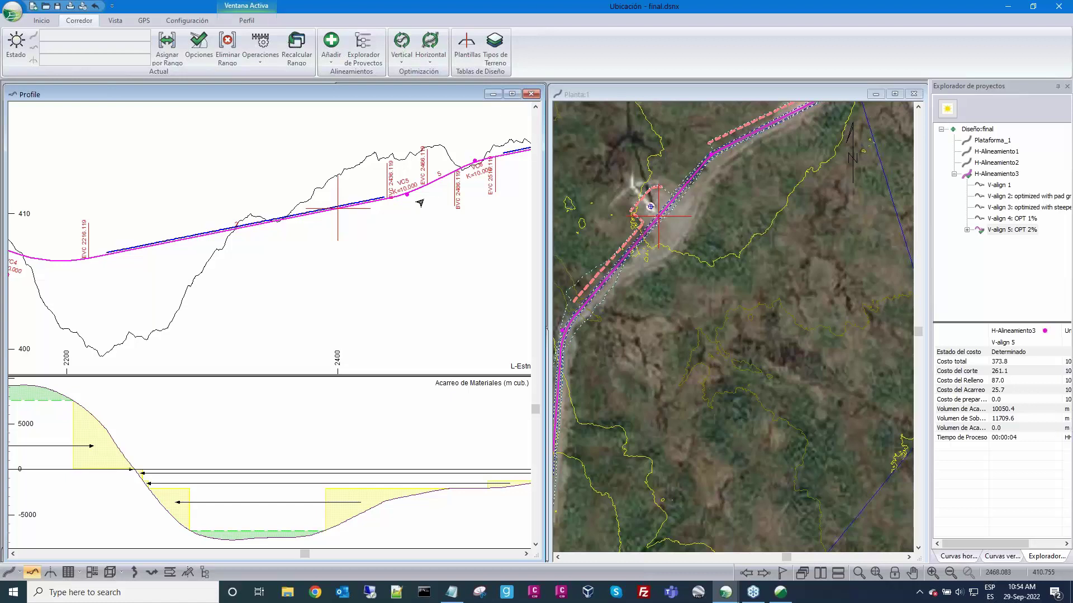
mouse_move(420, 202)
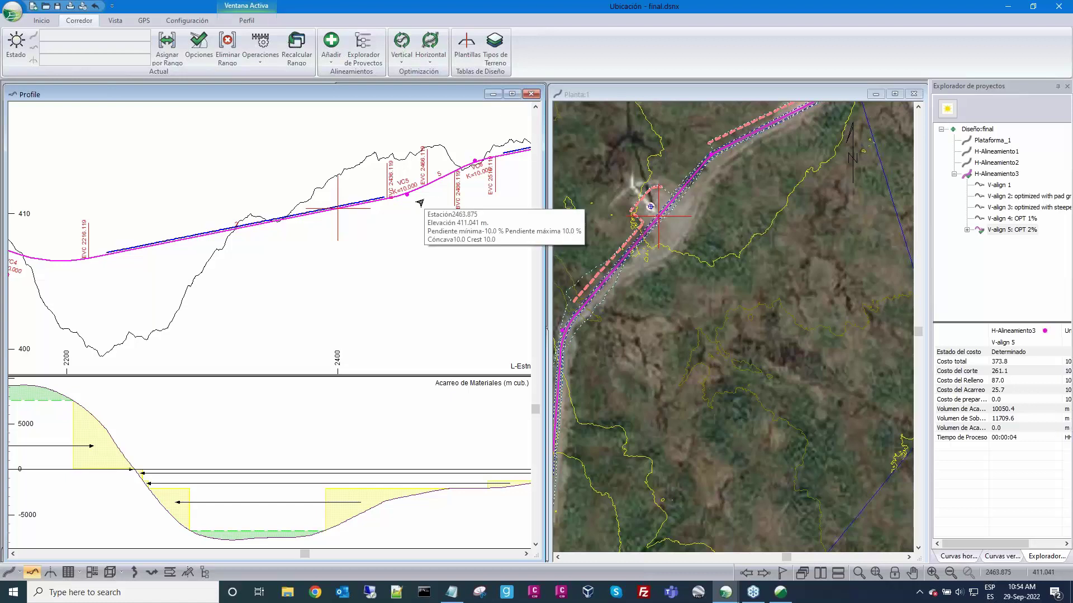